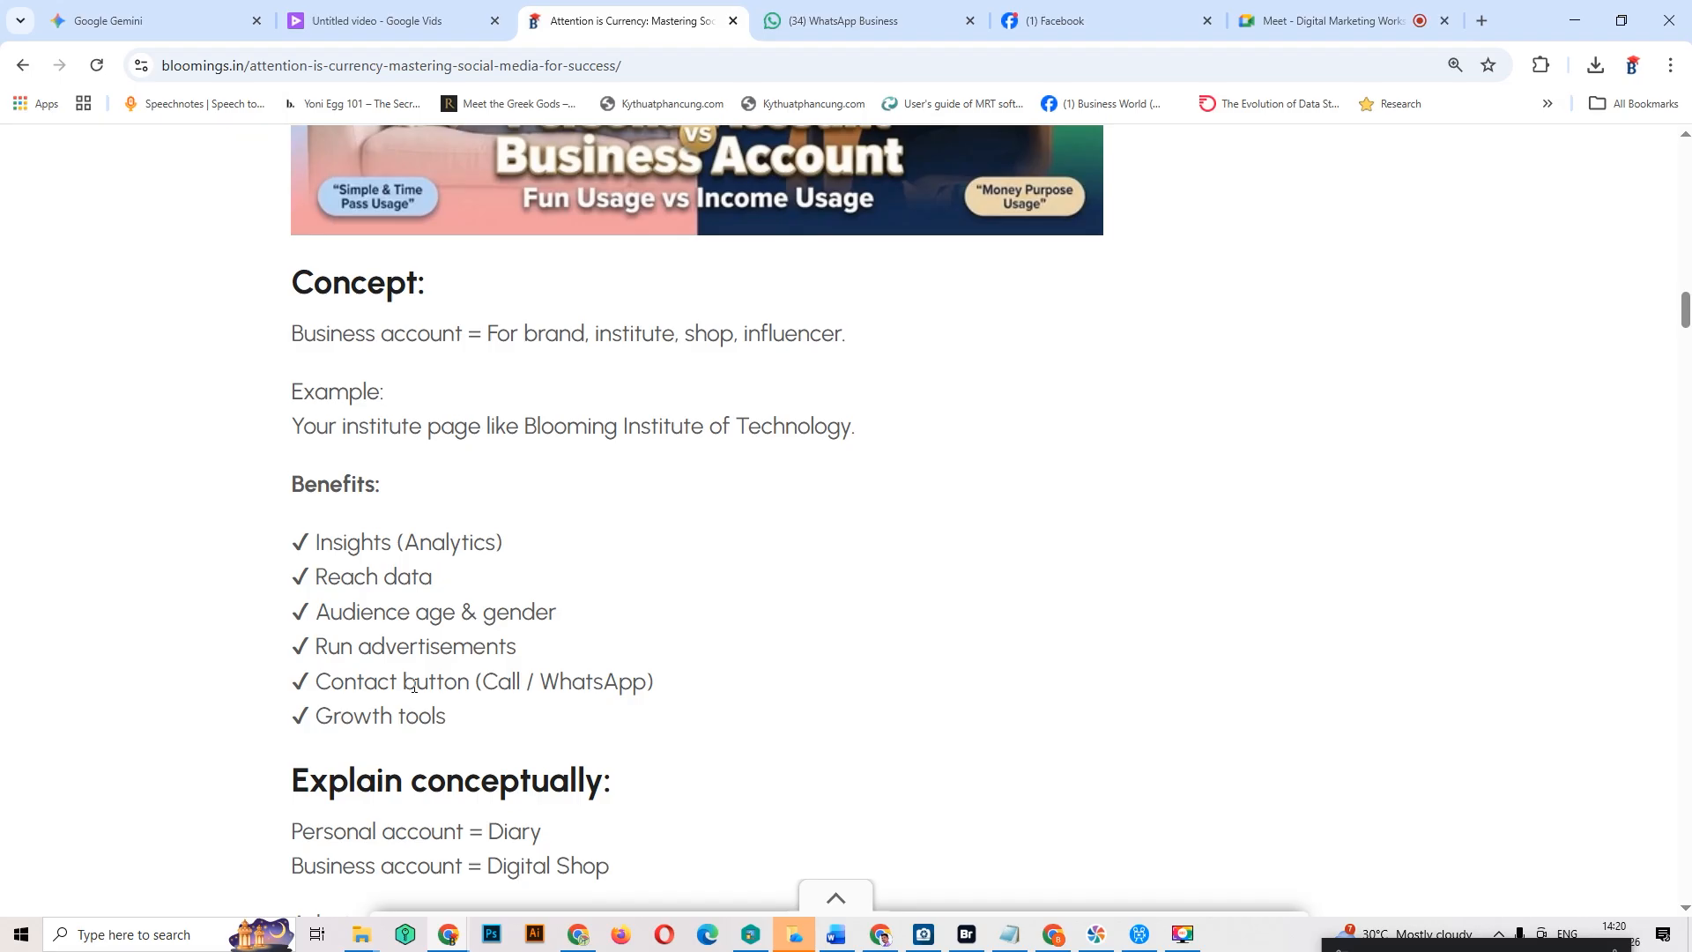
Step: Highlight the "Contact button (Call / WhatsApp)" entry in the article's list of business account benefits
{"action": "left_click_drag", "start_coordinate": [405, 684], "coordinate": [445, 684]}
{"action": "left_click", "coordinate": [480, 690]}
{"action": "left_click_drag", "start_coordinate": [540, 681], "coordinate": [595, 680]}
{"action": "left_click", "coordinate": [621, 680]}
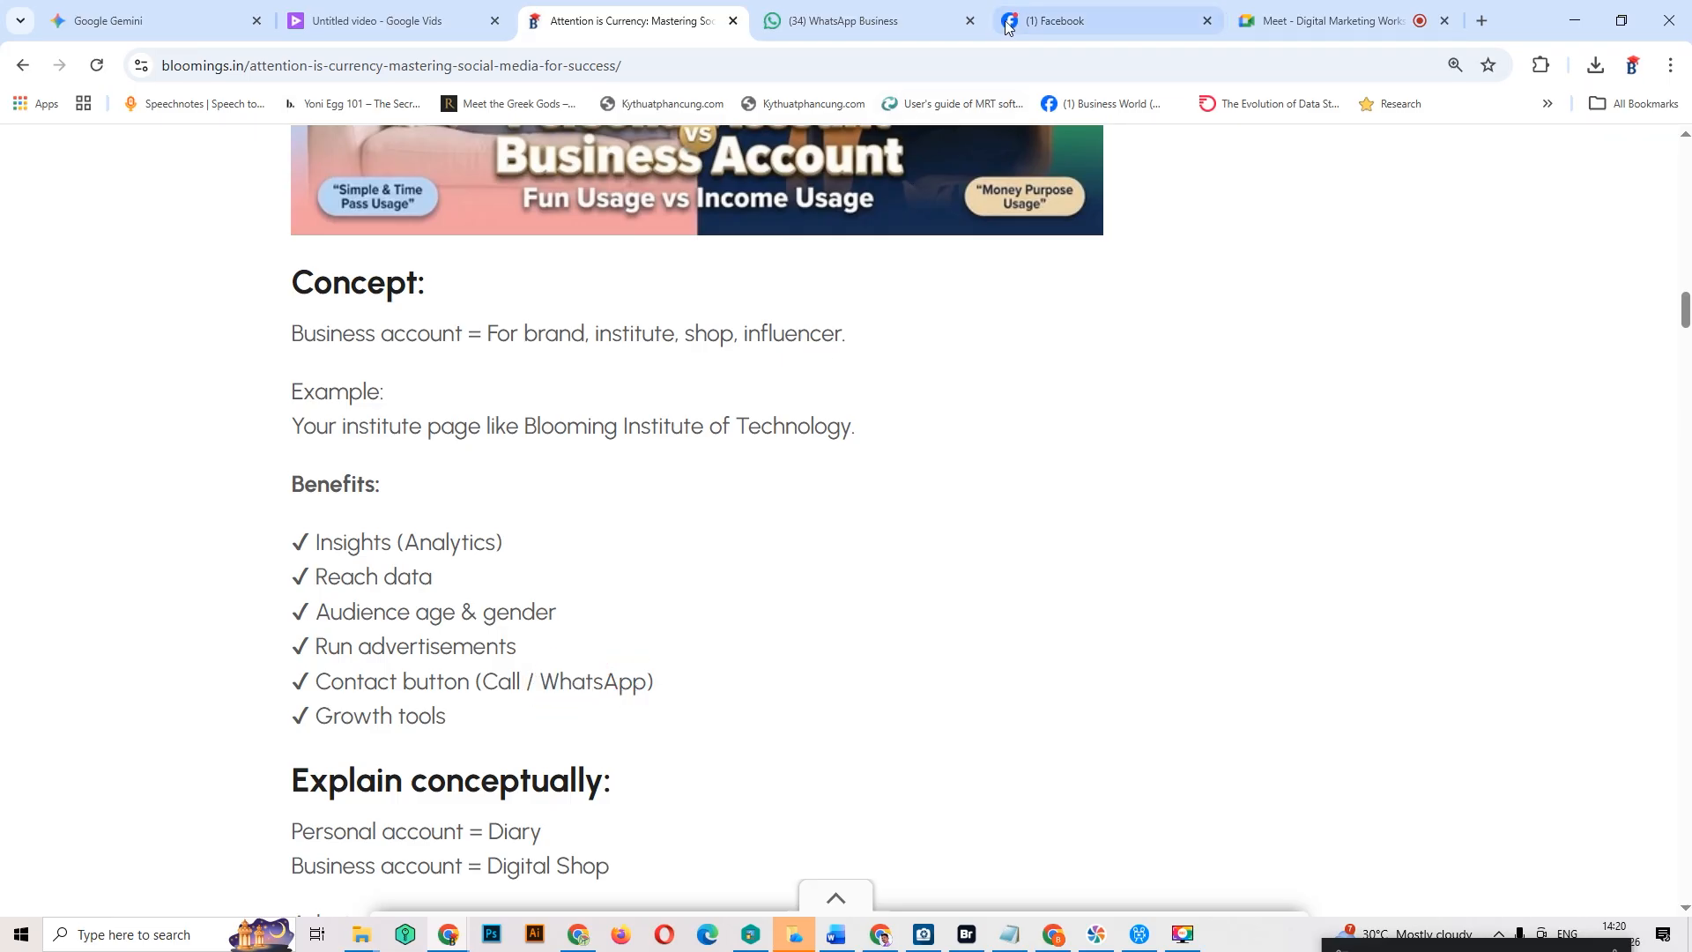
Step: Go to Facebook, switch the active profile to the Tally Prime Training page and review its header details
{"action": "left_click", "coordinate": [1054, 20]}
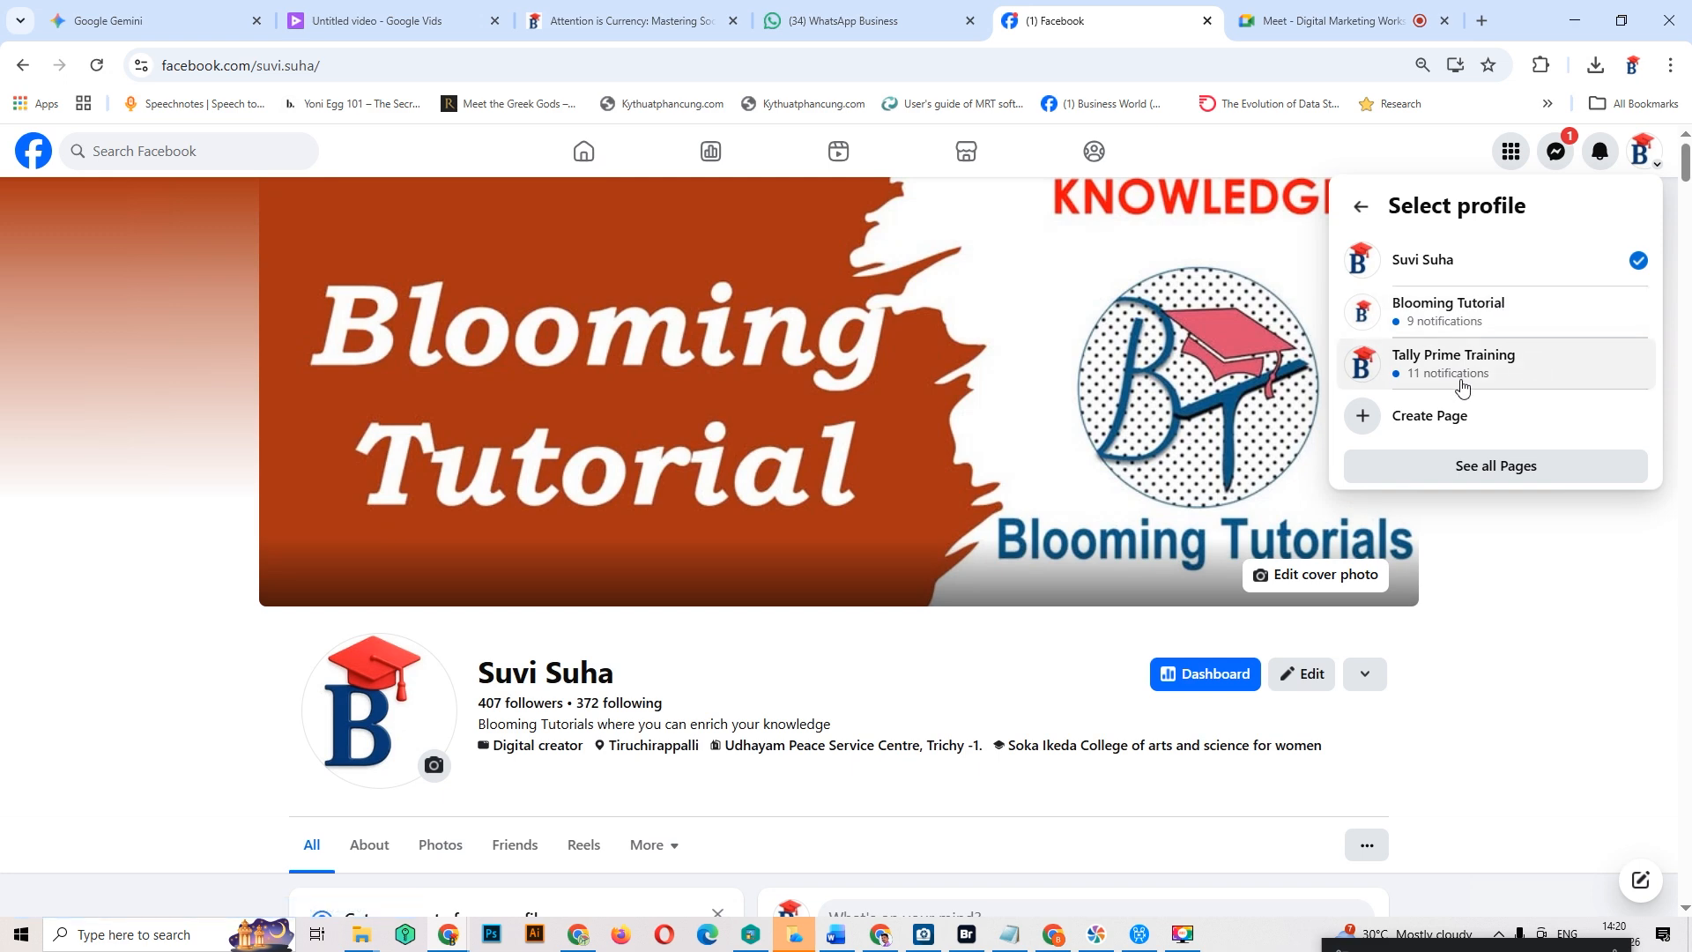
{"action": "left_click", "coordinate": [1489, 375]}
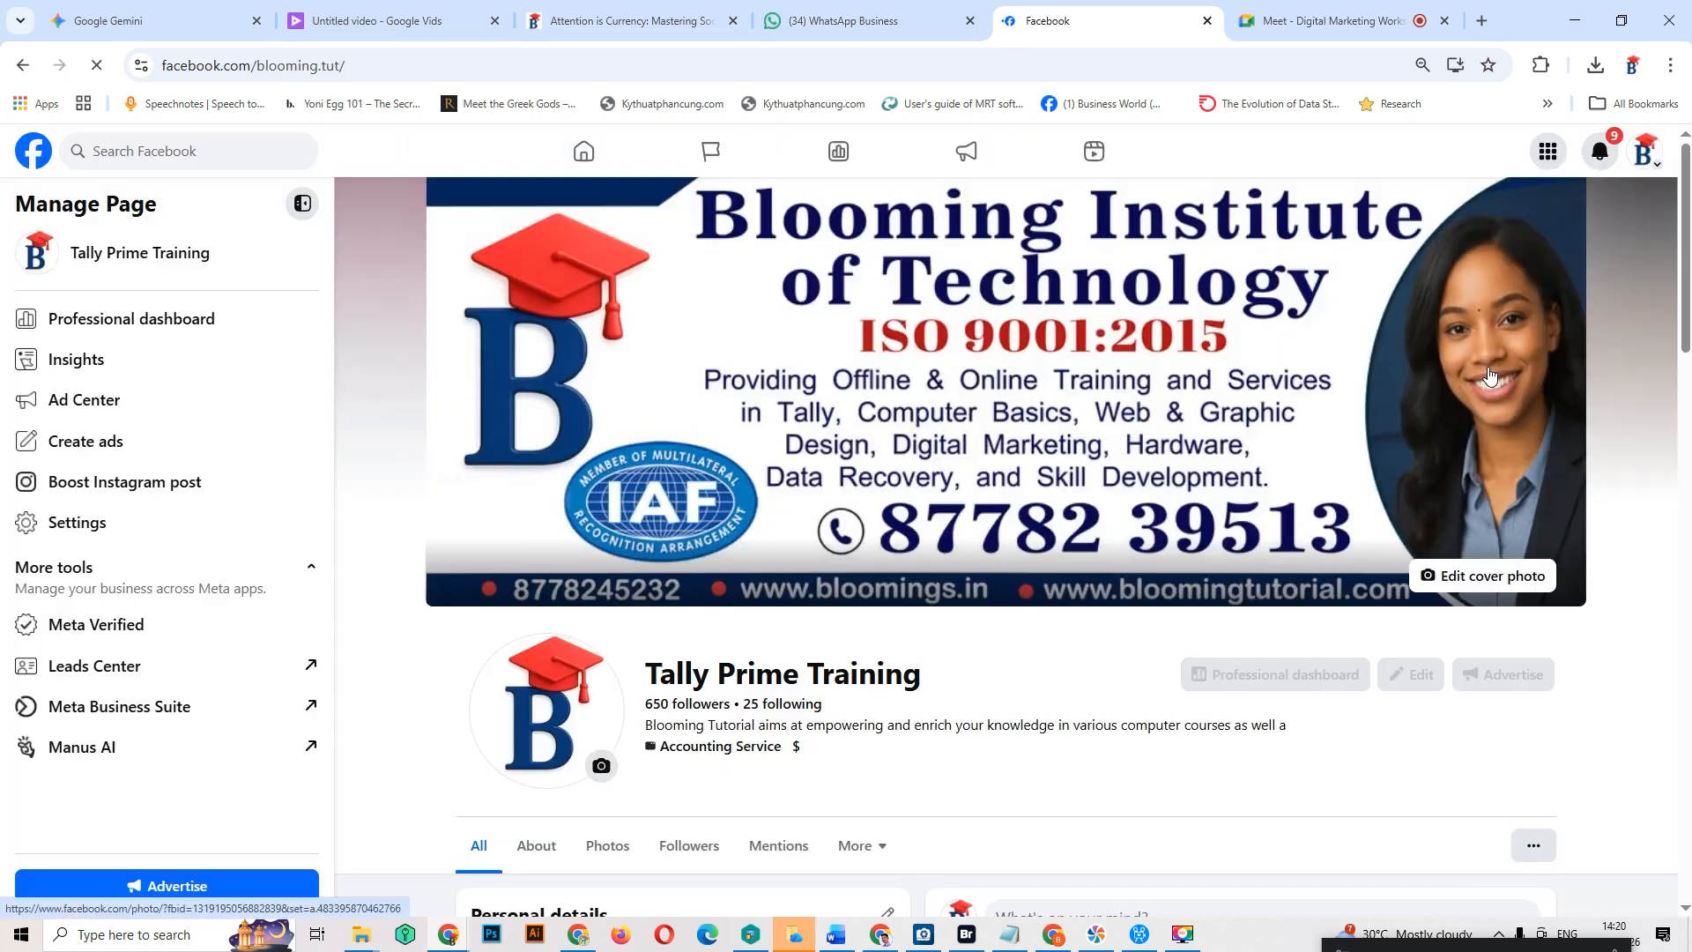
{"action": "scroll", "coordinate": [1489, 375], "scroll_direction": "down", "scroll_amount": 3}
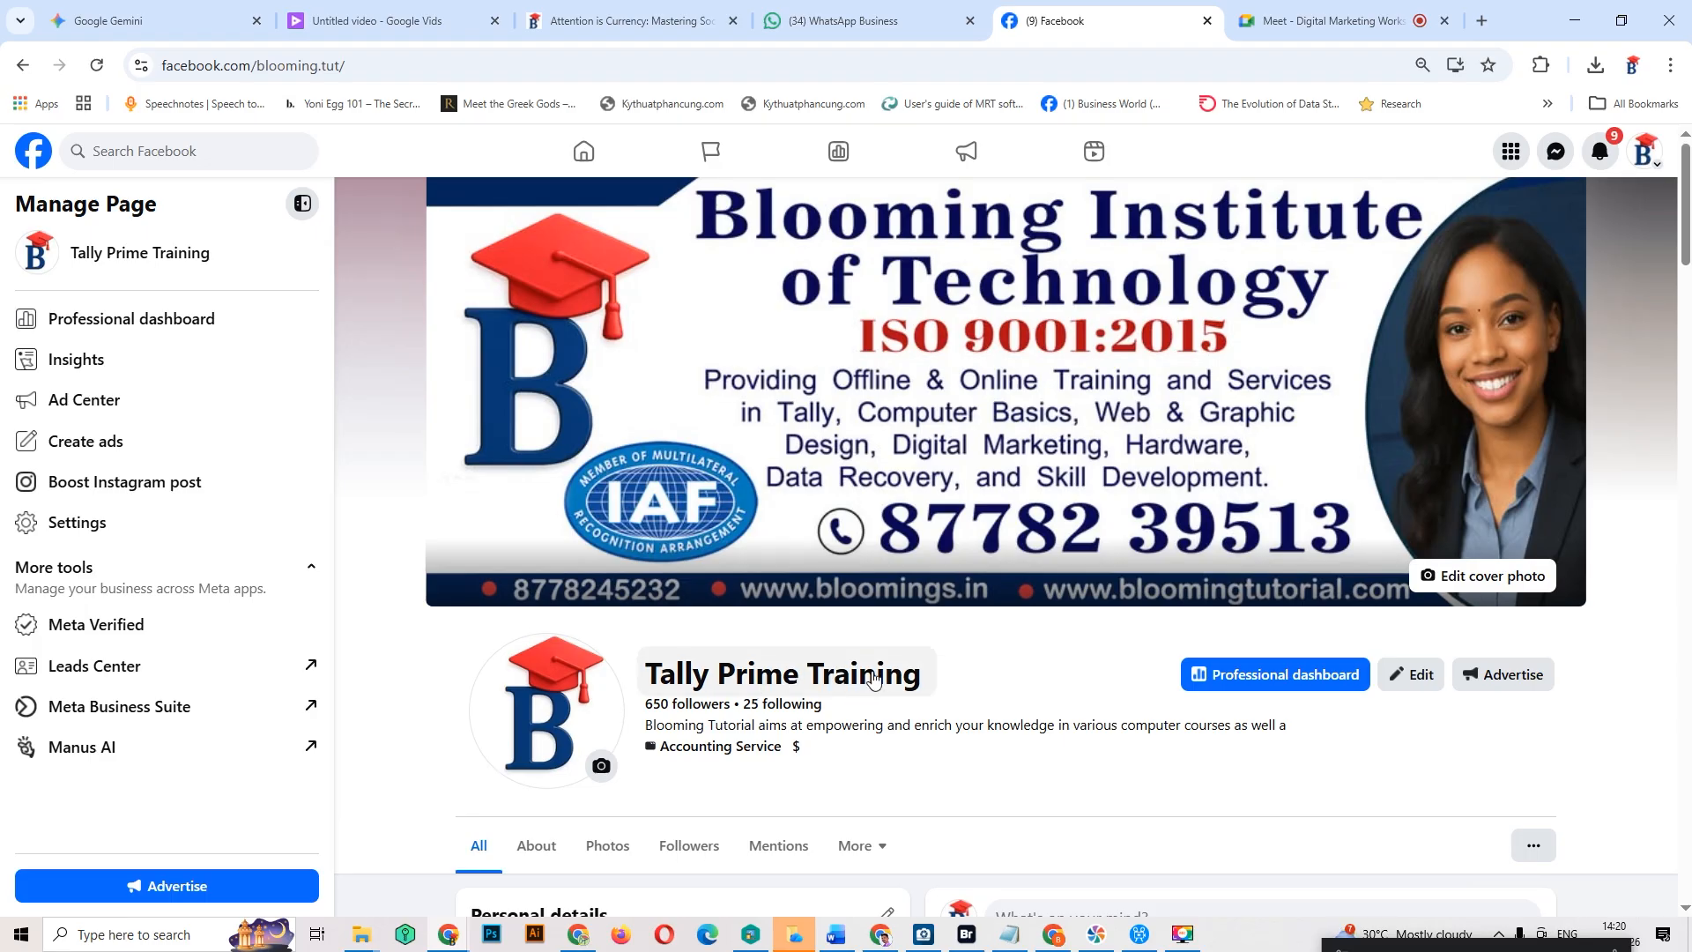
{"action": "scroll", "coordinate": [649, 707], "scroll_direction": "down", "scroll_amount": 1}
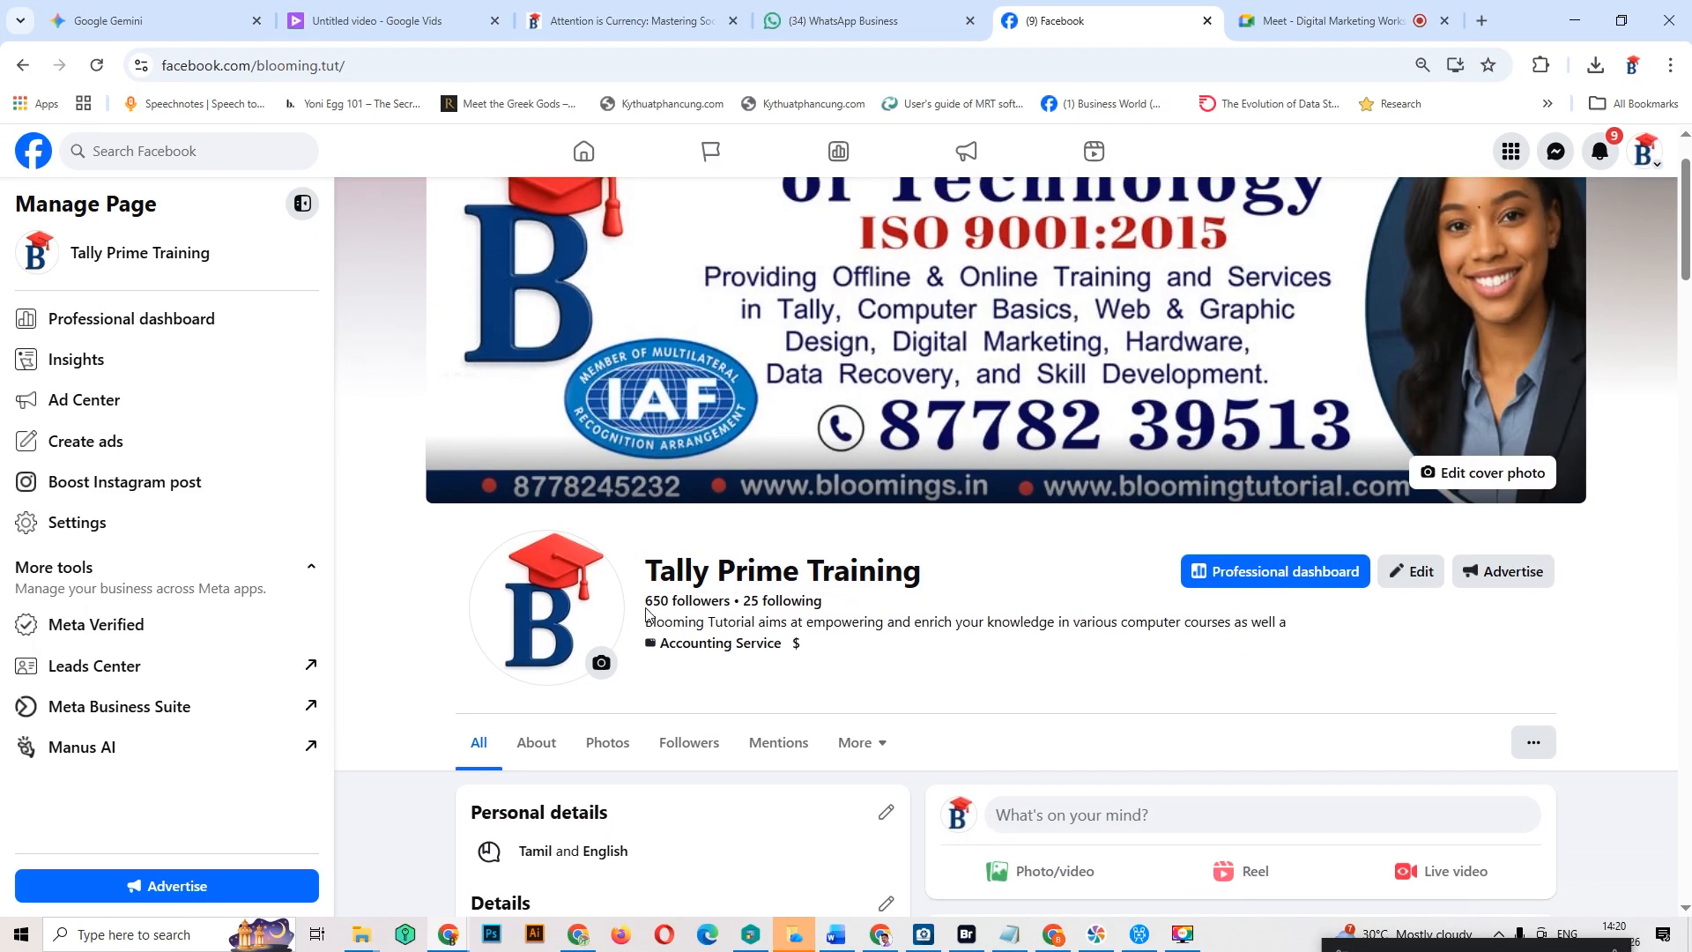
{"action": "double_click", "coordinate": [795, 646]}
{"action": "left_click", "coordinate": [687, 656]}
Step: Open the page's professional dashboard, dismiss the views metric notice and examine the page overview for the last 28 days
{"action": "left_click", "coordinate": [1276, 573]}
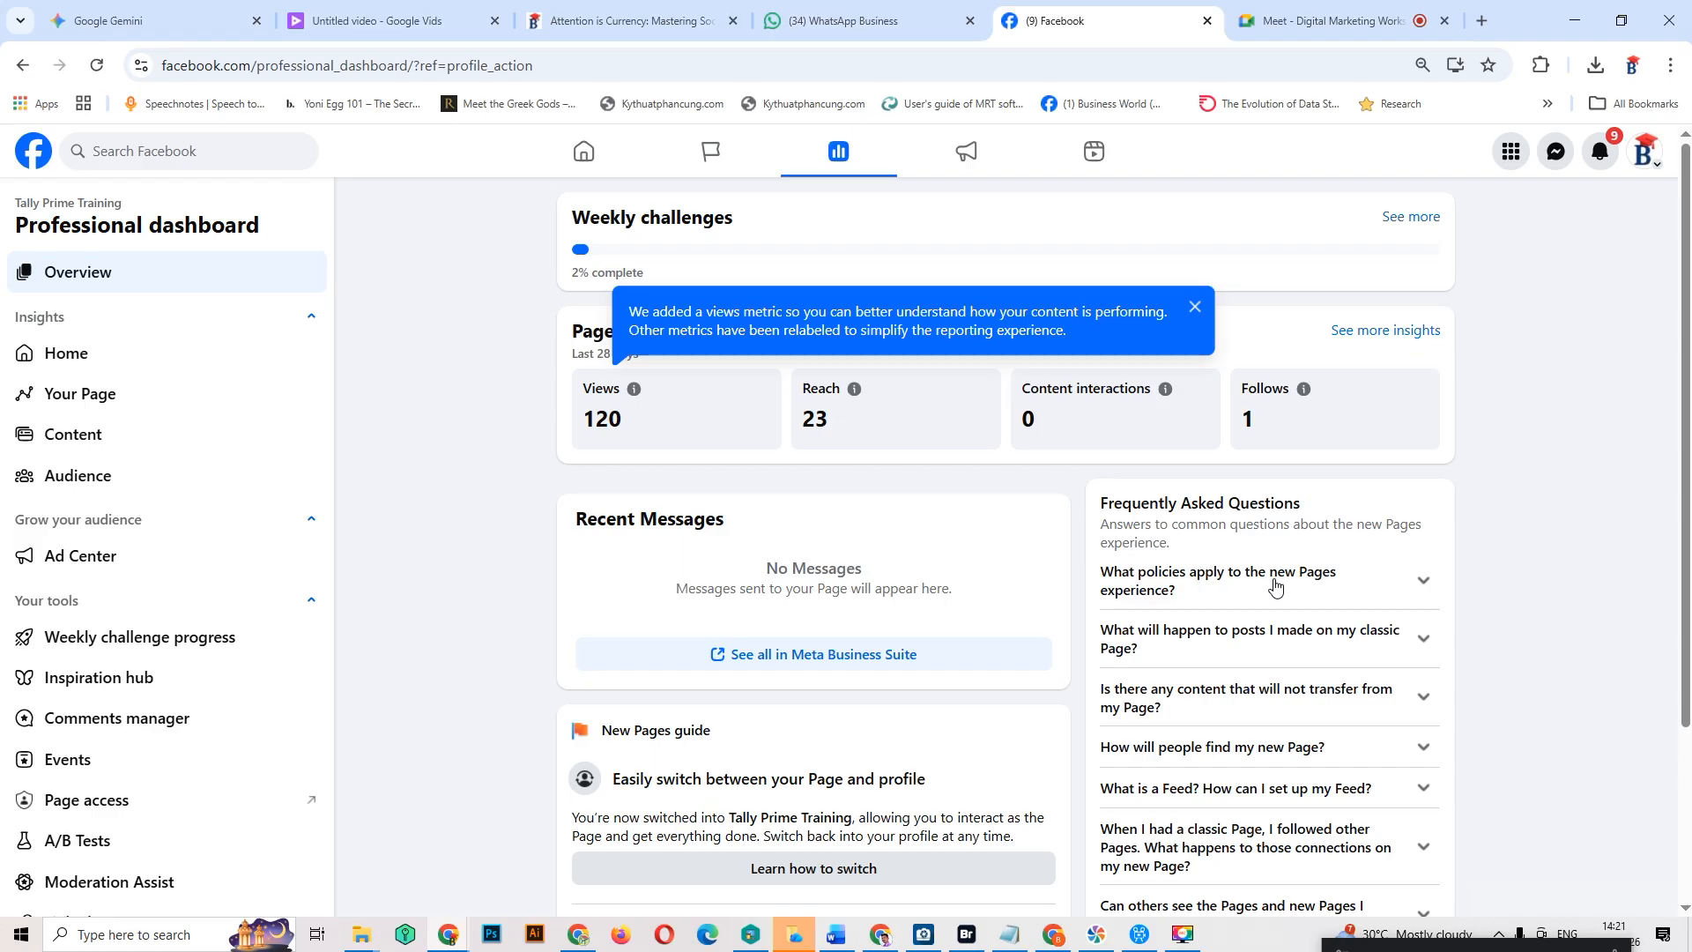
{"action": "left_click", "coordinate": [1196, 307]}
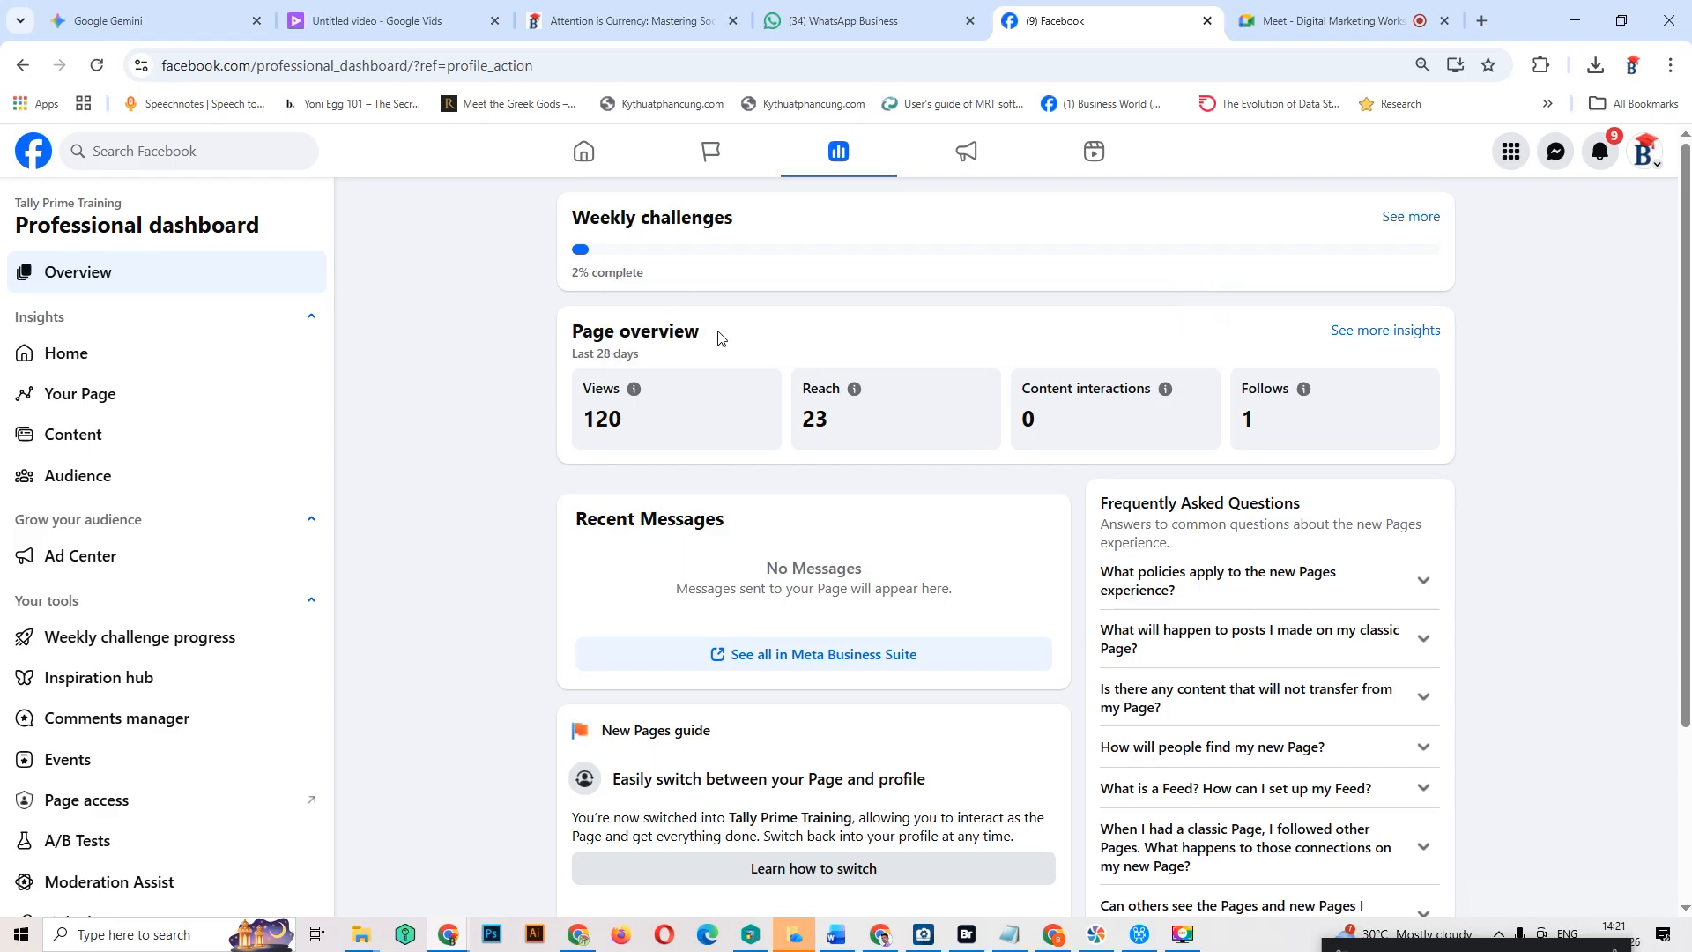
{"action": "left_click", "coordinate": [624, 424]}
{"action": "double_click", "coordinate": [595, 431]}
{"action": "left_click", "coordinate": [648, 432]}
{"action": "left_click_drag", "start_coordinate": [649, 356], "coordinate": [572, 353]}
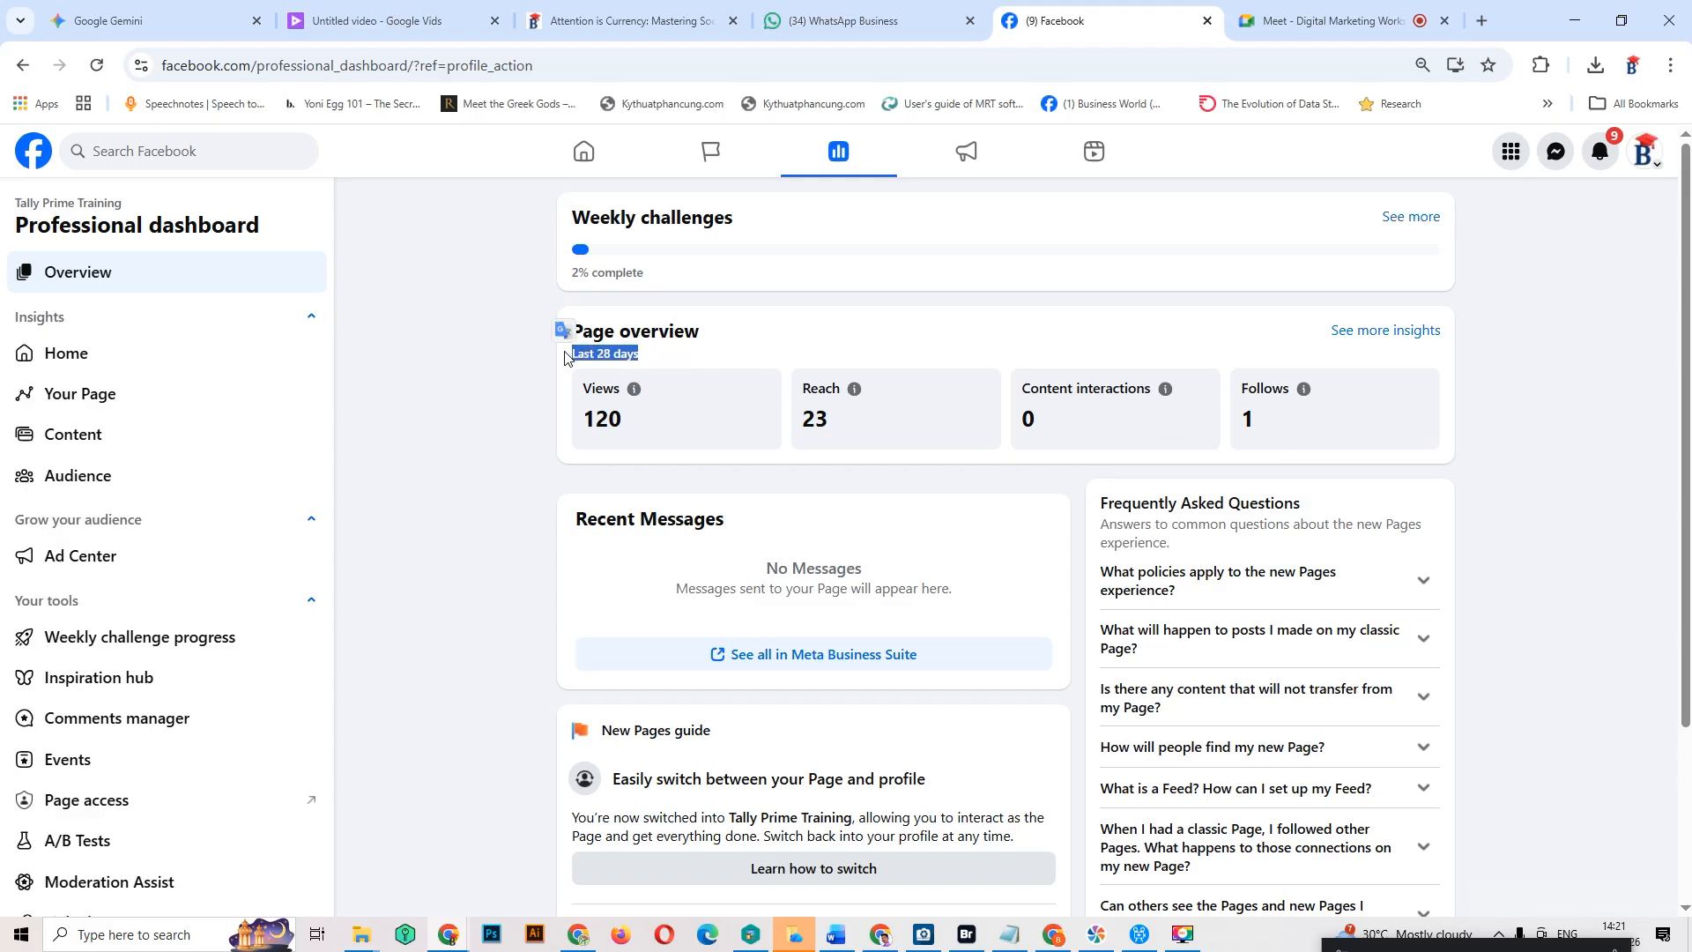
Step: Open the detailed page insights from the page overview and view the audience section's age and gender chart
{"action": "scroll", "coordinate": [1260, 507], "scroll_direction": "down", "scroll_amount": 3}
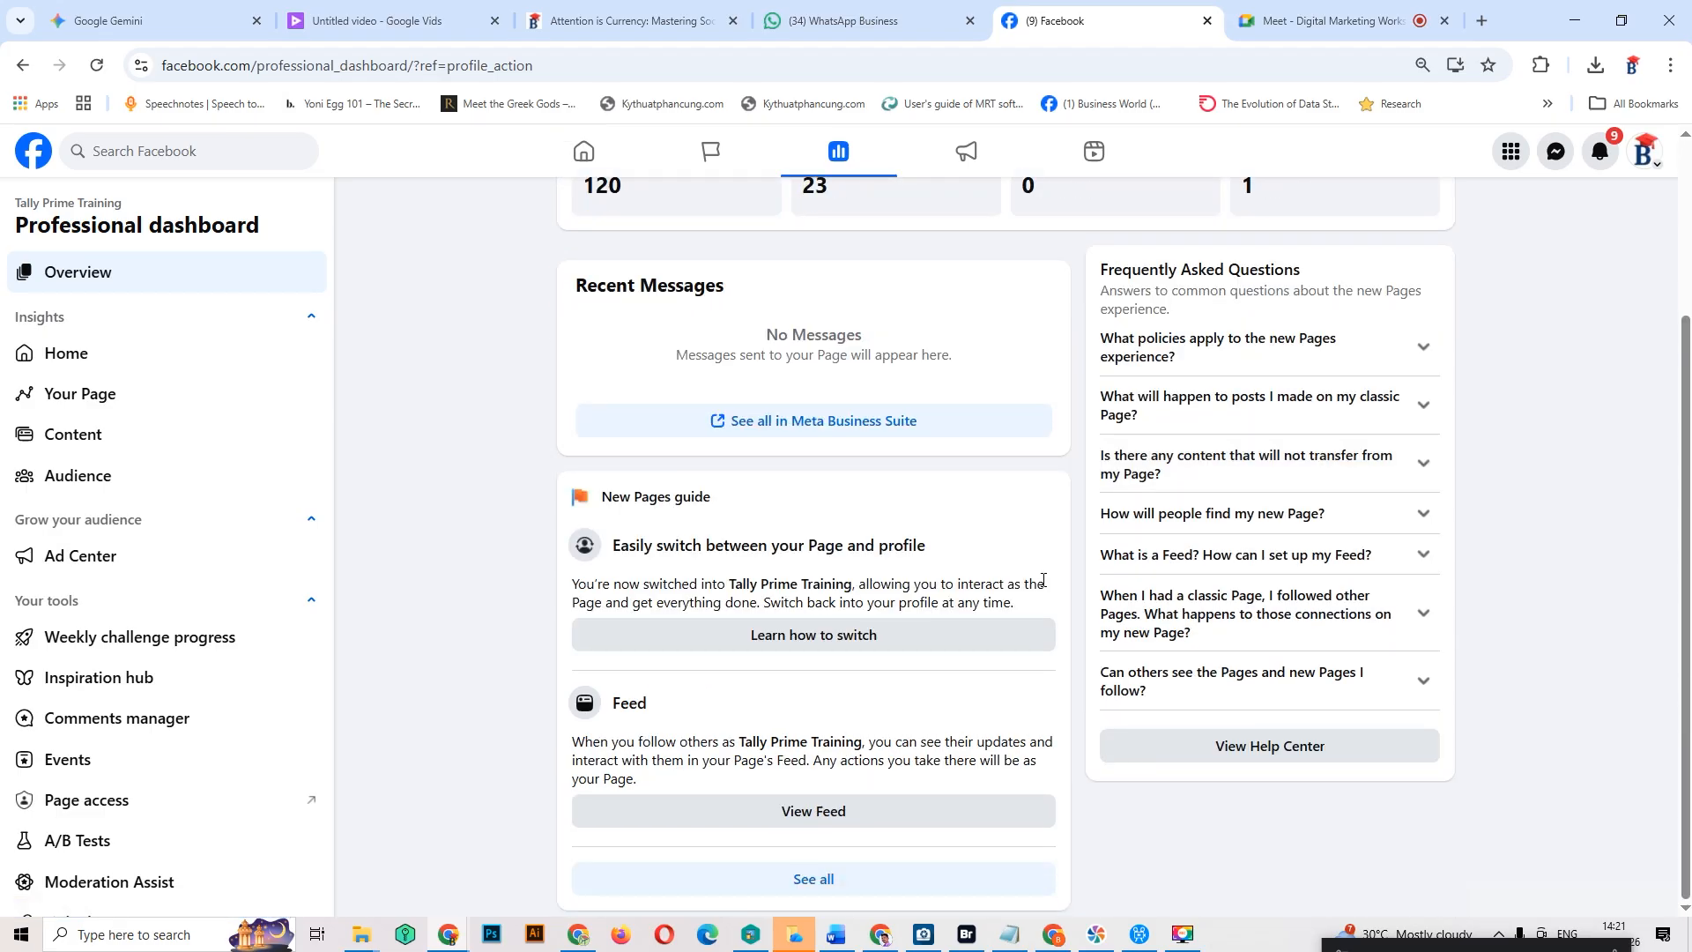
{"action": "scroll", "coordinate": [1410, 397], "scroll_direction": "up", "scroll_amount": 3}
{"action": "left_click", "coordinate": [1408, 331]}
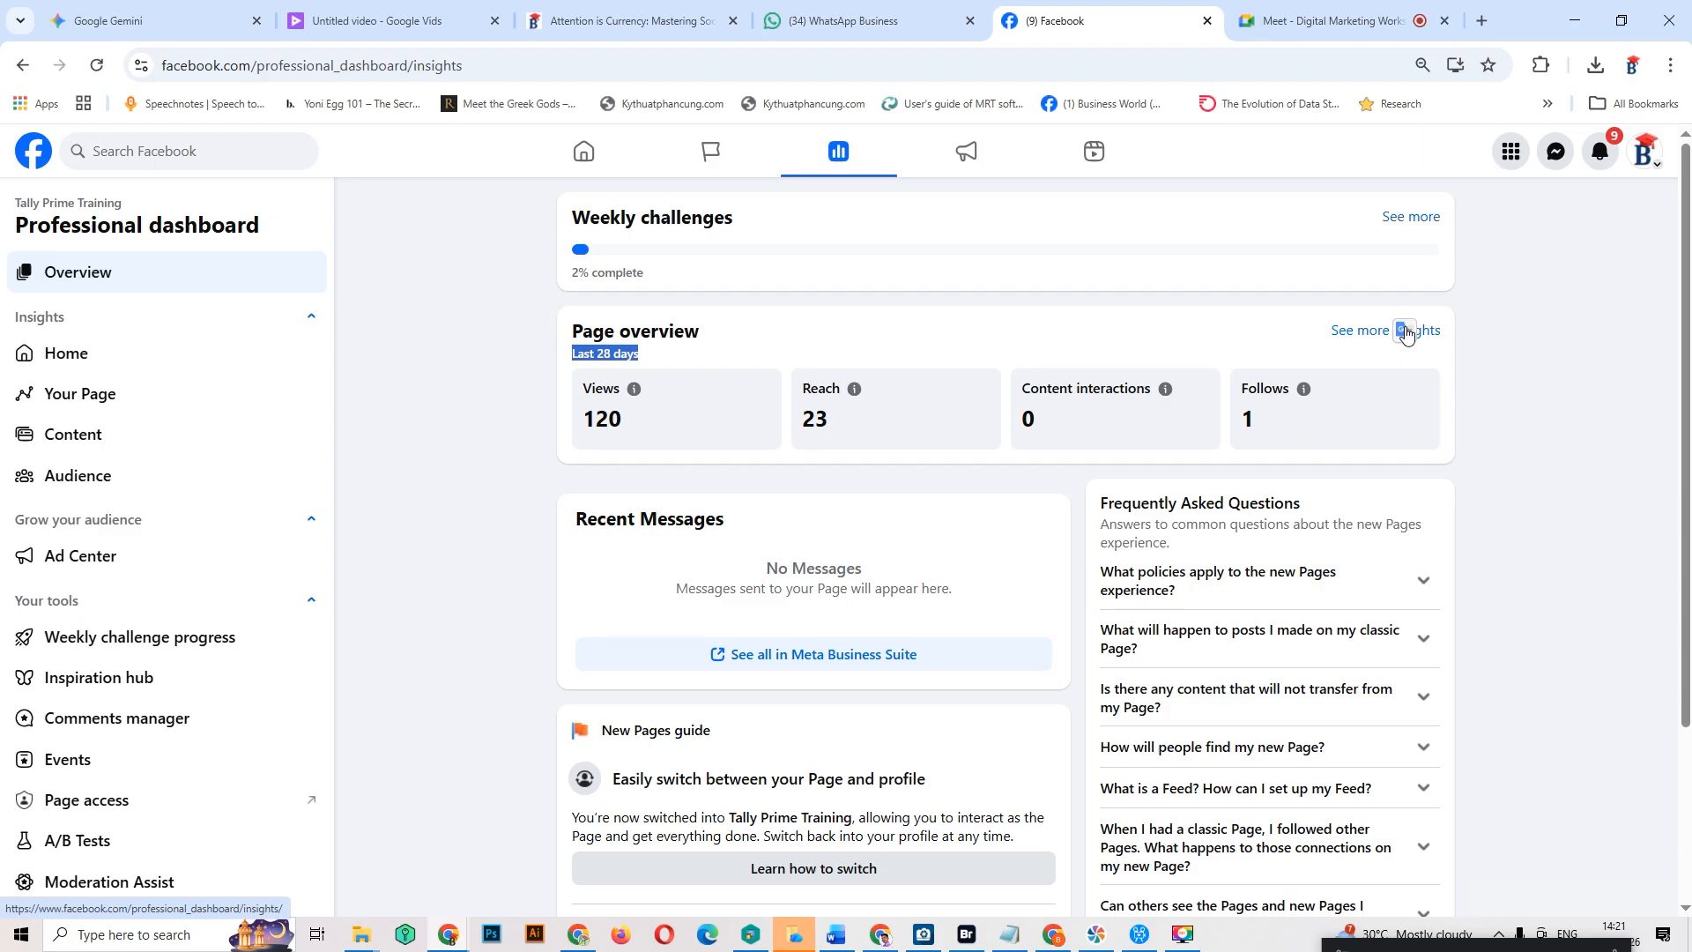
{"action": "scroll", "coordinate": [1246, 484], "scroll_direction": "down", "scroll_amount": 5}
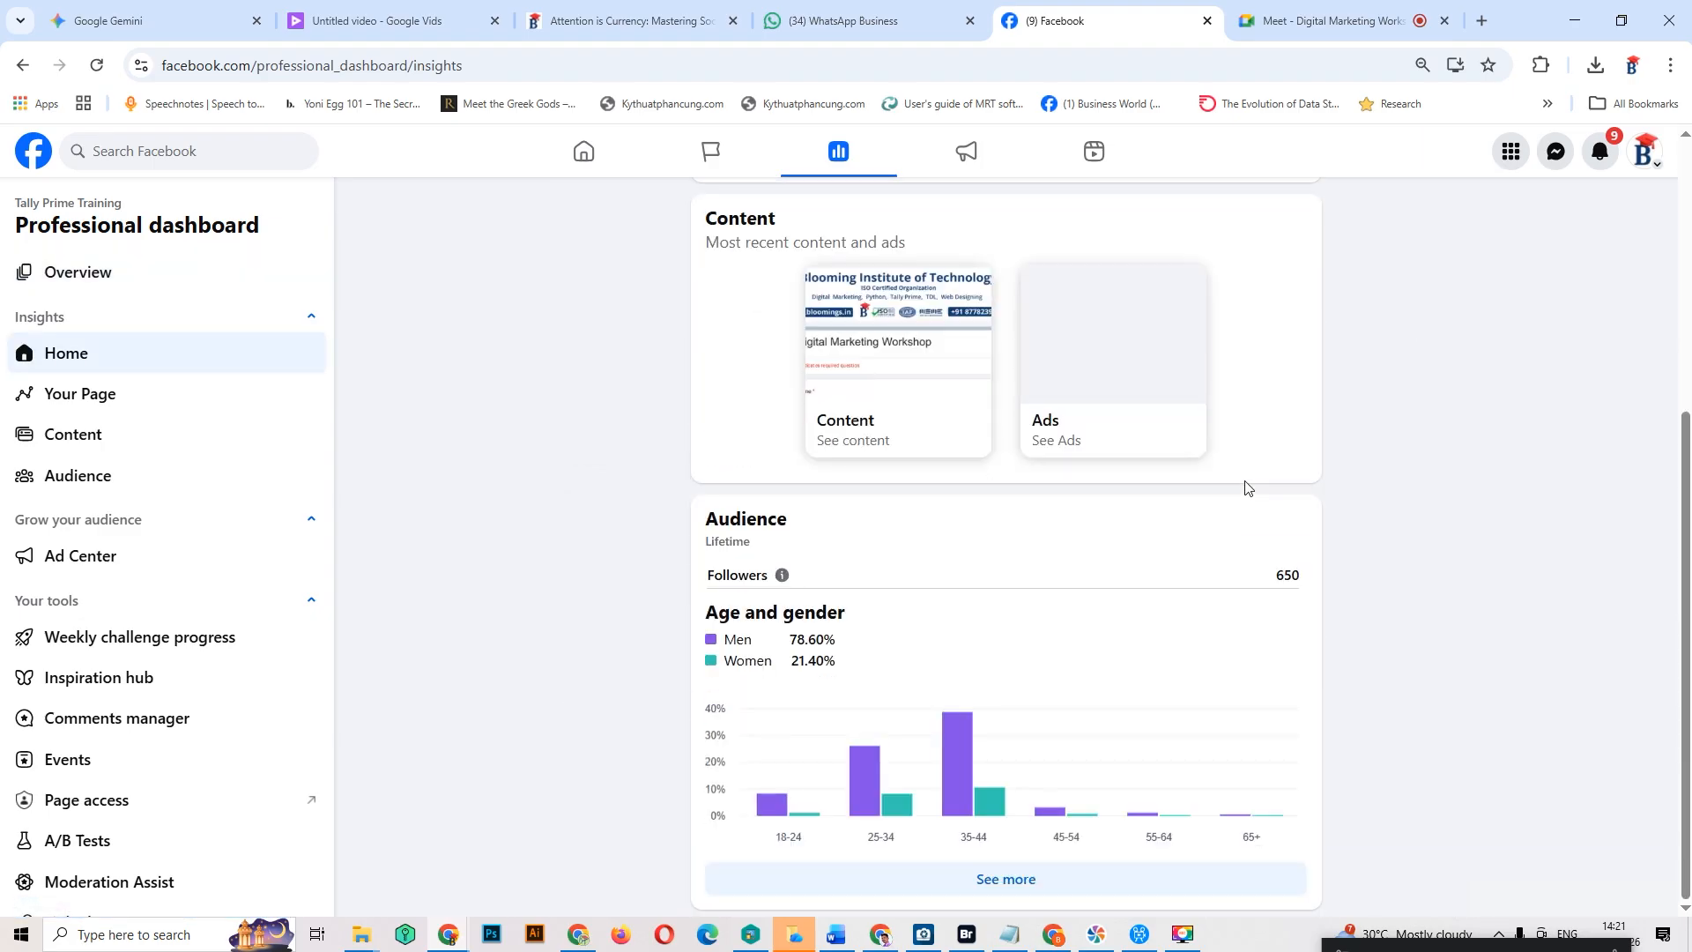
{"action": "scroll", "coordinate": [1247, 488], "scroll_direction": "up", "scroll_amount": 1}
{"action": "scroll", "coordinate": [1246, 488], "scroll_direction": "down", "scroll_amount": 1}
Step: Highlight the "Audience age & gender" benefit in the article and examine the matching men and women percentages in the Facebook insights
{"action": "left_click", "coordinate": [670, 22]}
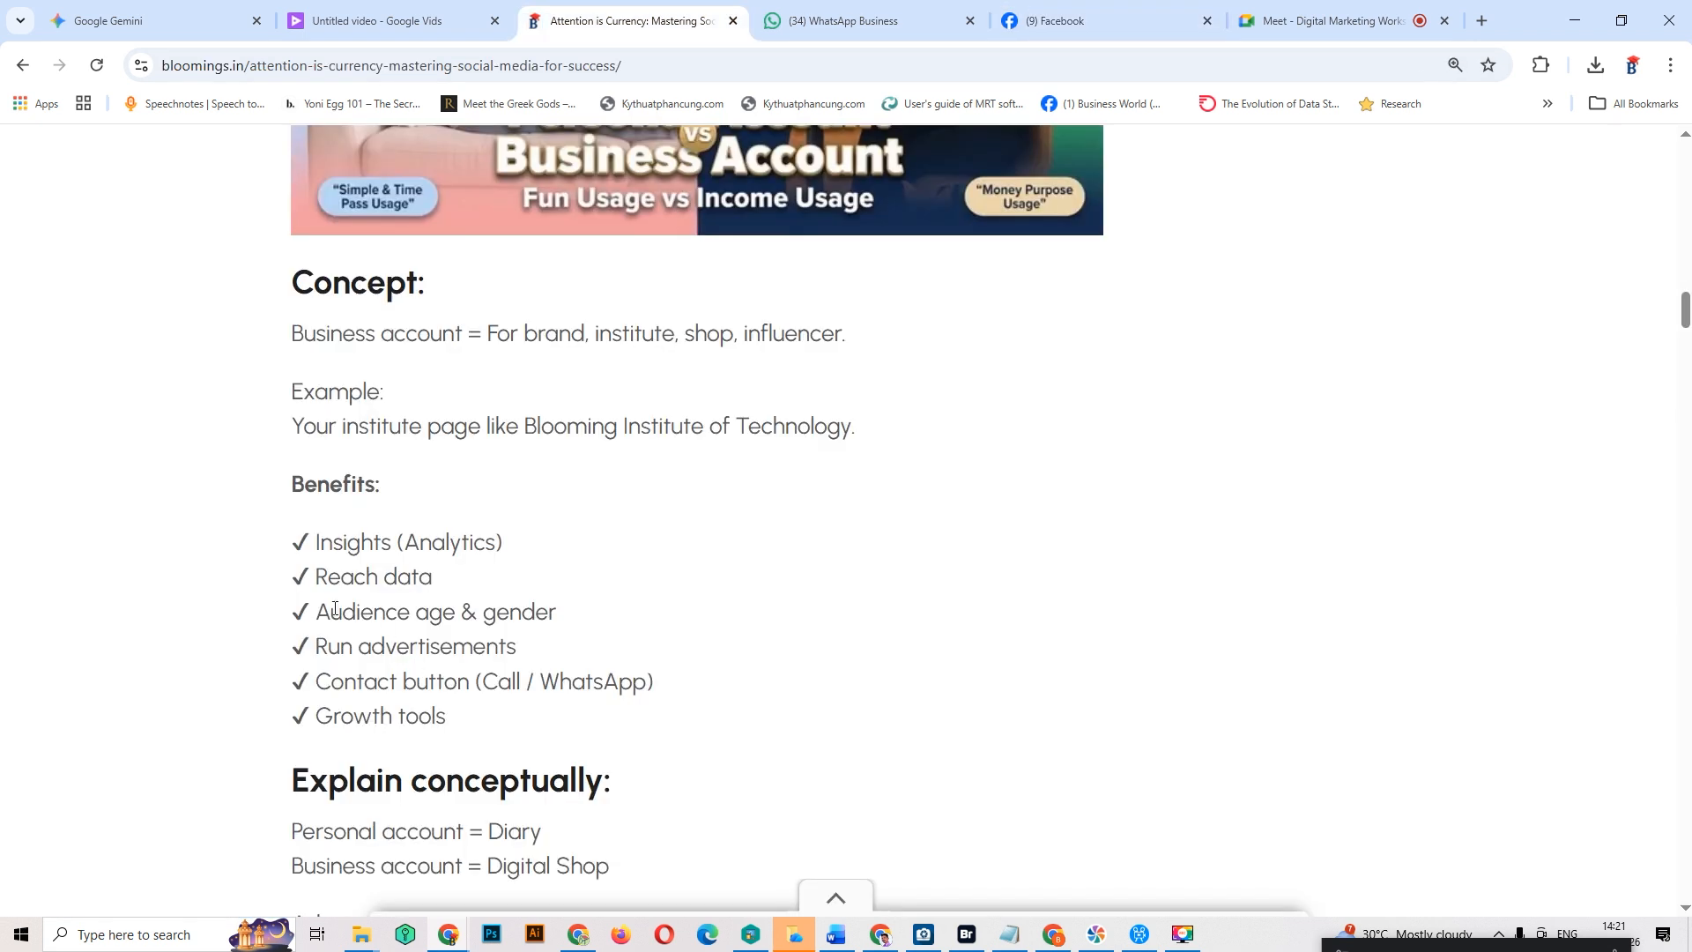
{"action": "left_click_drag", "start_coordinate": [318, 612], "coordinate": [552, 614]}
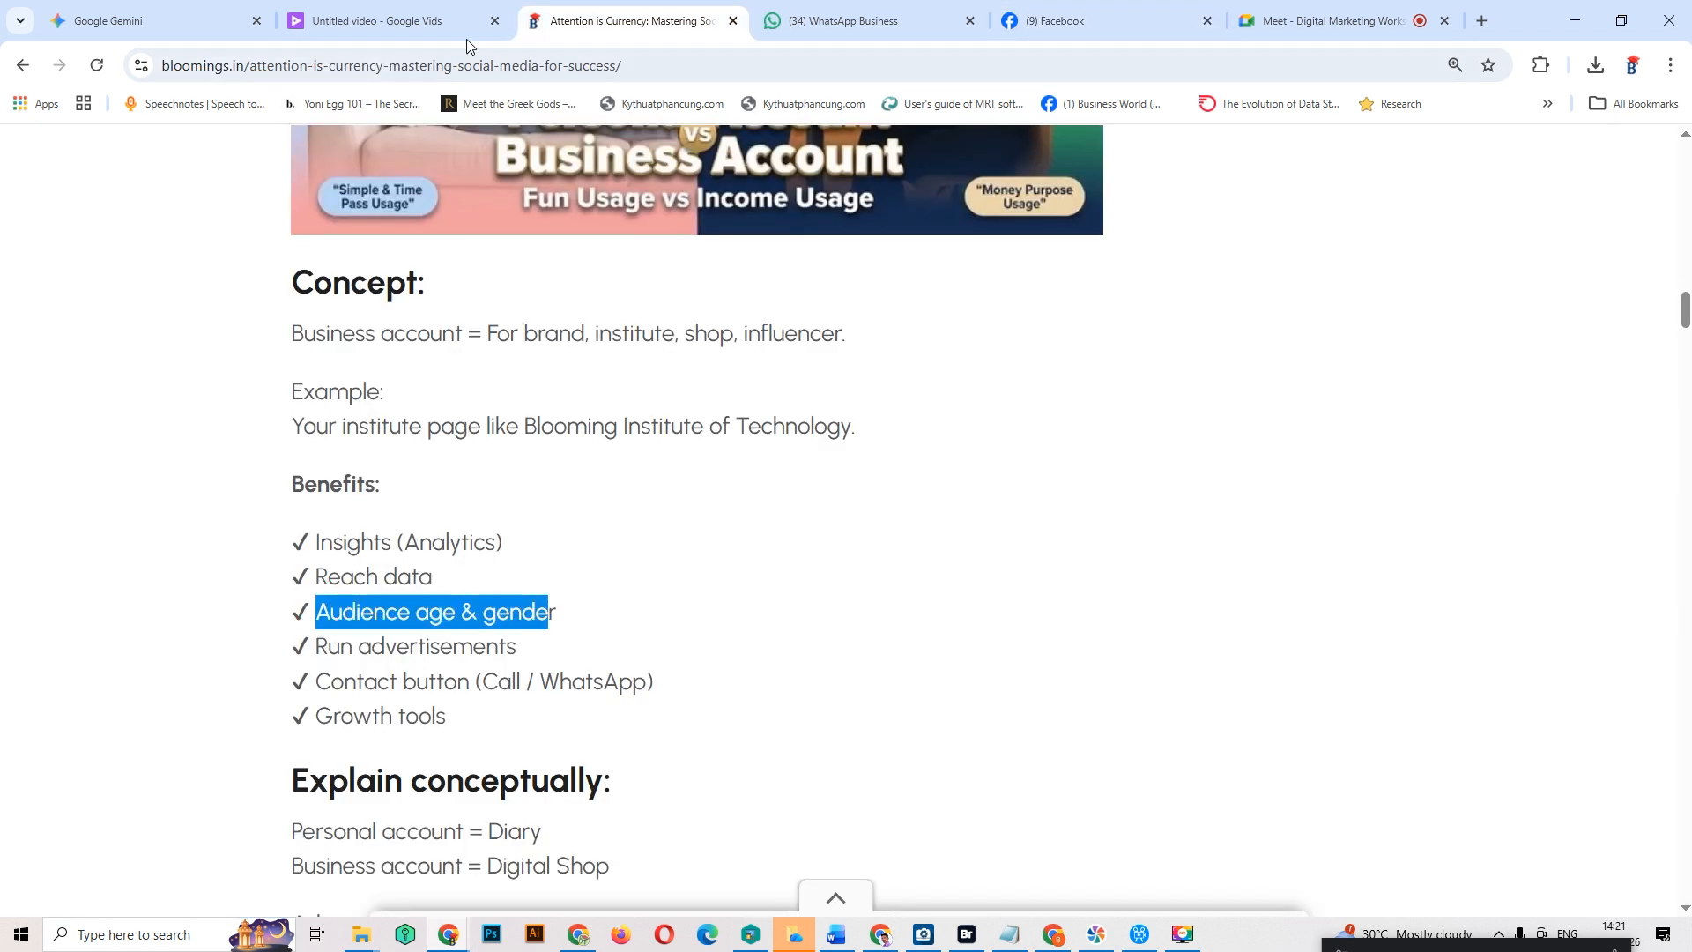
{"action": "left_click", "coordinate": [1084, 20]}
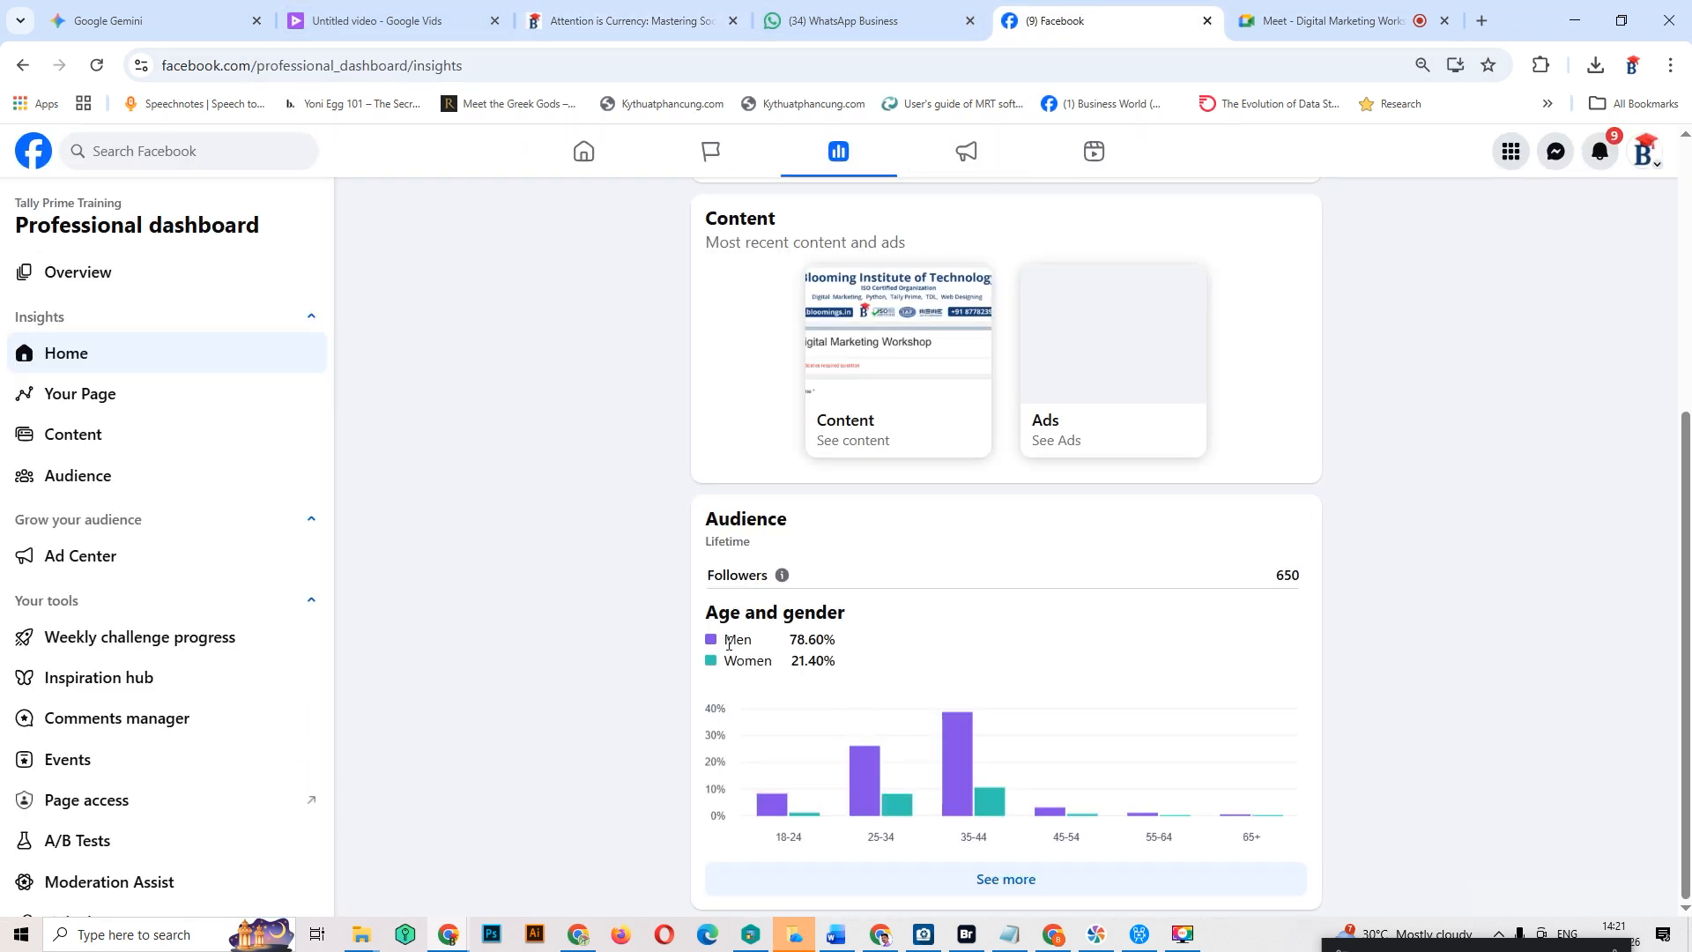
{"action": "mouse_move", "coordinate": [824, 635]}
{"action": "left_mouse_down"}
{"action": "mouse_move", "coordinate": [784, 636]}
{"action": "mouse_move", "coordinate": [821, 635]}
{"action": "left_mouse_up"}
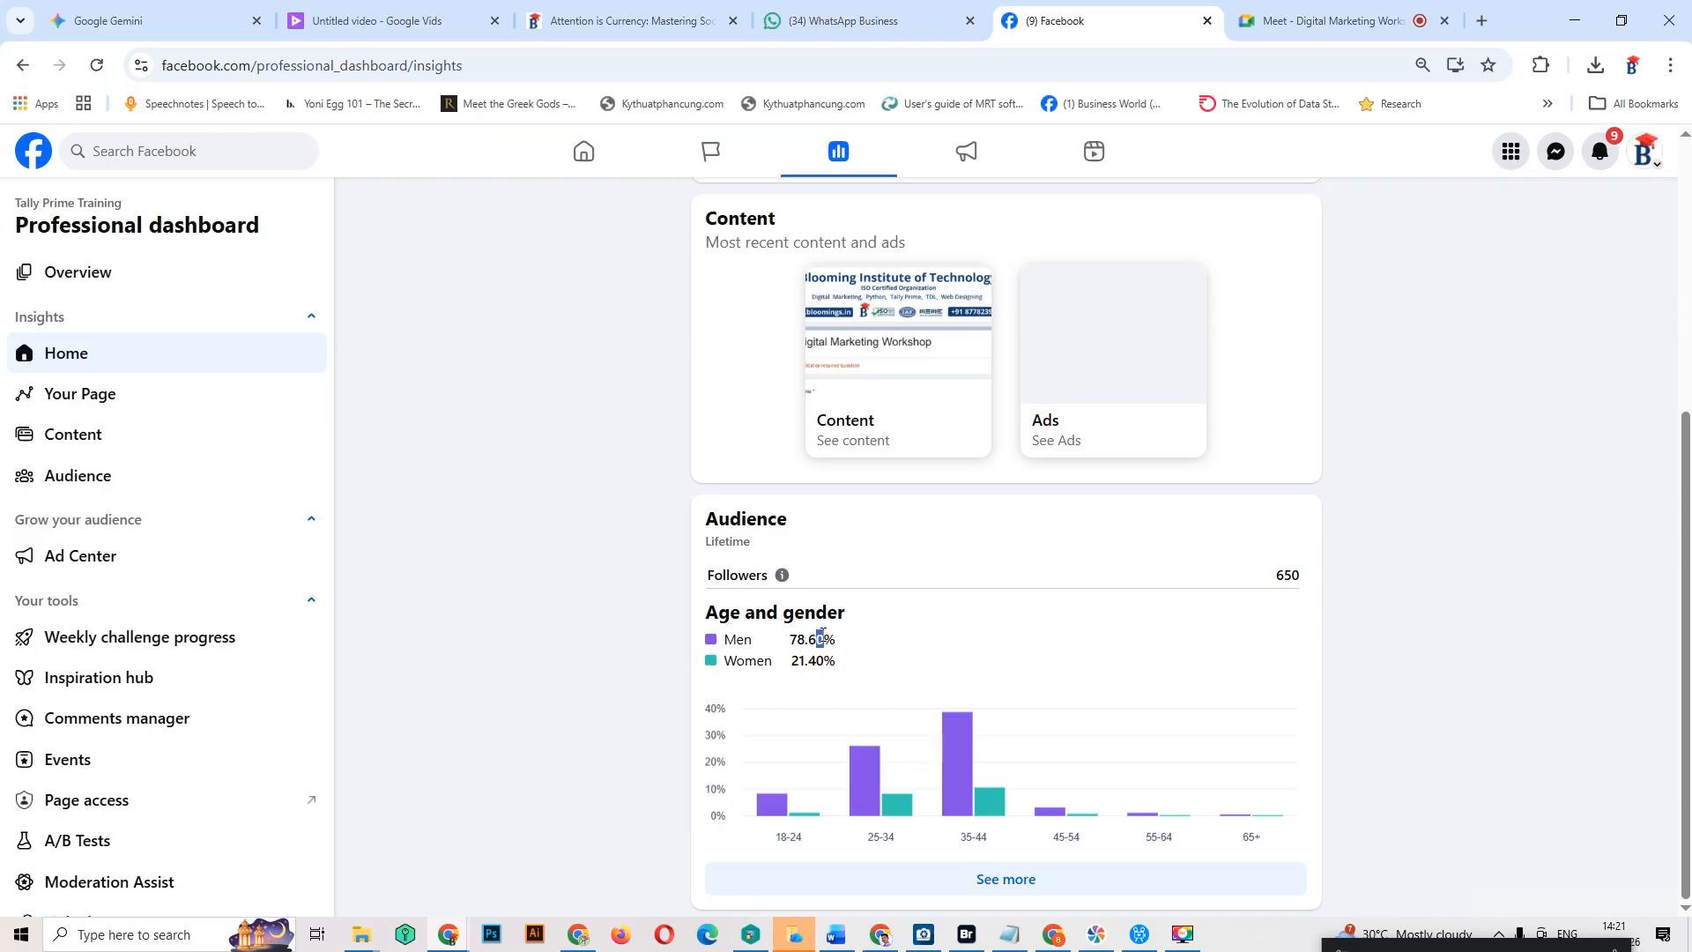
{"action": "left_click", "coordinate": [874, 667]}
{"action": "left_click_drag", "start_coordinate": [790, 667], "coordinate": [820, 667]}
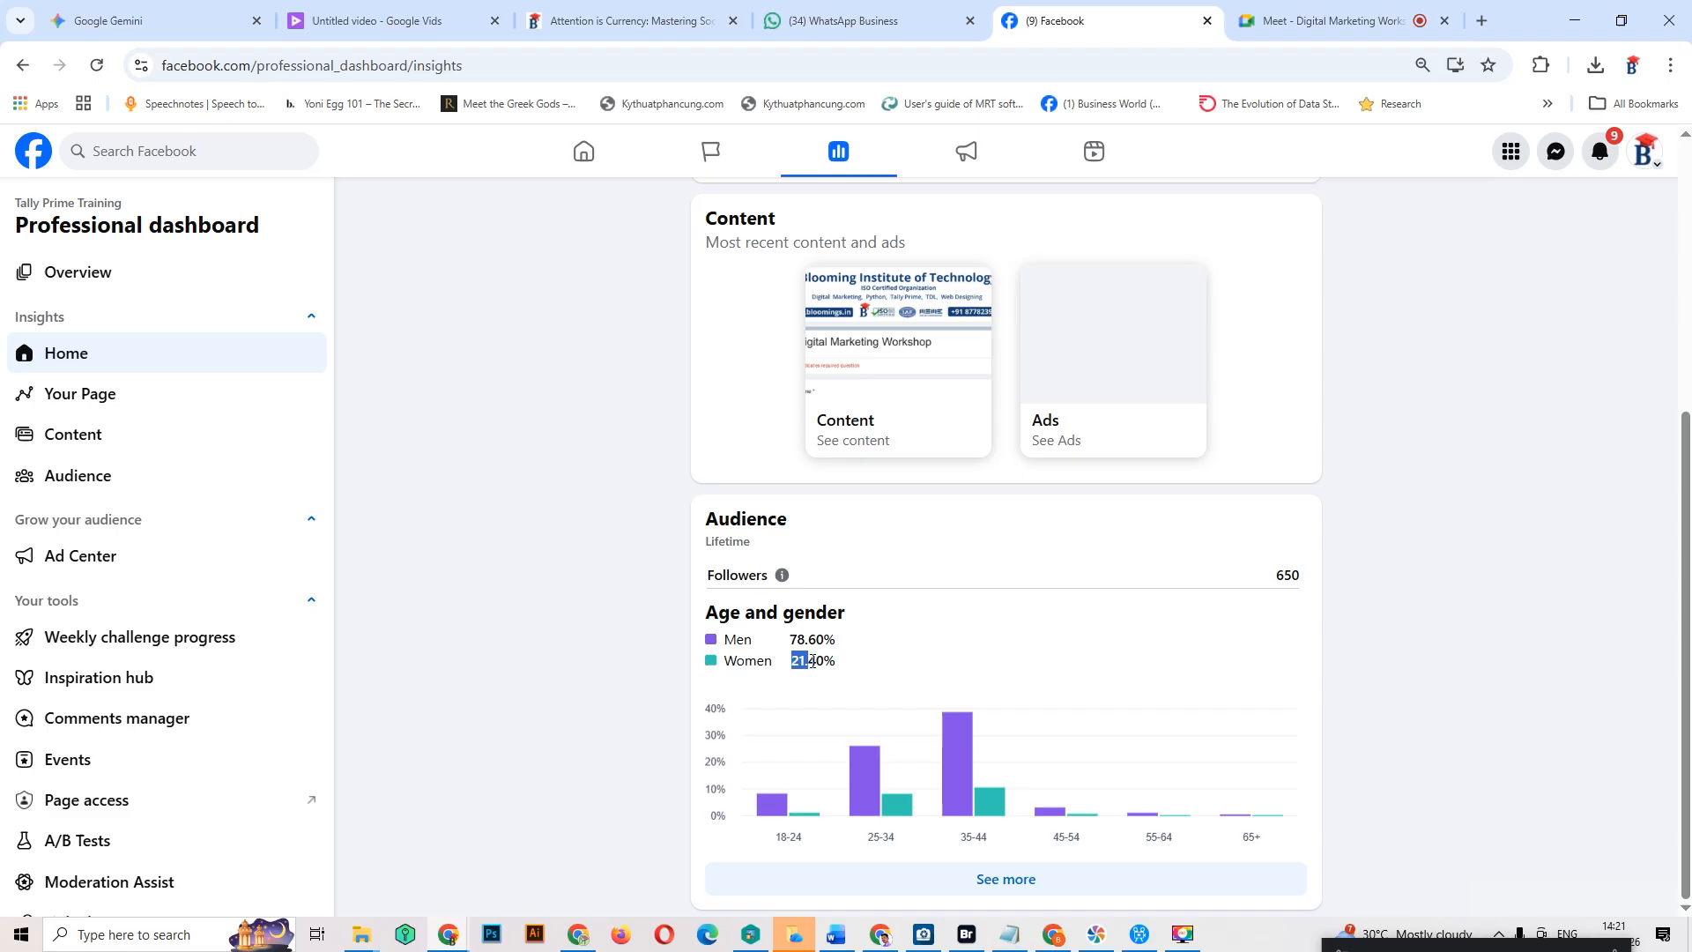
{"action": "left_click", "coordinate": [861, 663]}
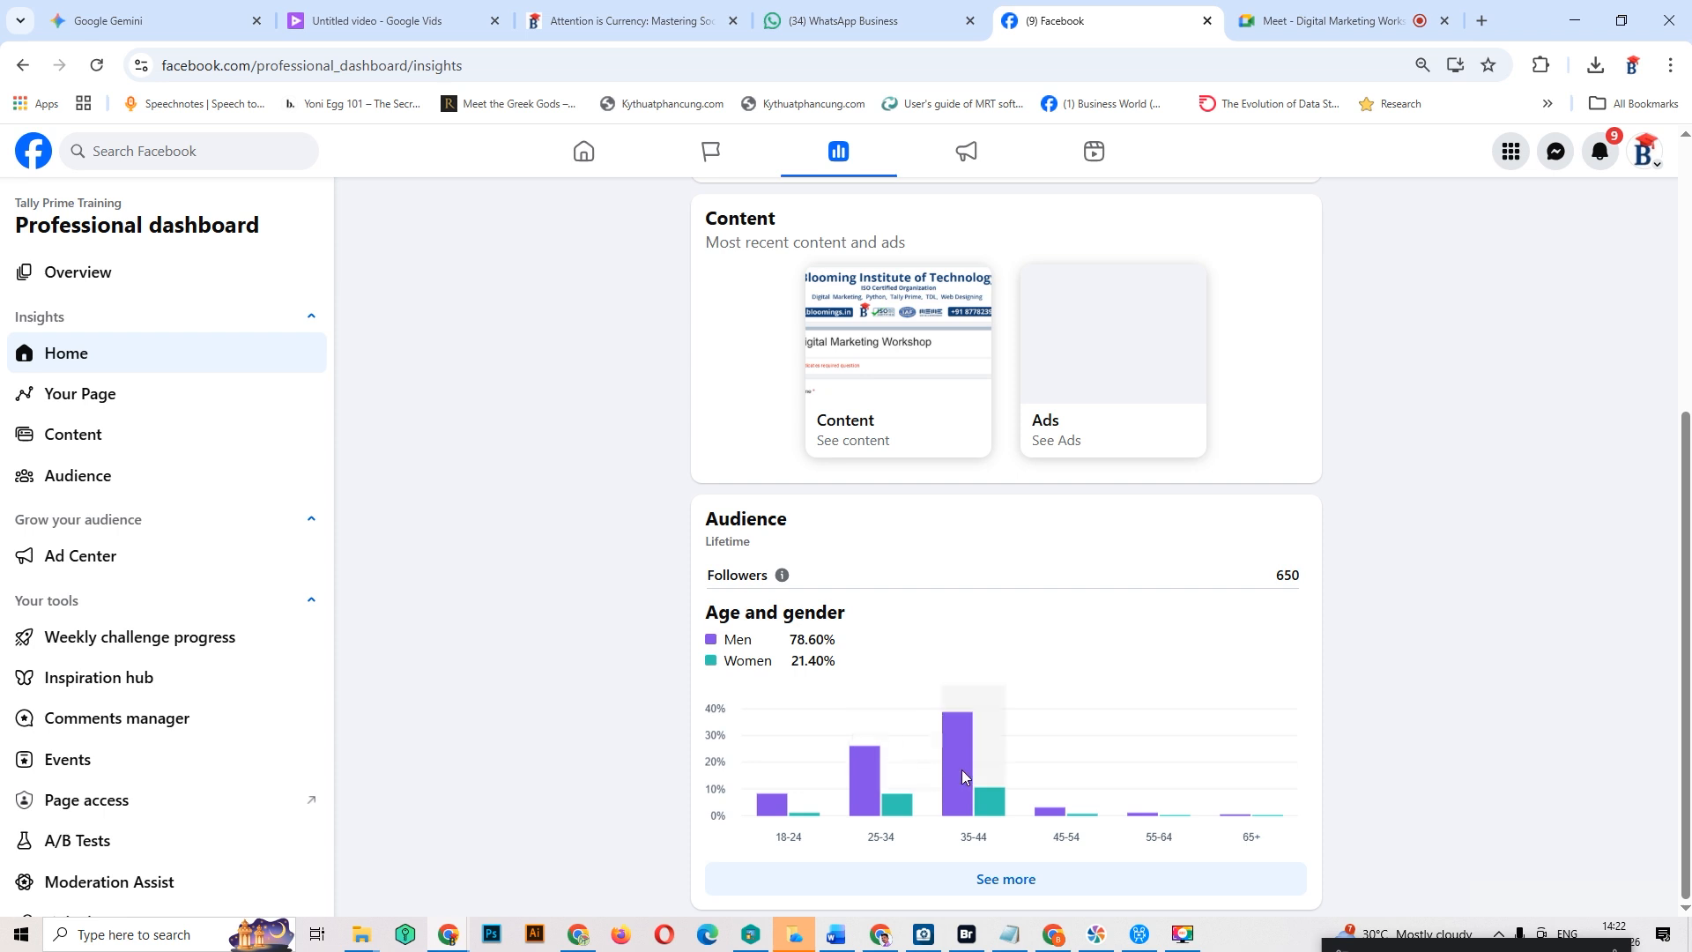
Step: Enlarge the insights page and examine the audience breakdown by age group and the recent content section
{"action": "key", "text": "ctrl+plus"}
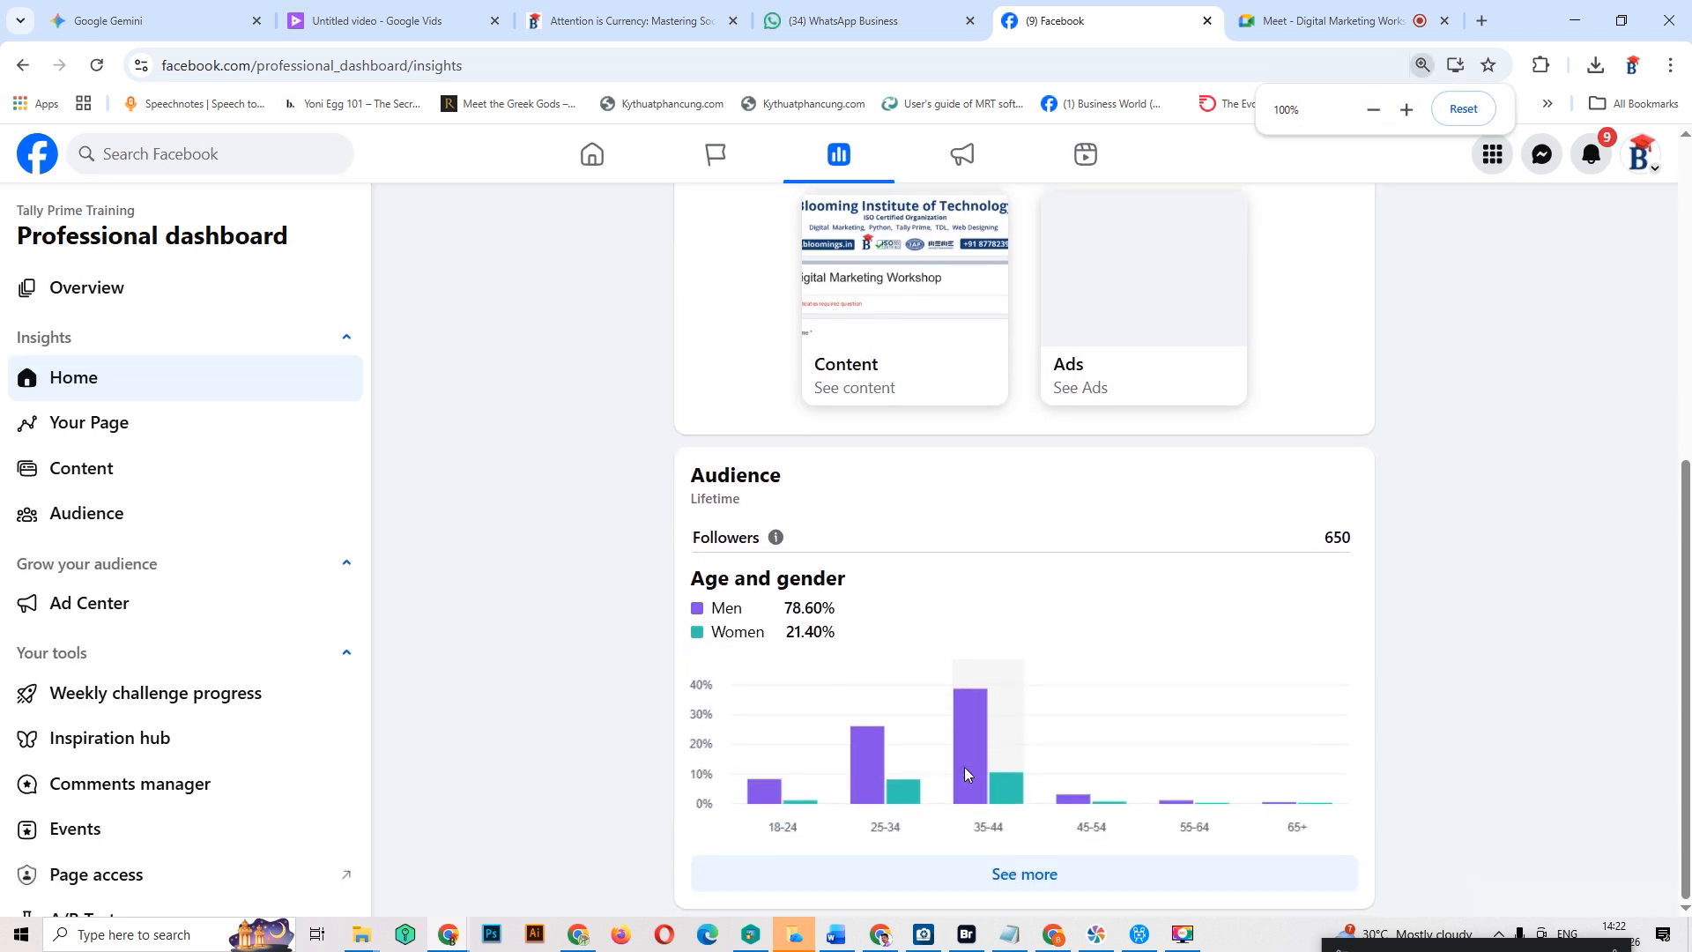
{"action": "scroll", "coordinate": [1035, 684], "scroll_direction": "down", "scroll_amount": 4}
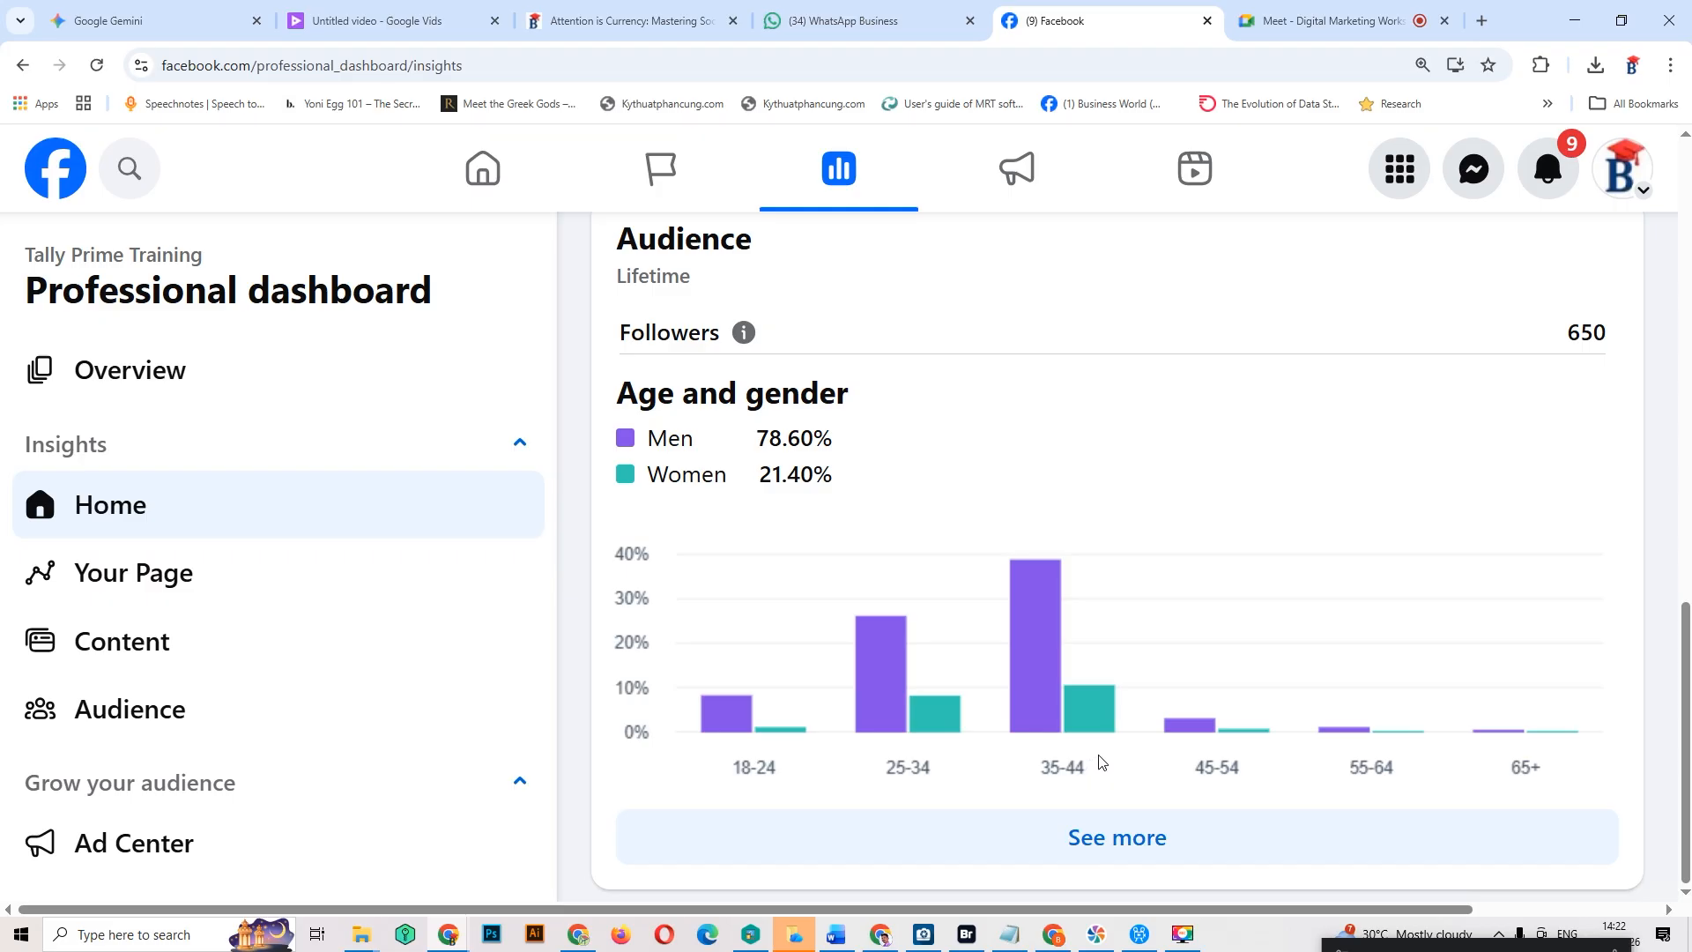
{"action": "scroll", "coordinate": [1097, 772], "scroll_direction": "down", "scroll_amount": 2}
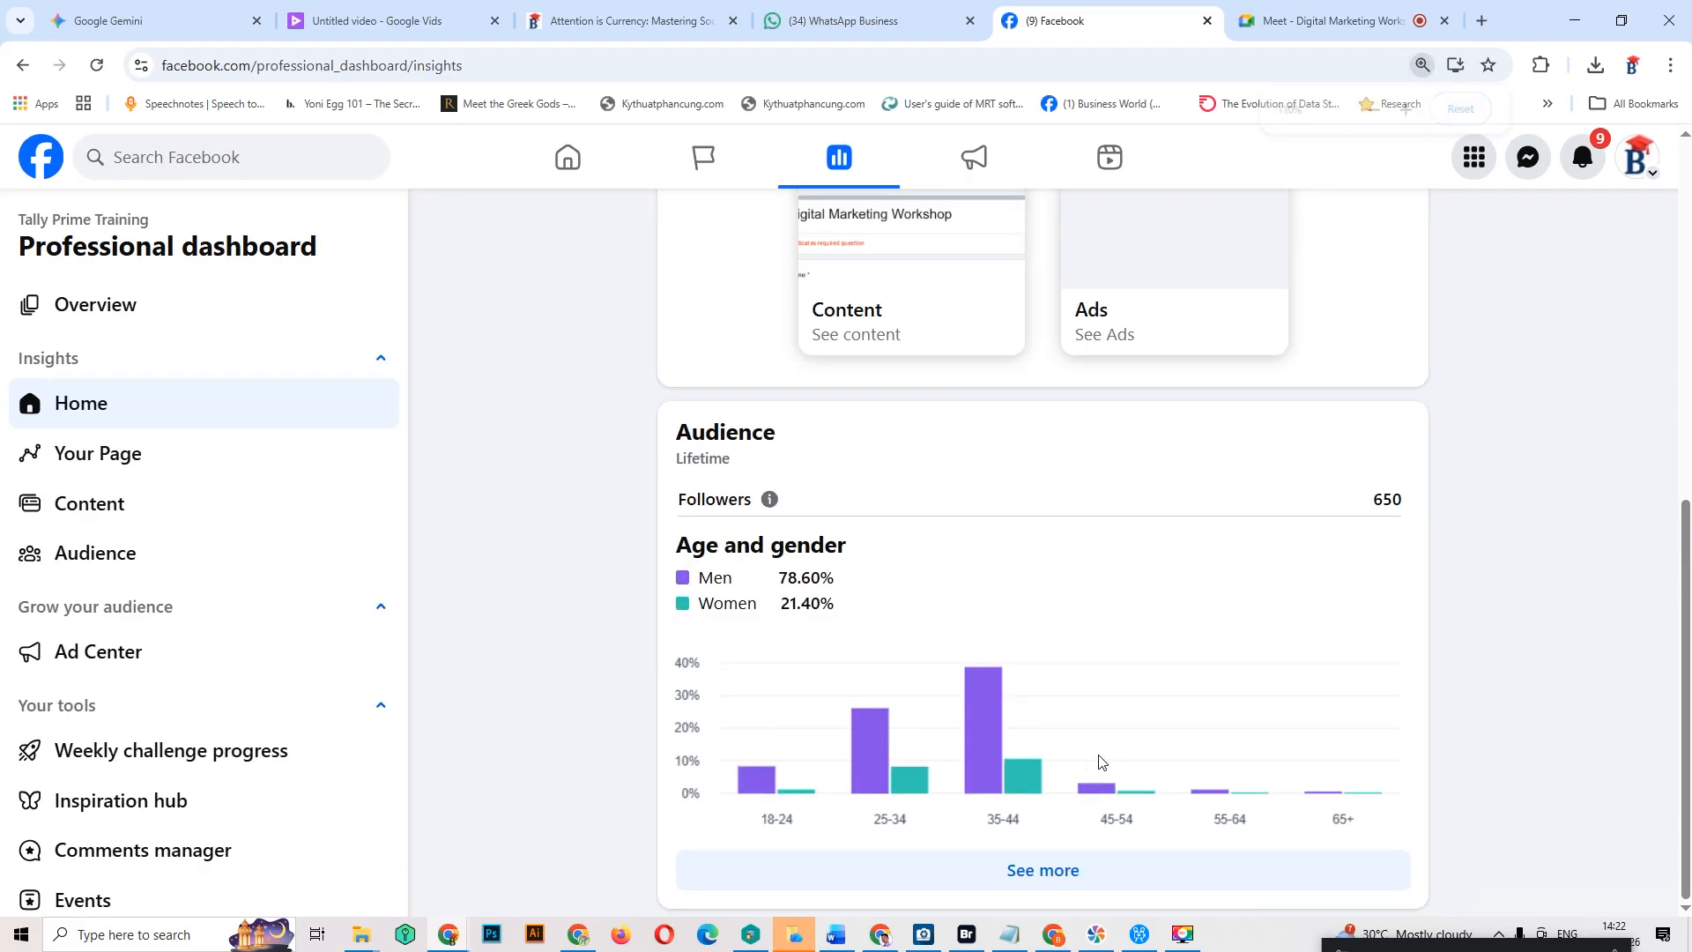
{"action": "scroll", "coordinate": [1100, 763], "scroll_direction": "up", "scroll_amount": 3}
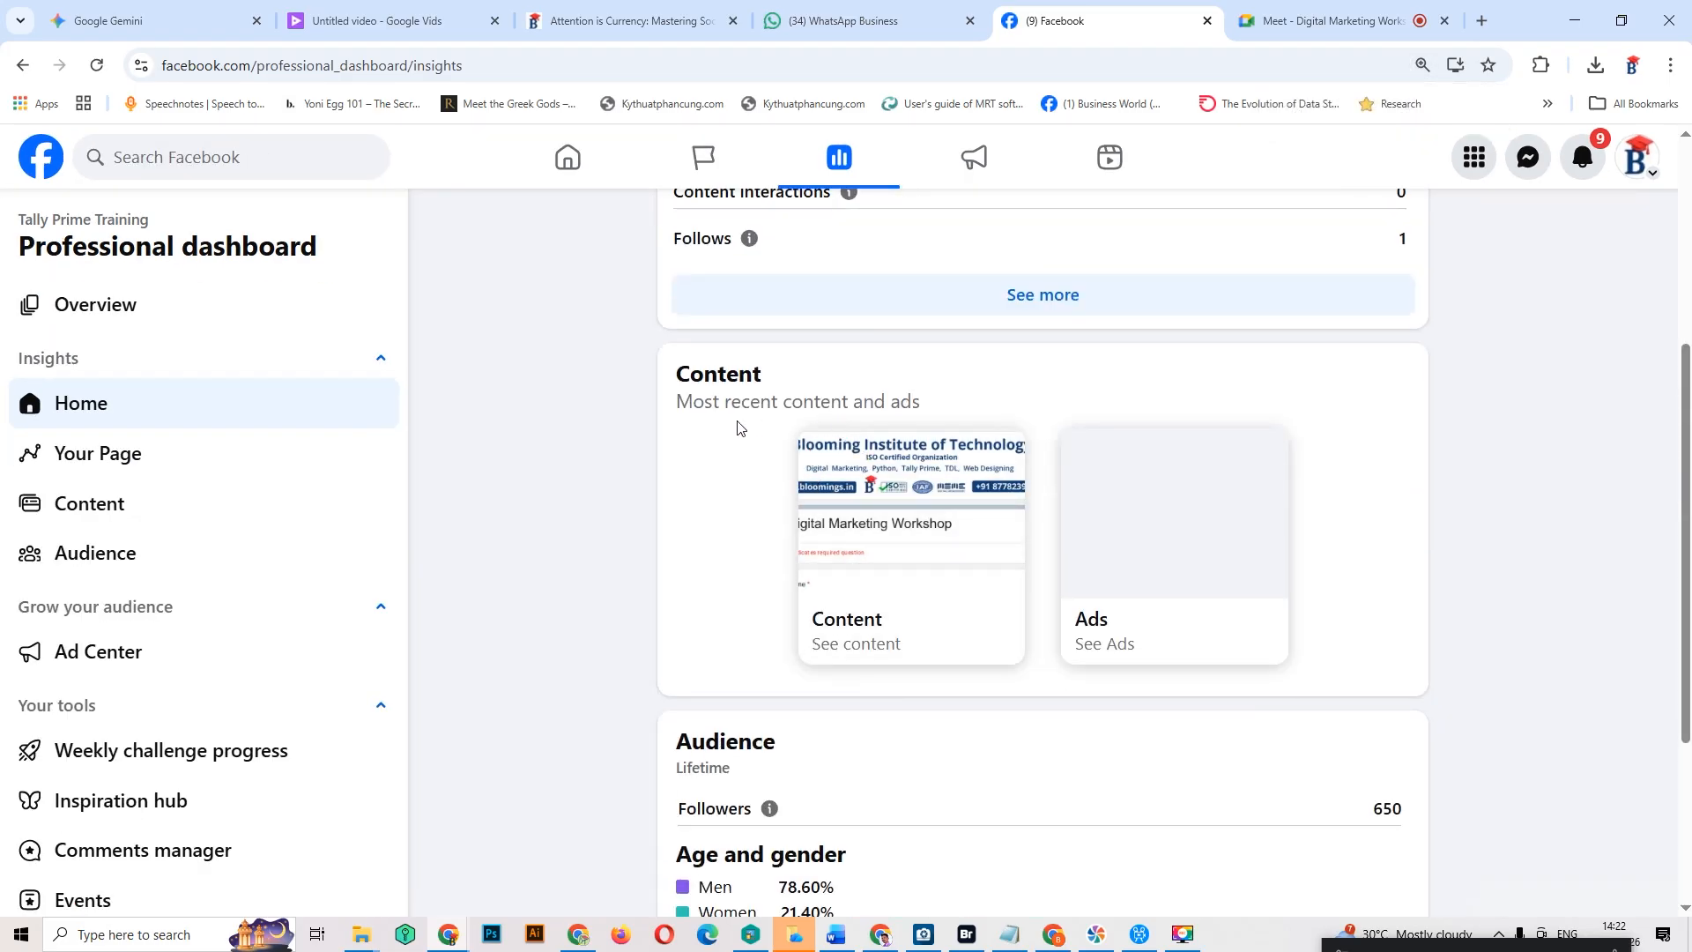
{"action": "scroll", "coordinate": [1095, 713], "scroll_direction": "down", "scroll_amount": 3}
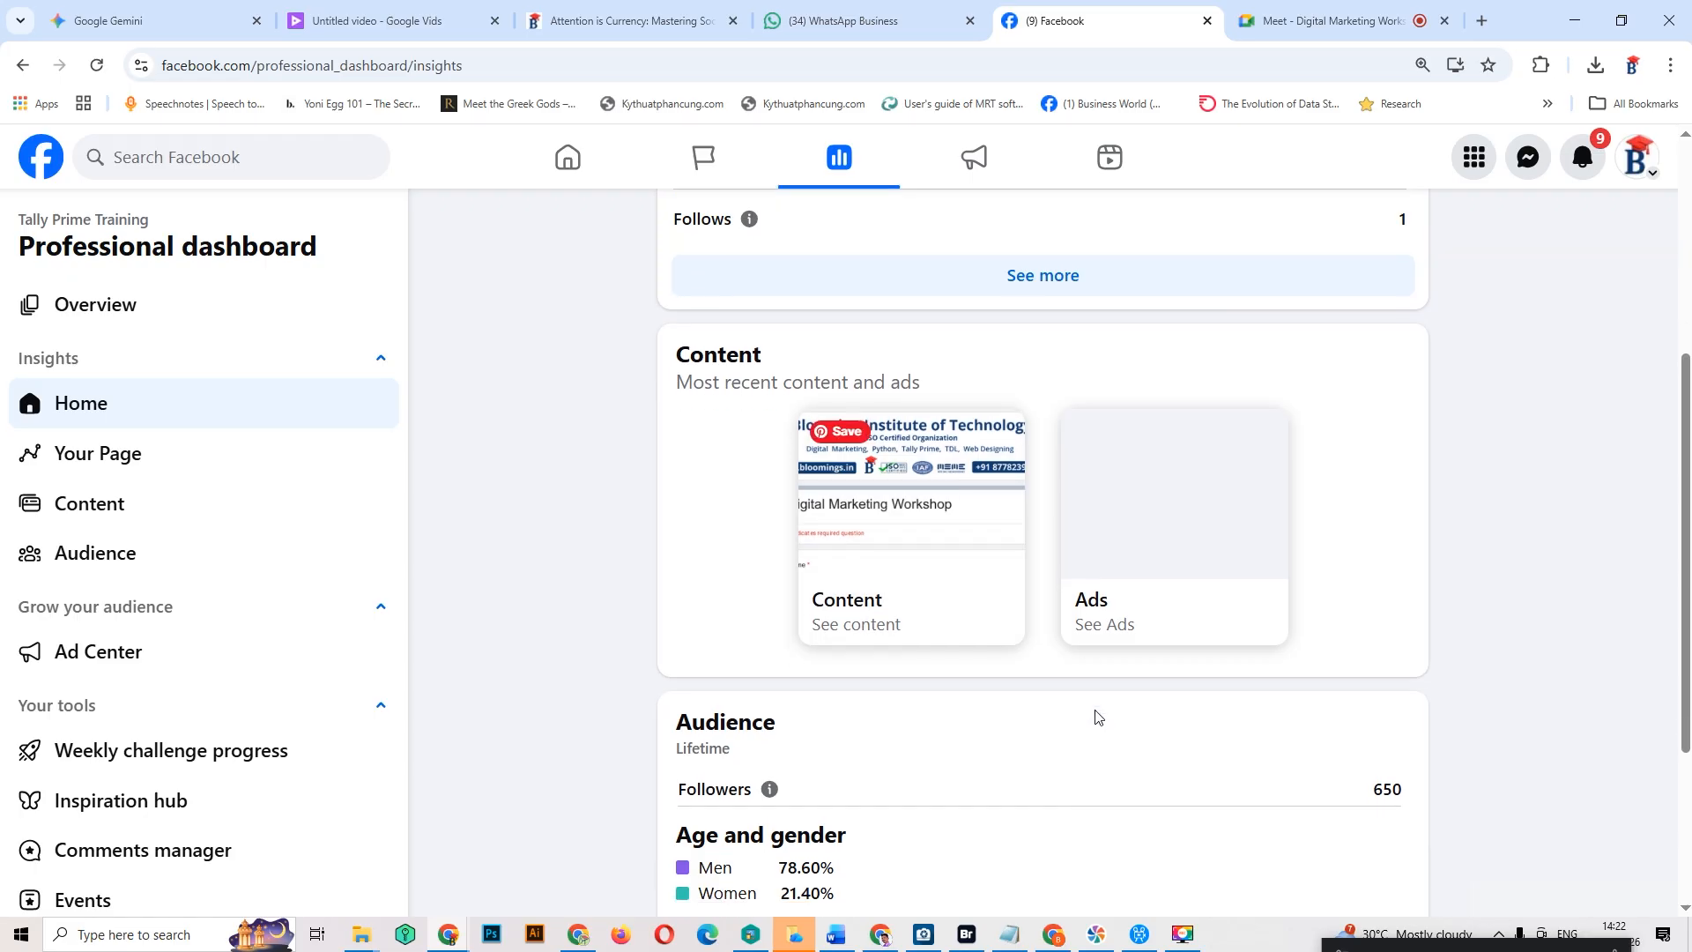
Step: Open the full audience insights, view the follower locations and check them against the article's benefits list
{"action": "left_click", "coordinate": [1070, 891]}
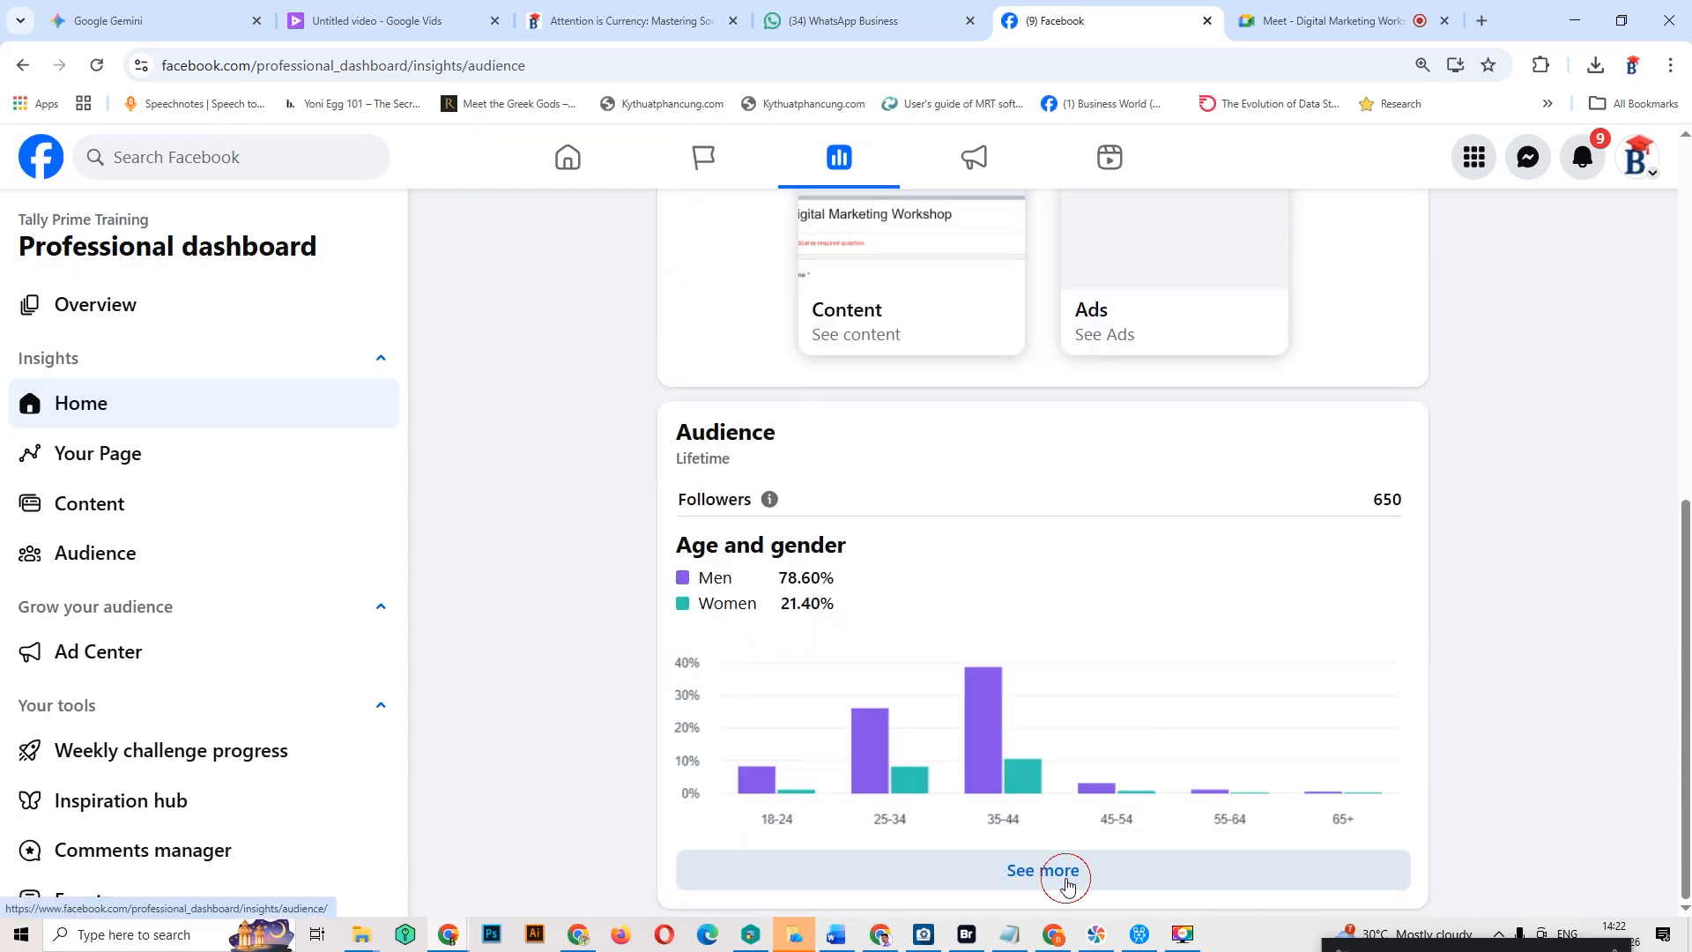
{"action": "scroll", "coordinate": [1093, 667], "scroll_direction": "down", "scroll_amount": 5}
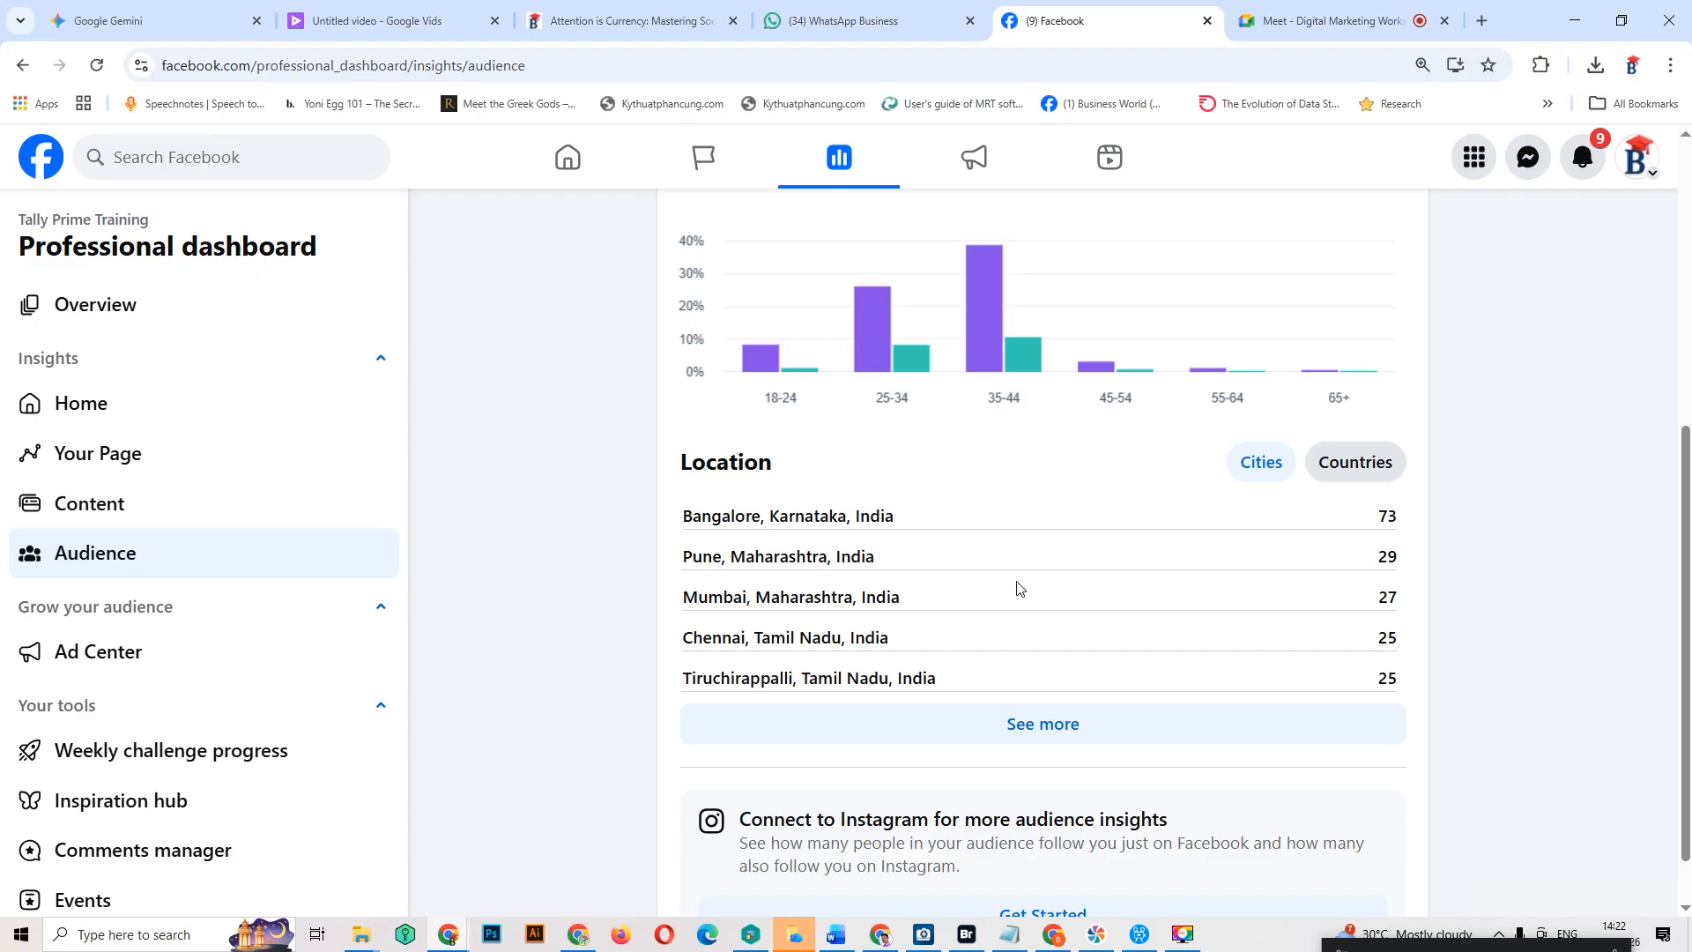
{"action": "key", "text": "ctrl+3"}
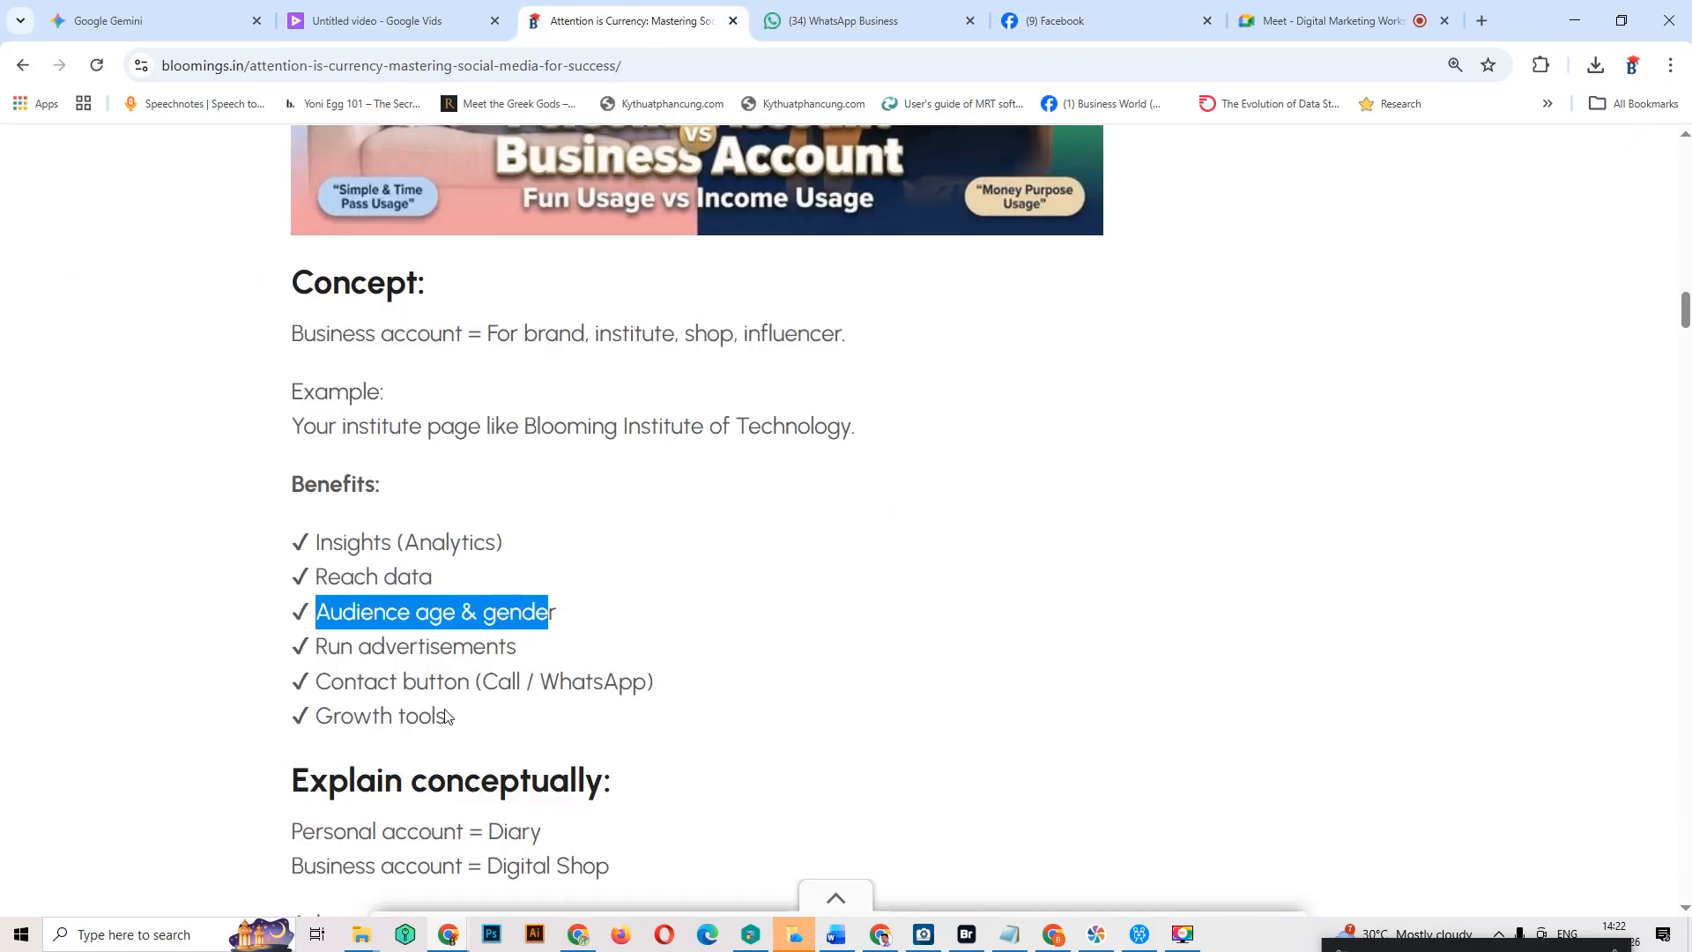
{"action": "left_click", "coordinate": [387, 670]}
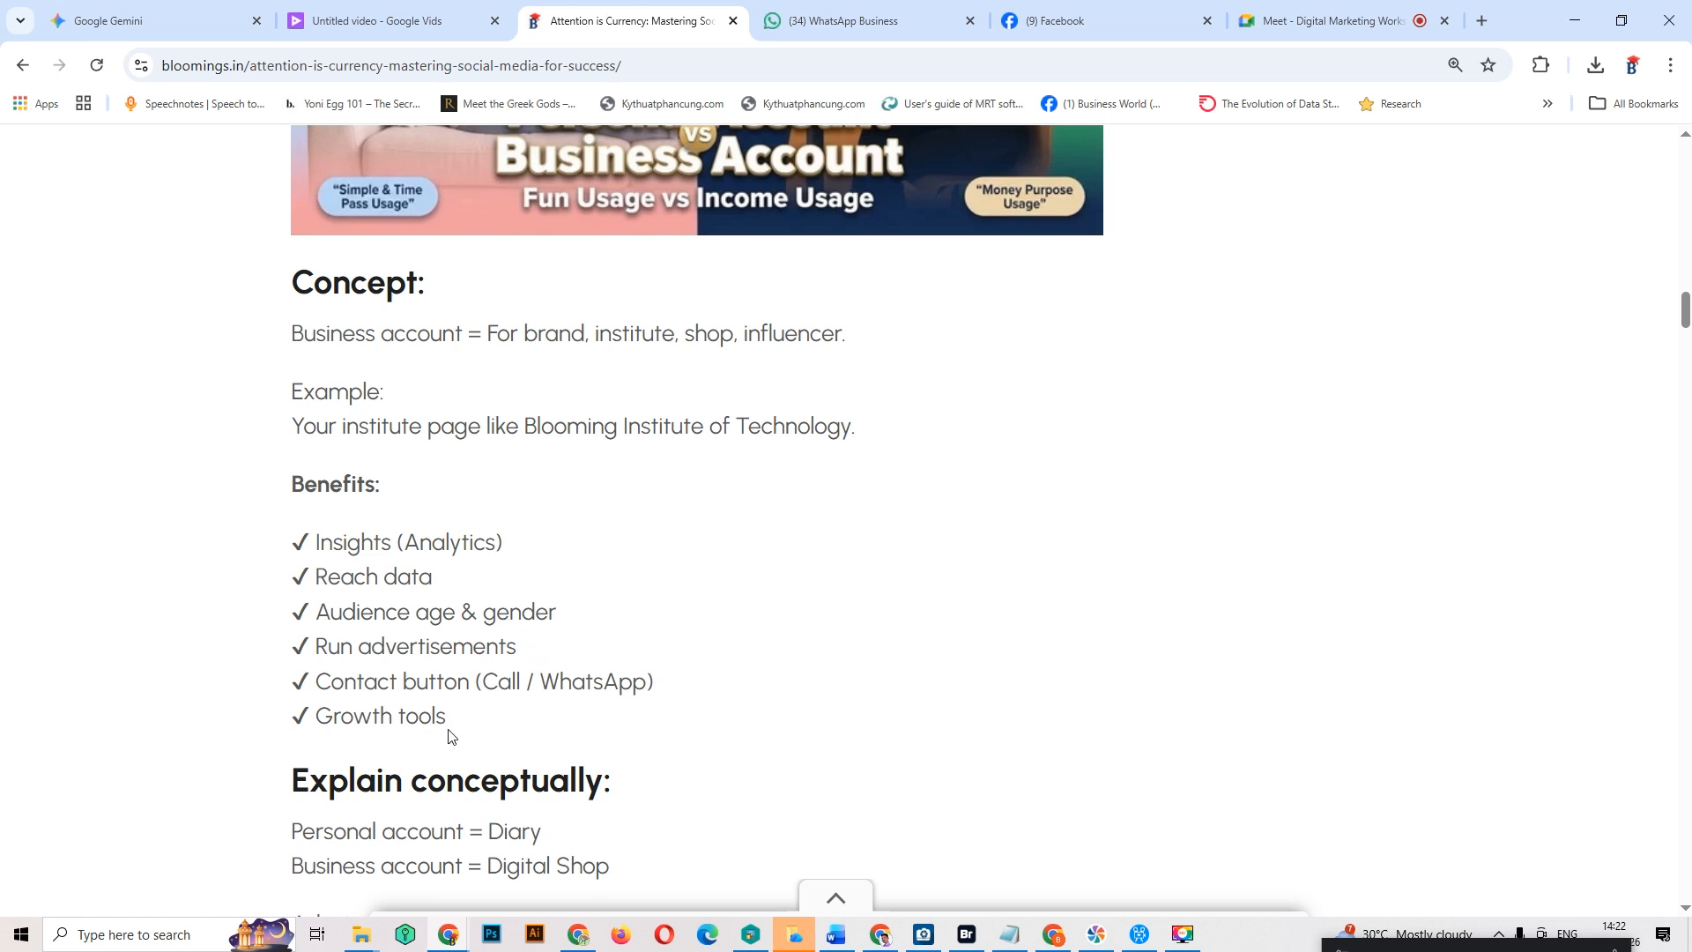
Step: Return to the Facebook audience insights and compare follower locations by country and by city, ending on countries
{"action": "left_click", "coordinate": [1091, 7]}
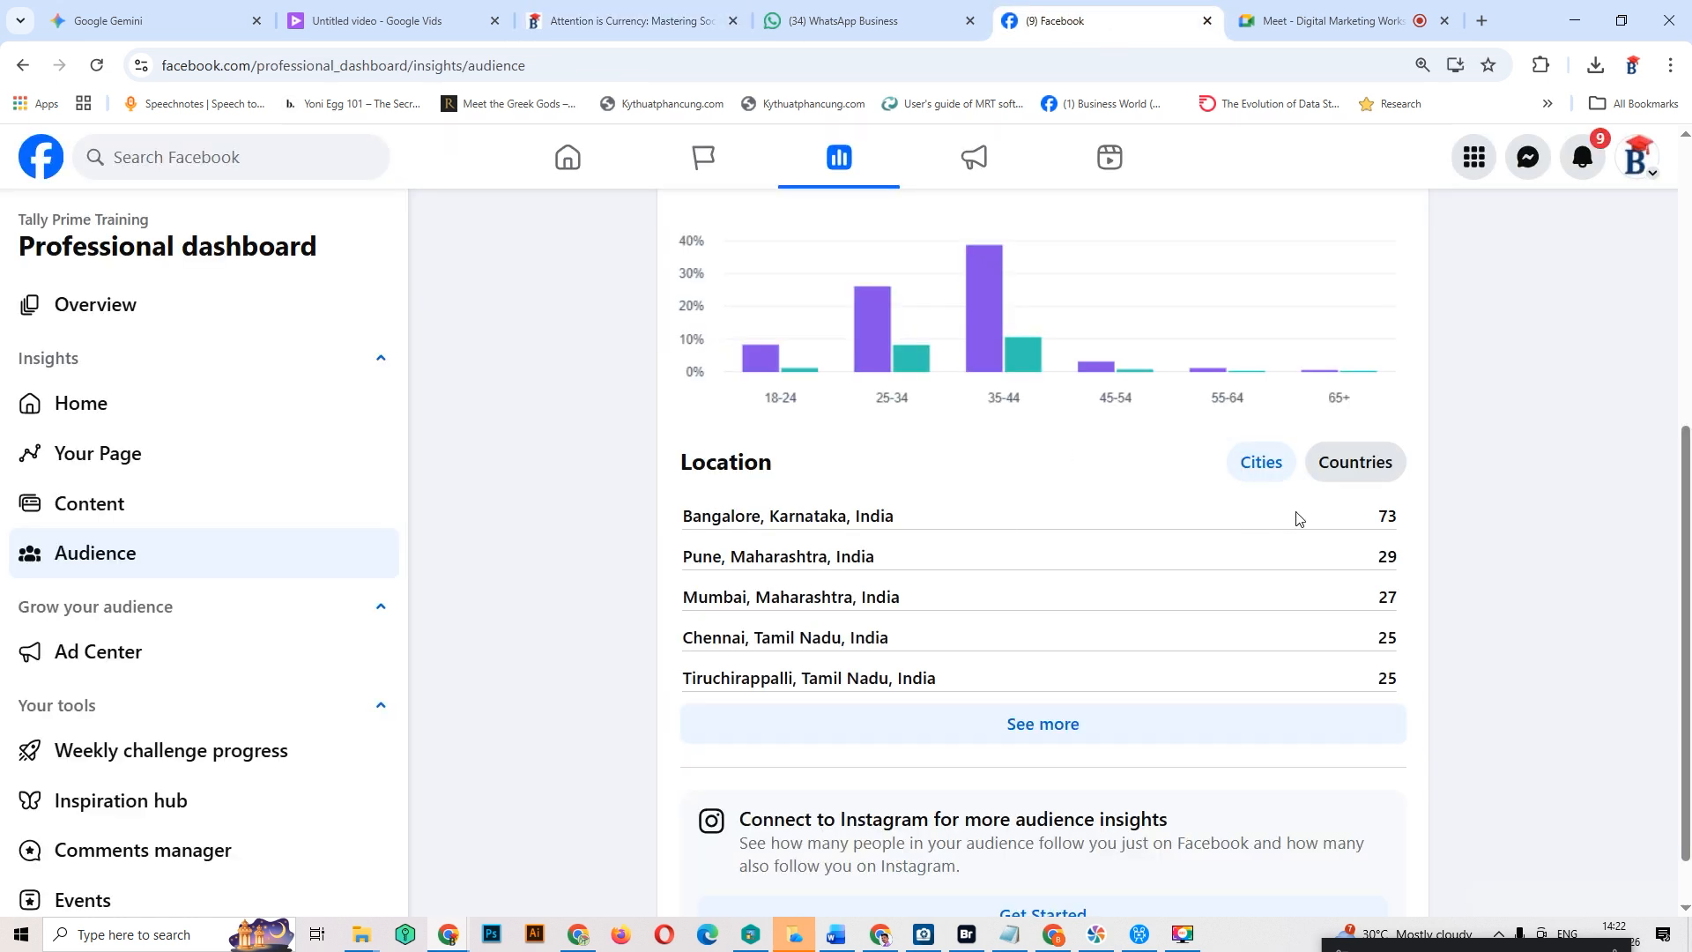
{"action": "left_click", "coordinate": [1358, 476]}
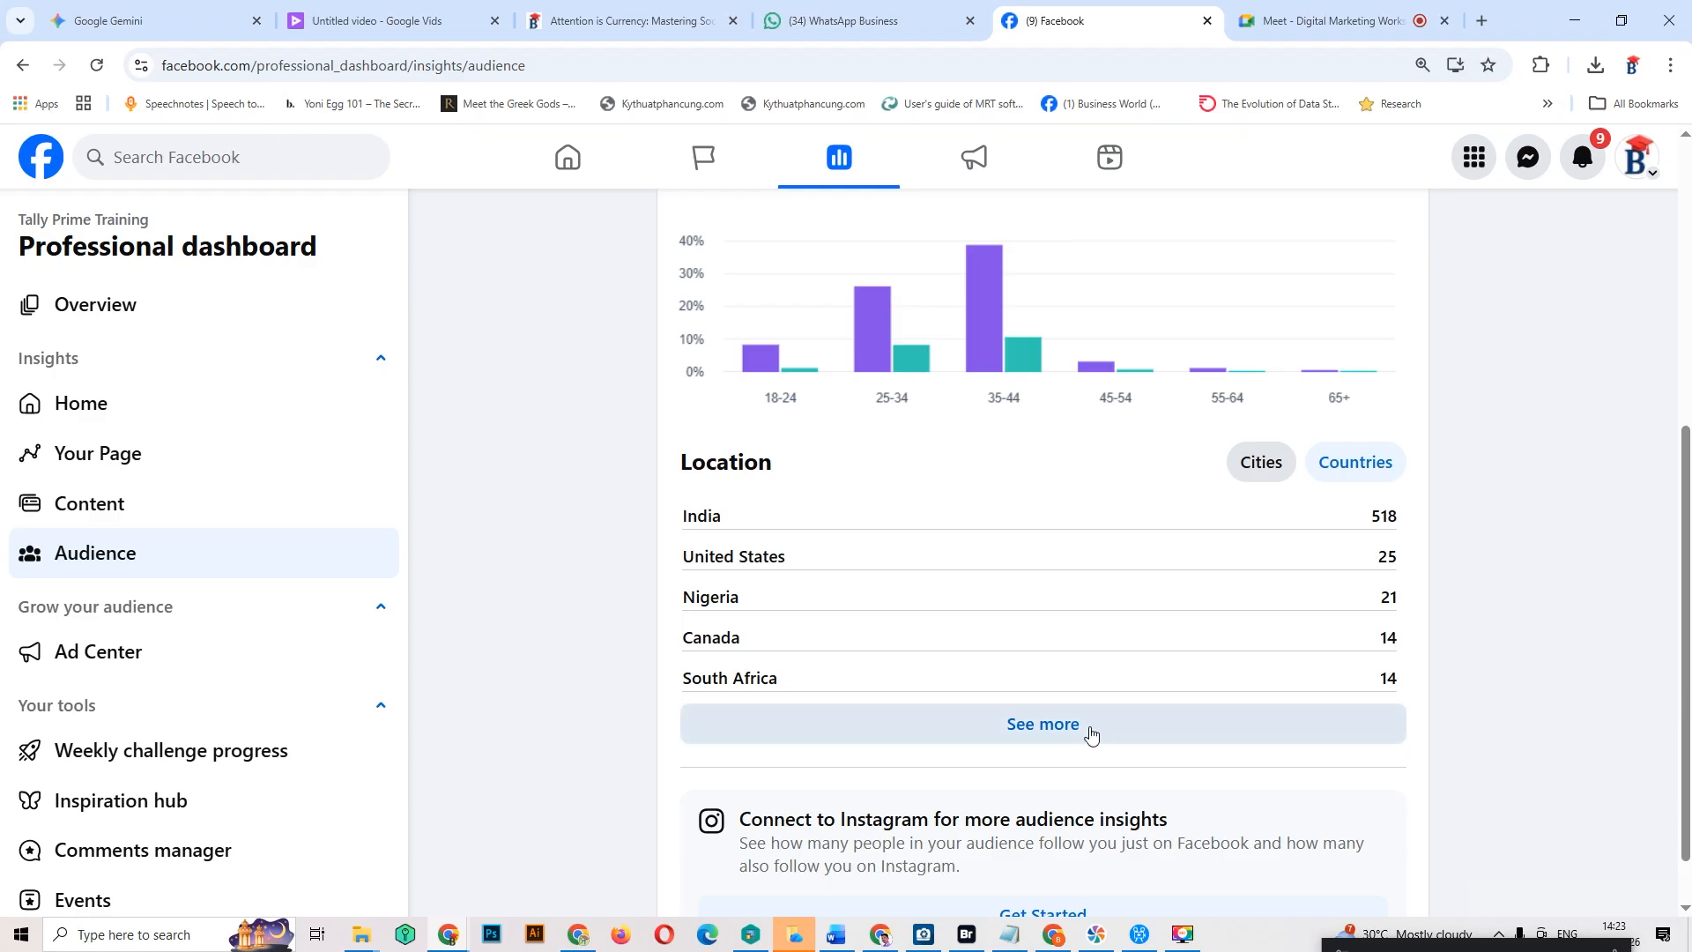
{"action": "left_click", "coordinate": [1252, 467]}
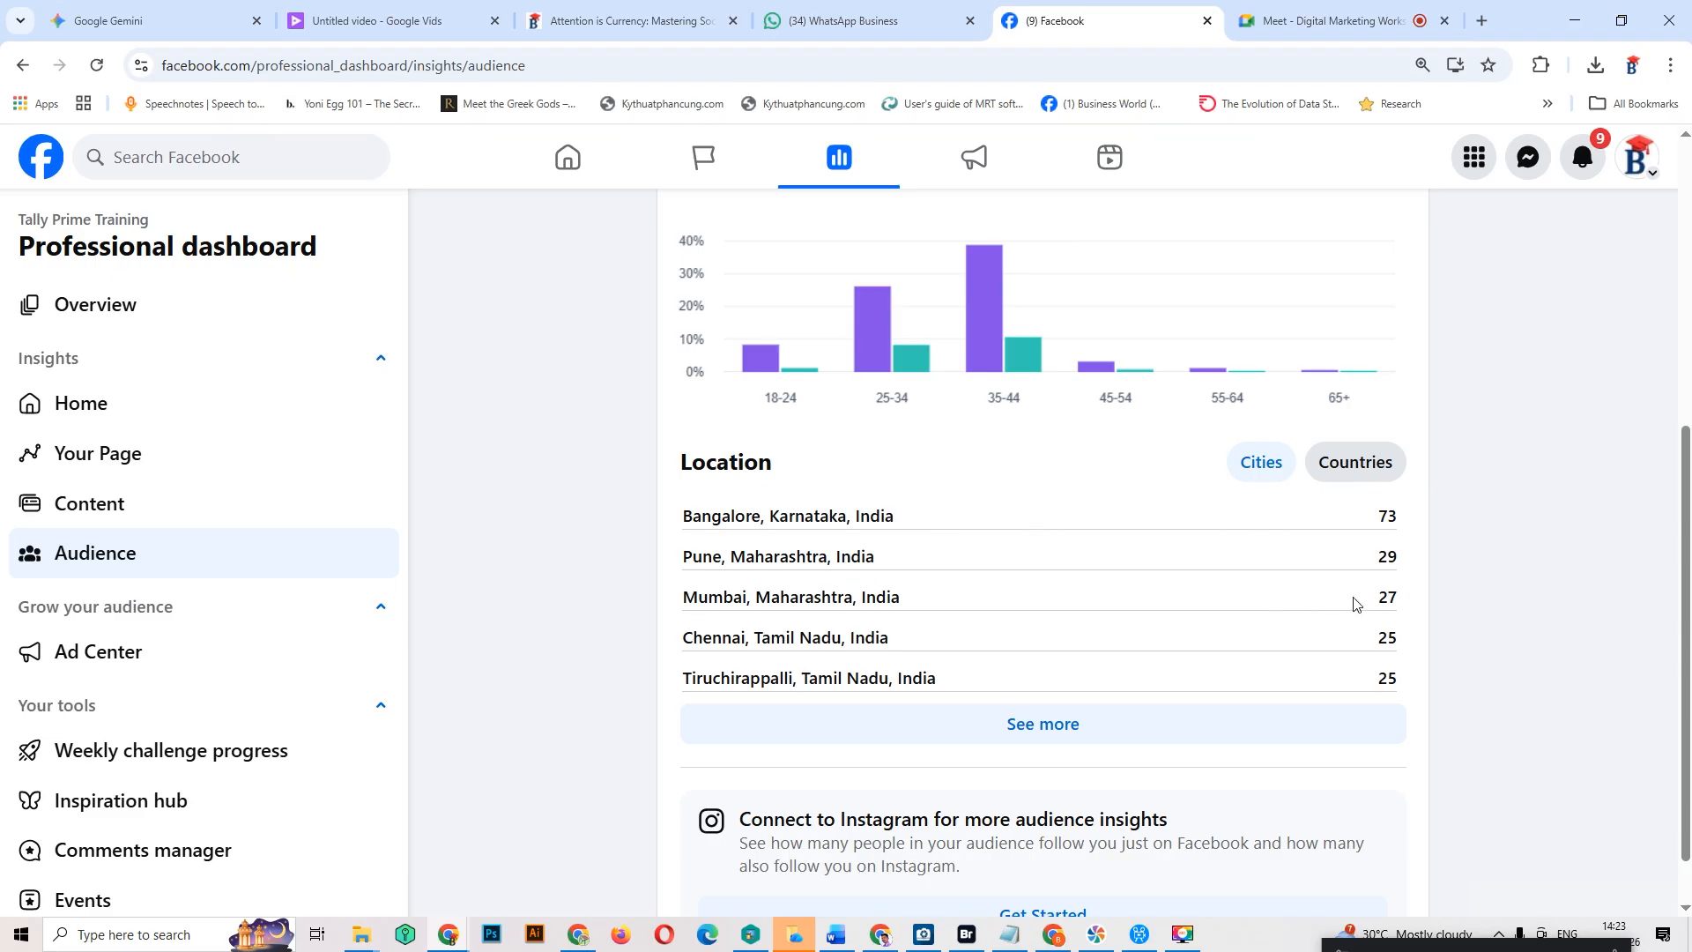
{"action": "left_click", "coordinate": [1377, 467]}
Step: Review the audience demographics, Instagram connection option and follows summary, and return to the insights home page
{"action": "scroll", "coordinate": [1158, 685], "scroll_direction": "up", "scroll_amount": 3}
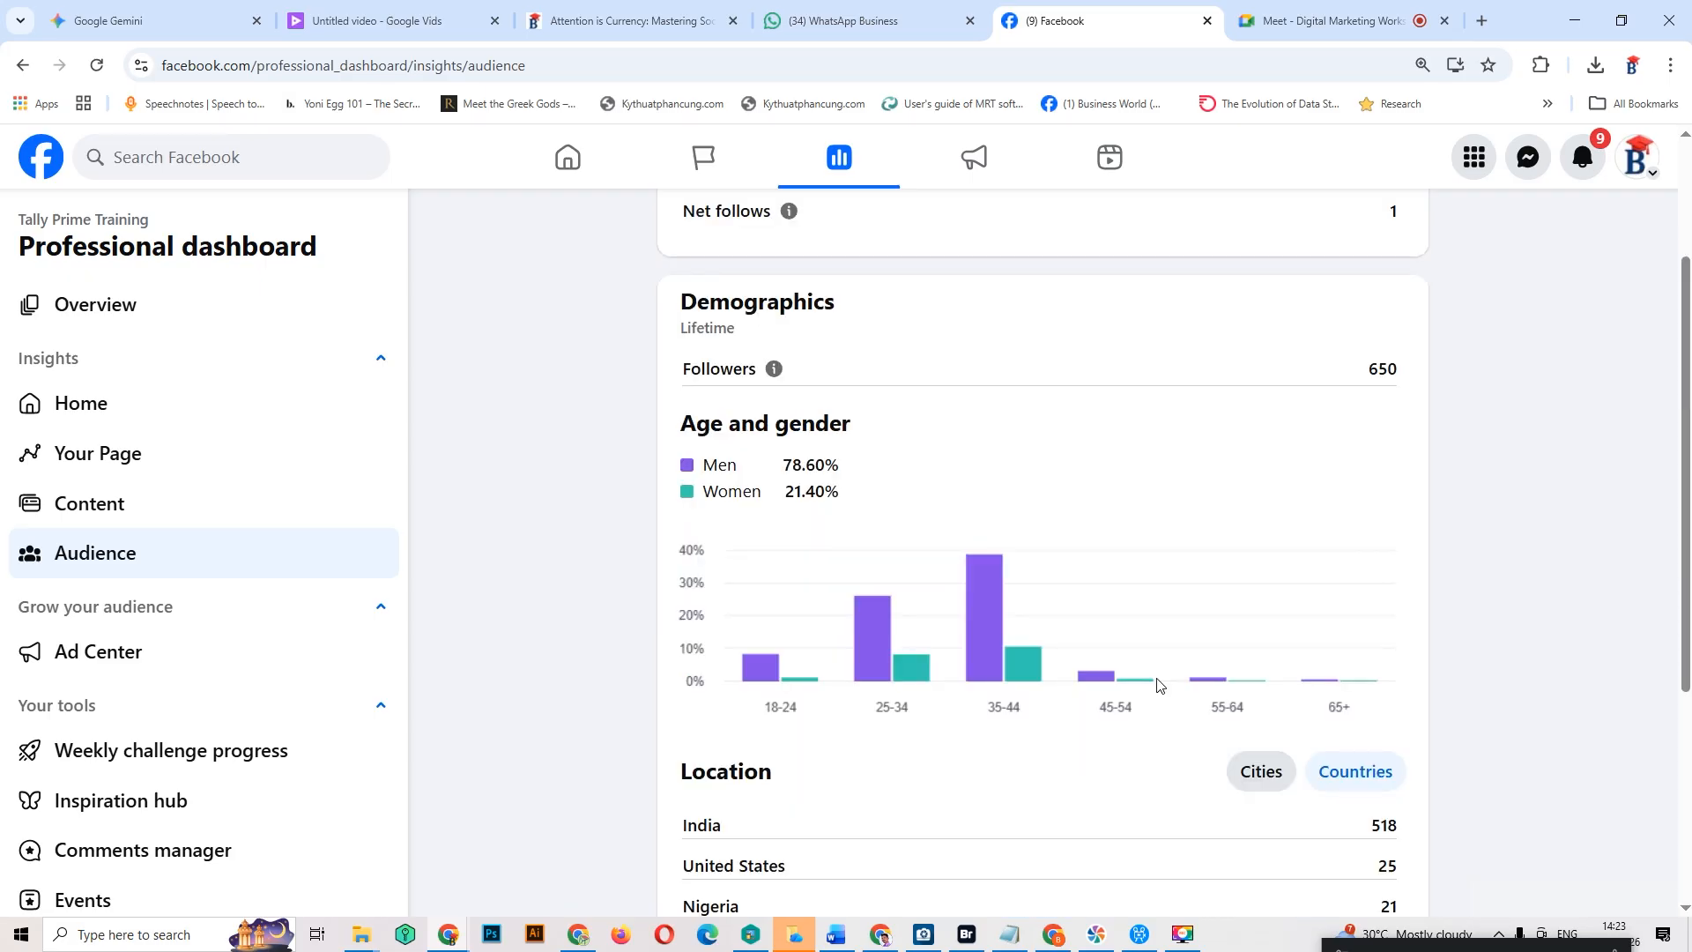
{"action": "scroll", "coordinate": [1158, 685], "scroll_direction": "down", "scroll_amount": 4}
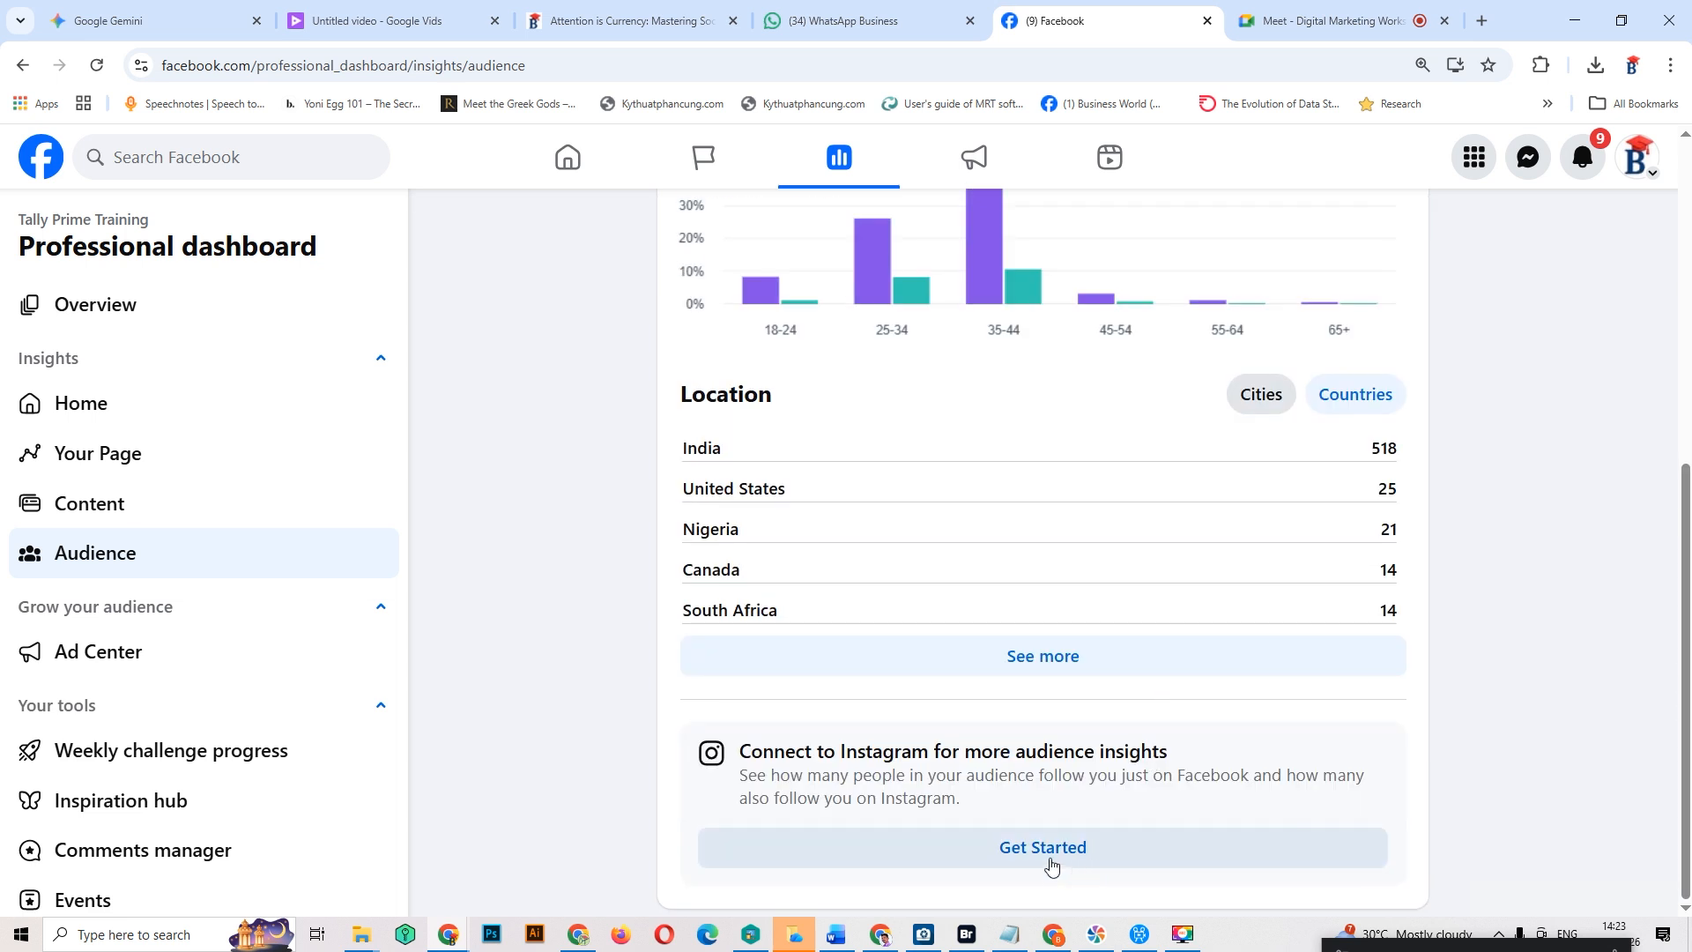
{"action": "scroll", "coordinate": [1083, 622], "scroll_direction": "up", "scroll_amount": 6}
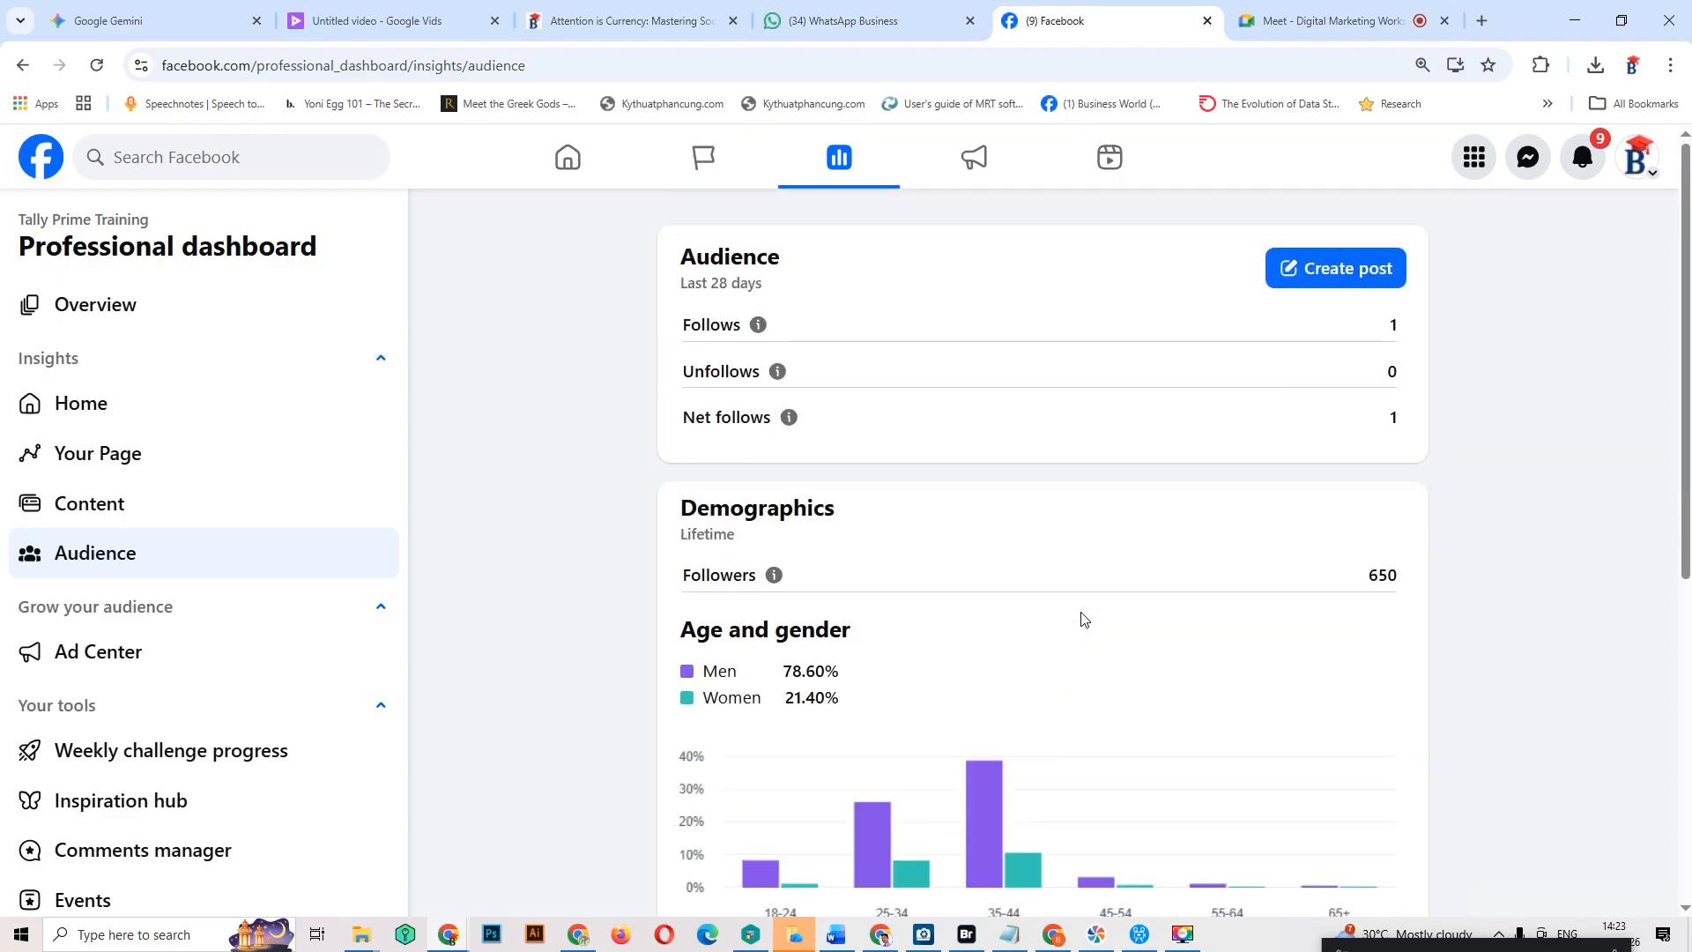
{"action": "left_click", "coordinate": [77, 404]}
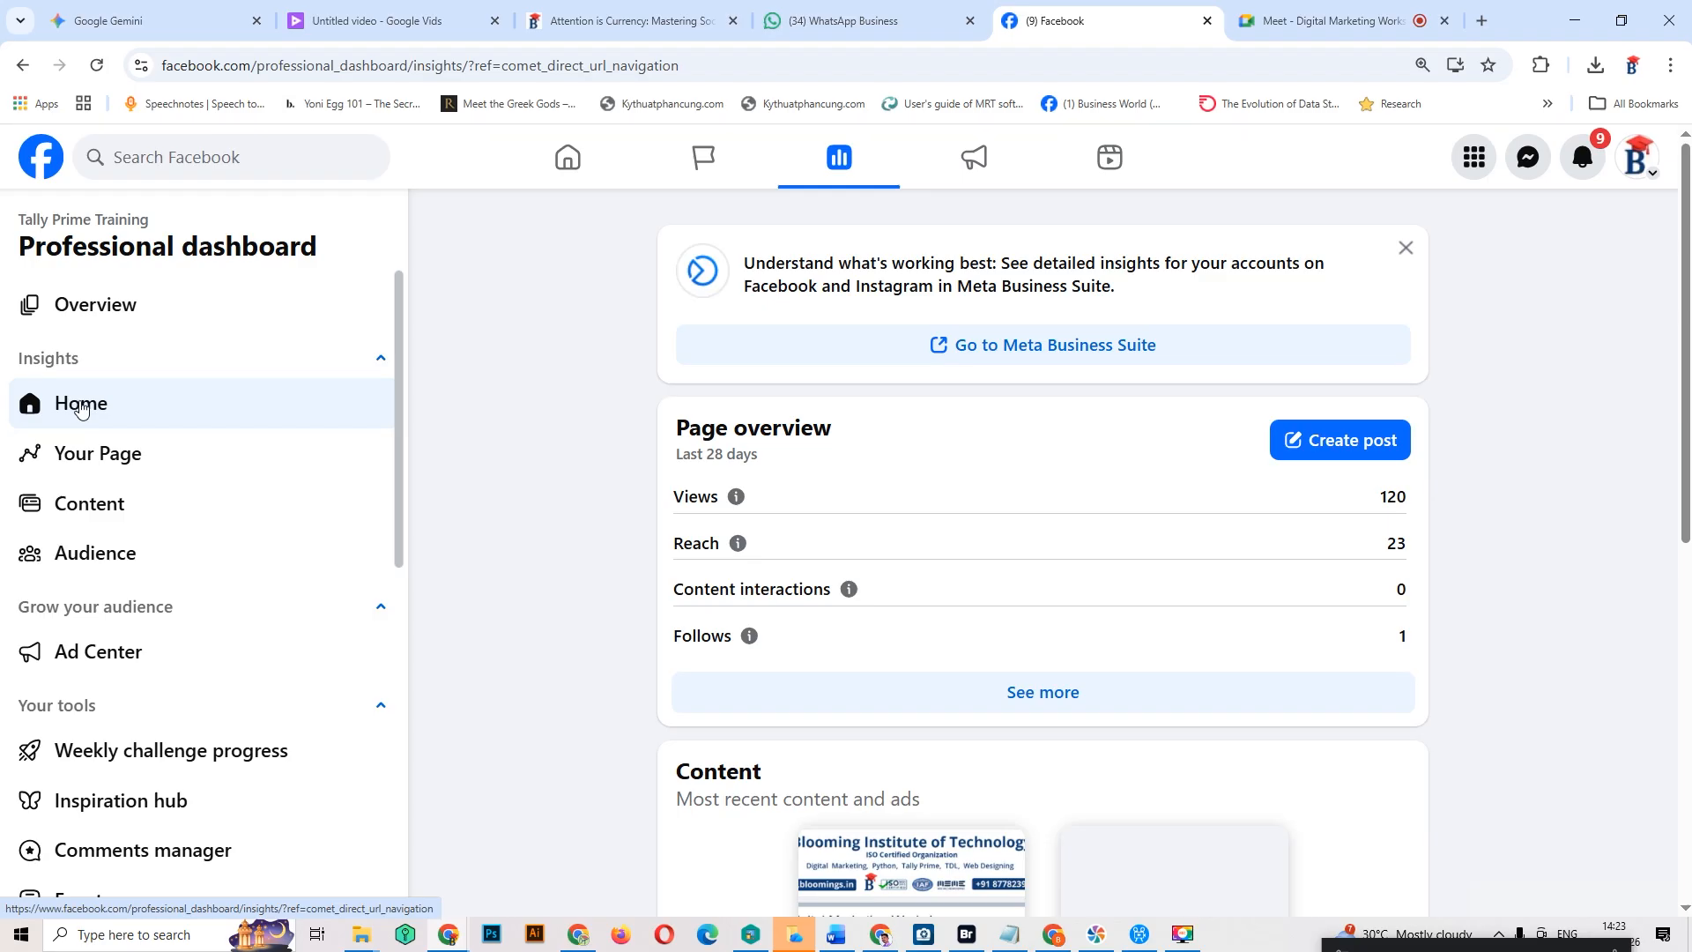
Step: Highlight "brand" and "Analytics" in the article's business account section and return to the Facebook insights page
{"action": "left_click", "coordinate": [569, 9]}
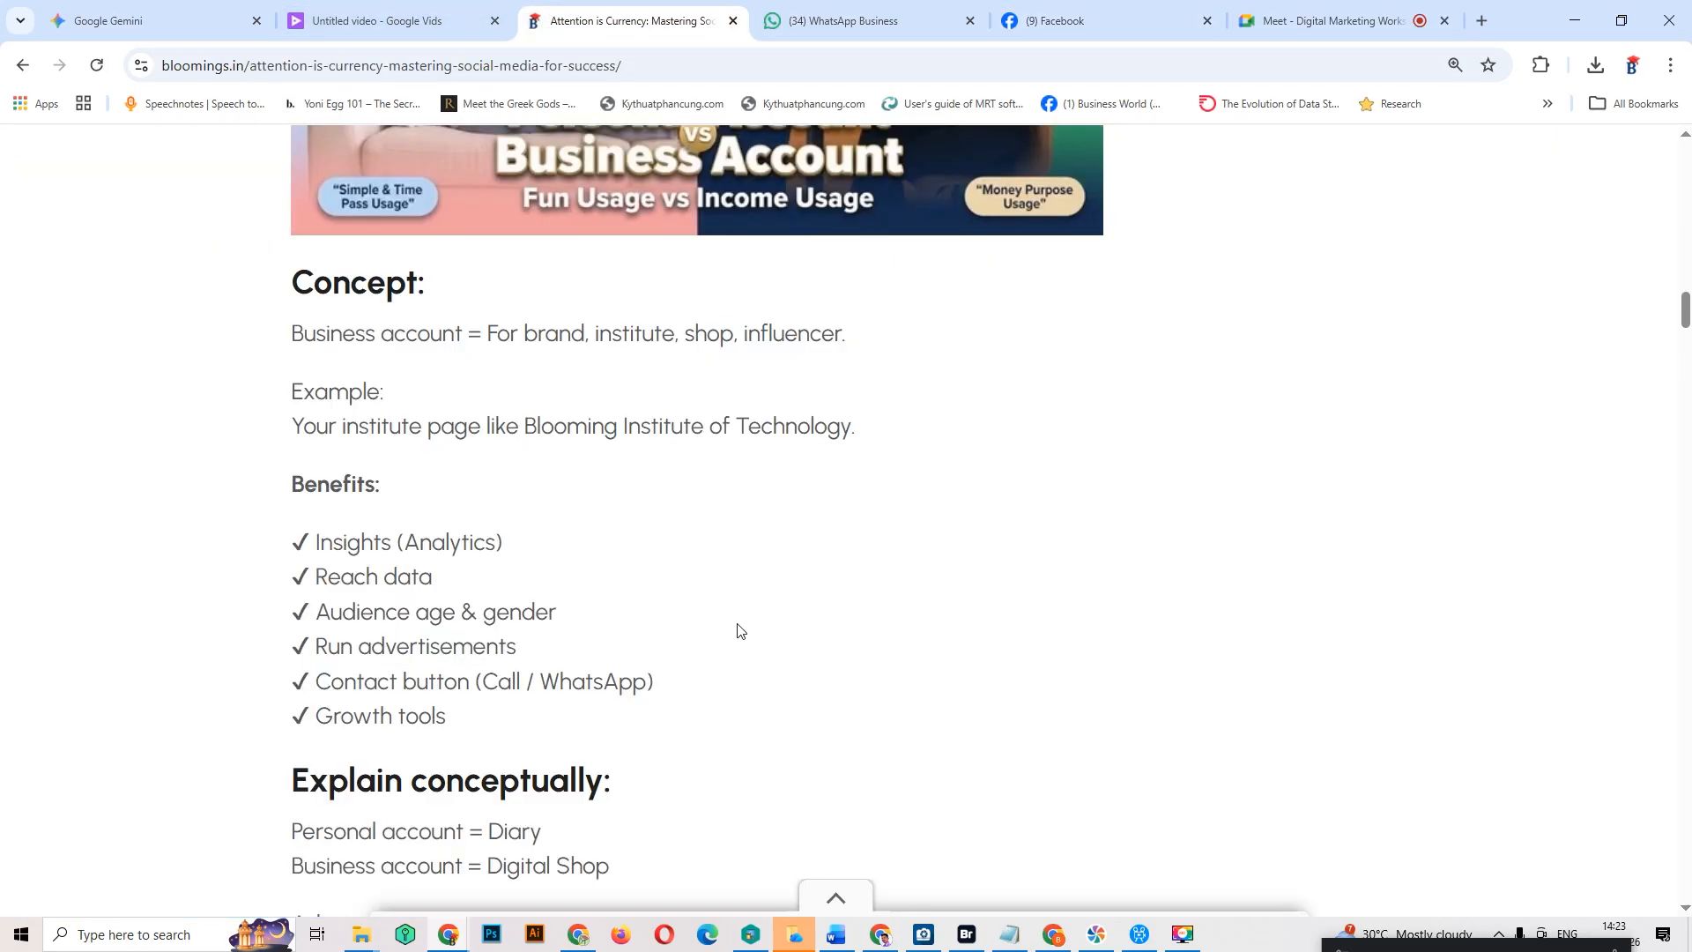
{"action": "left_click_drag", "start_coordinate": [519, 324], "coordinate": [571, 329]}
{"action": "left_click", "coordinate": [633, 329]}
{"action": "left_click_drag", "start_coordinate": [405, 543], "coordinate": [486, 544]}
{"action": "left_click", "coordinate": [482, 542]}
{"action": "left_click", "coordinate": [1120, 16]}
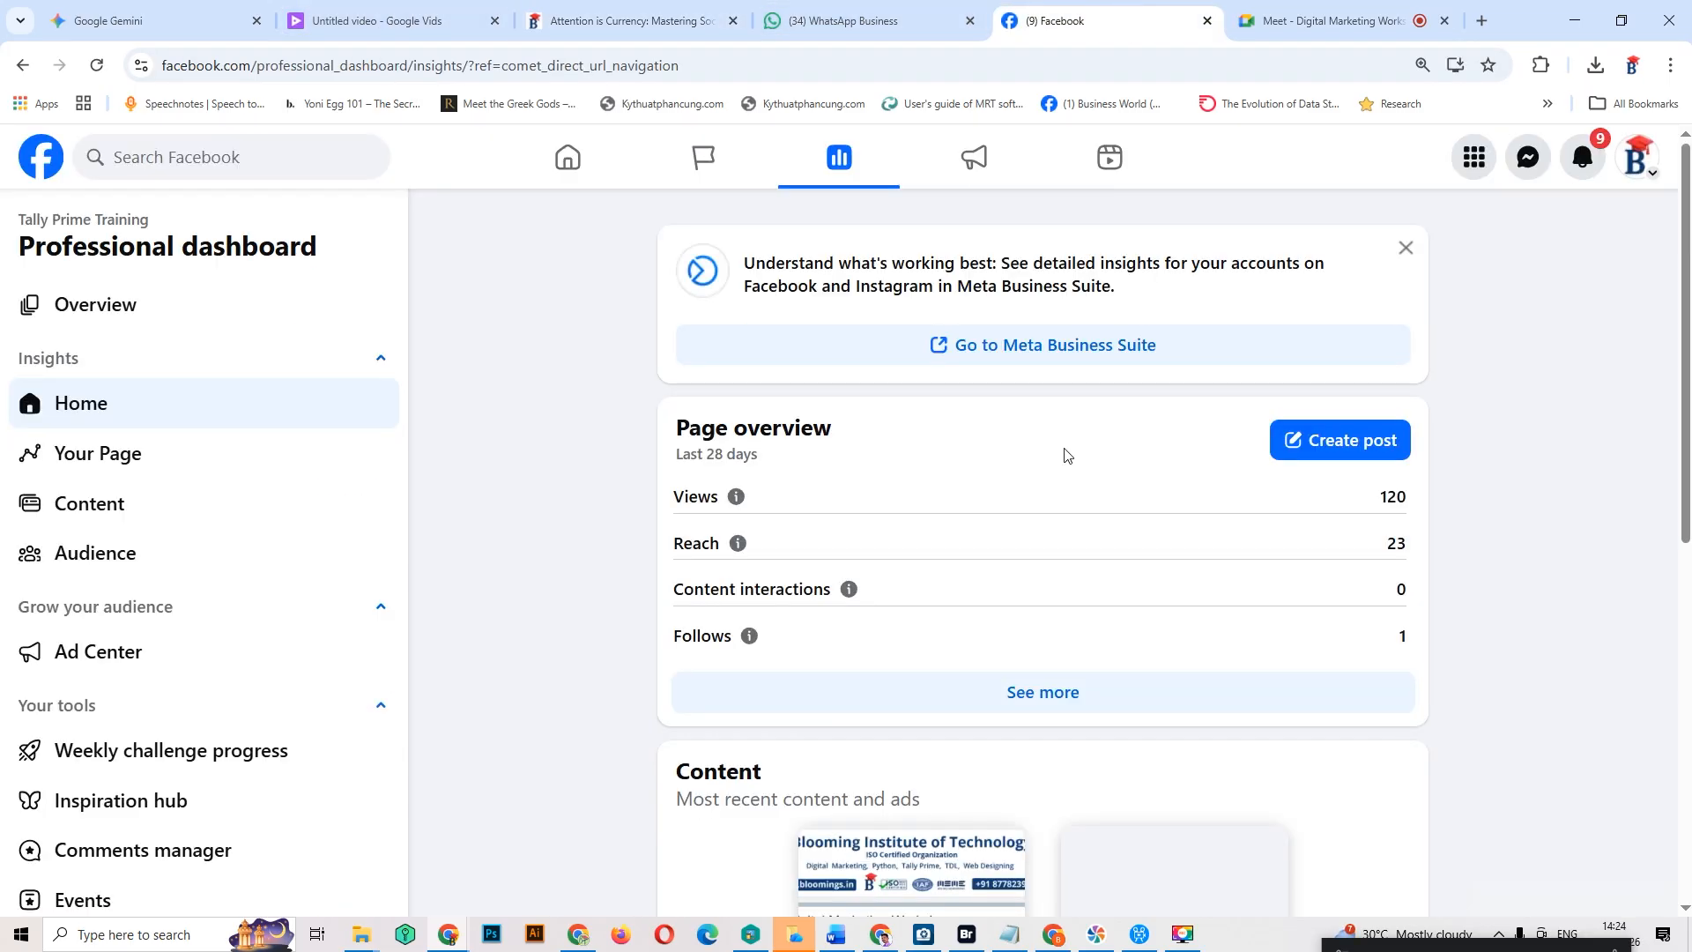
Step: Open the Tally Prime Training page from the professional dashboard overview and review its details, links, services and contact info
{"action": "left_click", "coordinate": [136, 316]}
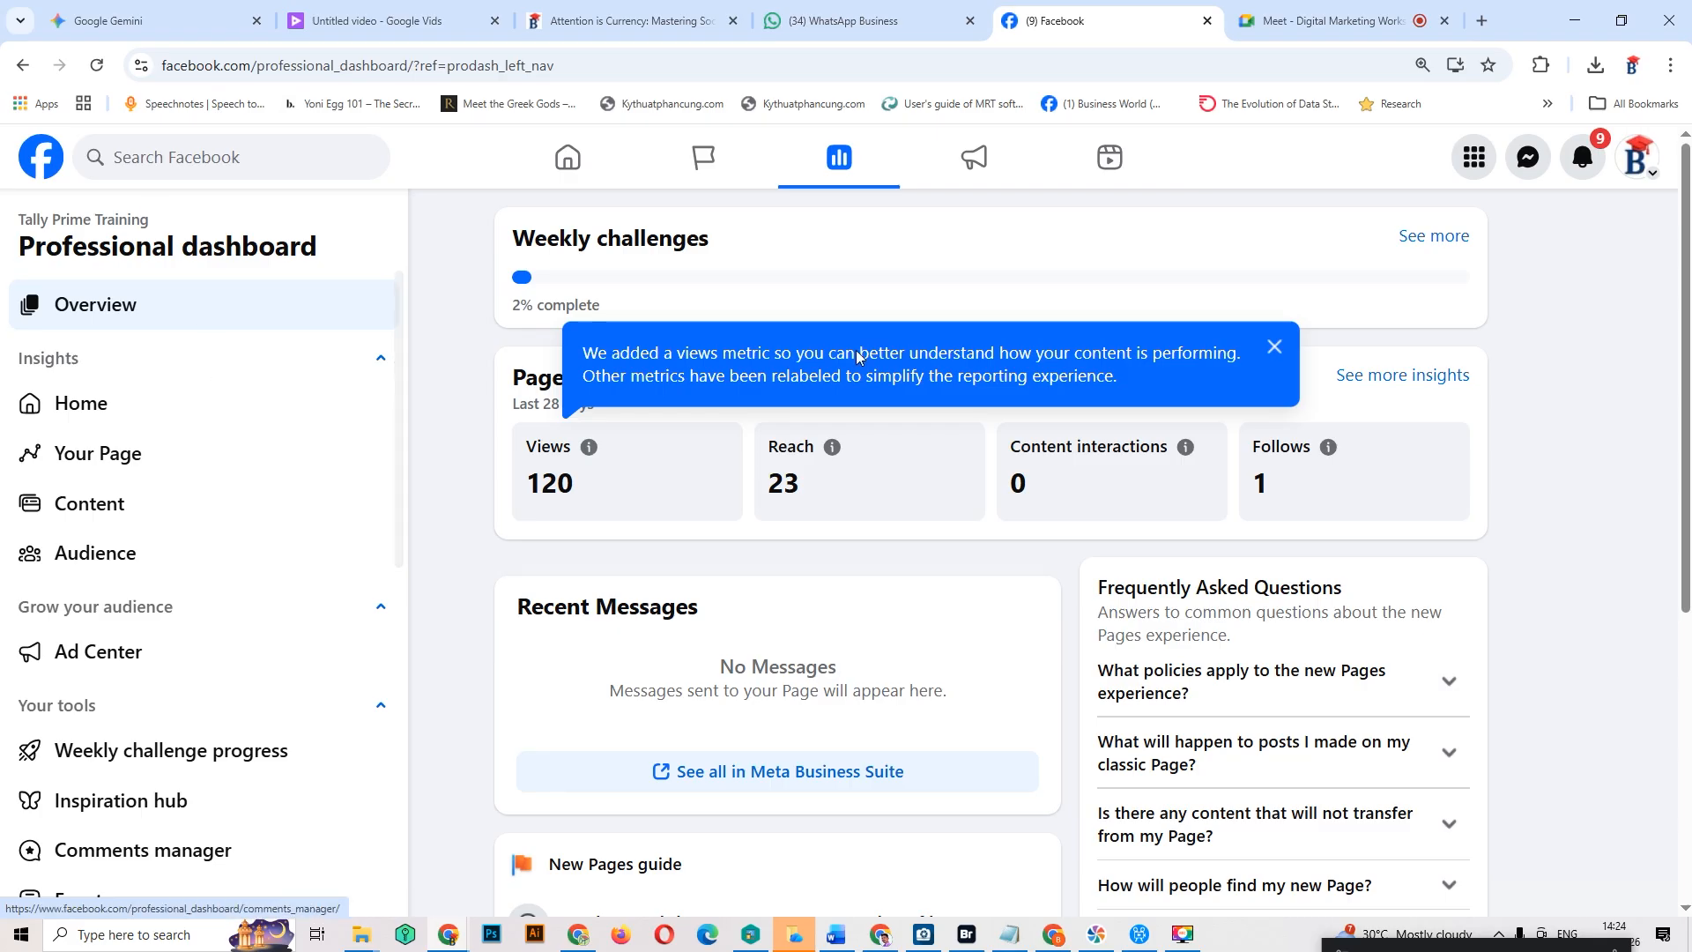
{"action": "left_click", "coordinate": [83, 220]}
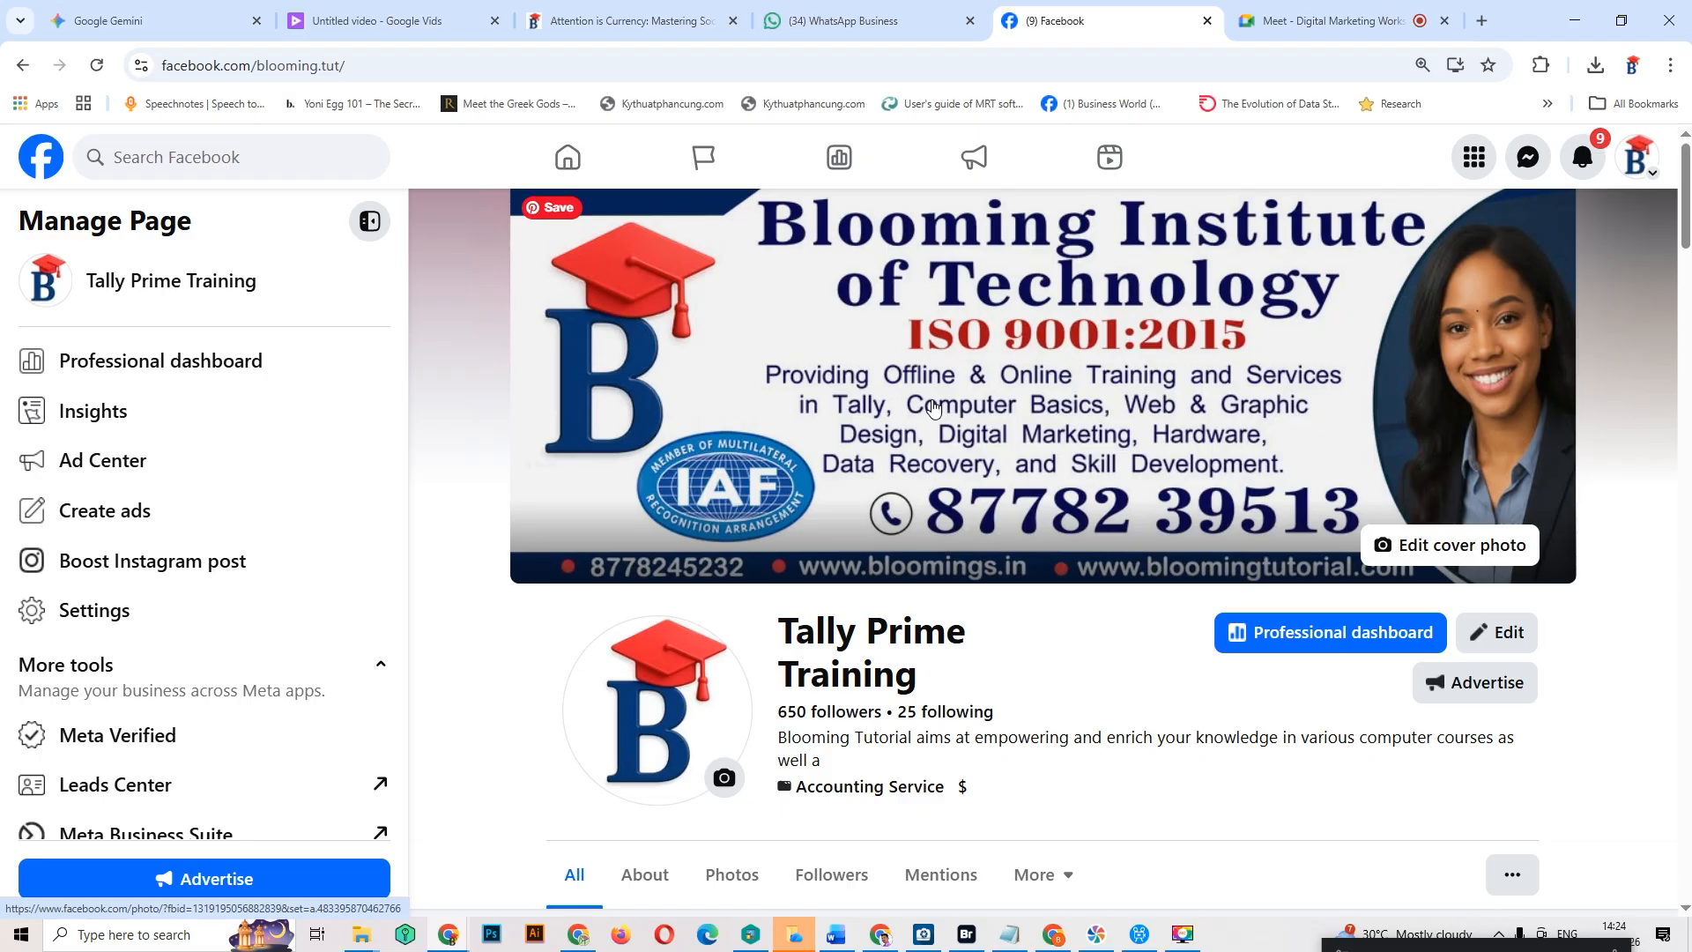
{"action": "scroll", "coordinate": [1058, 555], "scroll_direction": "down", "scroll_amount": 5}
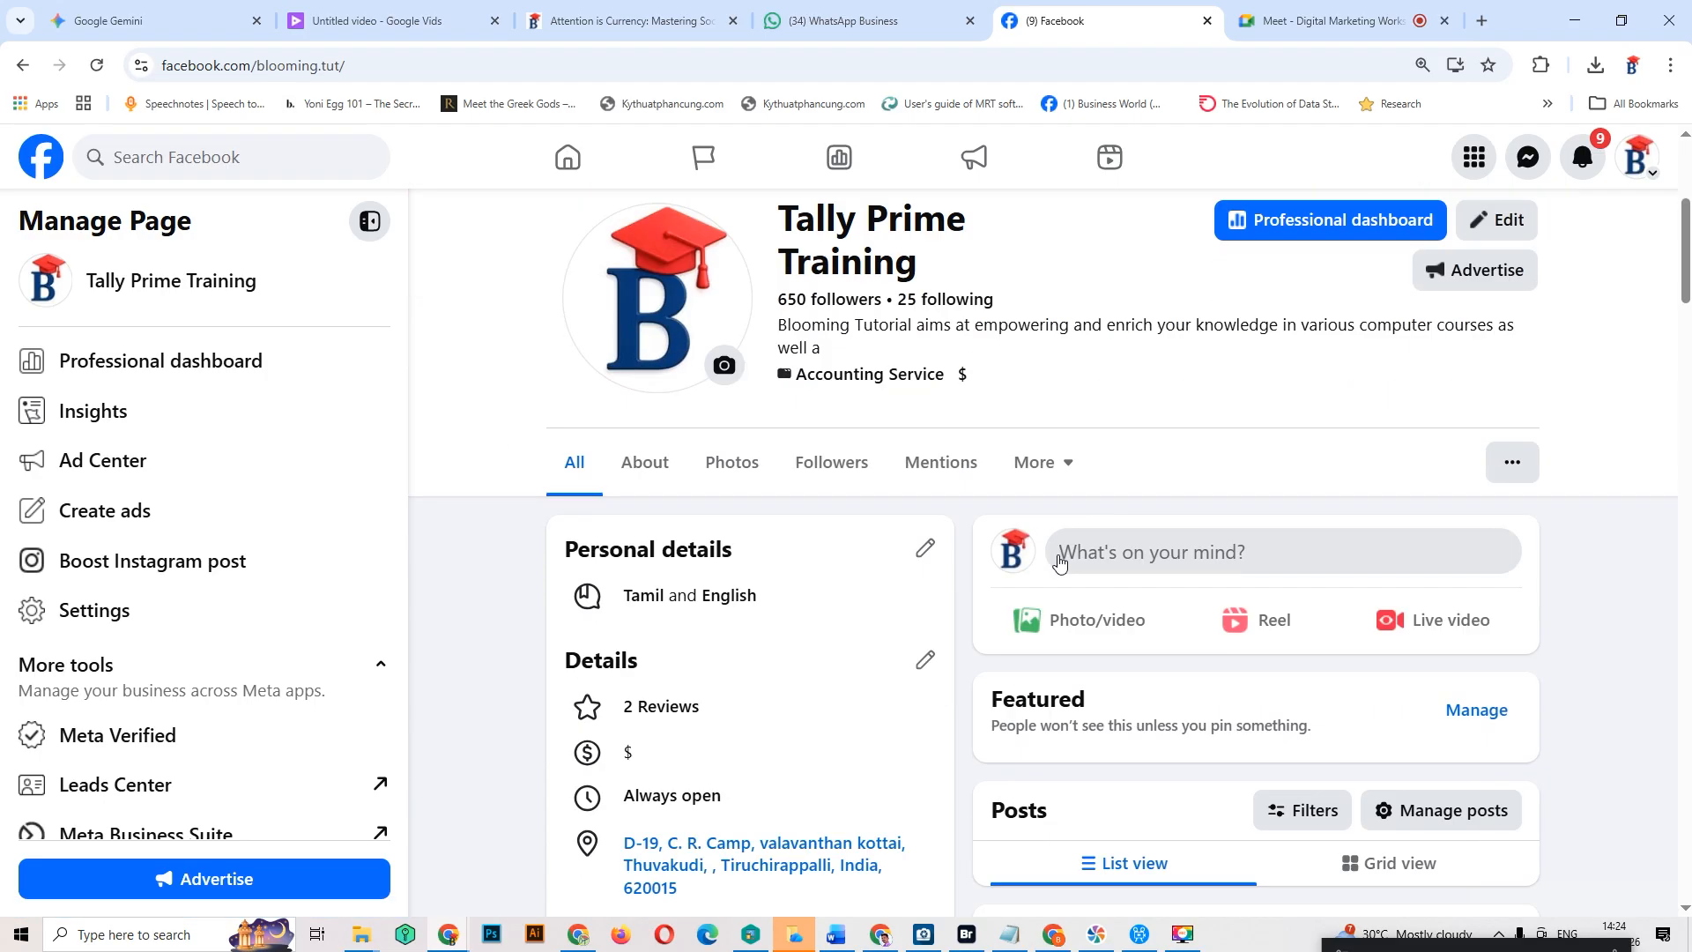
{"action": "scroll", "coordinate": [1327, 289], "scroll_direction": "down", "scroll_amount": 2}
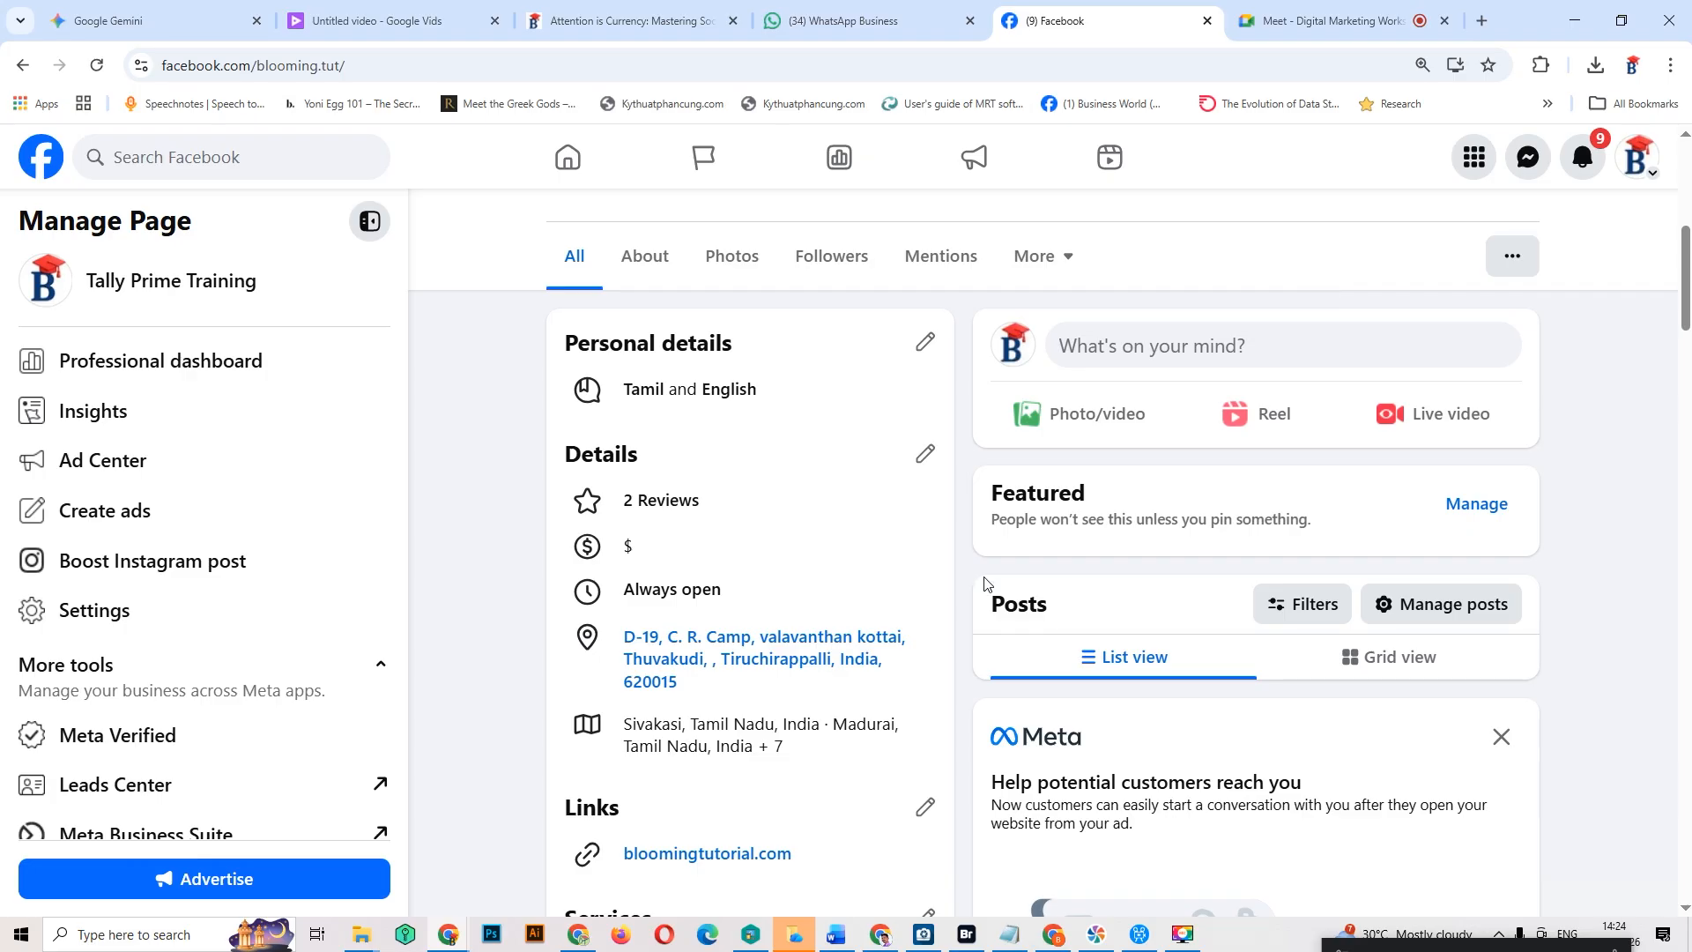
{"action": "scroll", "coordinate": [987, 581], "scroll_direction": "down", "scroll_amount": 5}
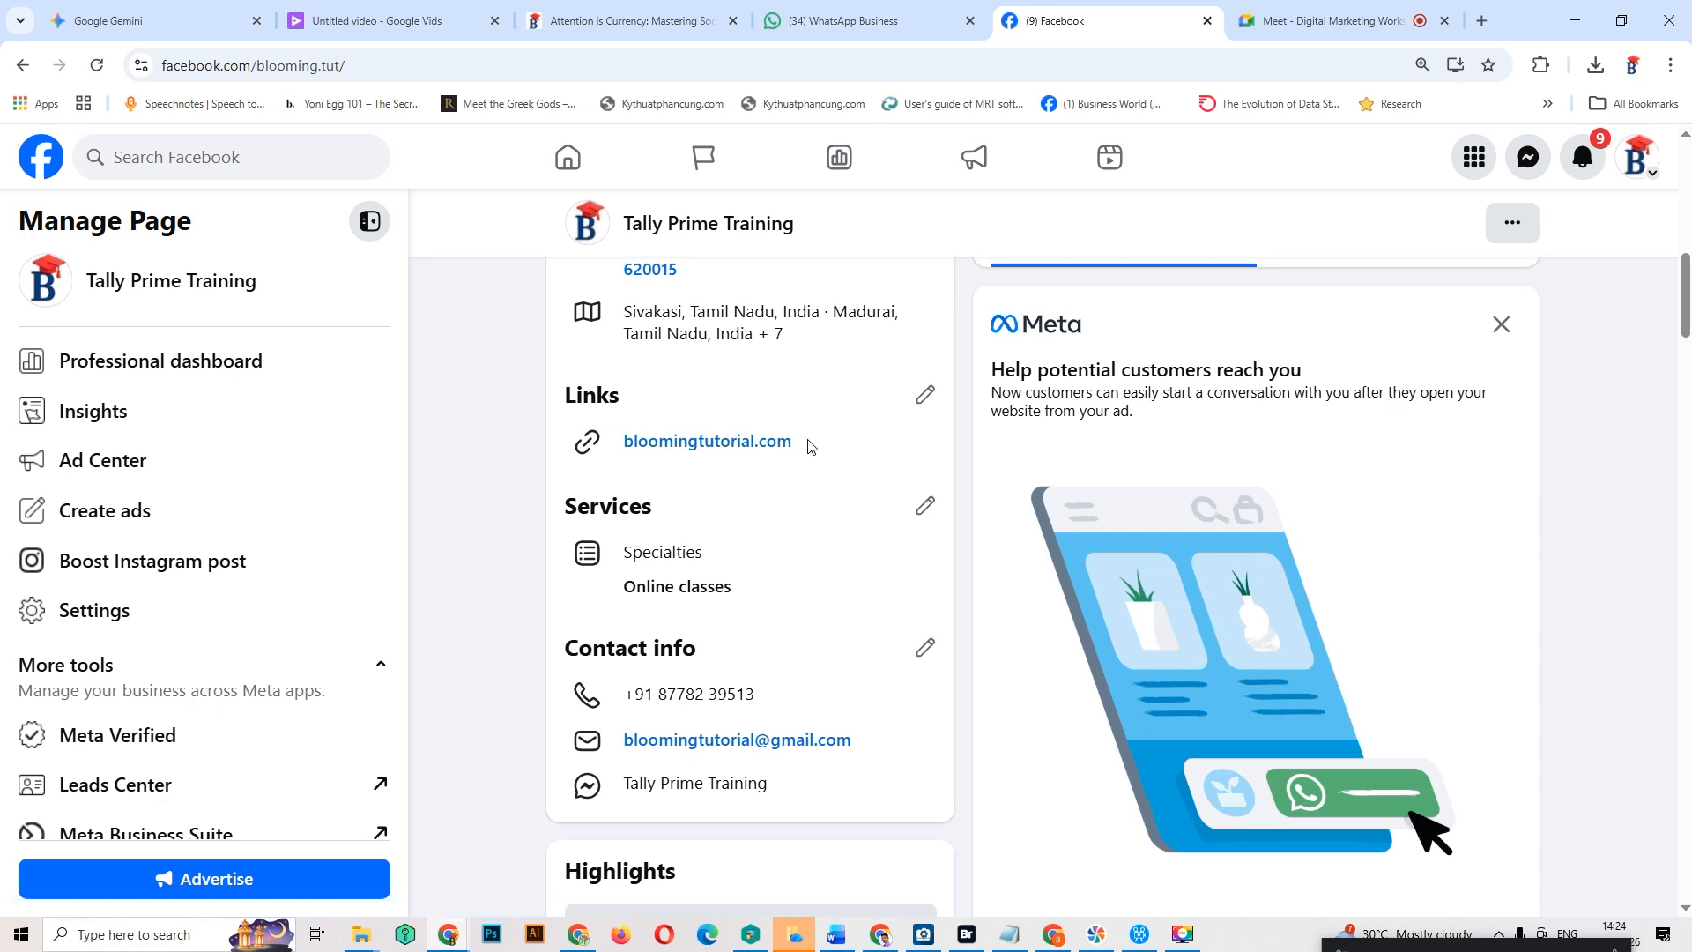
{"action": "scroll", "coordinate": [826, 710], "scroll_direction": "up", "scroll_amount": 2}
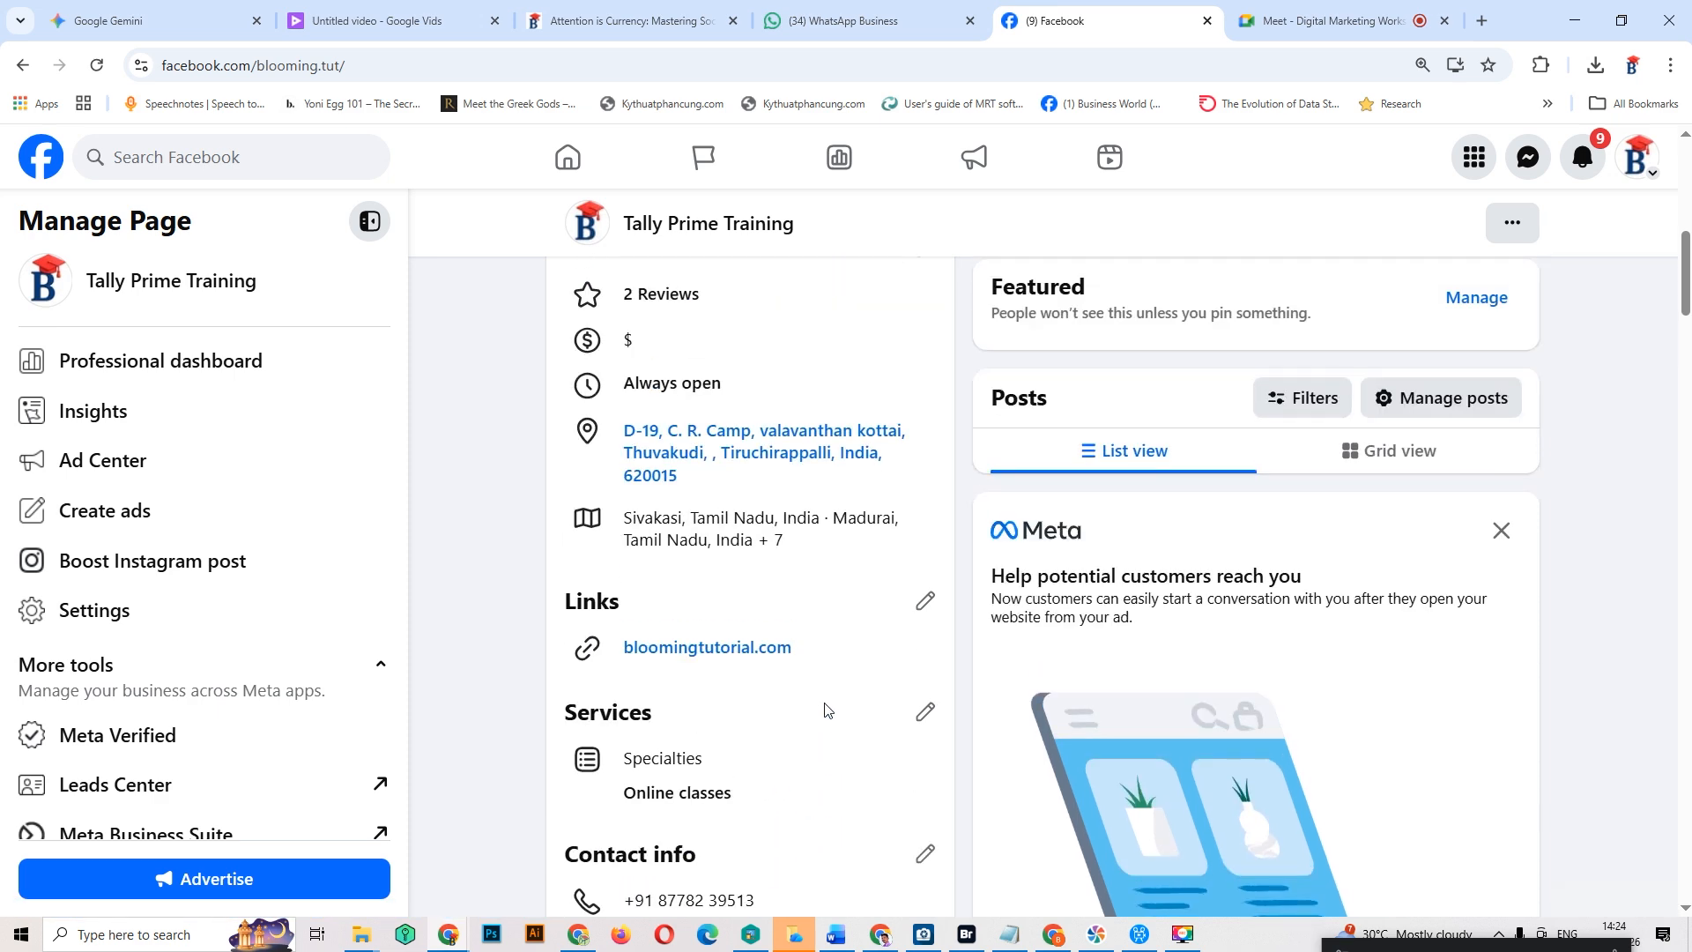
{"action": "scroll", "coordinate": [826, 710], "scroll_direction": "up", "scroll_amount": 1}
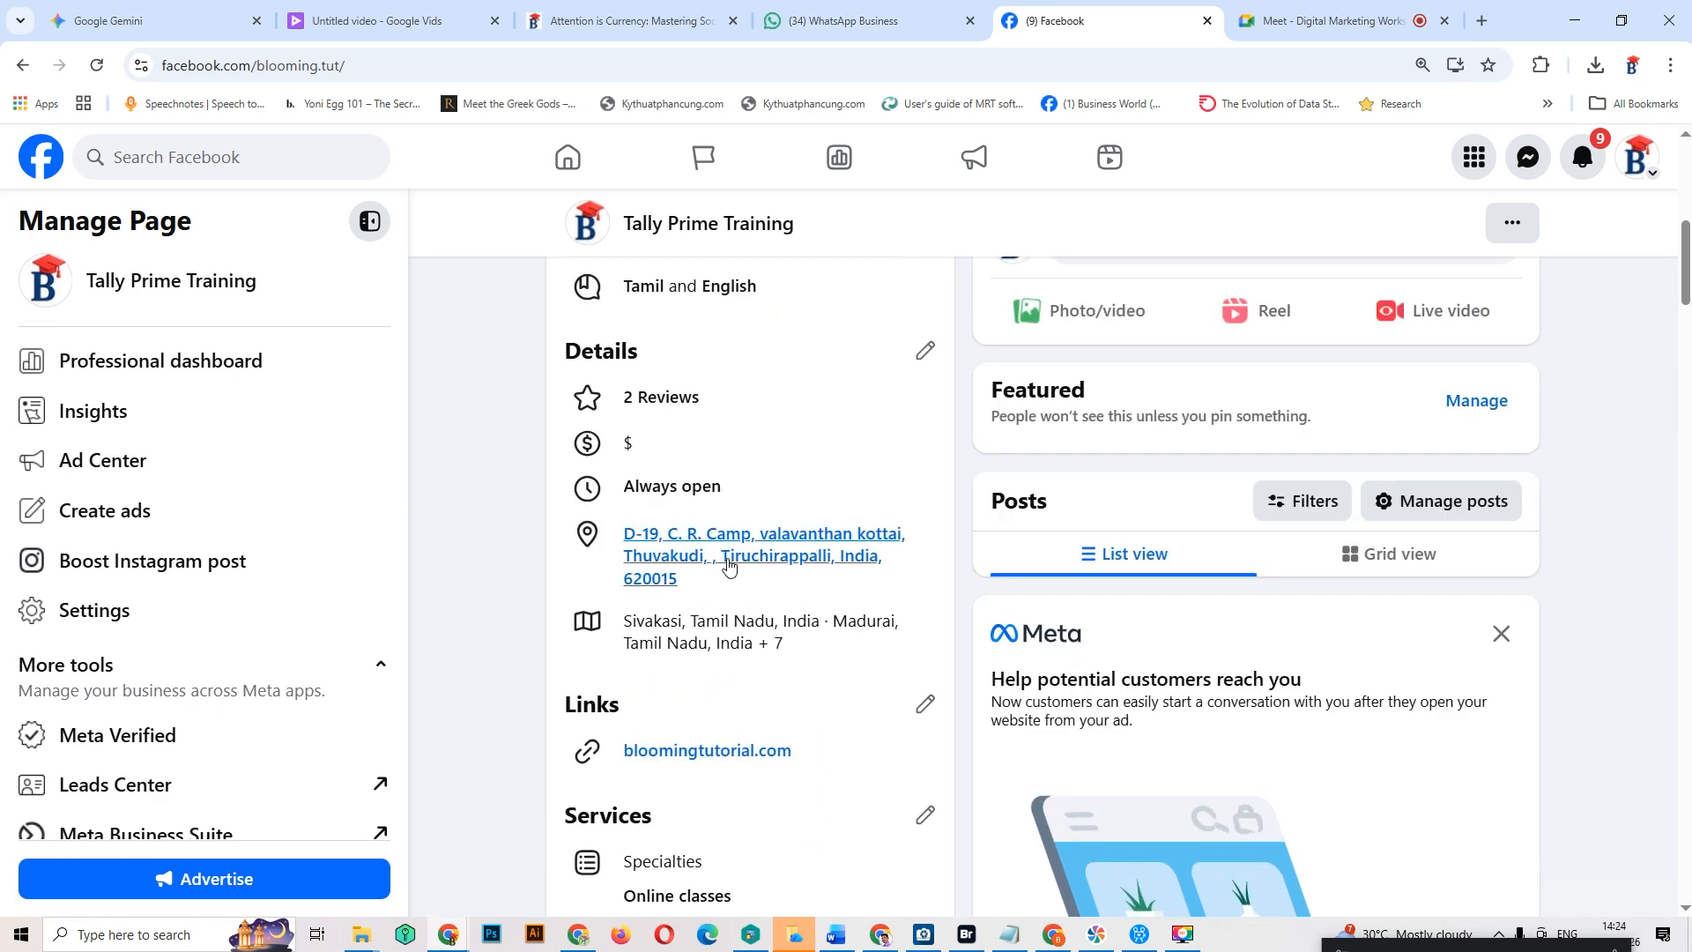
{"action": "scroll", "coordinate": [748, 493], "scroll_direction": "up", "scroll_amount": 3}
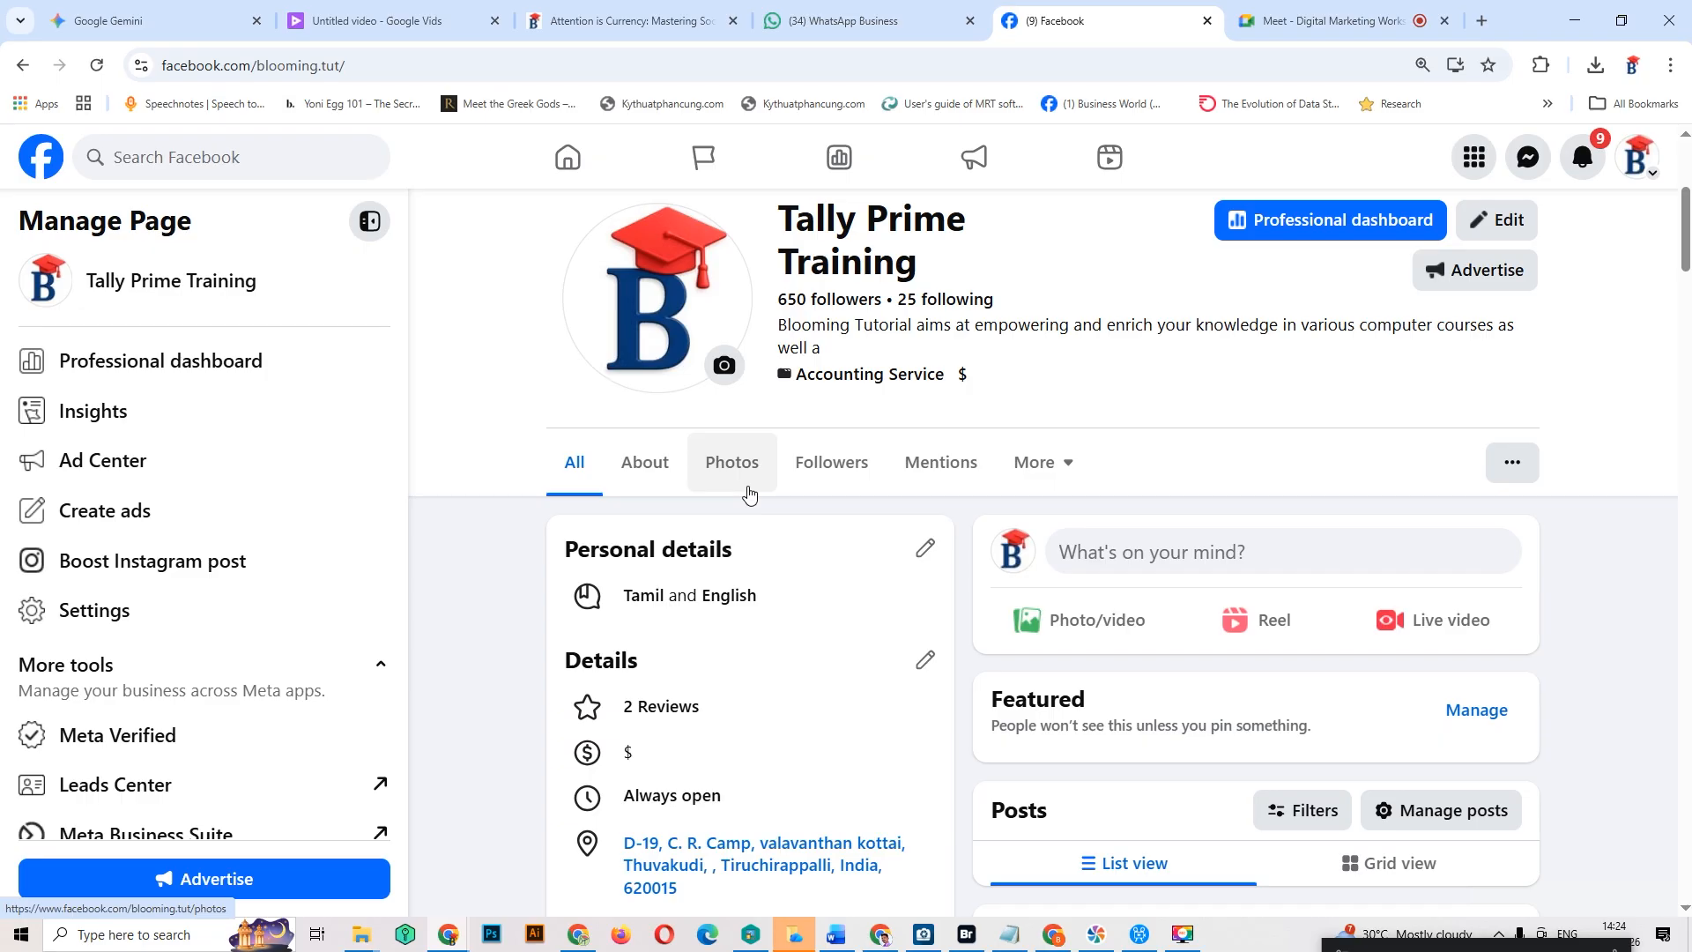
Step: Browse the Tally Prime Training page's posts from the Digital Marketing Workshop registration back to the November Tally Prime Course post
{"action": "scroll", "coordinate": [1276, 551], "scroll_direction": "down", "scroll_amount": 12}
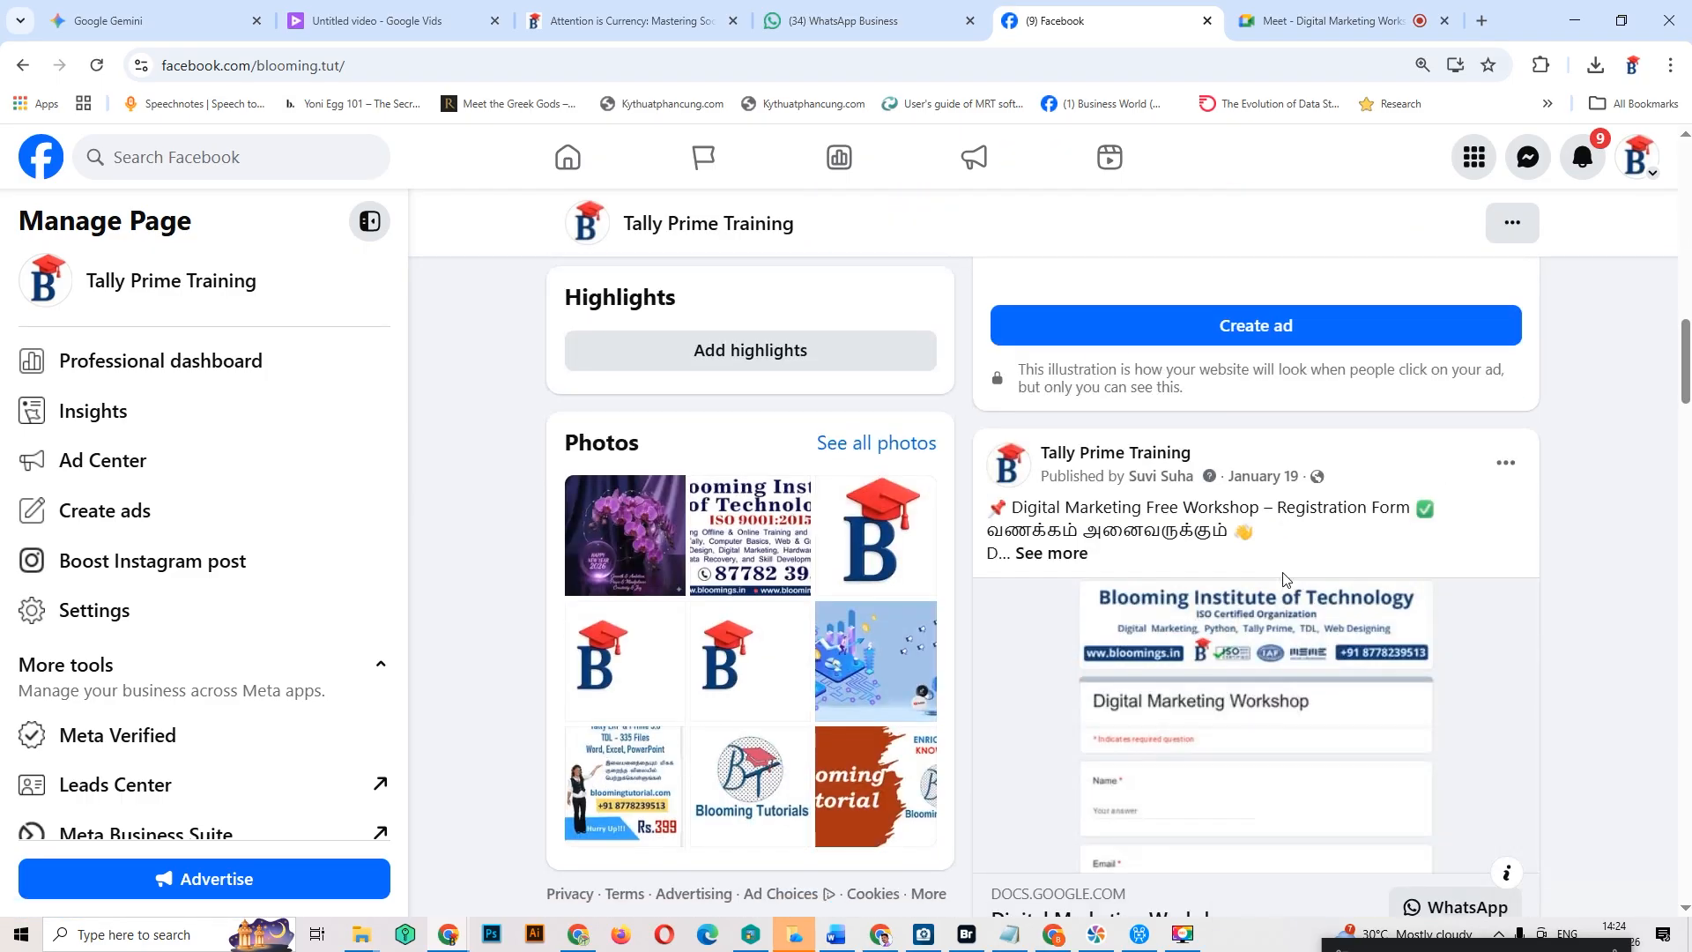
{"action": "scroll", "coordinate": [1234, 569], "scroll_direction": "up", "scroll_amount": 1}
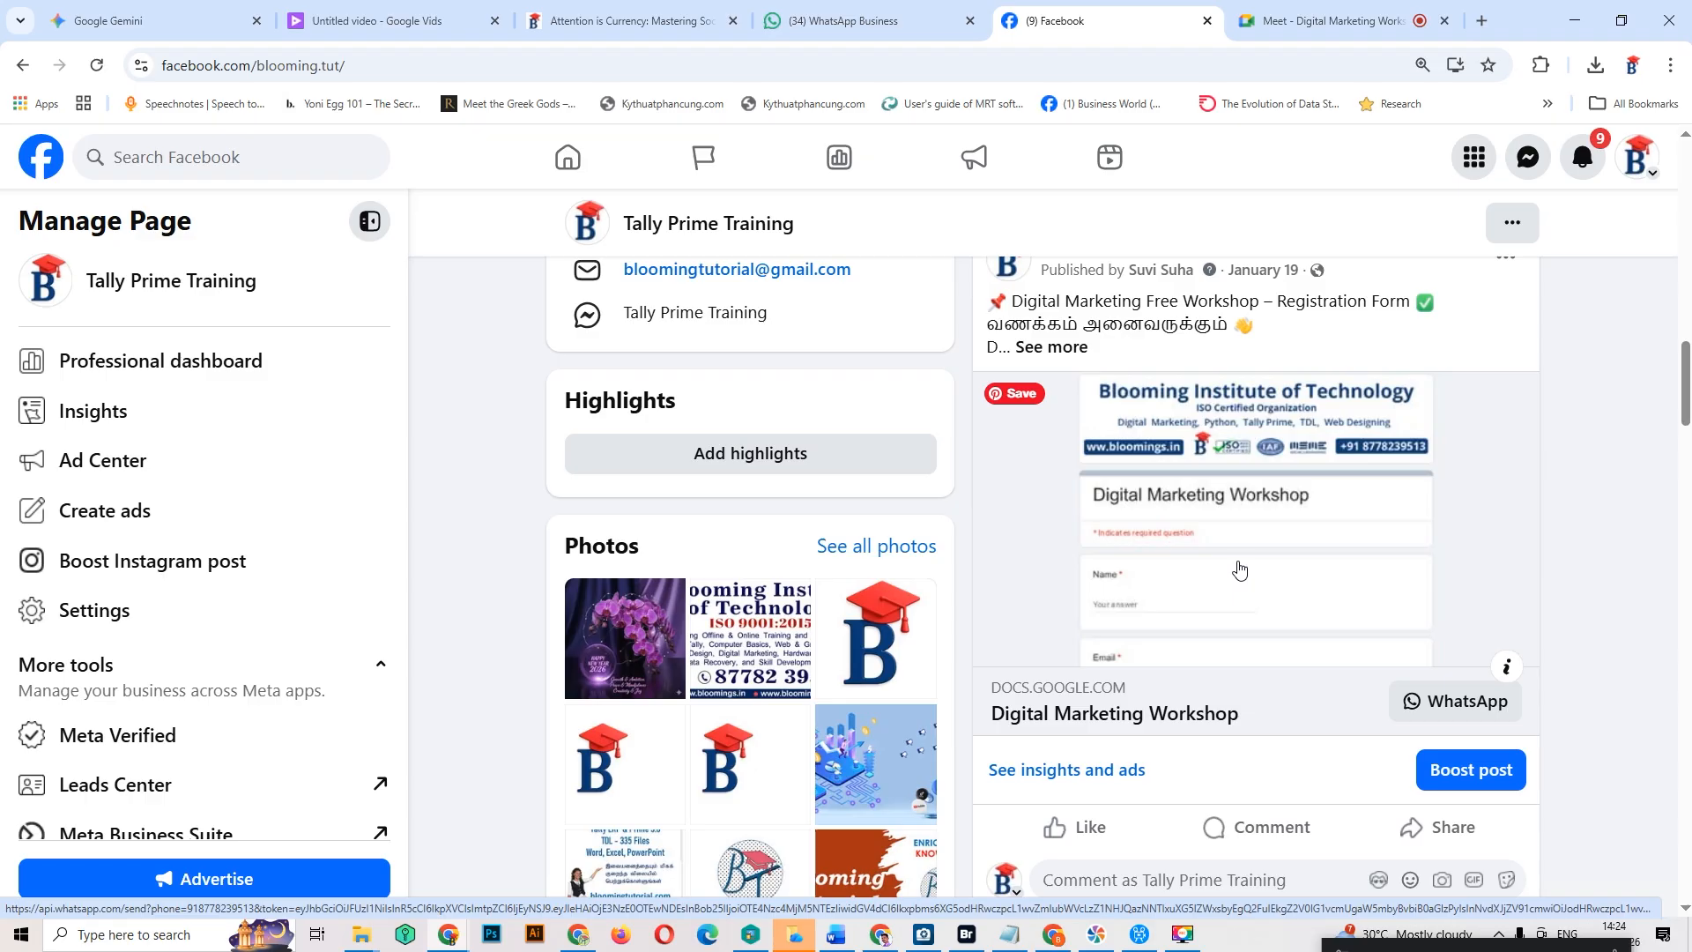
{"action": "scroll", "coordinate": [1239, 569], "scroll_direction": "down", "scroll_amount": 5}
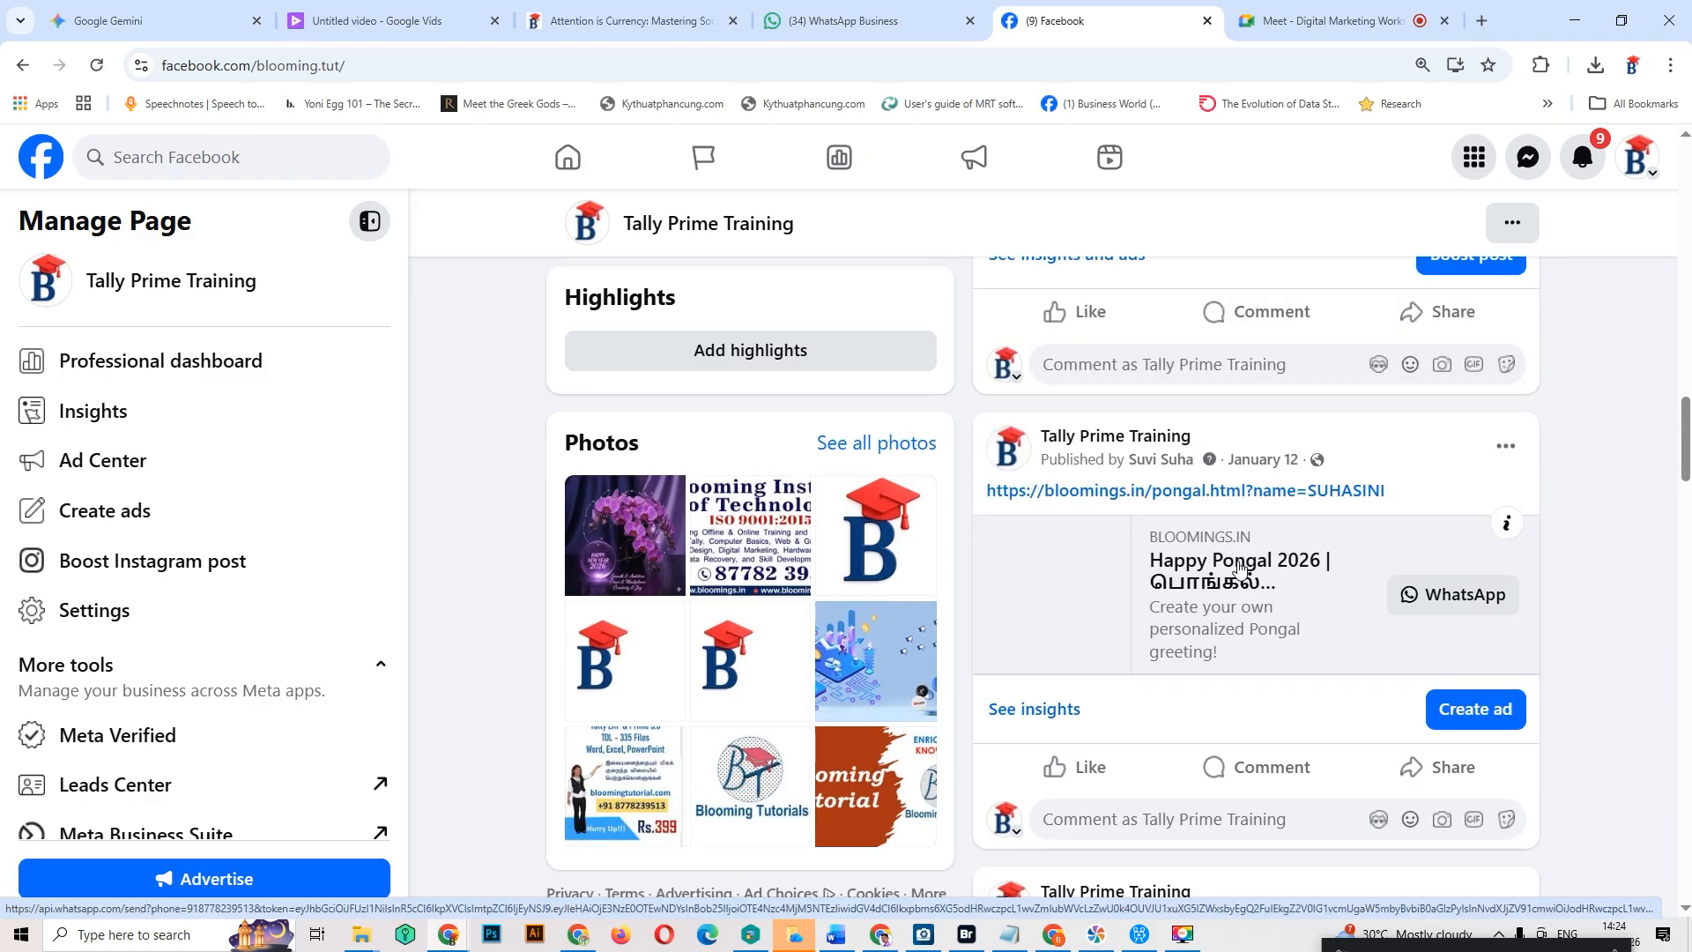
{"action": "scroll", "coordinate": [1239, 570], "scroll_direction": "down", "scroll_amount": 5}
{"action": "scroll", "coordinate": [1239, 564], "scroll_direction": "down", "scroll_amount": 10}
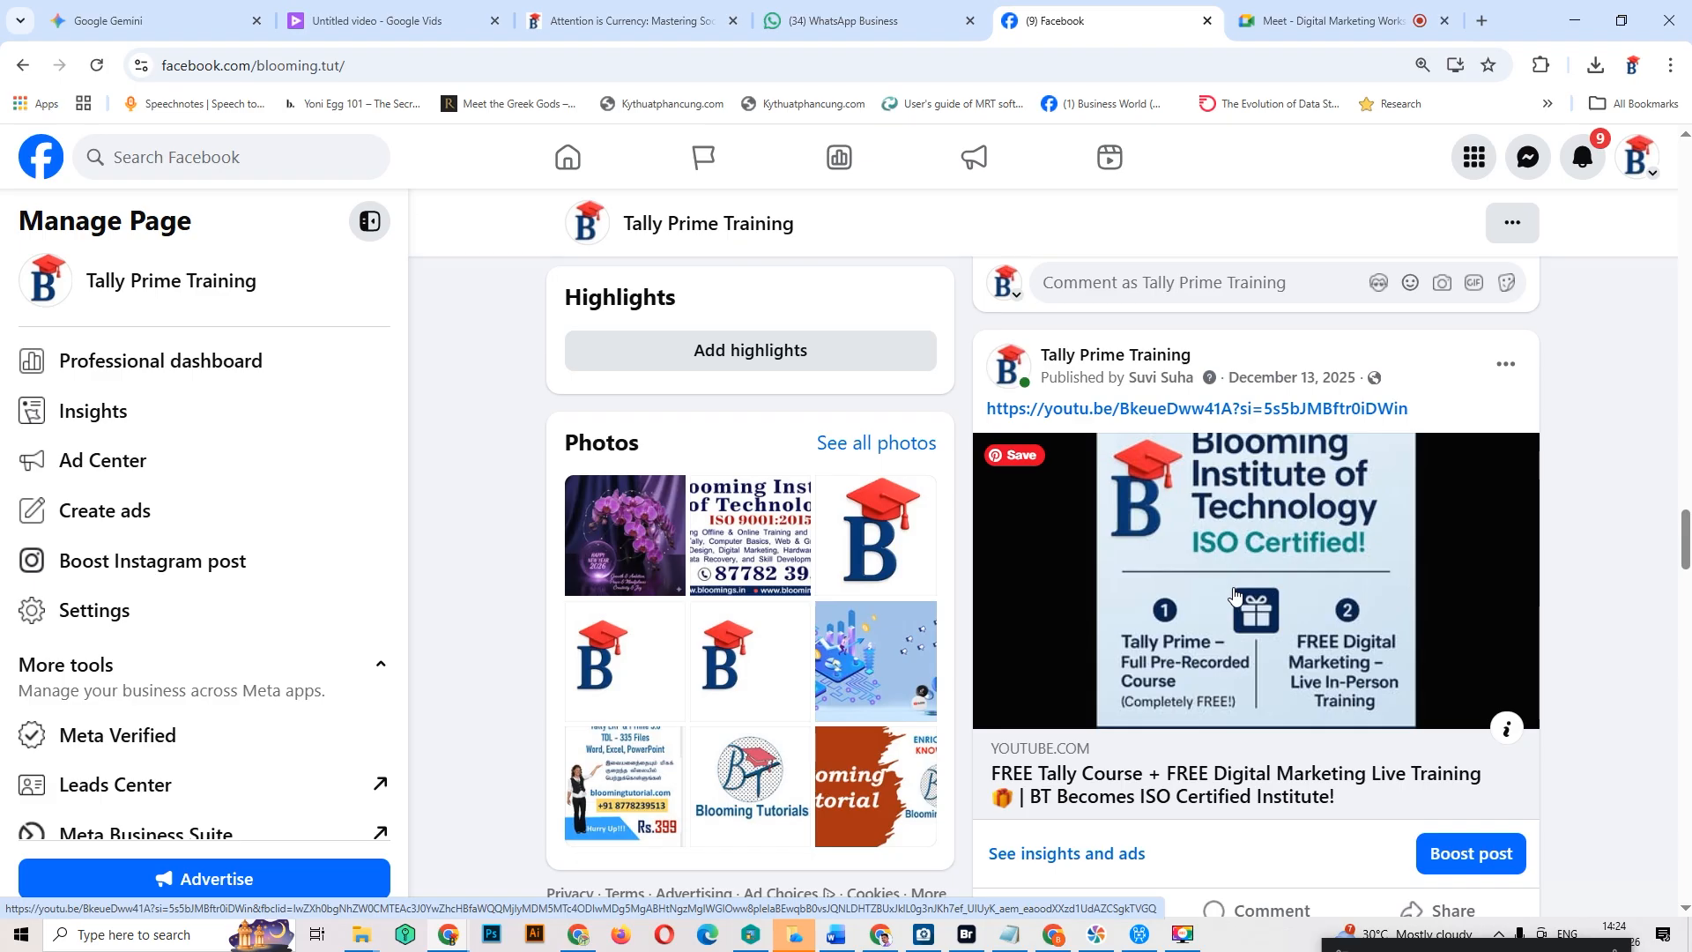
{"action": "scroll", "coordinate": [1235, 594], "scroll_direction": "down", "scroll_amount": 5}
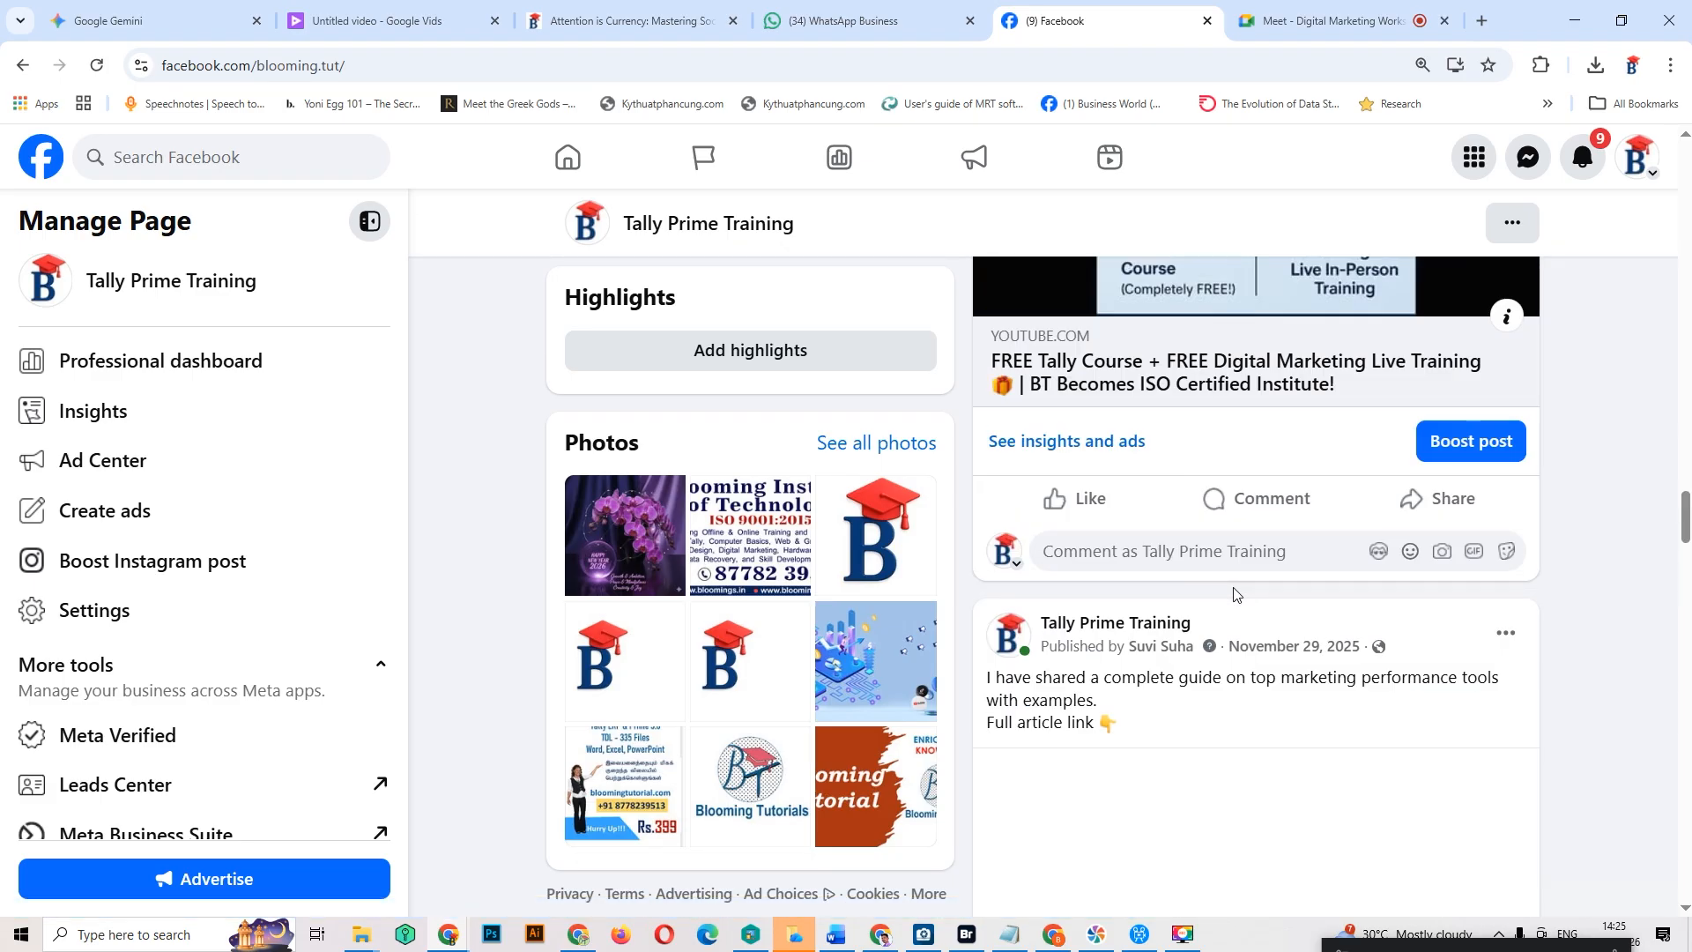
{"action": "scroll", "coordinate": [1235, 594], "scroll_direction": "down", "scroll_amount": 6}
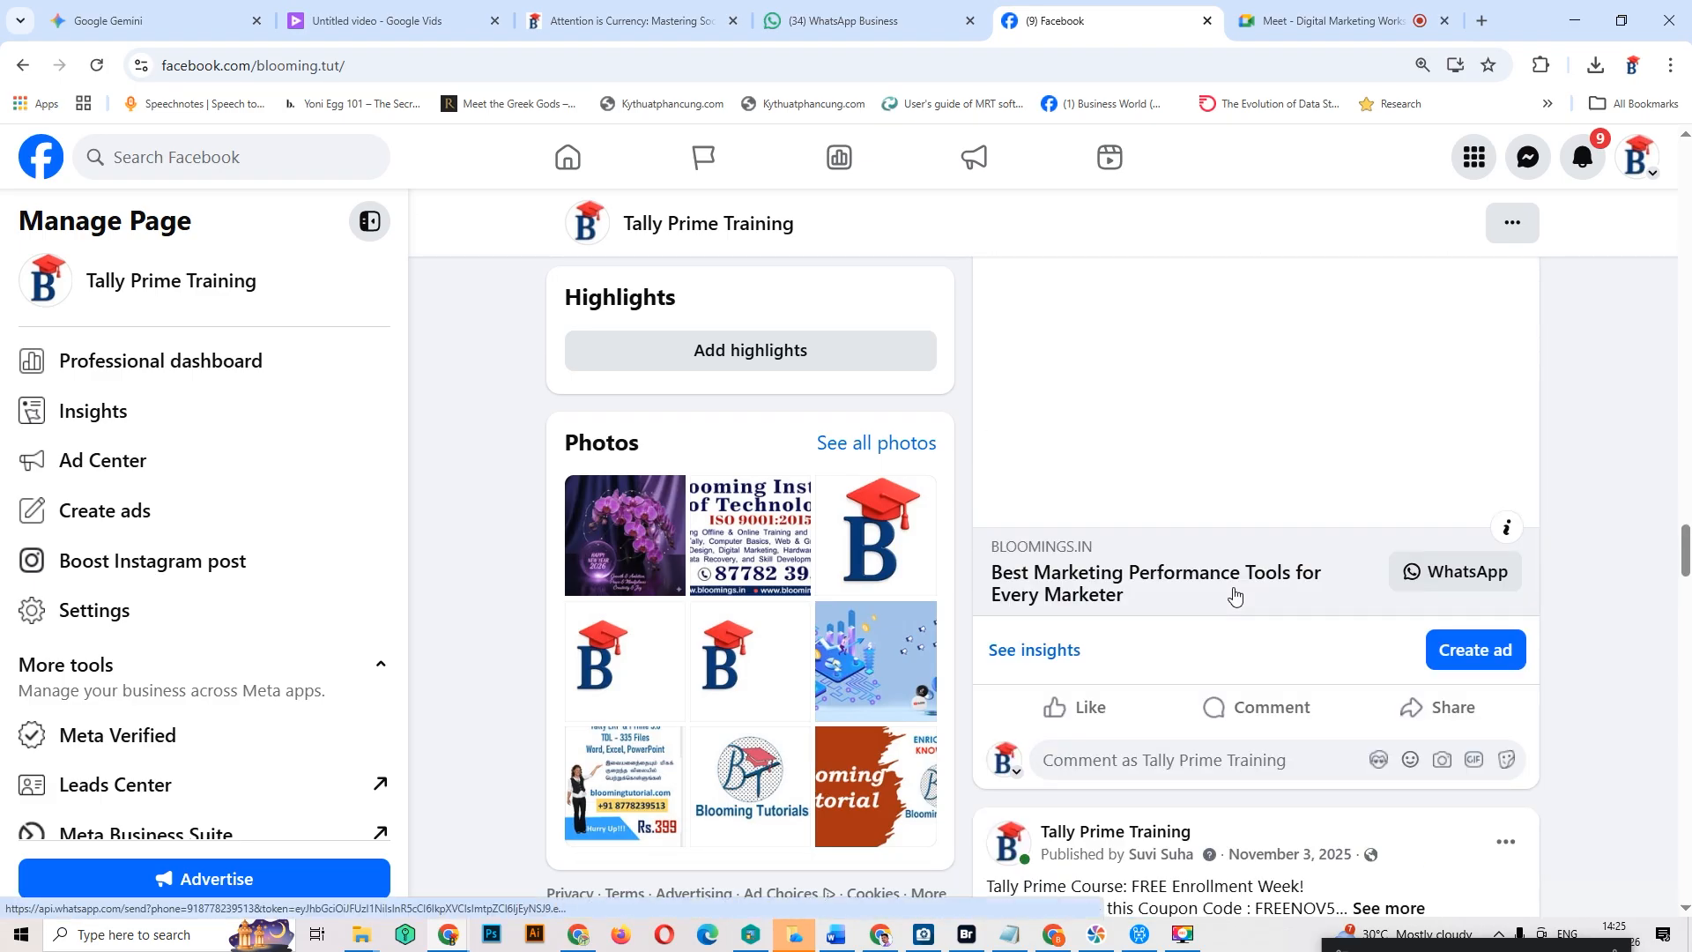
{"action": "scroll", "coordinate": [1235, 594], "scroll_direction": "down", "scroll_amount": 6}
{"action": "scroll", "coordinate": [1235, 594], "scroll_direction": "down", "scroll_amount": 1}
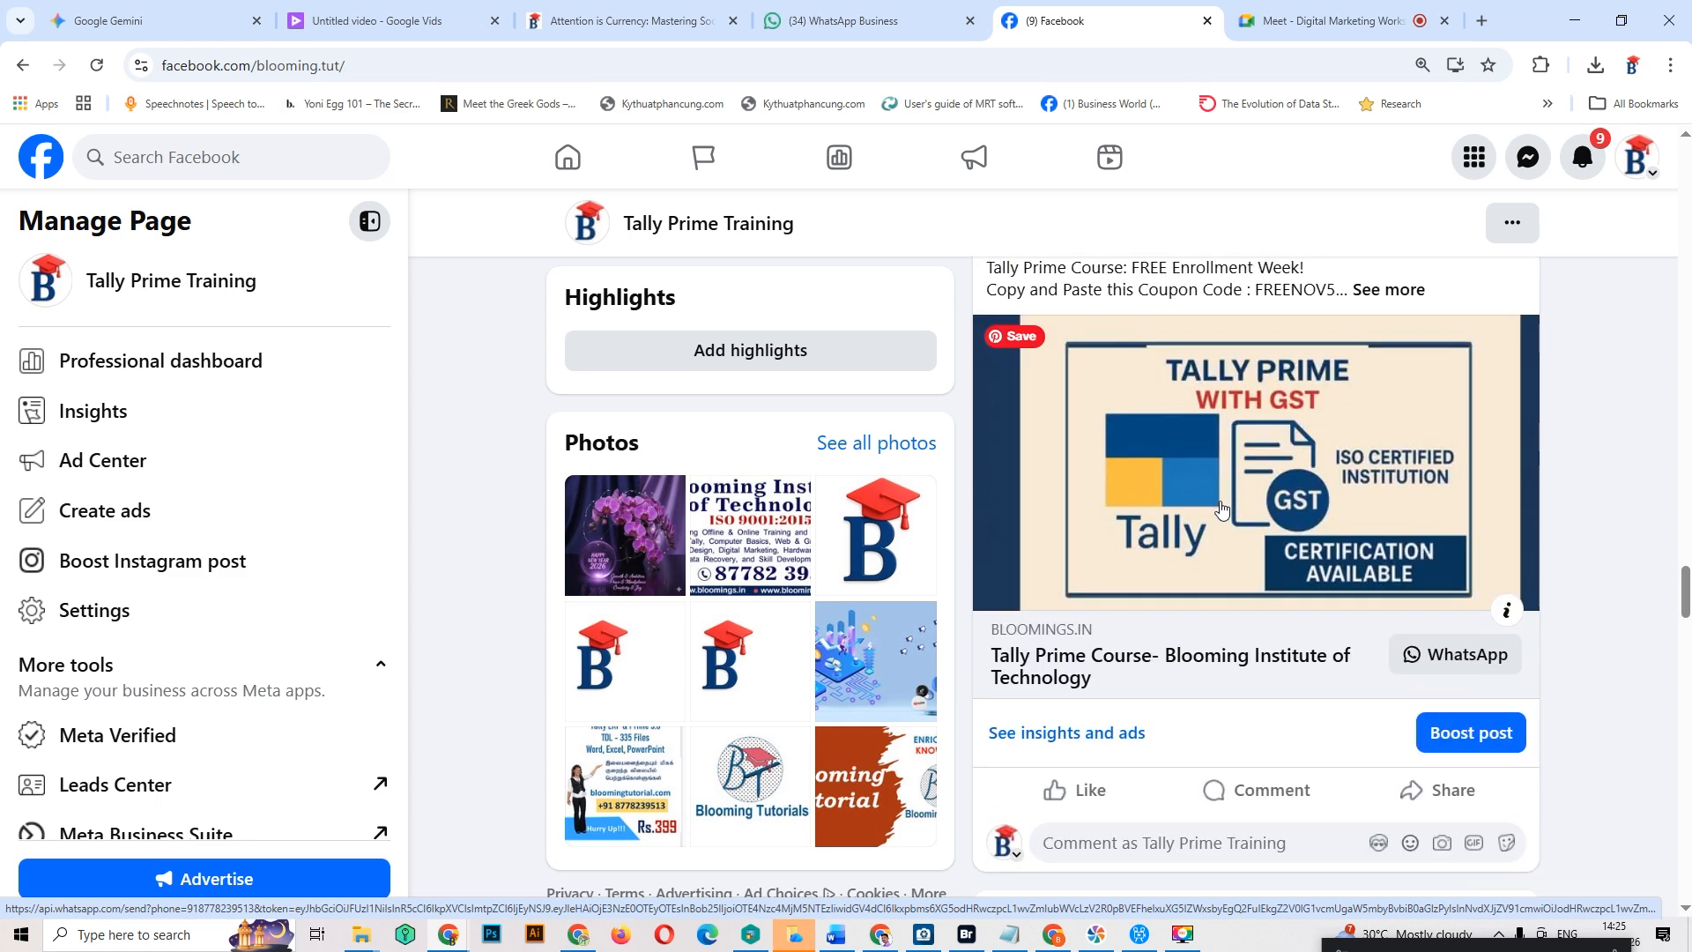
{"action": "scroll", "coordinate": [1135, 712], "scroll_direction": "up", "scroll_amount": 2}
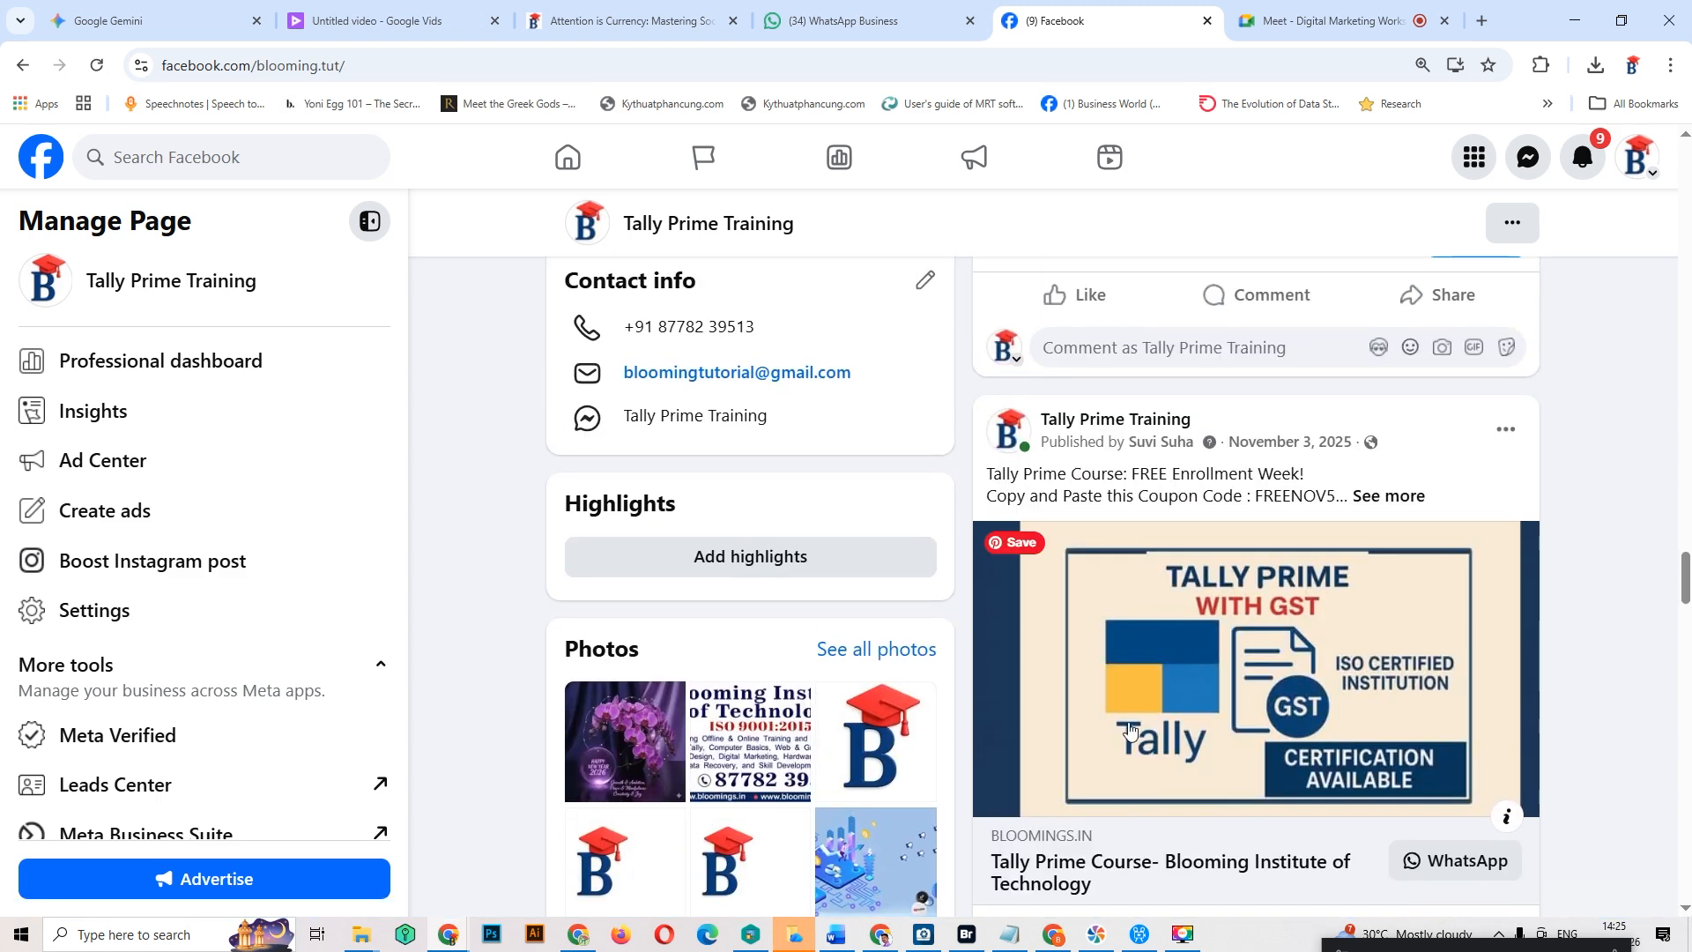
{"action": "scroll", "coordinate": [1130, 733], "scroll_direction": "down", "scroll_amount": 2}
Step: View the insights of the "Tally Prime Course" post, highlighting views, reach, link clicks and follower share, and close them
{"action": "left_click", "coordinate": [1085, 739]}
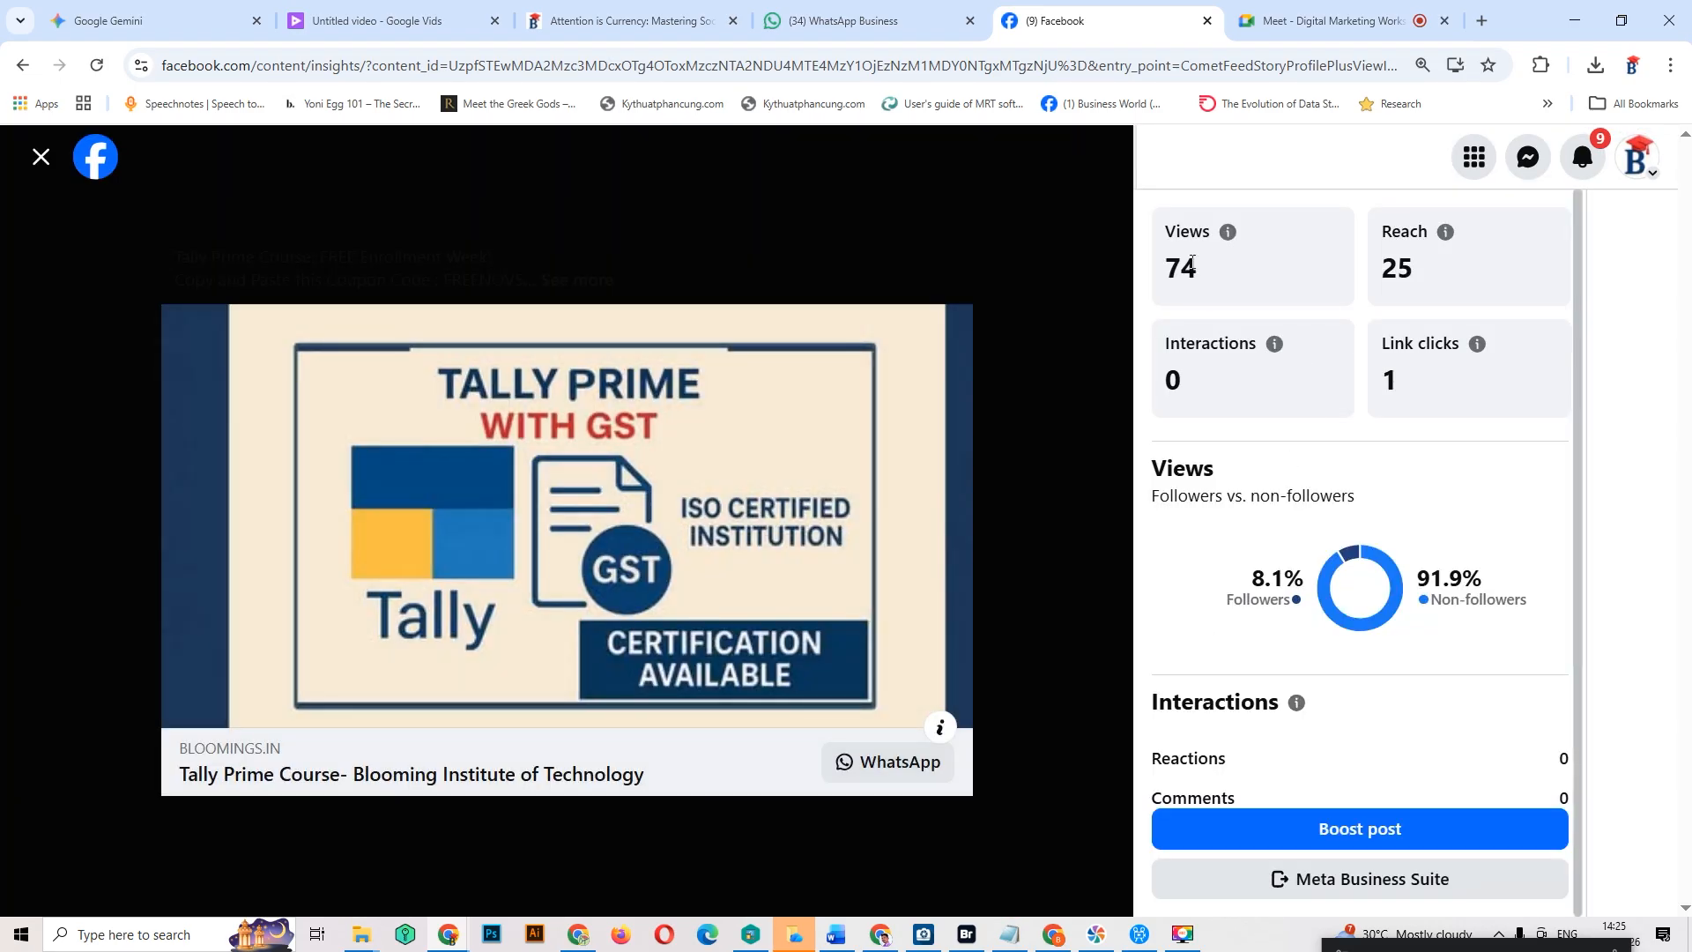
{"action": "left_click_drag", "start_coordinate": [1181, 262], "coordinate": [1167, 264]}
{"action": "left_click_drag", "start_coordinate": [1415, 274], "coordinate": [1393, 267]}
{"action": "left_click_drag", "start_coordinate": [1420, 383], "coordinate": [1385, 381]}
{"action": "left_click_drag", "start_coordinate": [1249, 578], "coordinate": [1305, 579]}
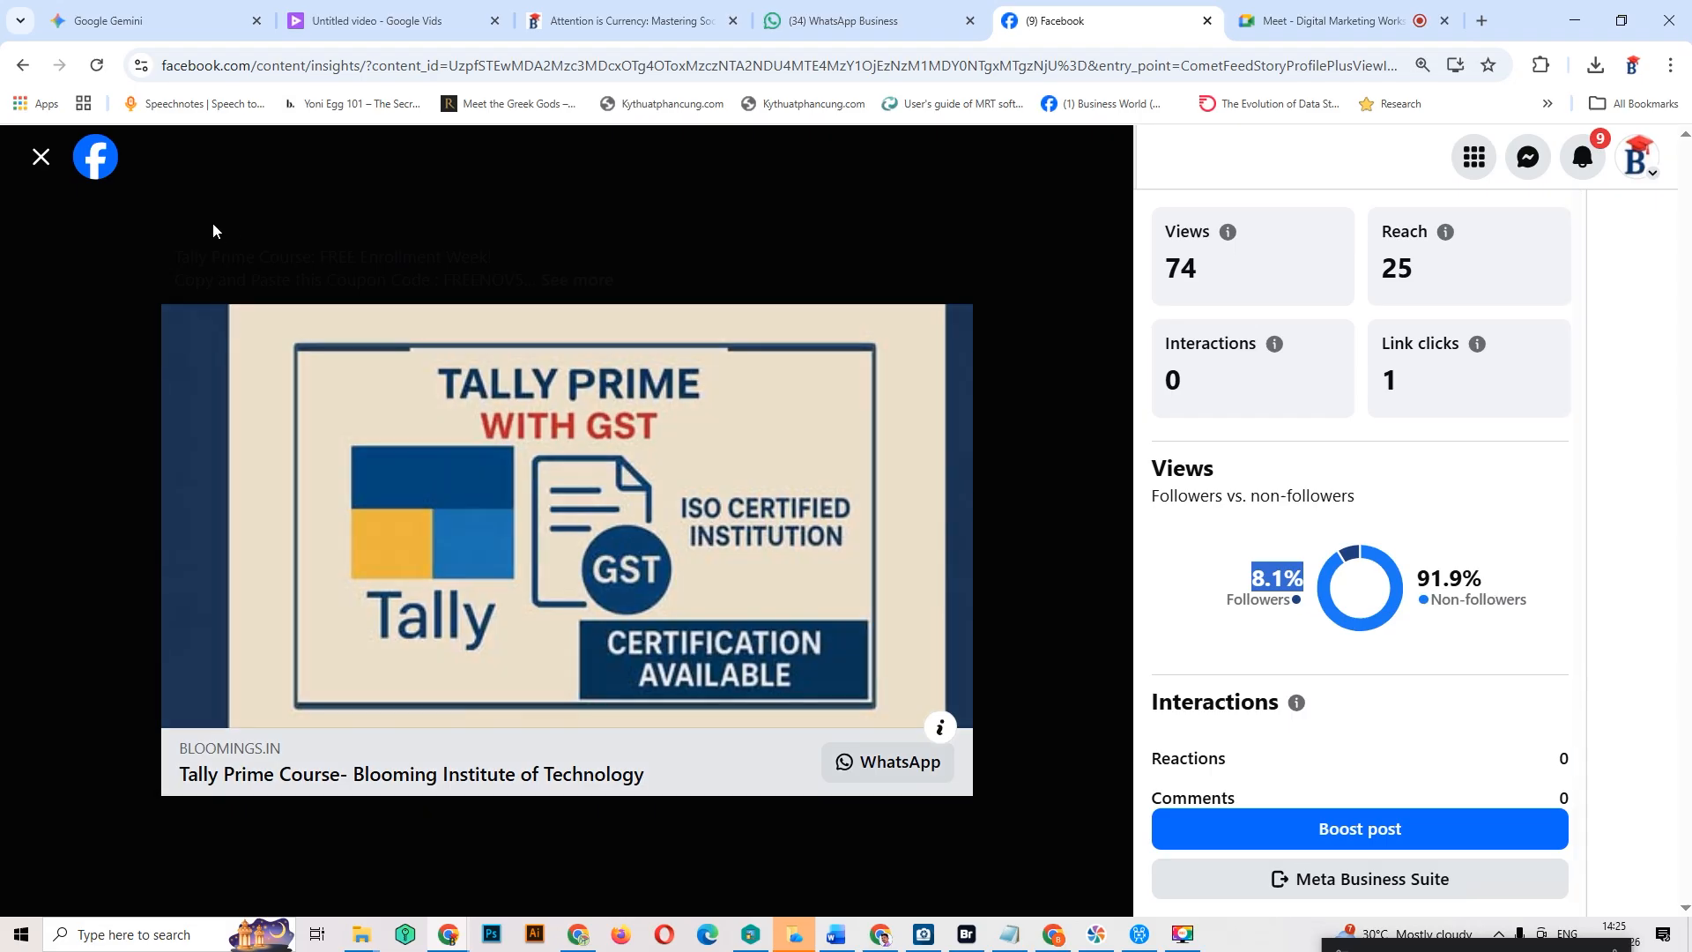
{"action": "left_click", "coordinate": [41, 157]}
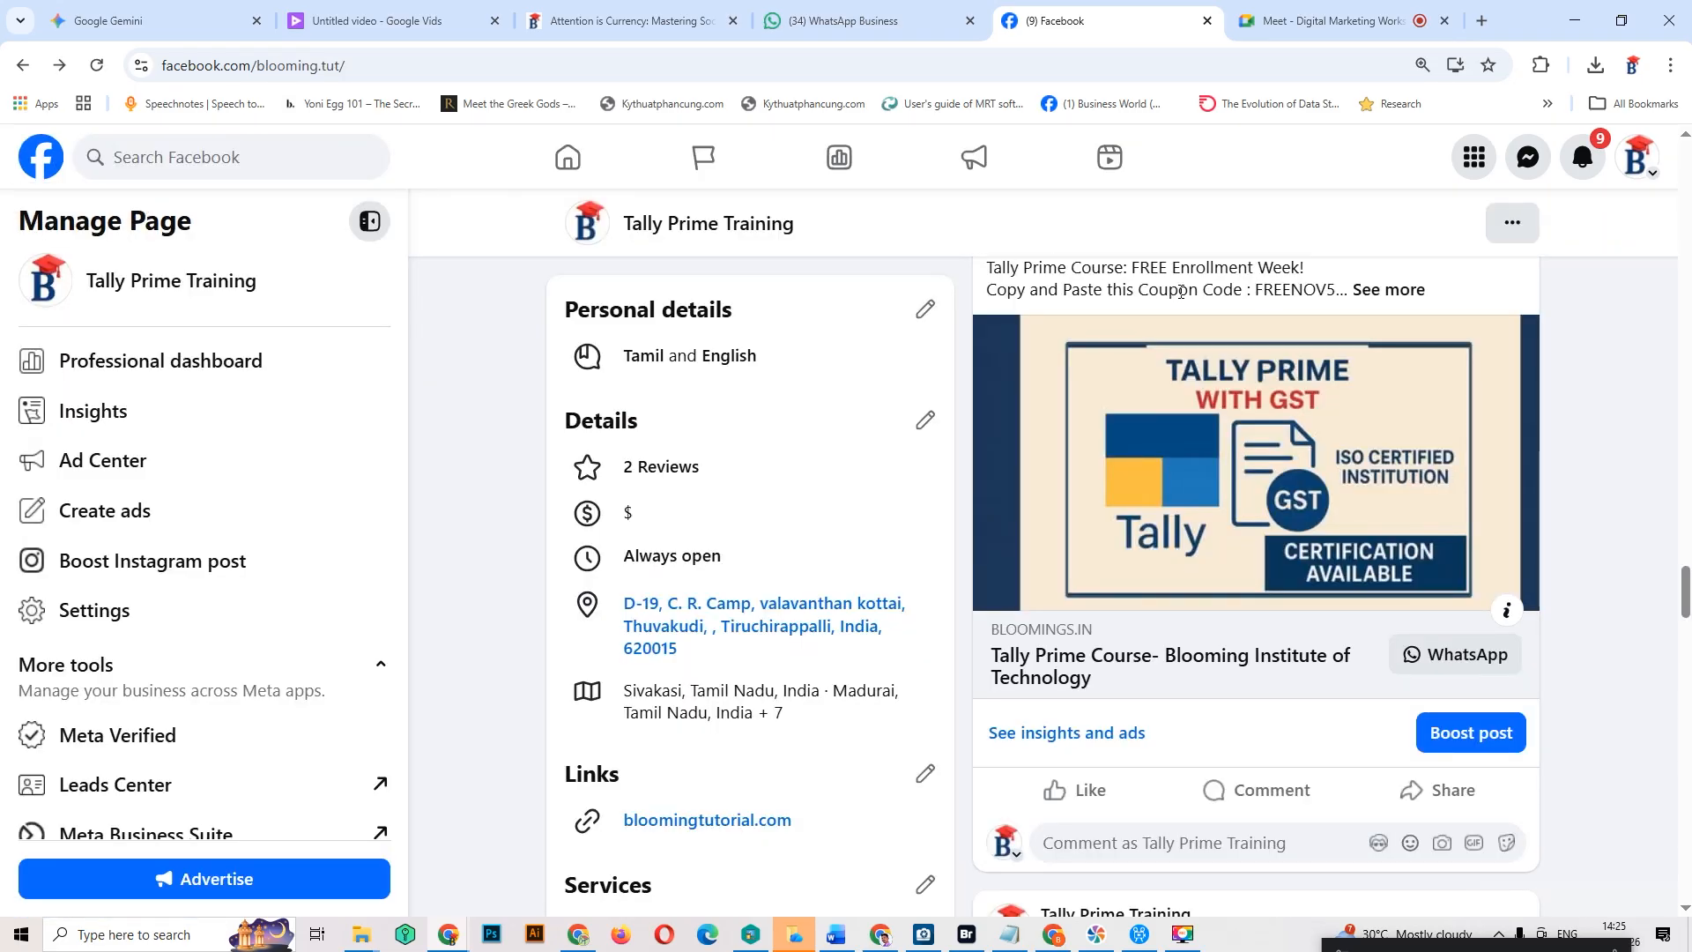
Step: Switch the active Facebook profile to the Blooming Tutorial page and dismiss the profile-switch notification
{"action": "scroll", "coordinate": [1551, 577], "scroll_direction": "down", "scroll_amount": 10}
{"action": "scroll", "coordinate": [1553, 579], "scroll_direction": "down", "scroll_amount": 15}
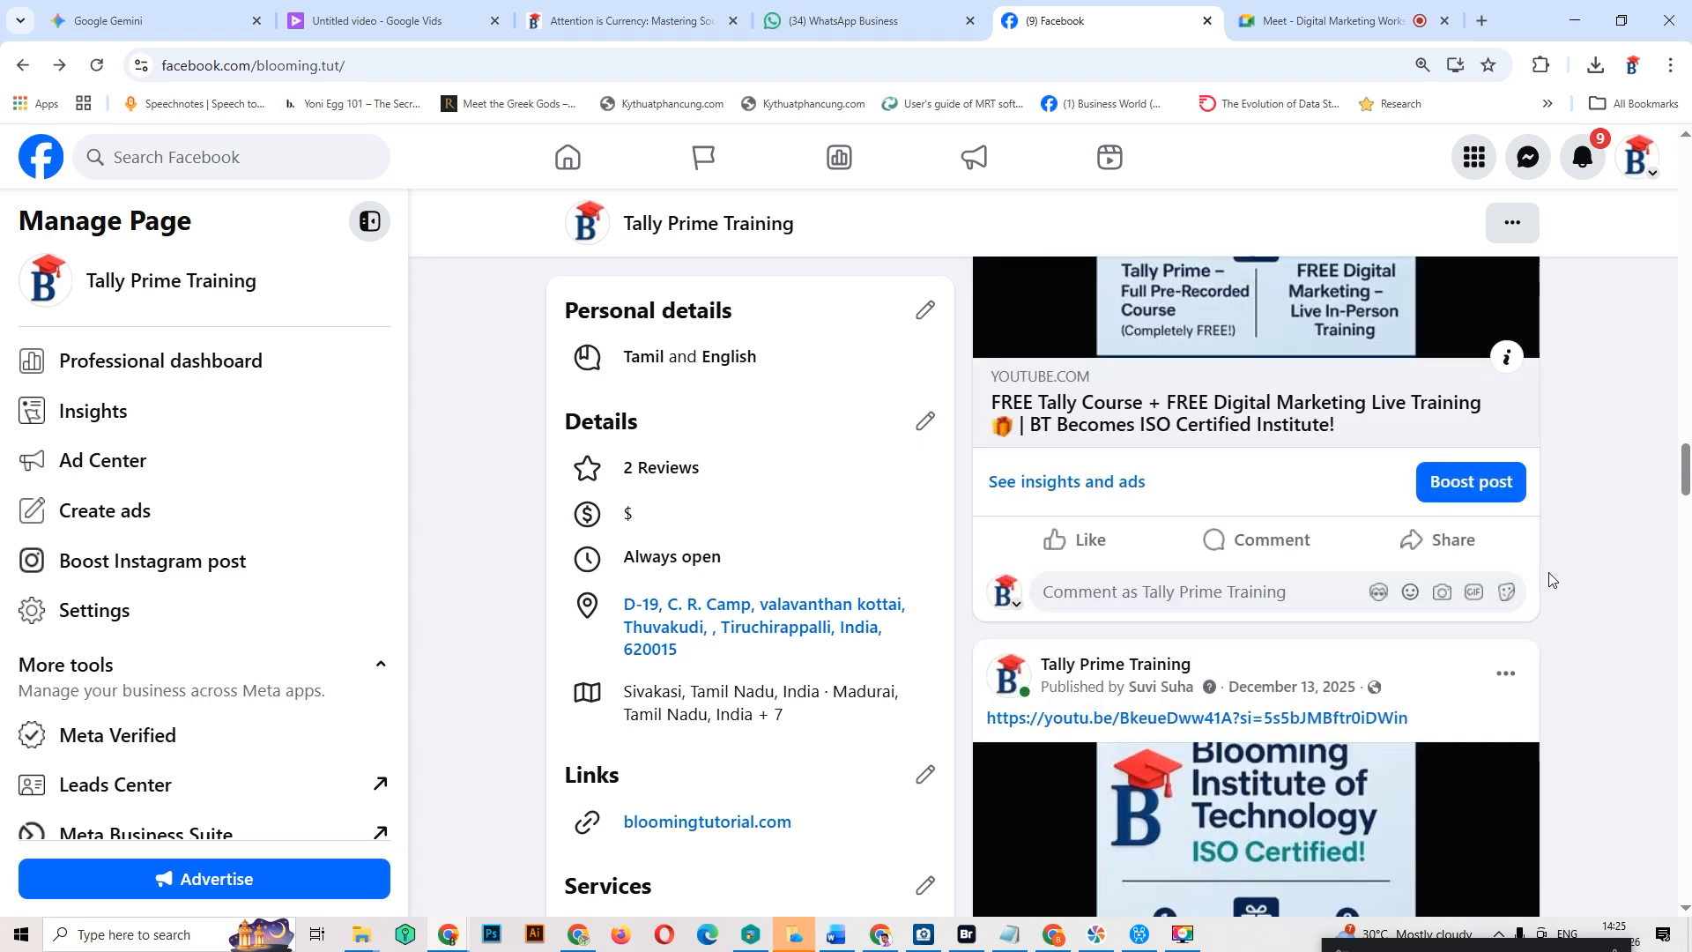
{"action": "scroll", "coordinate": [1551, 579], "scroll_direction": "up", "scroll_amount": 20}
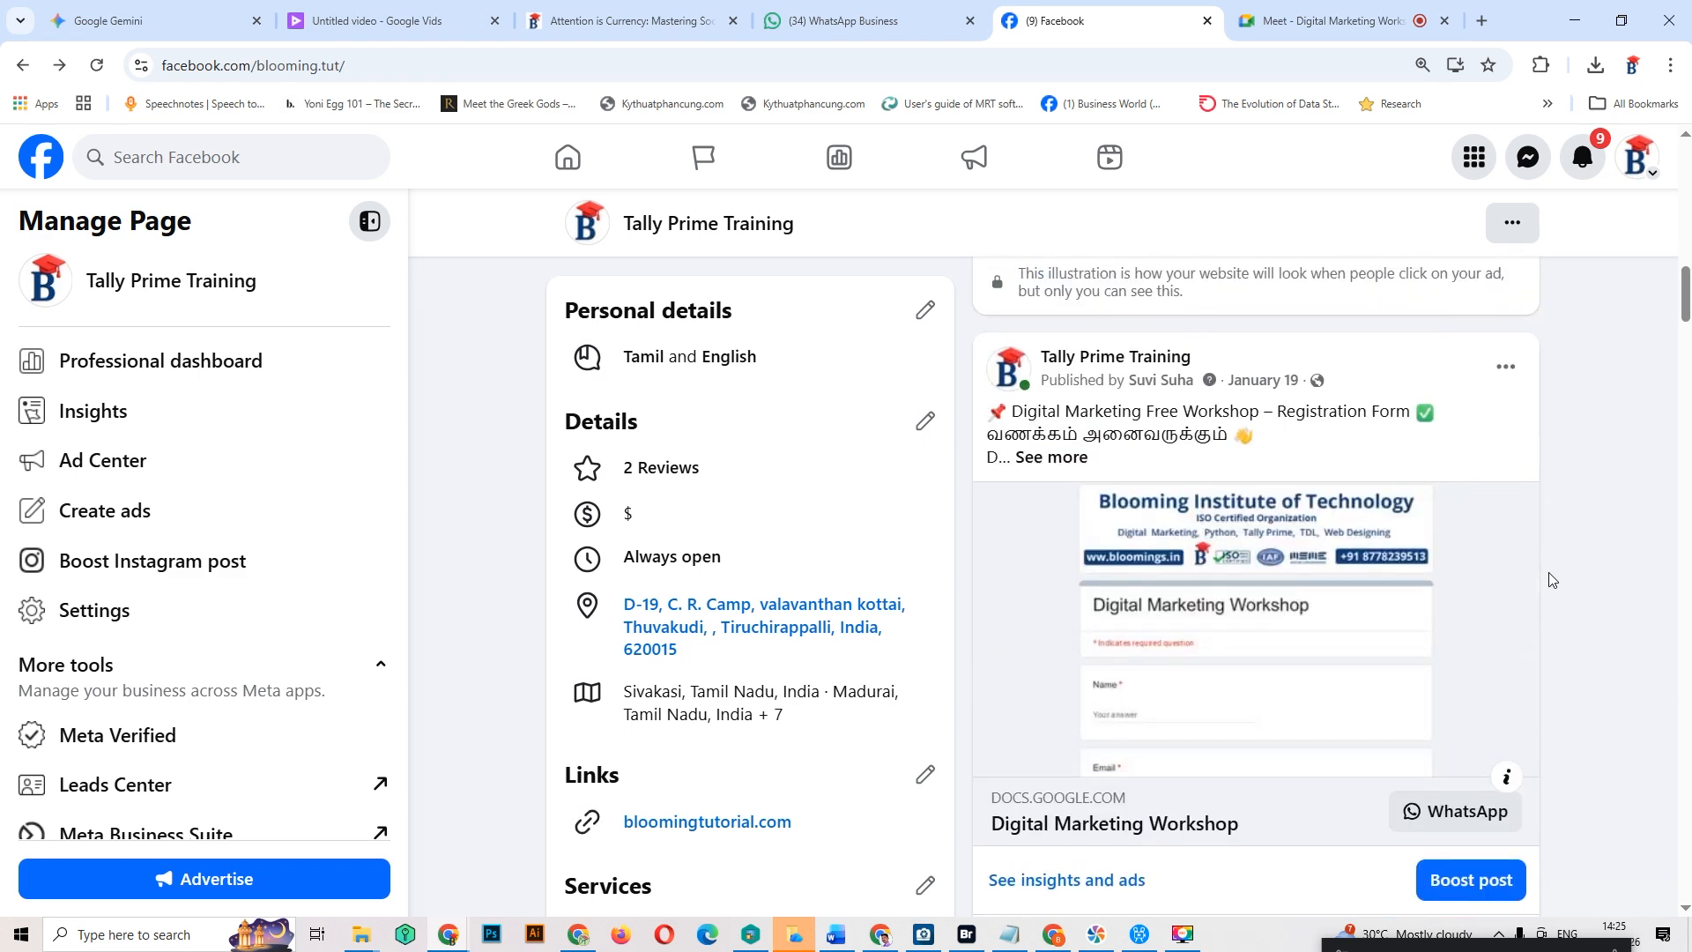
{"action": "scroll", "coordinate": [1551, 579], "scroll_direction": "up", "scroll_amount": 1}
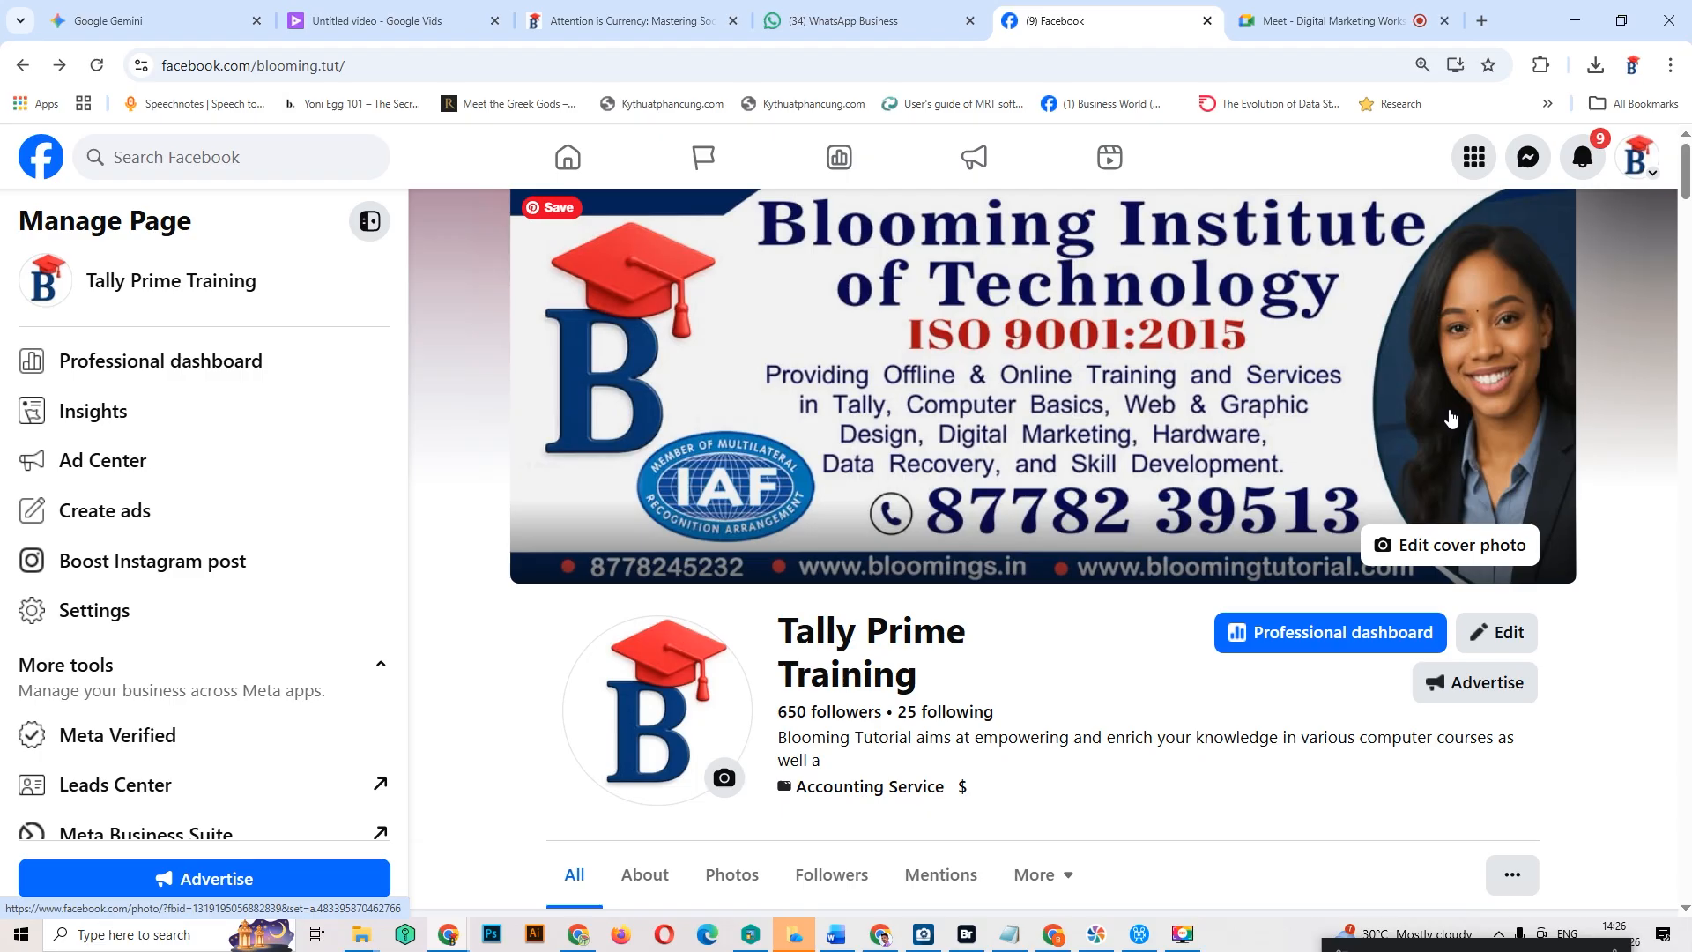
{"action": "left_click", "coordinate": [1637, 161]}
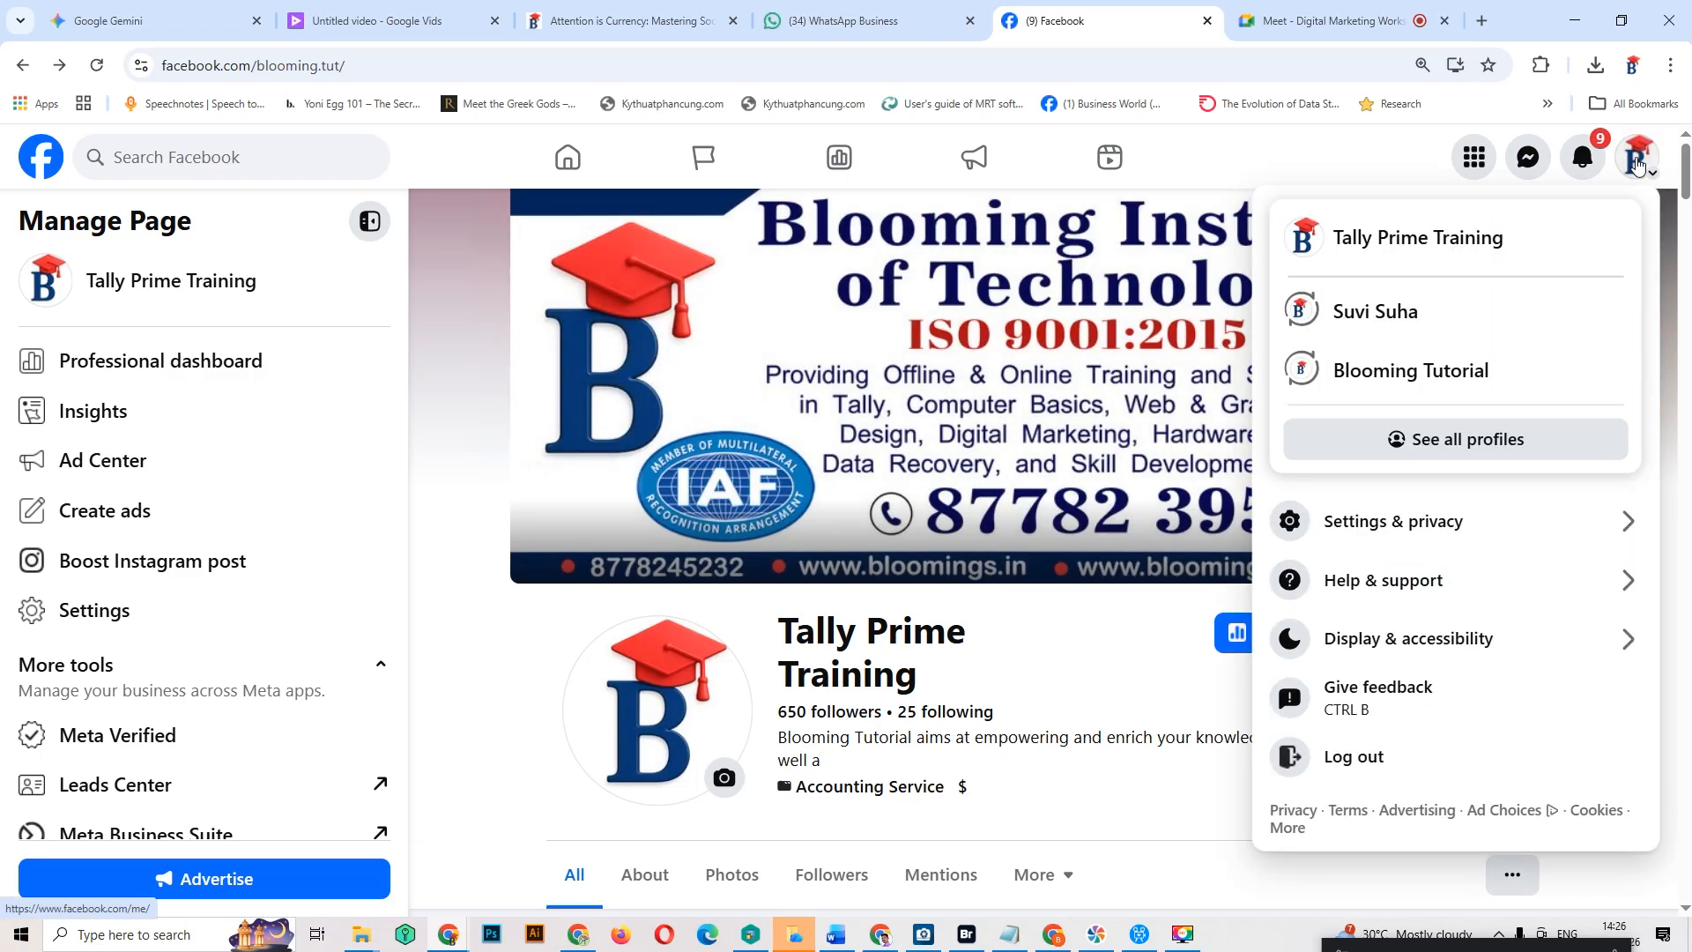
{"action": "left_click", "coordinate": [1439, 387]}
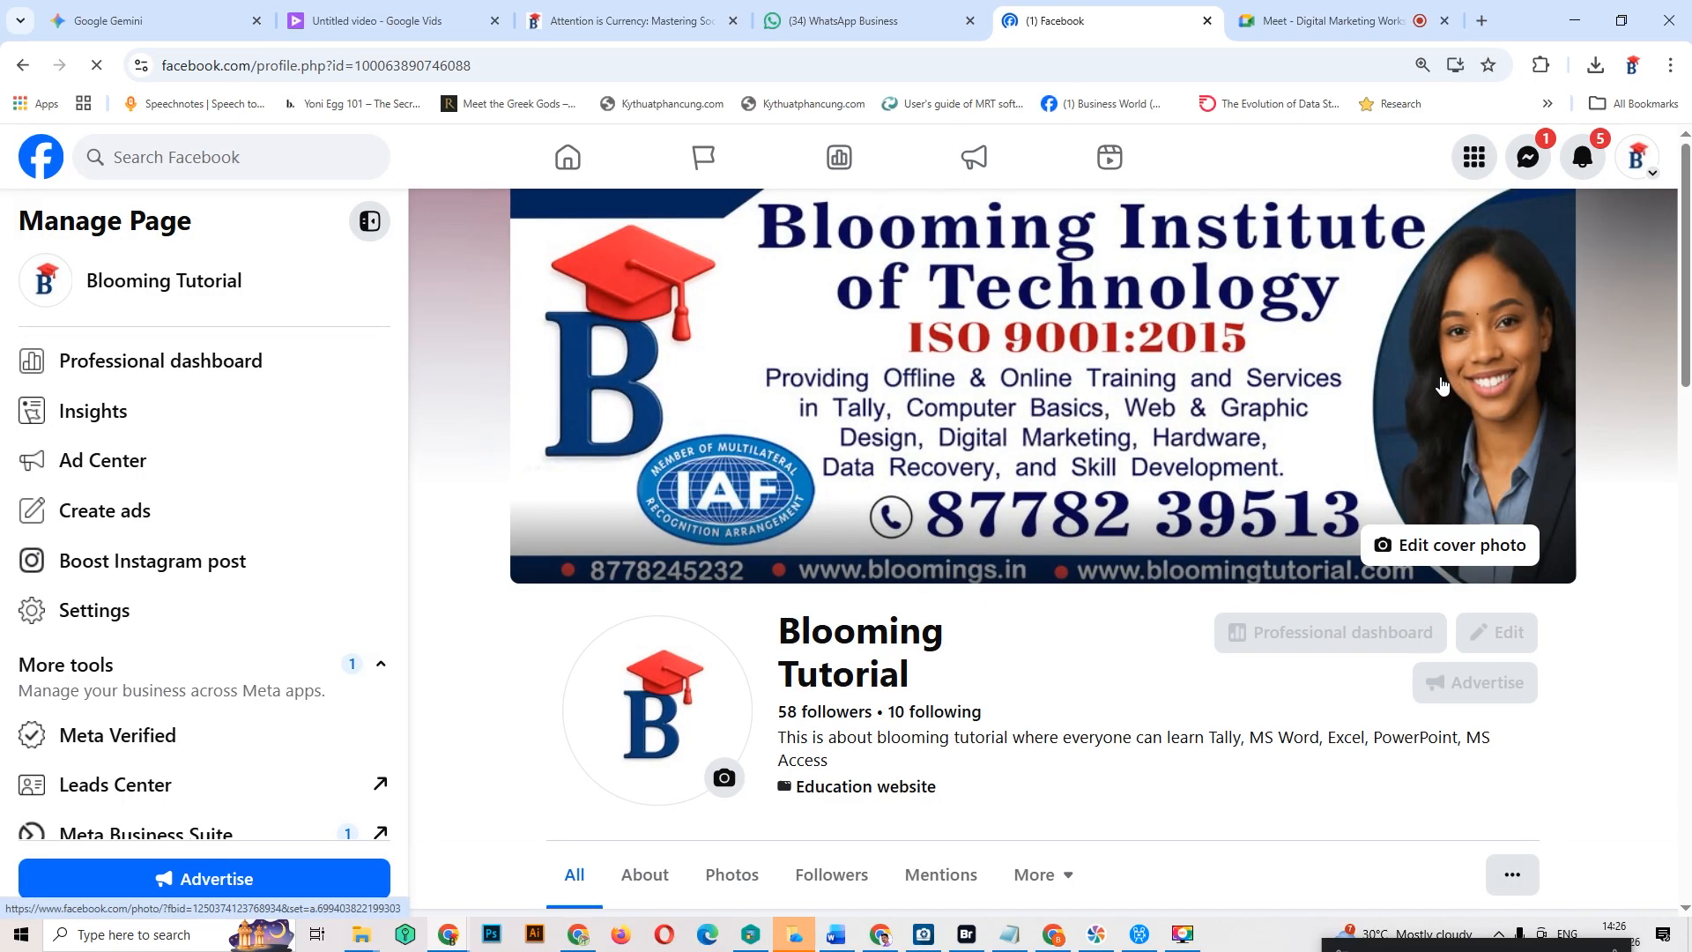
{"action": "scroll", "coordinate": [1437, 467], "scroll_direction": "down", "scroll_amount": 4}
{"action": "scroll", "coordinate": [1234, 440], "scroll_direction": "down", "scroll_amount": 2}
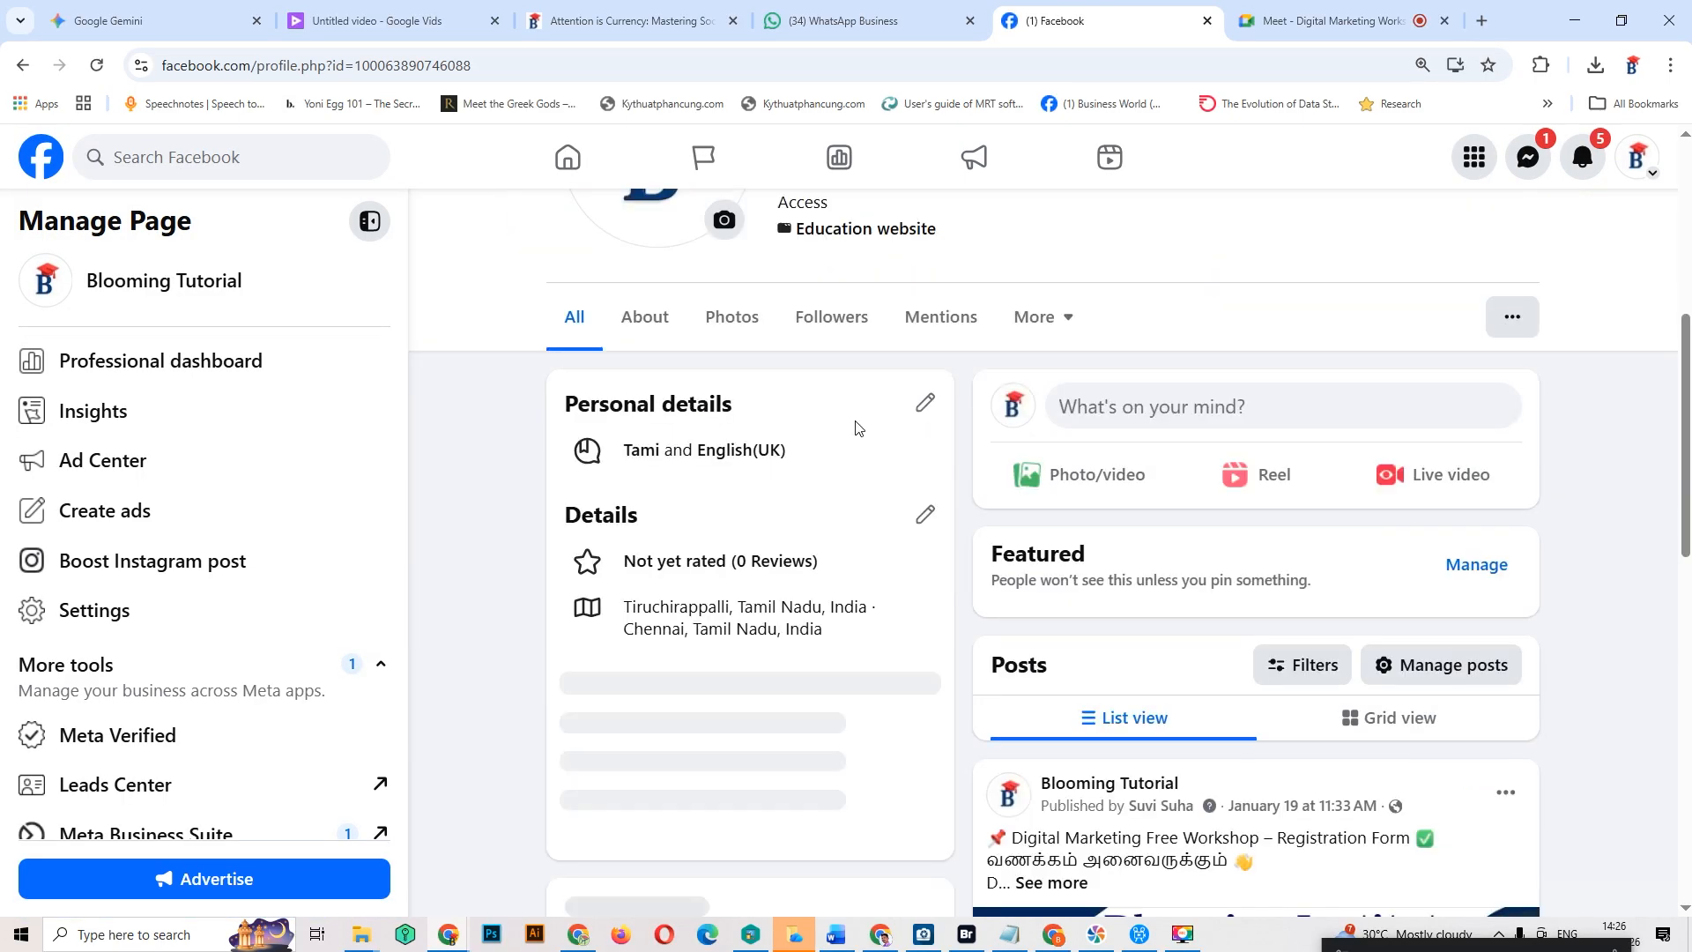
{"action": "scroll", "coordinate": [1023, 402], "scroll_direction": "up", "scroll_amount": 3}
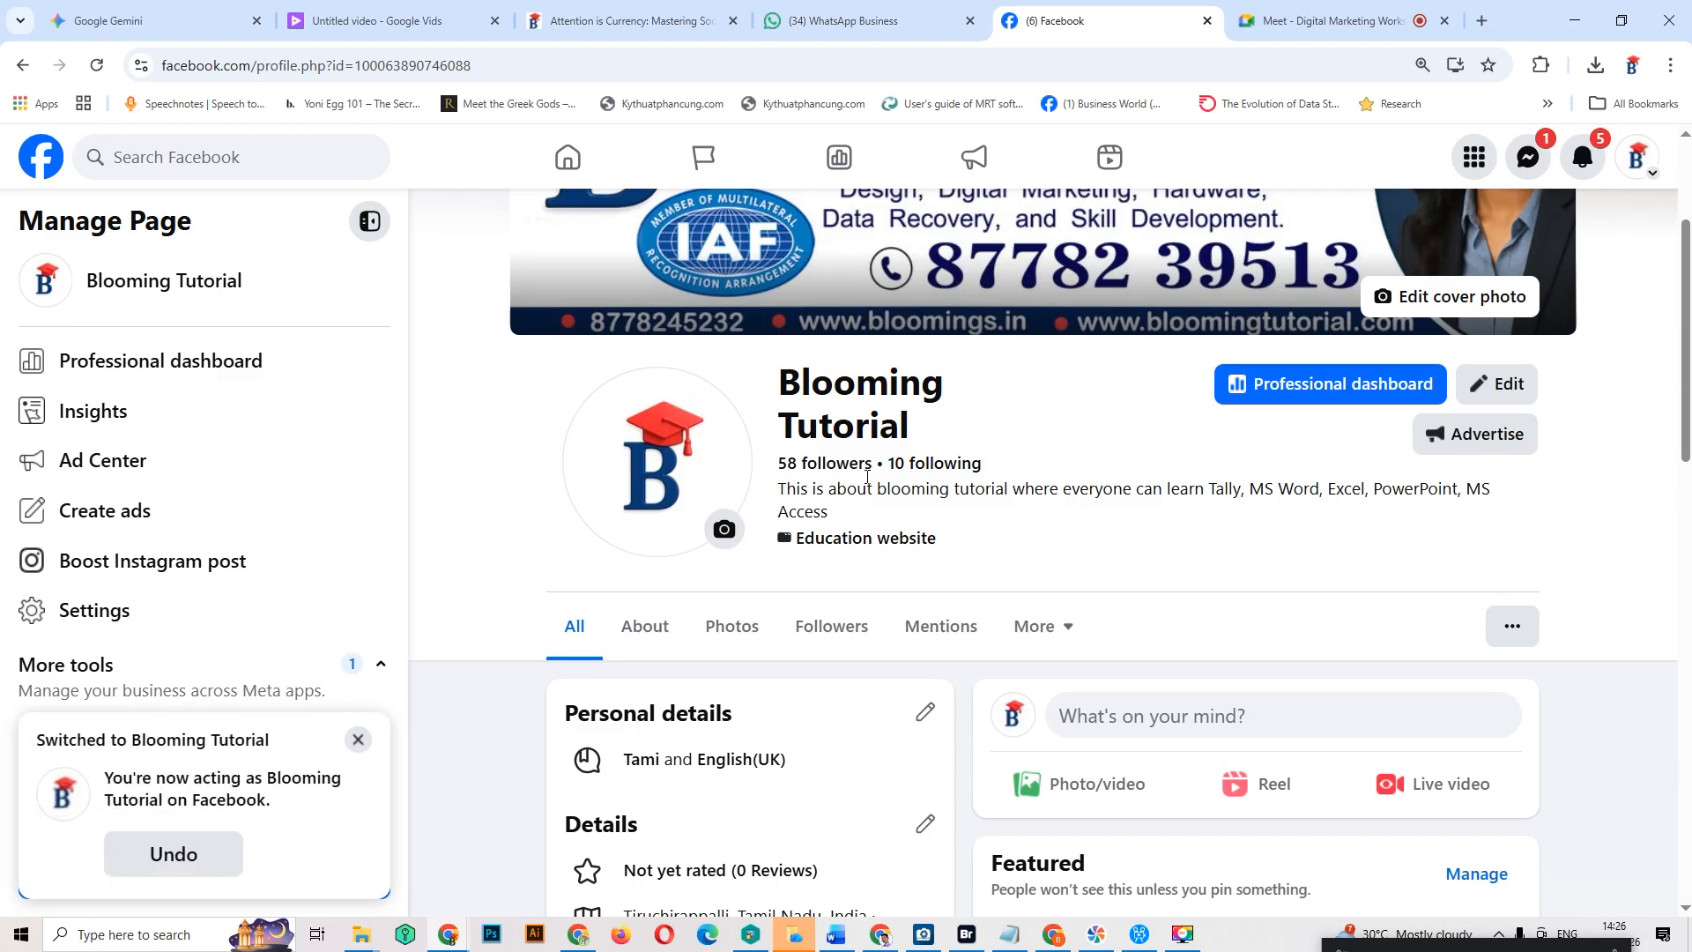
{"action": "left_click", "coordinate": [358, 740]}
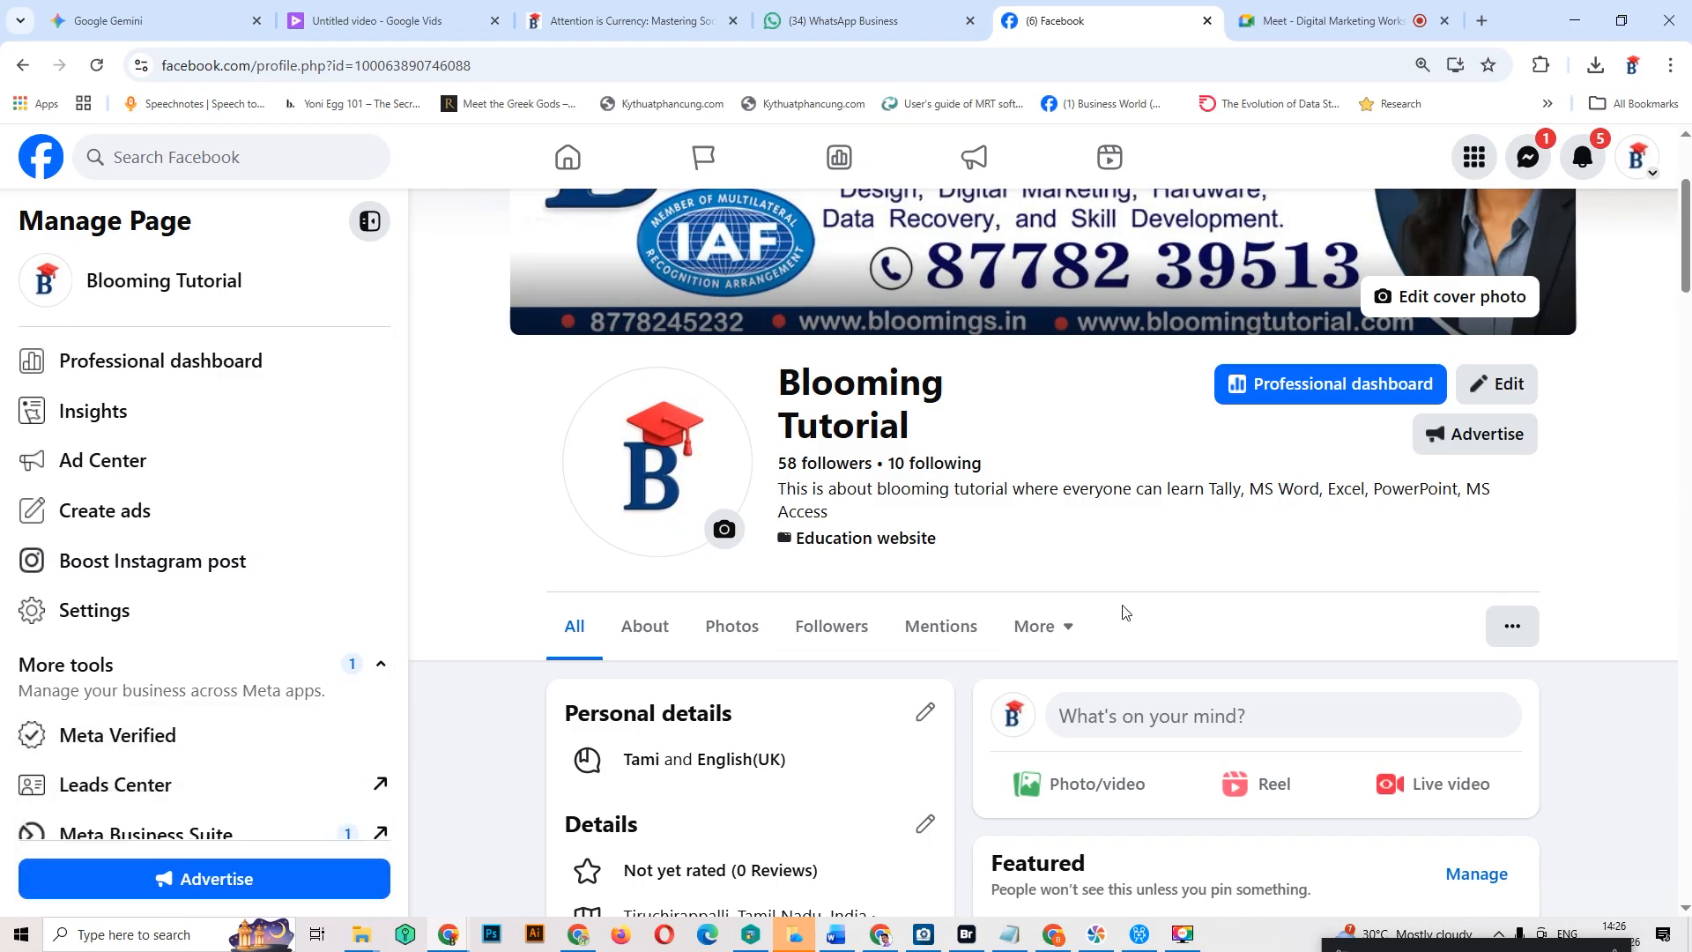
Step: Find the "Ultimate Tally Bundle" reel among the Blooming Tutorial page's posts and open its post insights
{"action": "scroll", "coordinate": [1171, 588], "scroll_direction": "down", "scroll_amount": 5}
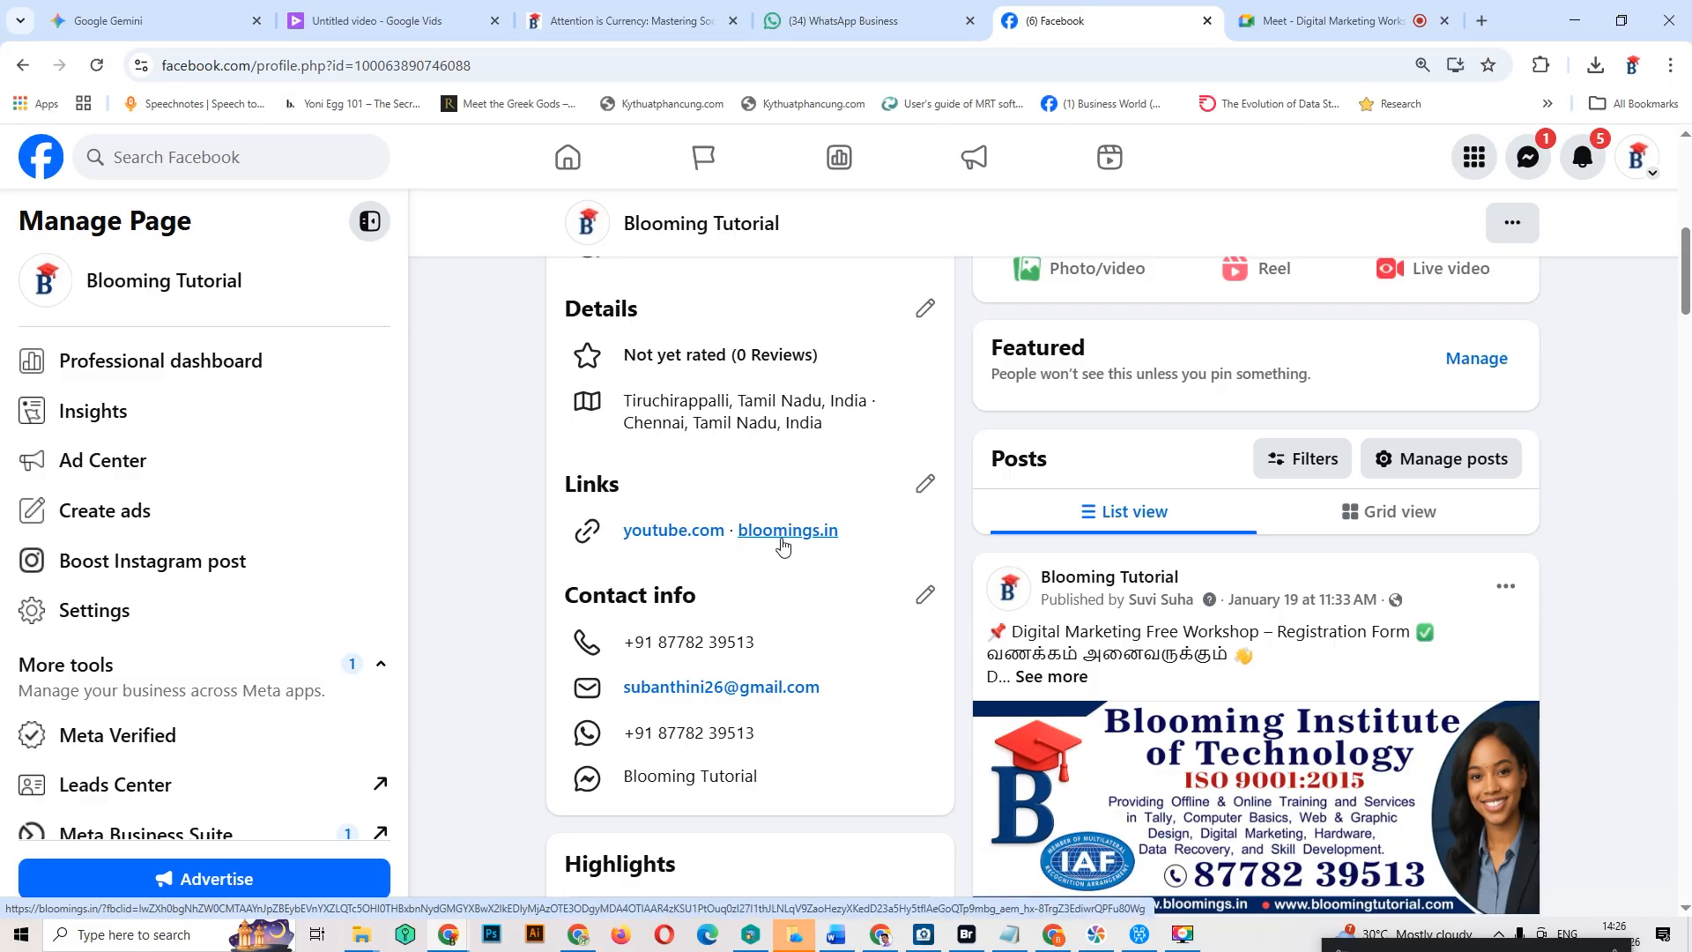
{"action": "scroll", "coordinate": [853, 589], "scroll_direction": "down", "scroll_amount": 6}
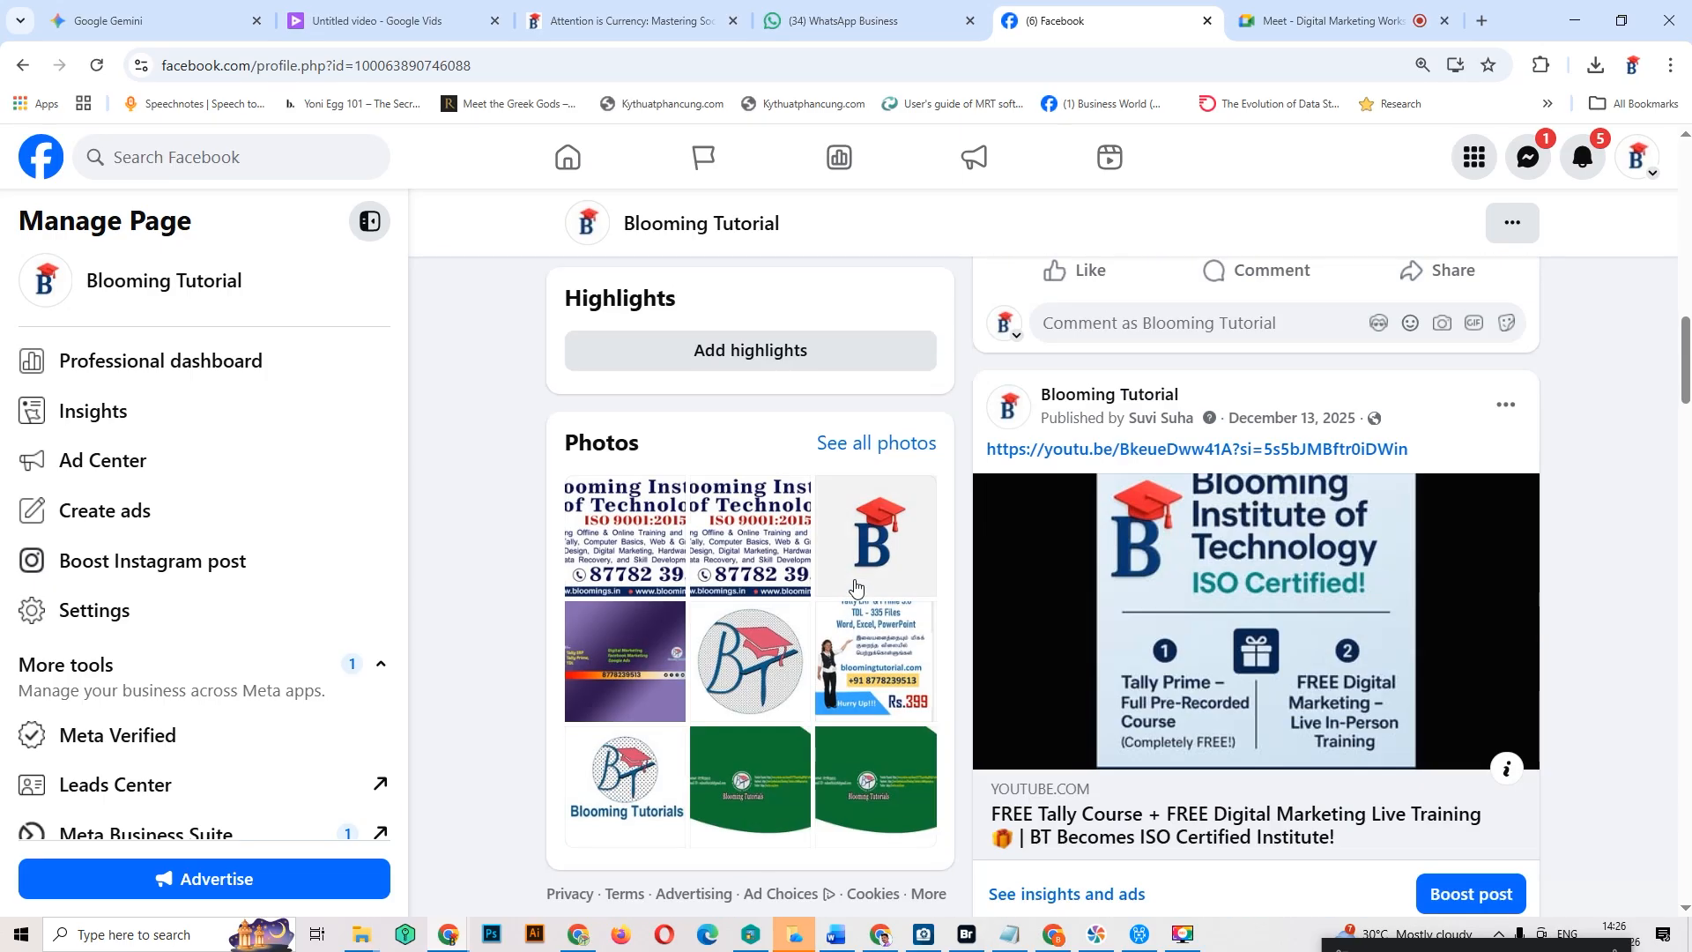
{"action": "scroll", "coordinate": [1498, 625], "scroll_direction": "down", "scroll_amount": 15}
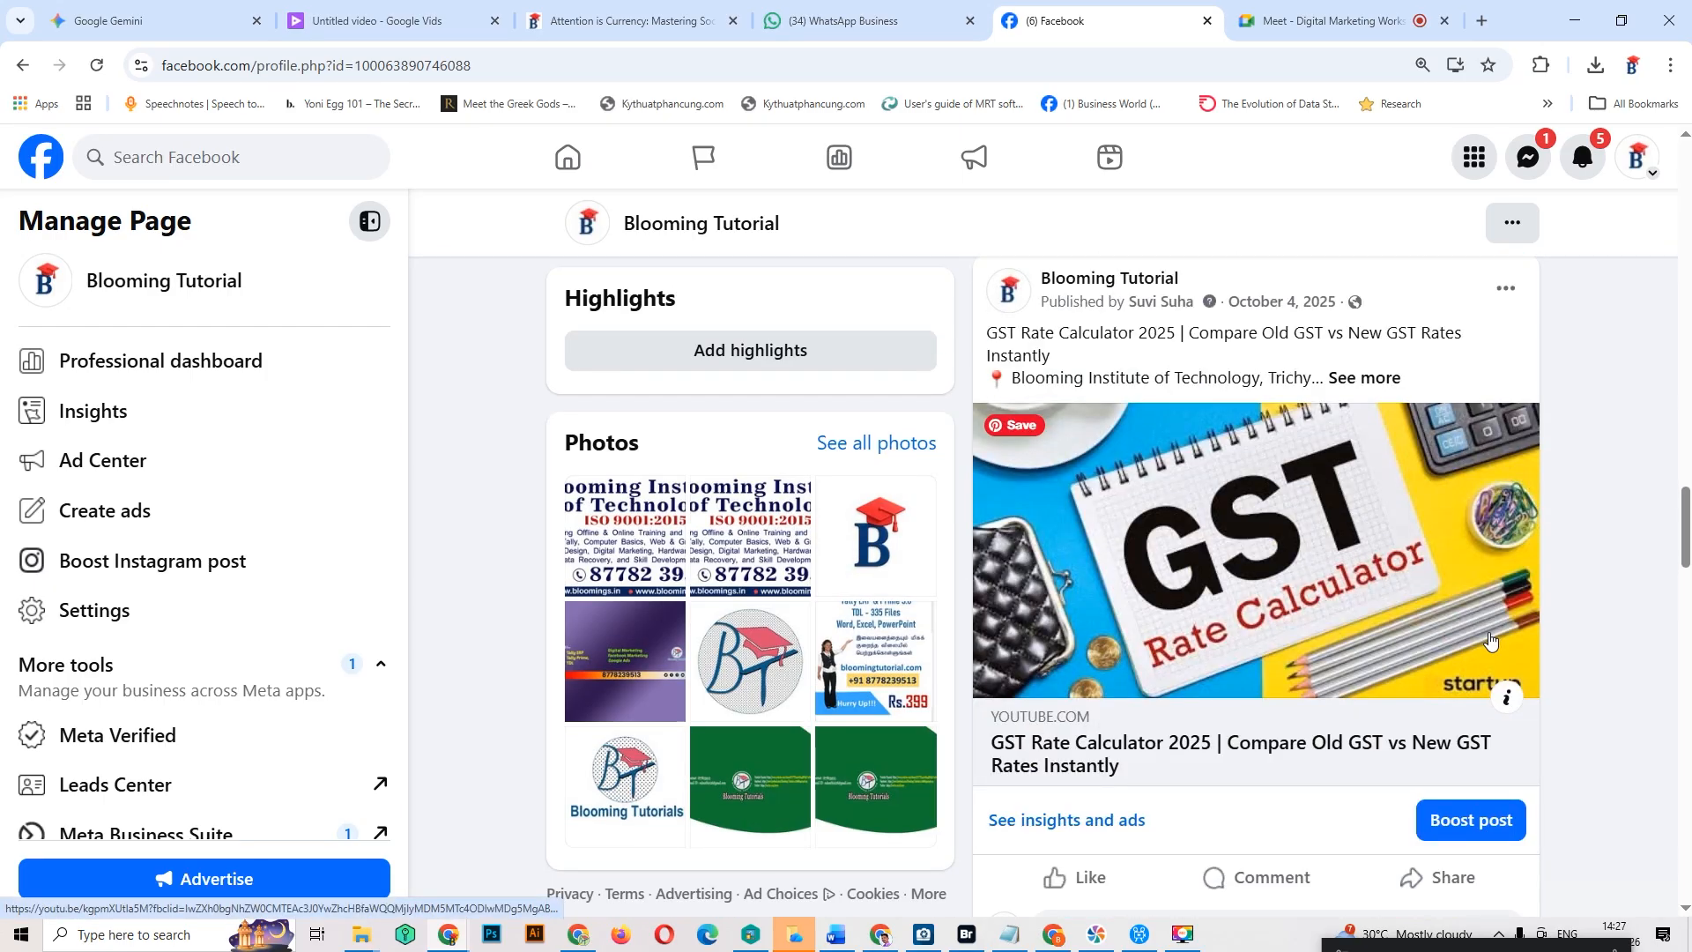
{"action": "scroll", "coordinate": [1490, 641], "scroll_direction": "down", "scroll_amount": 5}
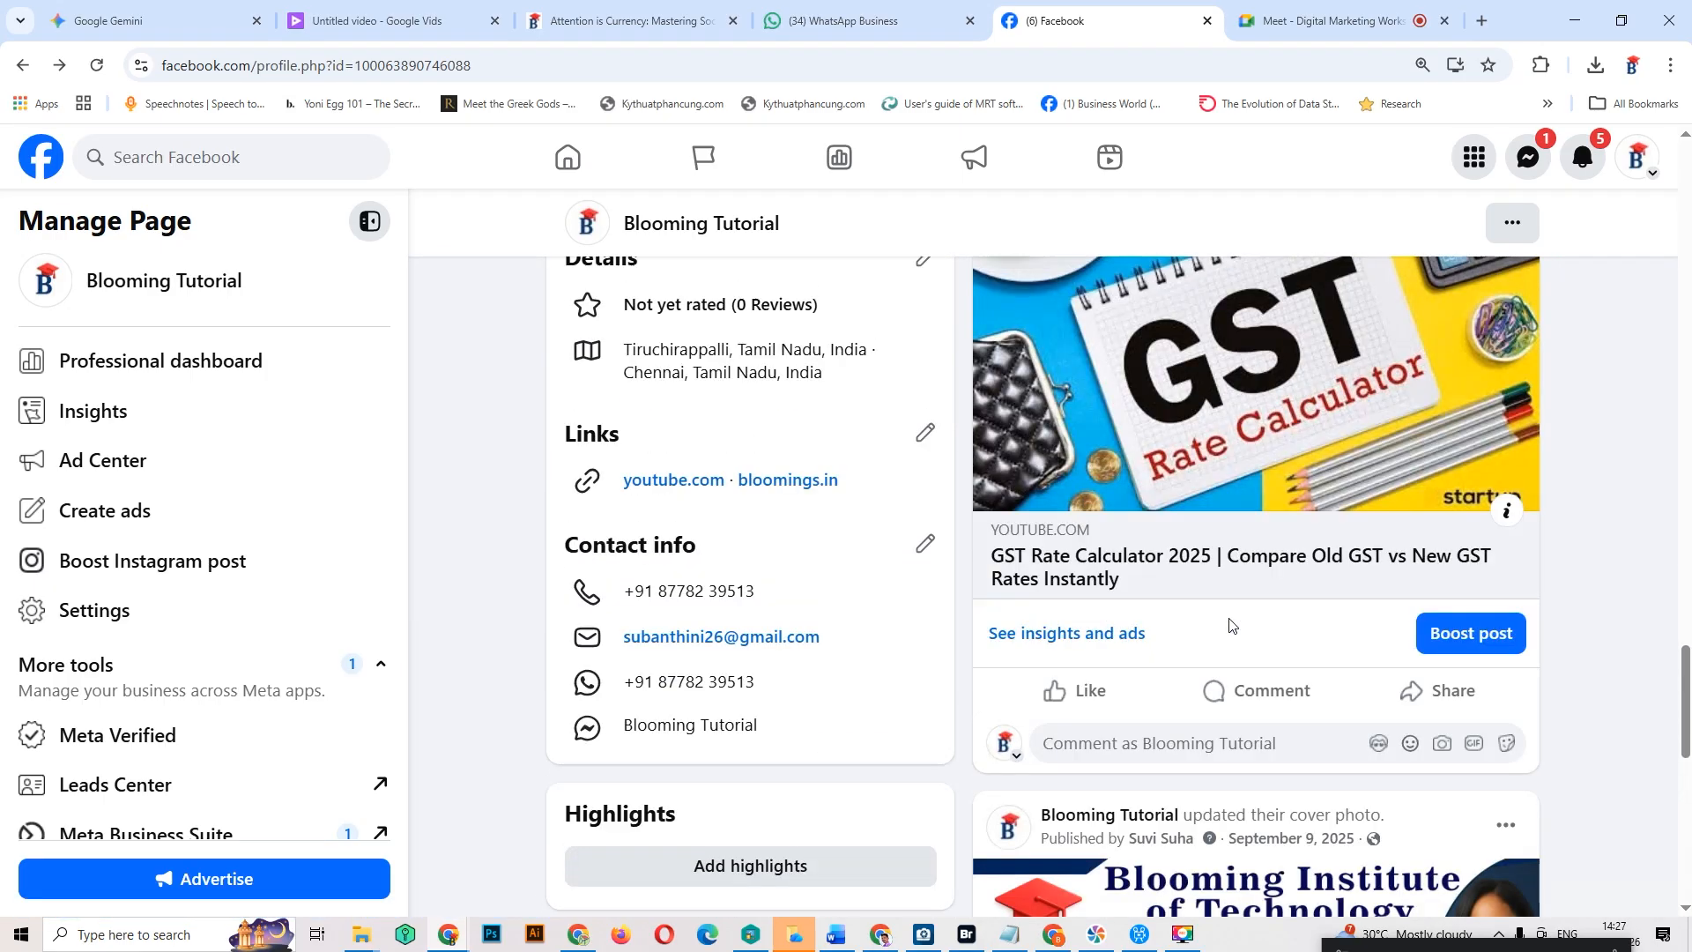
{"action": "scroll", "coordinate": [1230, 624], "scroll_direction": "up", "scroll_amount": 5}
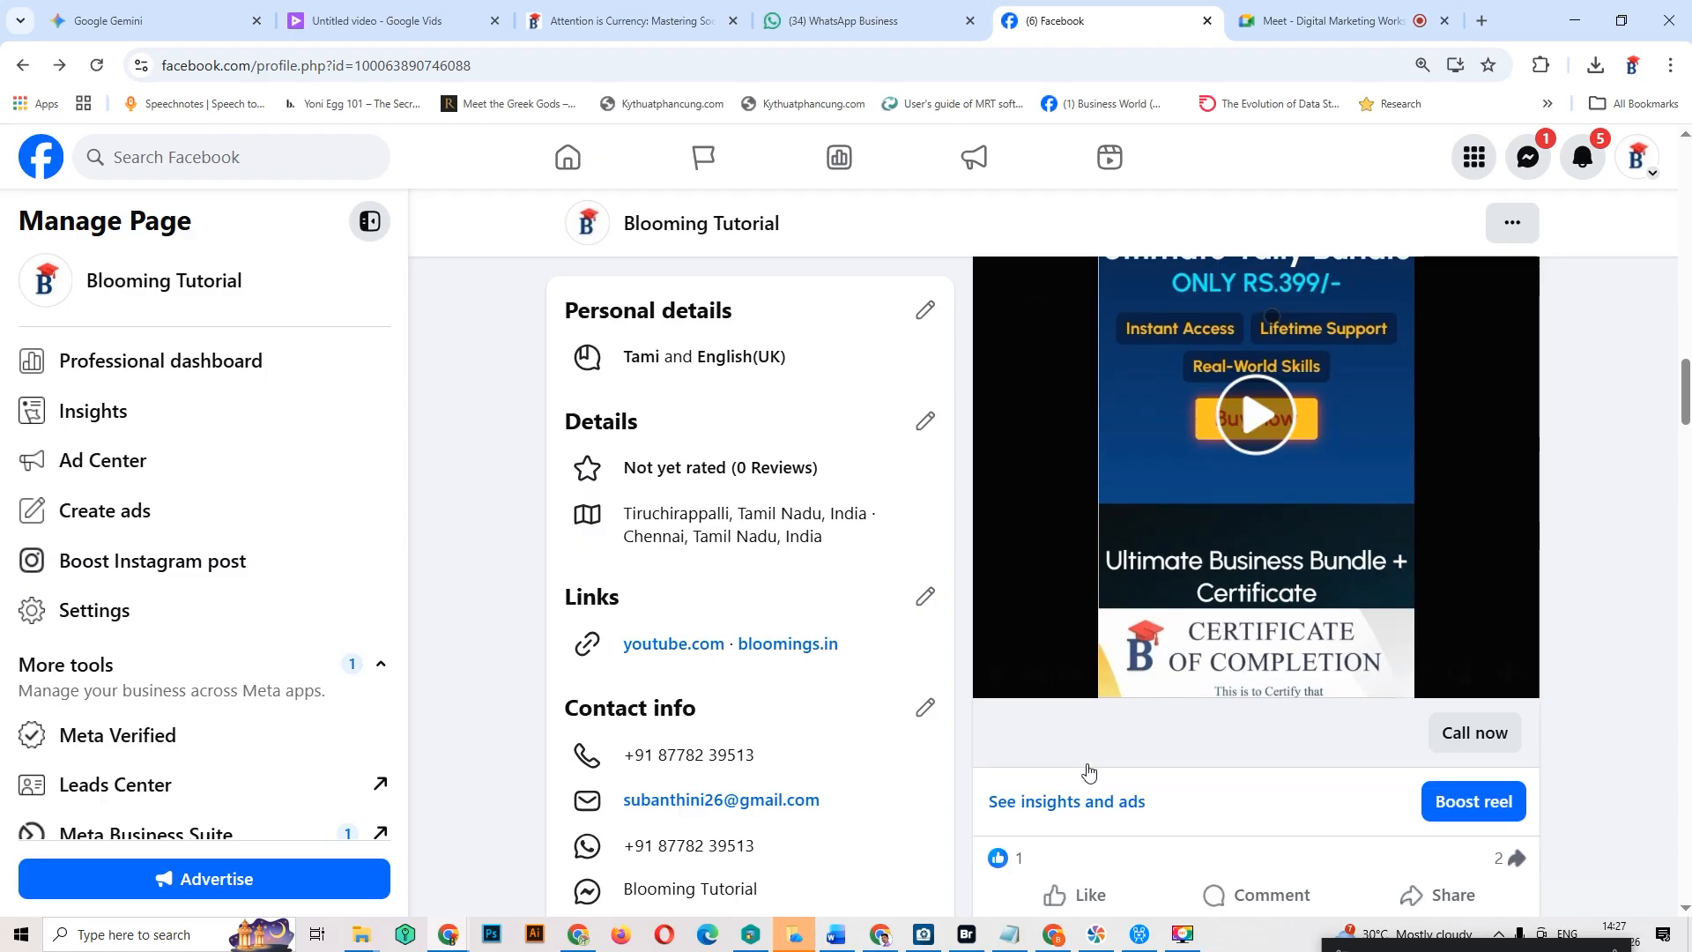
{"action": "left_click", "coordinate": [1090, 810]}
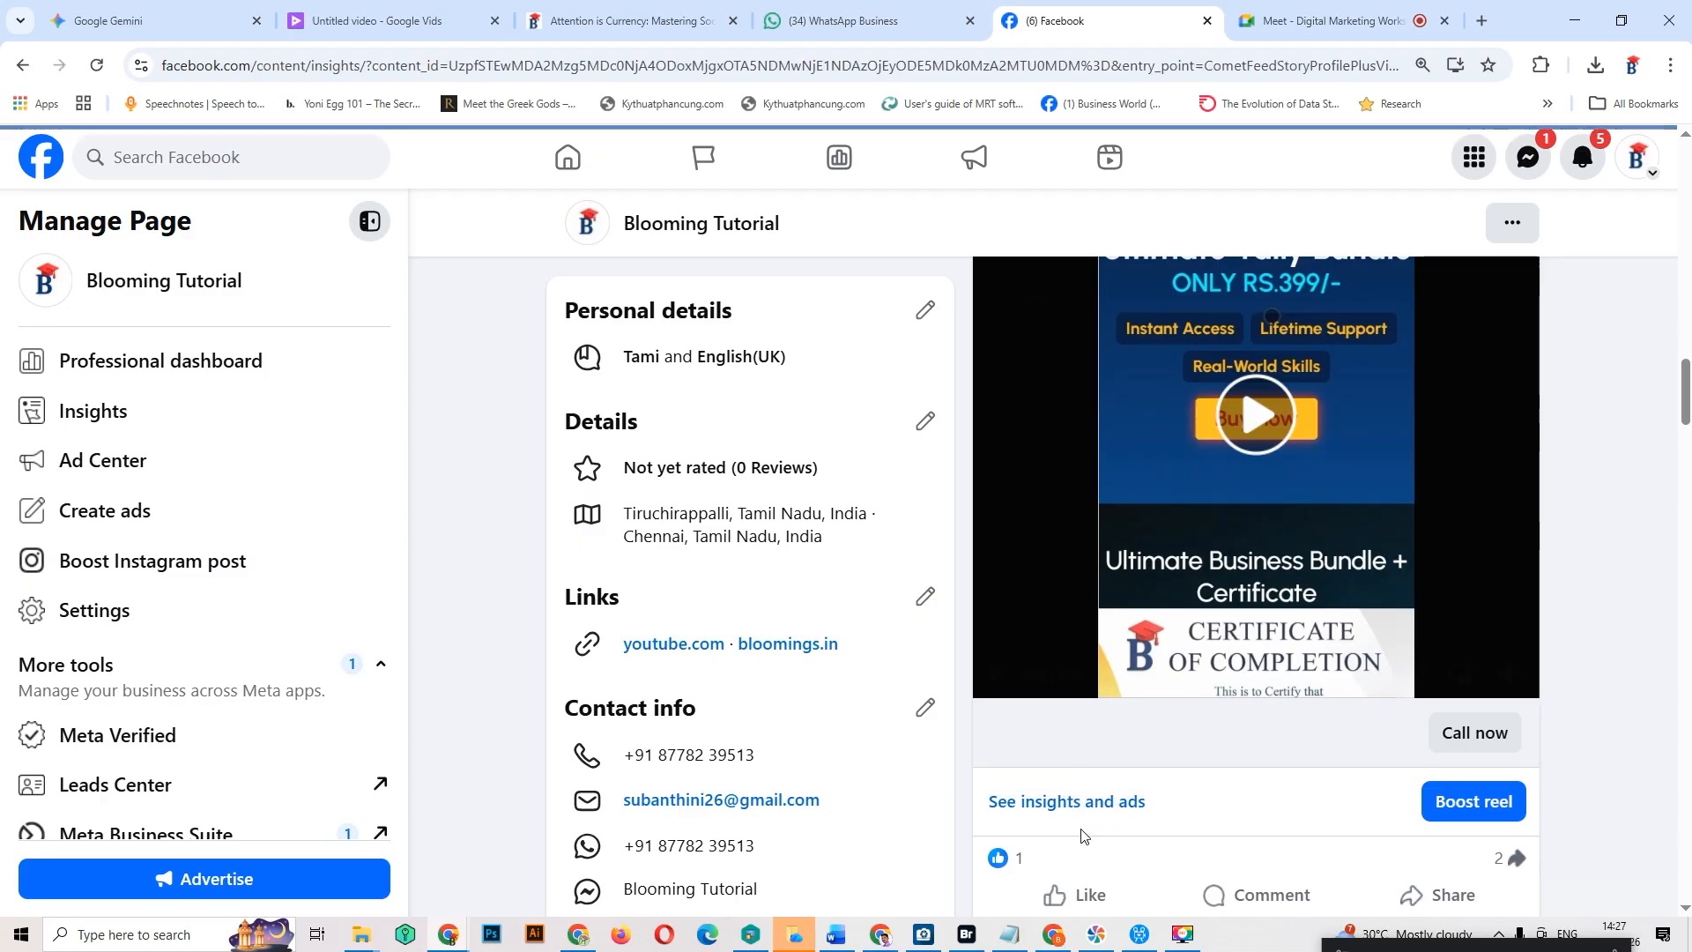
{"action": "left_click", "coordinate": [1041, 803]}
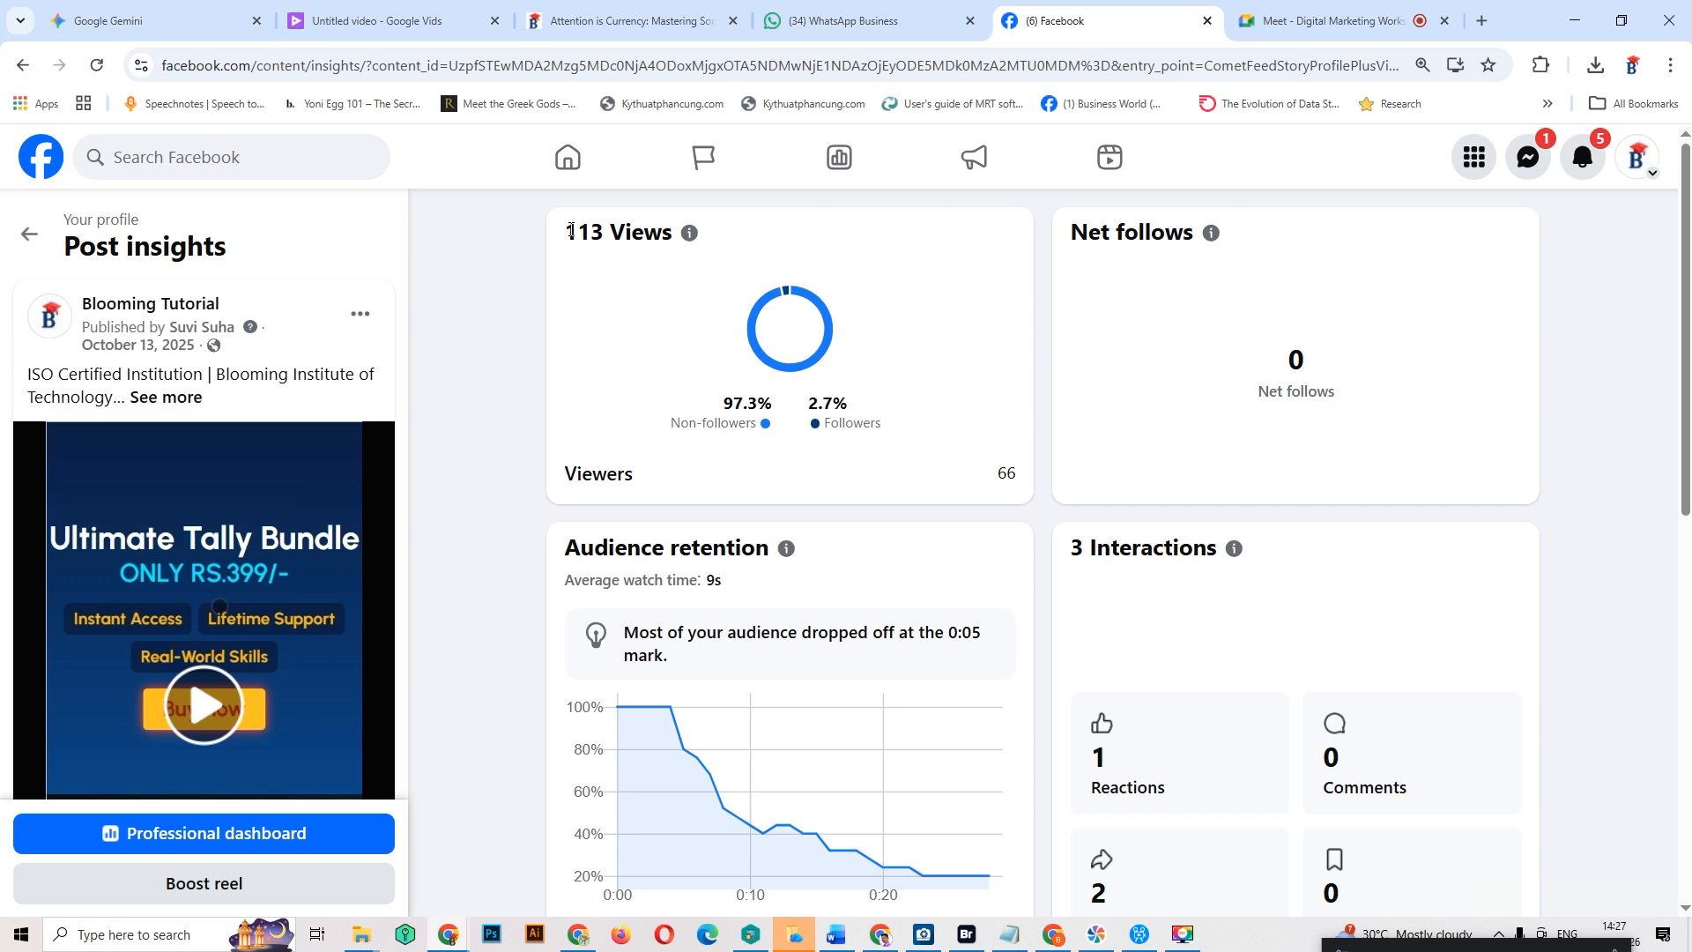
Step: Highlight the reel's view count and non-follower percentage, and review its audience retention and interactions
{"action": "left_click_drag", "start_coordinate": [566, 232], "coordinate": [646, 232]}
{"action": "left_click", "coordinate": [649, 231]}
{"action": "left_click_drag", "start_coordinate": [724, 398], "coordinate": [743, 403]}
{"action": "left_click", "coordinate": [753, 398]}
{"action": "scroll", "coordinate": [1313, 447], "scroll_direction": "down", "scroll_amount": 2}
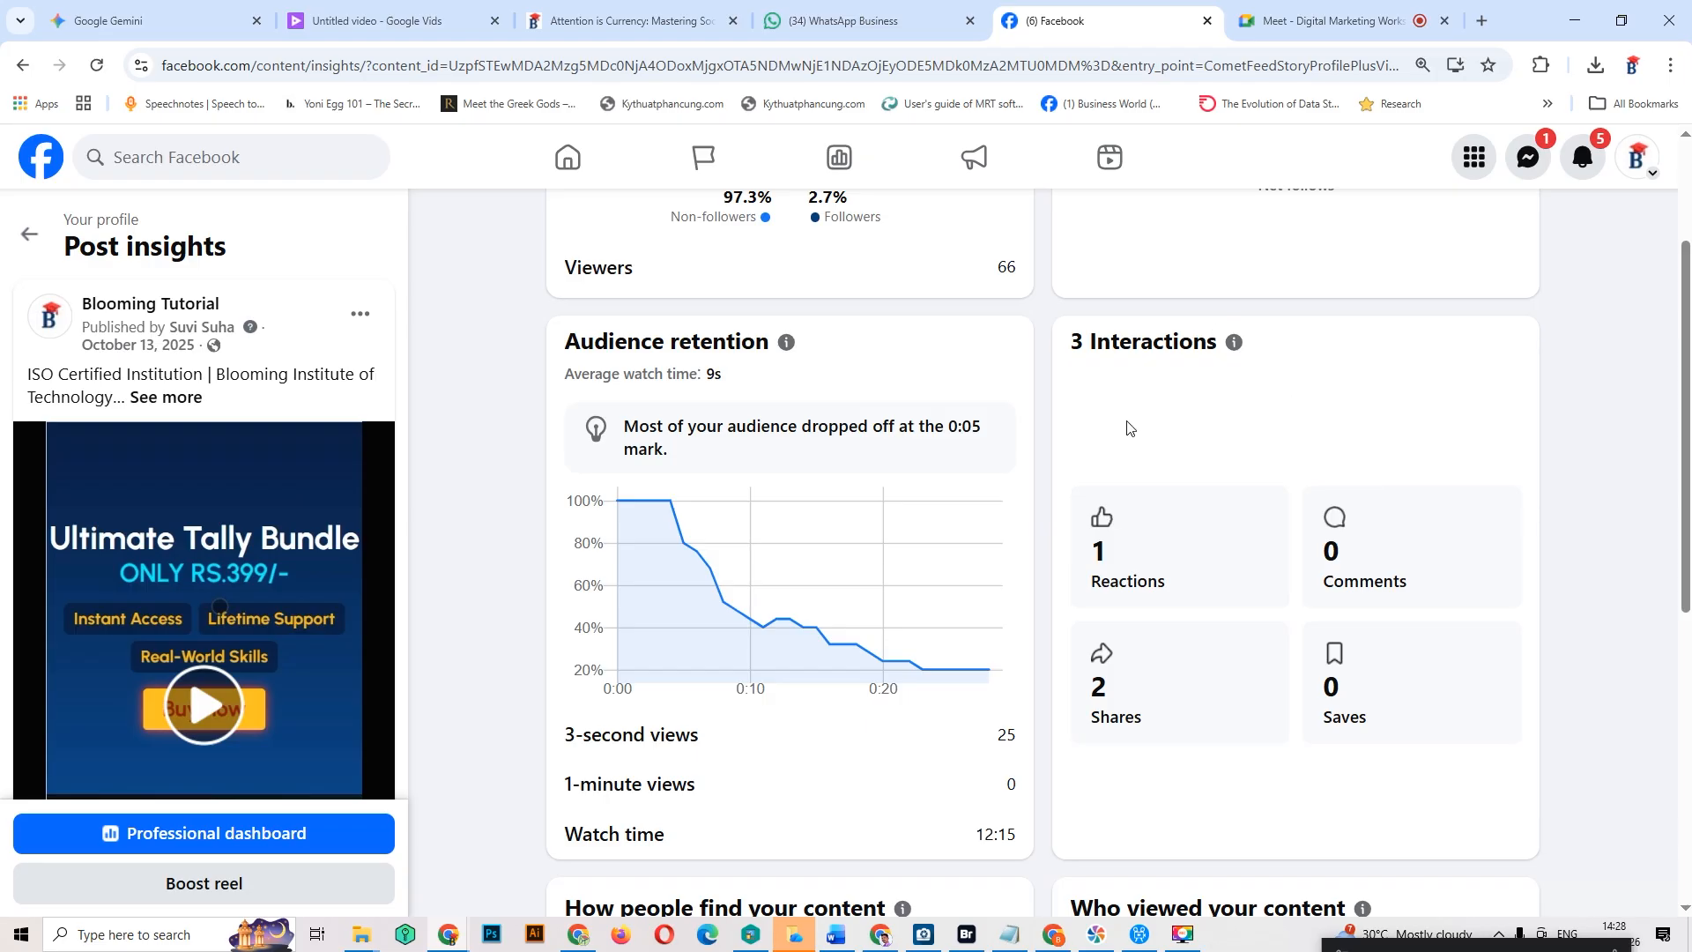
Step: Review the reel's interactions, traffic sources and viewer age breakdown, highlight its 3-second view count, and close the post insights
{"action": "scroll", "coordinate": [1120, 441], "scroll_direction": "down", "scroll_amount": 1}
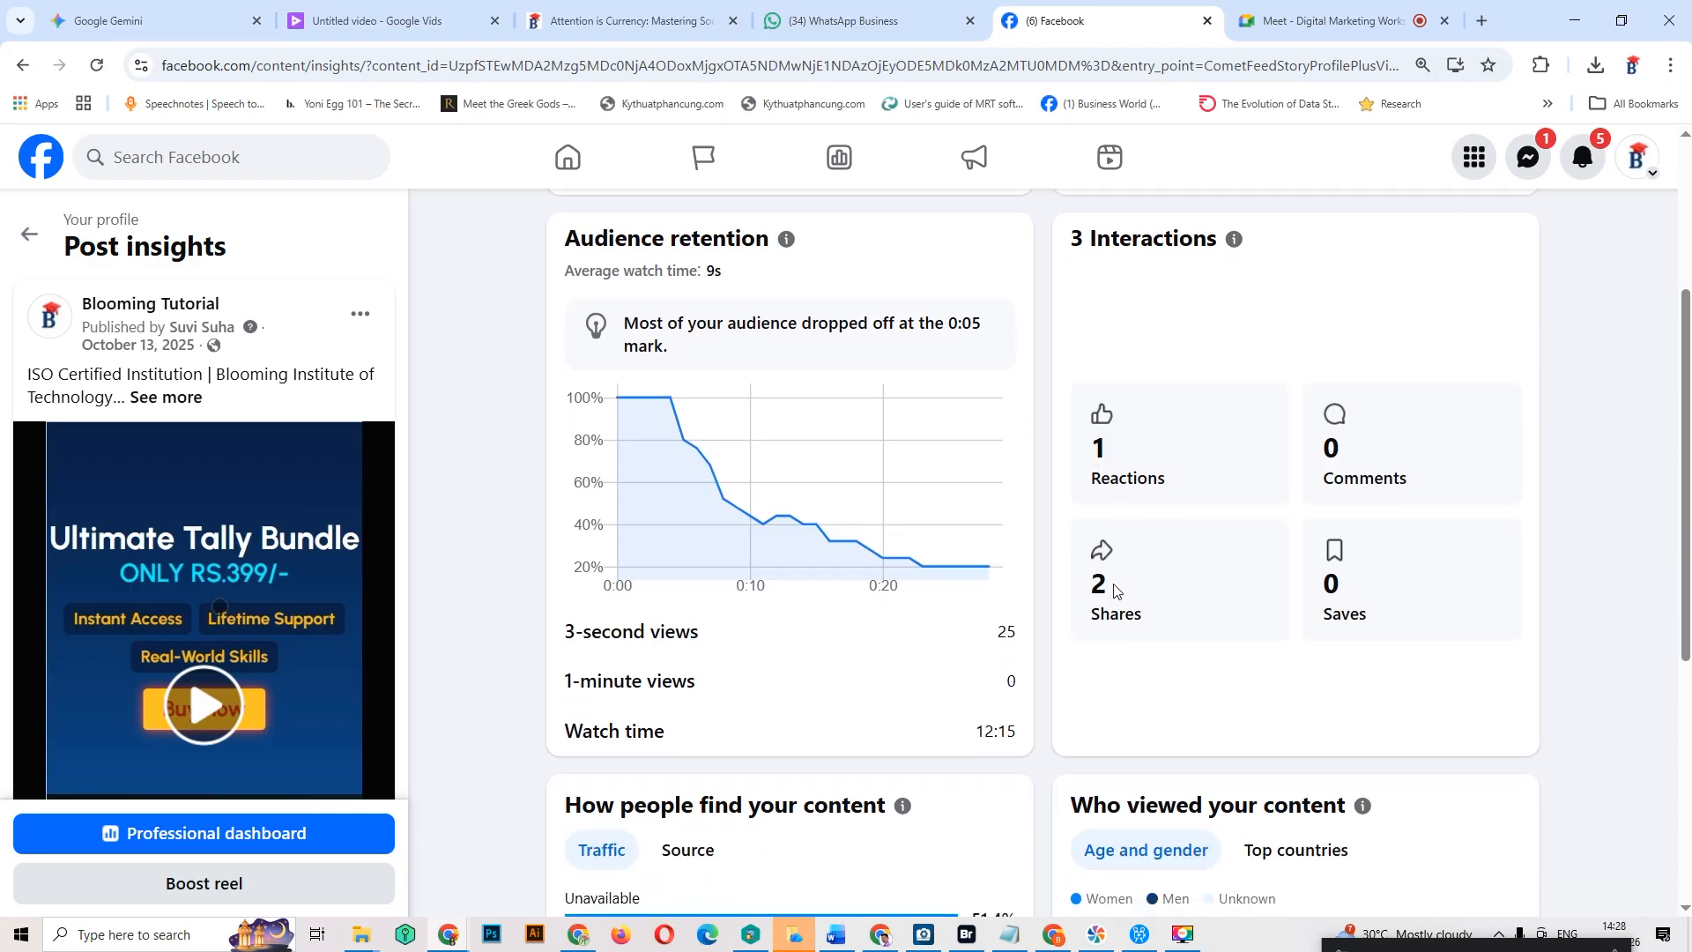
{"action": "scroll", "coordinate": [1102, 584], "scroll_direction": "down", "scroll_amount": 1}
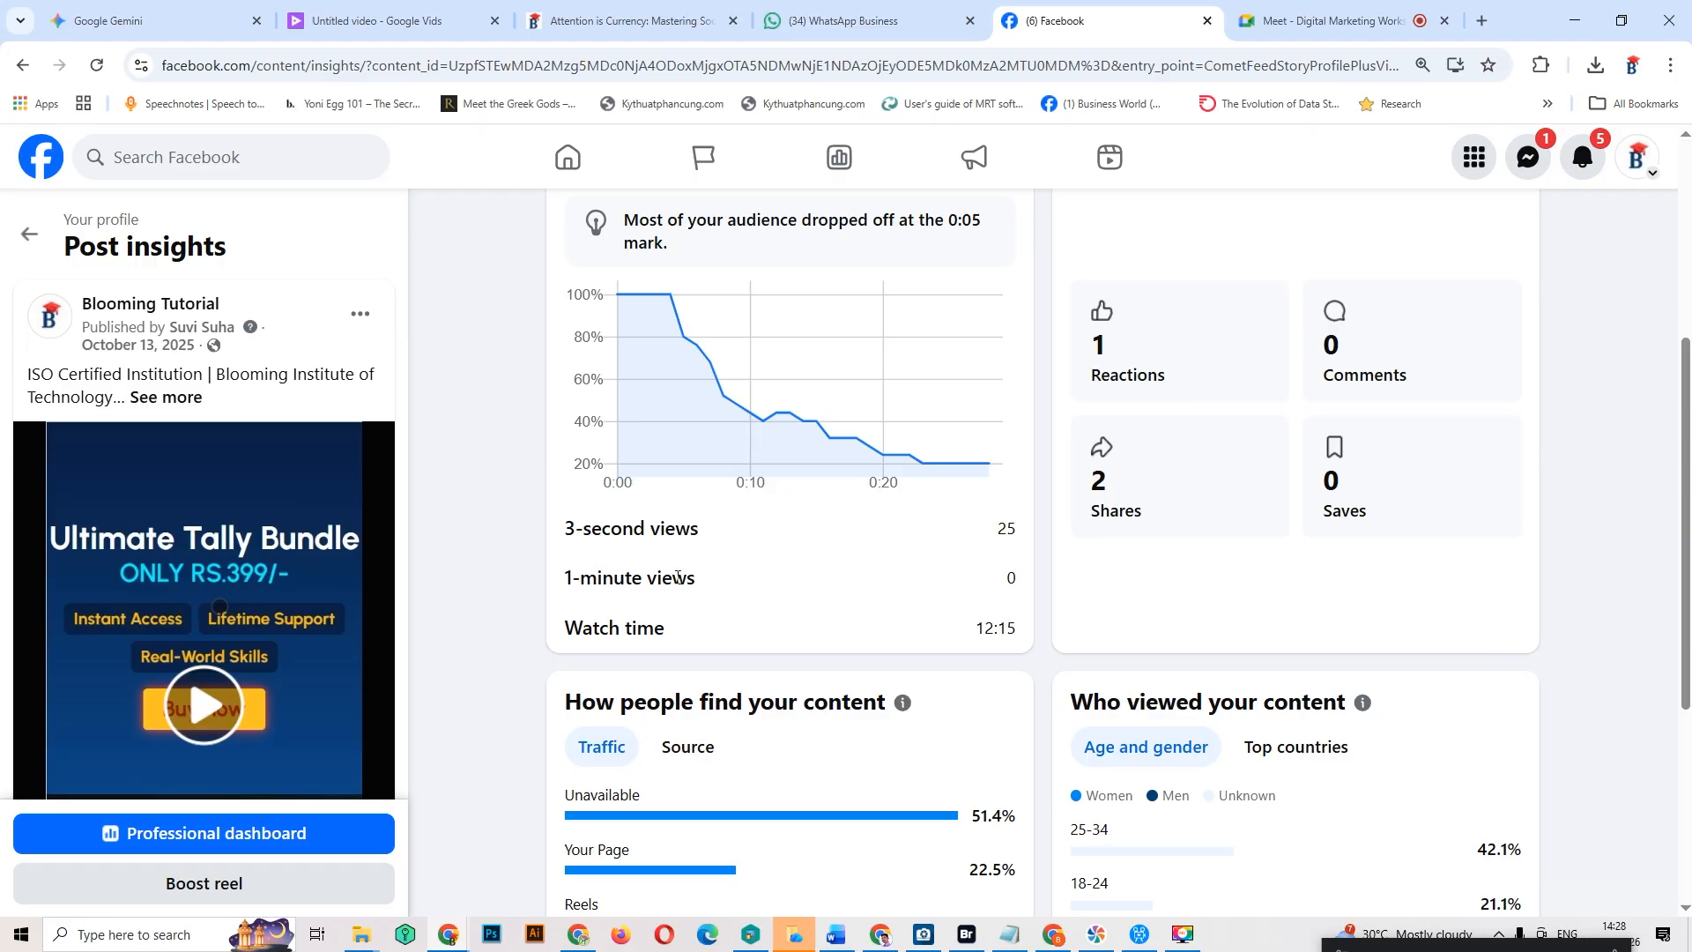
{"action": "left_click_drag", "start_coordinate": [992, 527], "coordinate": [1044, 537]}
{"action": "scroll", "coordinate": [1044, 537], "scroll_direction": "down", "scroll_amount": 2}
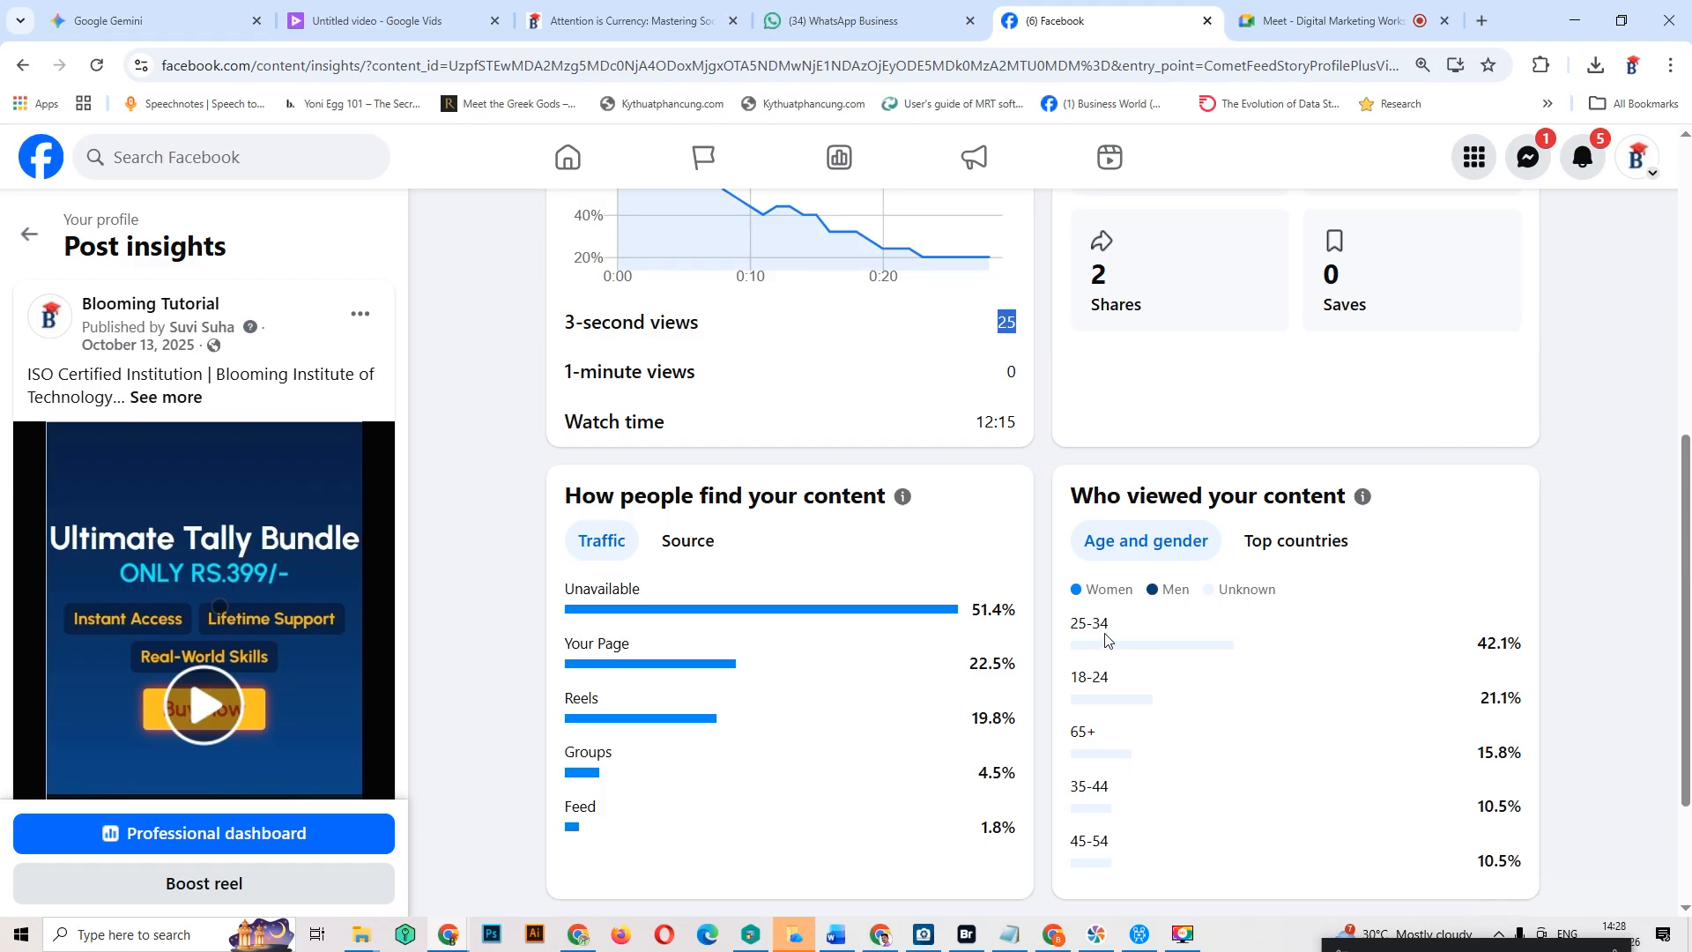
{"action": "scroll", "coordinate": [1146, 632], "scroll_direction": "down", "scroll_amount": 2}
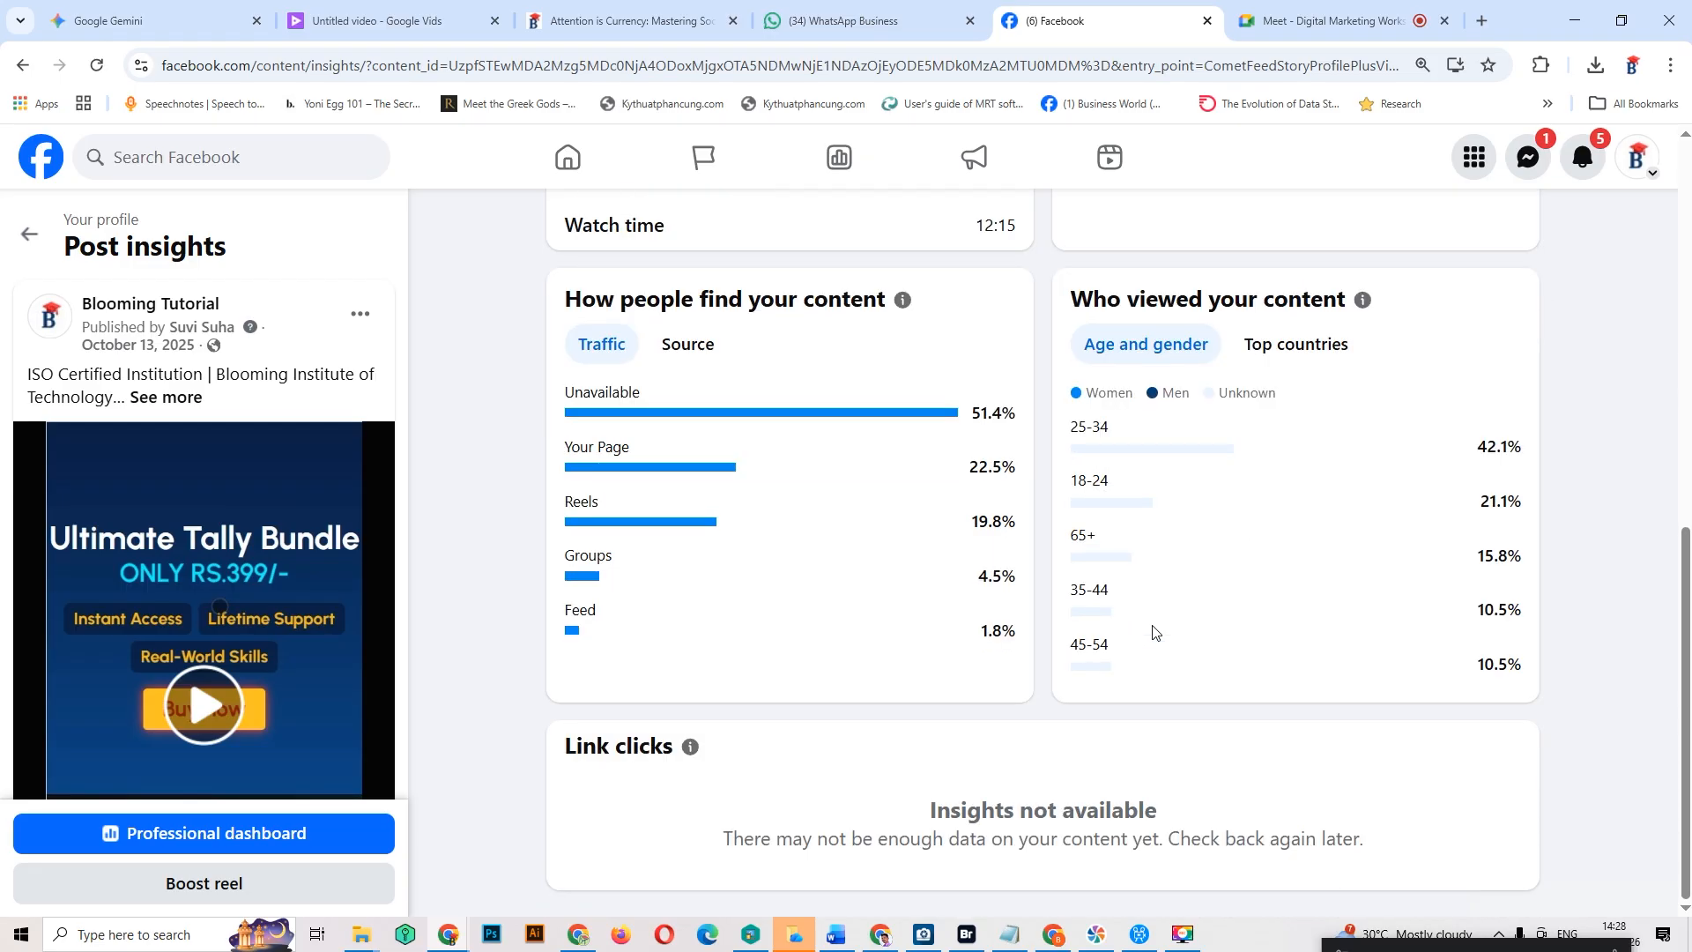
{"action": "scroll", "coordinate": [1155, 631], "scroll_direction": "up", "scroll_amount": 10}
{"action": "left_click", "coordinate": [29, 233]}
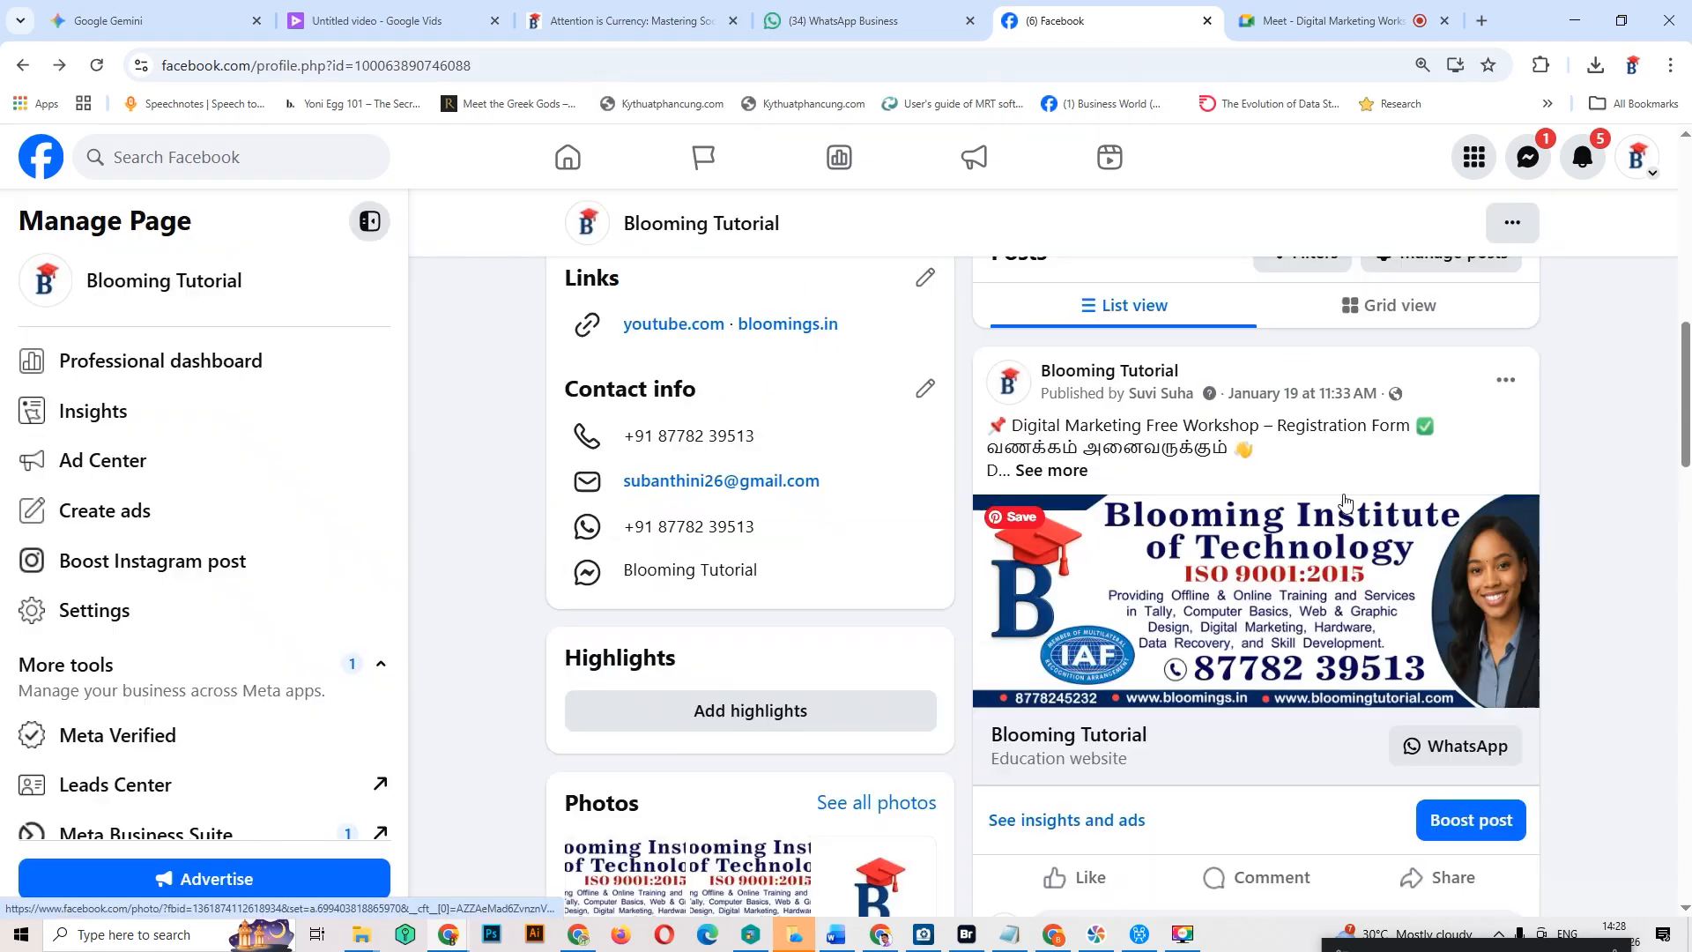
Step: Switch to the "Attention is Currency" article and review the business account benefits and the diary versus digital shop comparison
{"action": "left_click", "coordinate": [357, 17]}
{"action": "left_click", "coordinate": [615, 13]}
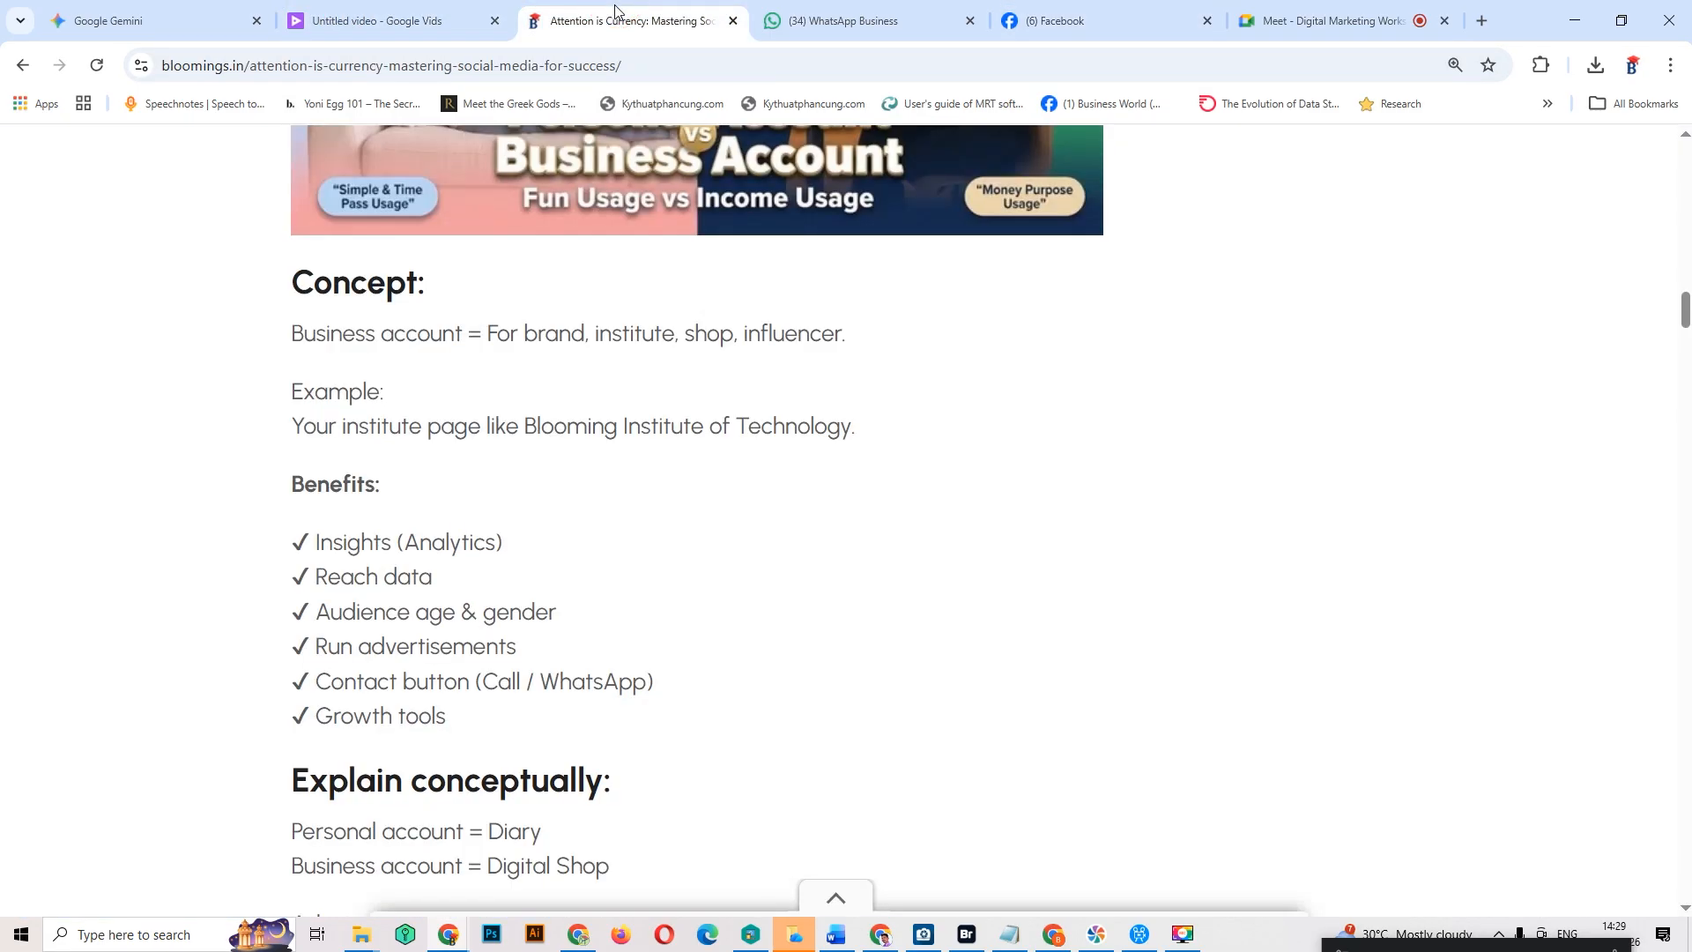
{"action": "scroll", "coordinate": [840, 529], "scroll_direction": "down", "scroll_amount": 3}
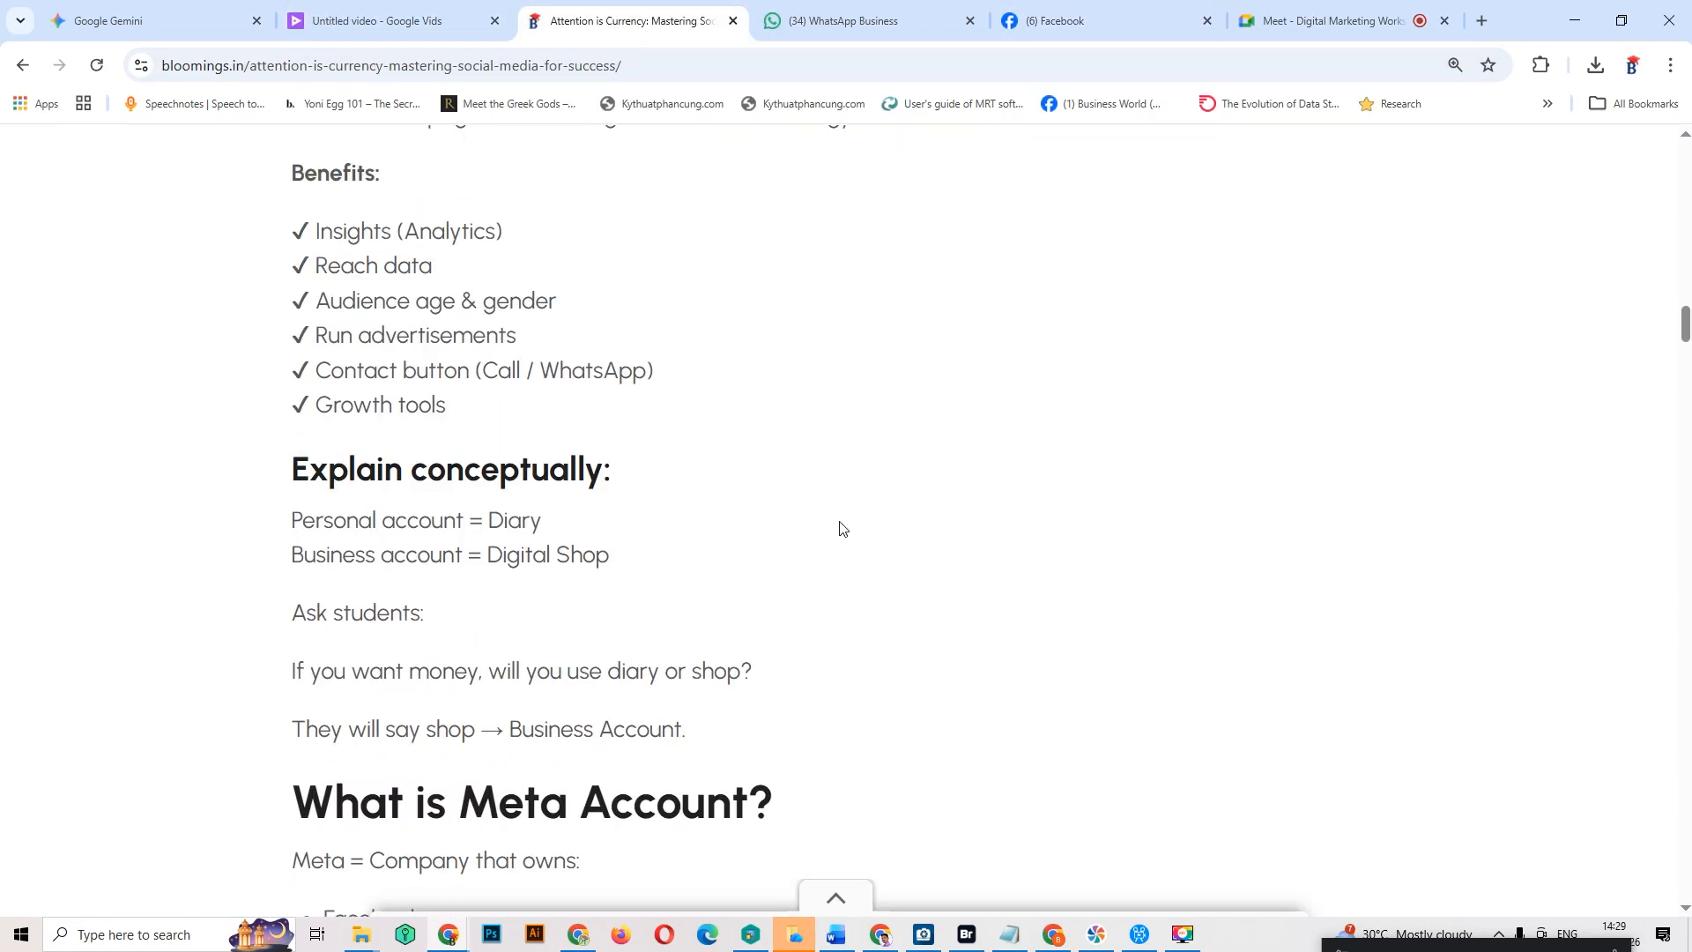
{"action": "scroll", "coordinate": [840, 529], "scroll_direction": "down", "scroll_amount": 2}
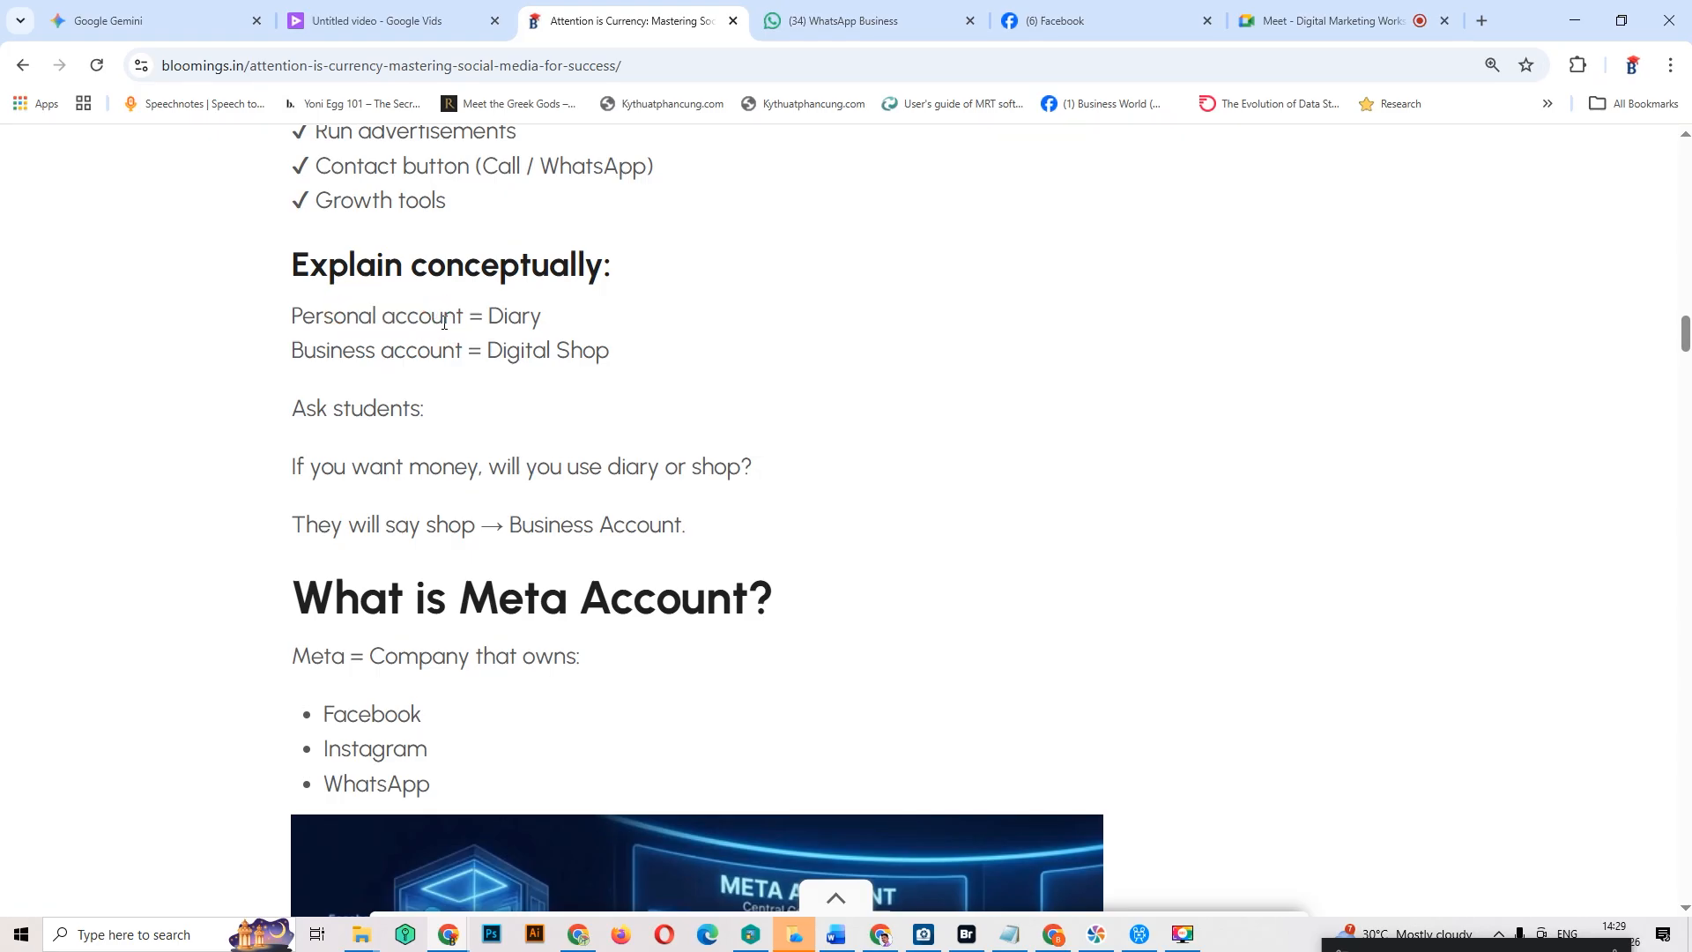
{"action": "left_click_drag", "start_coordinate": [424, 356], "coordinate": [456, 354]}
{"action": "left_click", "coordinate": [520, 350]}
{"action": "scroll", "coordinate": [1208, 339], "scroll_direction": "down", "scroll_amount": 2}
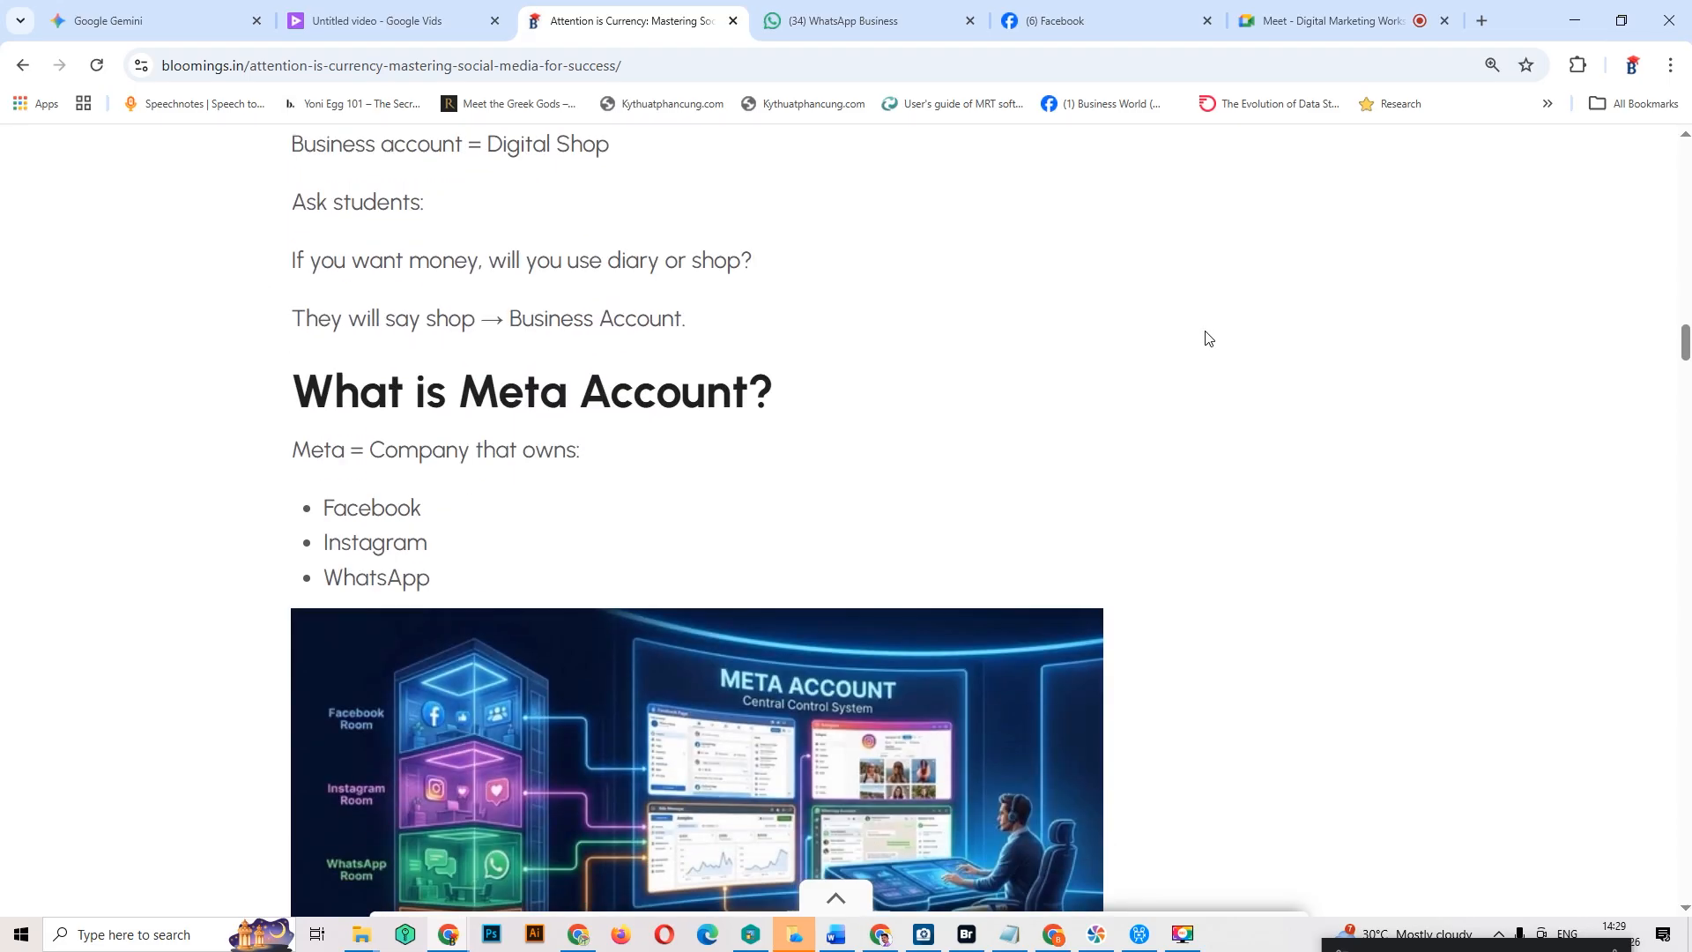
Step: Enlarge the article to 150%, view the Meta Account diagram, and highlight "Meta Account" in the "What is Meta Account?" heading
{"action": "key", "text": "ctrl+plus"}
{"action": "key", "text": "ctrl+plus"}
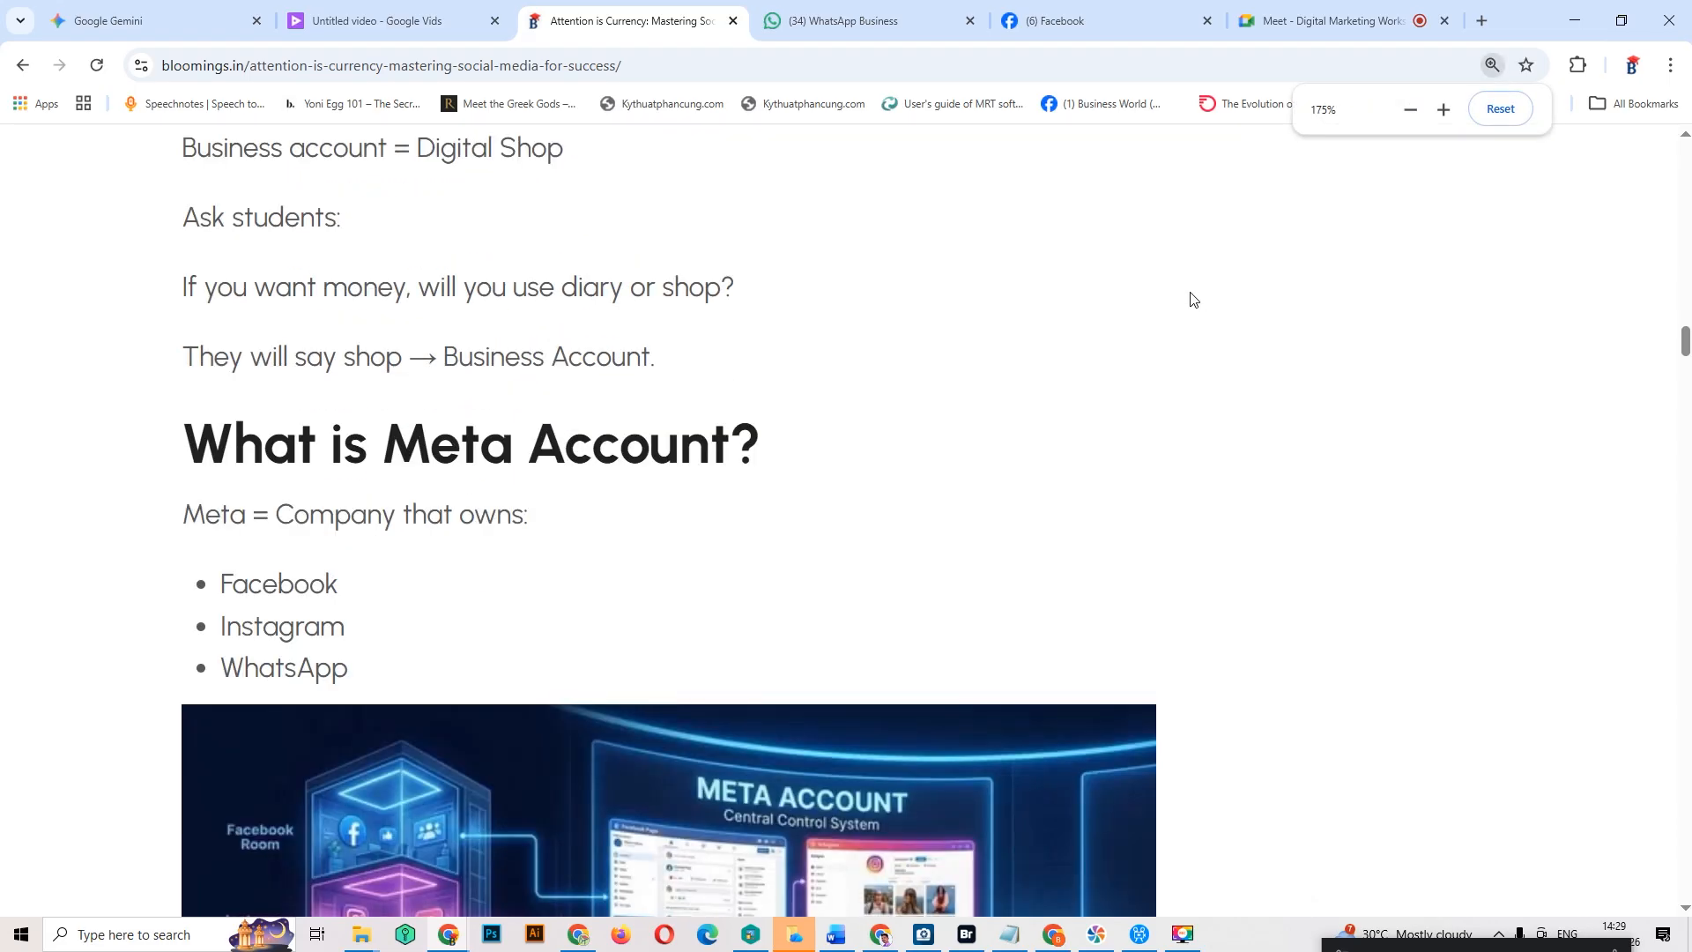
{"action": "scroll", "coordinate": [1193, 299], "scroll_direction": "down", "scroll_amount": 3}
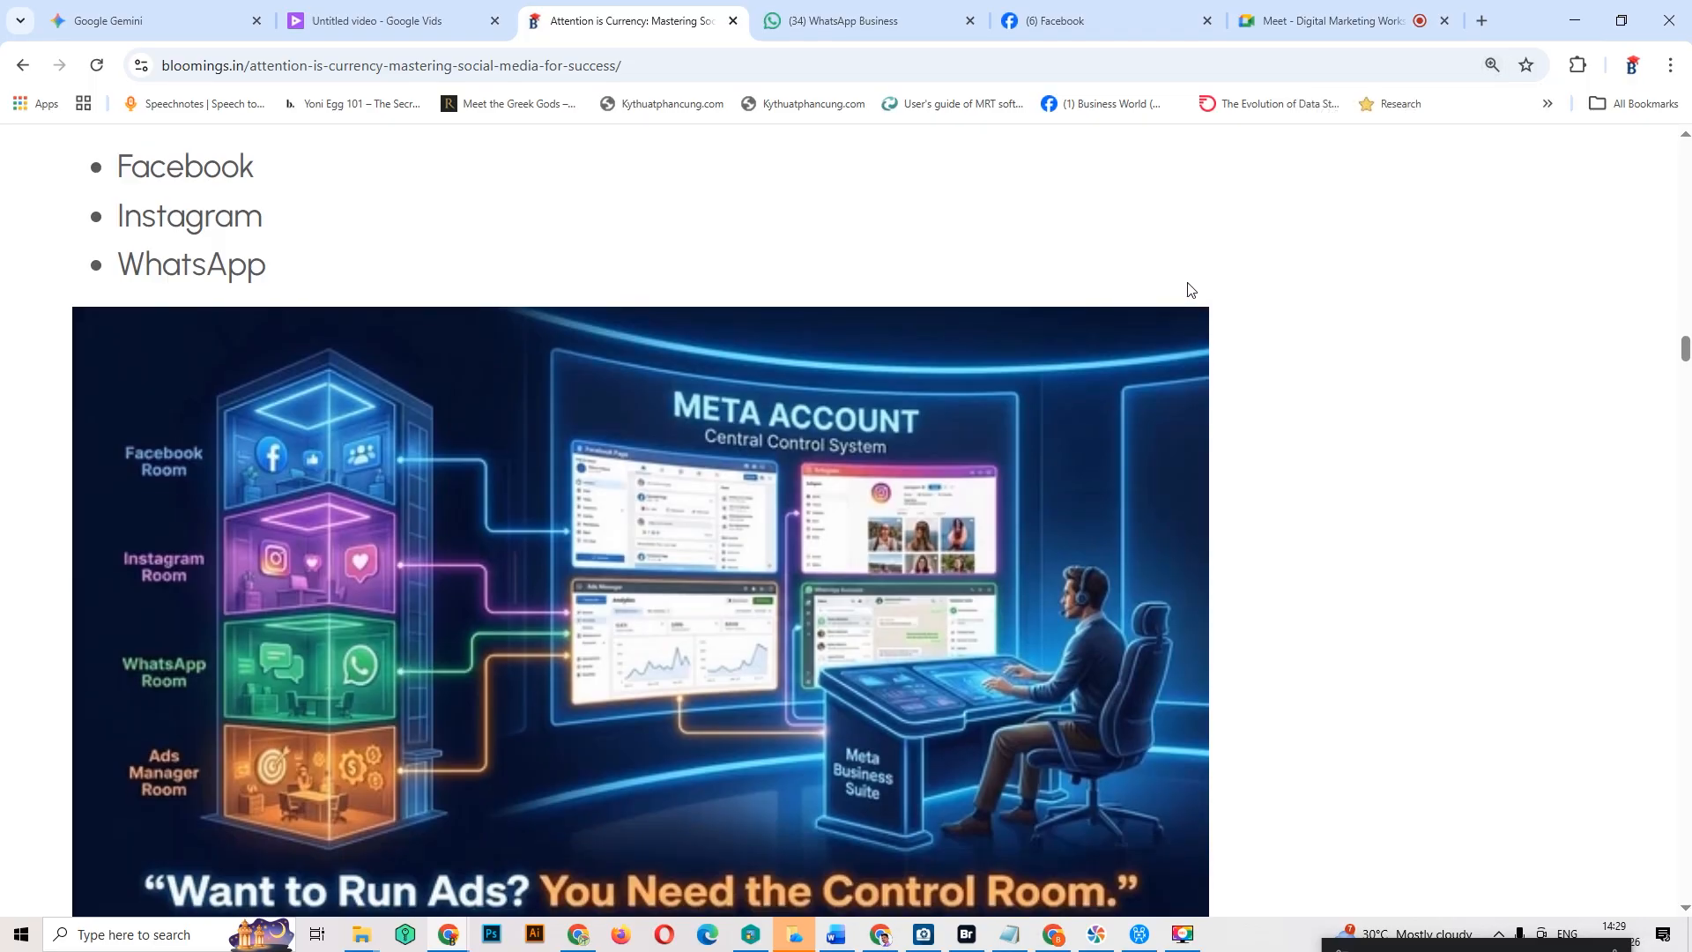
{"action": "key", "text": "ctrl+minus"}
{"action": "scroll", "coordinate": [1188, 284], "scroll_direction": "down", "scroll_amount": 1}
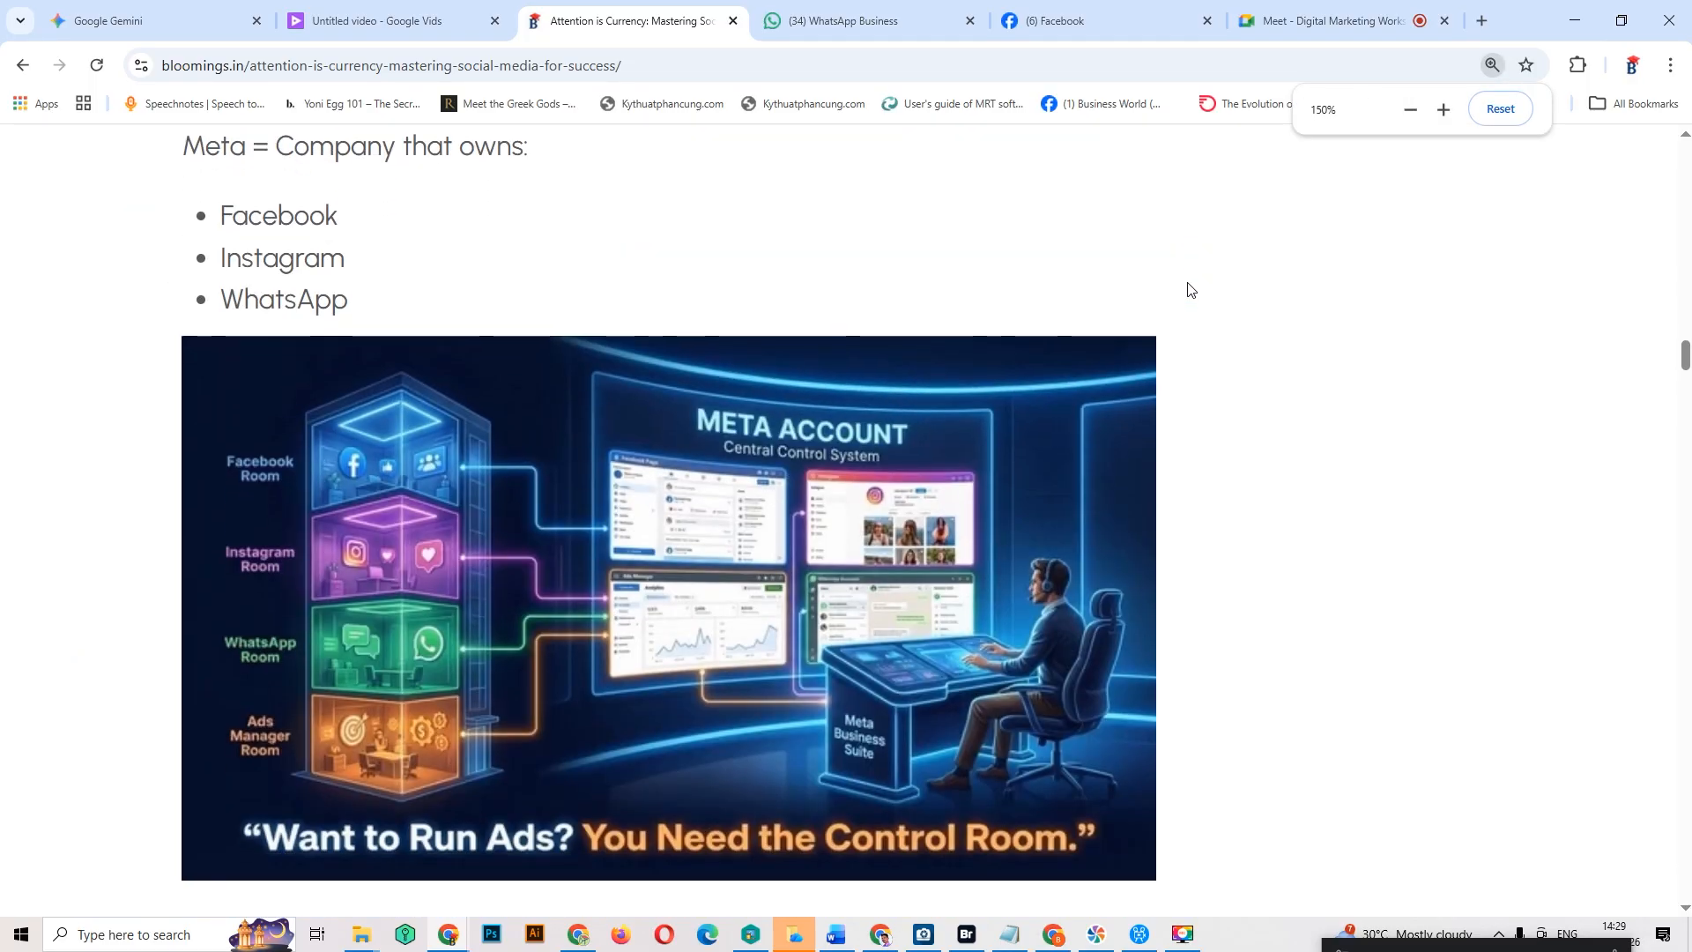
{"action": "scroll", "coordinate": [1188, 281], "scroll_direction": "up", "scroll_amount": 2}
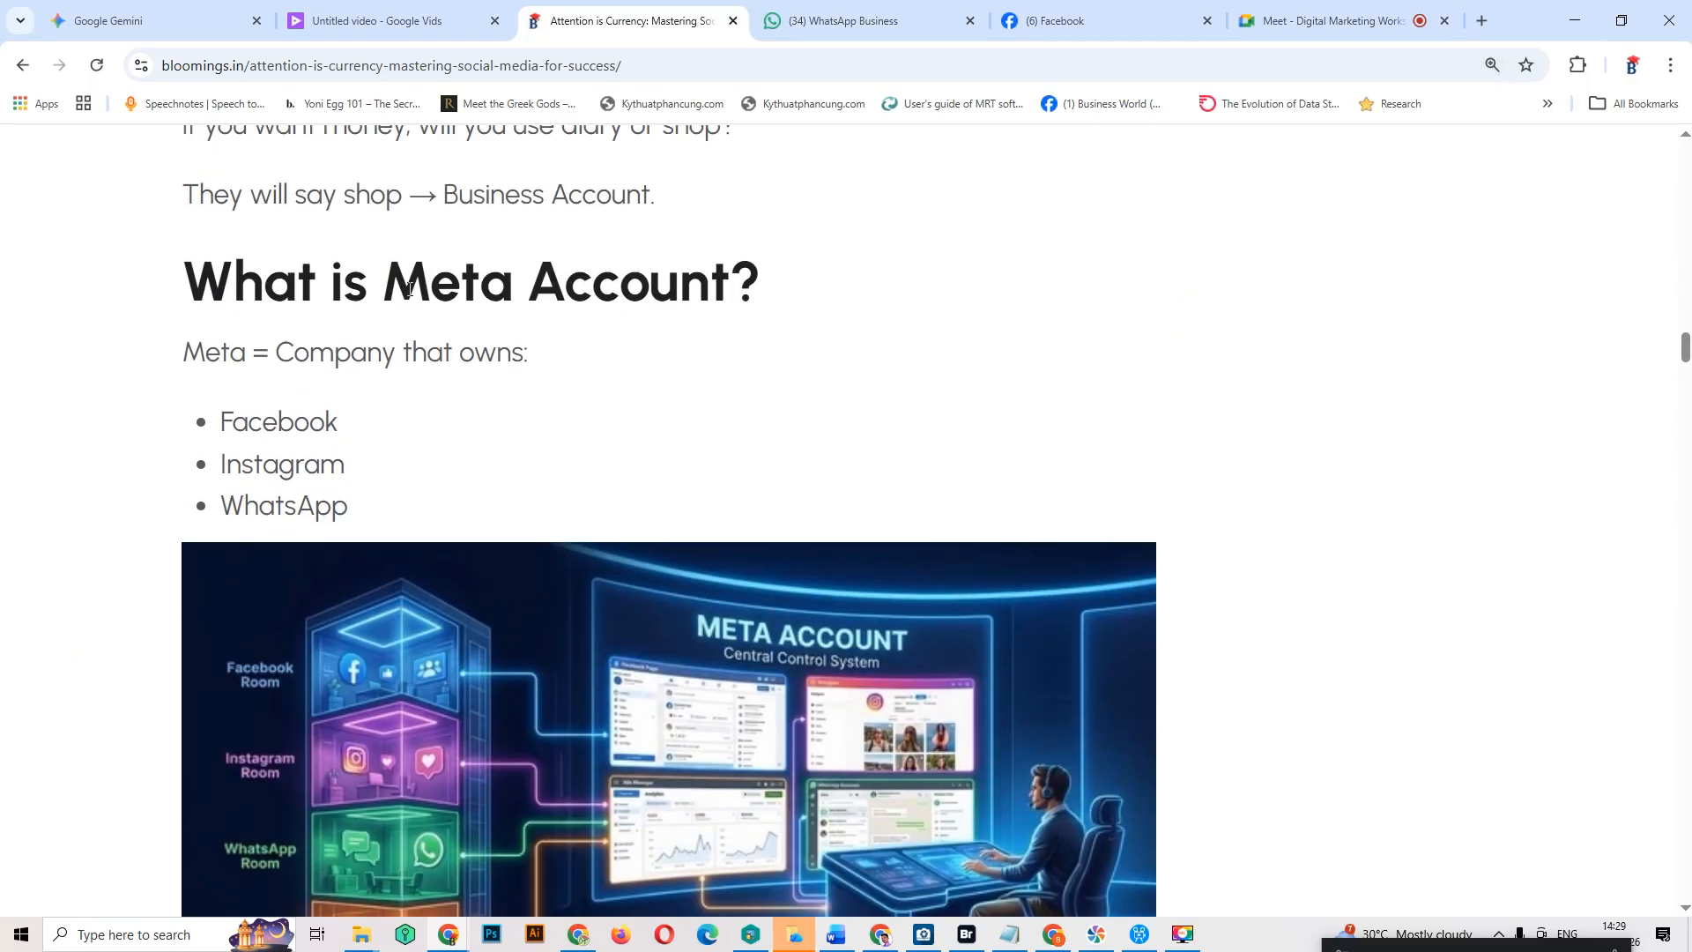
{"action": "left_click_drag", "start_coordinate": [382, 284], "coordinate": [714, 287]}
{"action": "left_click", "coordinate": [729, 298]}
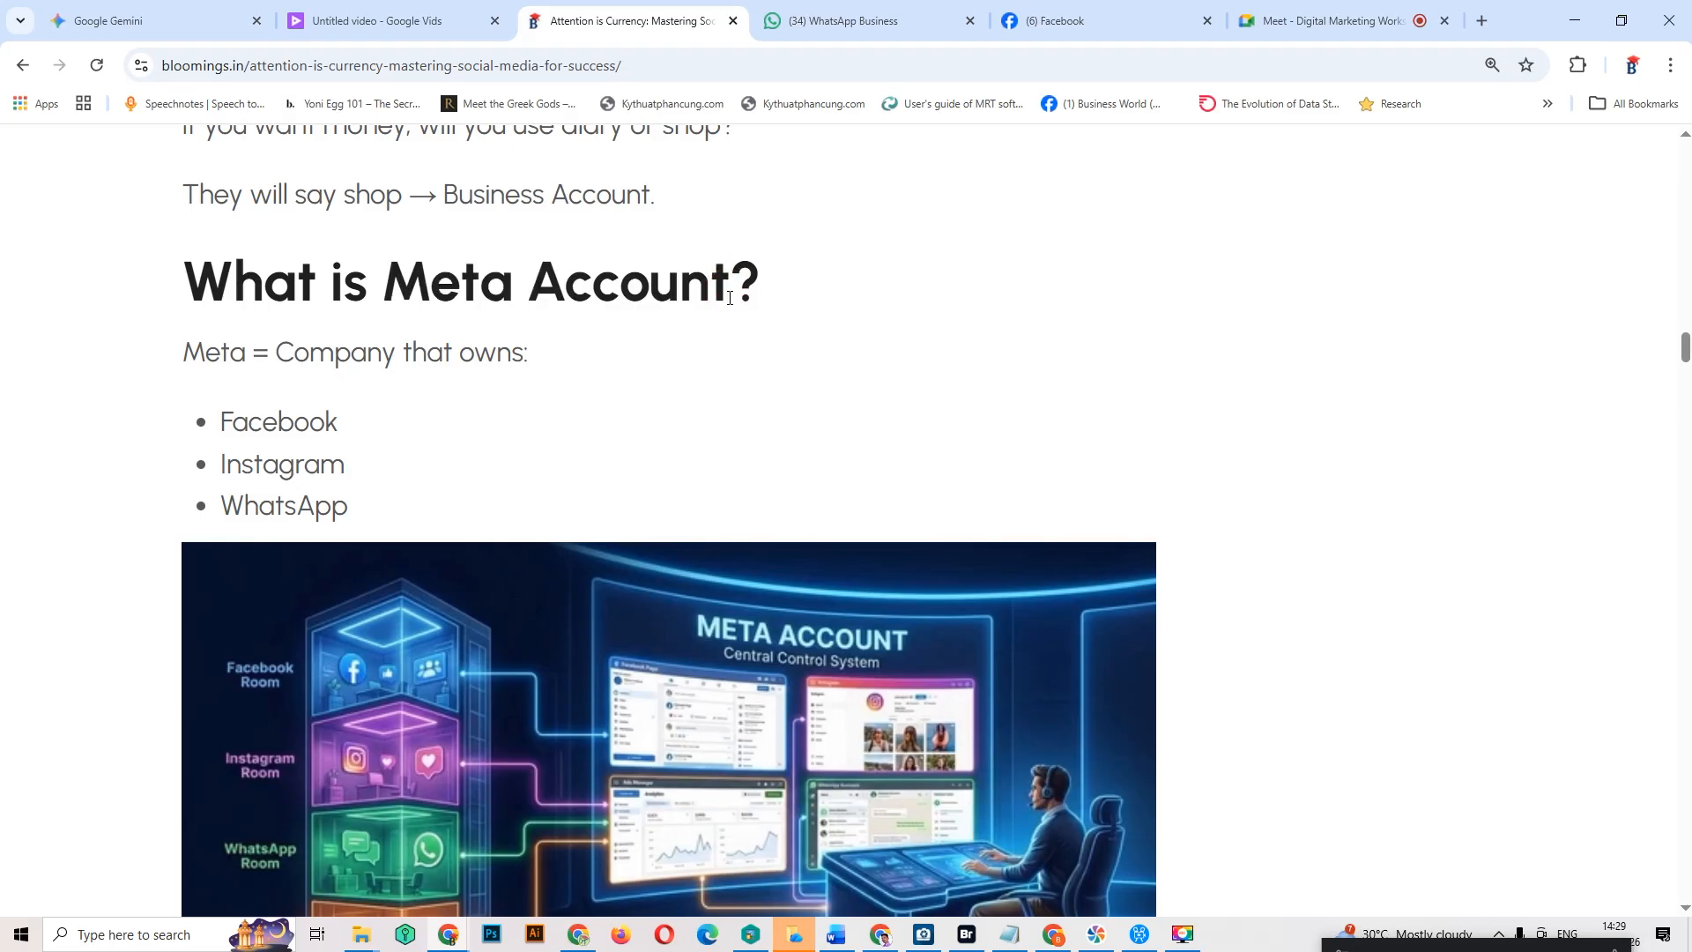
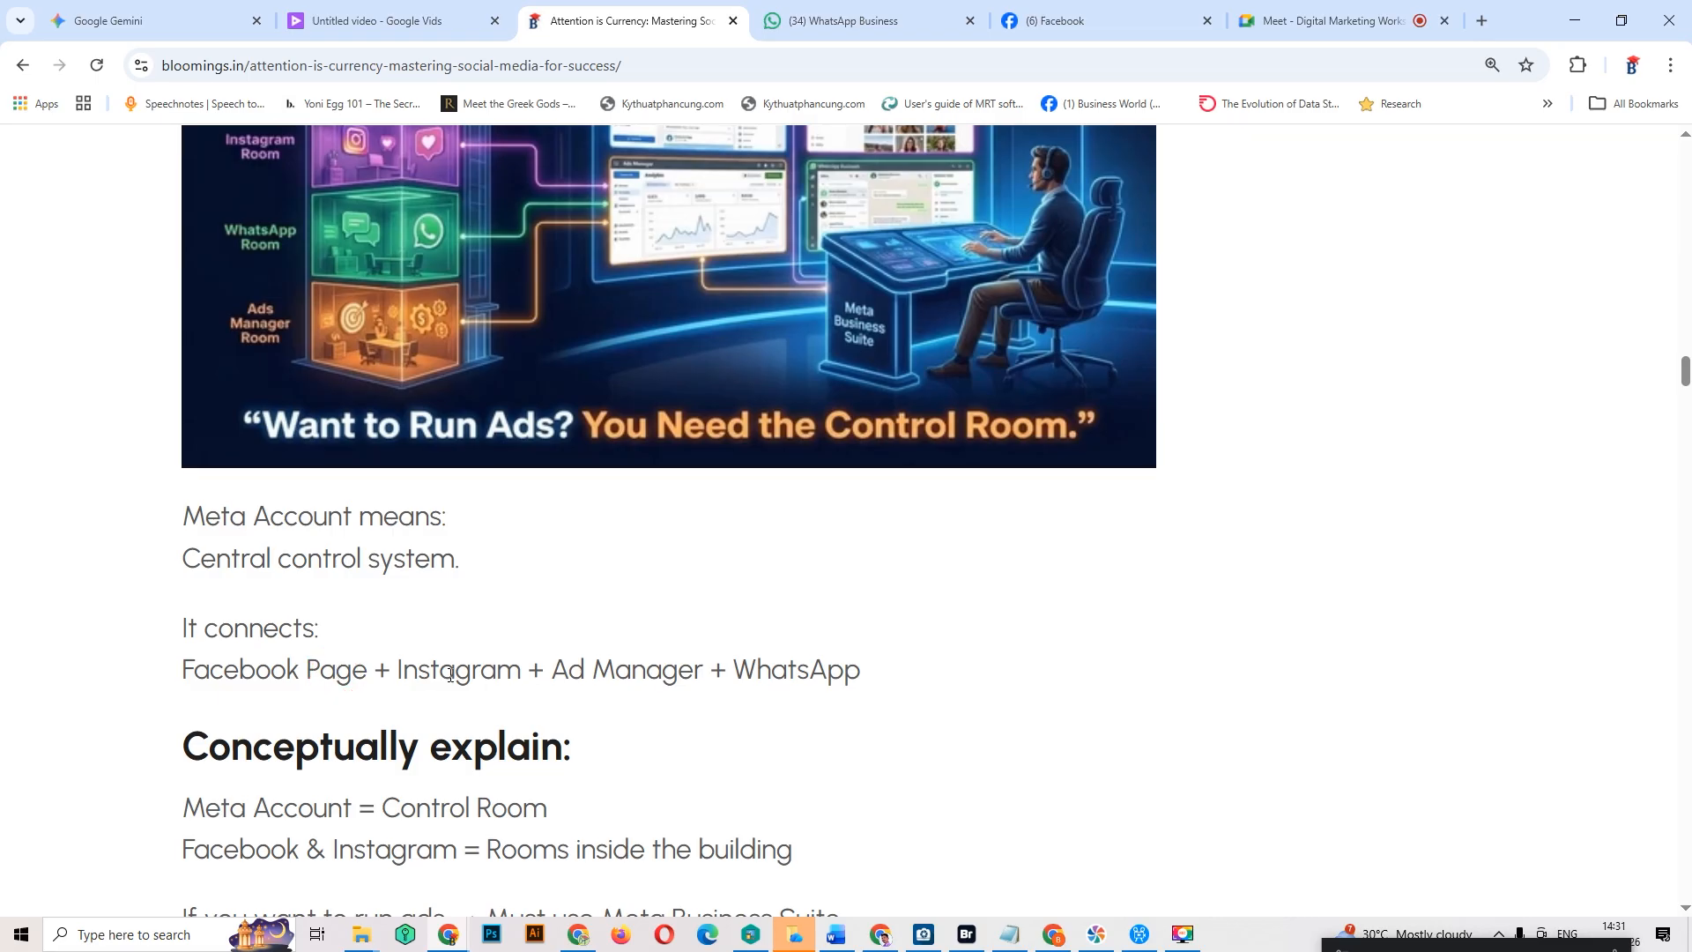
Step: Highlight the platforms that the Meta Account connects in the article's "It connects" lines
{"action": "left_click_drag", "start_coordinate": [438, 670], "coordinate": [498, 669]}
{"action": "left_click_drag", "start_coordinate": [613, 673], "coordinate": [711, 673]}
{"action": "left_click", "coordinate": [775, 670]}
{"action": "left_click_drag", "start_coordinate": [873, 670], "coordinate": [182, 631]}
{"action": "left_click", "coordinate": [181, 632]}
Step: Review the "Conceptually explain" section, highlighting the control room comparison and the line about running ads through Meta Business Suite
{"action": "scroll", "coordinate": [309, 566], "scroll_direction": "down", "scroll_amount": 2}
{"action": "left_click_drag", "start_coordinate": [389, 599], "coordinate": [629, 639]}
{"action": "left_click", "coordinate": [630, 639]}
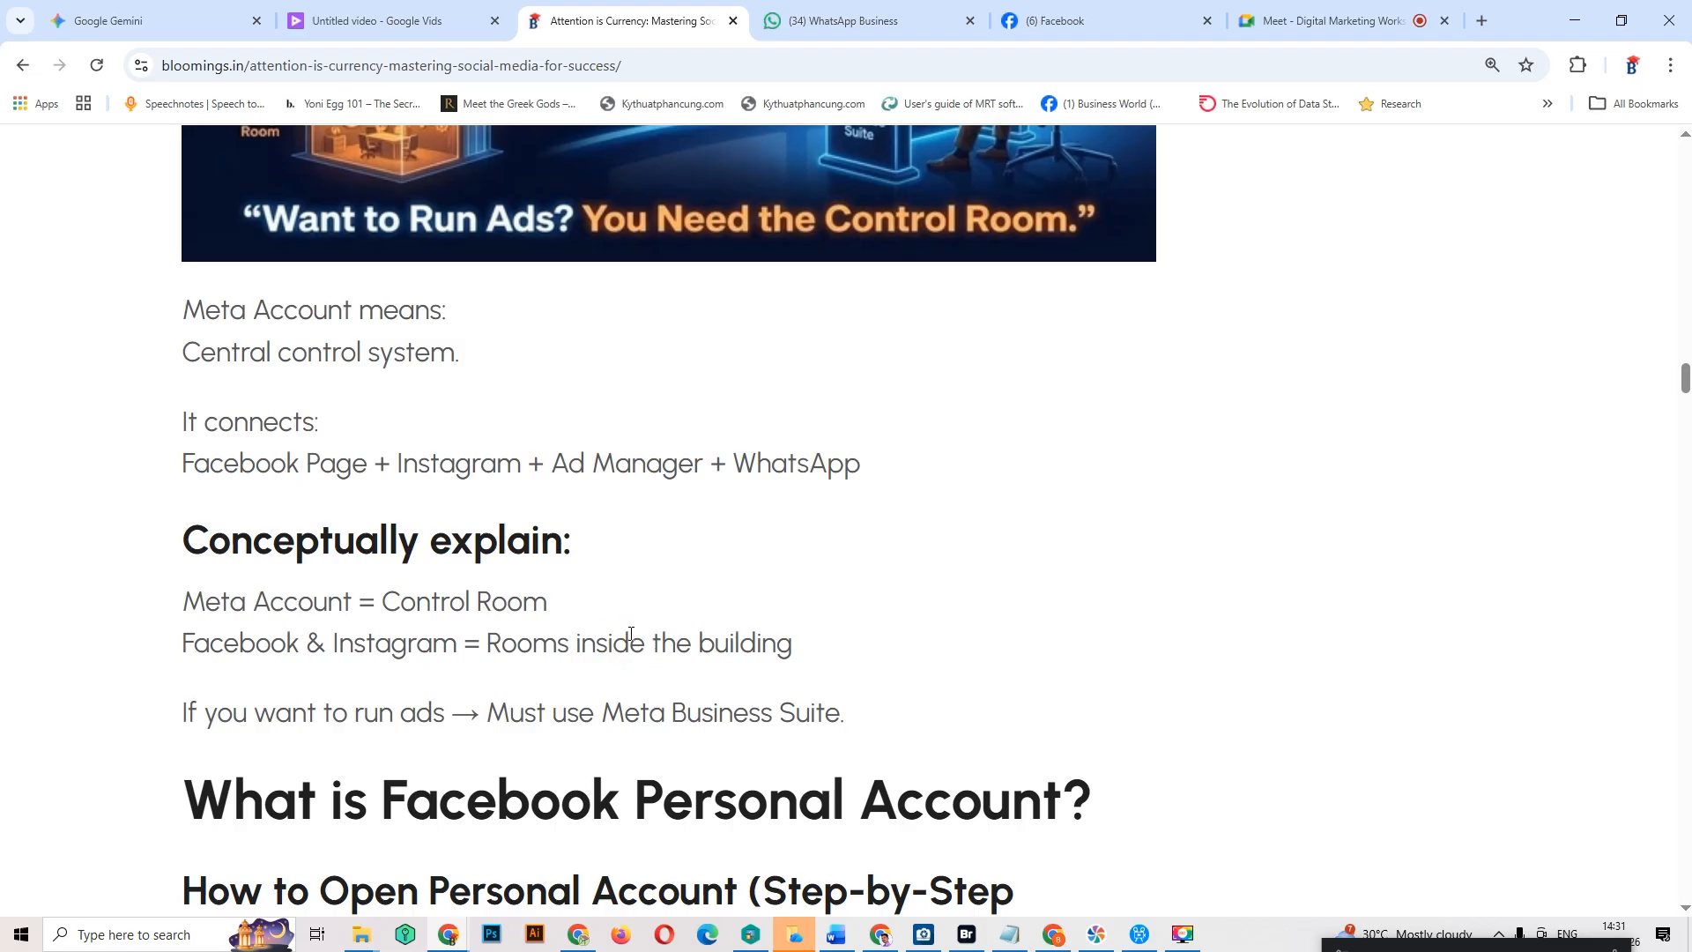
{"action": "scroll", "coordinate": [367, 604], "scroll_direction": "down", "scroll_amount": 1}
{"action": "left_click_drag", "start_coordinate": [399, 608], "coordinate": [424, 606]}
{"action": "left_click", "coordinate": [447, 621]}
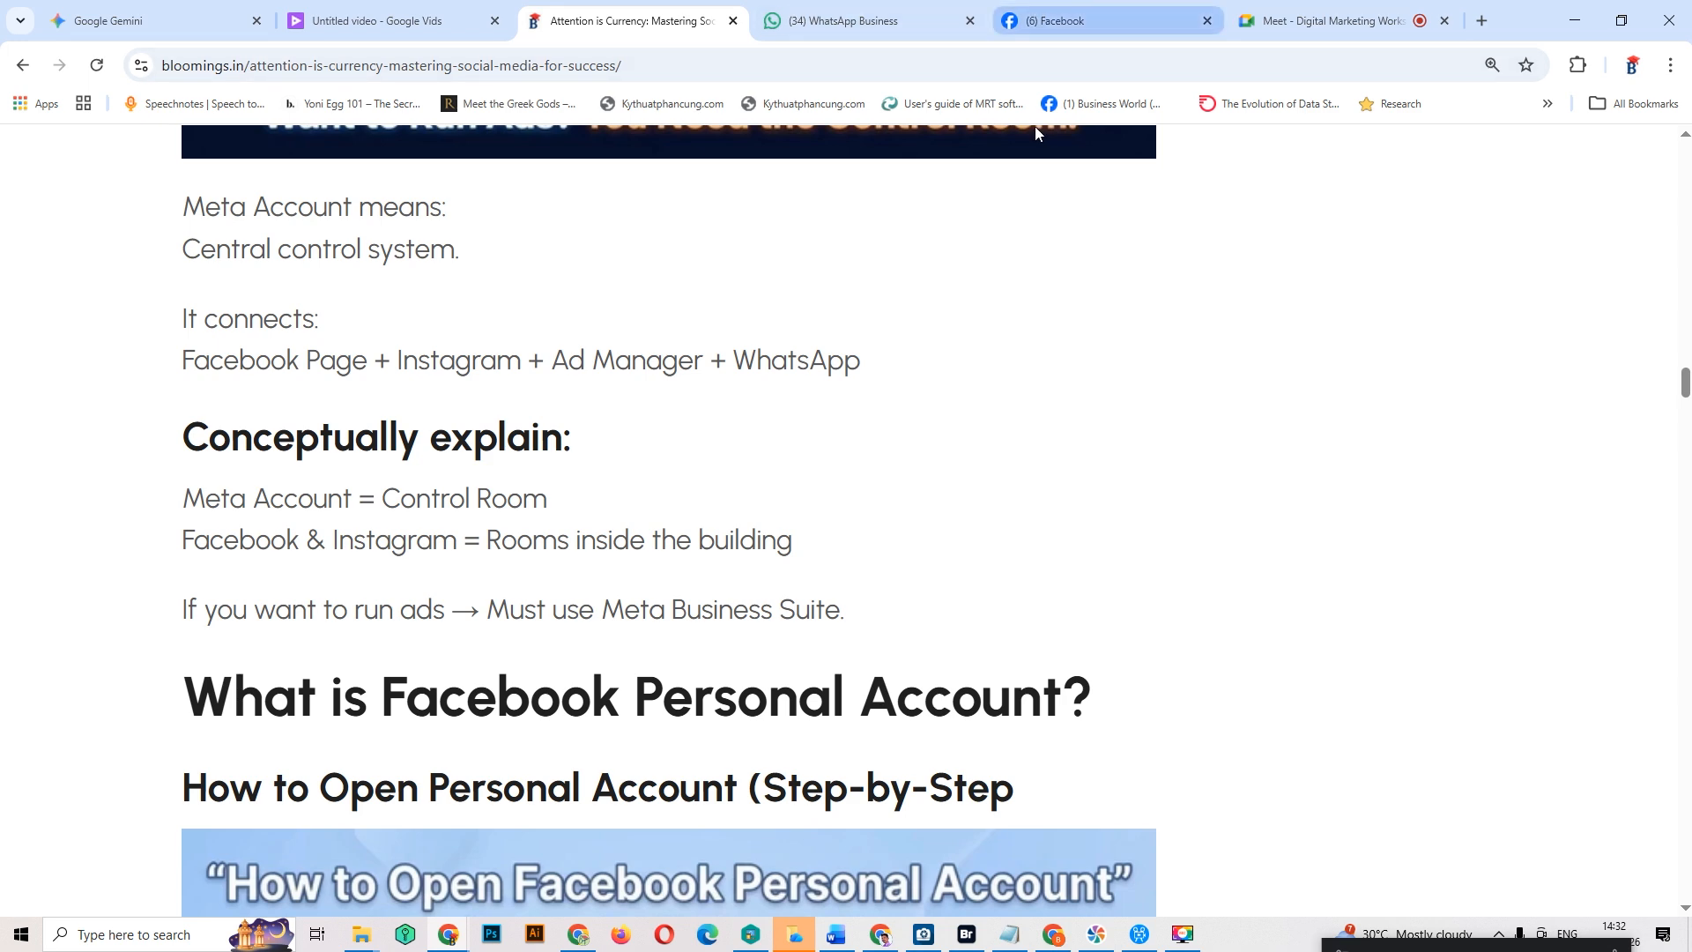
Step: Find the GST Rate Calculator post on the Blooming Tutorial page, open its Boost post setup, and leave without publishing
{"action": "left_click", "coordinate": [1057, 20]}
{"action": "scroll", "coordinate": [1379, 613], "scroll_direction": "down", "scroll_amount": 10}
{"action": "scroll", "coordinate": [1401, 556], "scroll_direction": "down", "scroll_amount": 3}
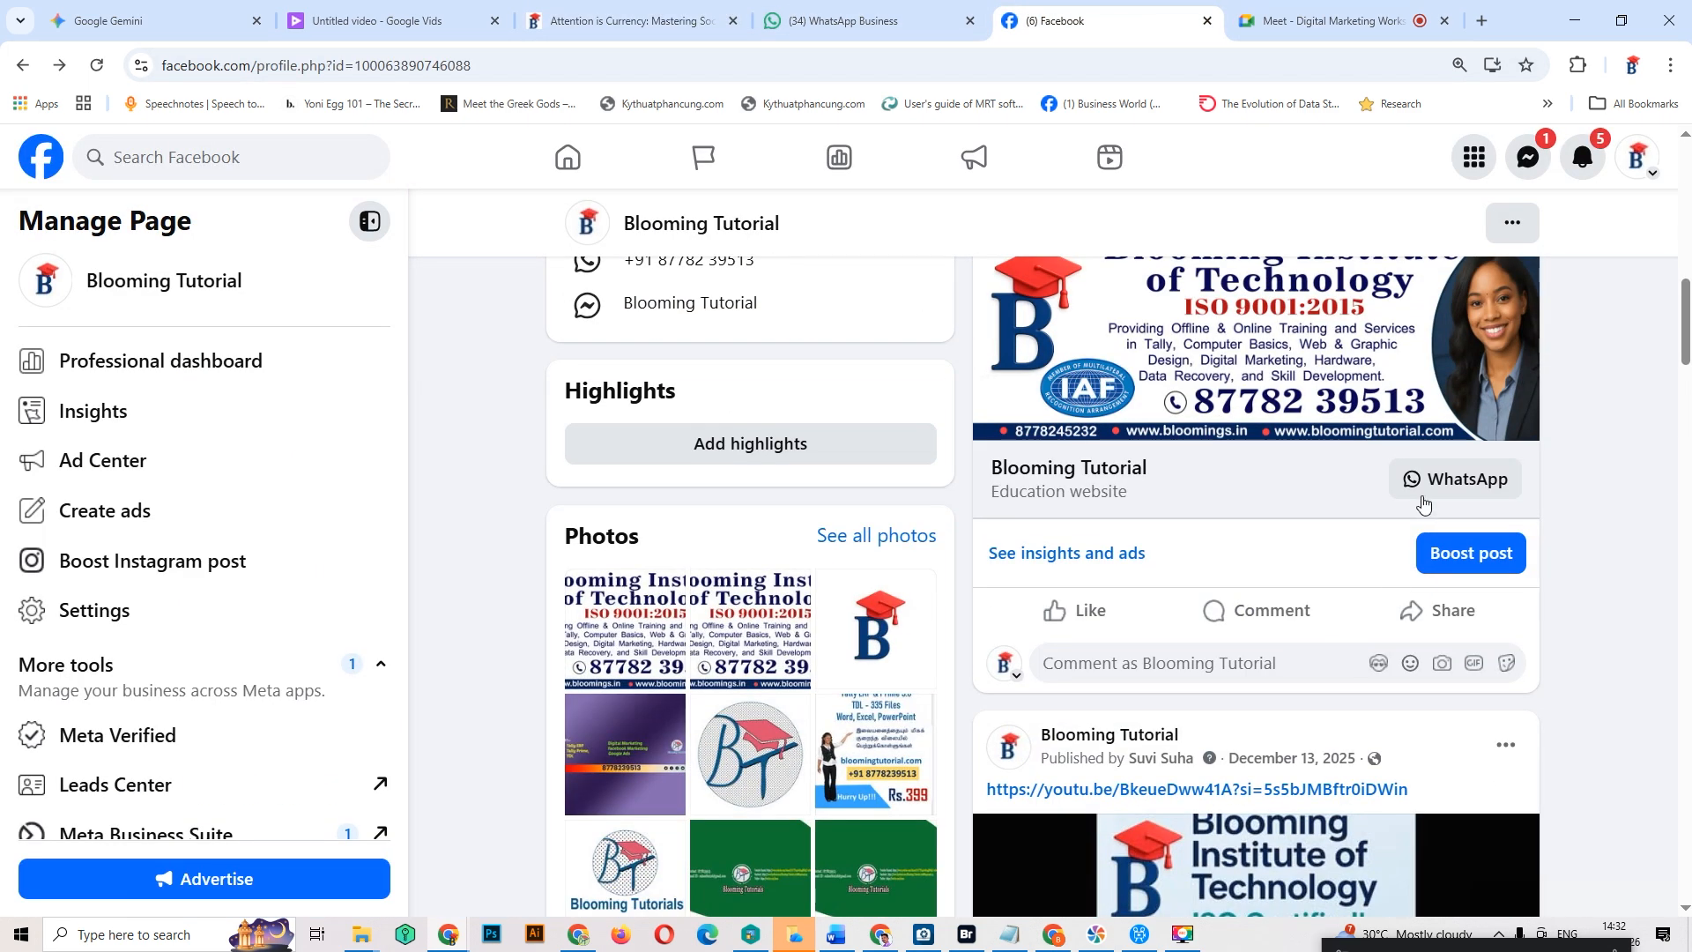
{"action": "scroll", "coordinate": [1419, 499], "scroll_direction": "up", "scroll_amount": 2}
{"action": "scroll", "coordinate": [1541, 718], "scroll_direction": "down", "scroll_amount": 3}
{"action": "scroll", "coordinate": [1538, 716], "scroll_direction": "down", "scroll_amount": 8}
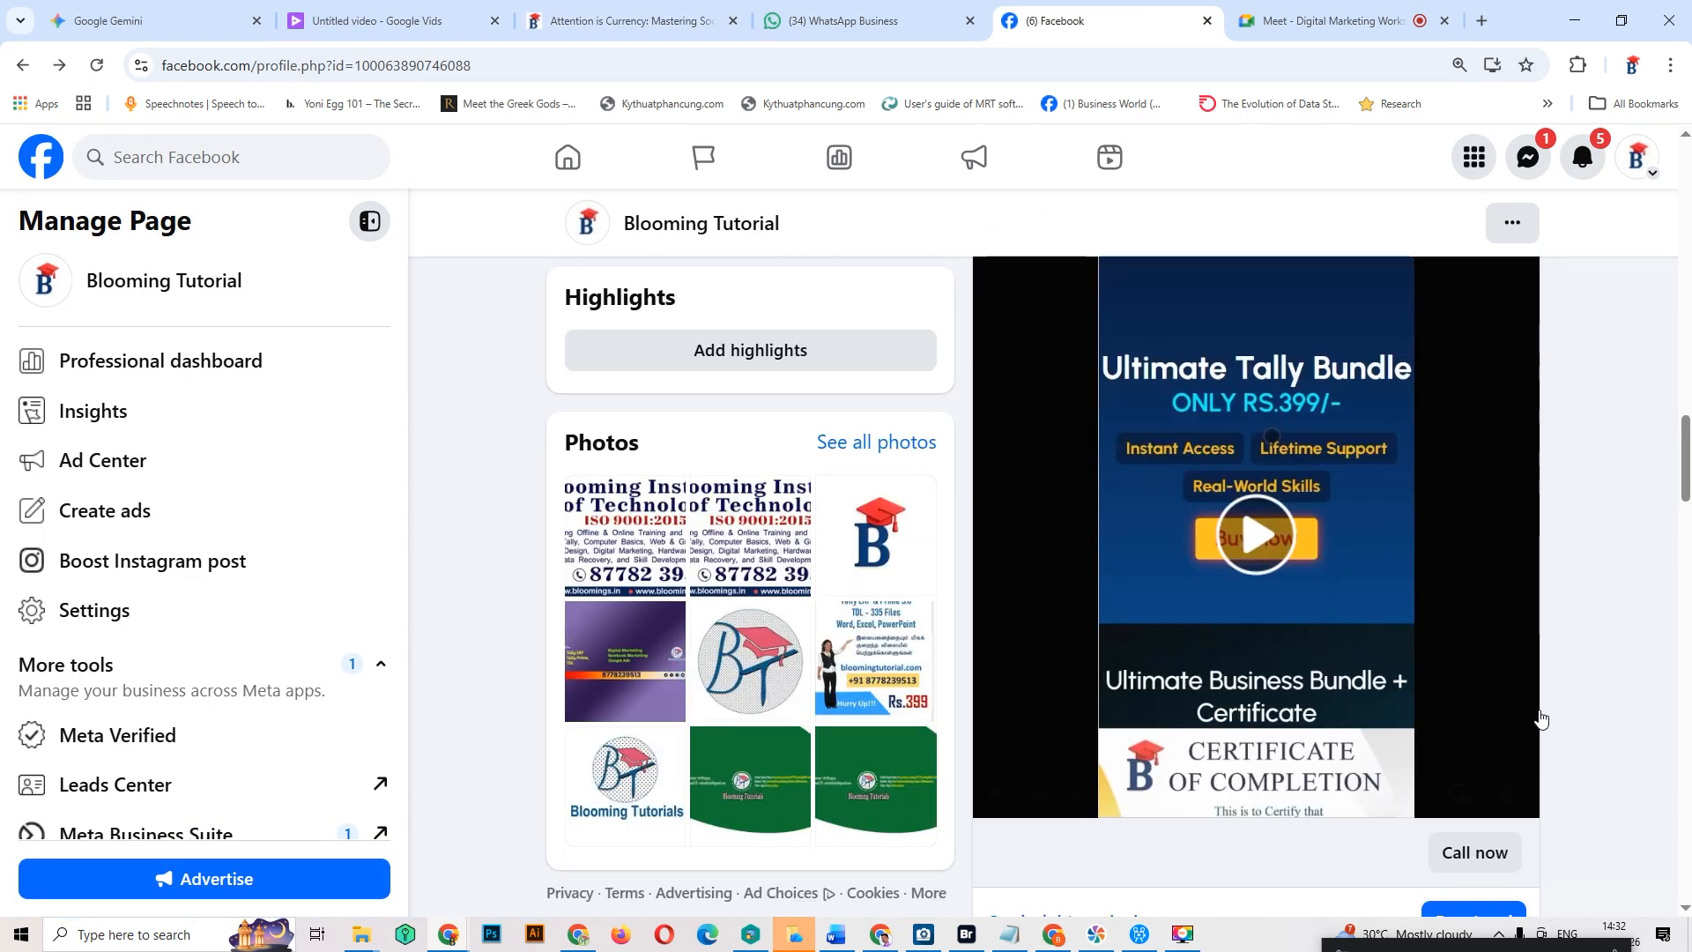
{"action": "scroll", "coordinate": [1466, 529], "scroll_direction": "up", "scroll_amount": 3}
{"action": "scroll", "coordinate": [1466, 528], "scroll_direction": "down", "scroll_amount": 4}
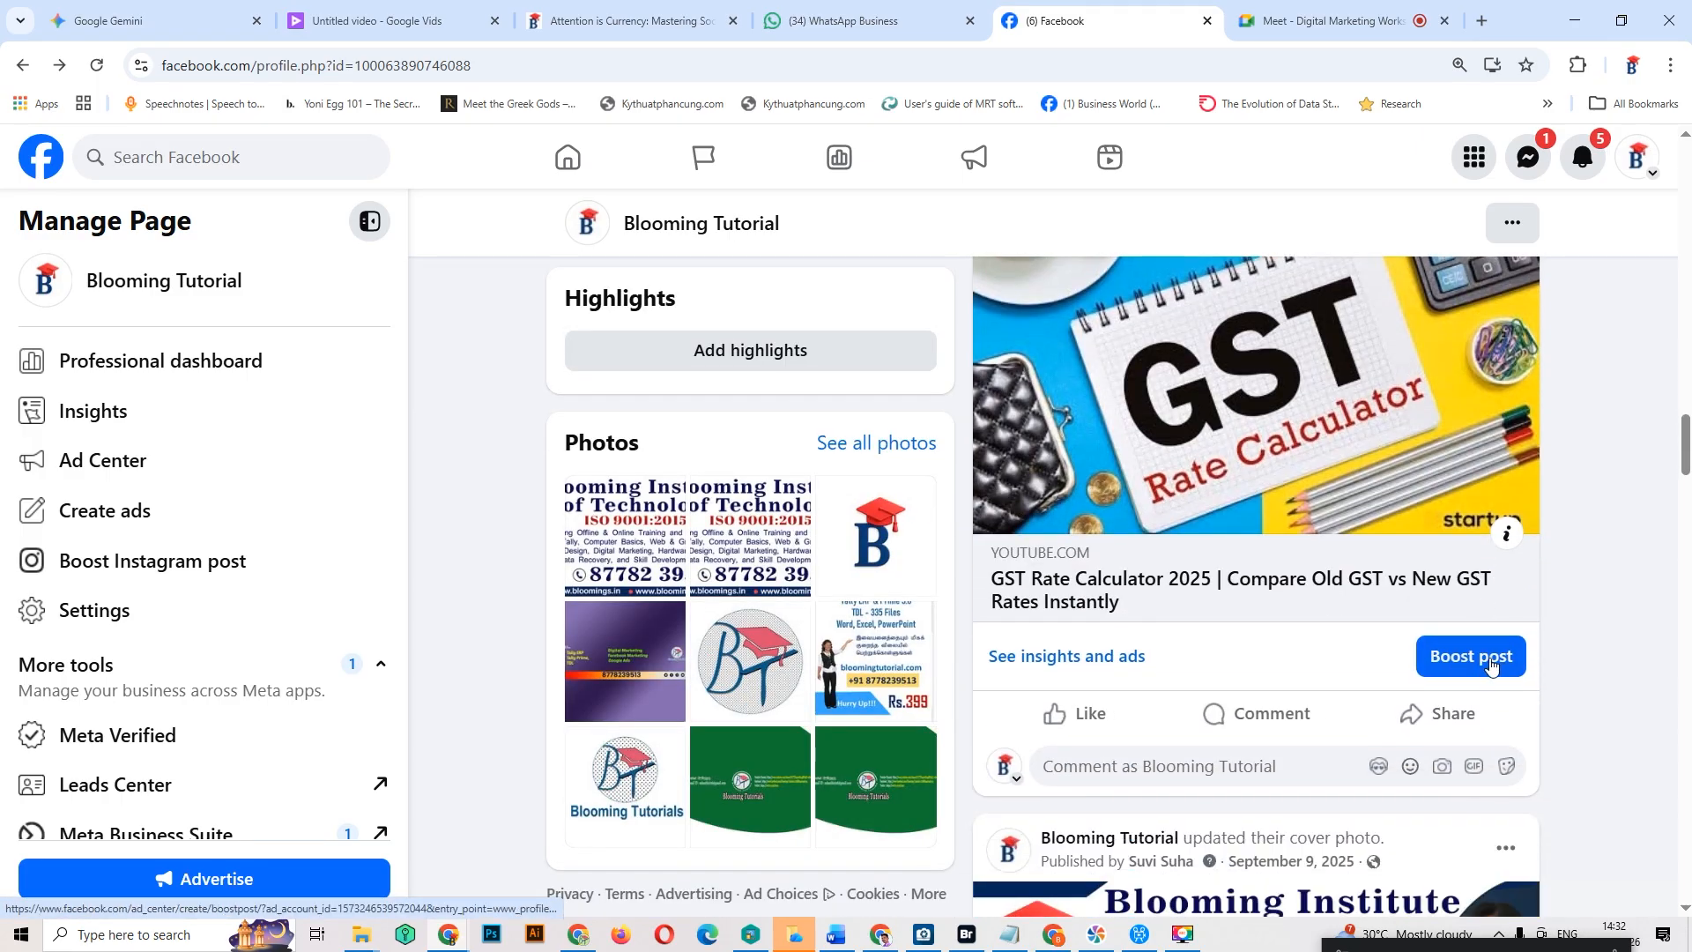
{"action": "left_click", "coordinate": [1491, 666]}
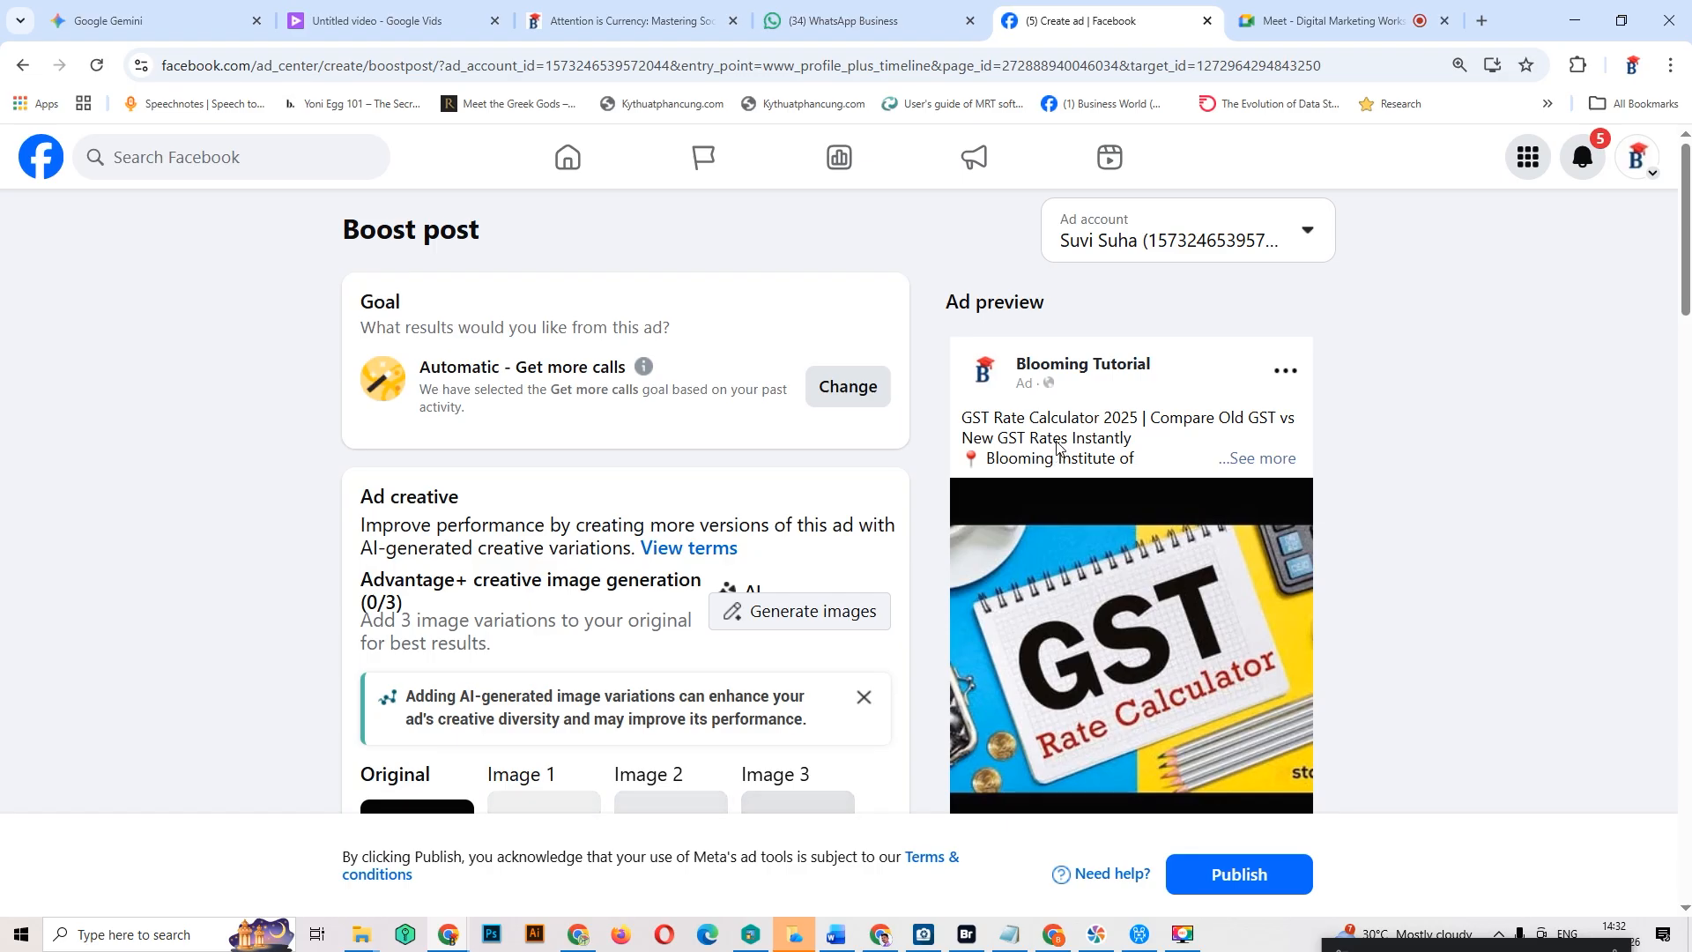
{"action": "left_click", "coordinate": [23, 71]}
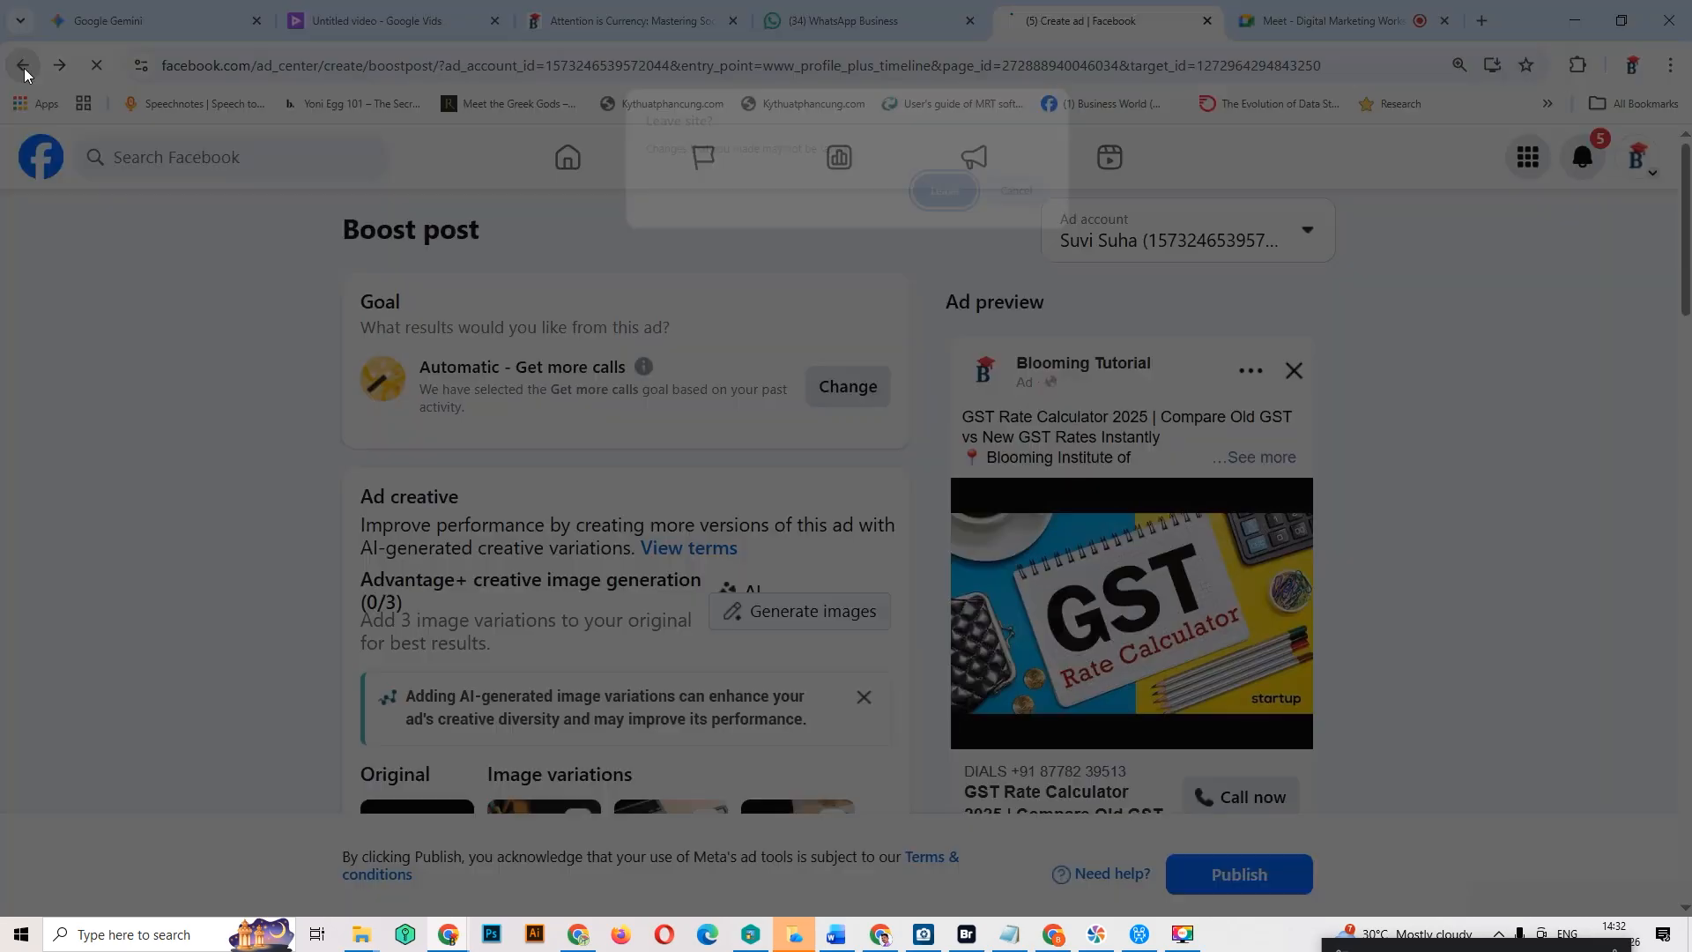
{"action": "left_click", "coordinate": [948, 191]}
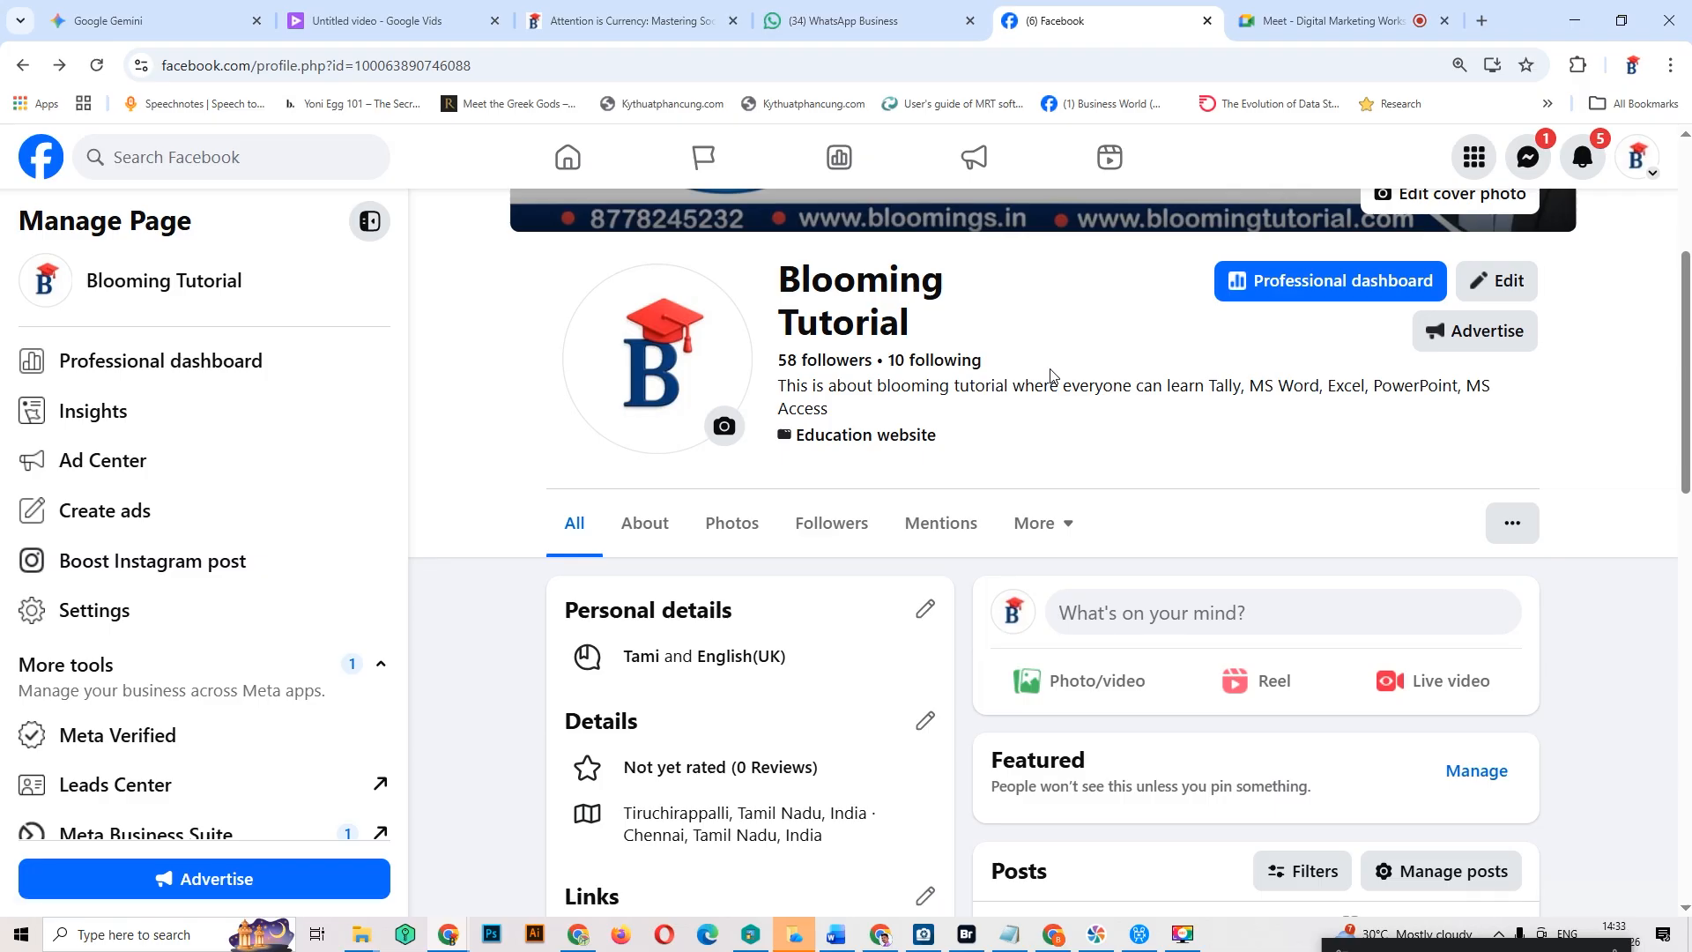
Step: Open the Blooming Tutorial page's professional dashboard and review its page status, monetization and engagement sections
{"action": "left_click", "coordinate": [1314, 296]}
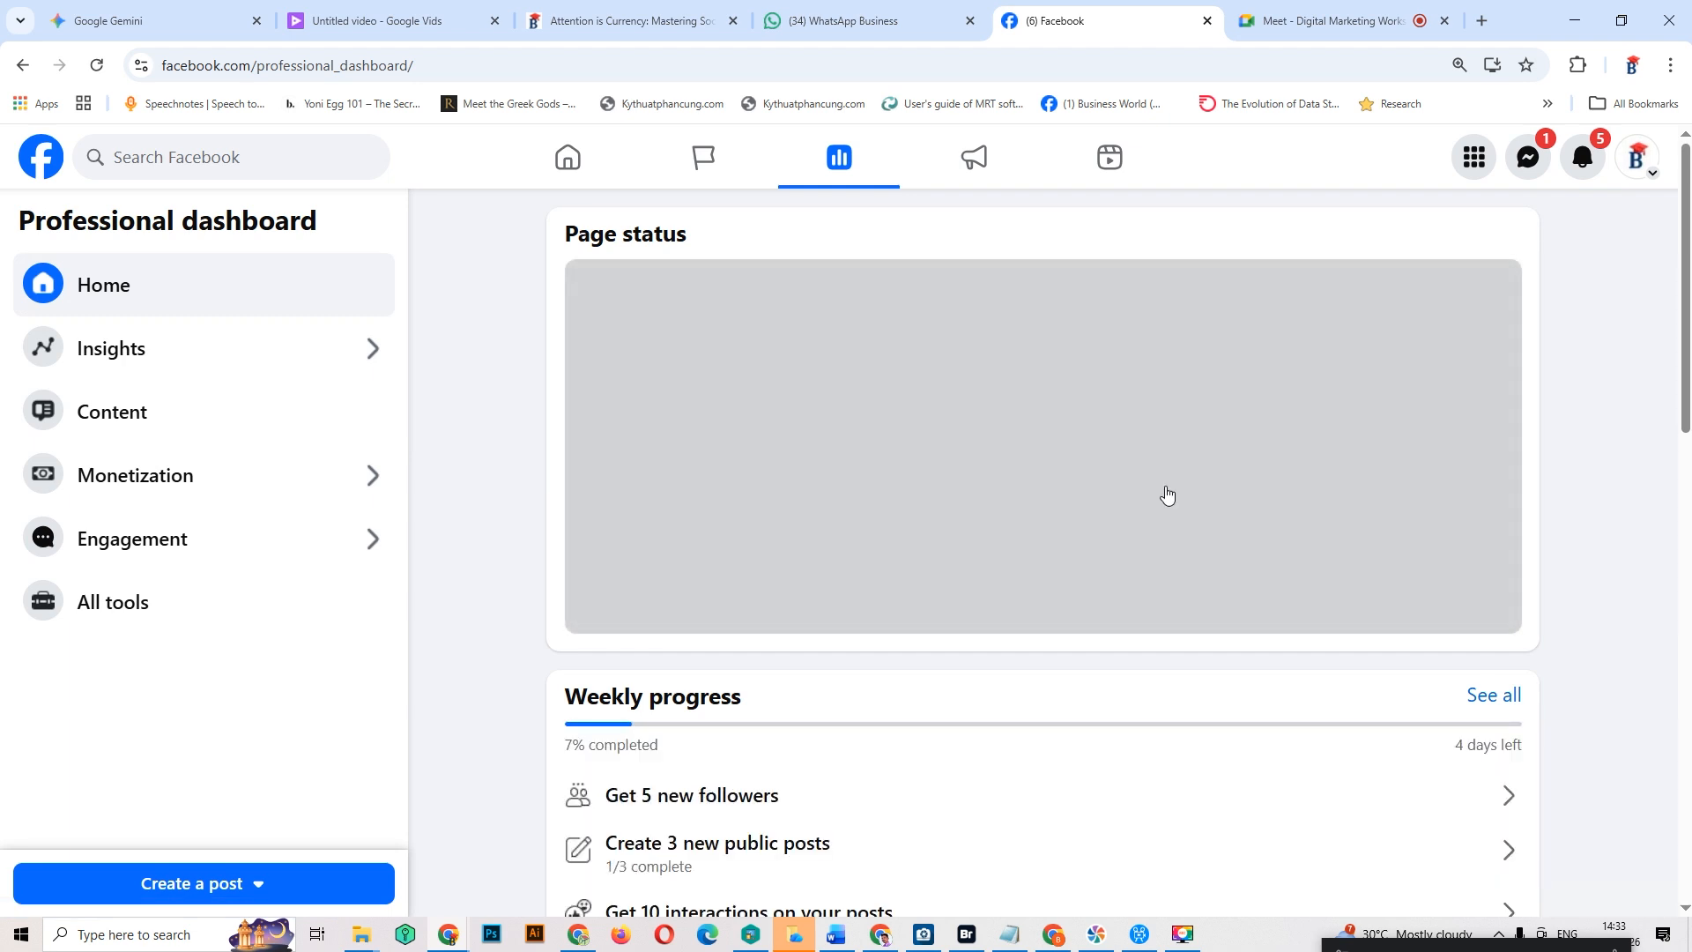
{"action": "scroll", "coordinate": [1166, 491], "scroll_direction": "down", "scroll_amount": 6}
{"action": "scroll", "coordinate": [1168, 491], "scroll_direction": "down", "scroll_amount": 10}
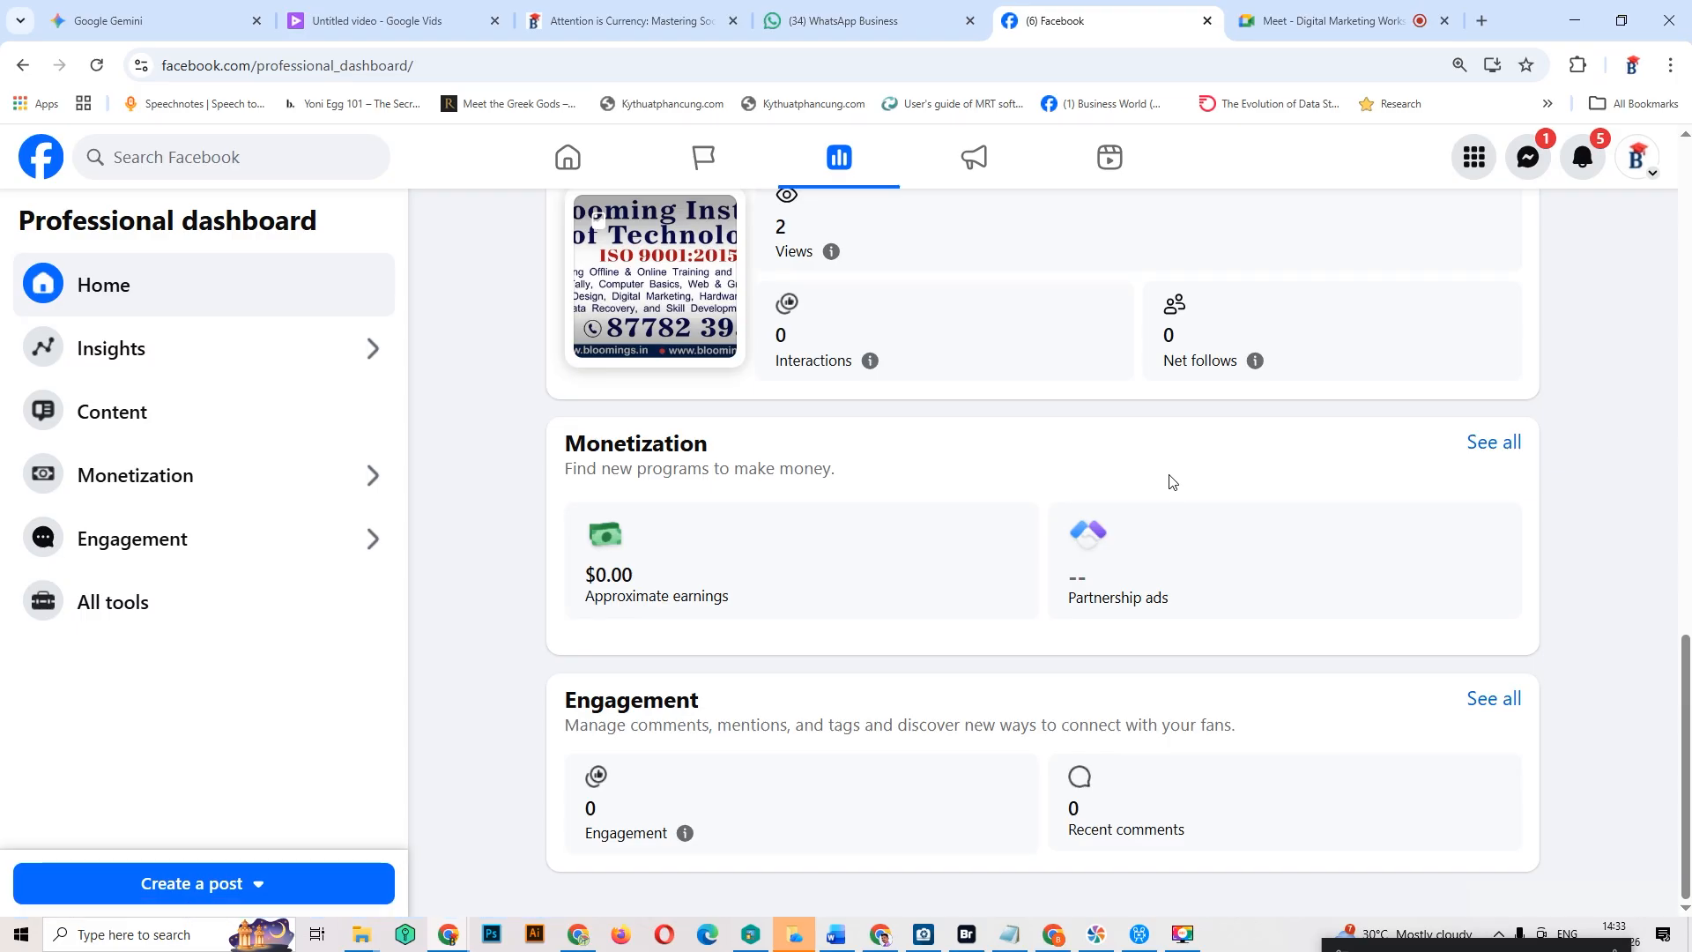
{"action": "scroll", "coordinate": [1171, 480], "scroll_direction": "up", "scroll_amount": 15}
{"action": "scroll", "coordinate": [1169, 471], "scroll_direction": "up", "scroll_amount": 2}
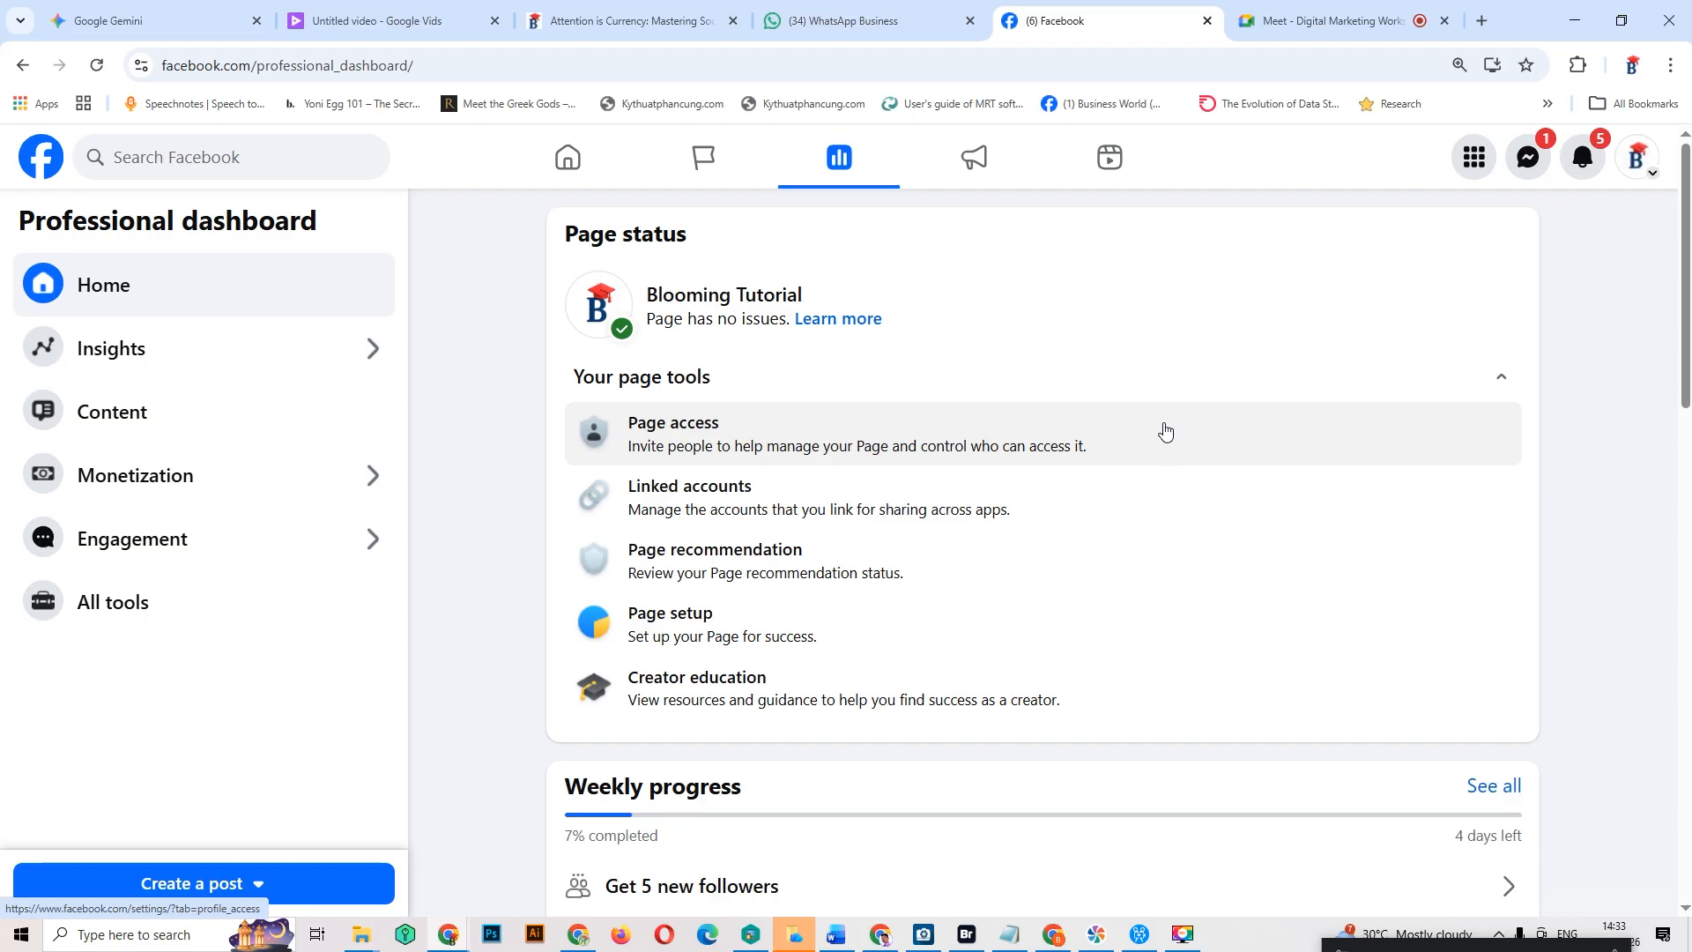
Step: Open the dashboard's Insights, review the views breakdown by content type and followers, and return to the dashboard home
{"action": "left_click", "coordinate": [176, 341]}
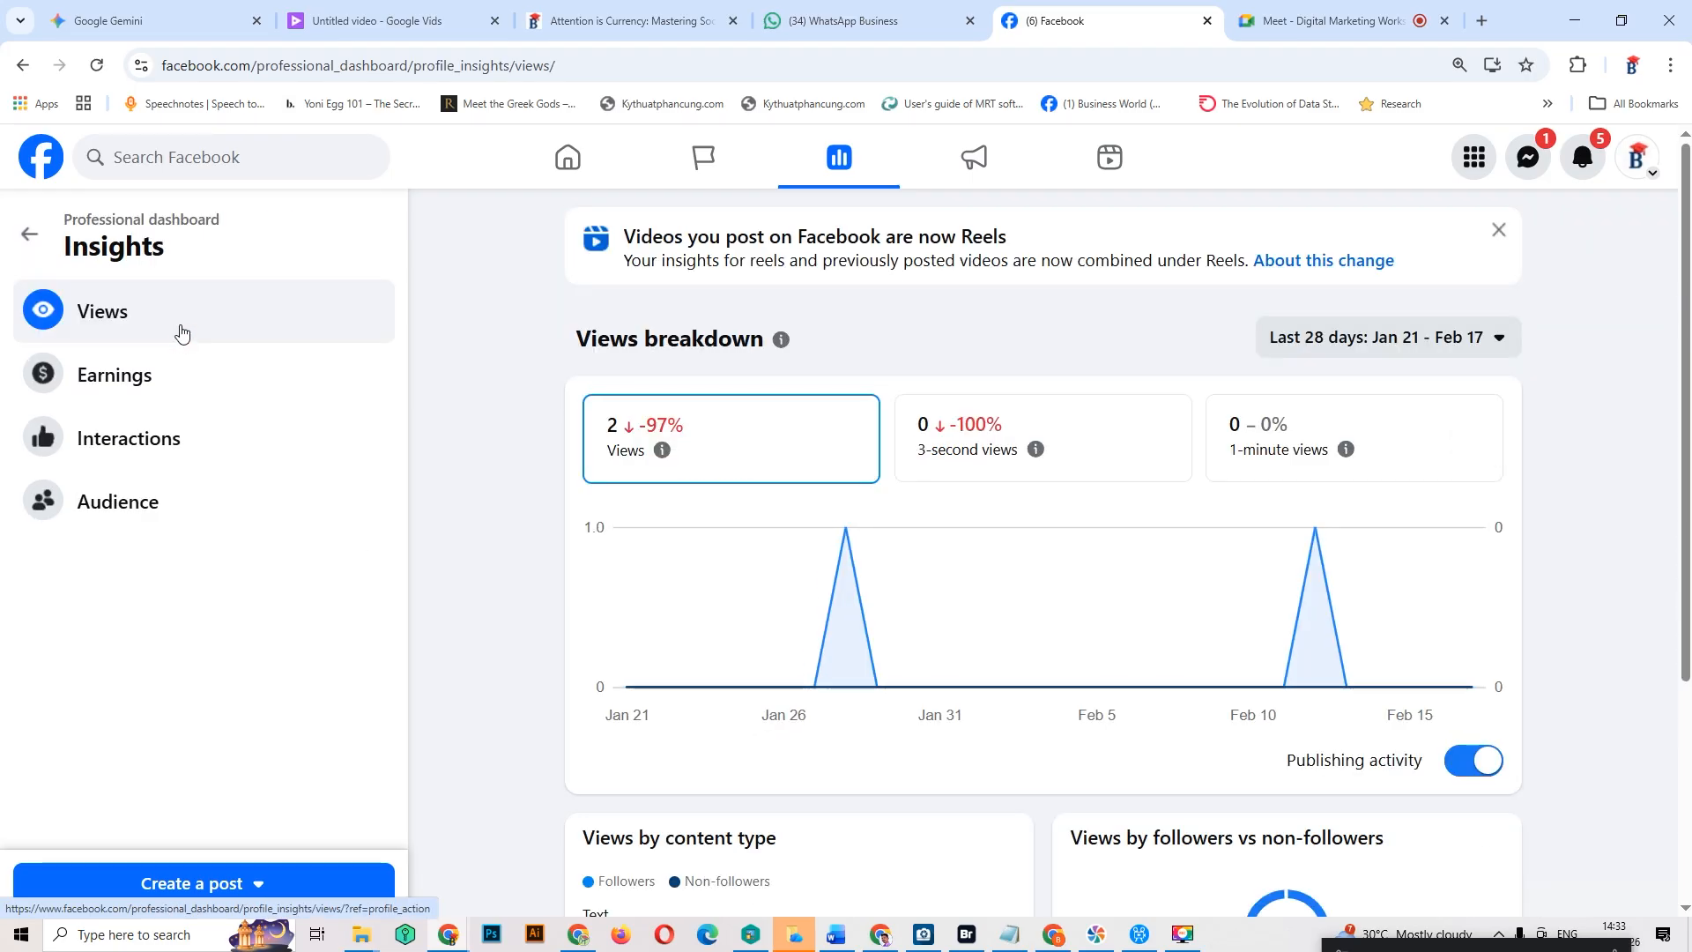
{"action": "scroll", "coordinate": [1152, 373], "scroll_direction": "down", "scroll_amount": 4}
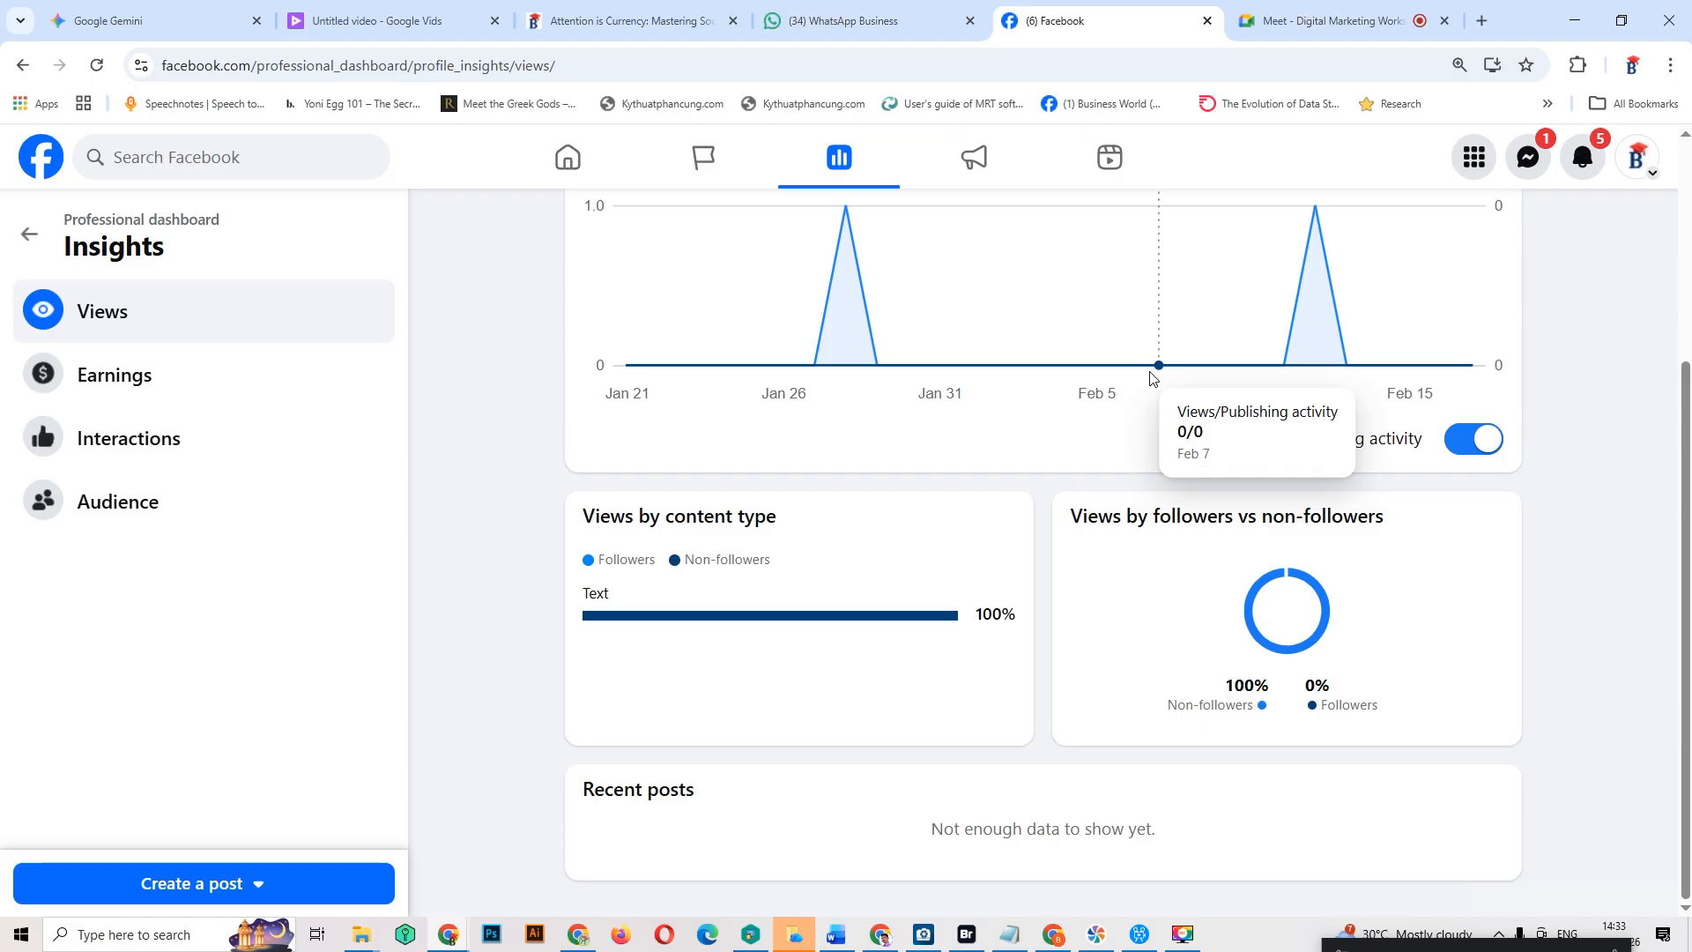
{"action": "scroll", "coordinate": [1152, 377], "scroll_direction": "up", "scroll_amount": 4}
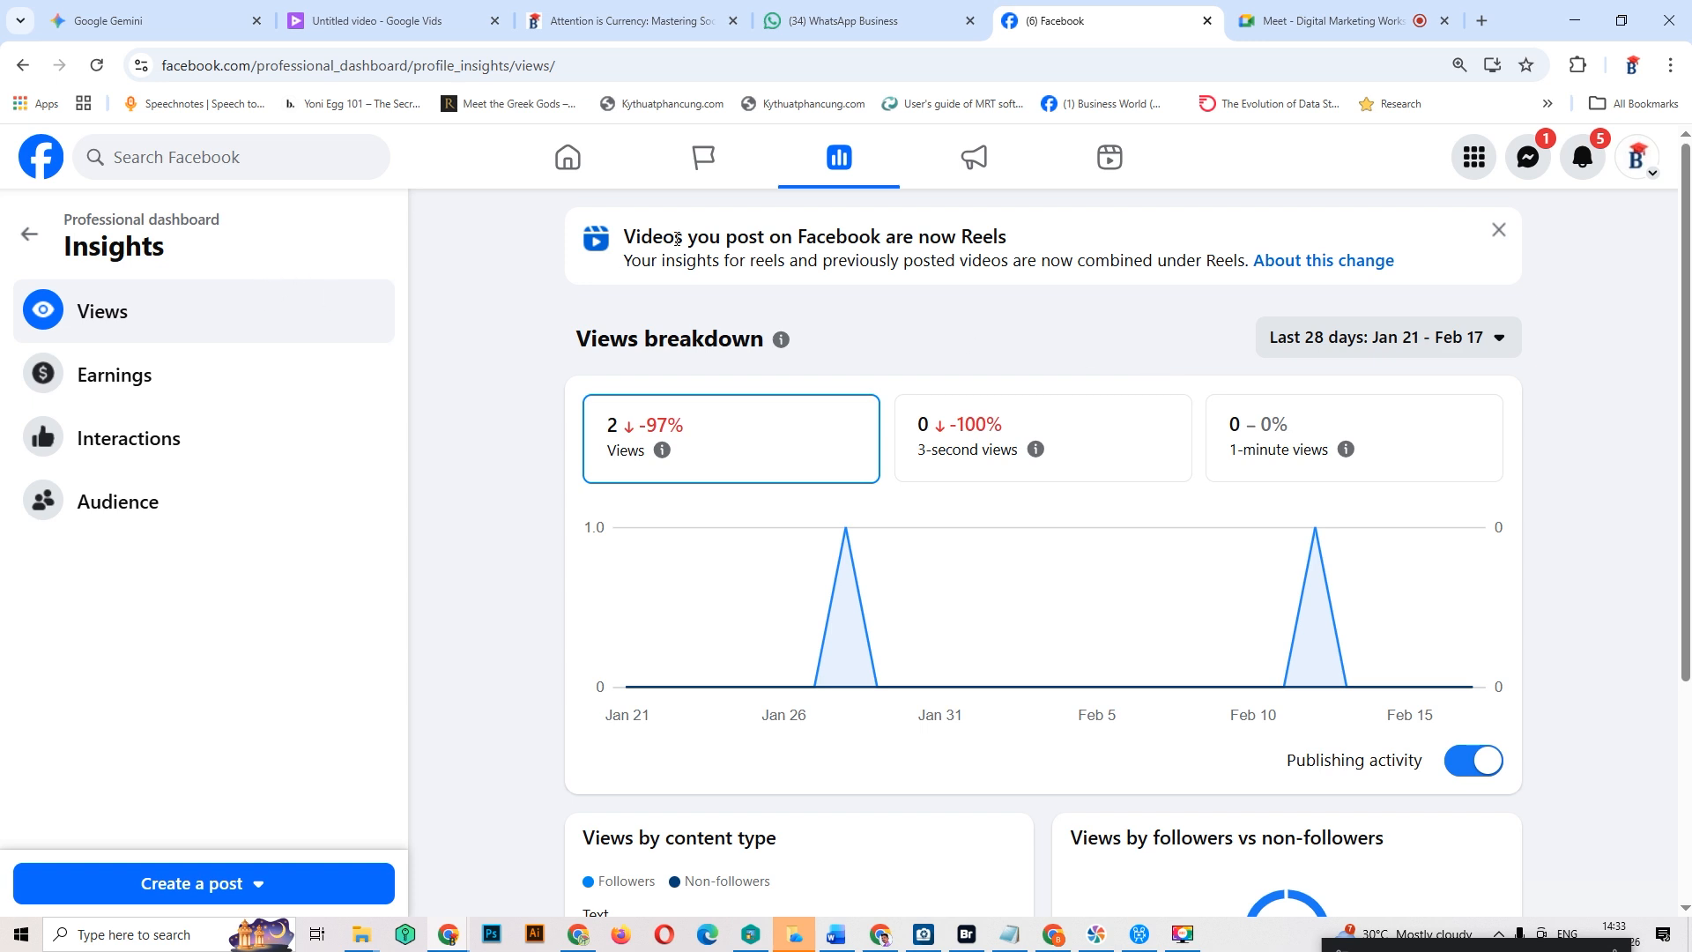
{"action": "left_click", "coordinate": [29, 234]}
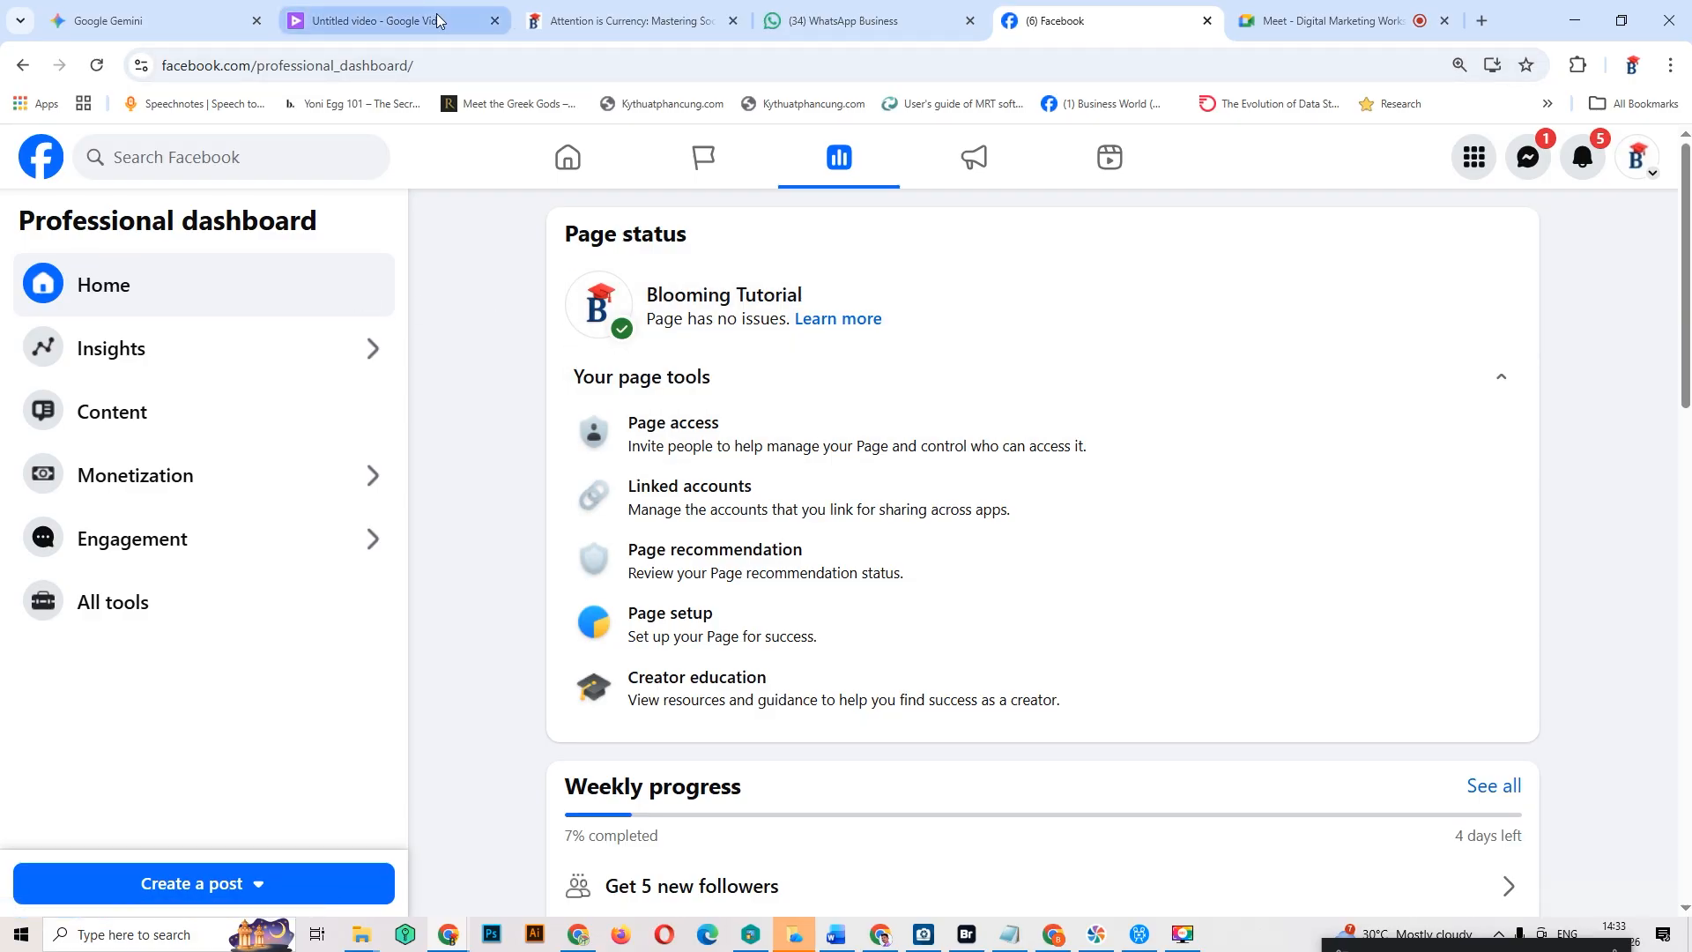
Step: Return to the article, highlight "Personal" in the "What is Facebook Personal Account?" heading, and examine the step-by-step account opening graphic
{"action": "left_click", "coordinate": [583, 7]}
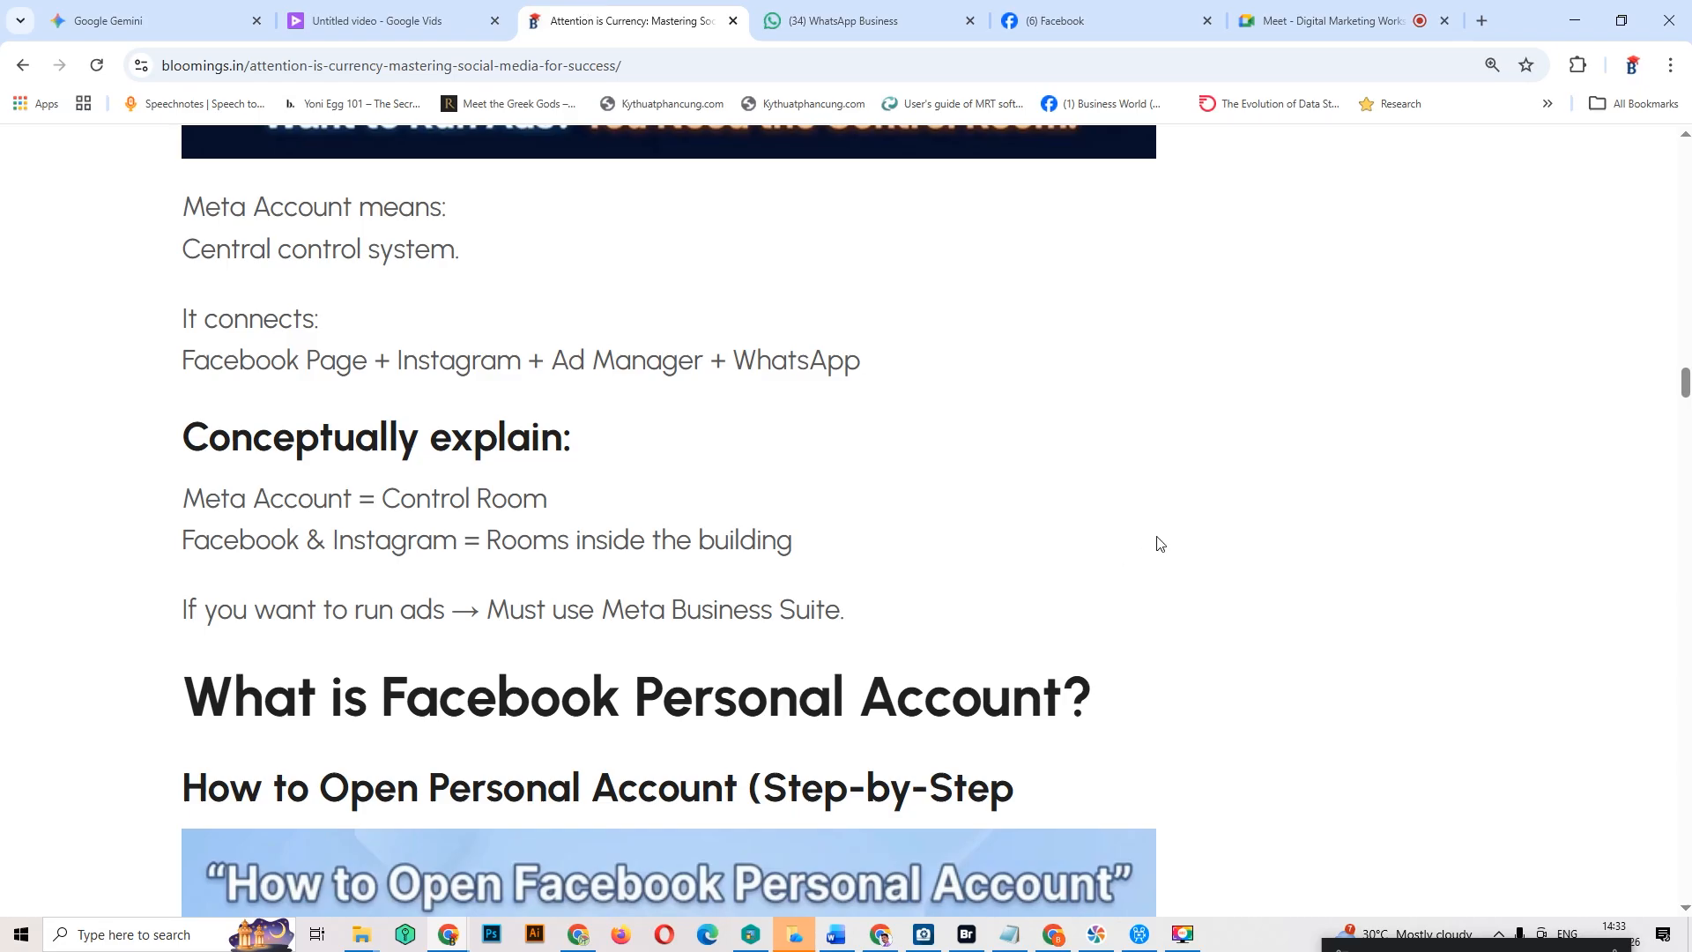
{"action": "scroll", "coordinate": [1160, 544], "scroll_direction": "down", "scroll_amount": 3}
{"action": "left_click", "coordinate": [1076, 411]}
{"action": "left_click_drag", "start_coordinate": [785, 413], "coordinate": [638, 420]}
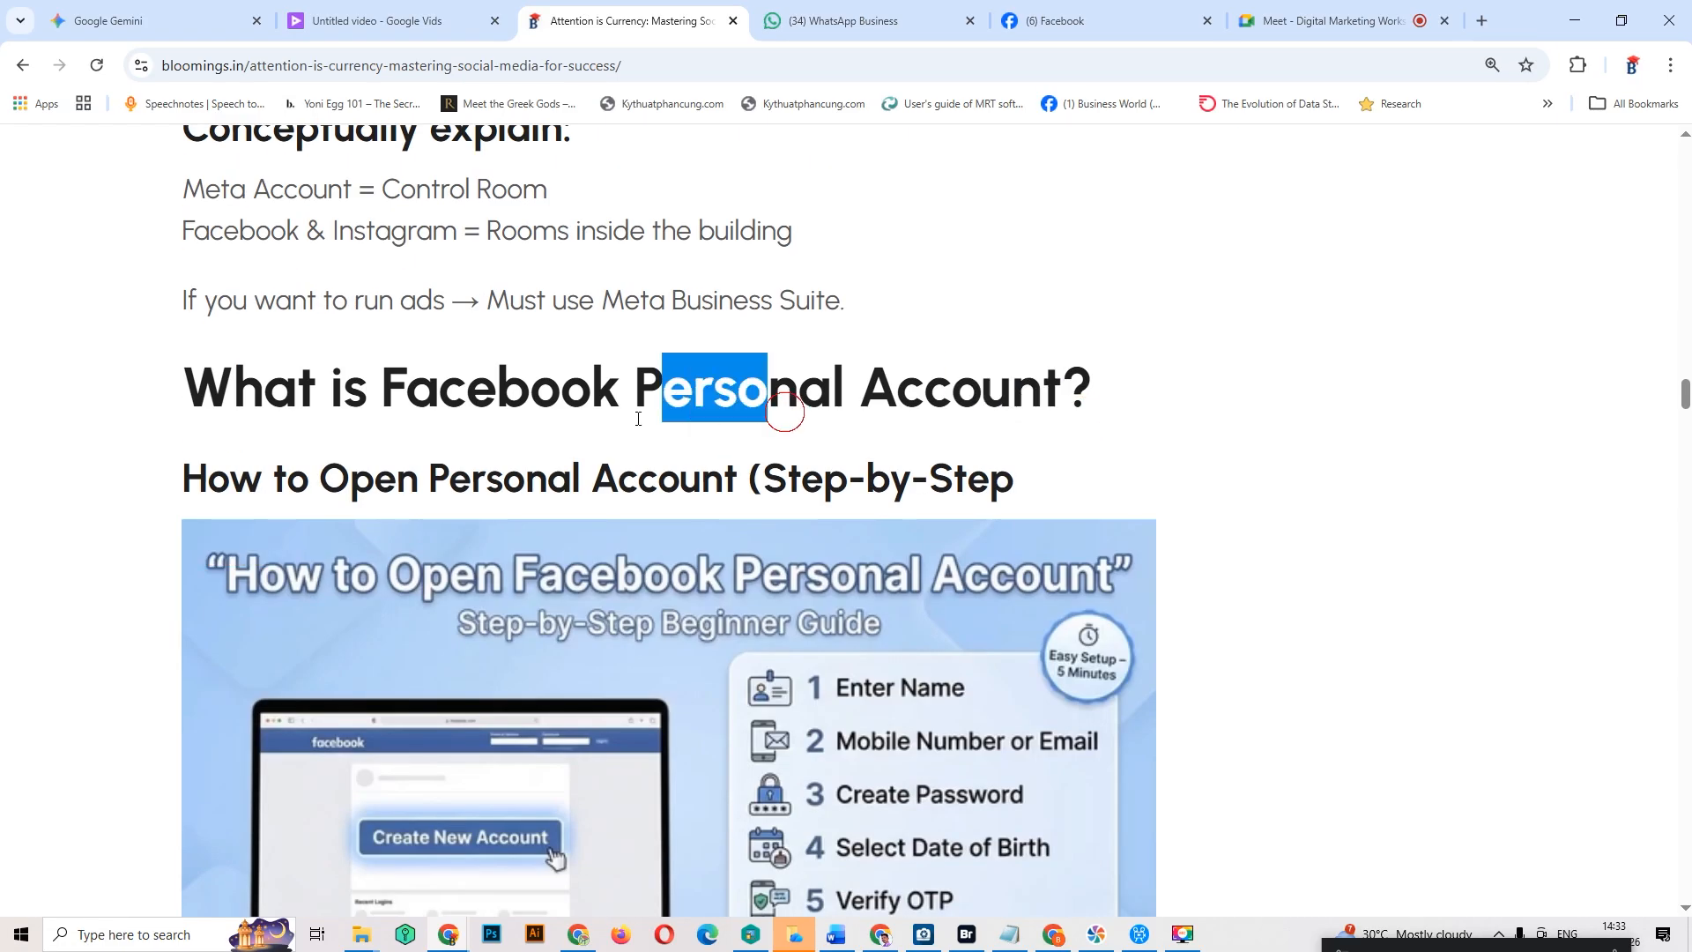
{"action": "left_click", "coordinate": [548, 395]}
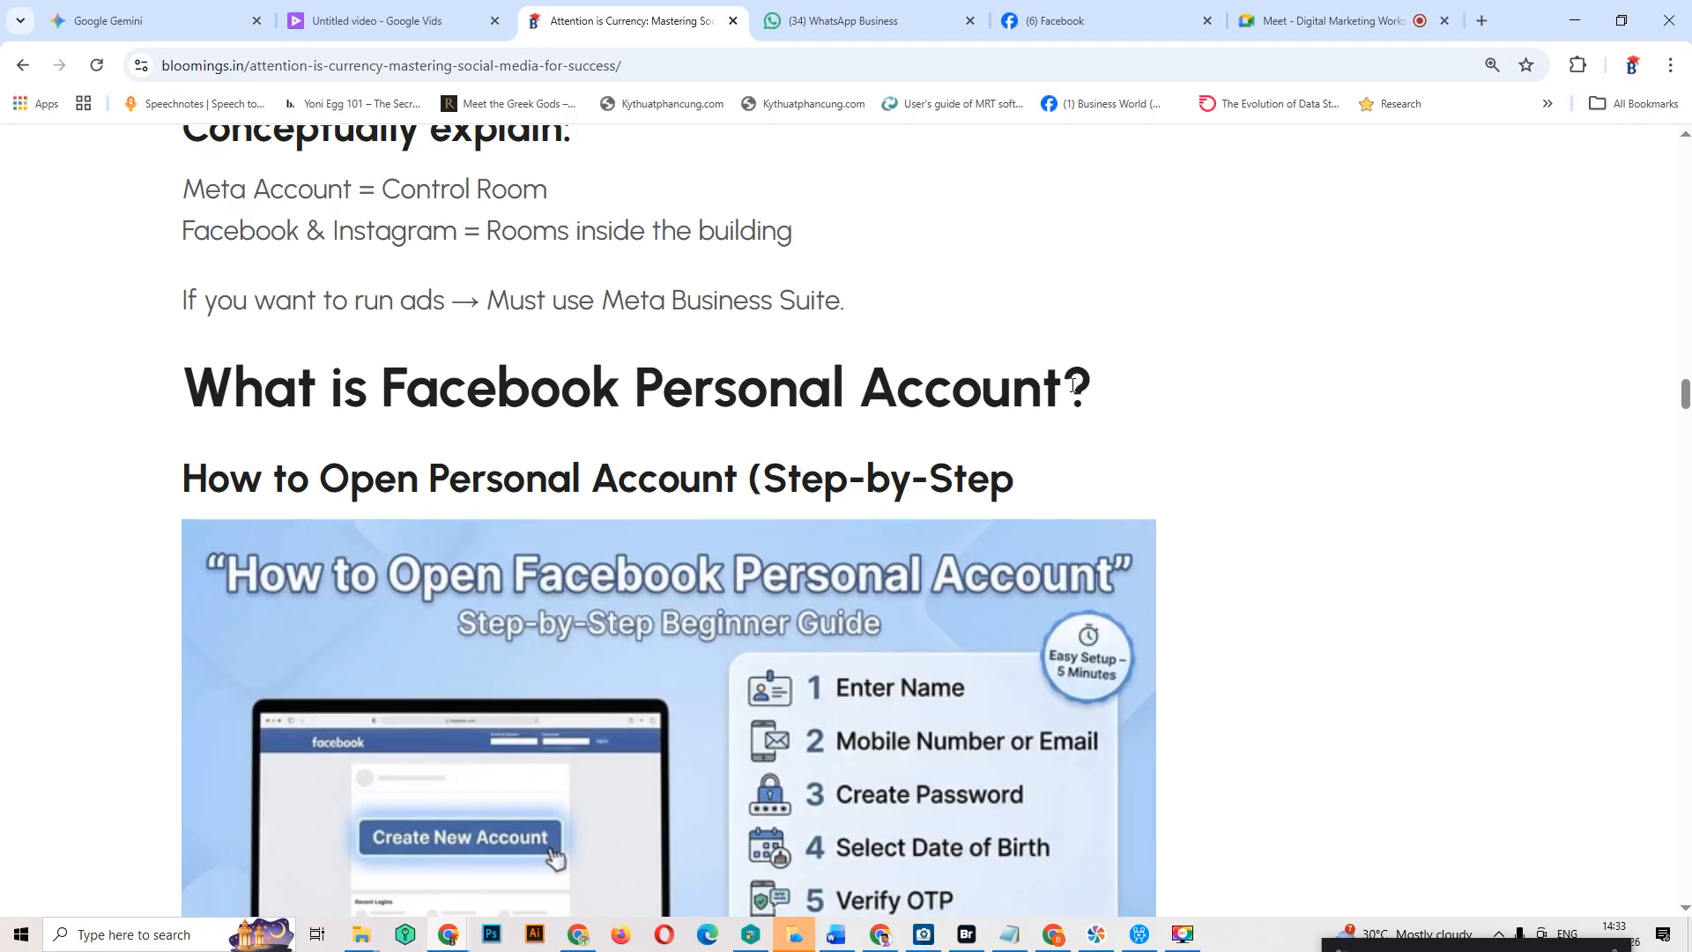
{"action": "scroll", "coordinate": [1160, 451], "scroll_direction": "down", "scroll_amount": 1}
{"action": "scroll", "coordinate": [1219, 491], "scroll_direction": "down", "scroll_amount": 1}
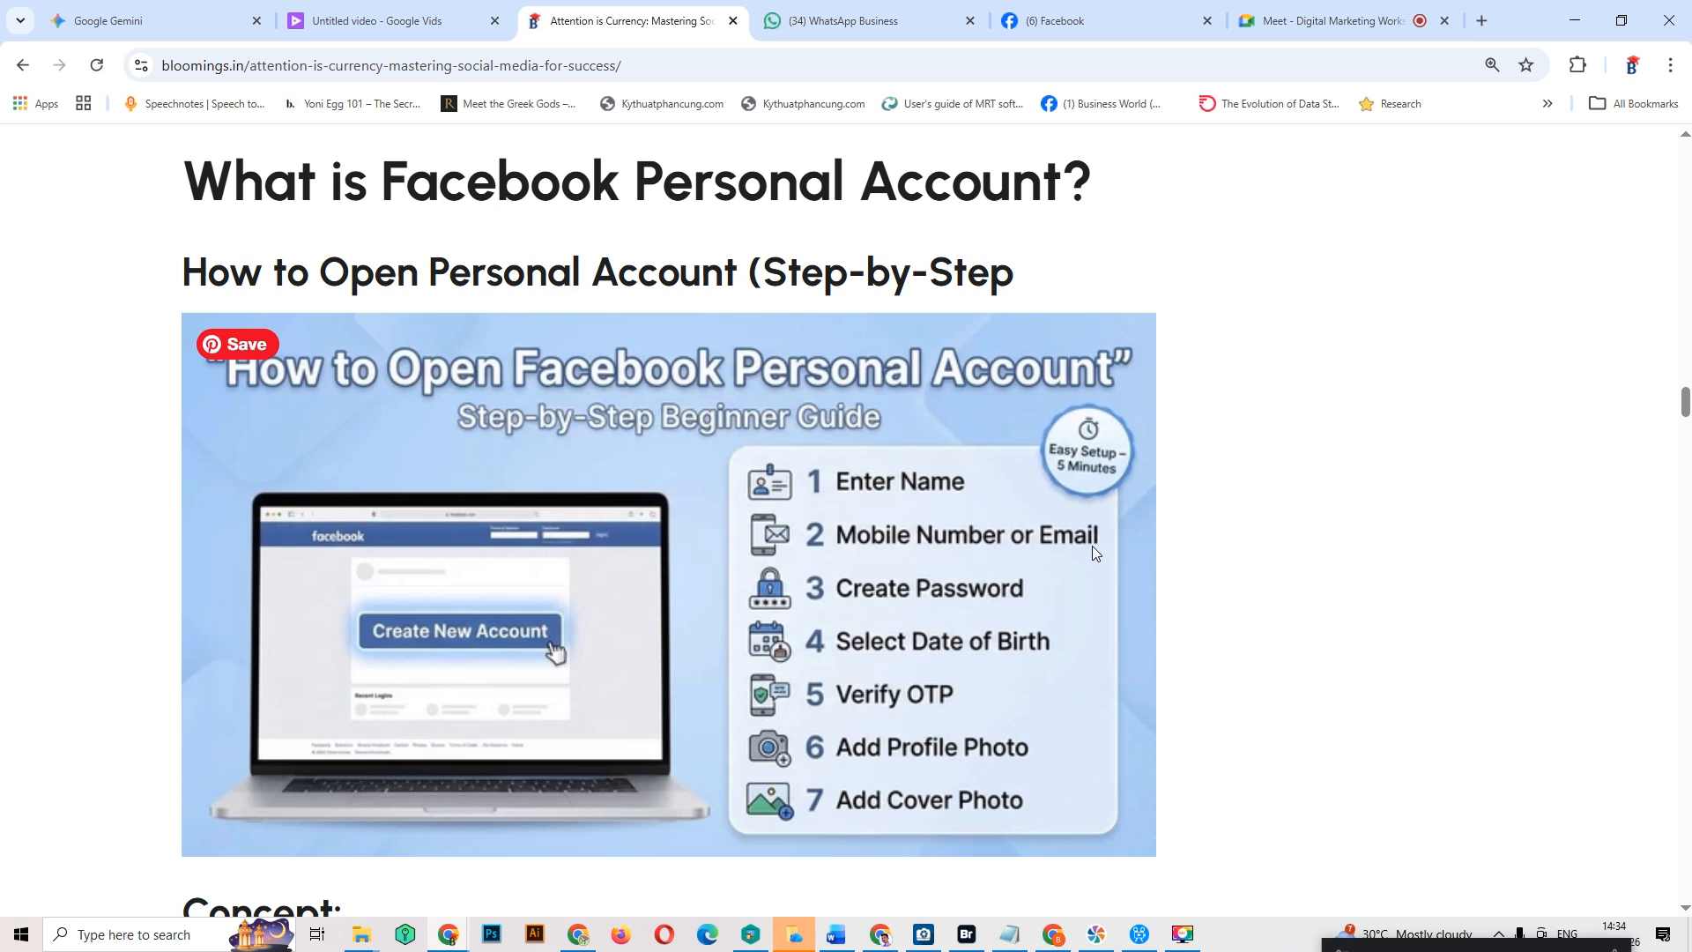
{"action": "scroll", "coordinate": [1093, 547], "scroll_direction": "down", "scroll_amount": 1}
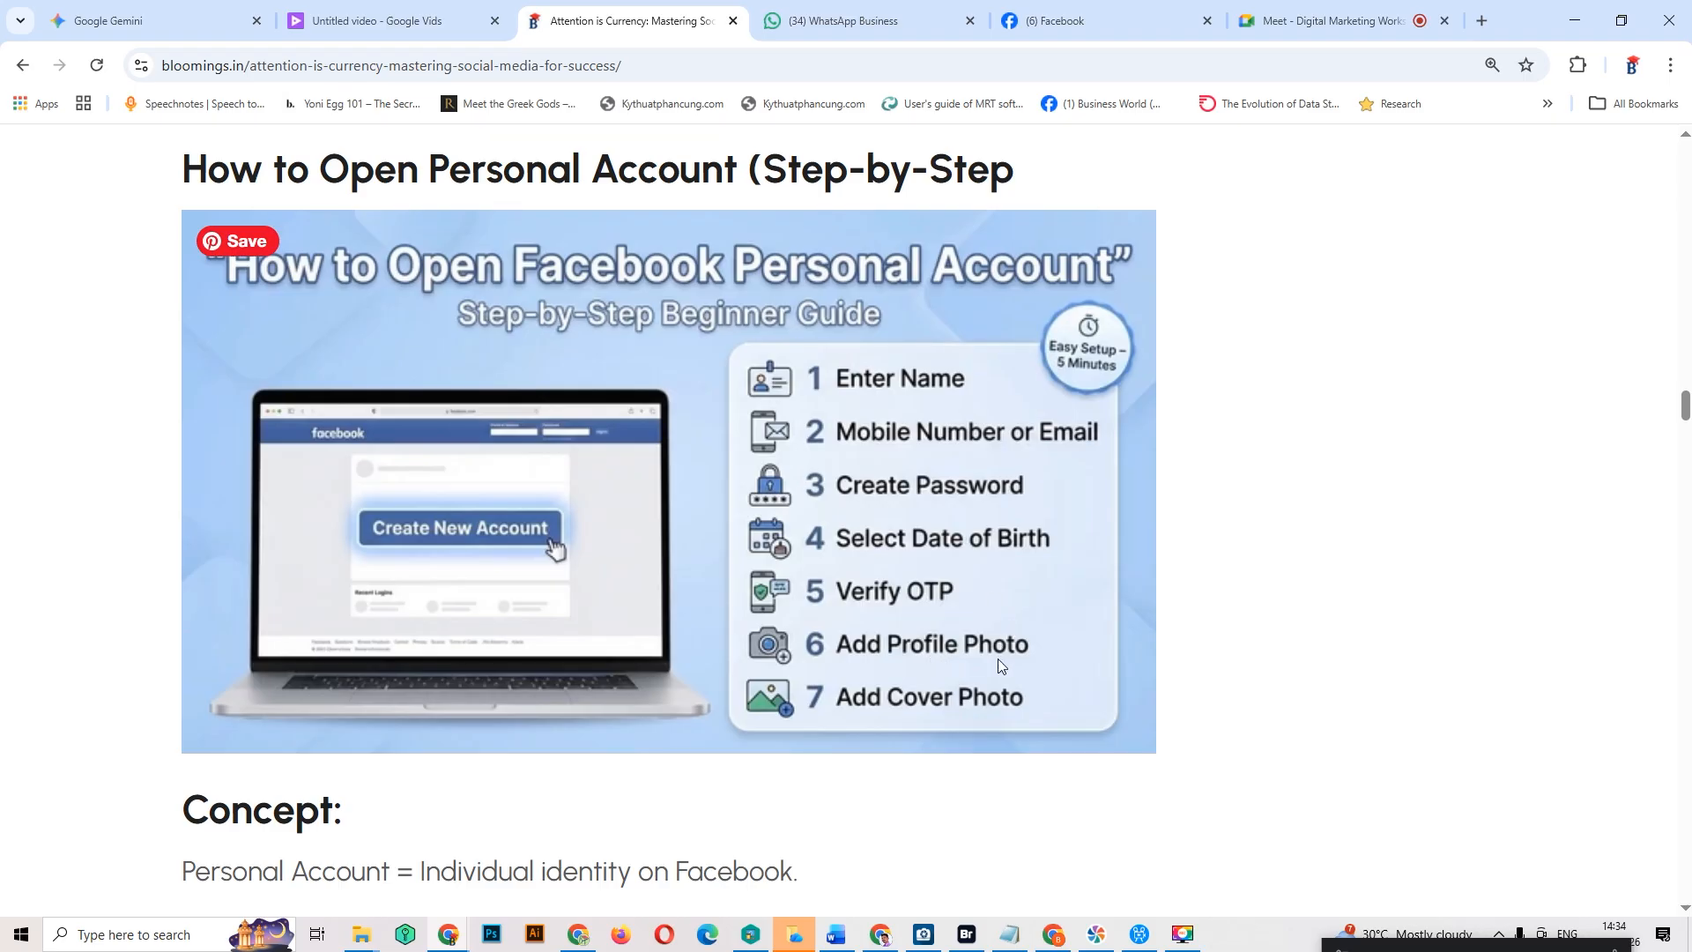
Step: Switch to Facebook, change the active profile from the Blooming Tutorial page to the personal profile, and view that profile
{"action": "left_click", "coordinate": [1107, 24]}
{"action": "left_click", "coordinate": [1638, 158]}
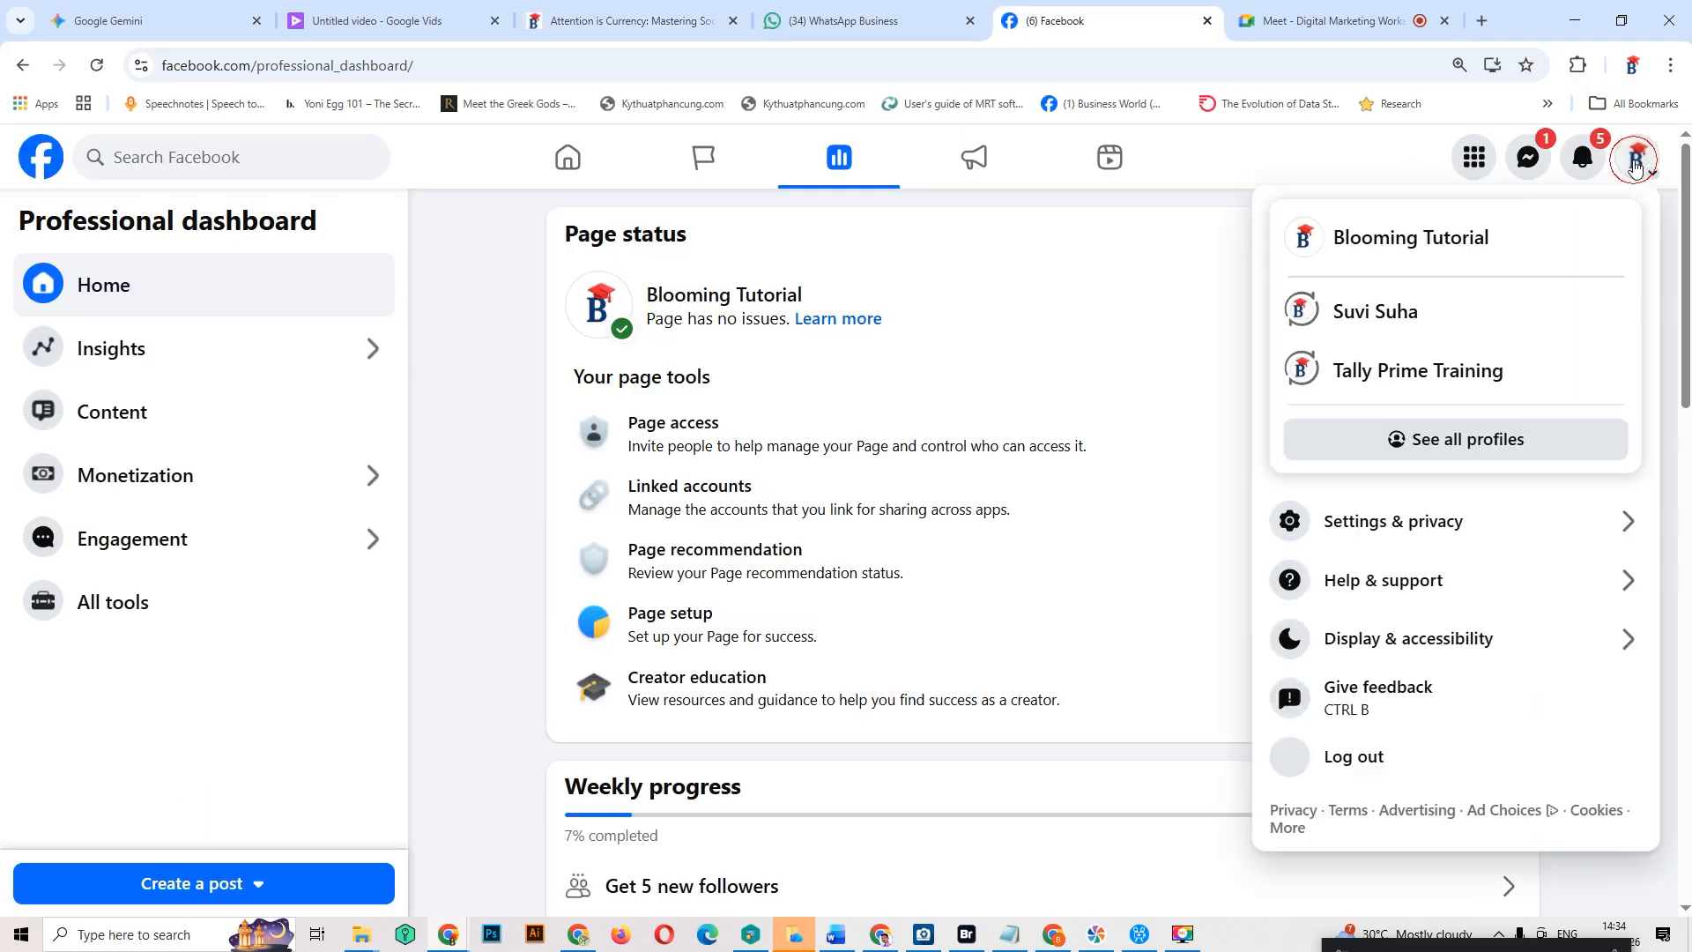
{"action": "left_click", "coordinate": [1368, 319]}
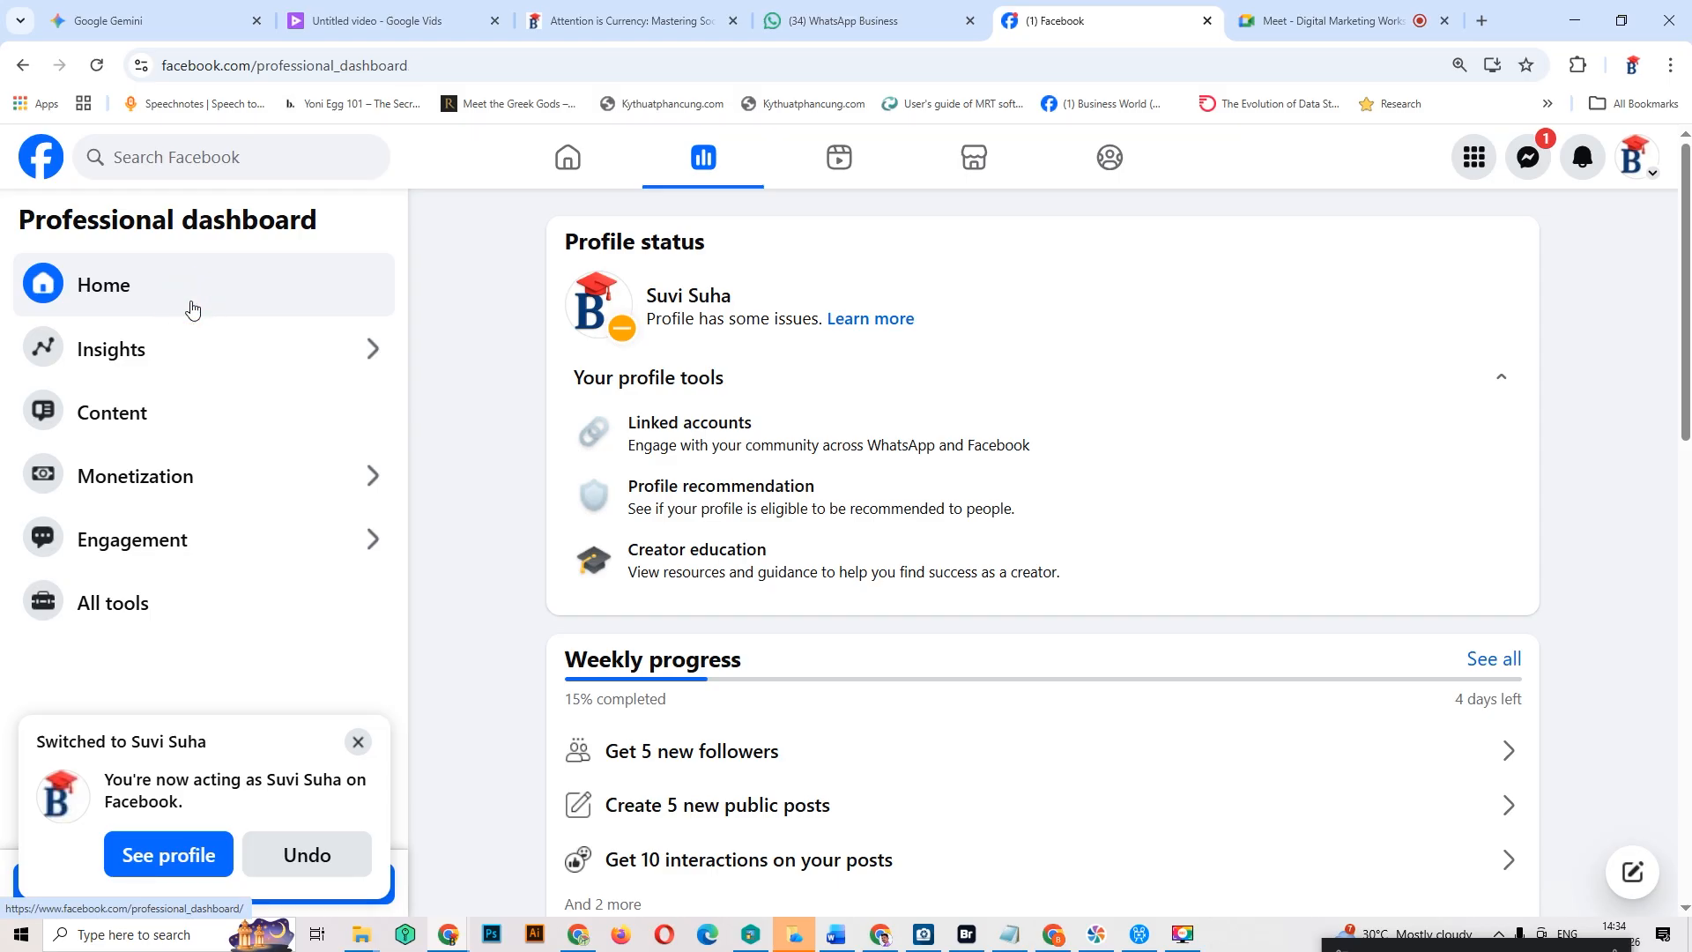
{"action": "left_click", "coordinate": [168, 856]}
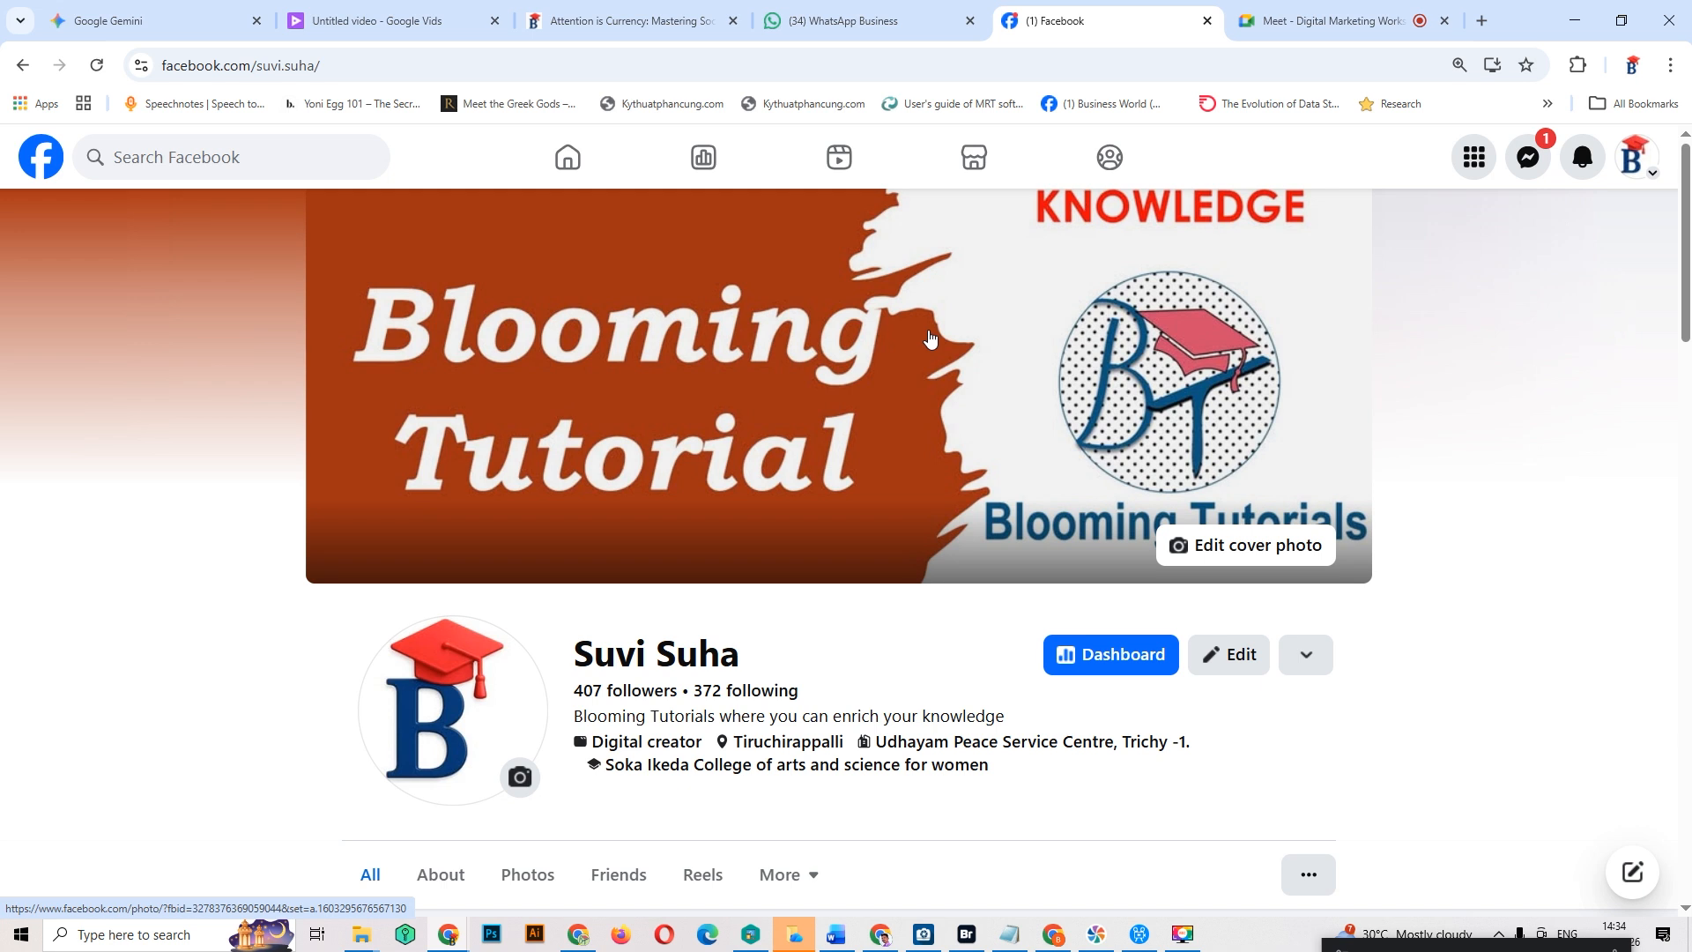
Step: Browse the recent photos offered for the profile's cover photo and leave the selection without choosing one
{"action": "left_click", "coordinate": [1295, 557]}
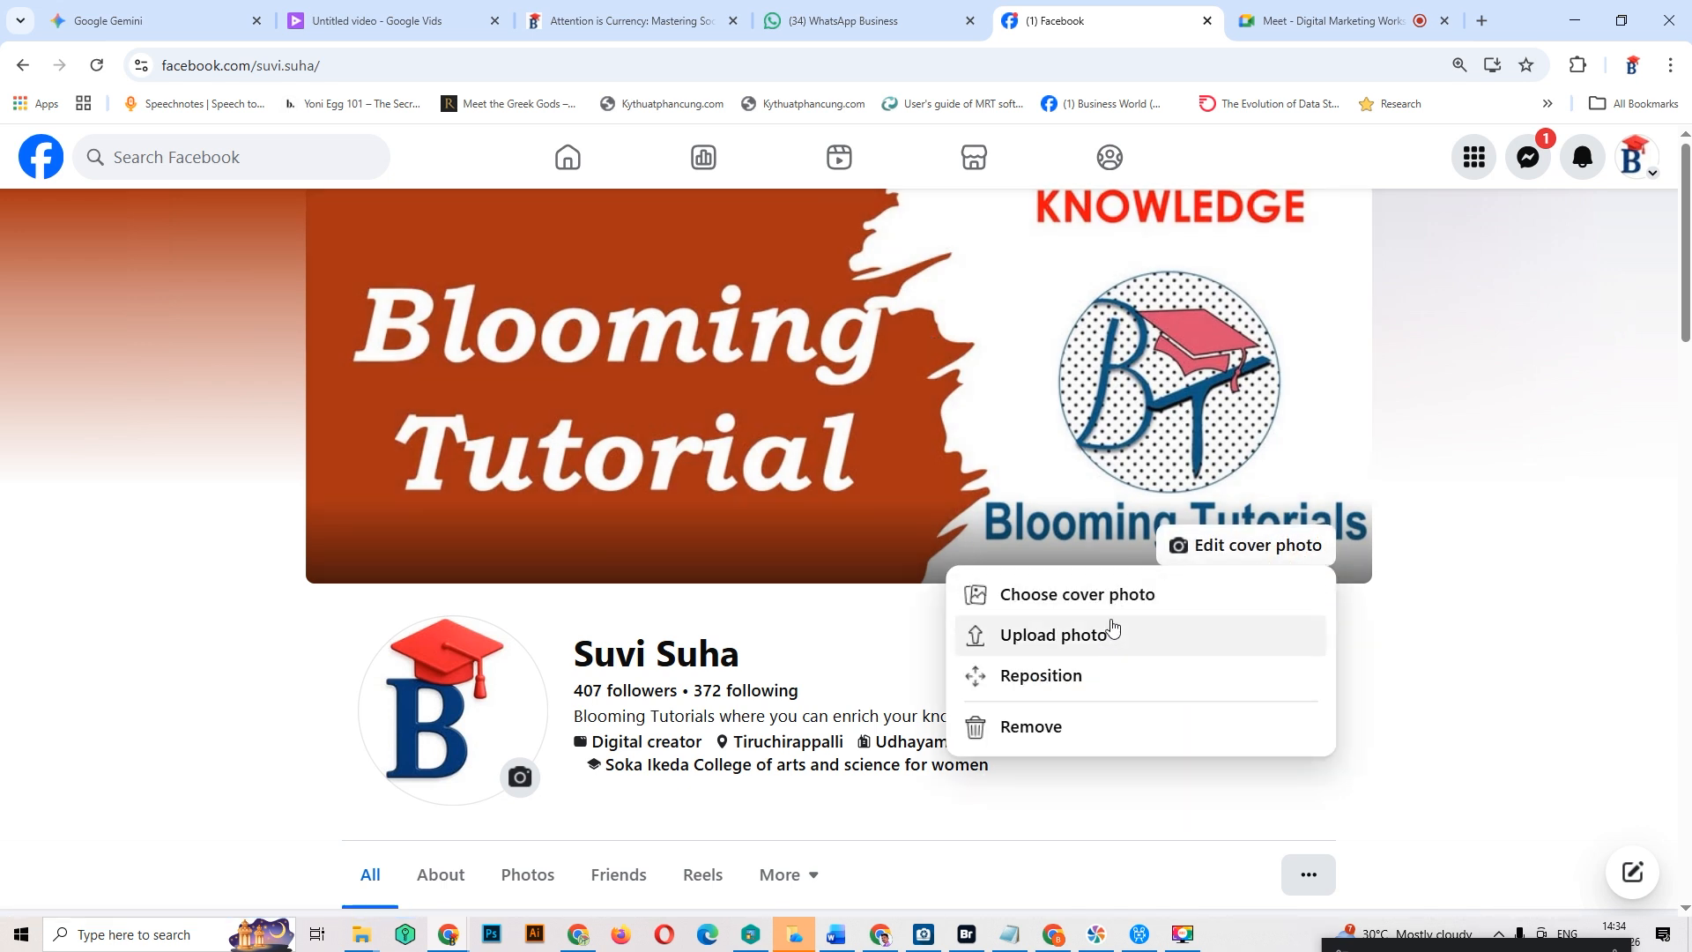
{"action": "left_click", "coordinate": [1137, 597]}
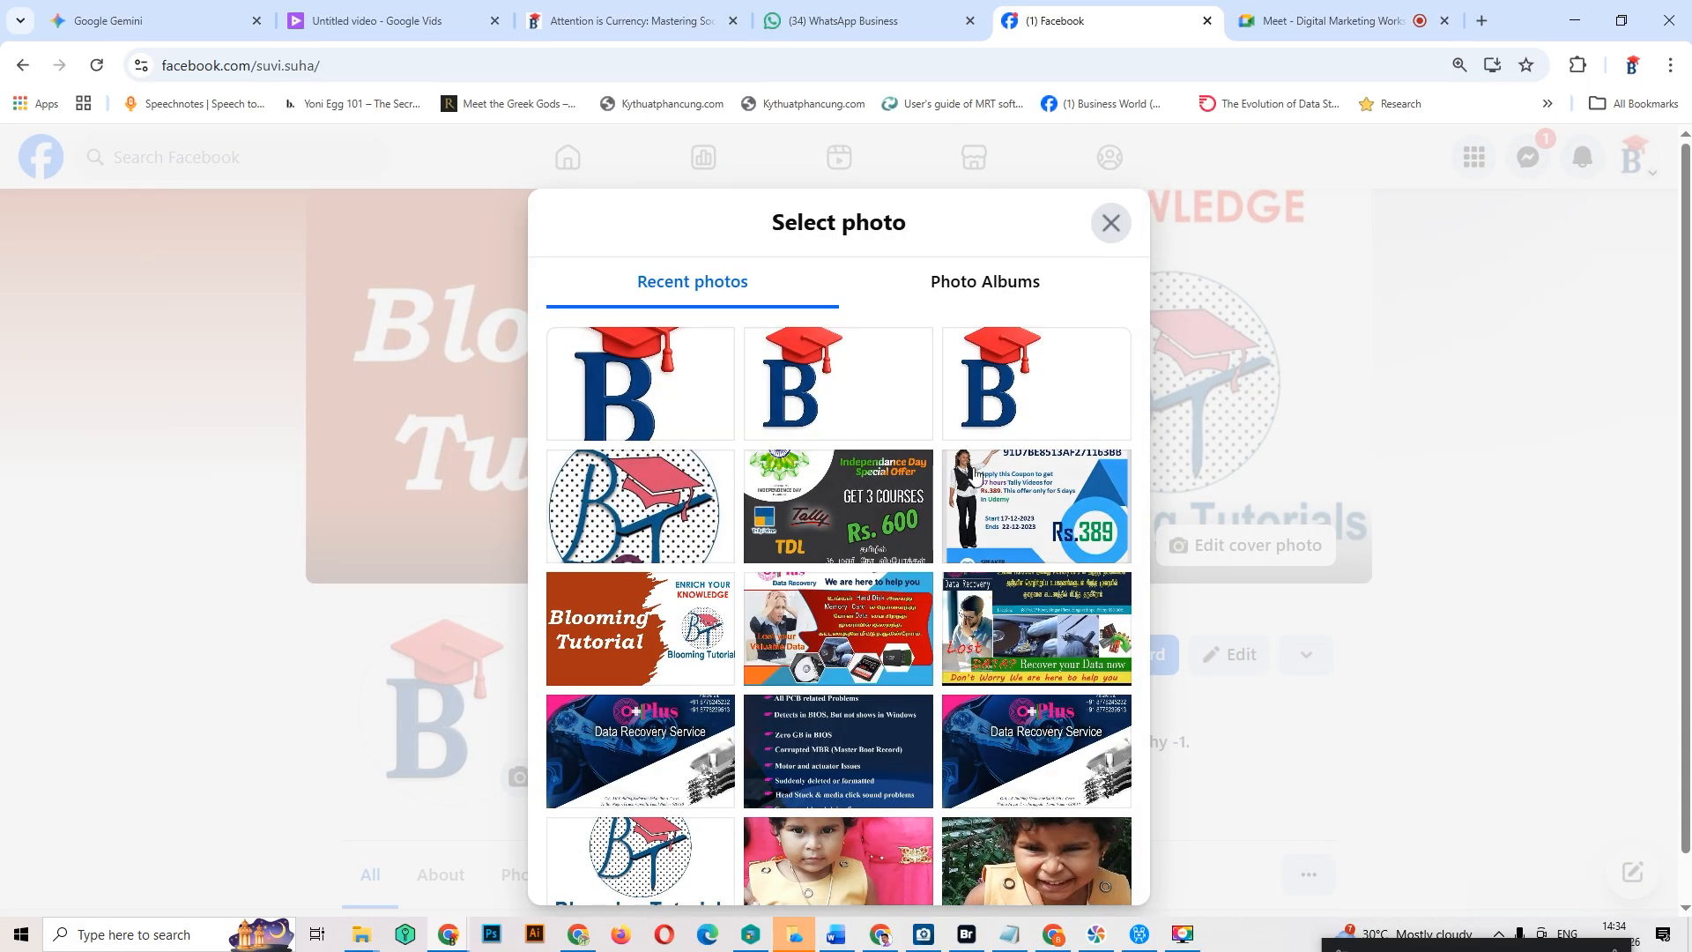
{"action": "scroll", "coordinate": [976, 477], "scroll_direction": "down", "scroll_amount": 2}
{"action": "scroll", "coordinate": [1085, 335], "scroll_direction": "up", "scroll_amount": 2}
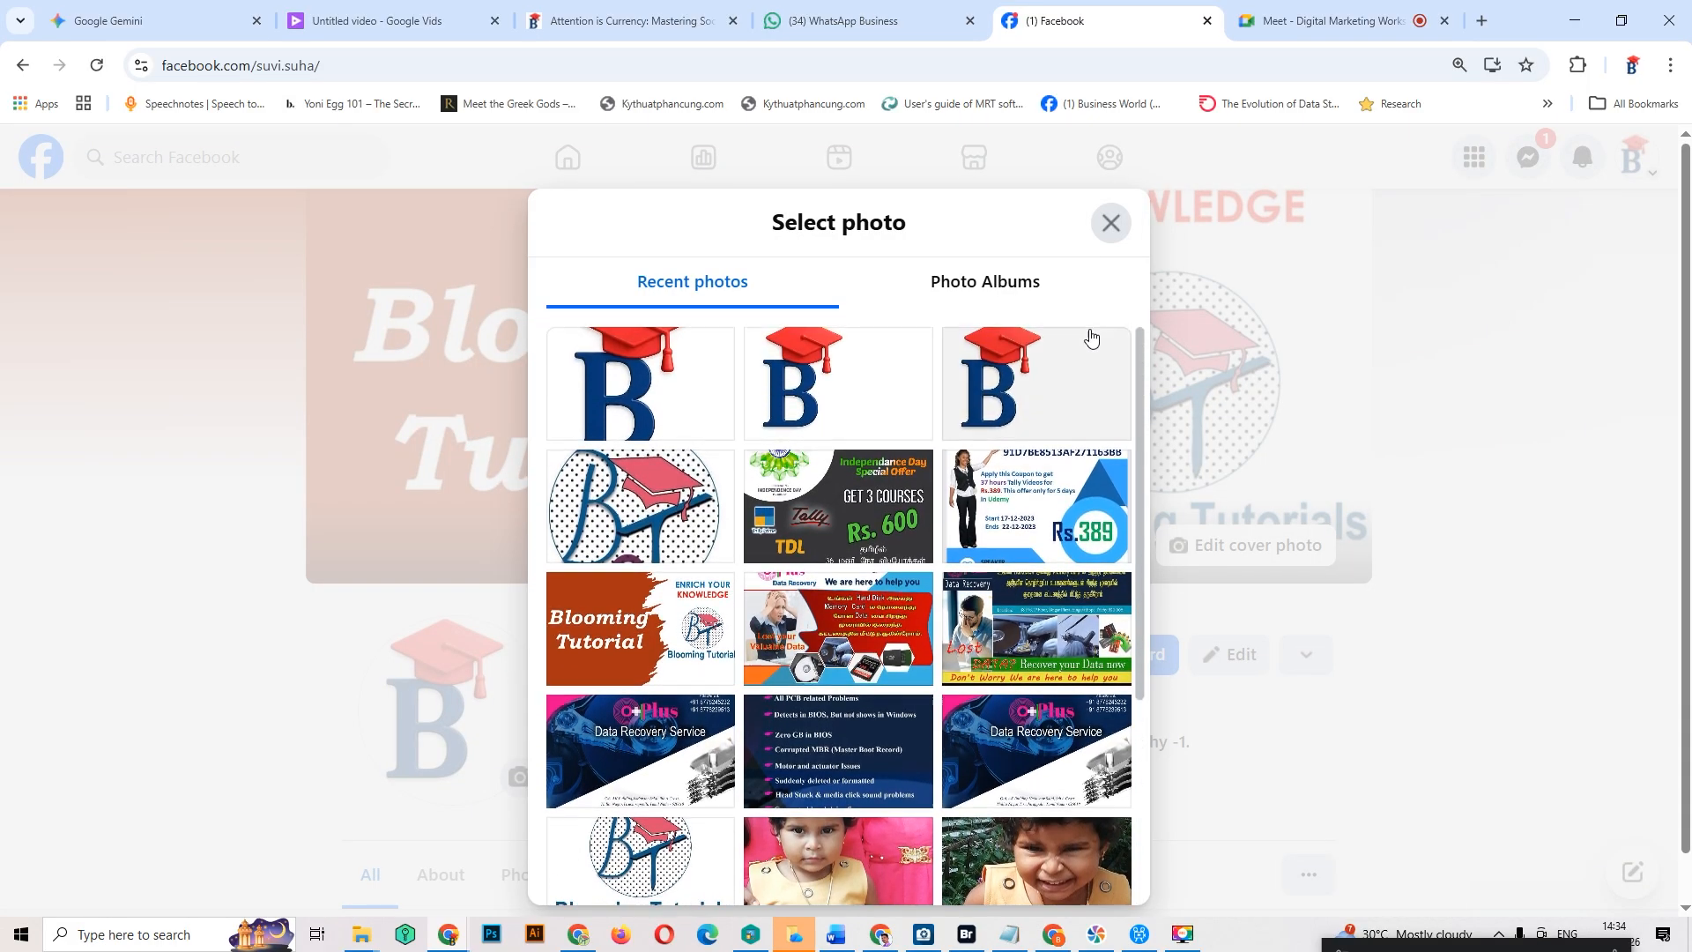
{"action": "left_click", "coordinate": [1112, 223]}
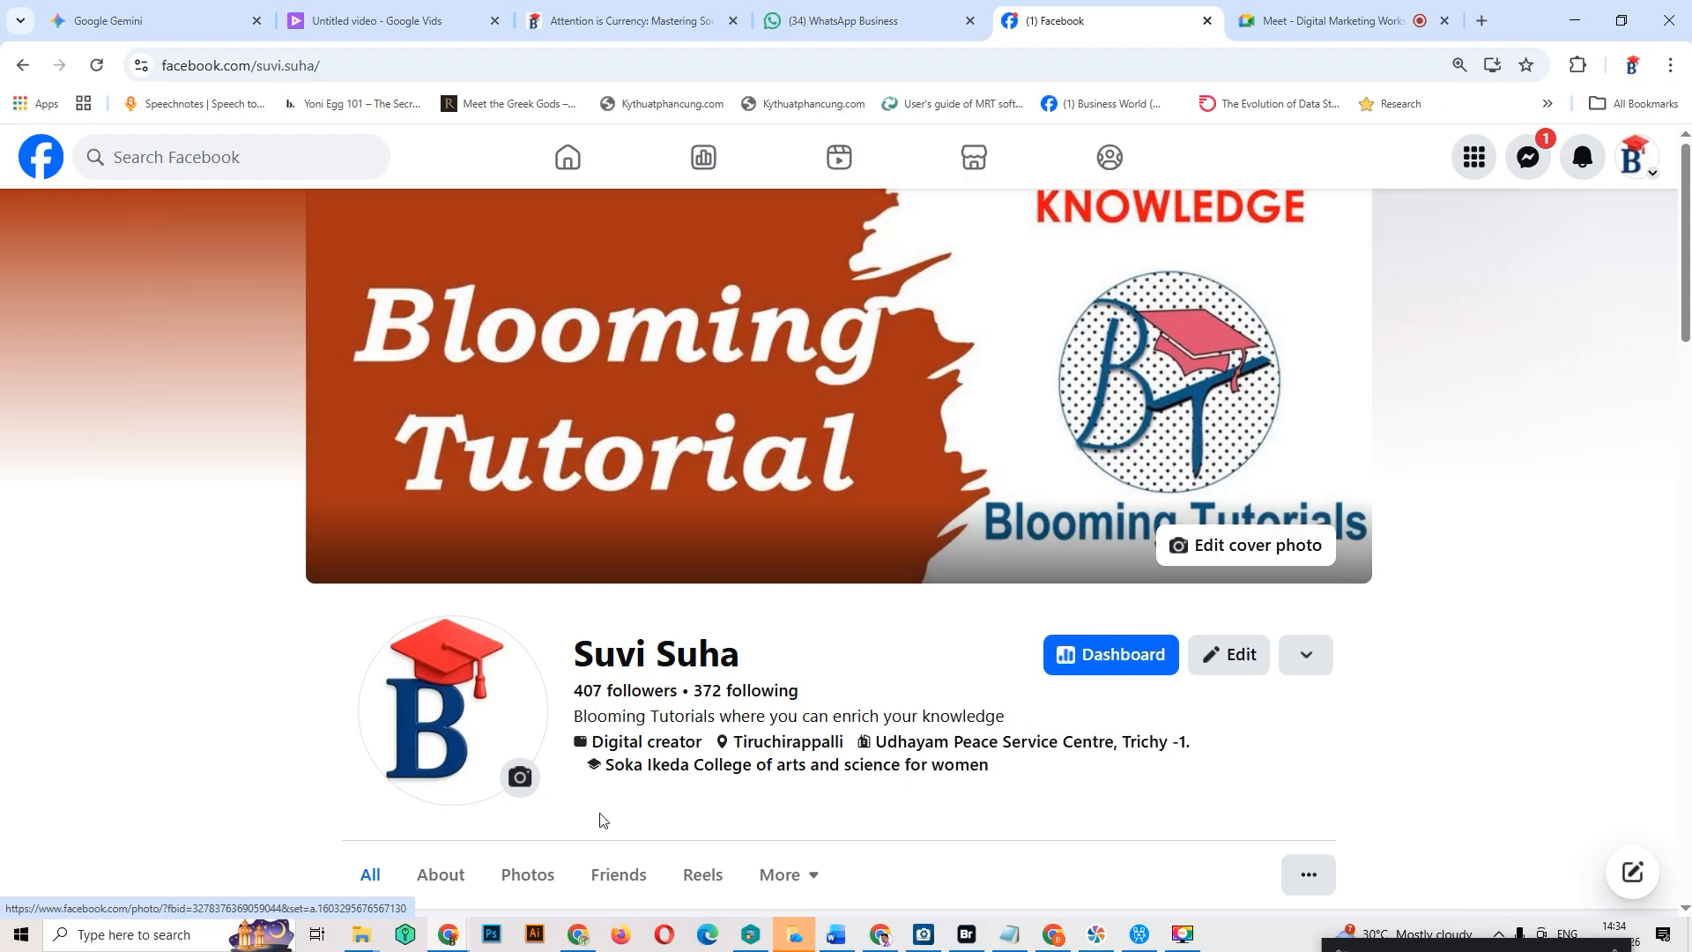
Step: View the profile picture options, open the profile picture chooser, and close it without uploading a photo
{"action": "left_click", "coordinate": [489, 727]}
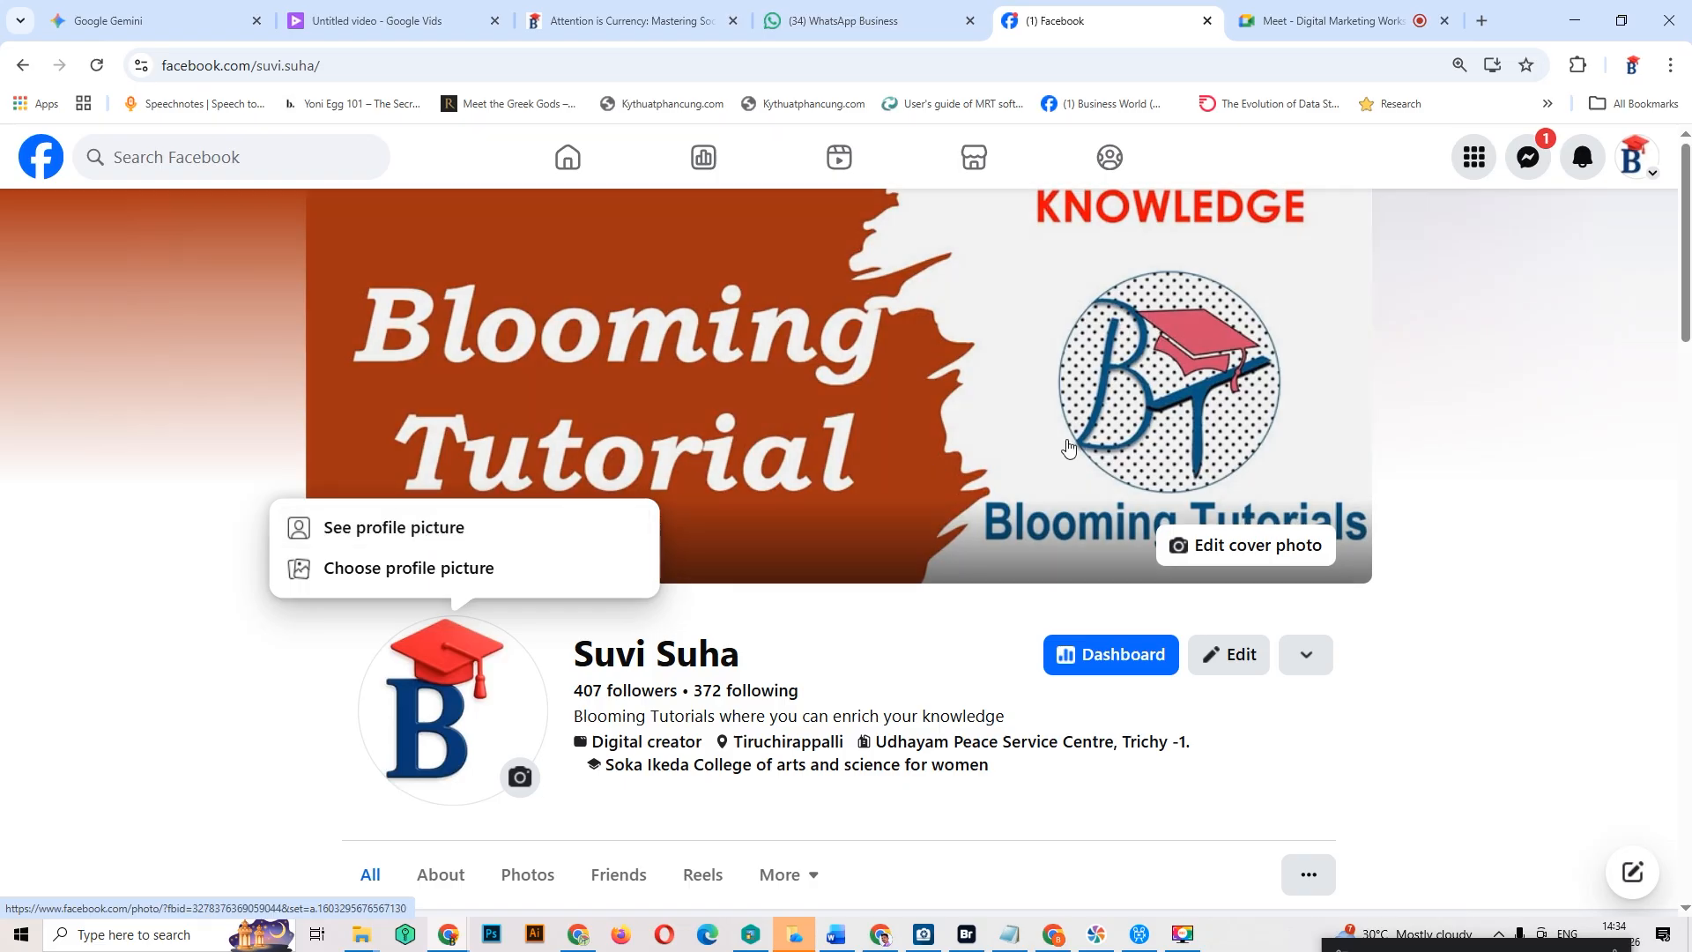
{"action": "left_click", "coordinate": [433, 528]}
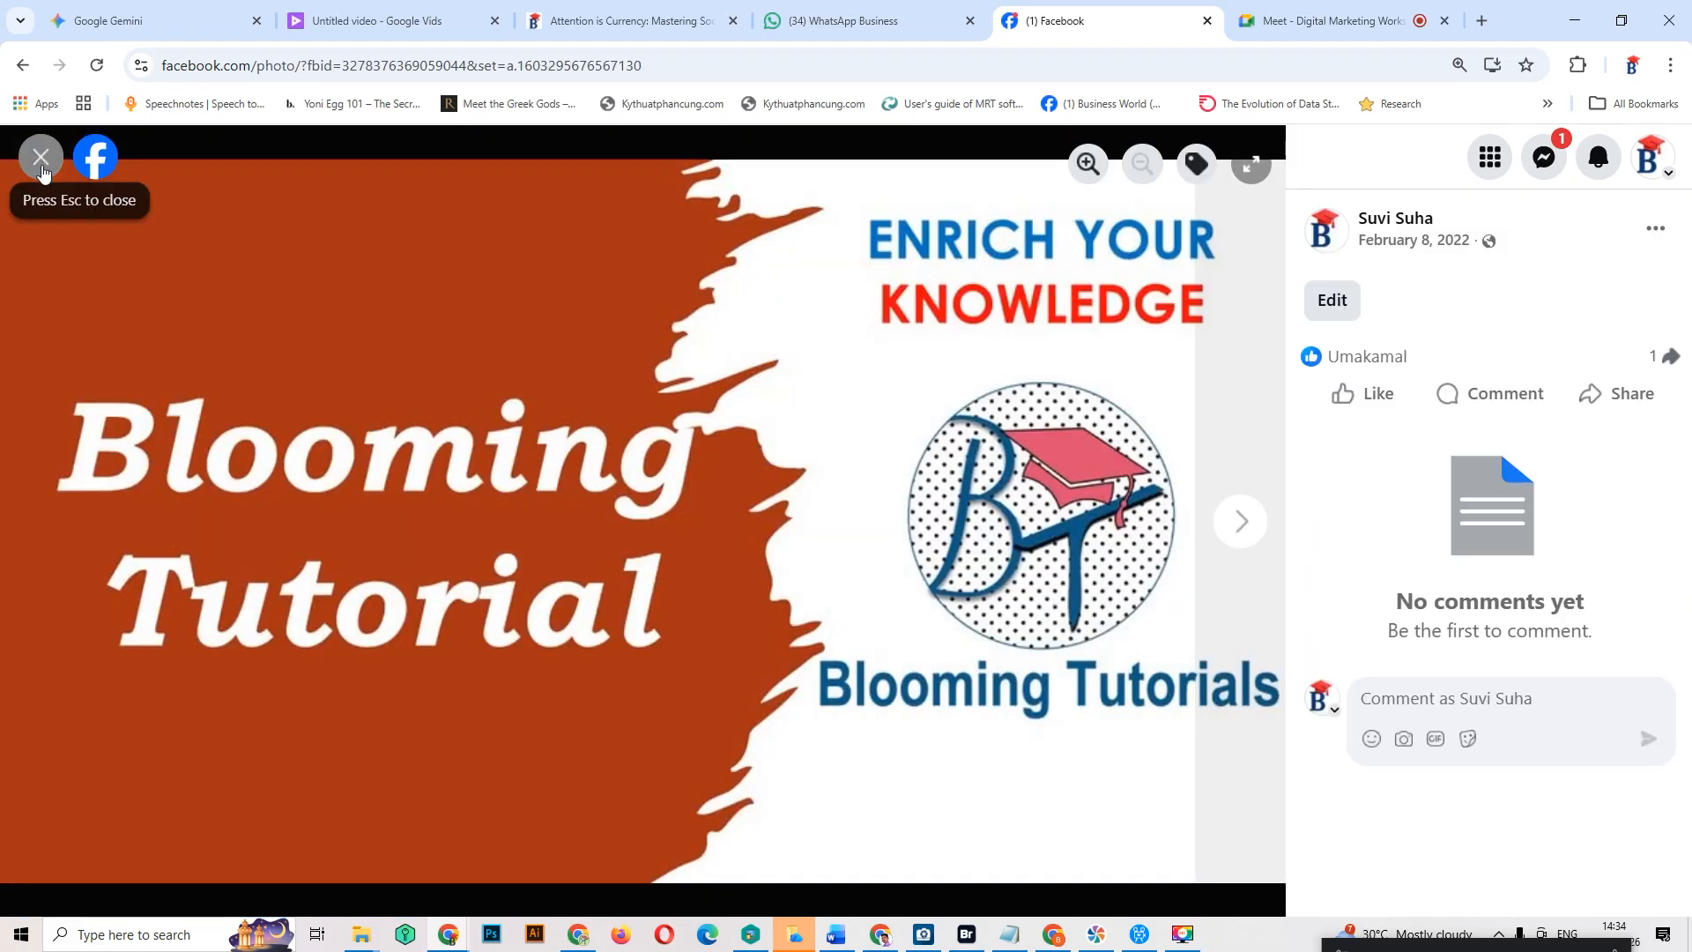
{"action": "left_click", "coordinate": [43, 173]}
{"action": "left_click", "coordinate": [520, 777]}
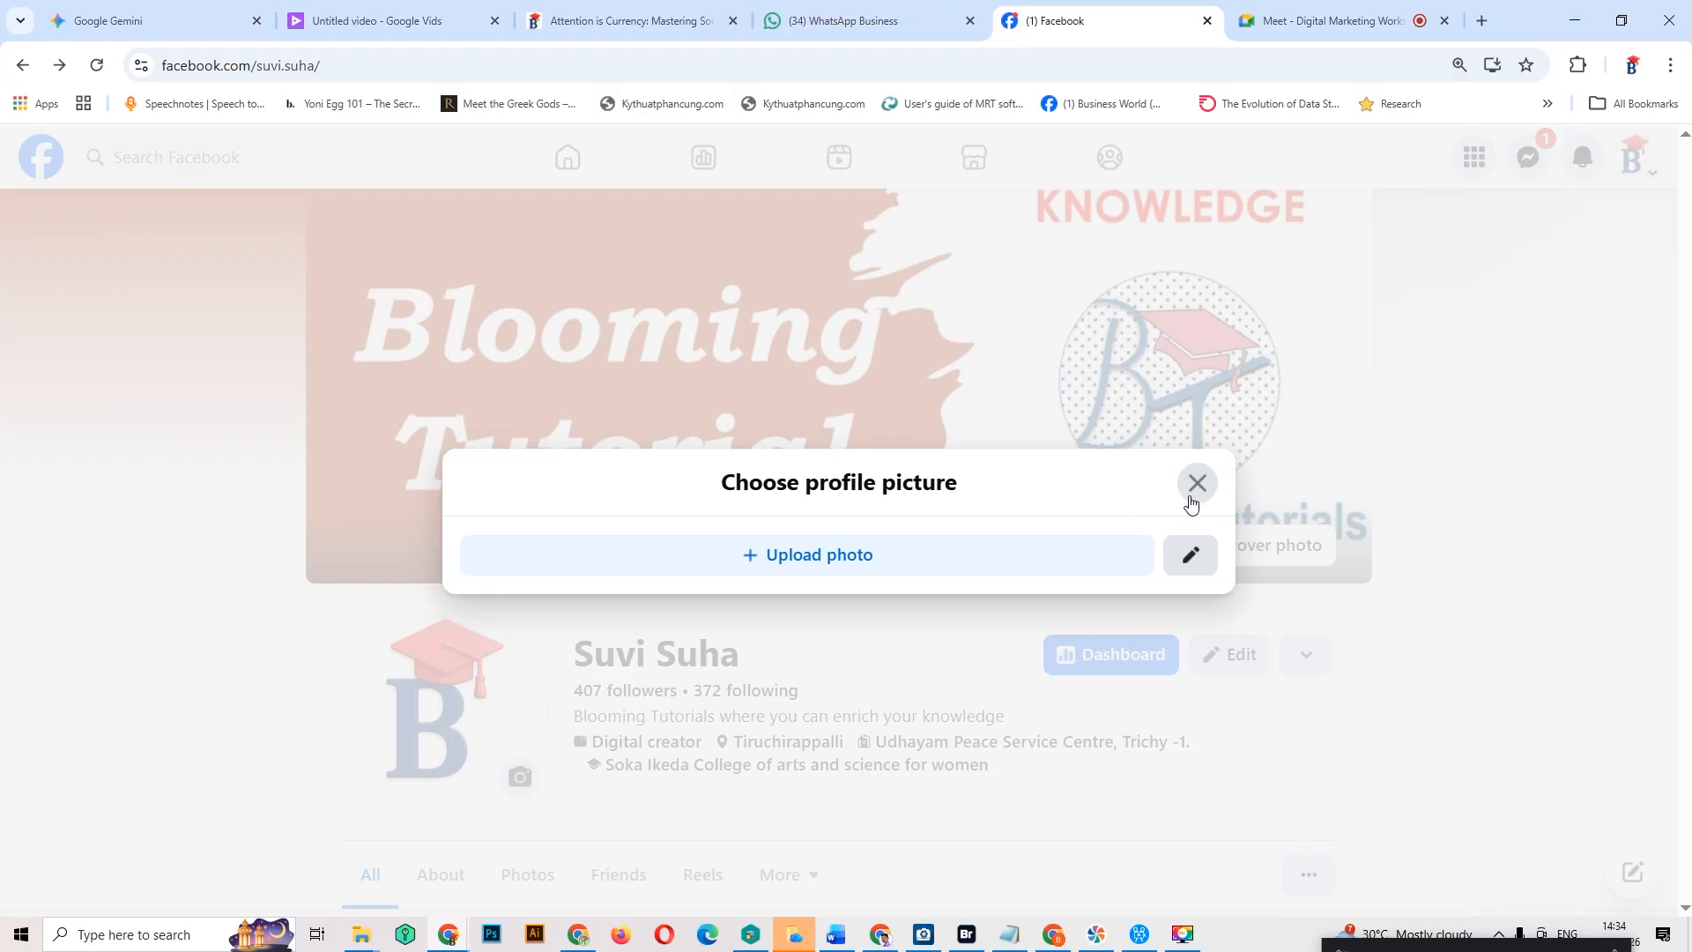
{"action": "left_click", "coordinate": [1193, 498]}
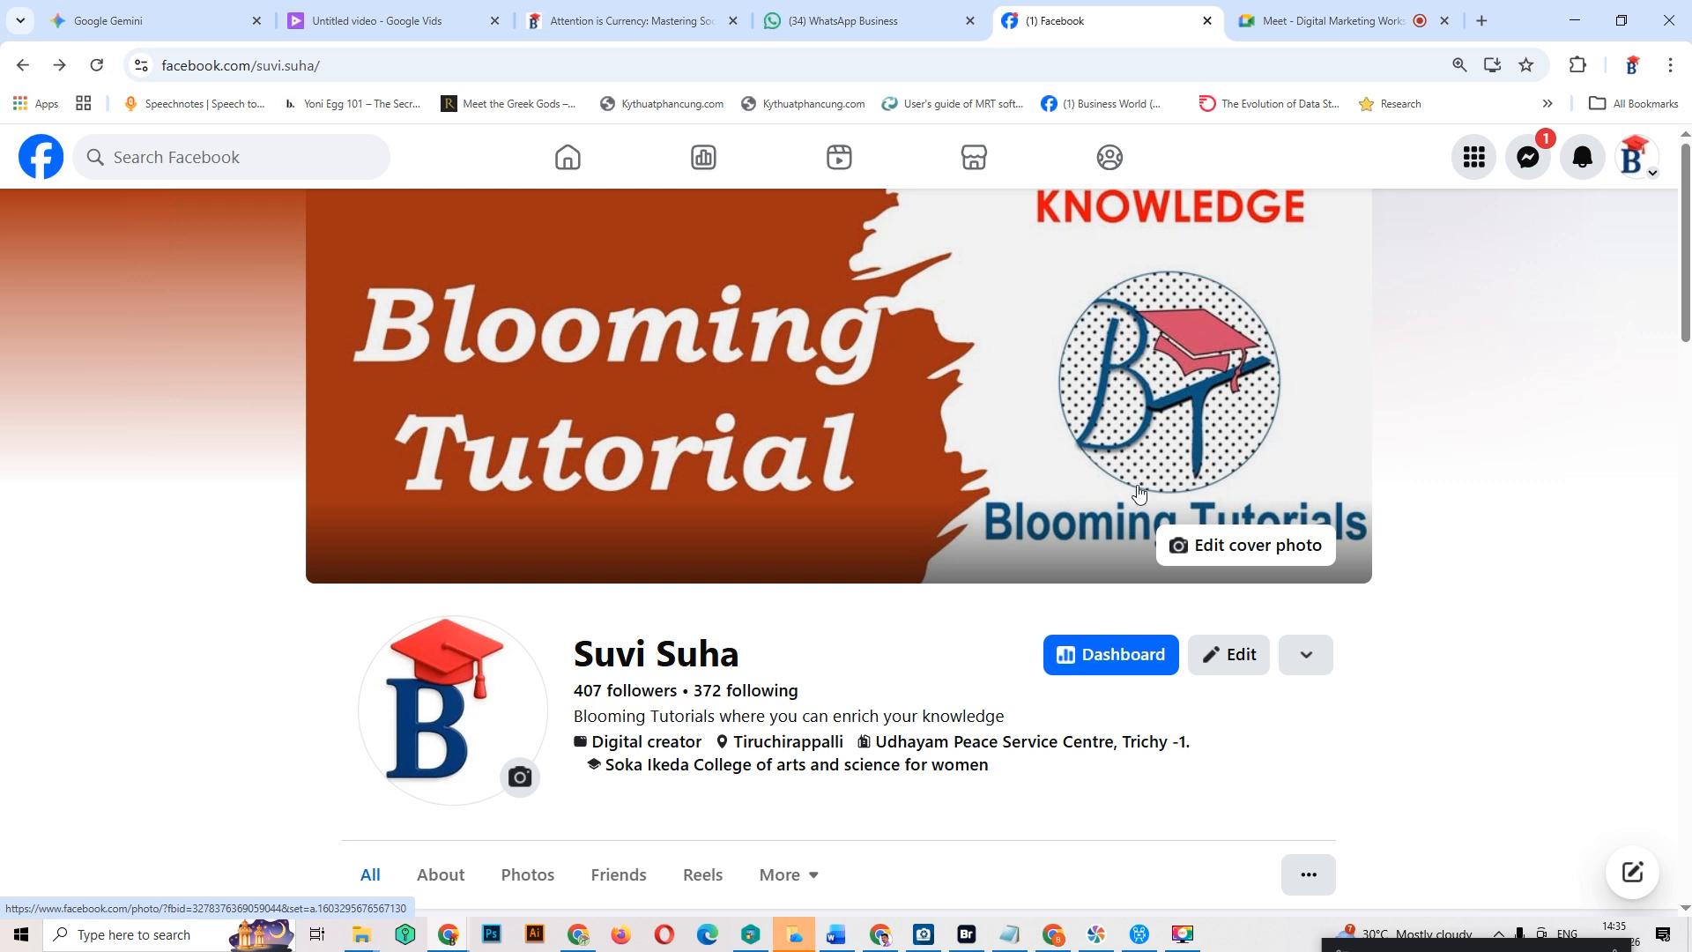
Step: Return to the course article and read the personal account concept, its uses and the Business Page comparison
{"action": "mouse_move", "coordinate": [623, 9]}
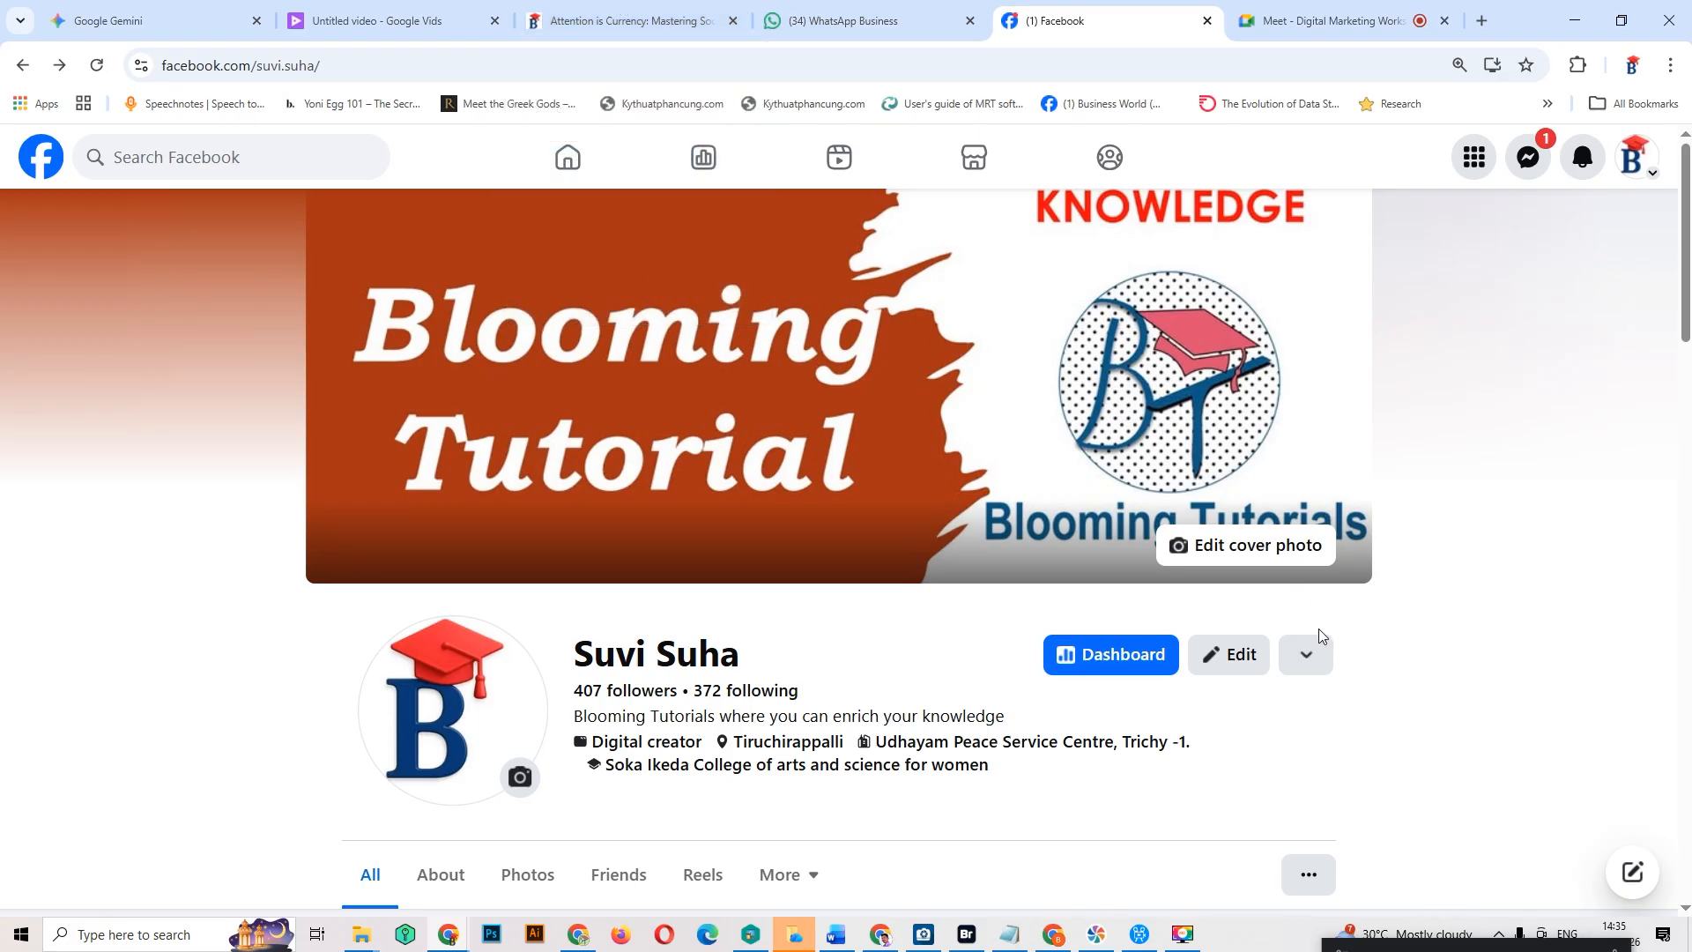
{"action": "left_click", "coordinate": [623, 20]}
{"action": "scroll", "coordinate": [740, 639], "scroll_direction": "down", "scroll_amount": 5}
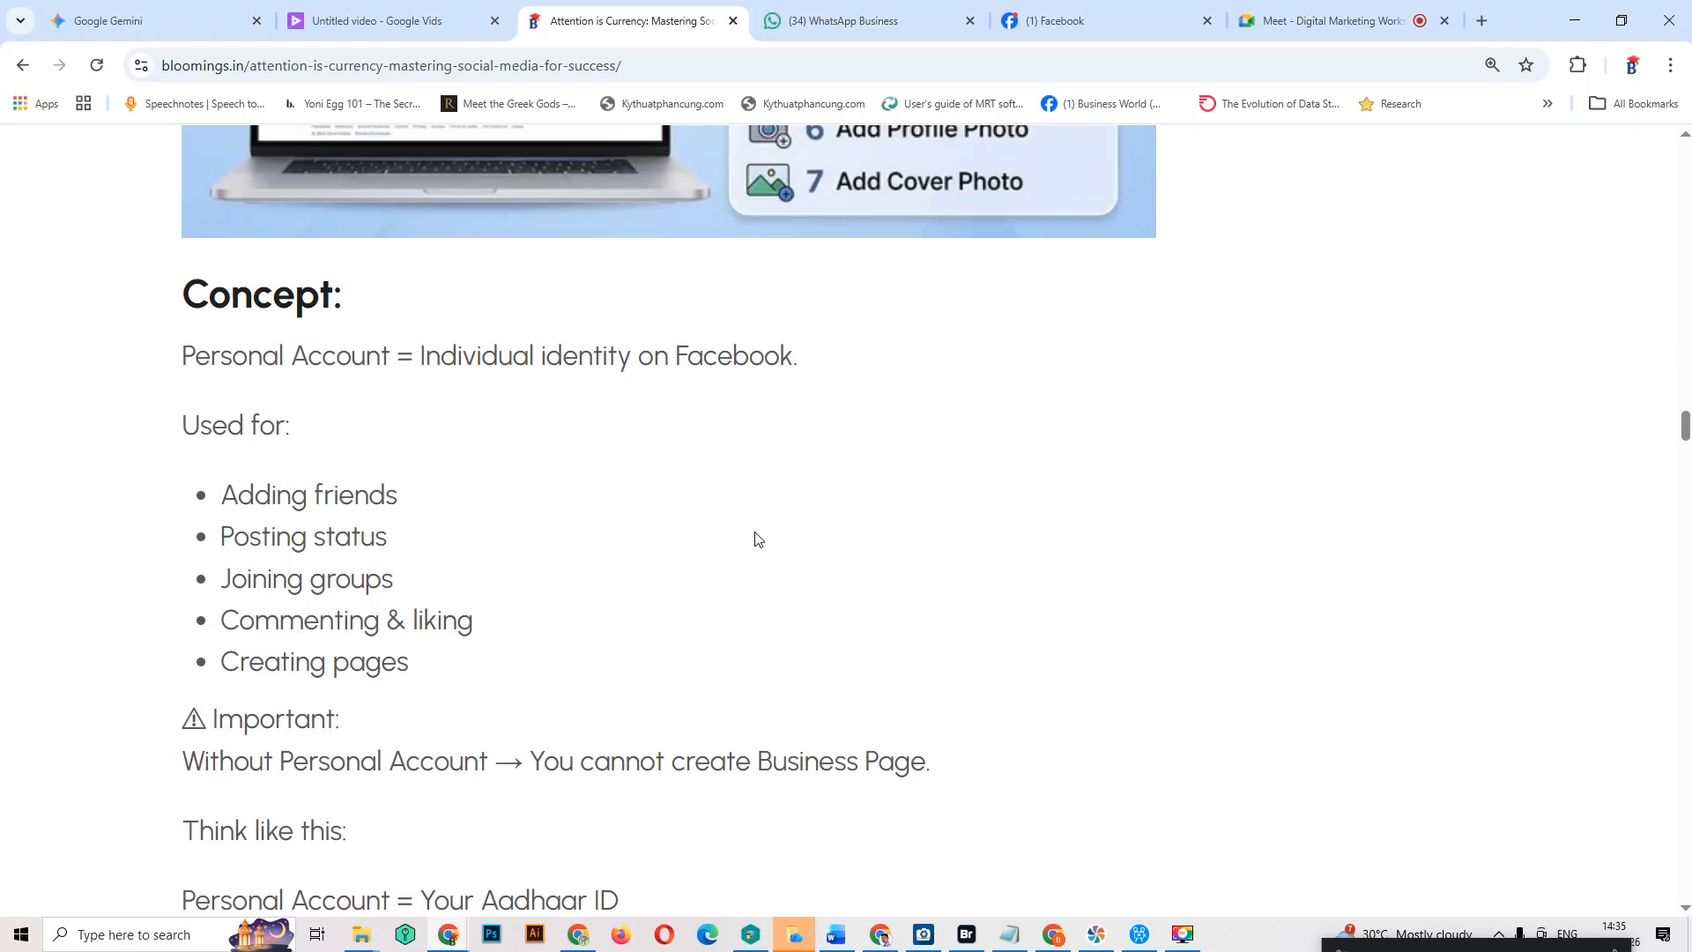
{"action": "scroll", "coordinate": [754, 538], "scroll_direction": "down", "scroll_amount": 1}
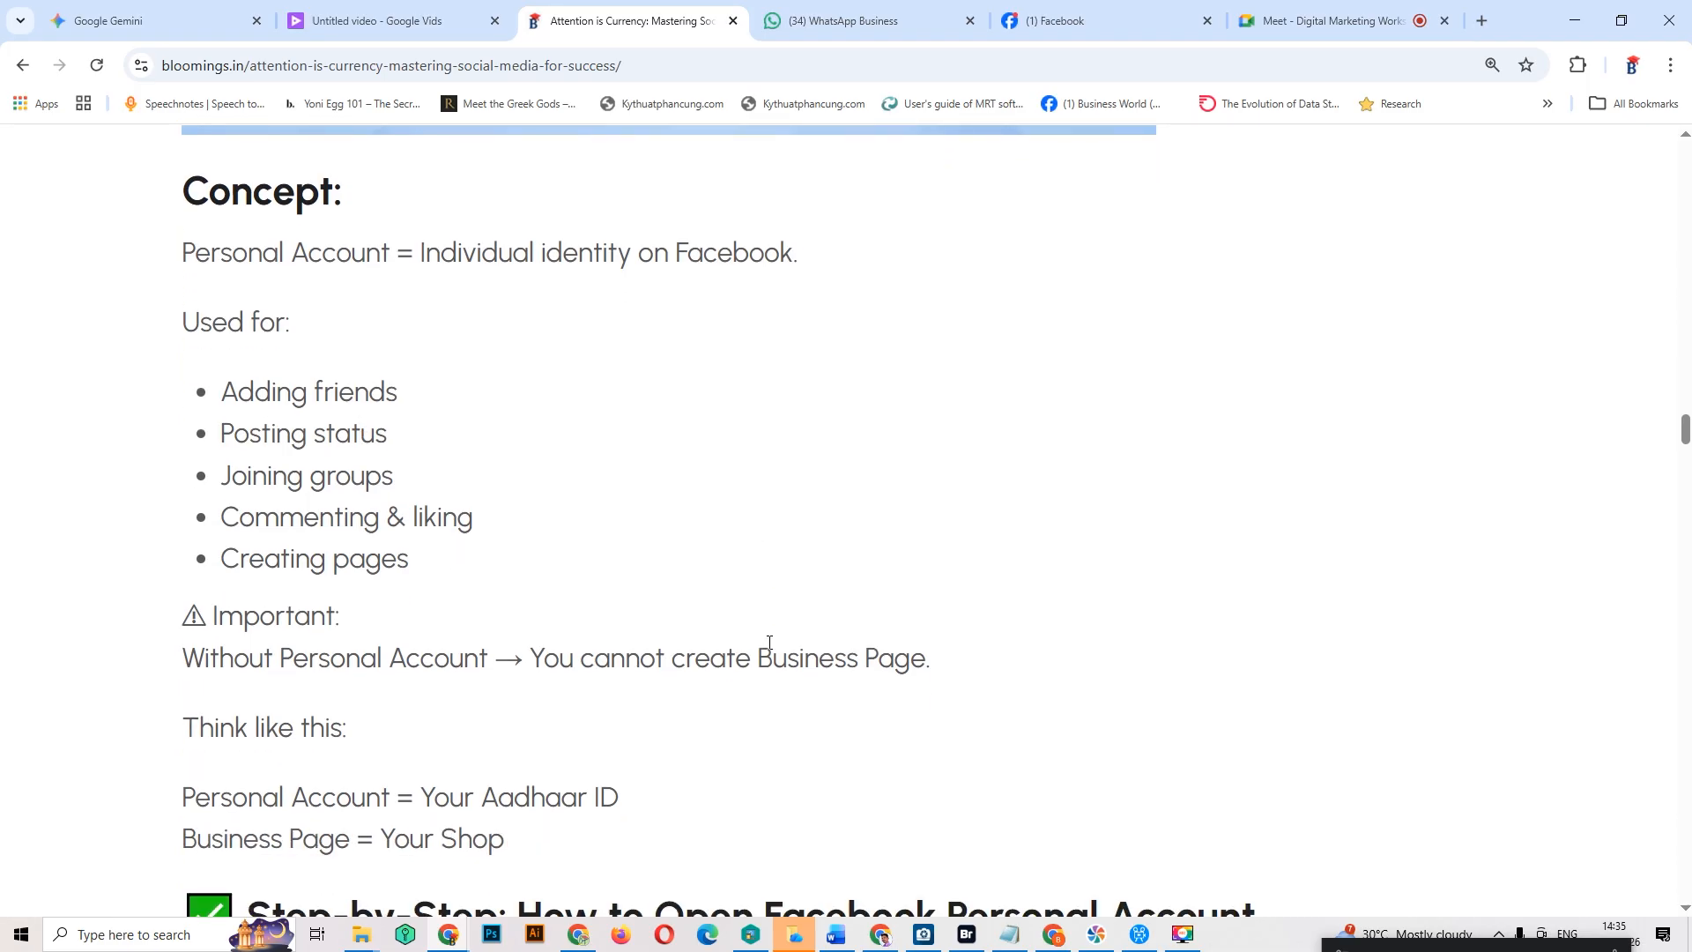
{"action": "scroll", "coordinate": [767, 650], "scroll_direction": "down", "scroll_amount": 1}
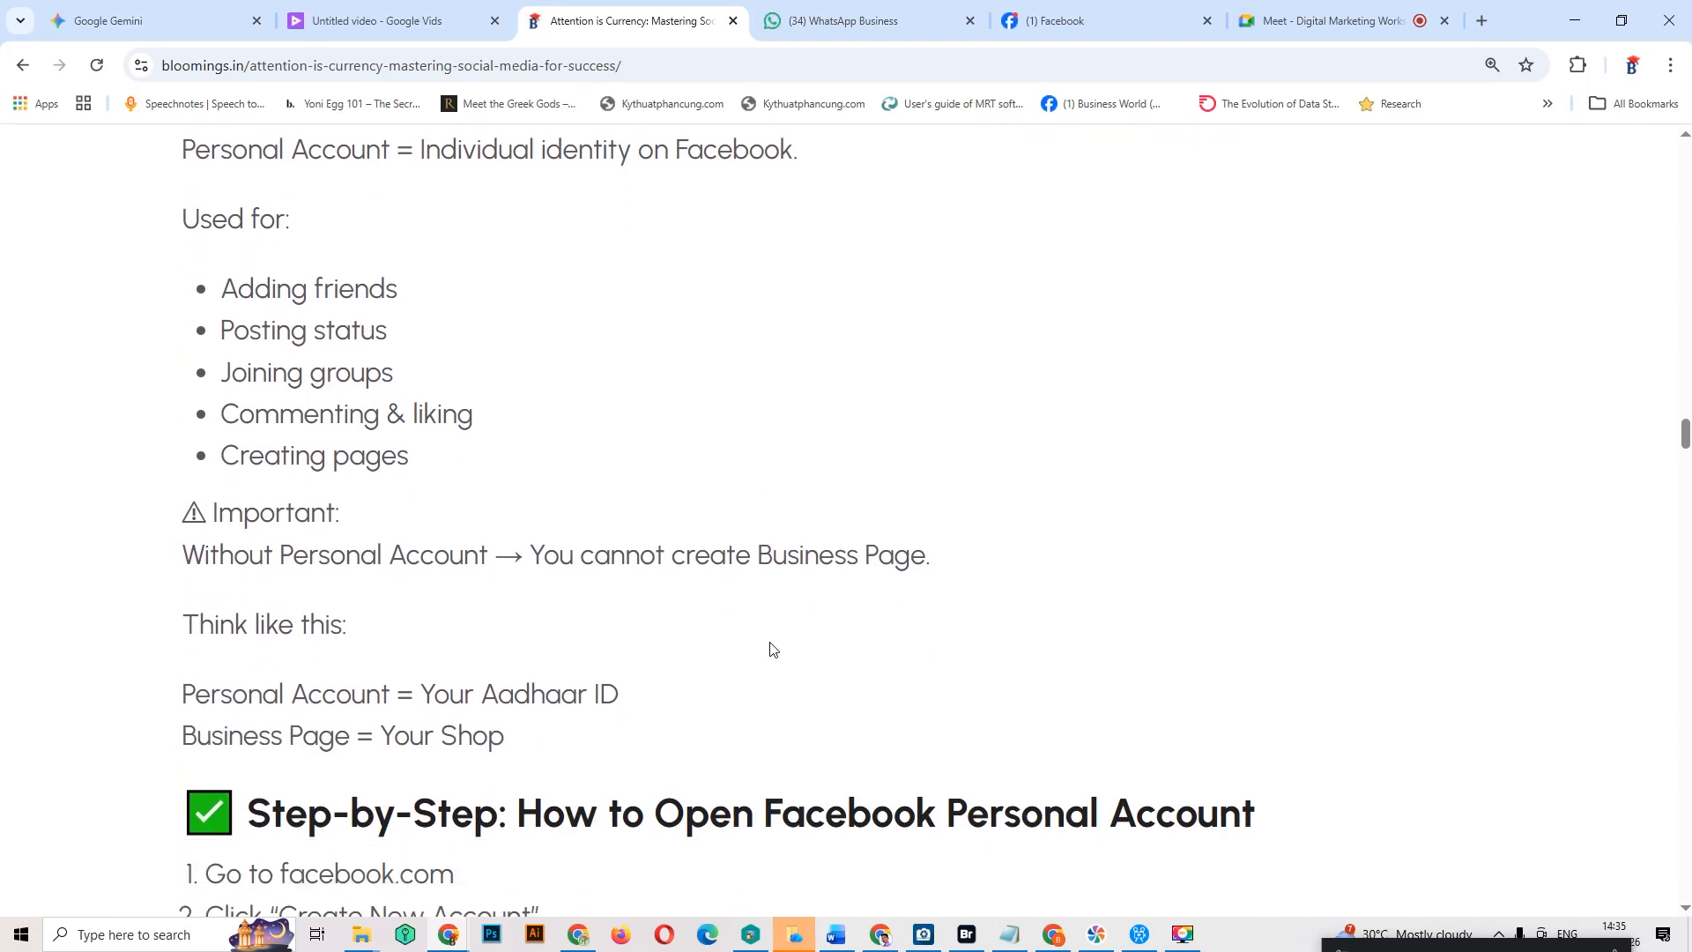
{"action": "scroll", "coordinate": [772, 650], "scroll_direction": "down", "scroll_amount": 2}
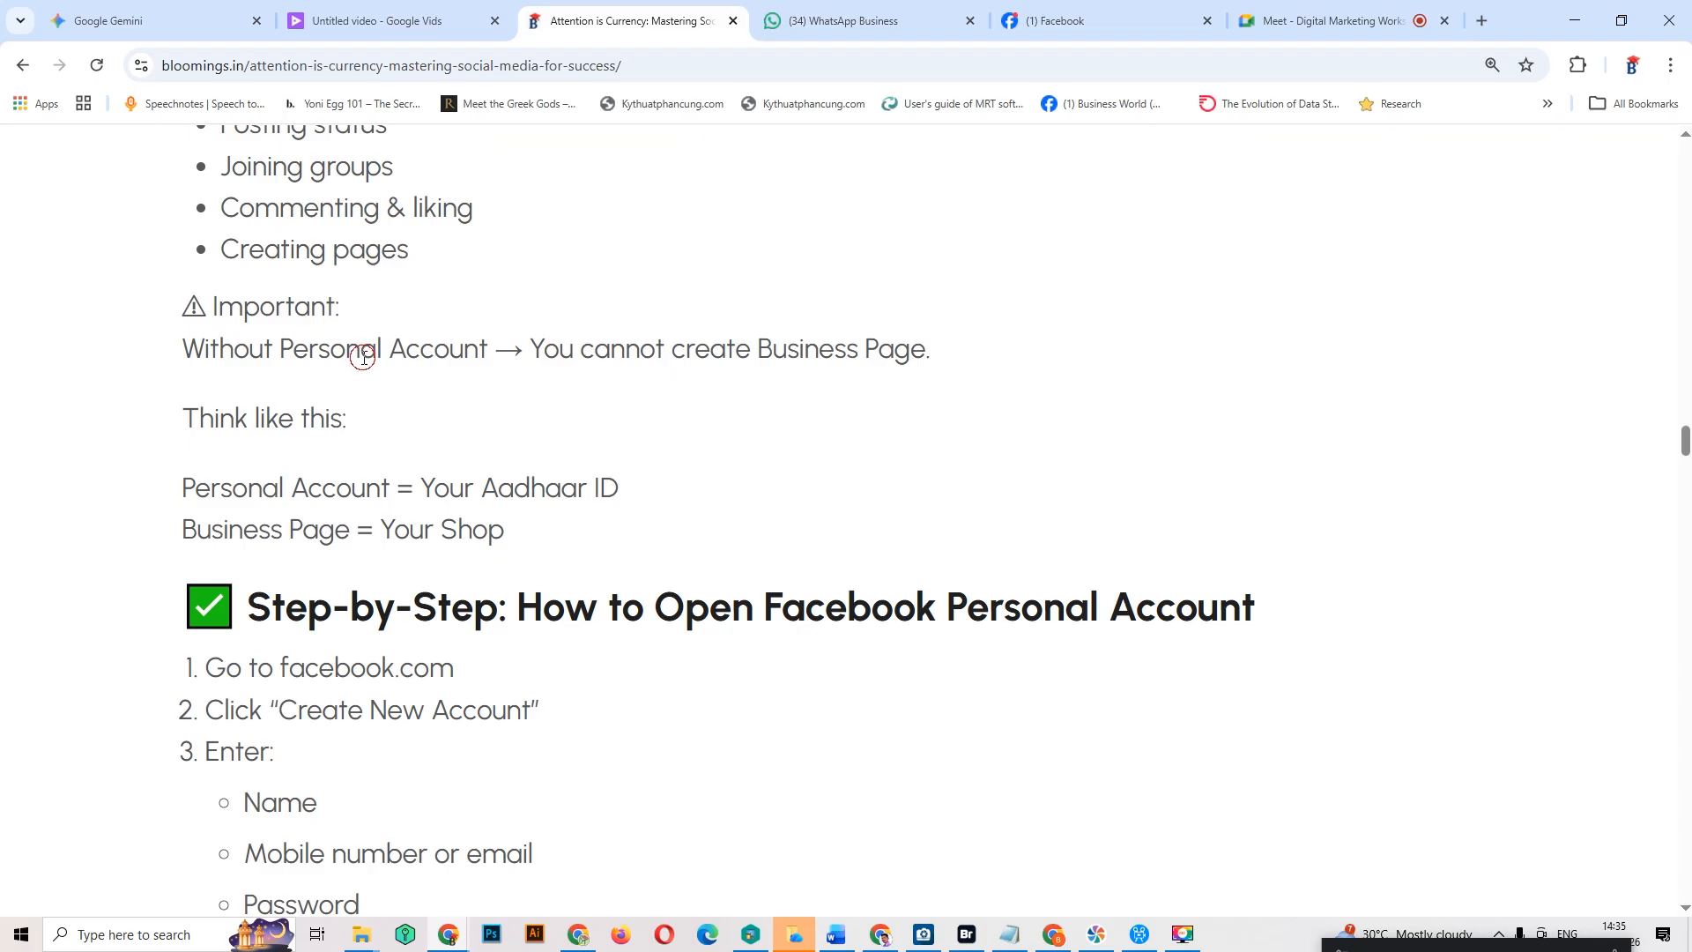
Step: Highlight the "Personal Account" and "Business Page" wording in the article's Important note
{"action": "left_click_drag", "start_coordinate": [362, 355], "coordinate": [418, 347]}
{"action": "left_click_drag", "start_coordinate": [434, 342], "coordinate": [443, 337]}
{"action": "left_click", "coordinate": [463, 355]}
{"action": "left_click_drag", "start_coordinate": [755, 347], "coordinate": [891, 382]}
{"action": "left_click", "coordinate": [896, 386]}
Step: Skim past the account opening steps and multiple-pages advice to the "Very Important Hidden Rules" graphic
{"action": "scroll", "coordinate": [914, 483], "scroll_direction": "down", "scroll_amount": 20}
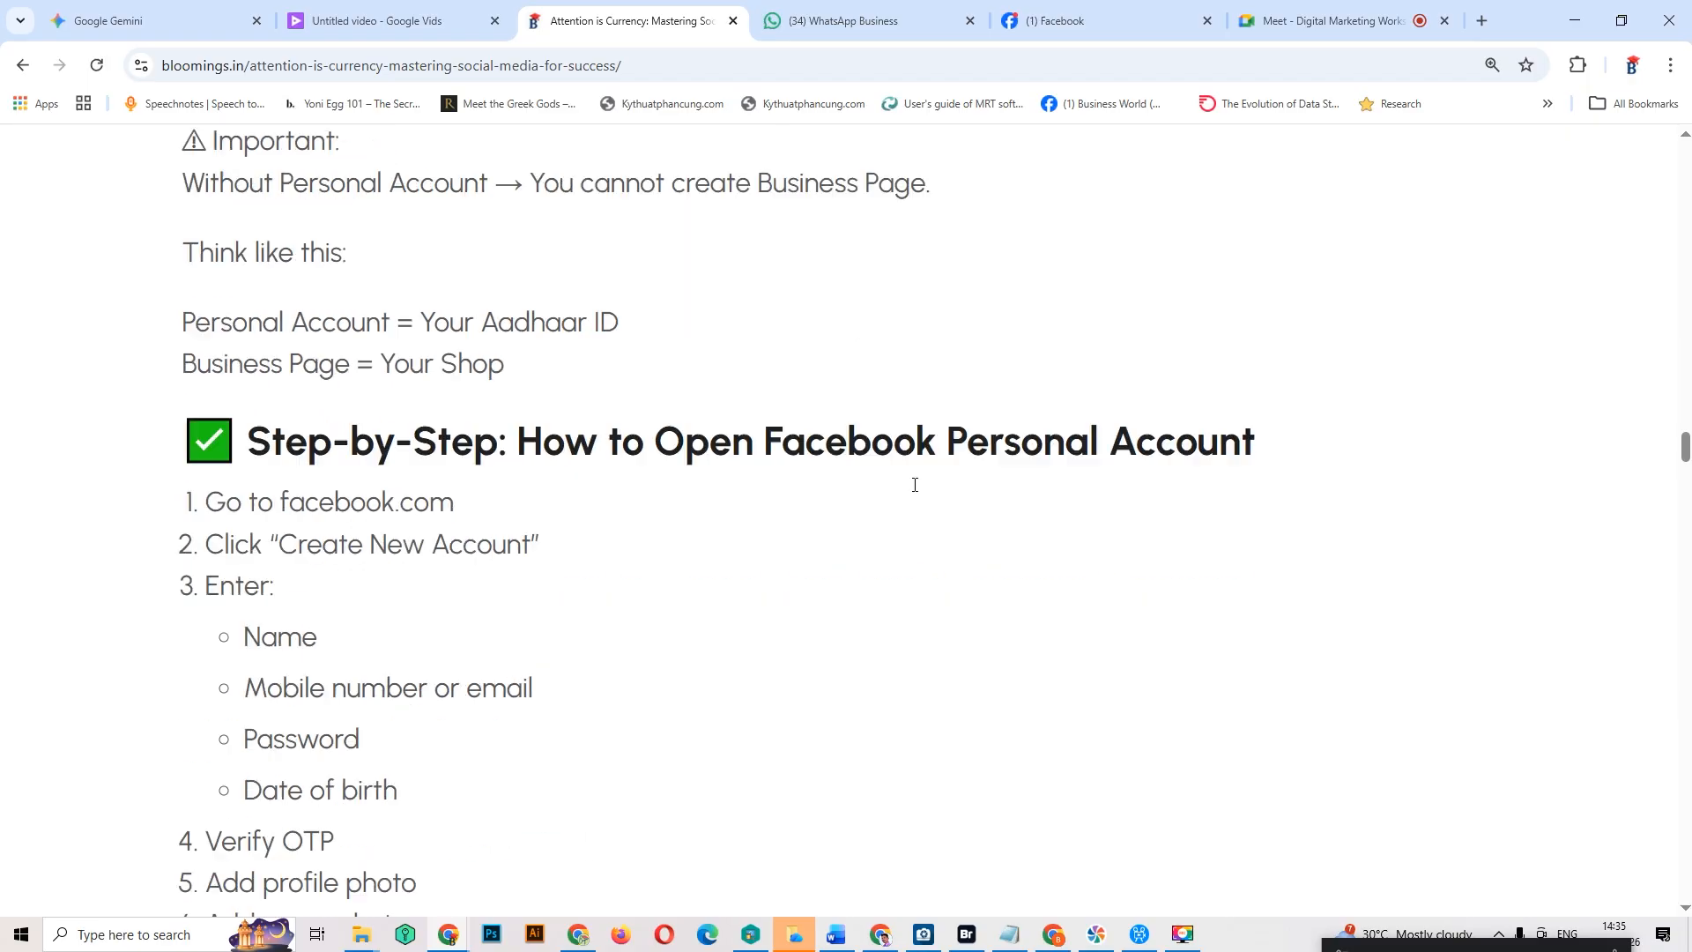
{"action": "scroll", "coordinate": [923, 476], "scroll_direction": "down", "scroll_amount": 20}
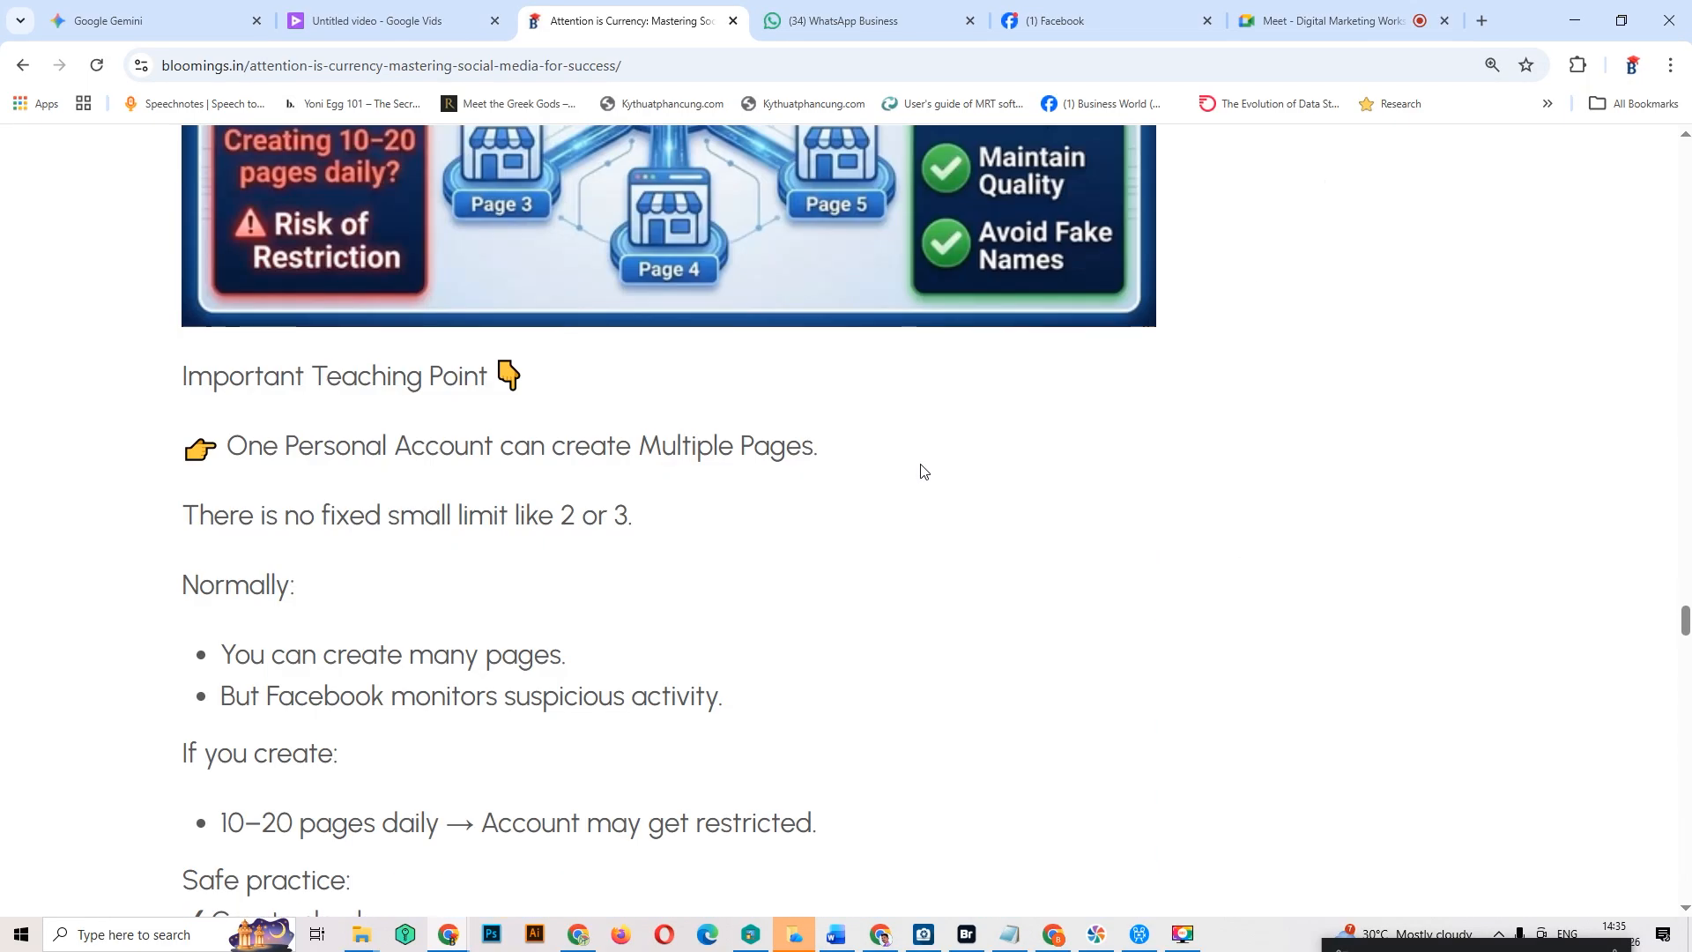
{"action": "scroll", "coordinate": [925, 465], "scroll_direction": "up", "scroll_amount": 7}
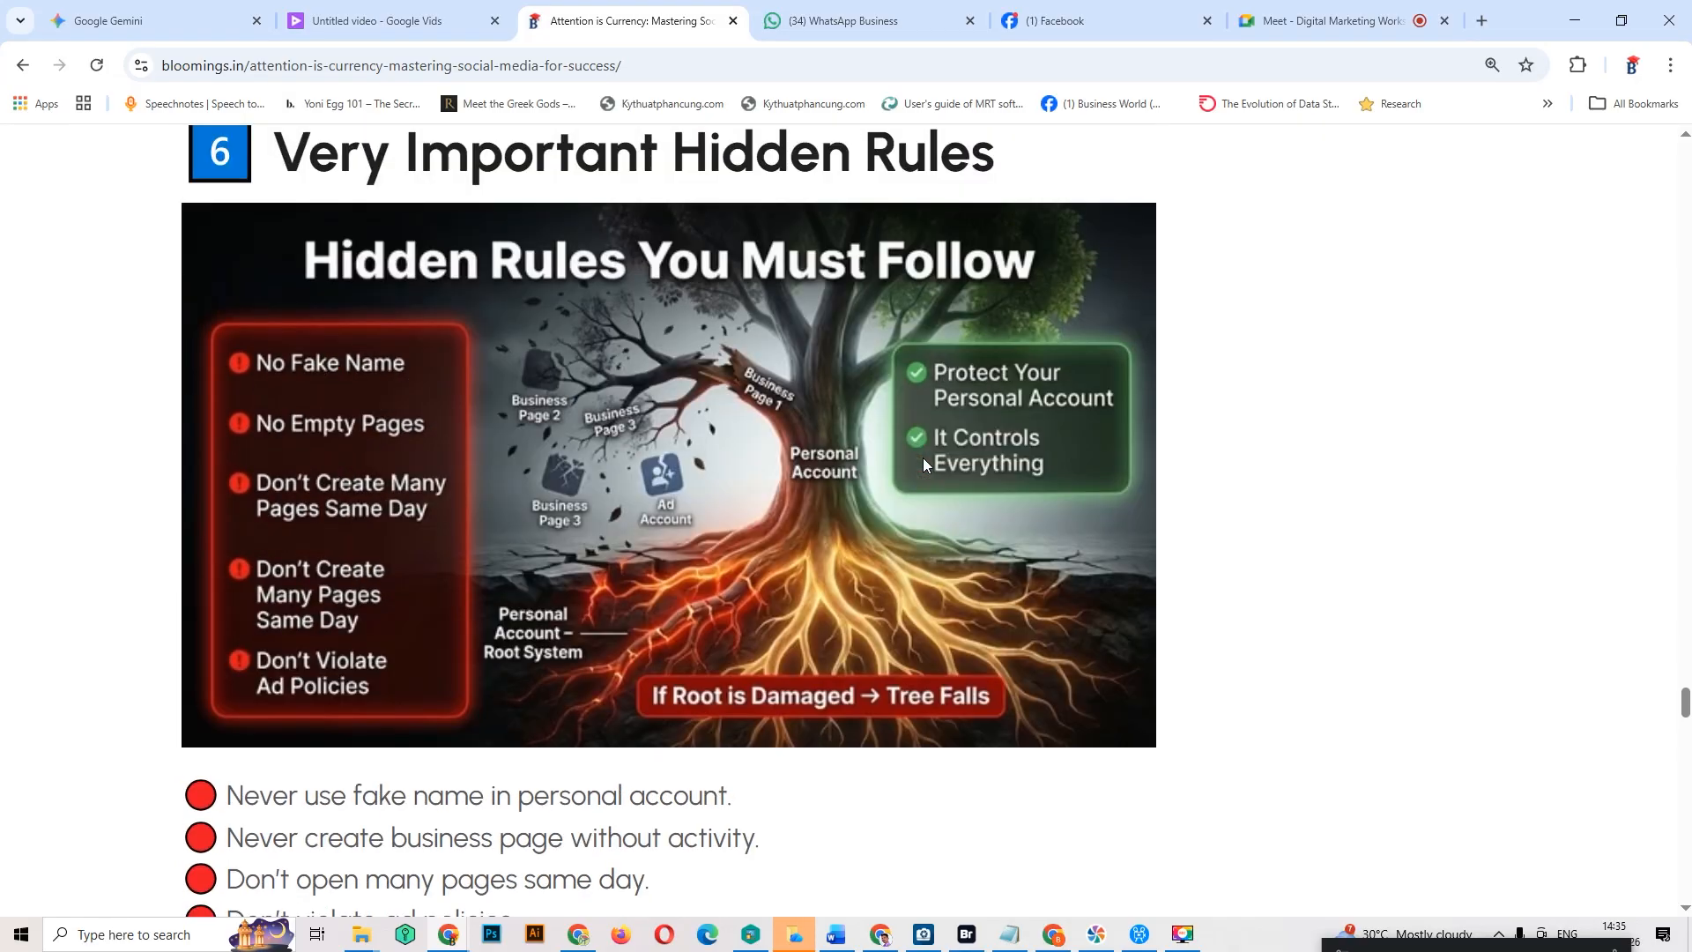
{"action": "scroll", "coordinate": [925, 465], "scroll_direction": "down", "scroll_amount": 1}
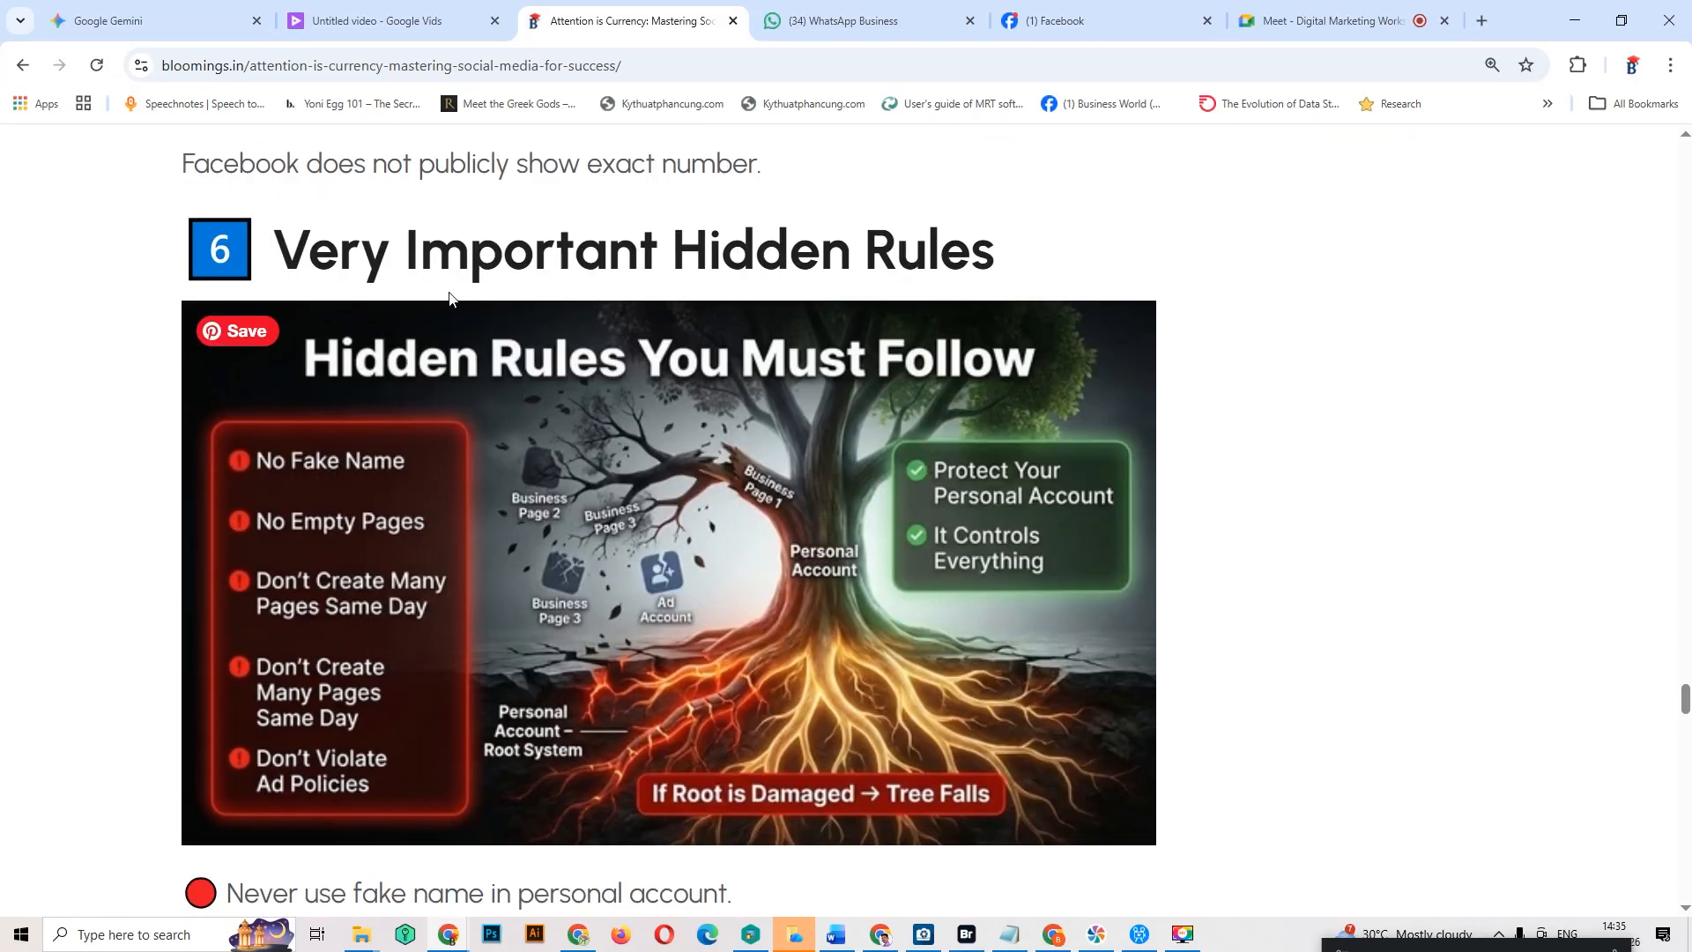
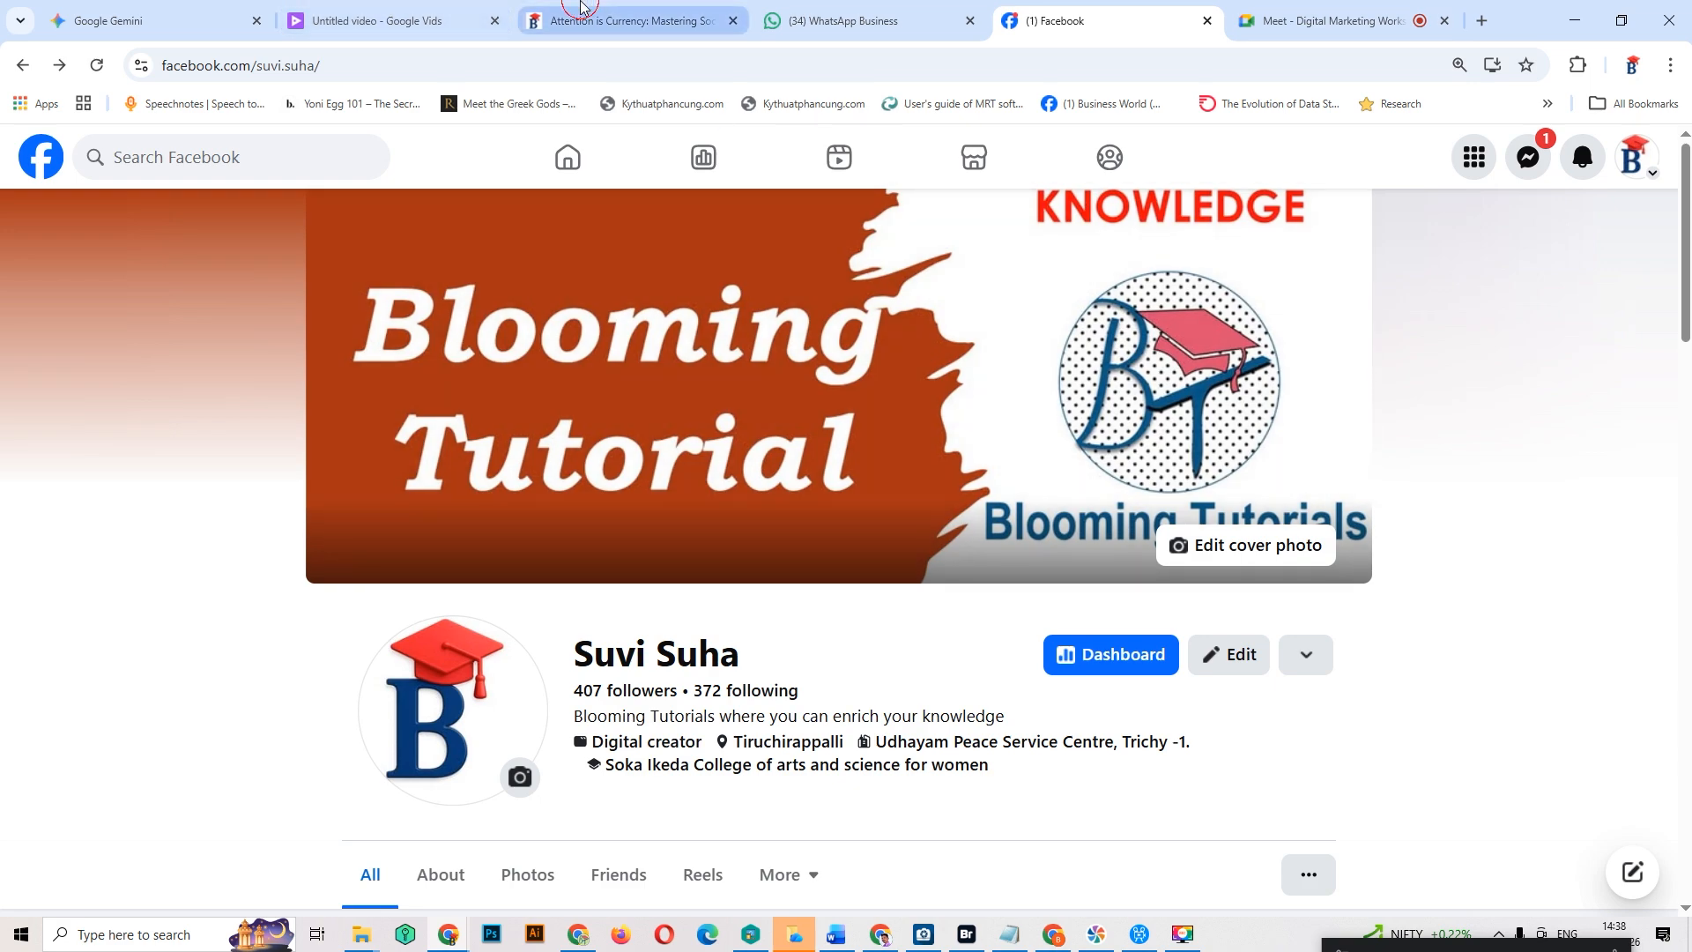
Step: Return to the article's "What is Facebook Business Page?" section and highlight the "Public profile for" text and its first list entries
{"action": "left_click", "coordinate": [622, 20]}
{"action": "scroll", "coordinate": [745, 626], "scroll_direction": "up", "scroll_amount": 2}
{"action": "scroll", "coordinate": [751, 630], "scroll_direction": "up", "scroll_amount": 15}
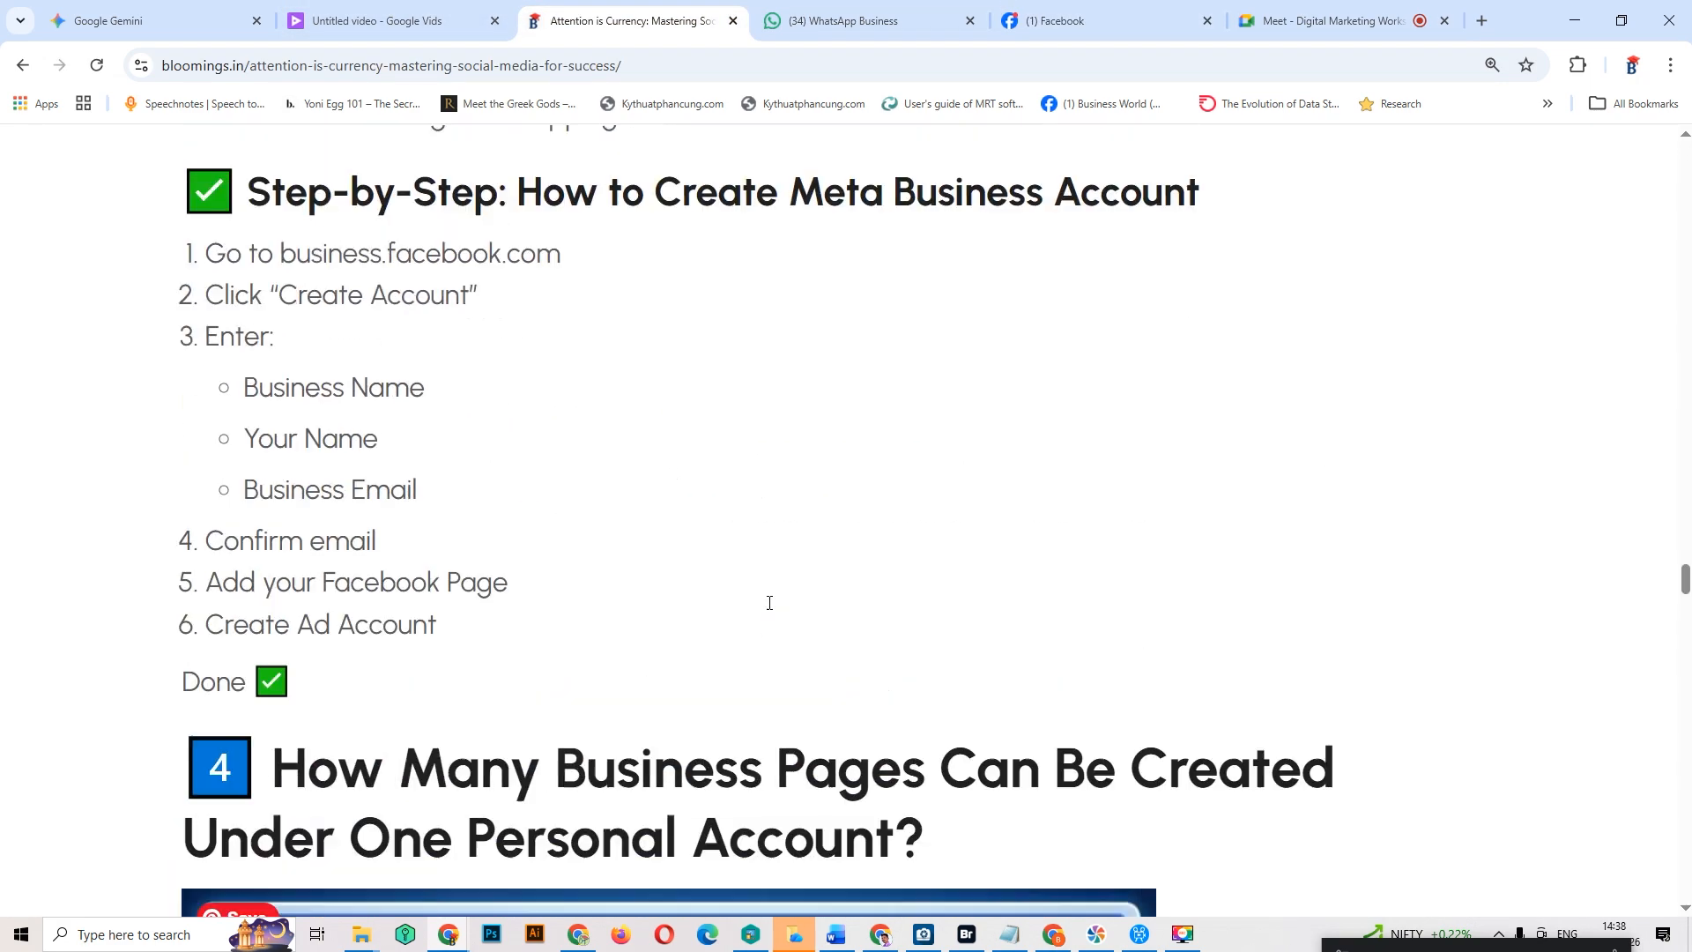
{"action": "scroll", "coordinate": [780, 591], "scroll_direction": "up", "scroll_amount": 5}
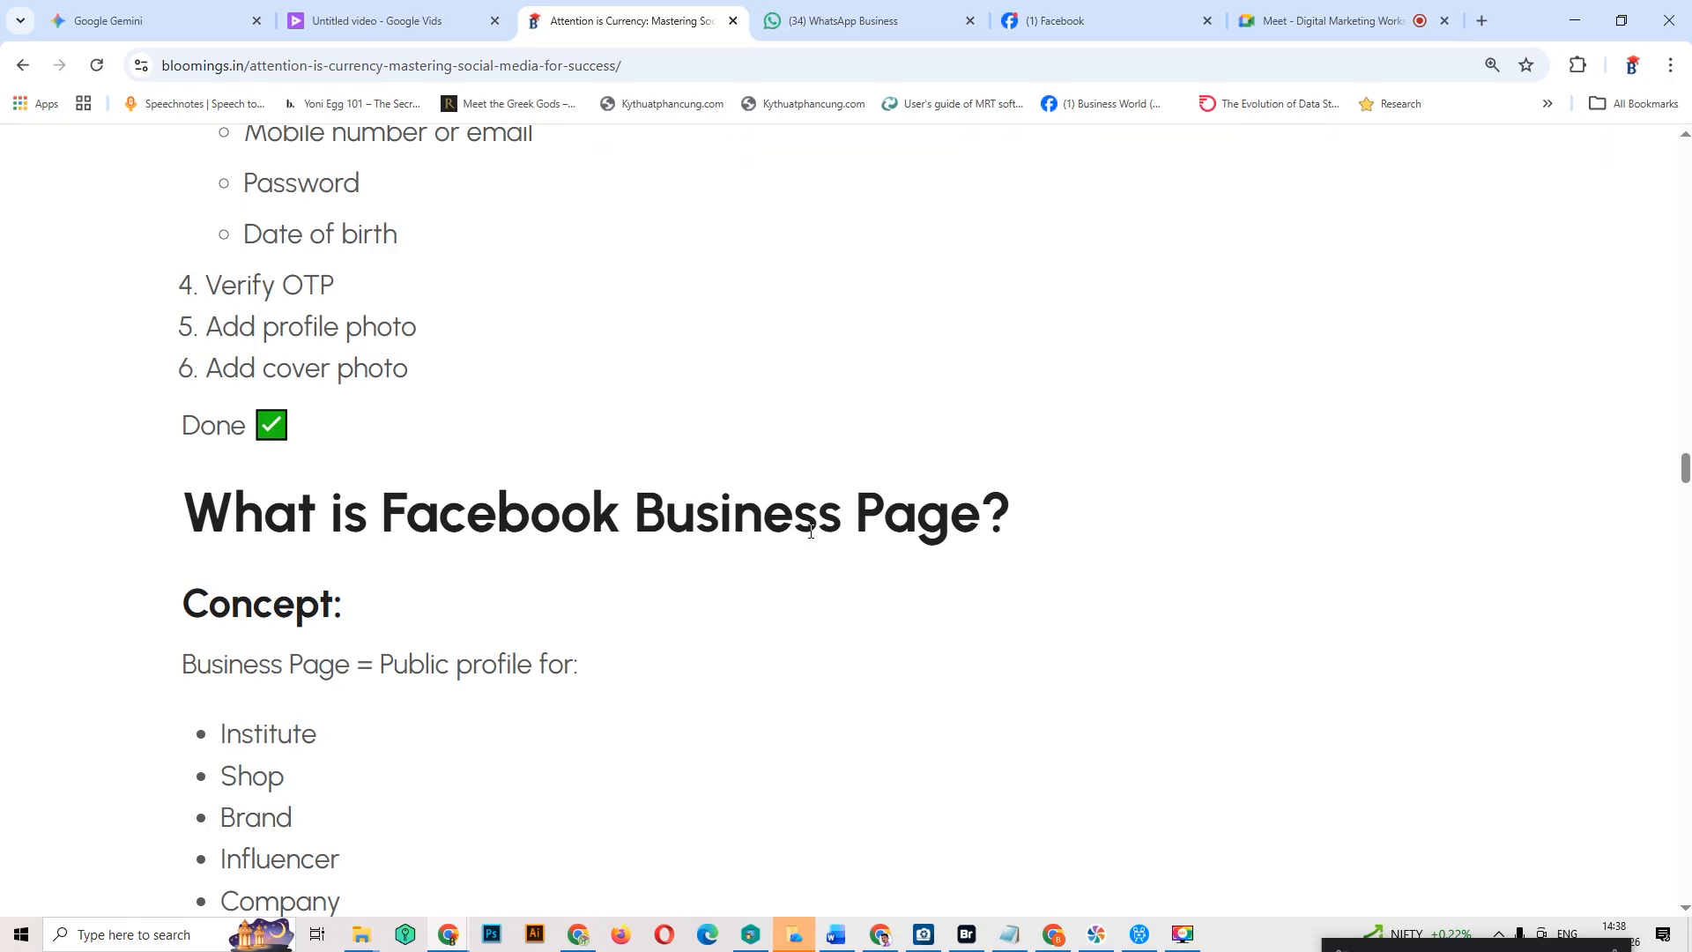
{"action": "scroll", "coordinate": [811, 532], "scroll_direction": "down", "scroll_amount": 3}
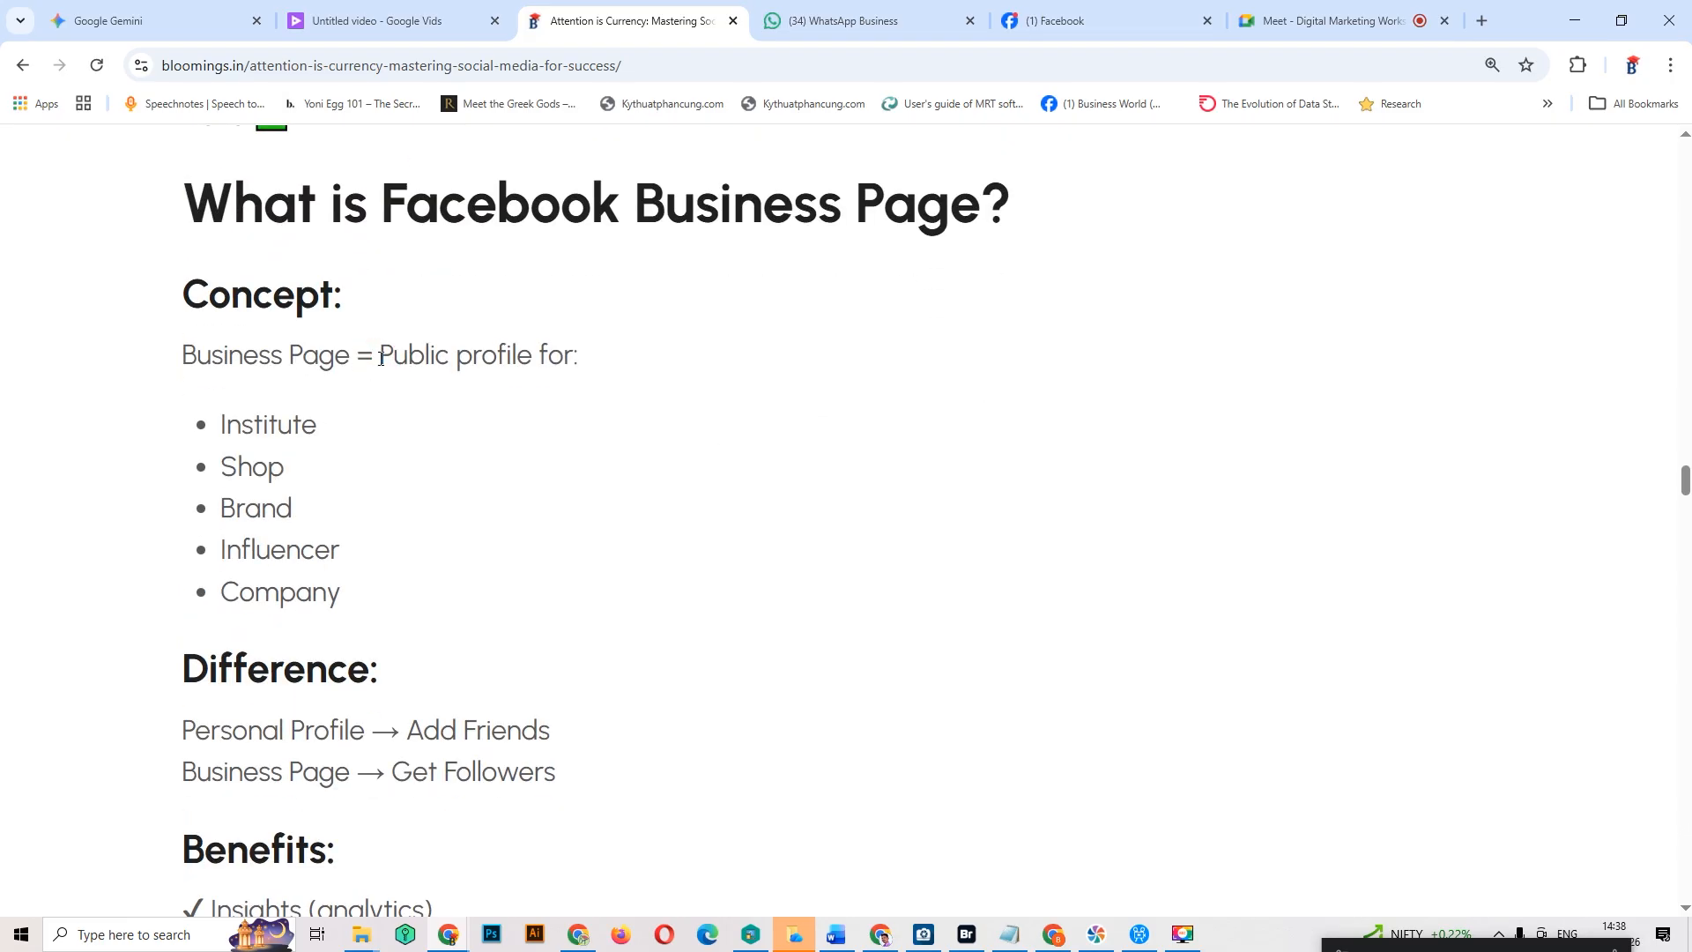
{"action": "left_click_drag", "start_coordinate": [381, 358], "coordinate": [540, 358]}
{"action": "left_click", "coordinate": [578, 359]}
{"action": "left_click_drag", "start_coordinate": [262, 424], "coordinate": [278, 479]}
Step: Highlight "Friends" and "Followers" under Difference, and review the Business Page benefits and creation steps
{"action": "scroll", "coordinate": [430, 477], "scroll_direction": "down", "scroll_amount": 2}
{"action": "scroll", "coordinate": [432, 474], "scroll_direction": "down", "scroll_amount": 1}
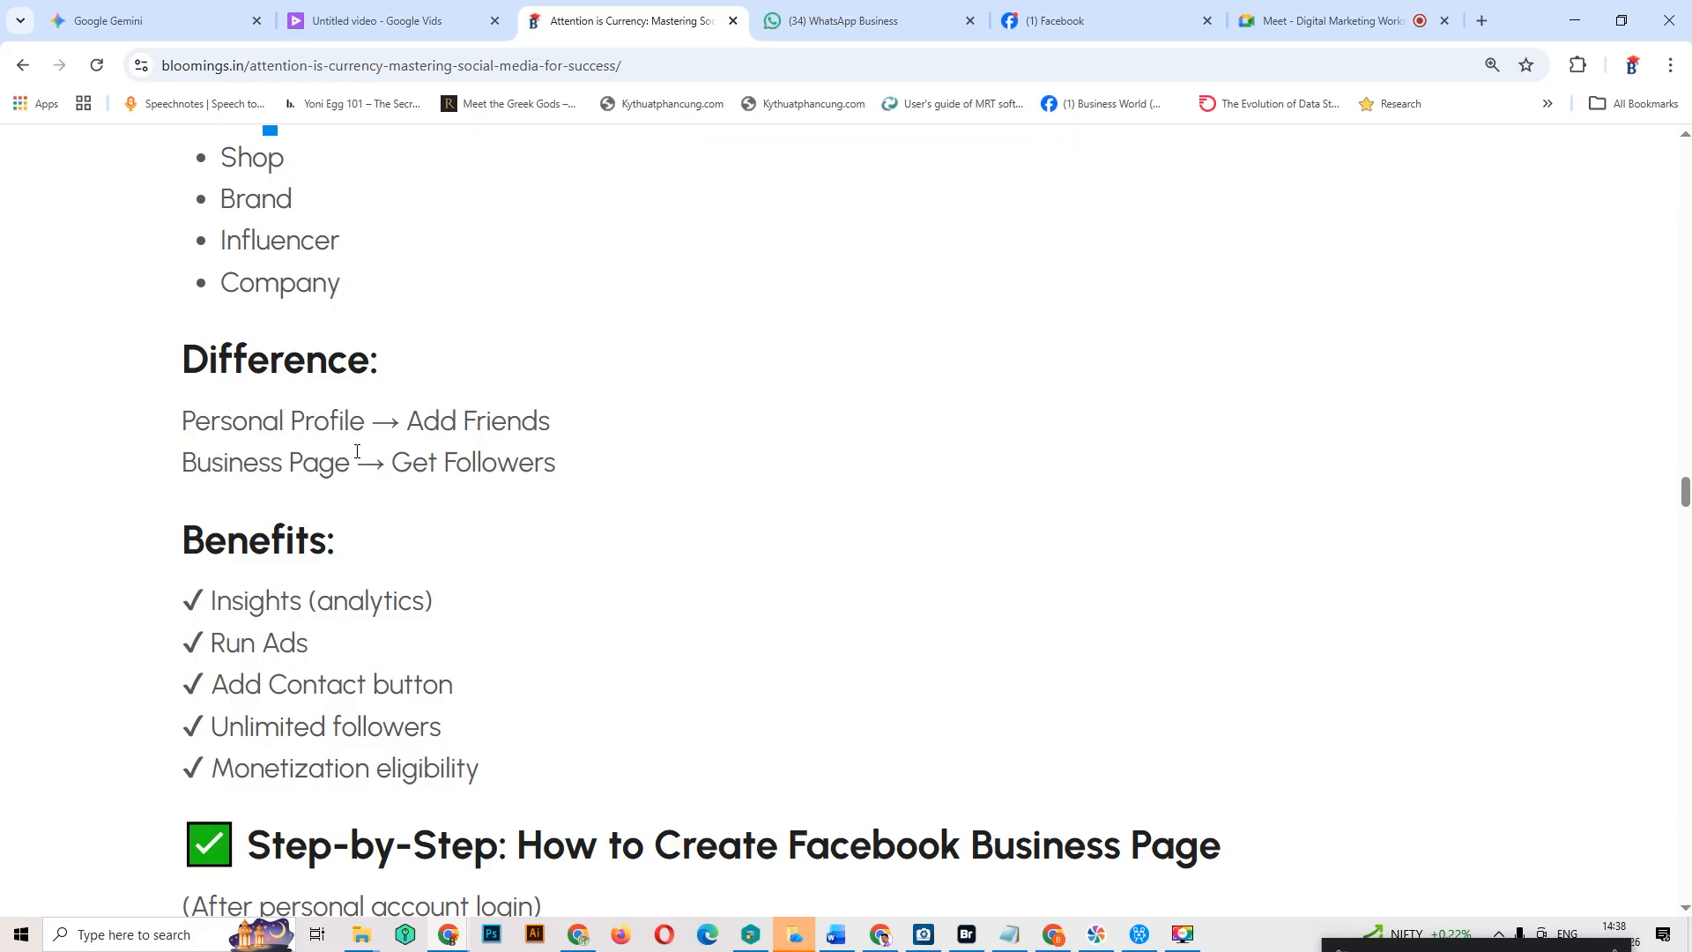
{"action": "left_click_drag", "start_coordinate": [518, 420], "coordinate": [589, 426]}
{"action": "left_click_drag", "start_coordinate": [482, 460], "coordinate": [524, 449]}
{"action": "scroll", "coordinate": [494, 458], "scroll_direction": "down", "scroll_amount": 2}
{"action": "left_click", "coordinate": [267, 416]}
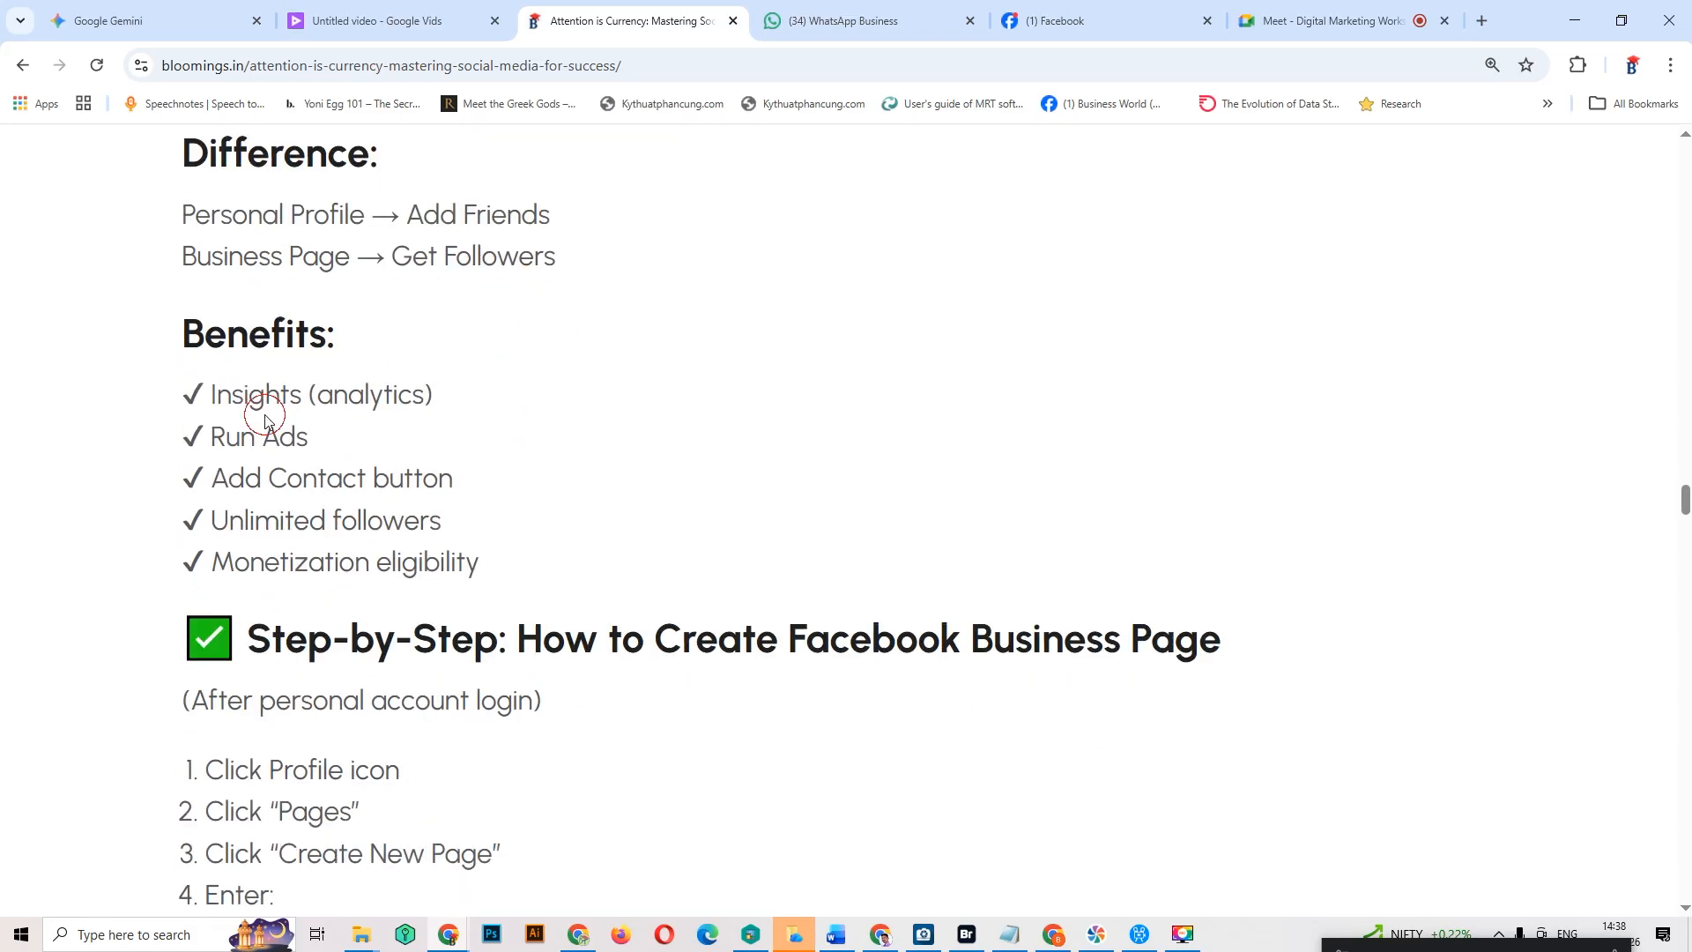
{"action": "scroll", "coordinate": [503, 577], "scroll_direction": "down", "scroll_amount": 4}
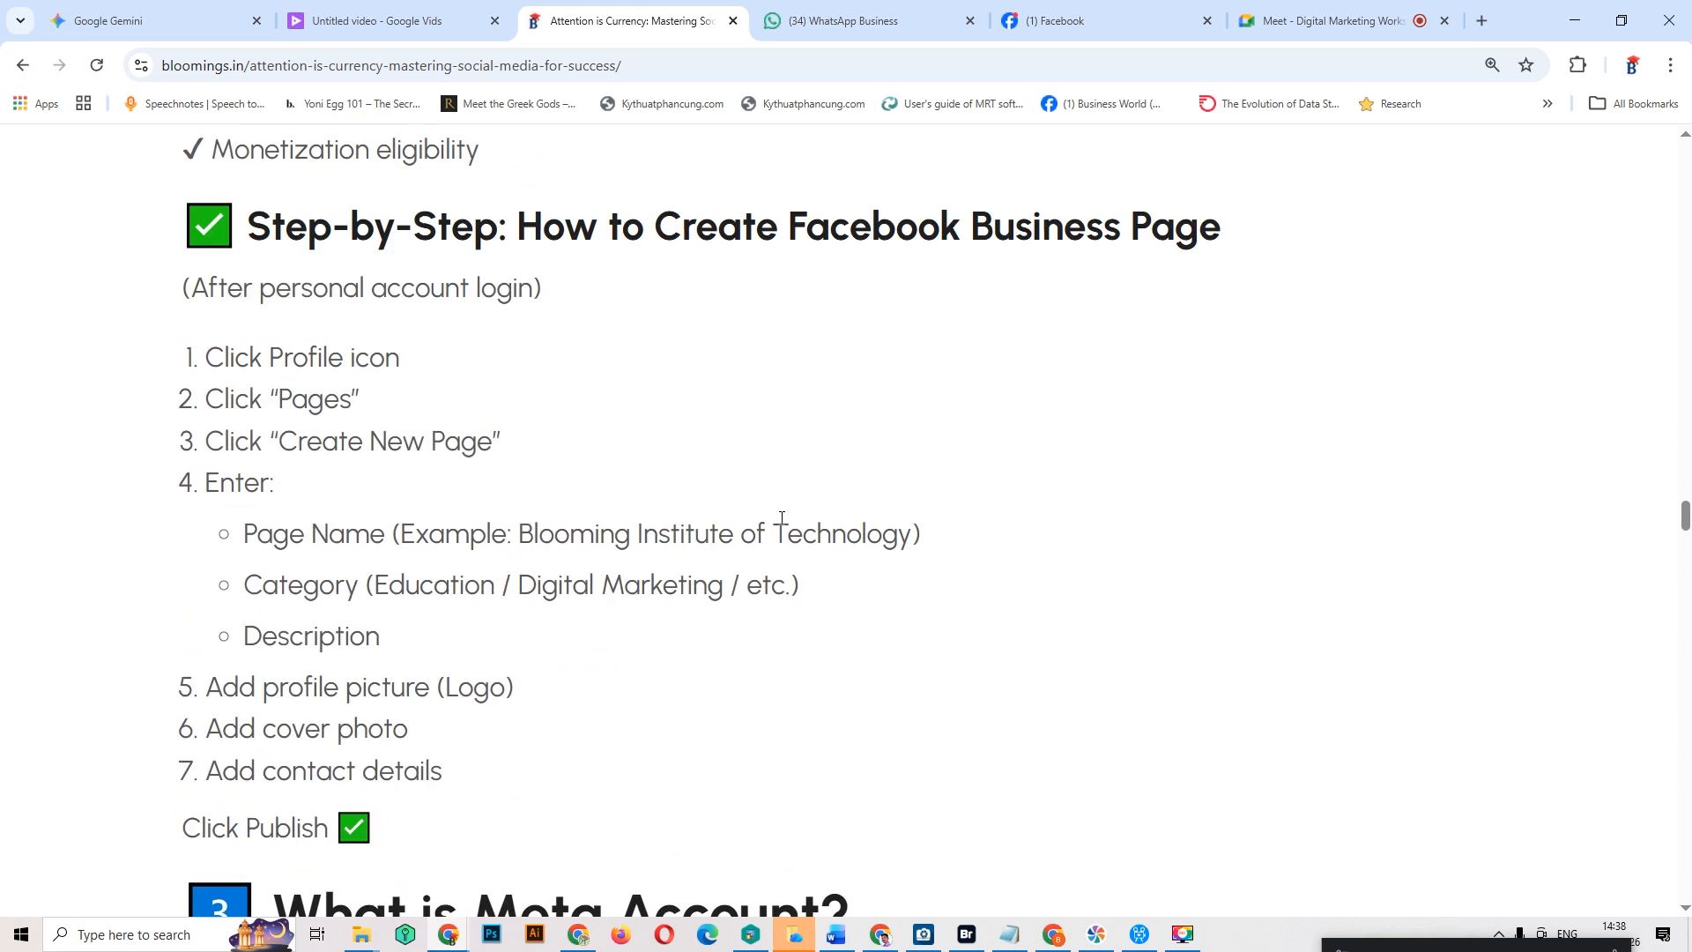
Step: Switch to Facebook and open the Create a Page form through the full list of profiles
{"action": "left_click", "coordinate": [1037, 9]}
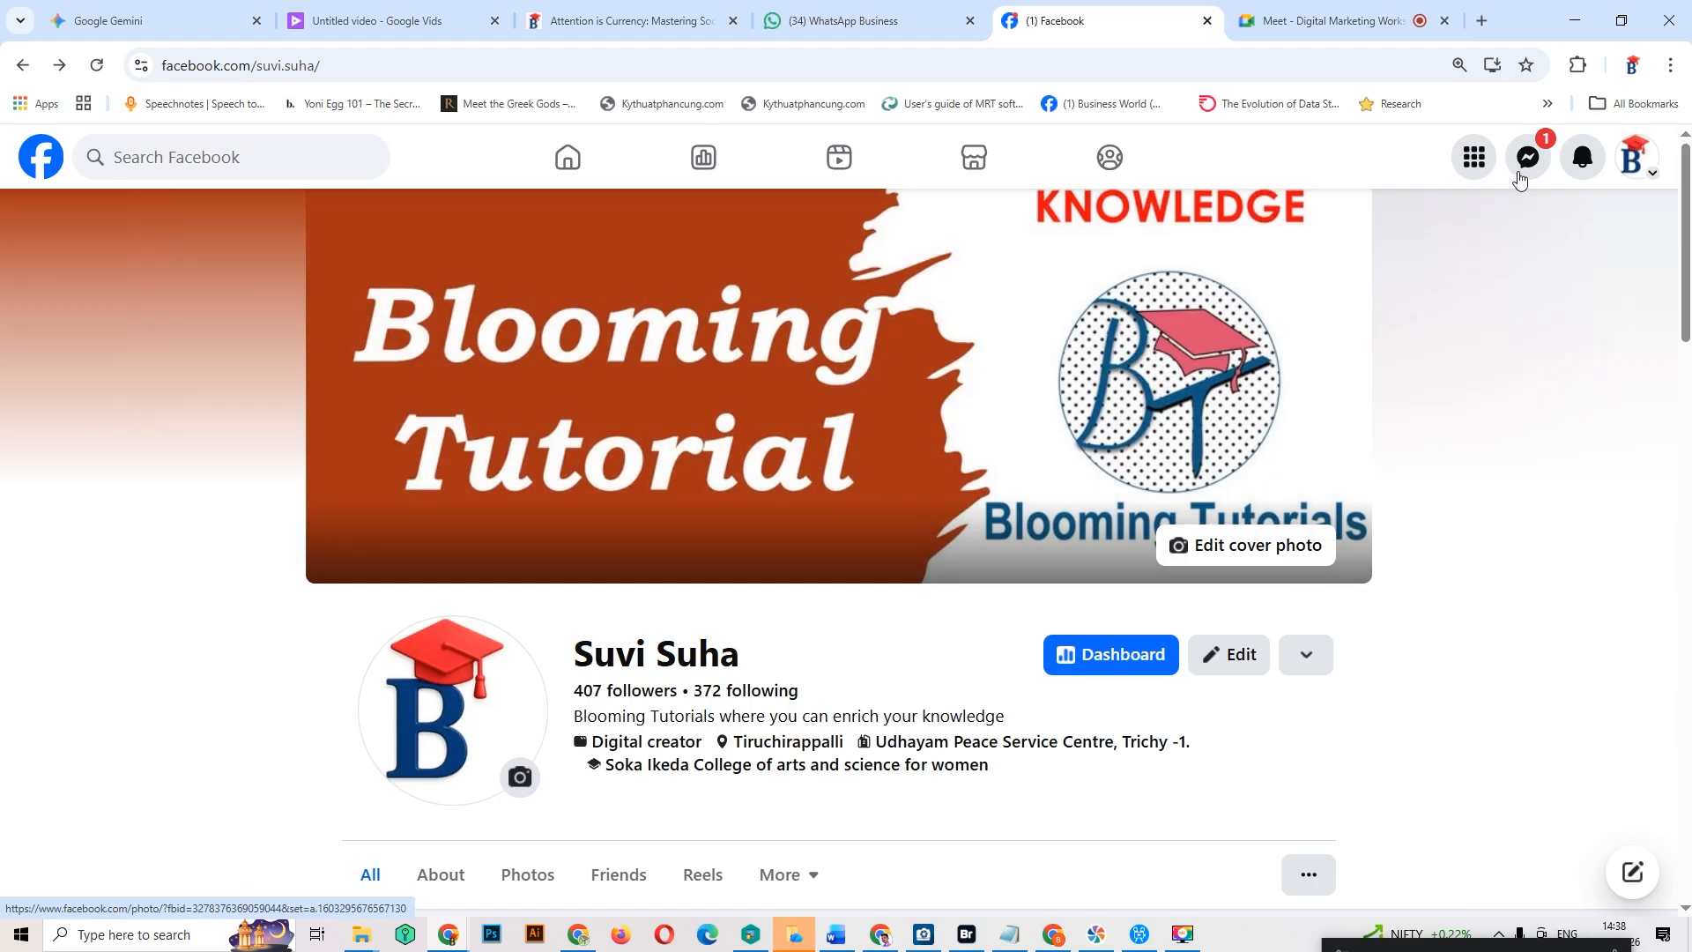
{"action": "left_click", "coordinate": [1635, 160]}
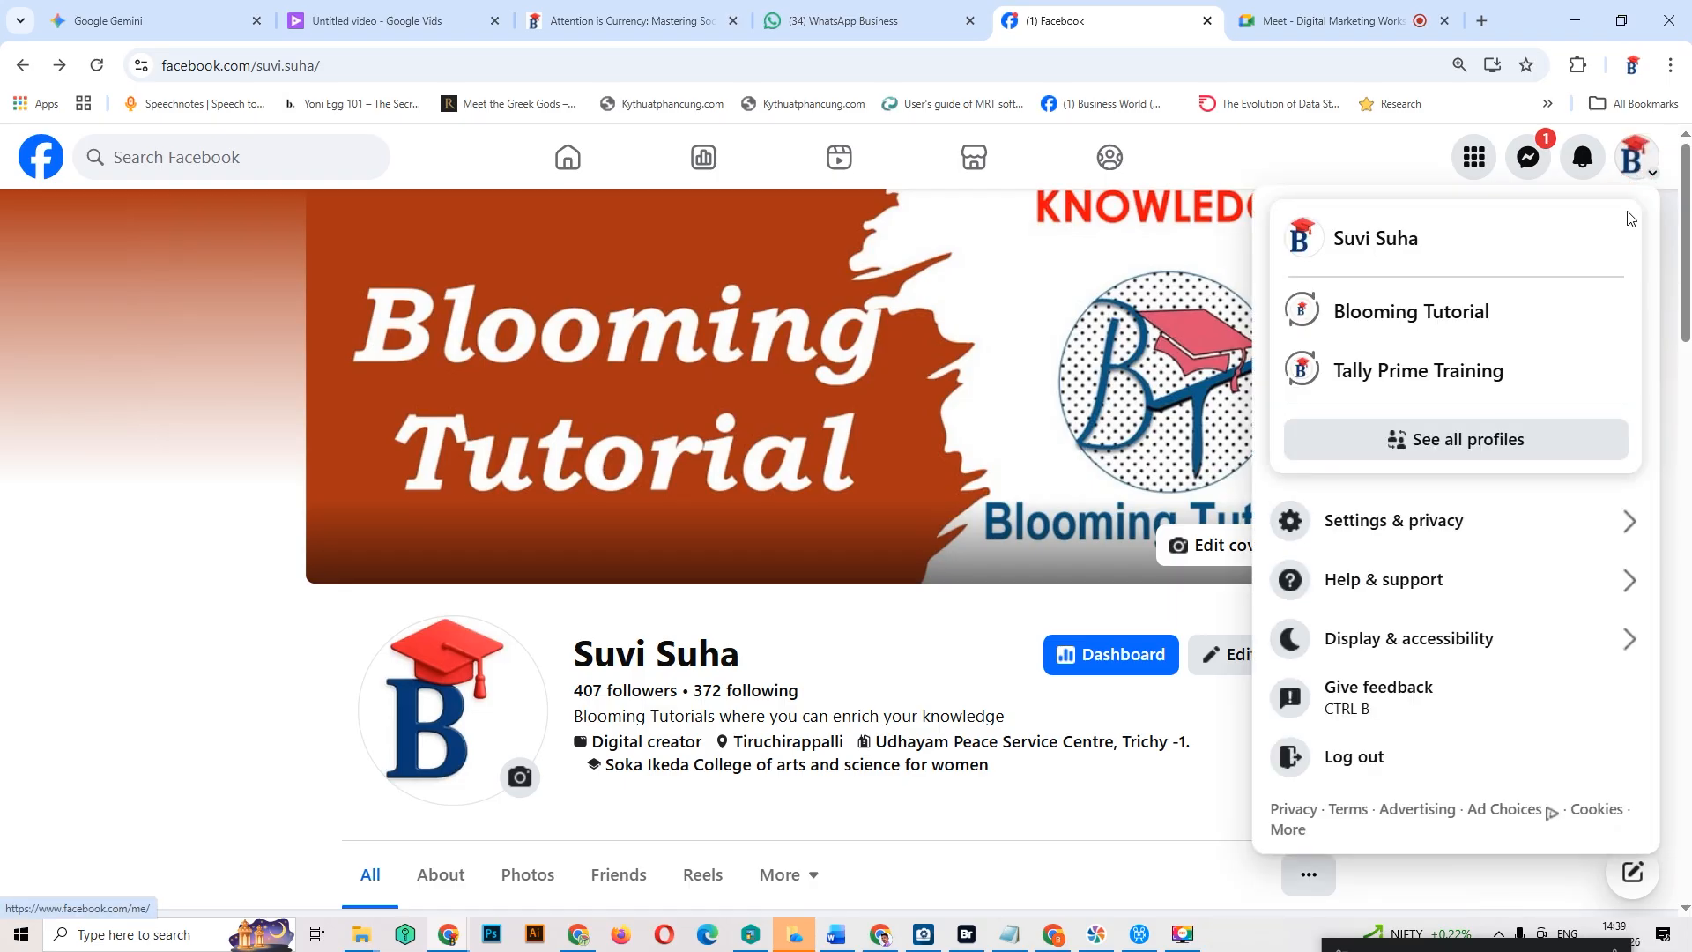
{"action": "left_click", "coordinate": [1425, 452]}
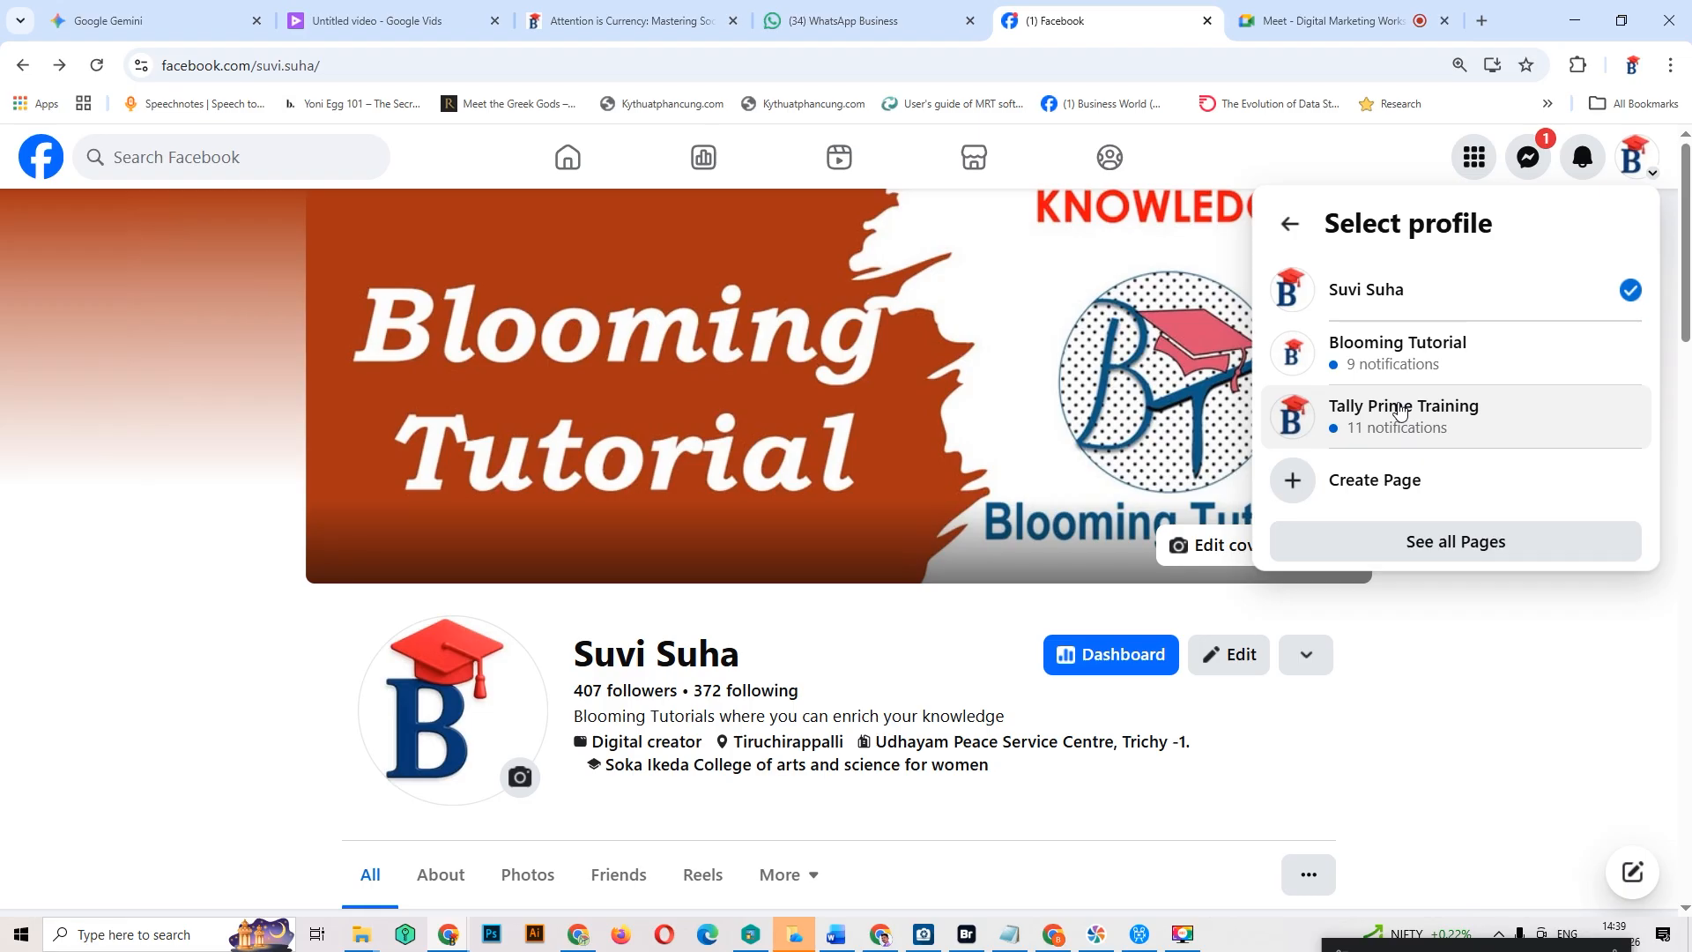
{"action": "left_click", "coordinate": [1403, 497]}
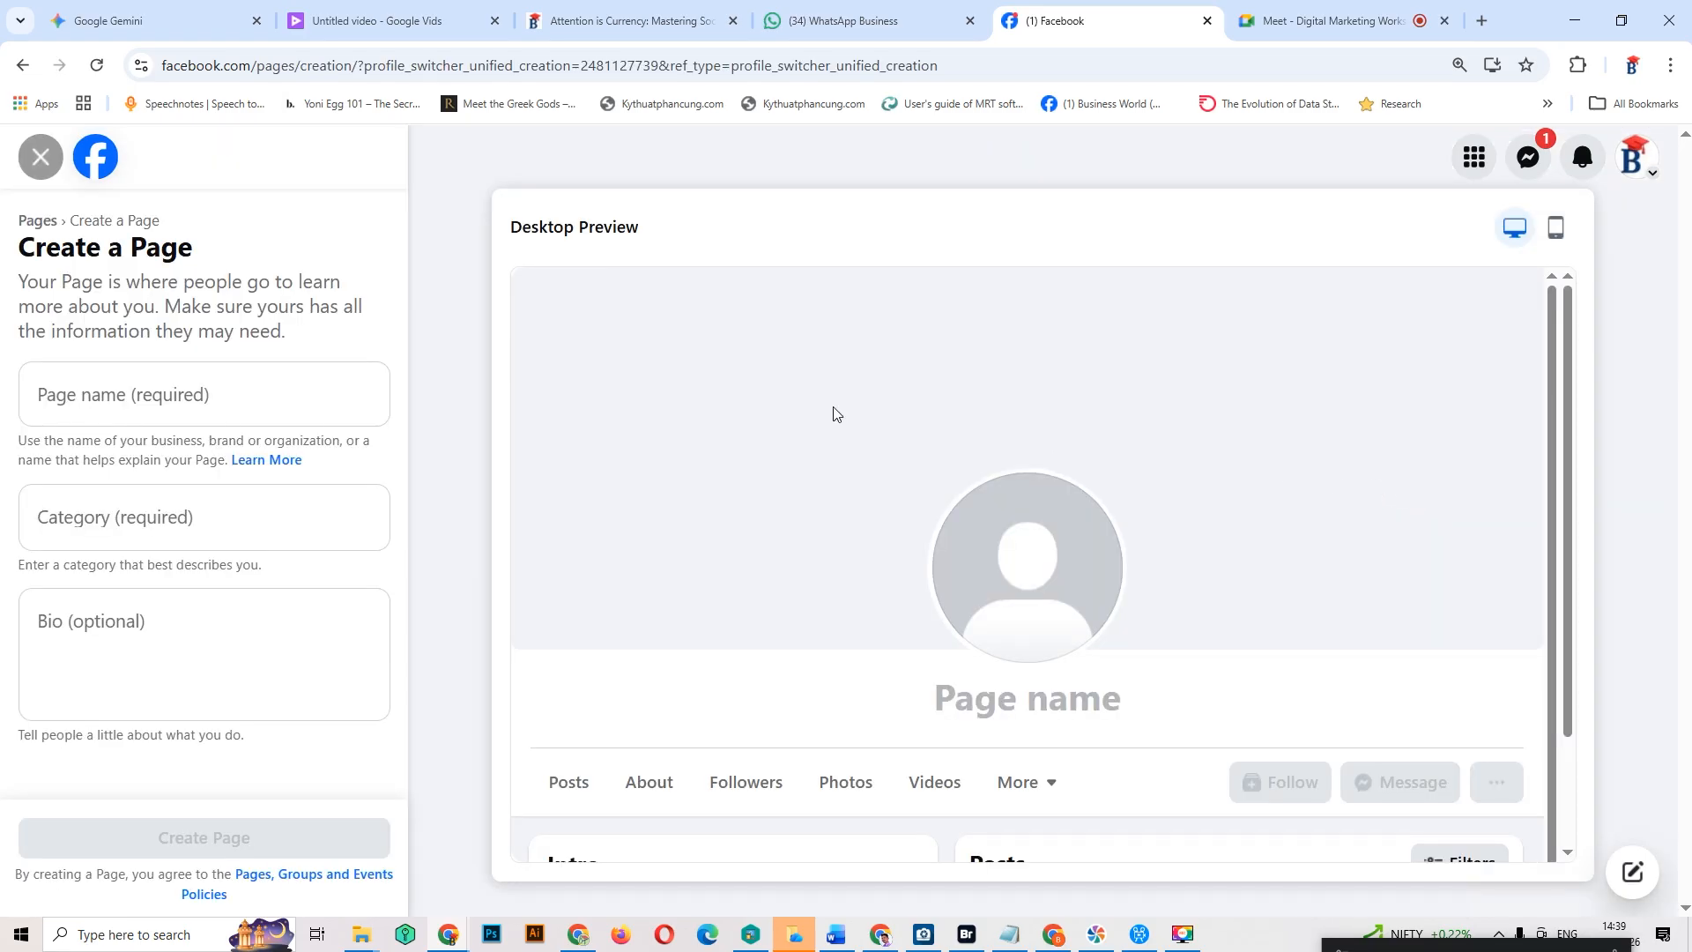
Step: Enter "SoaliMedia" as the name of the new page
{"action": "left_click", "coordinate": [156, 401]}
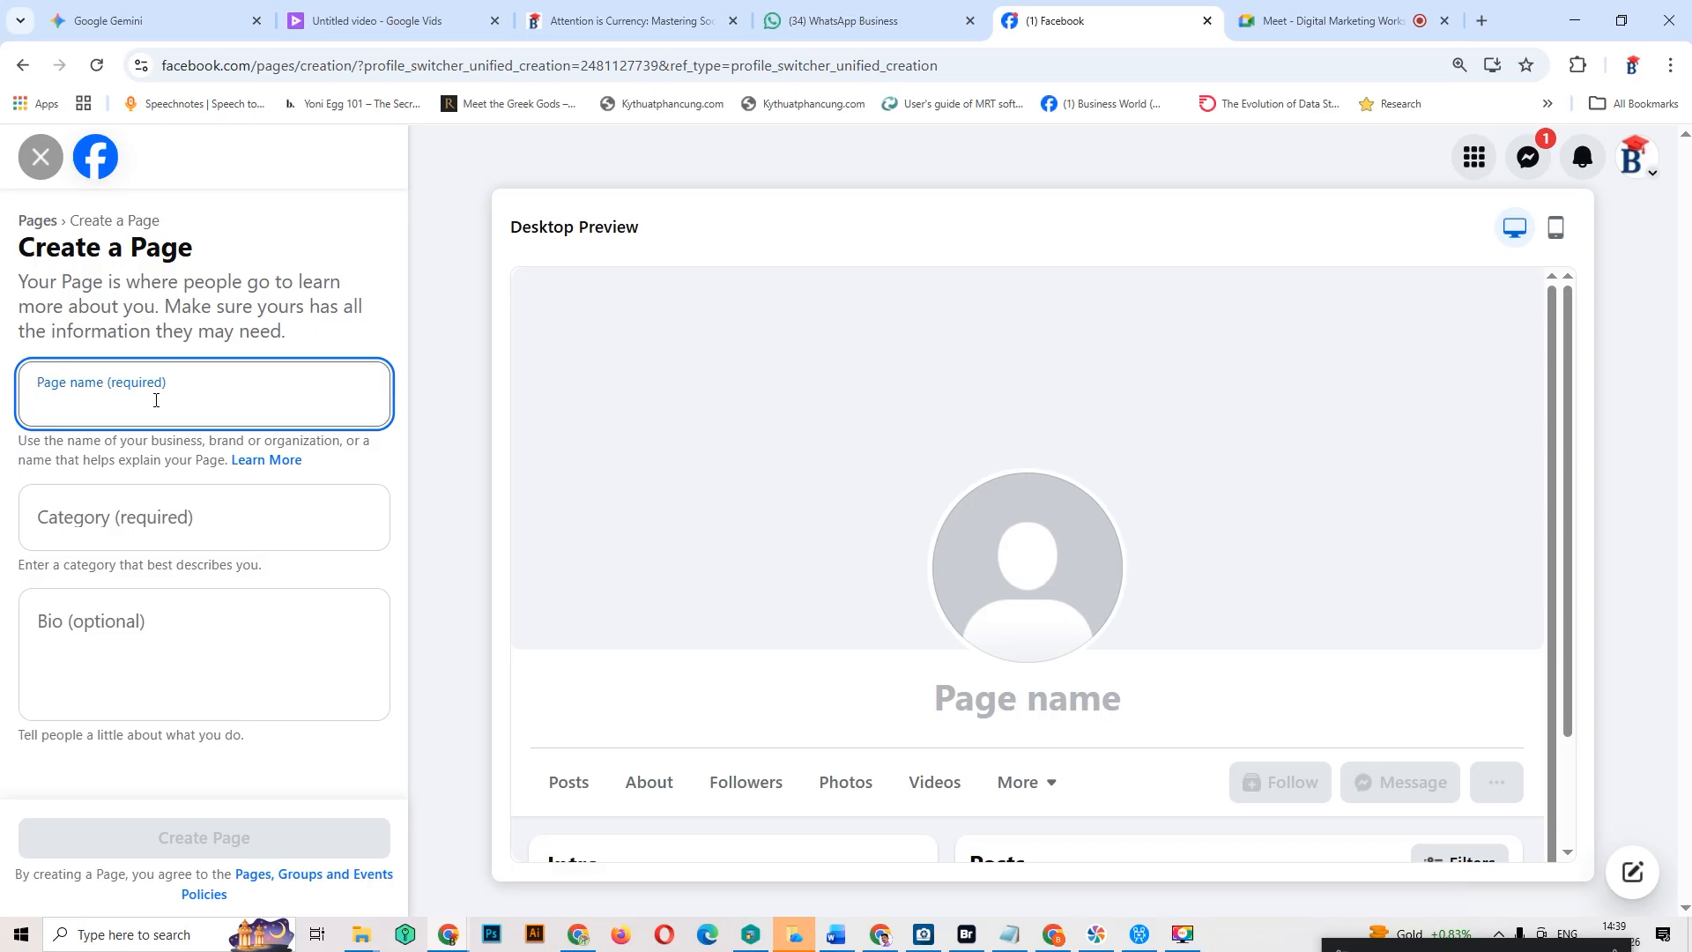
{"action": "type", "text": "Soalitime"}
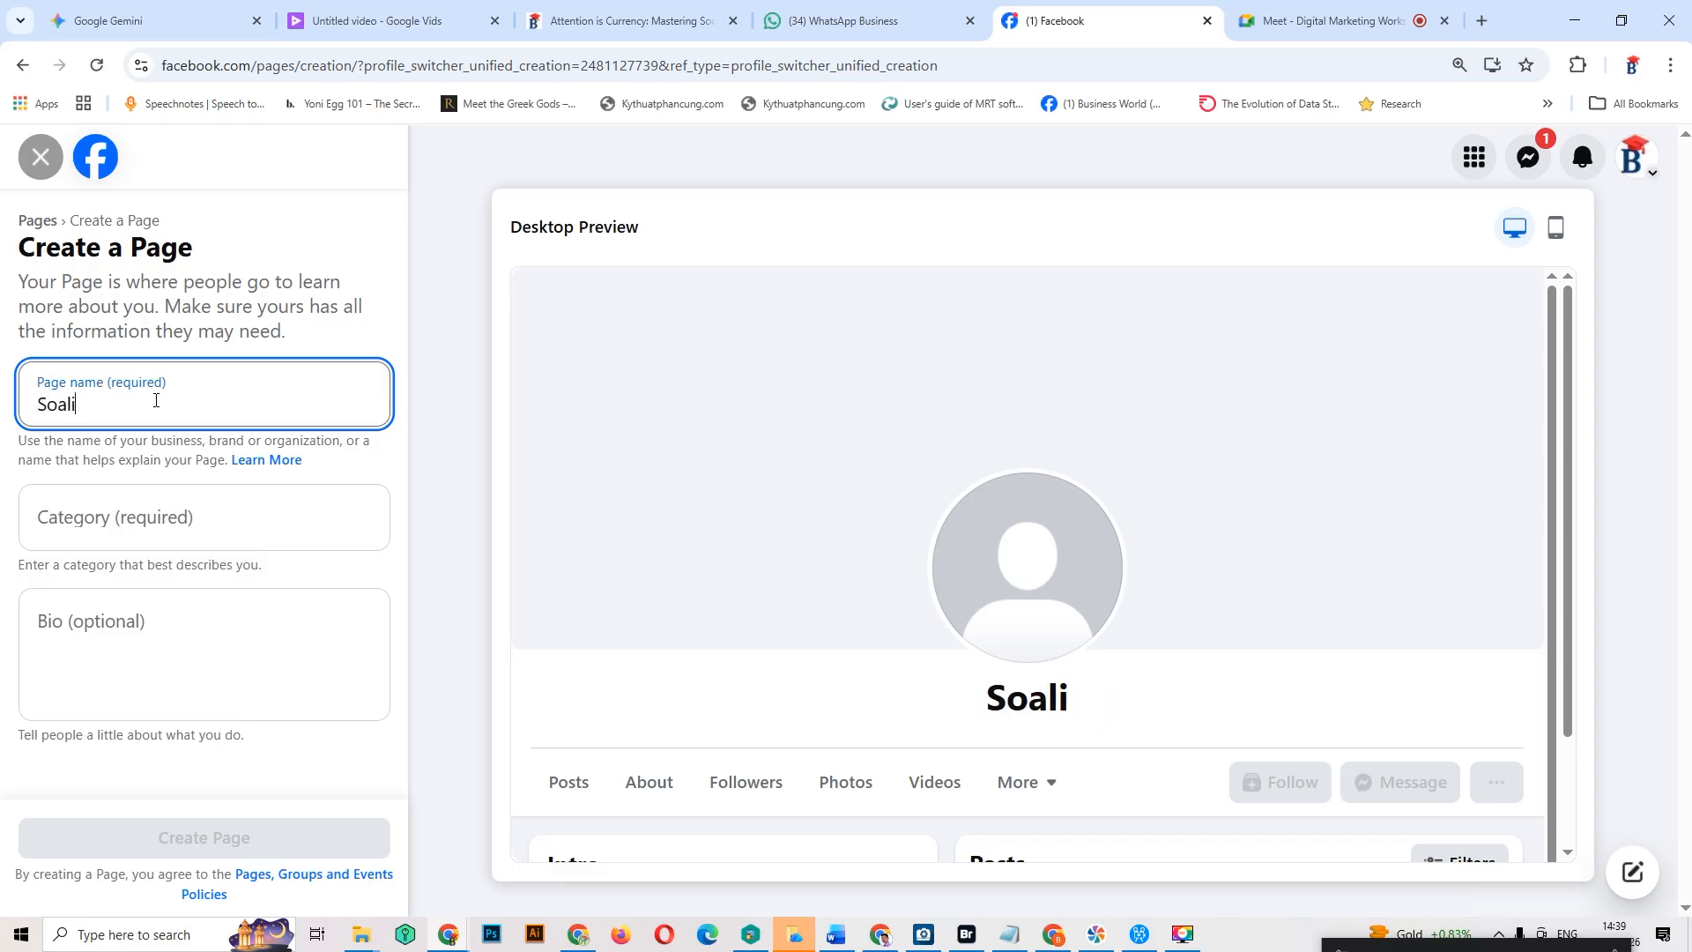
{"action": "key", "text": "BackSpace"}
{"action": "key", "text": "BackSpace"}
{"action": "key", "text": "BackSpace"}
{"action": "key", "text": "BackSpace"}
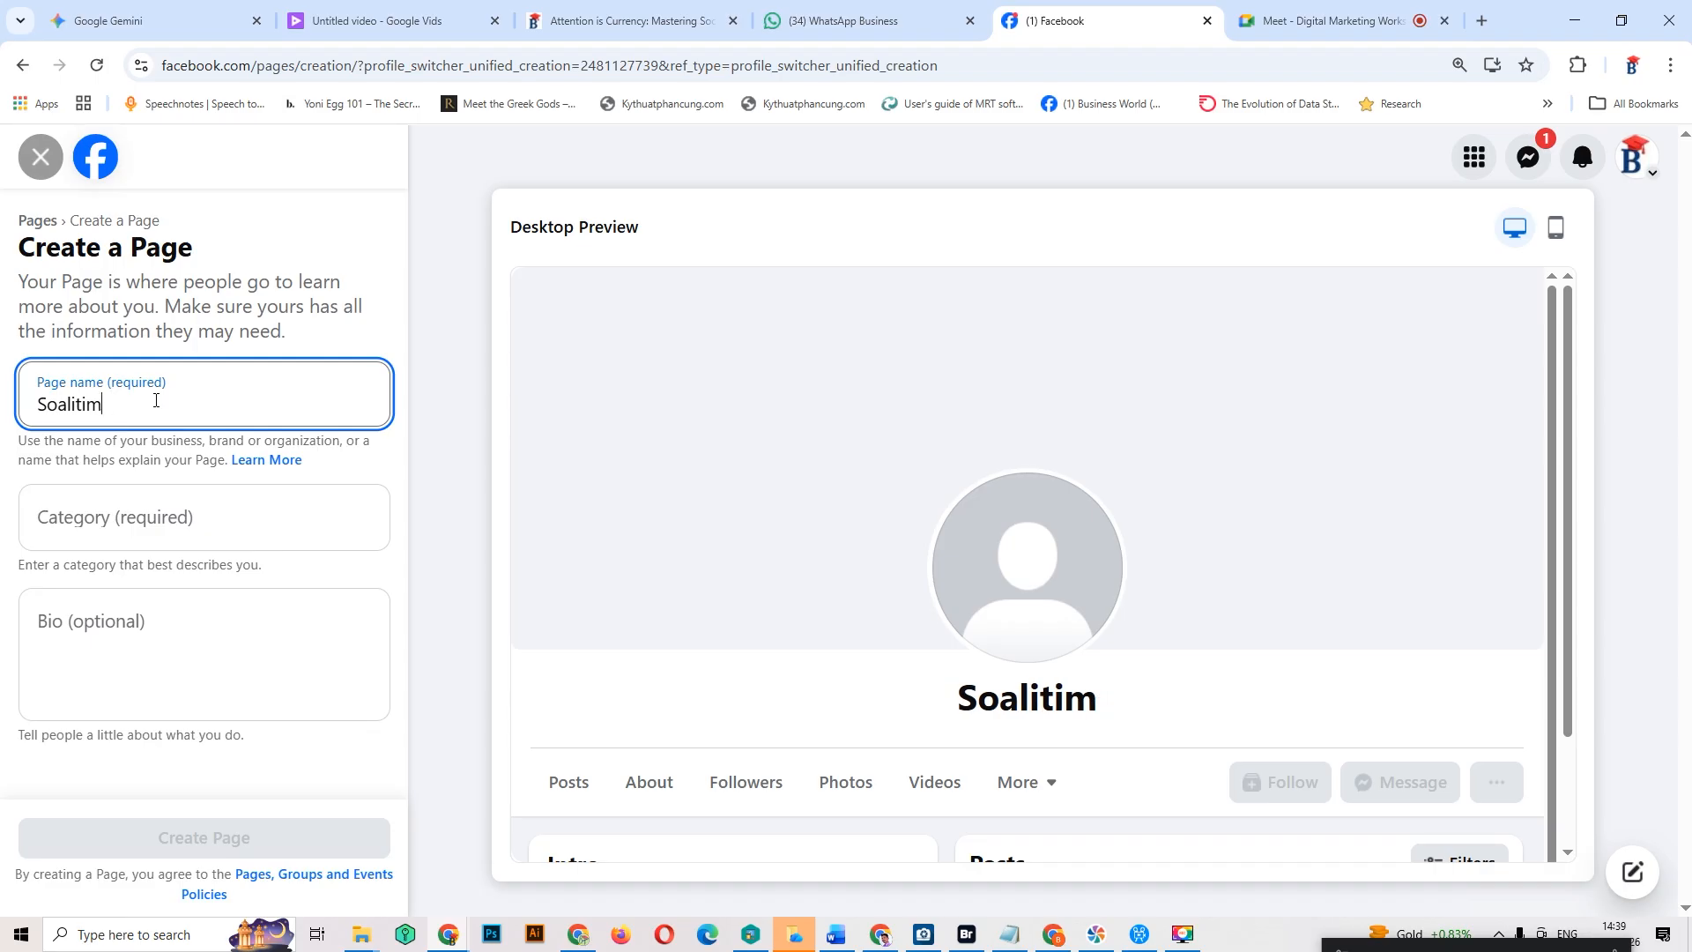
{"action": "type", "text": "Meid"}
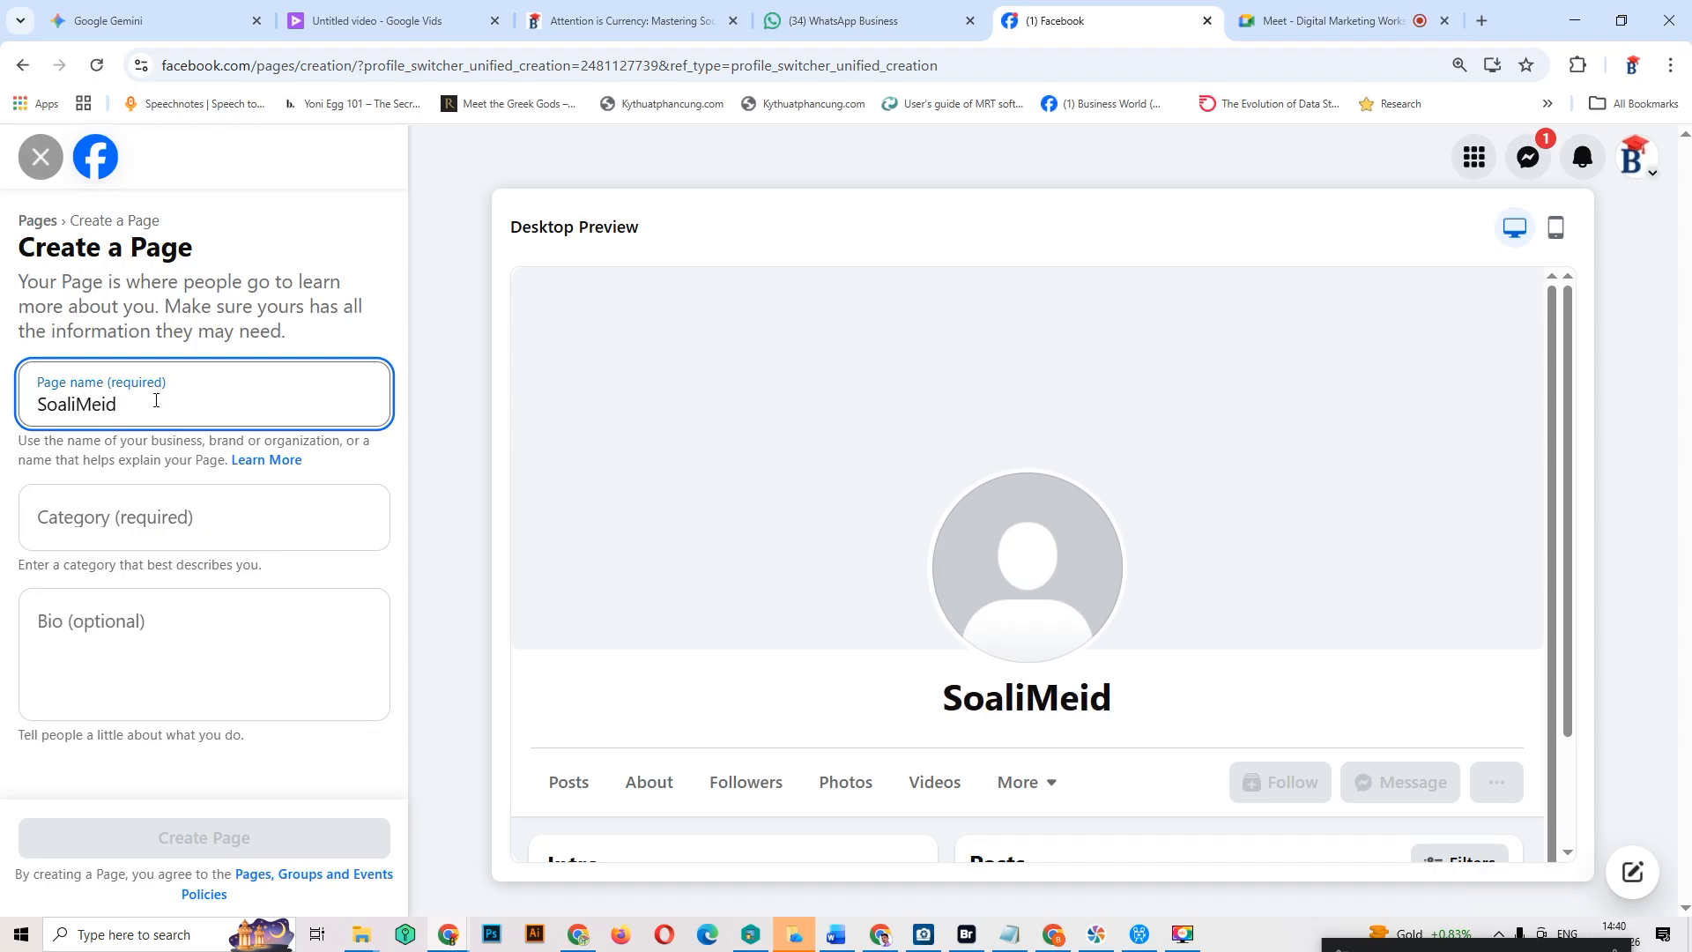
{"action": "key", "text": "BackSpace"}
{"action": "key", "text": "BackSpace"}
{"action": "type", "text": "dia"}
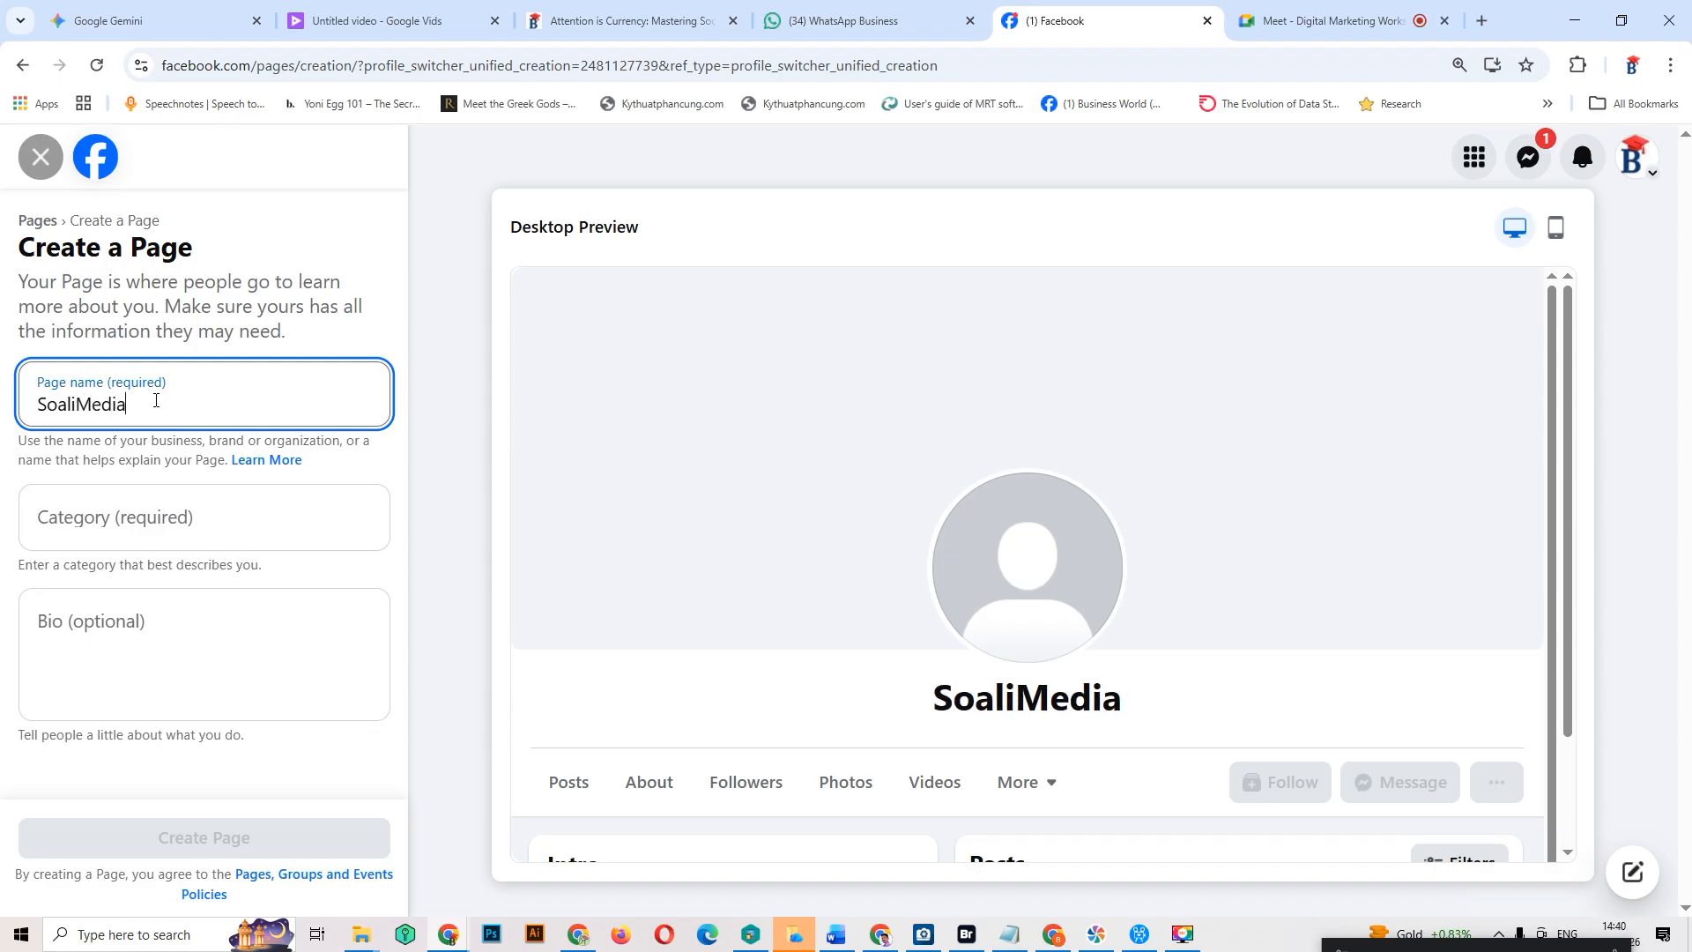
Step: Look up page category suggestions for "enter" and for "tech"
{"action": "left_click", "coordinate": [203, 533]}
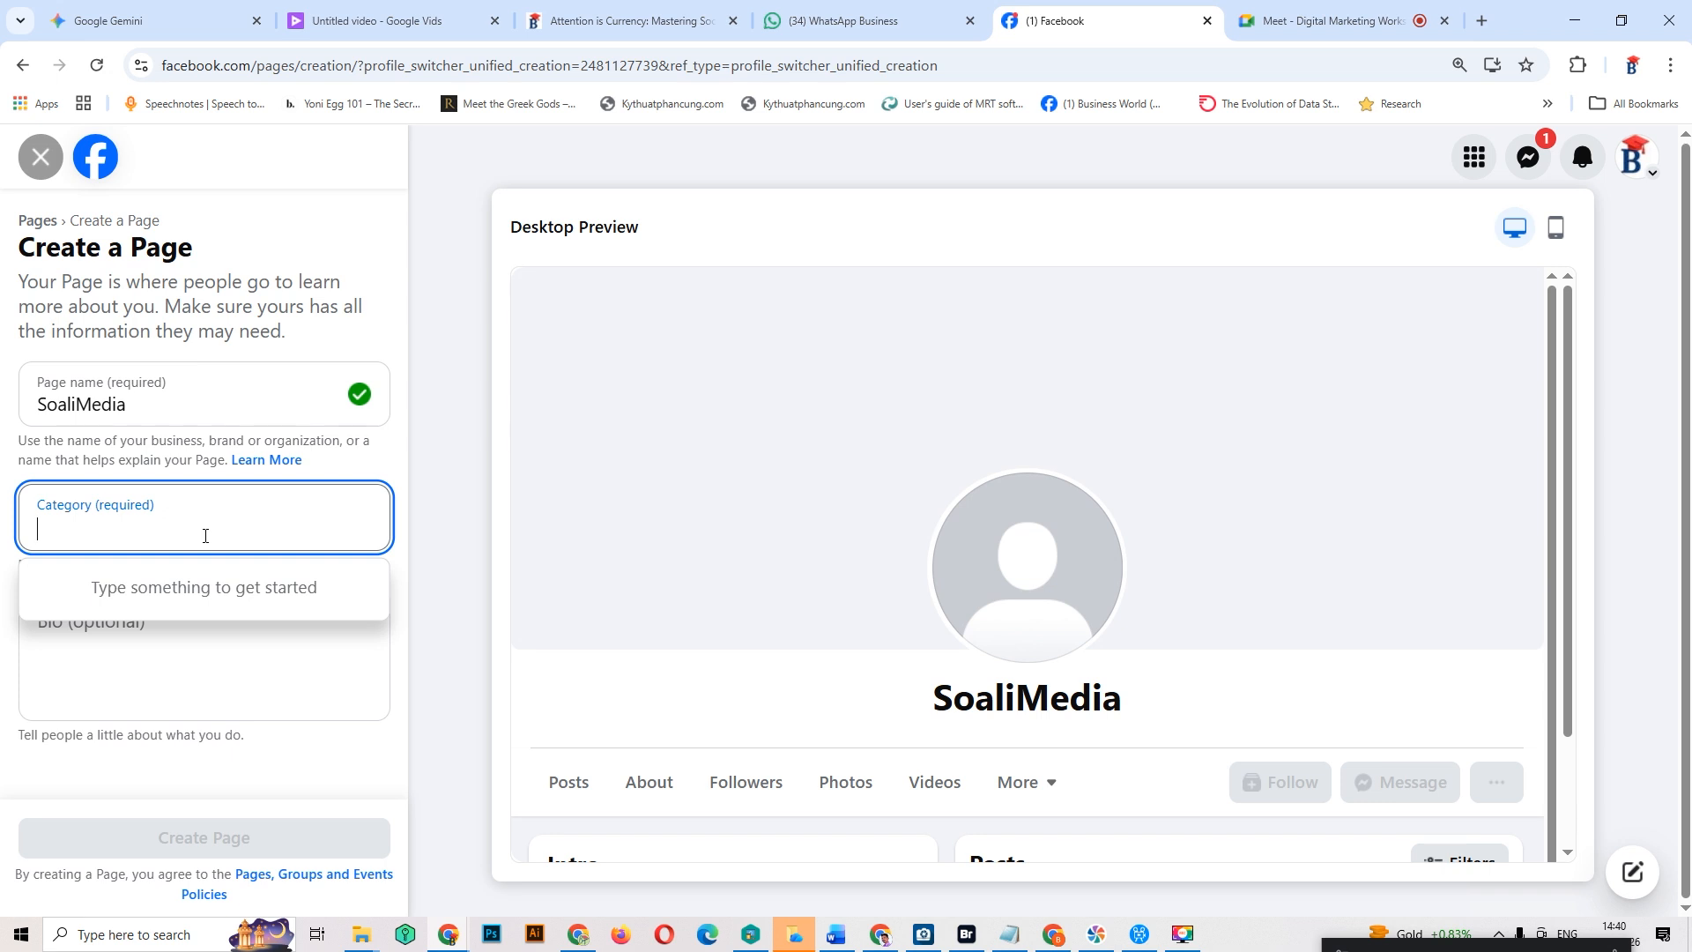
{"action": "type", "text": "s"}
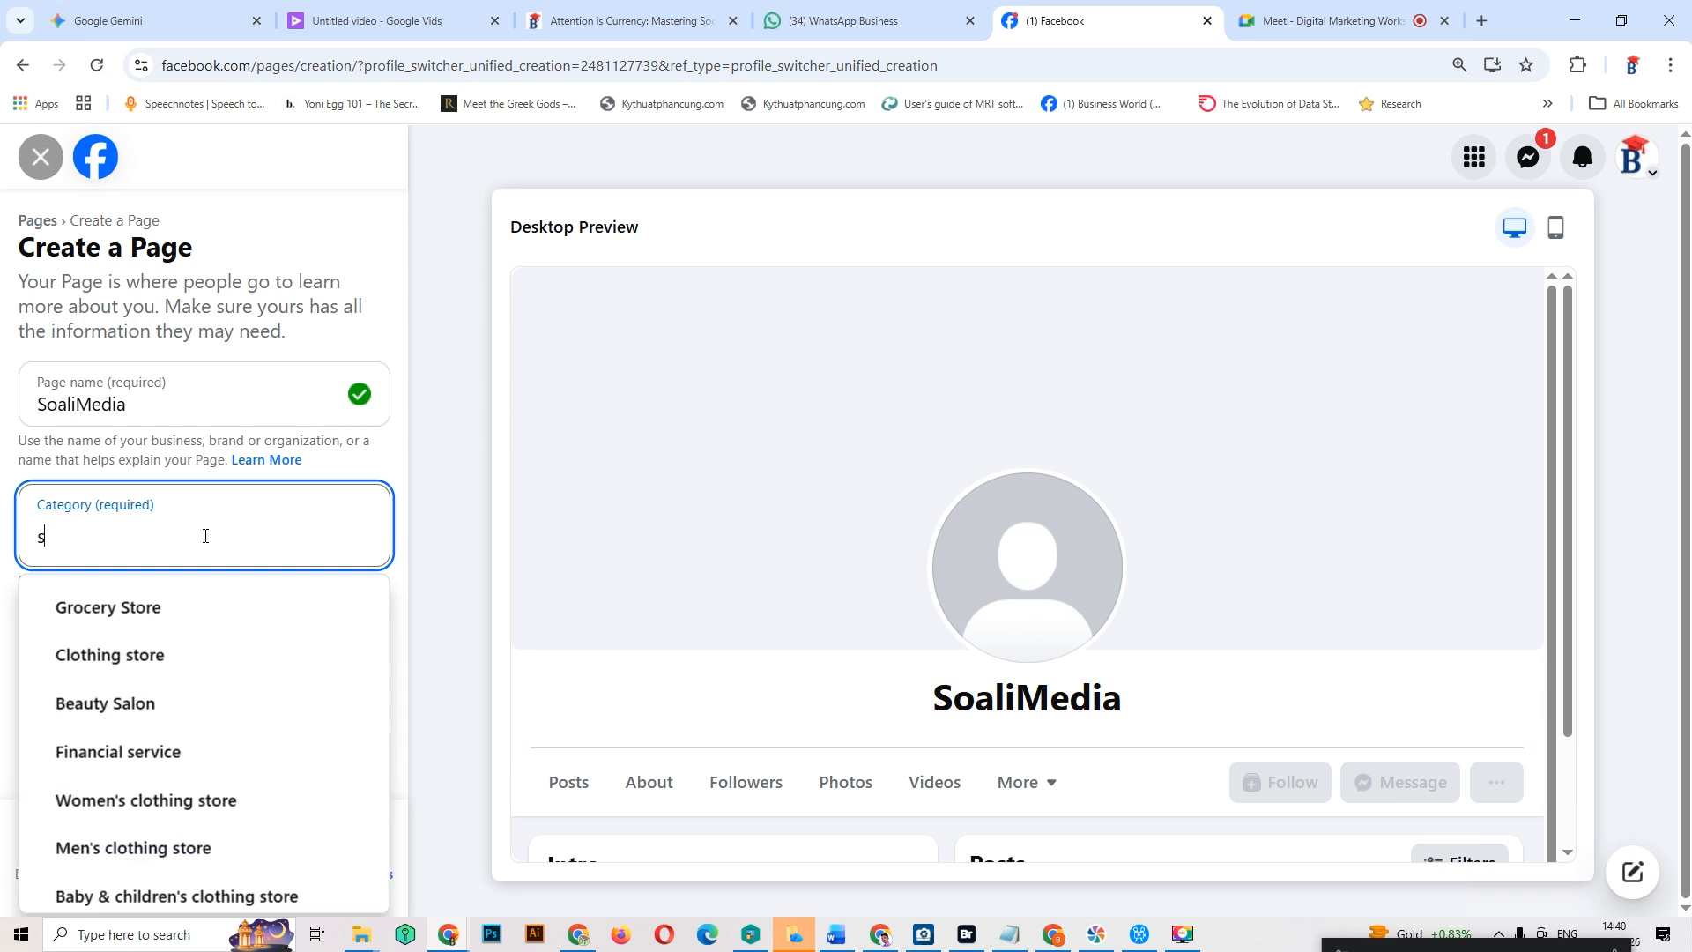
{"action": "key", "text": "BackSpace"}
{"action": "type", "text": "enter"}
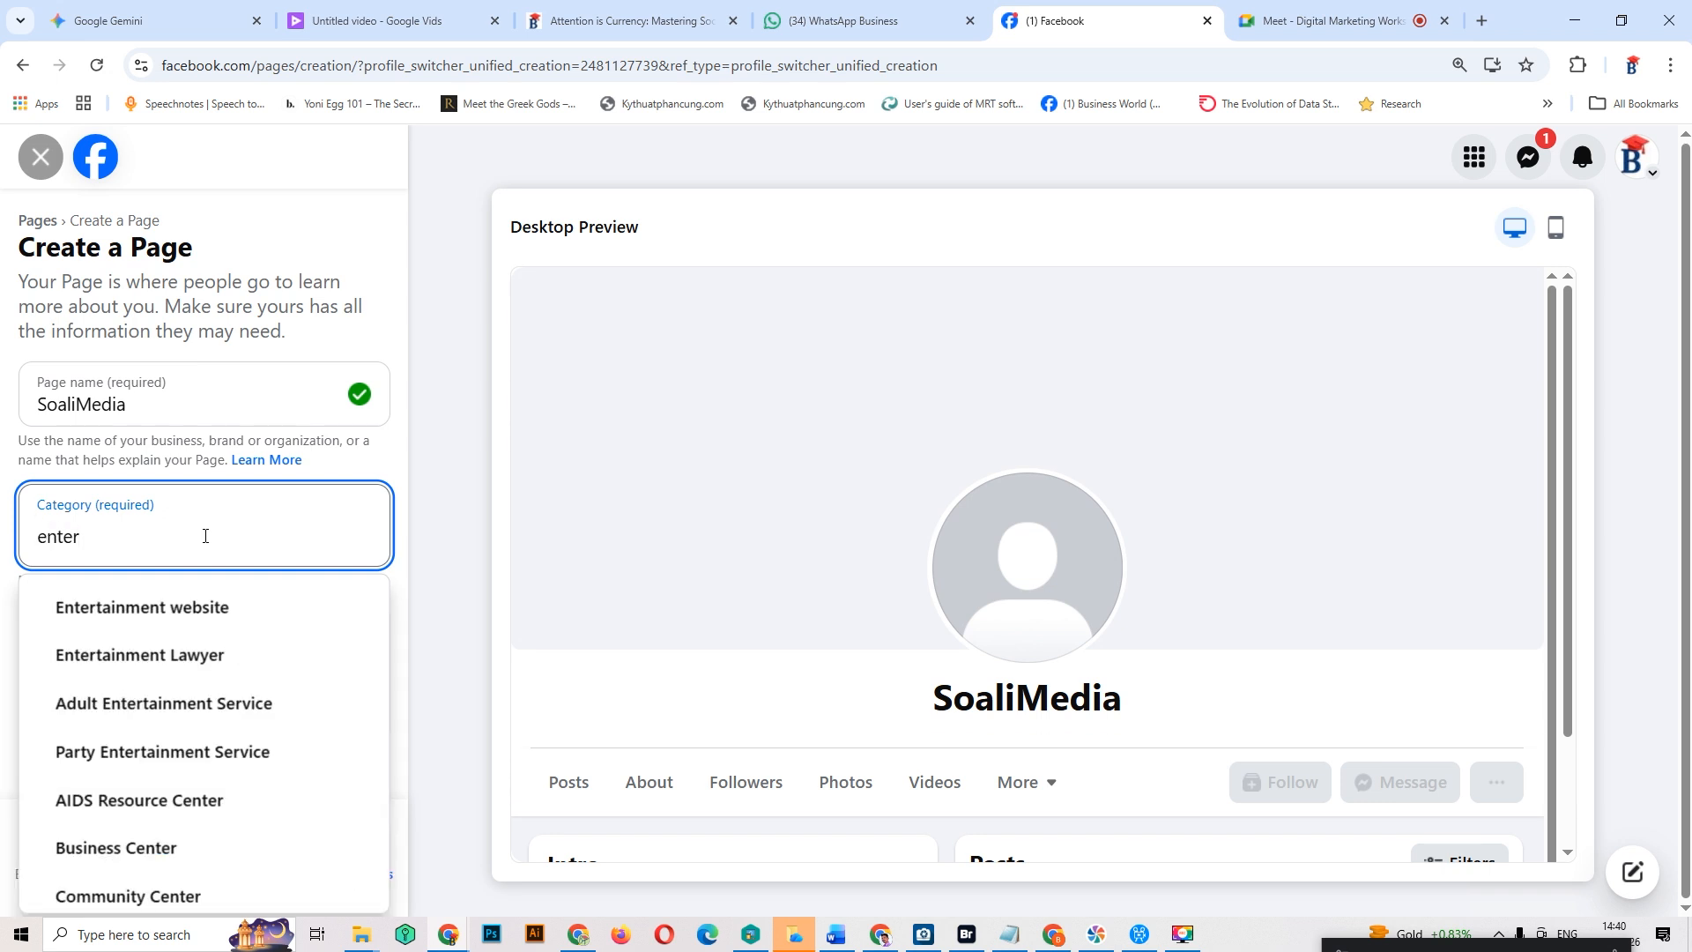
{"action": "key", "text": "BackSpace"}
{"action": "key", "text": "BackSpace"}
{"action": "key", "text": "BackSpace"}
{"action": "key", "text": "BackSpace"}
{"action": "key", "text": "BackSpace"}
{"action": "type", "text": "t"}
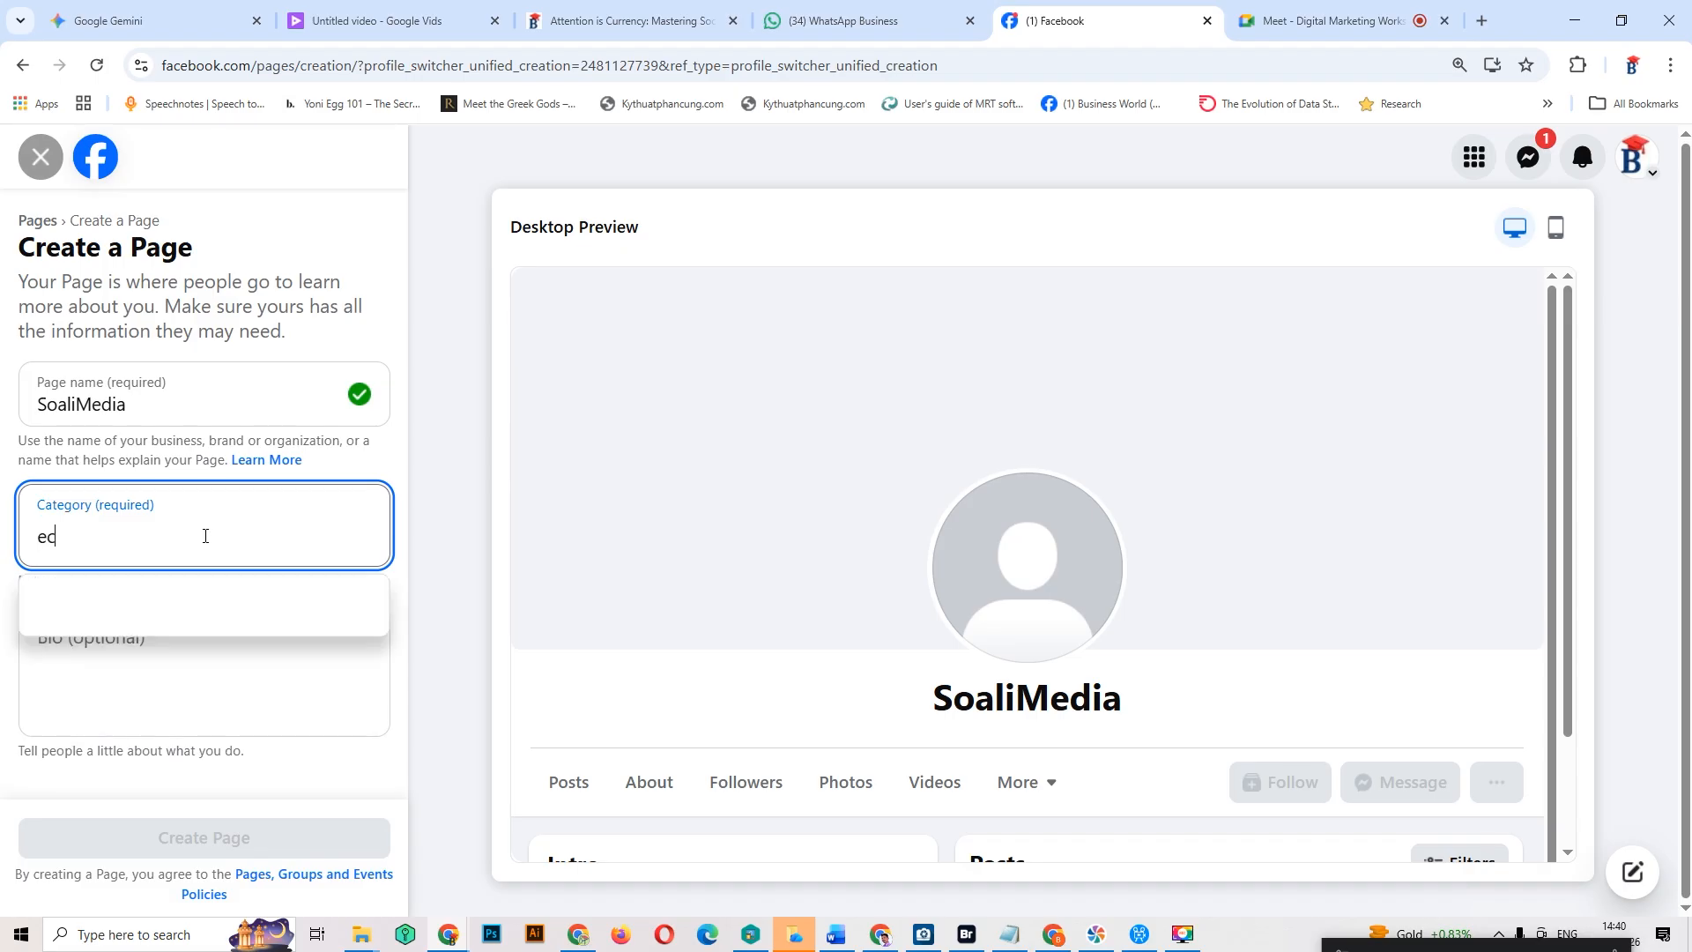
{"action": "type", "text": "ech"}
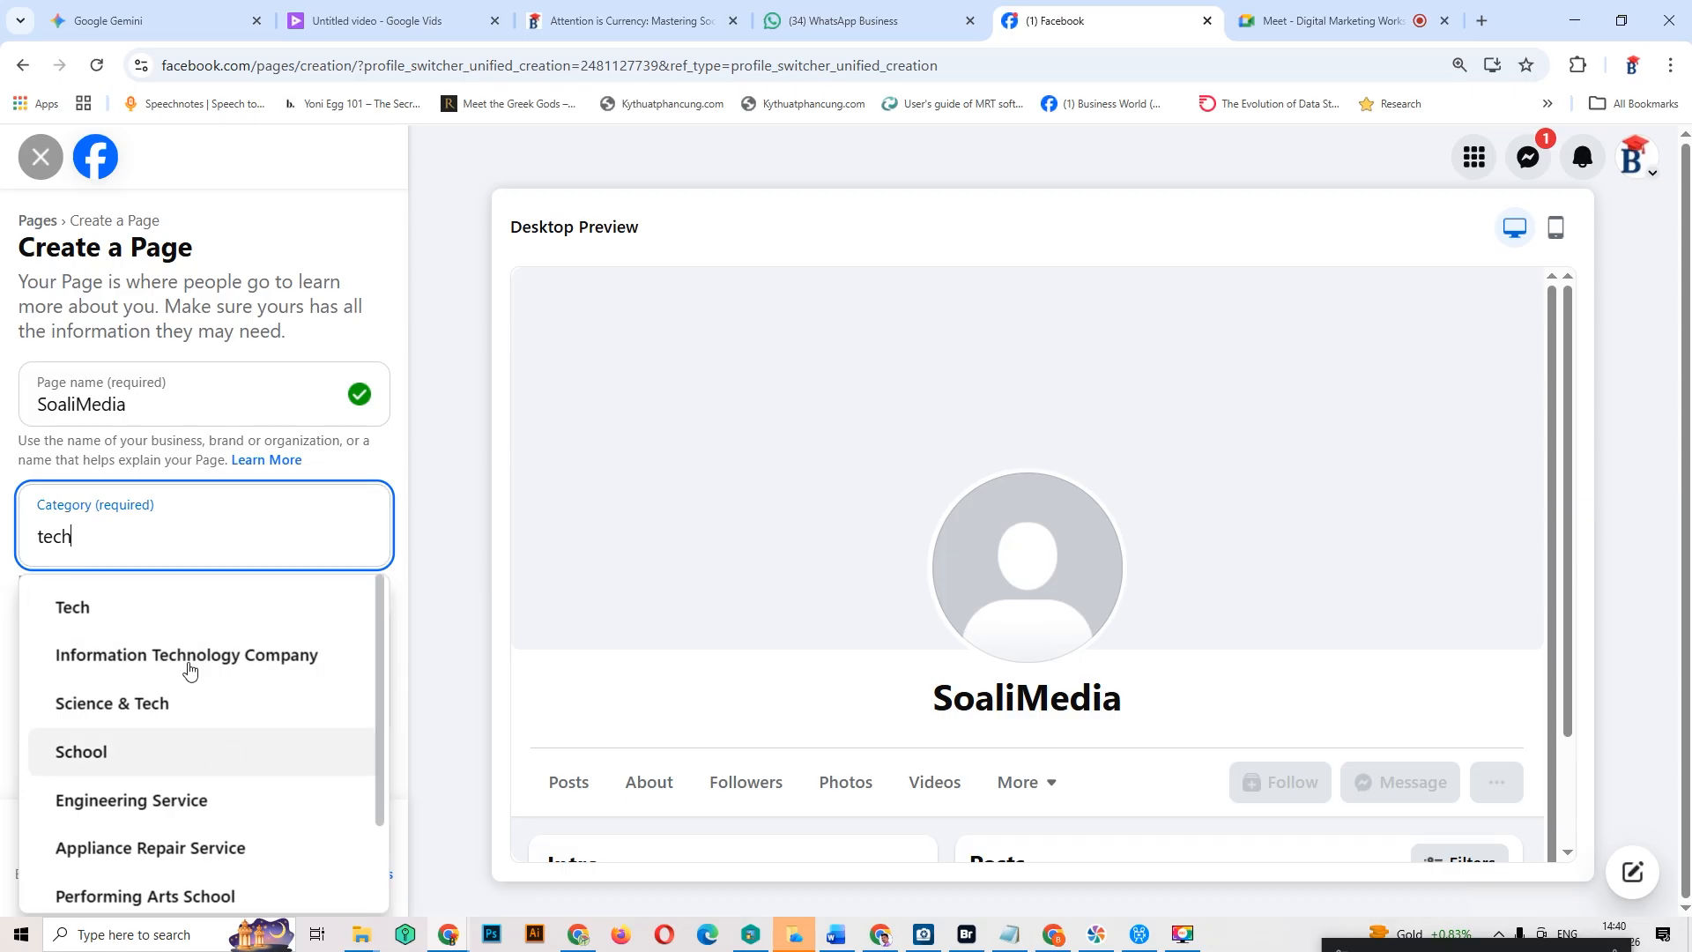
Step: Search the categories for "medi" and assign News & media website to the page
{"action": "key", "text": "BackSpace"}
{"action": "key", "text": "BackSpace"}
{"action": "key", "text": "BackSpace"}
{"action": "key", "text": "BackSpace"}
{"action": "type", "text": "medi"}
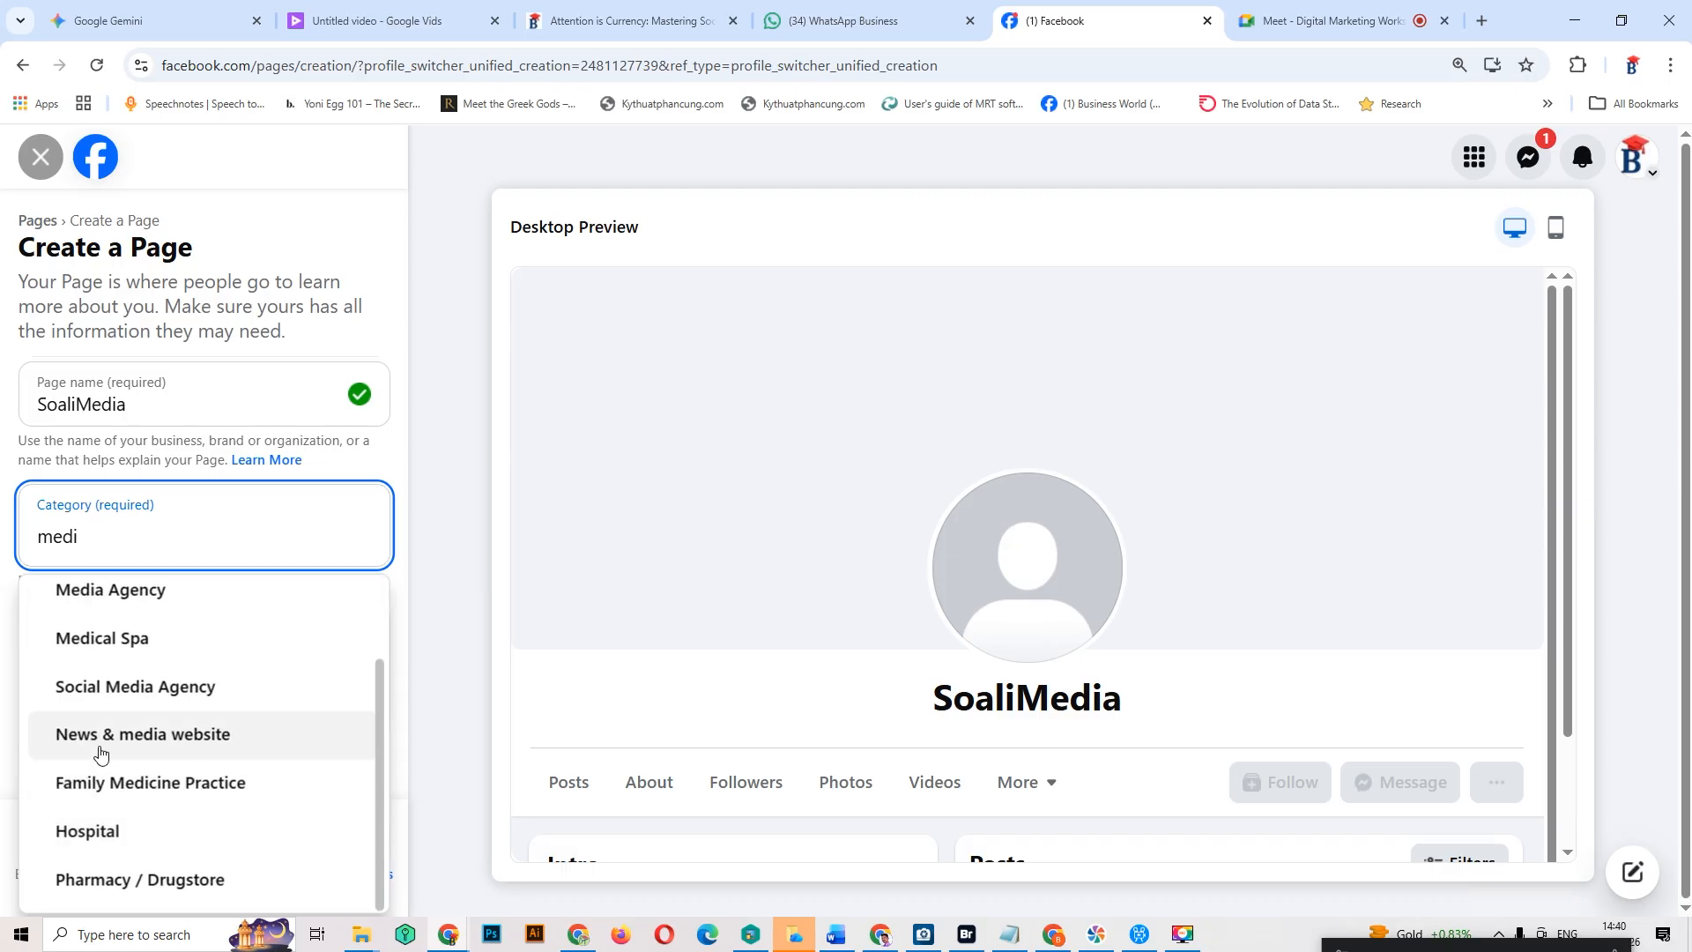
{"action": "left_click", "coordinate": [149, 740]}
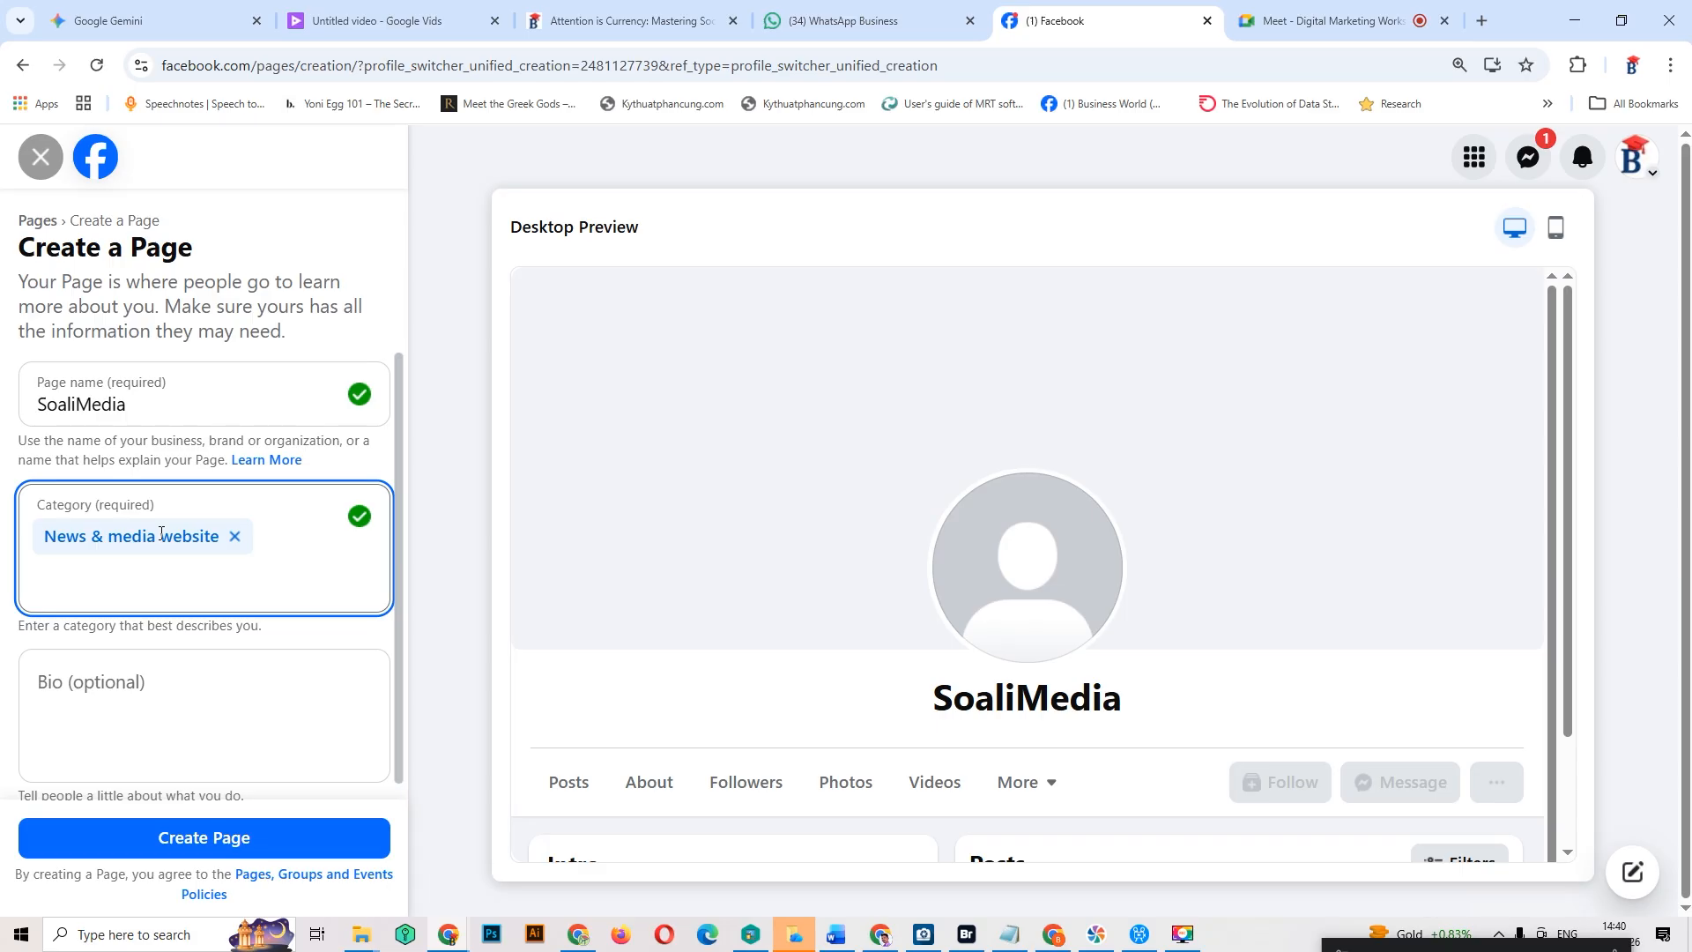
Step: Add Tech and Health & wellness website as further categories for the new page
{"action": "type", "text": "new"}
{"action": "key", "text": "BackSpace"}
{"action": "key", "text": "BackSpace"}
{"action": "key", "text": "BackSpace"}
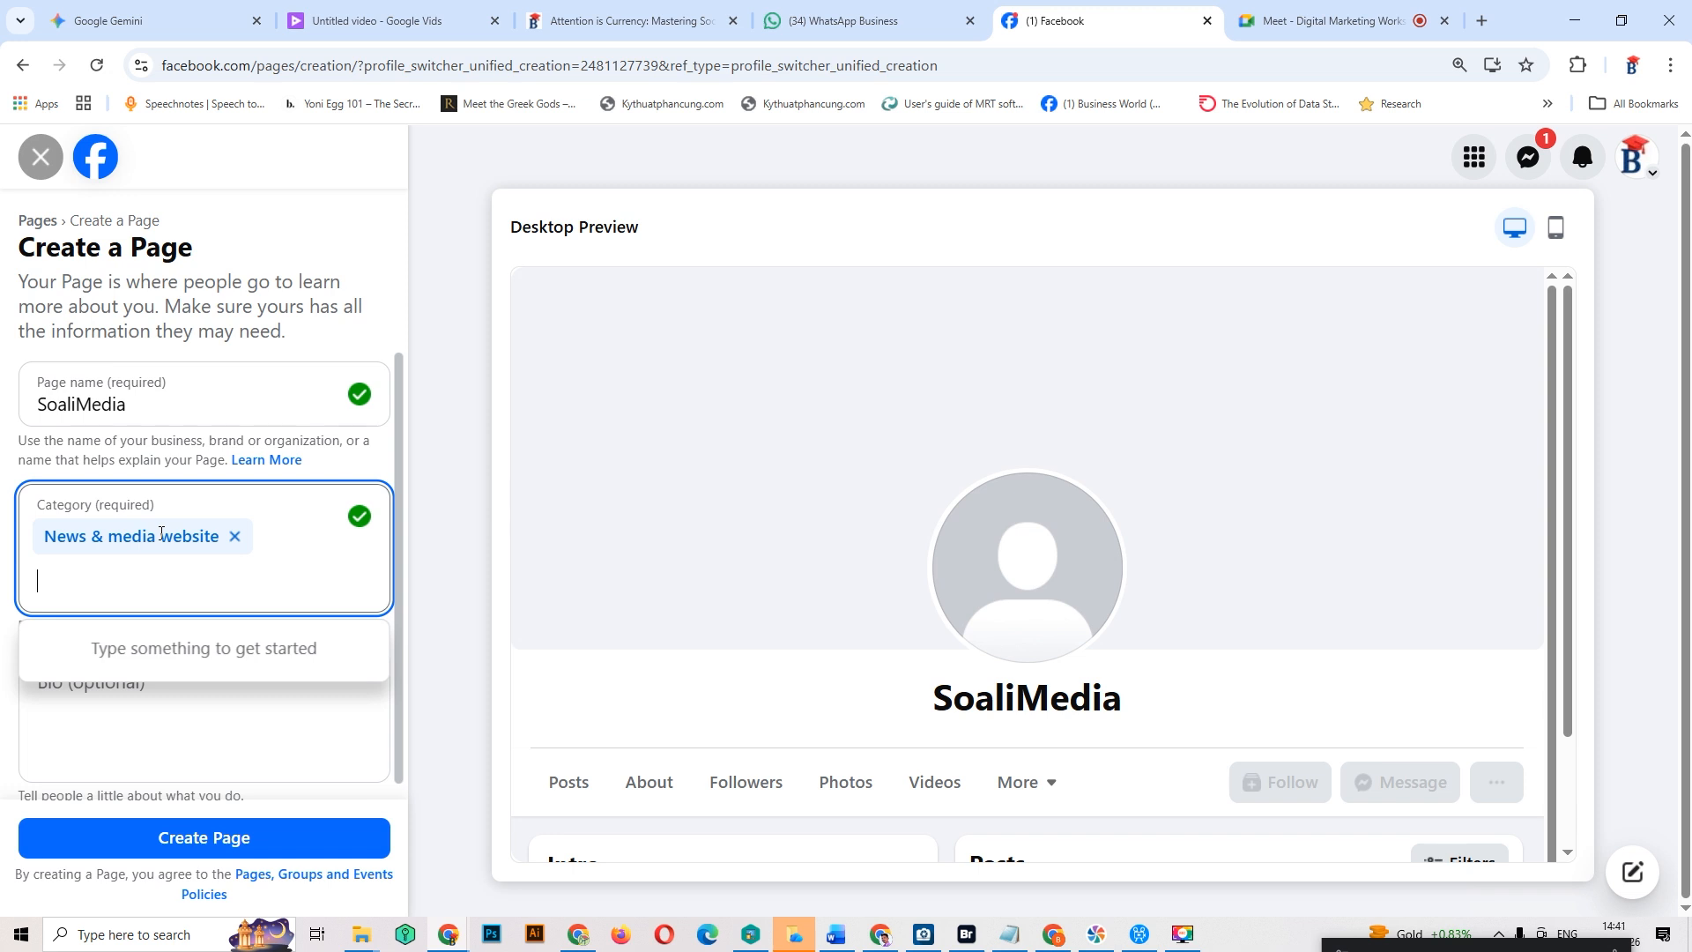
{"action": "type", "text": "tech"}
{"action": "scroll", "coordinate": [227, 839], "scroll_direction": "up", "scroll_amount": 2}
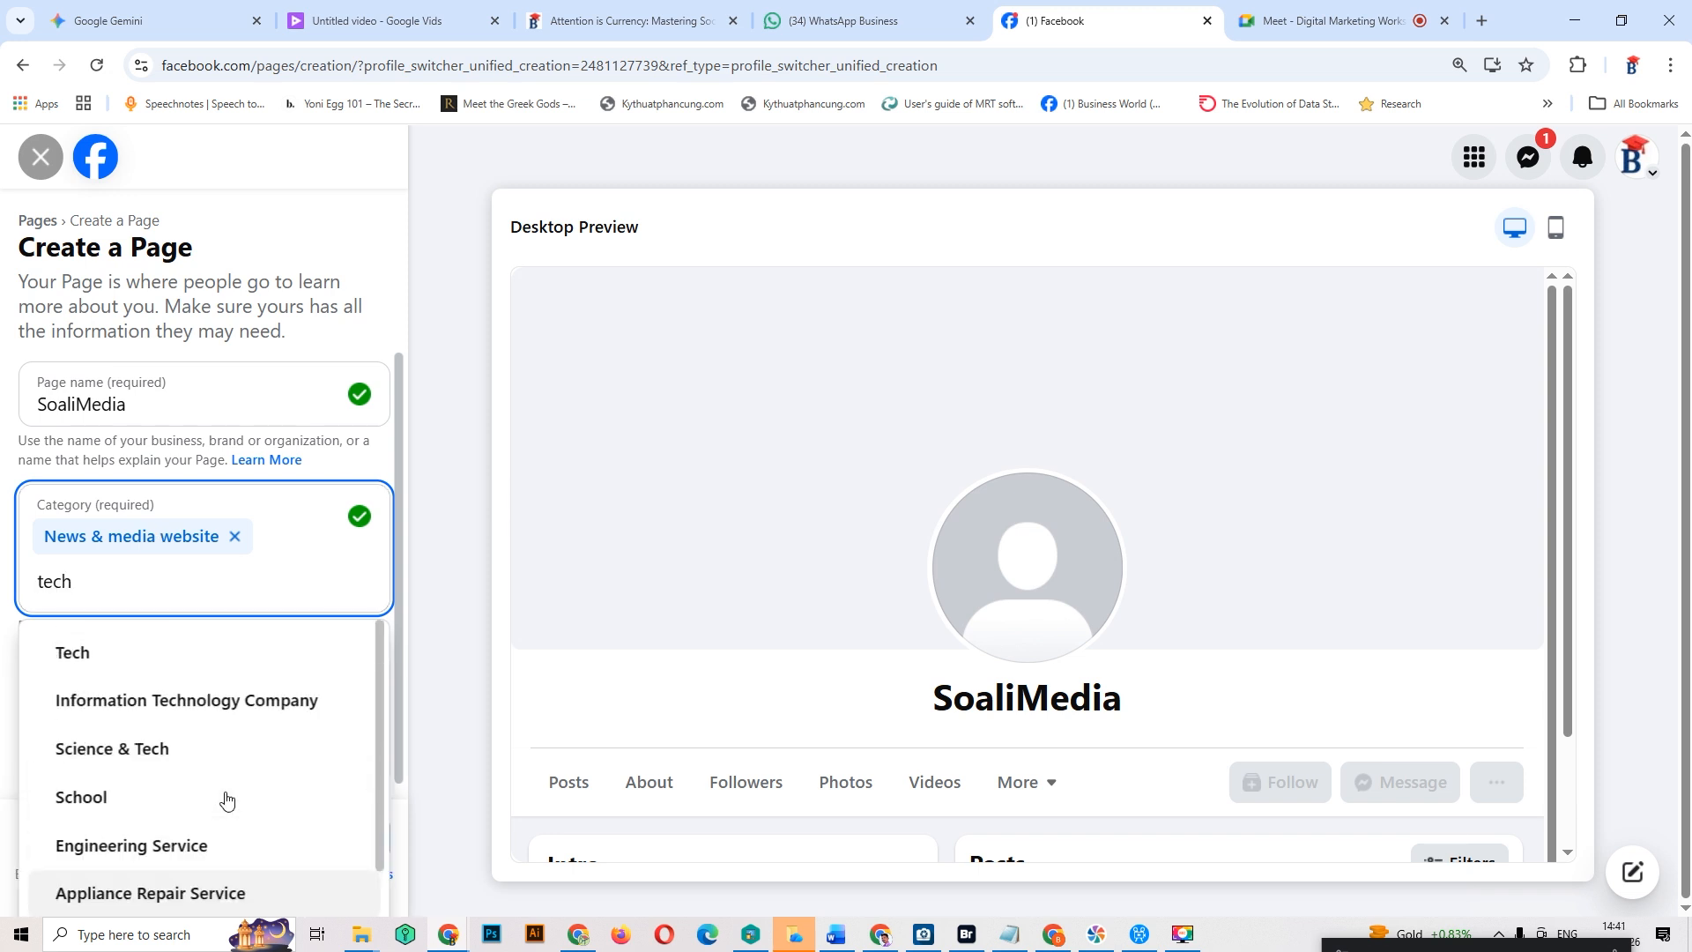
{"action": "left_click", "coordinate": [97, 663]}
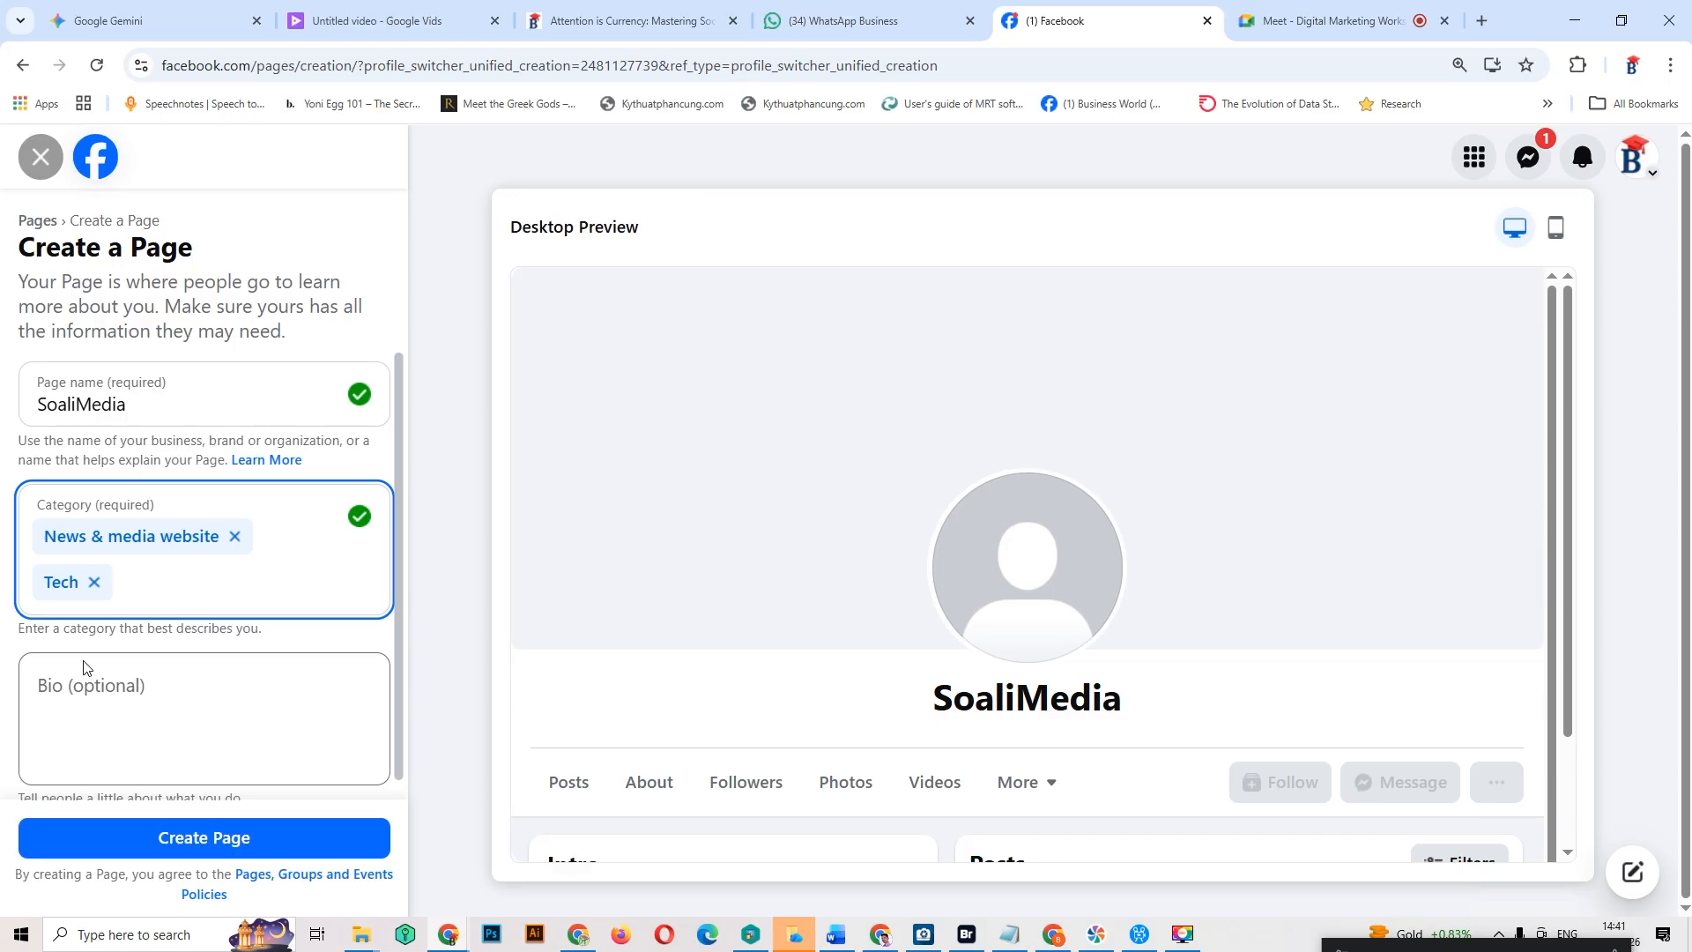
{"action": "type", "text": "hea"}
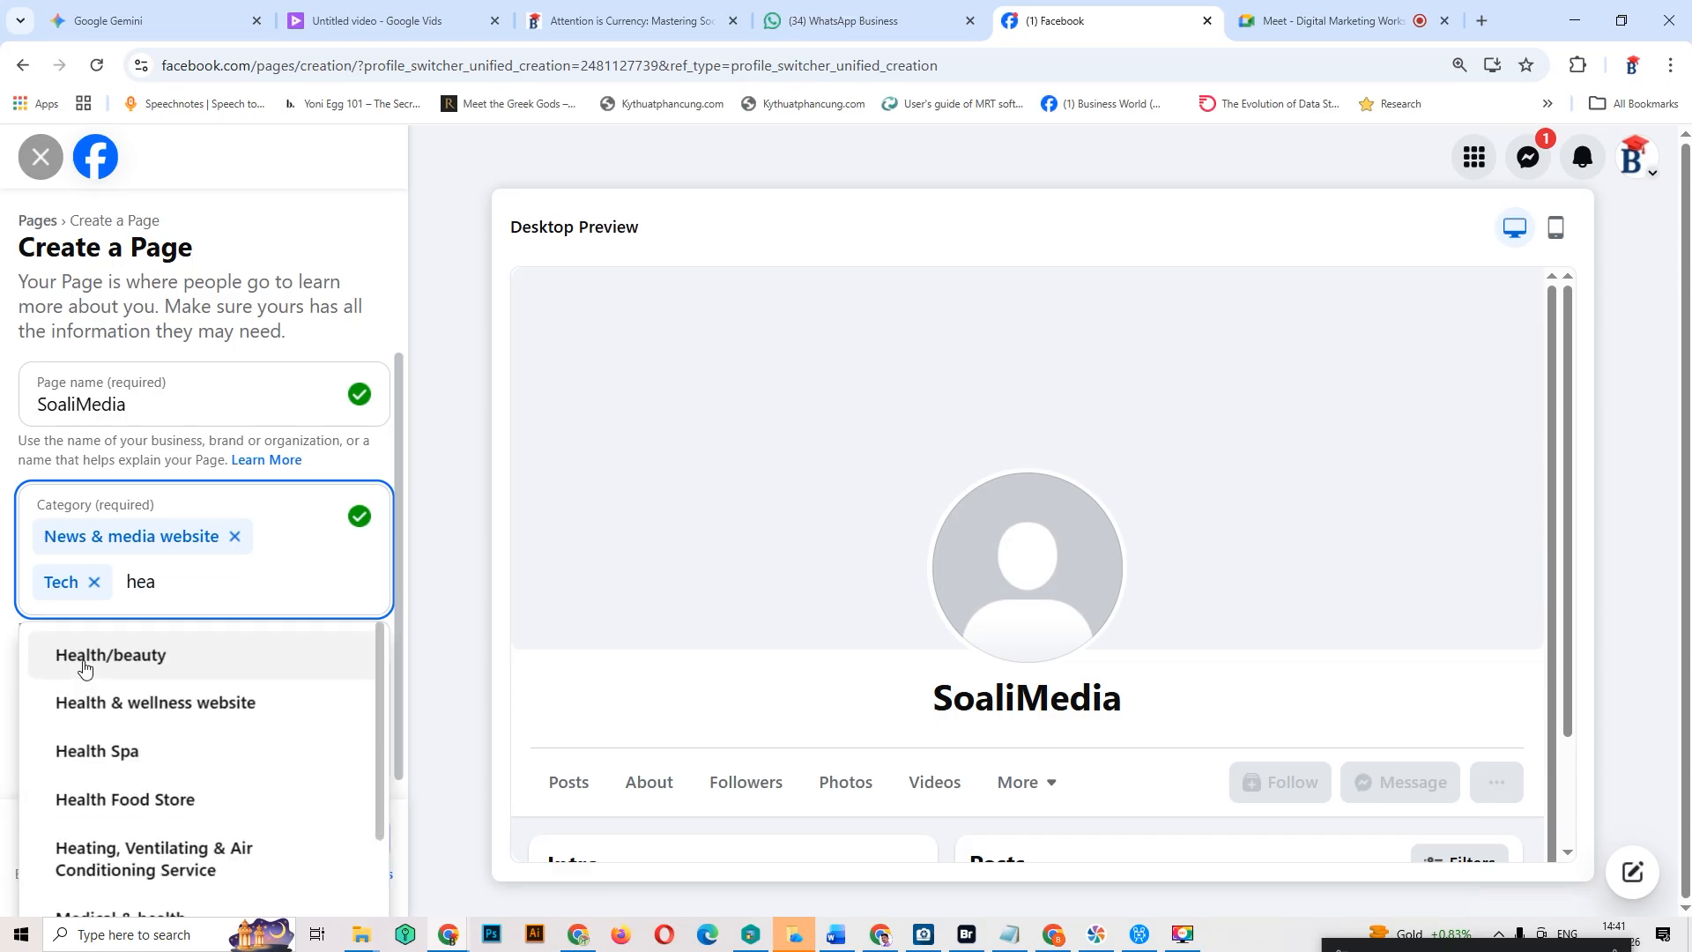
{"action": "left_click", "coordinate": [231, 703]}
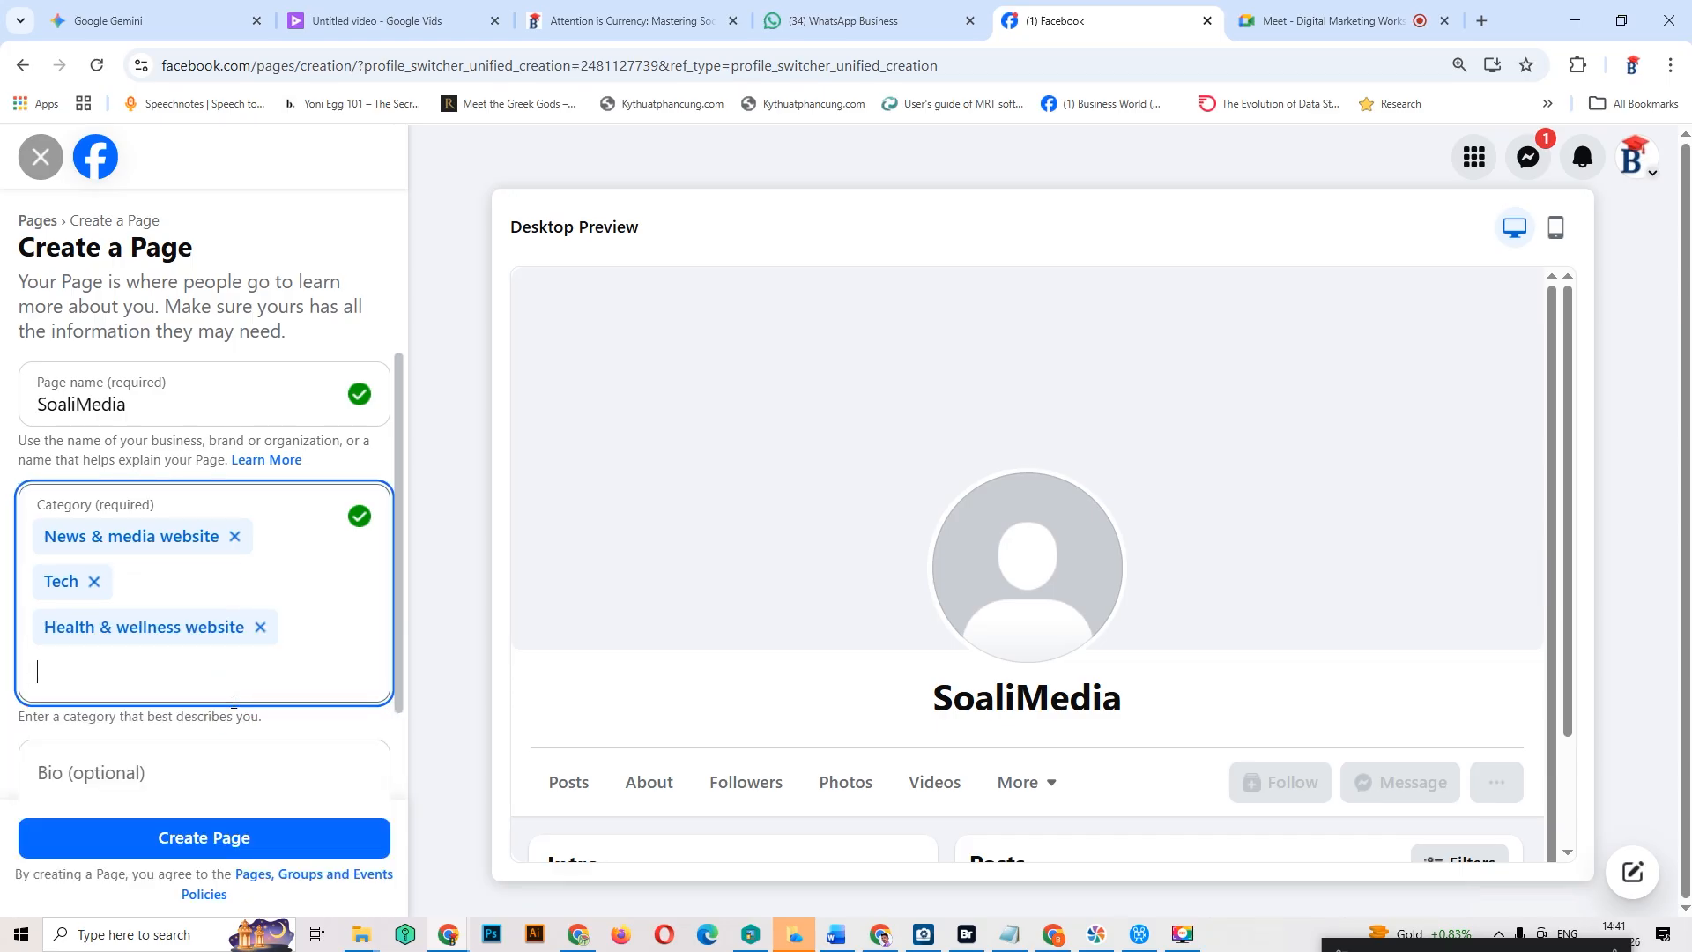
Step: Leave the optional bio empty and try to create the page
{"action": "scroll", "coordinate": [231, 700], "scroll_direction": "down", "scroll_amount": 2}
{"action": "left_click", "coordinate": [215, 692]}
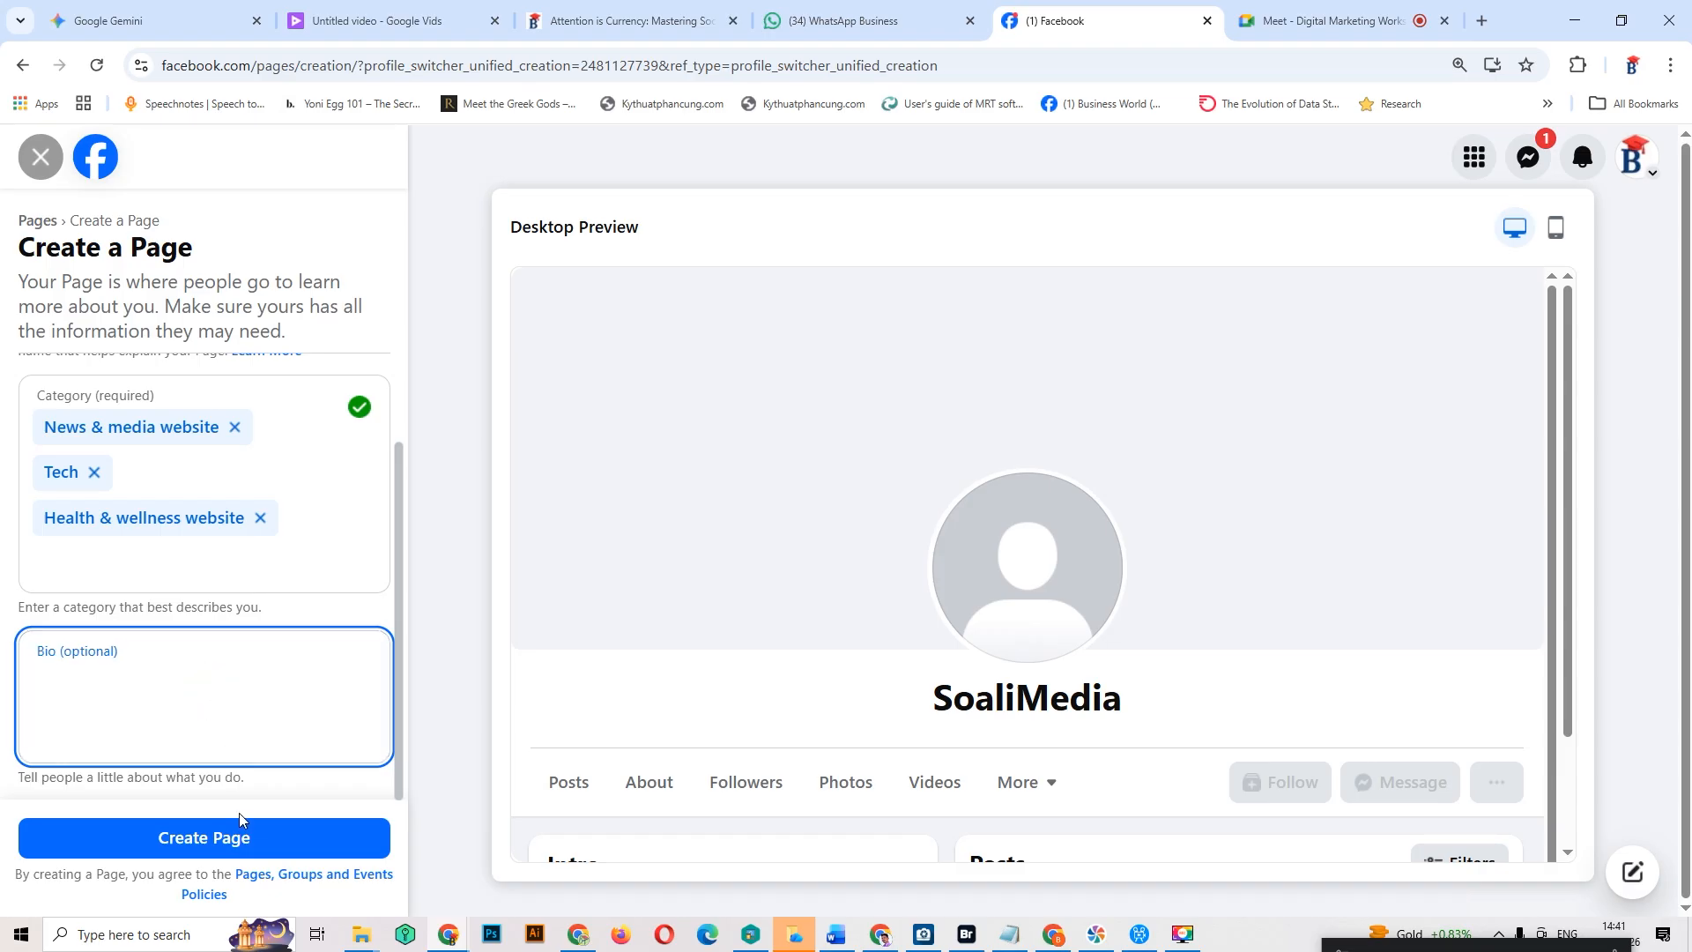
{"action": "left_click", "coordinate": [255, 839]}
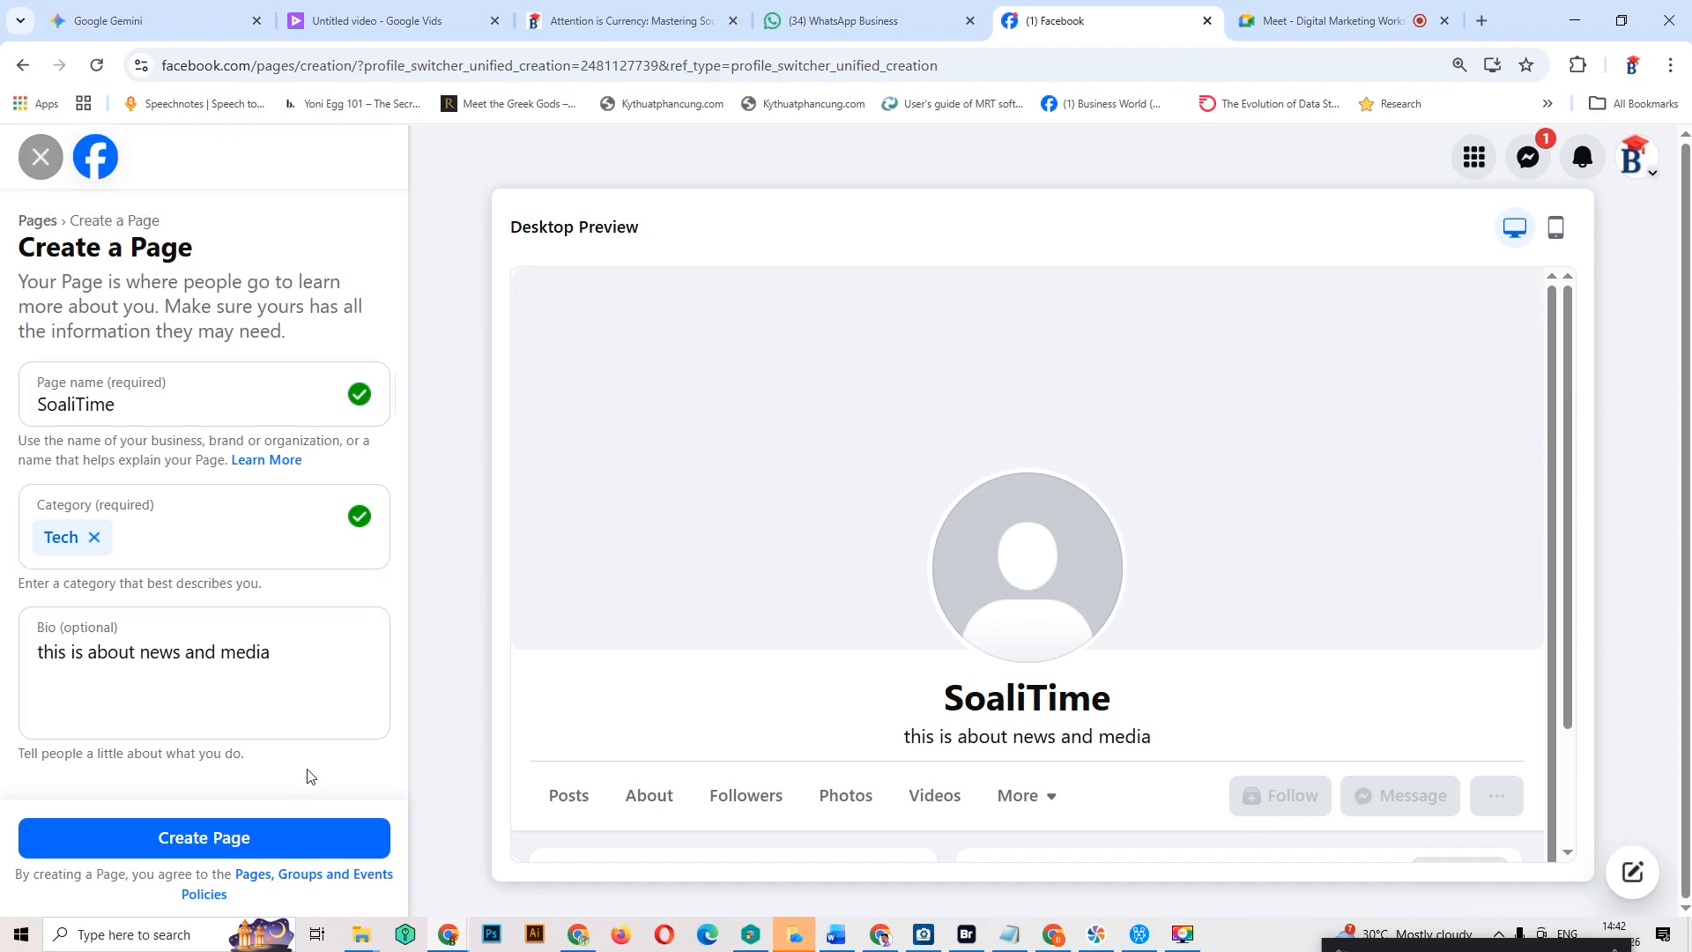
Step: Discard the SoaliTime page draft and the Real Estate page draft, leaving the creation form without publishing either
{"action": "scroll", "coordinate": [1229, 723], "scroll_direction": "down", "scroll_amount": 1}
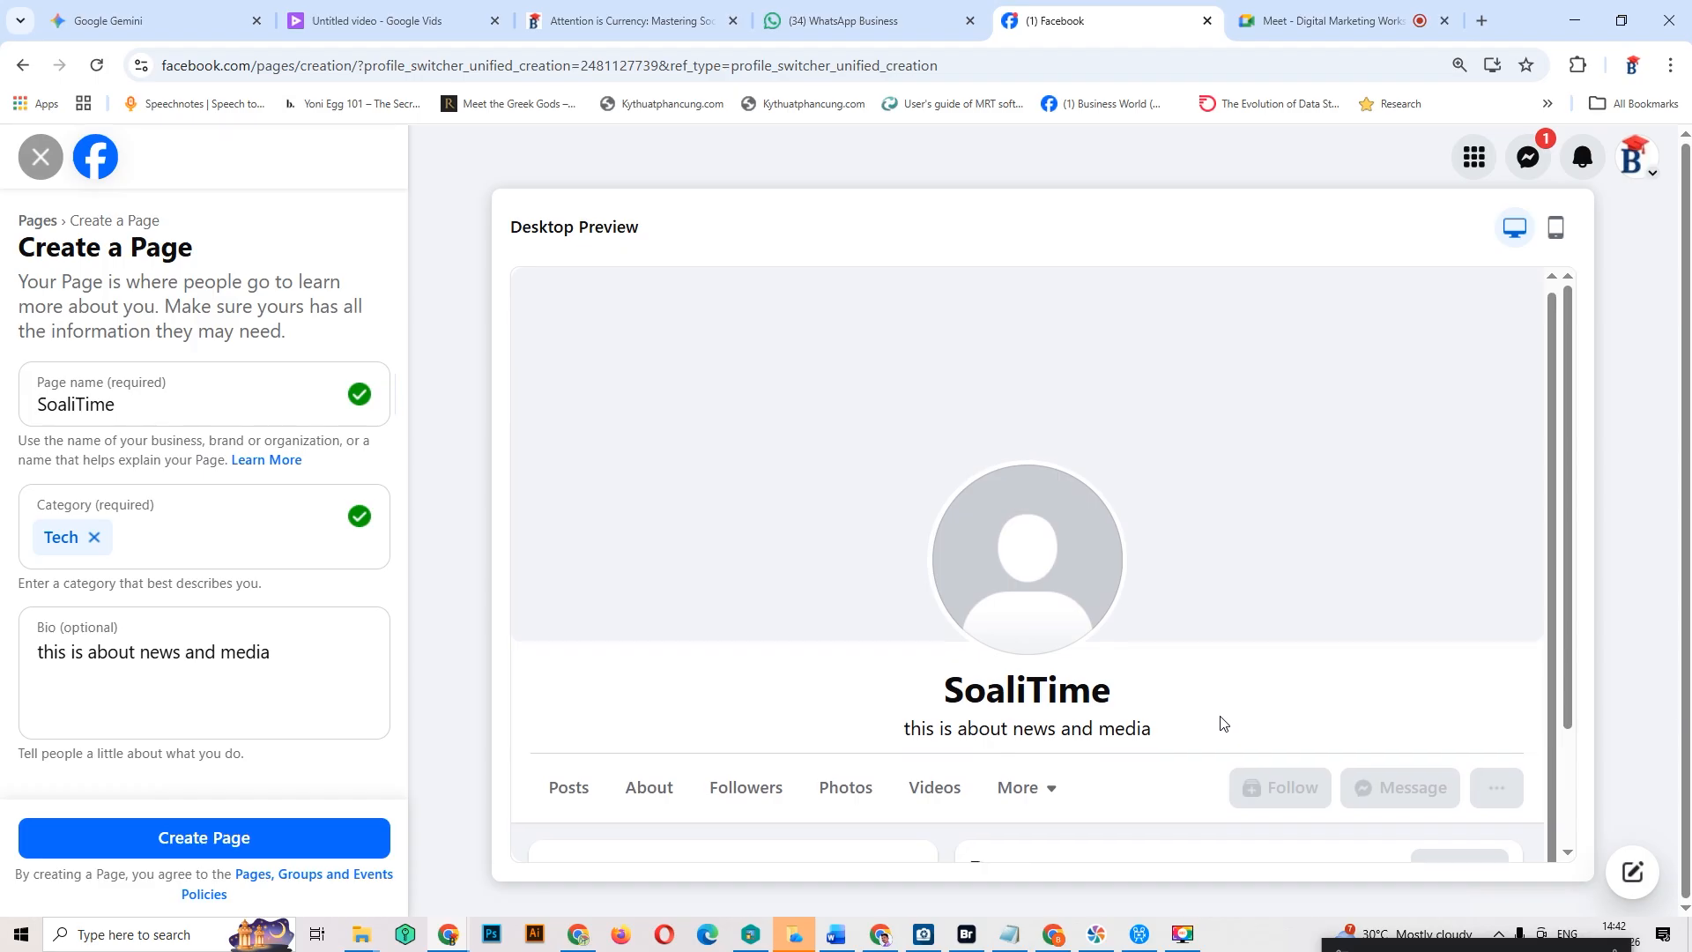
{"action": "scroll", "coordinate": [1222, 722], "scroll_direction": "up", "scroll_amount": 1}
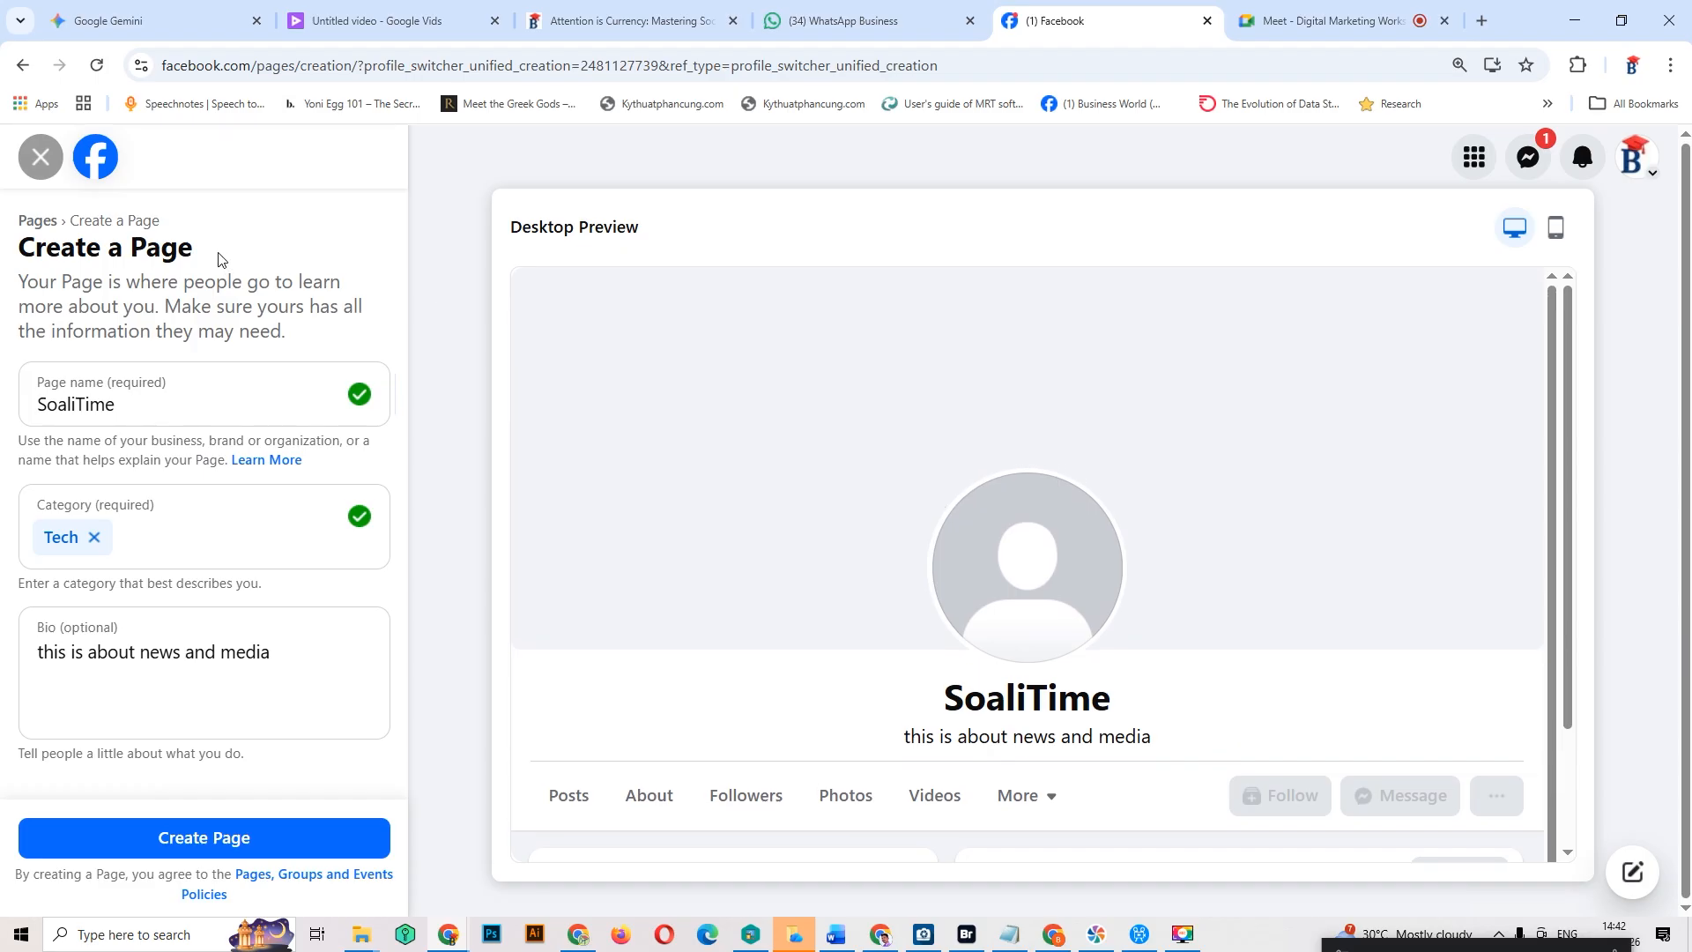
{"action": "left_click", "coordinate": [41, 156]}
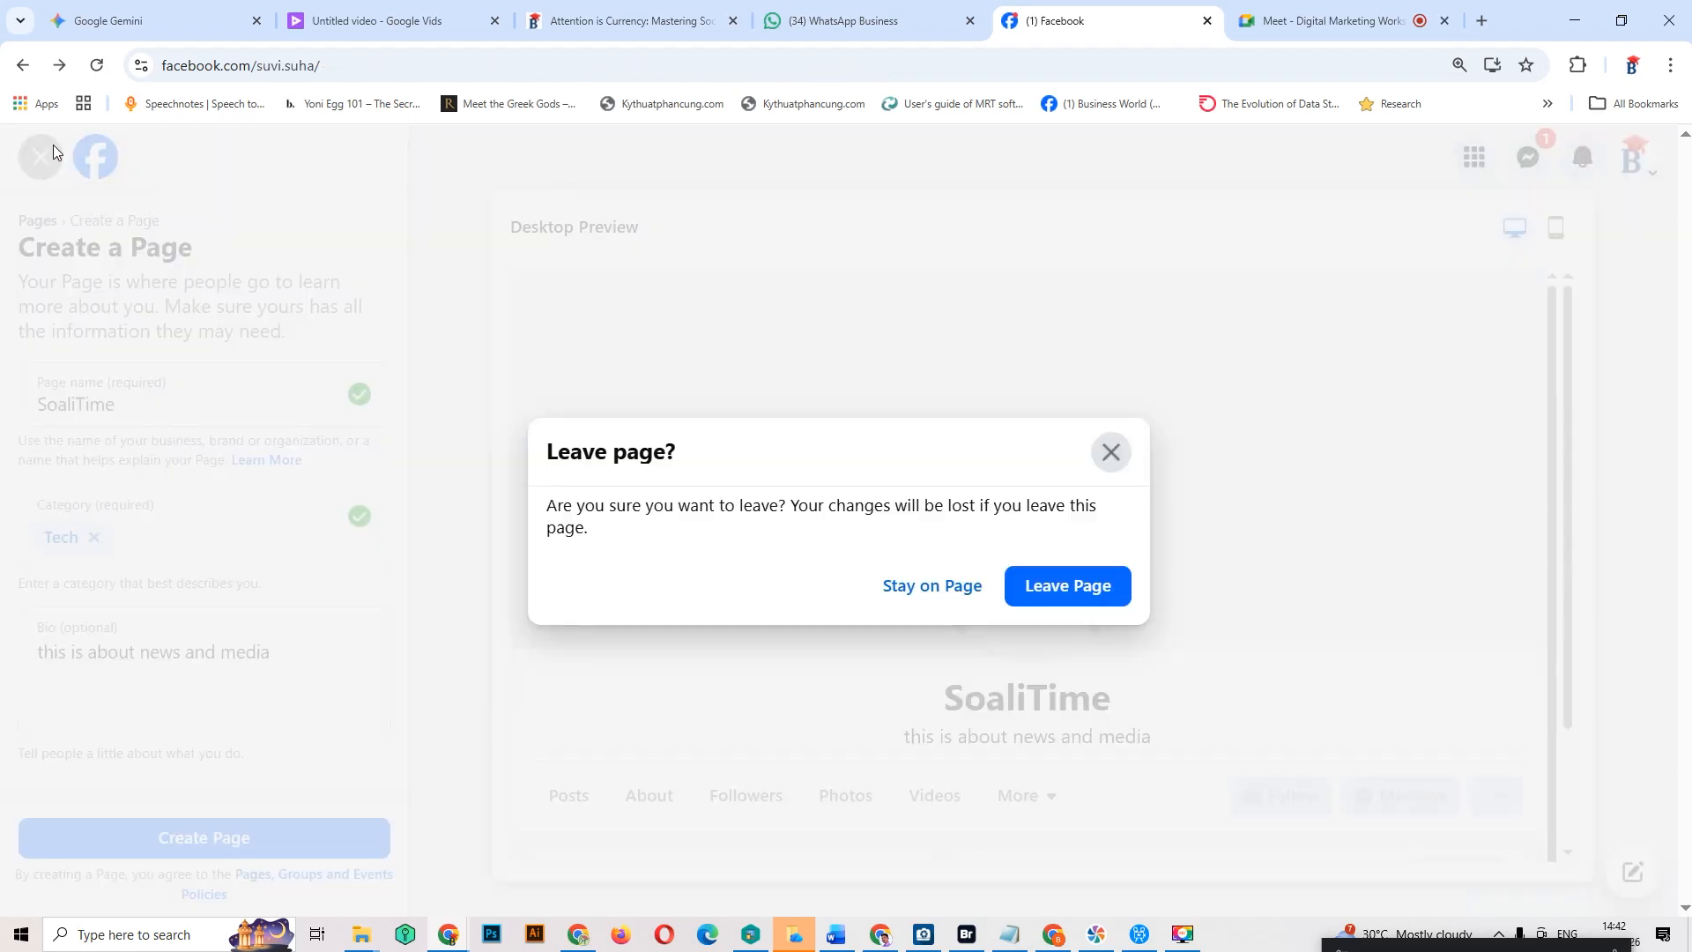
{"action": "left_click", "coordinate": [1069, 589]}
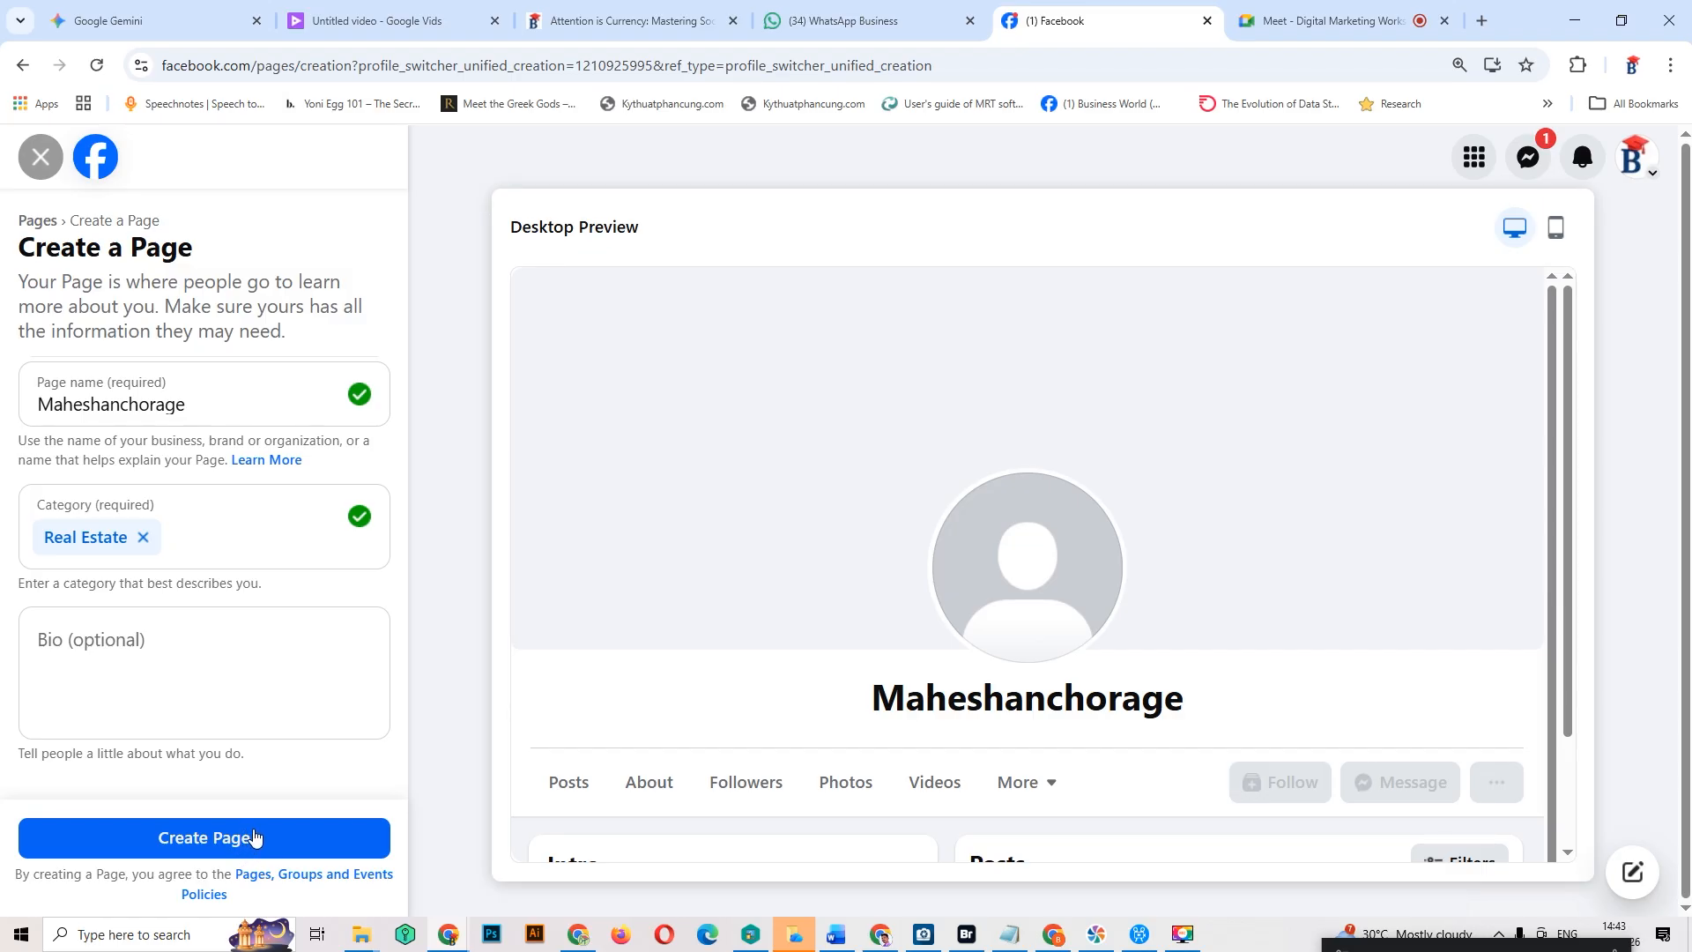
{"action": "left_click", "coordinate": [36, 159]}
{"action": "left_click", "coordinate": [1054, 582]}
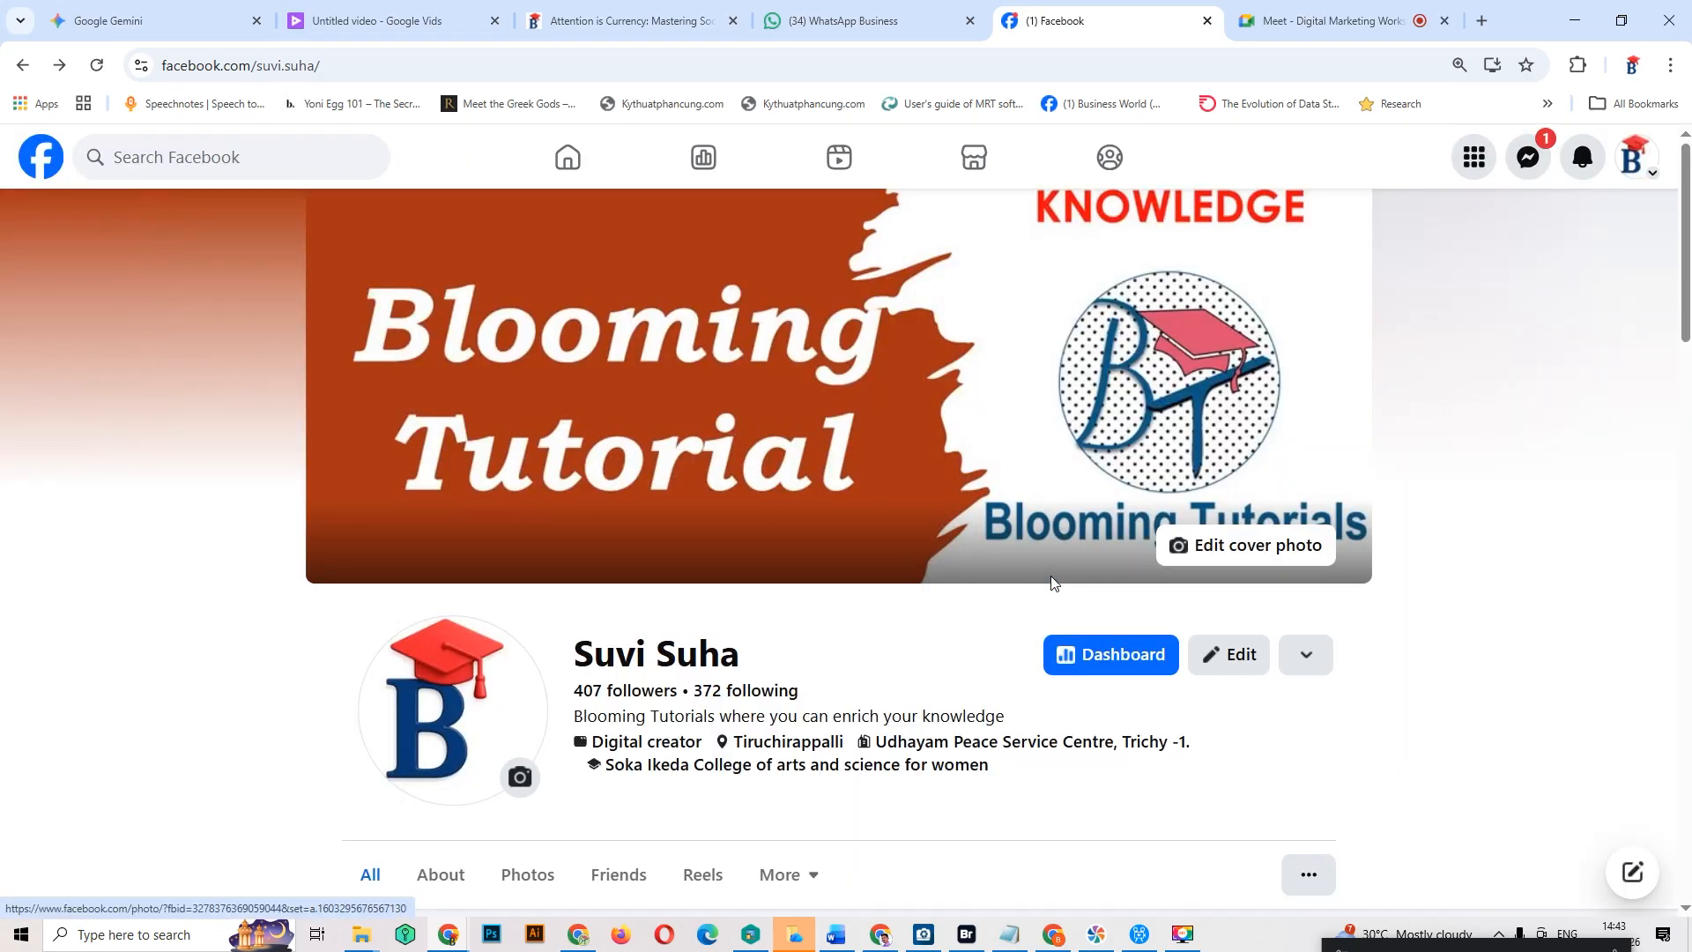
Step: View the bio field in a fresh Create a Page form, and return to the course article's Business Page creation steps
{"action": "left_click", "coordinate": [1643, 166]}
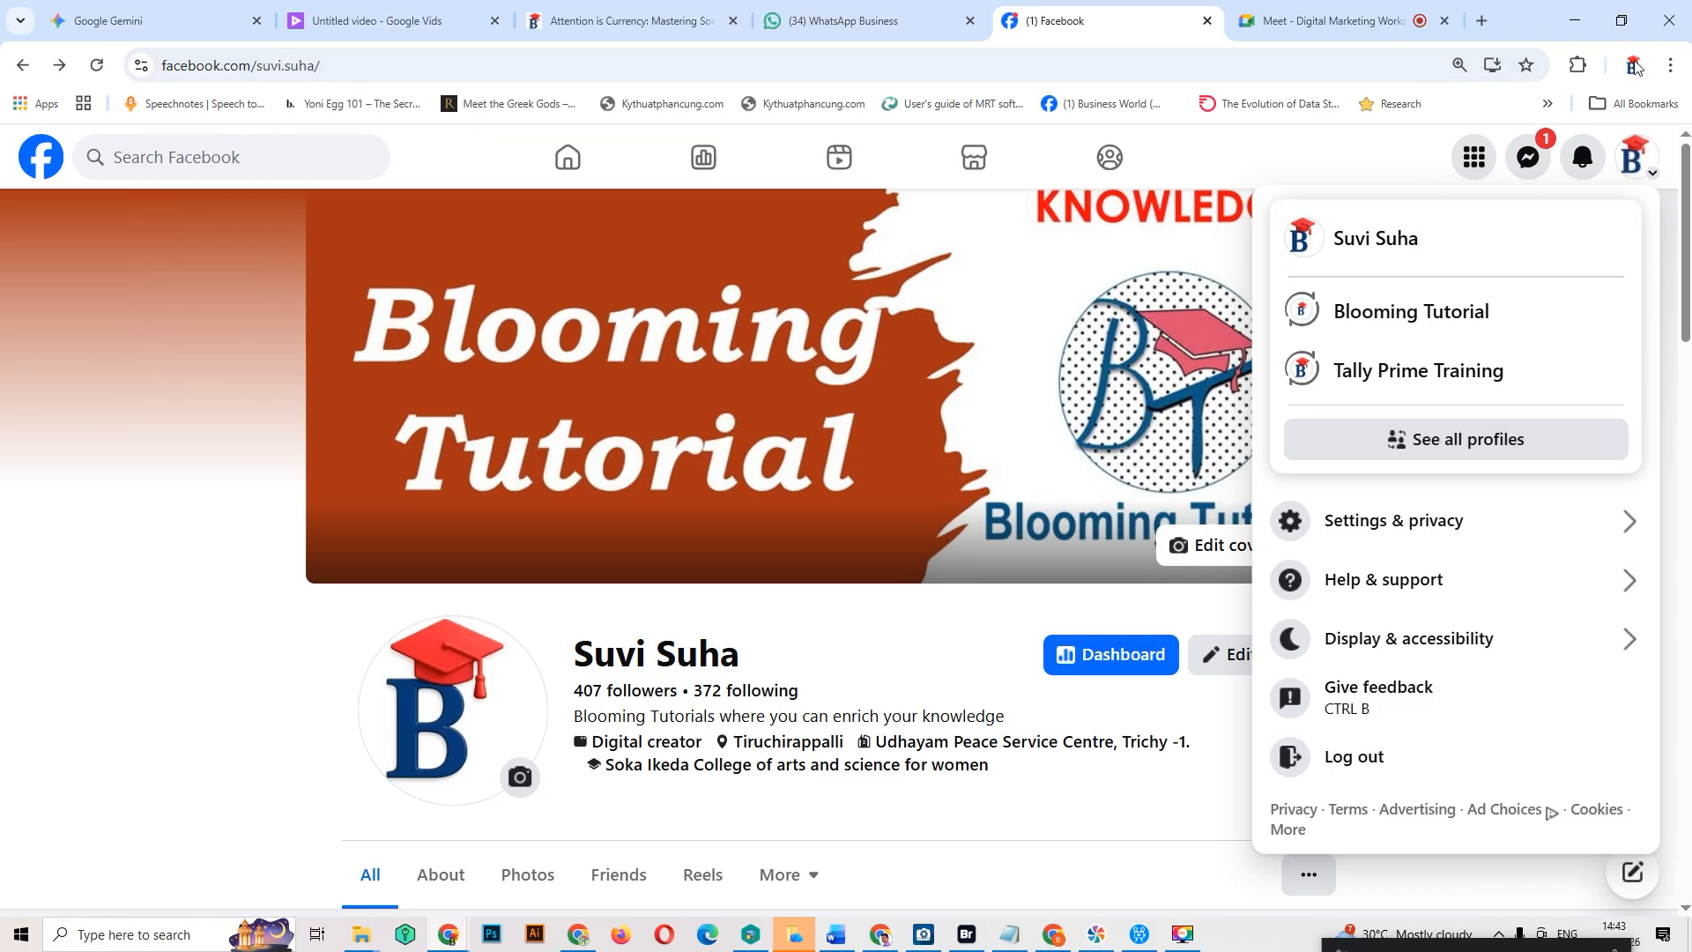
{"action": "left_click", "coordinate": [1481, 432]}
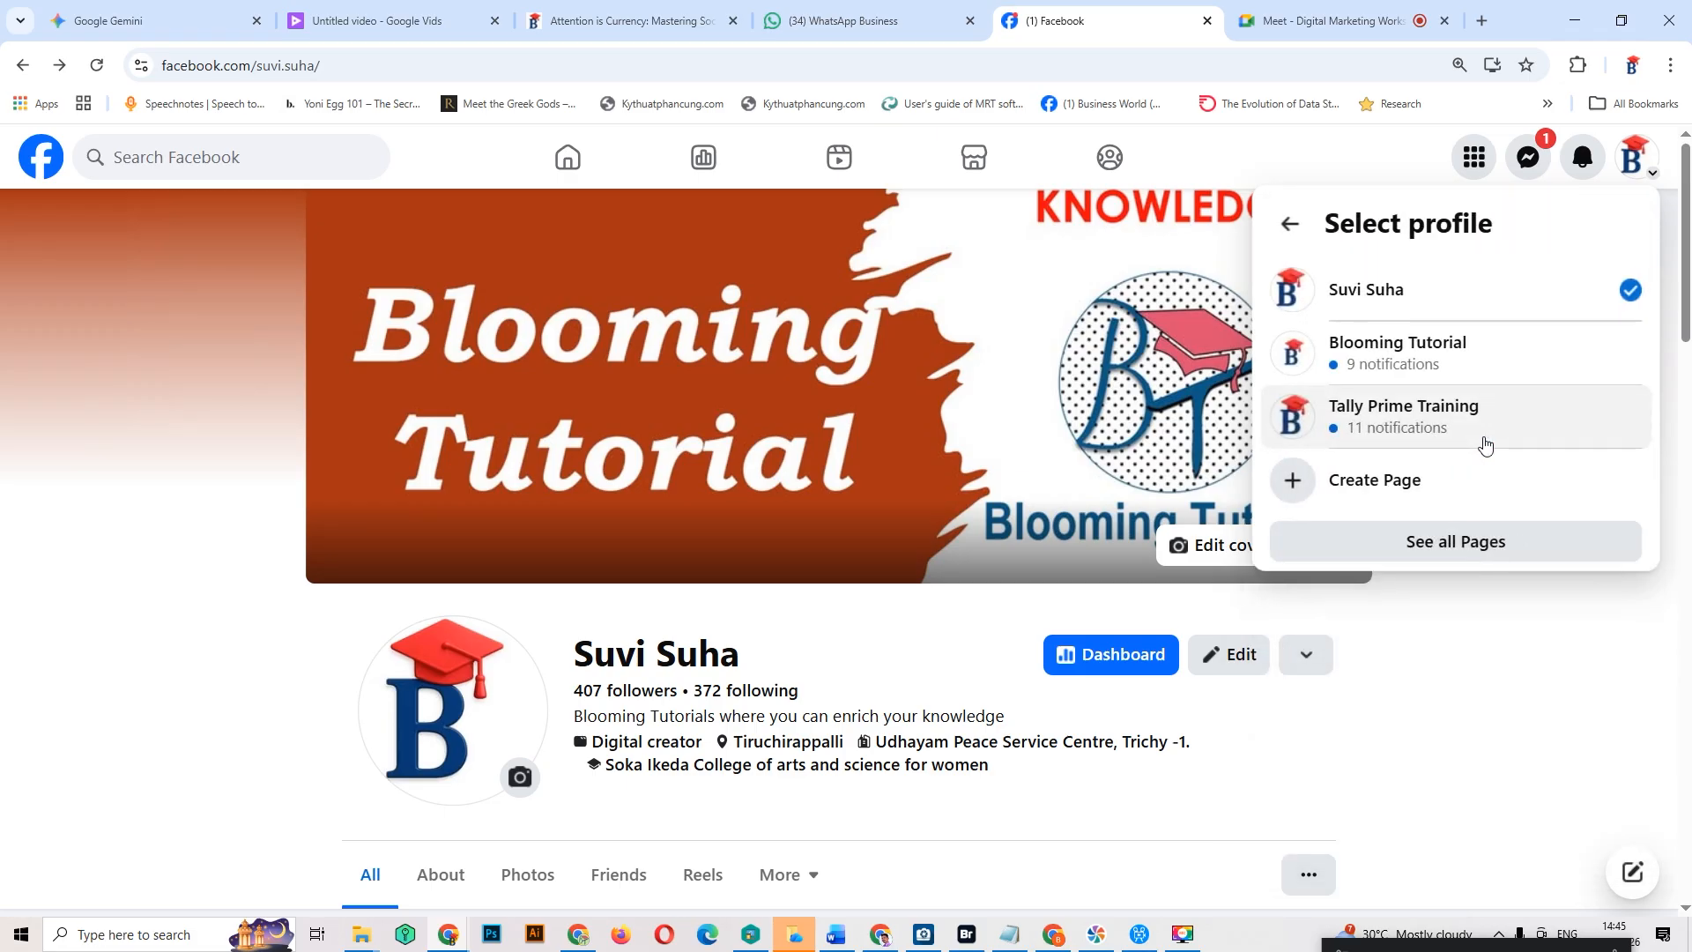
{"action": "left_click", "coordinate": [1384, 484]}
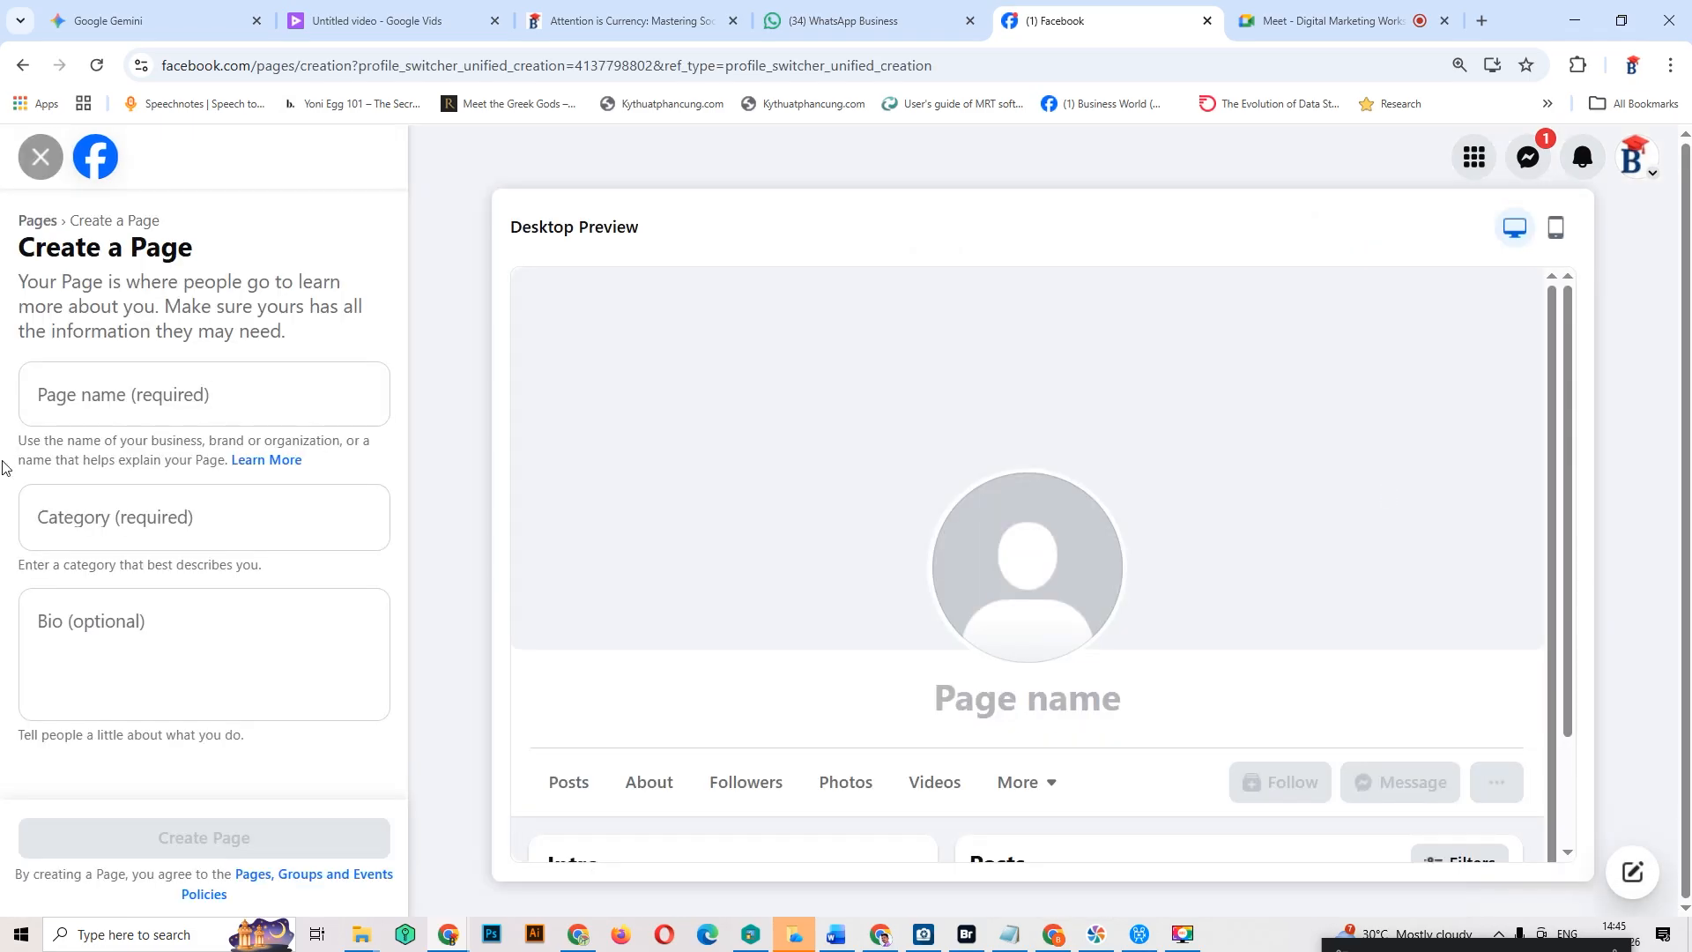
{"action": "left_click", "coordinate": [174, 643]}
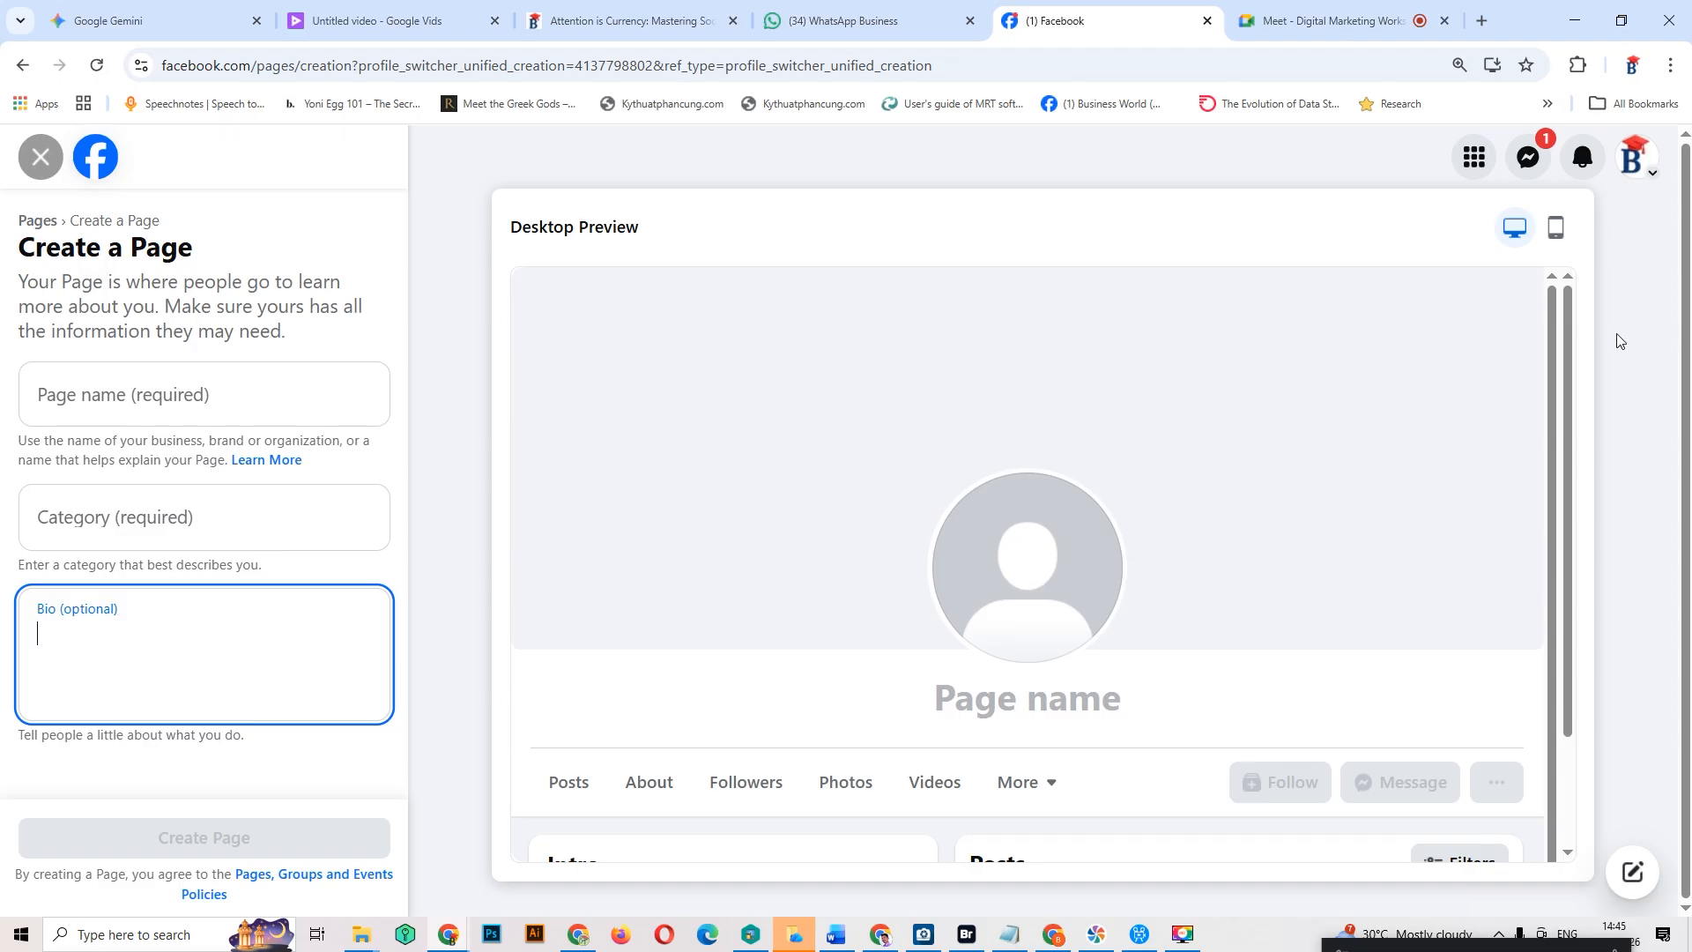
{"action": "left_click", "coordinate": [60, 162]}
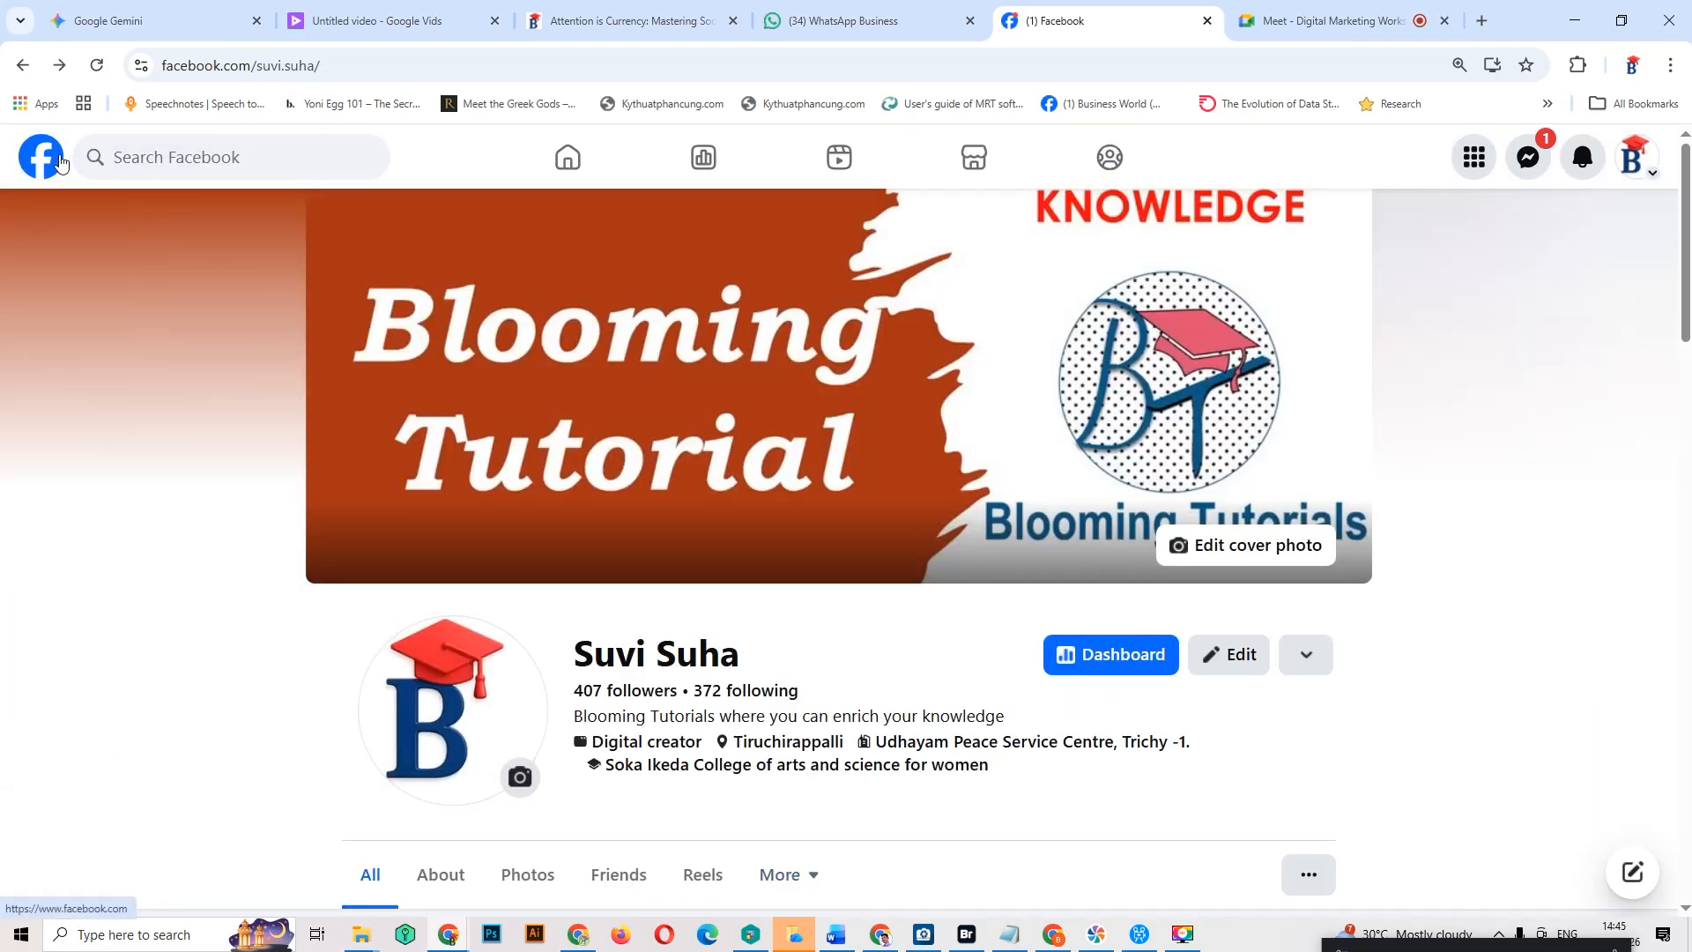
{"action": "left_click", "coordinate": [620, 7]}
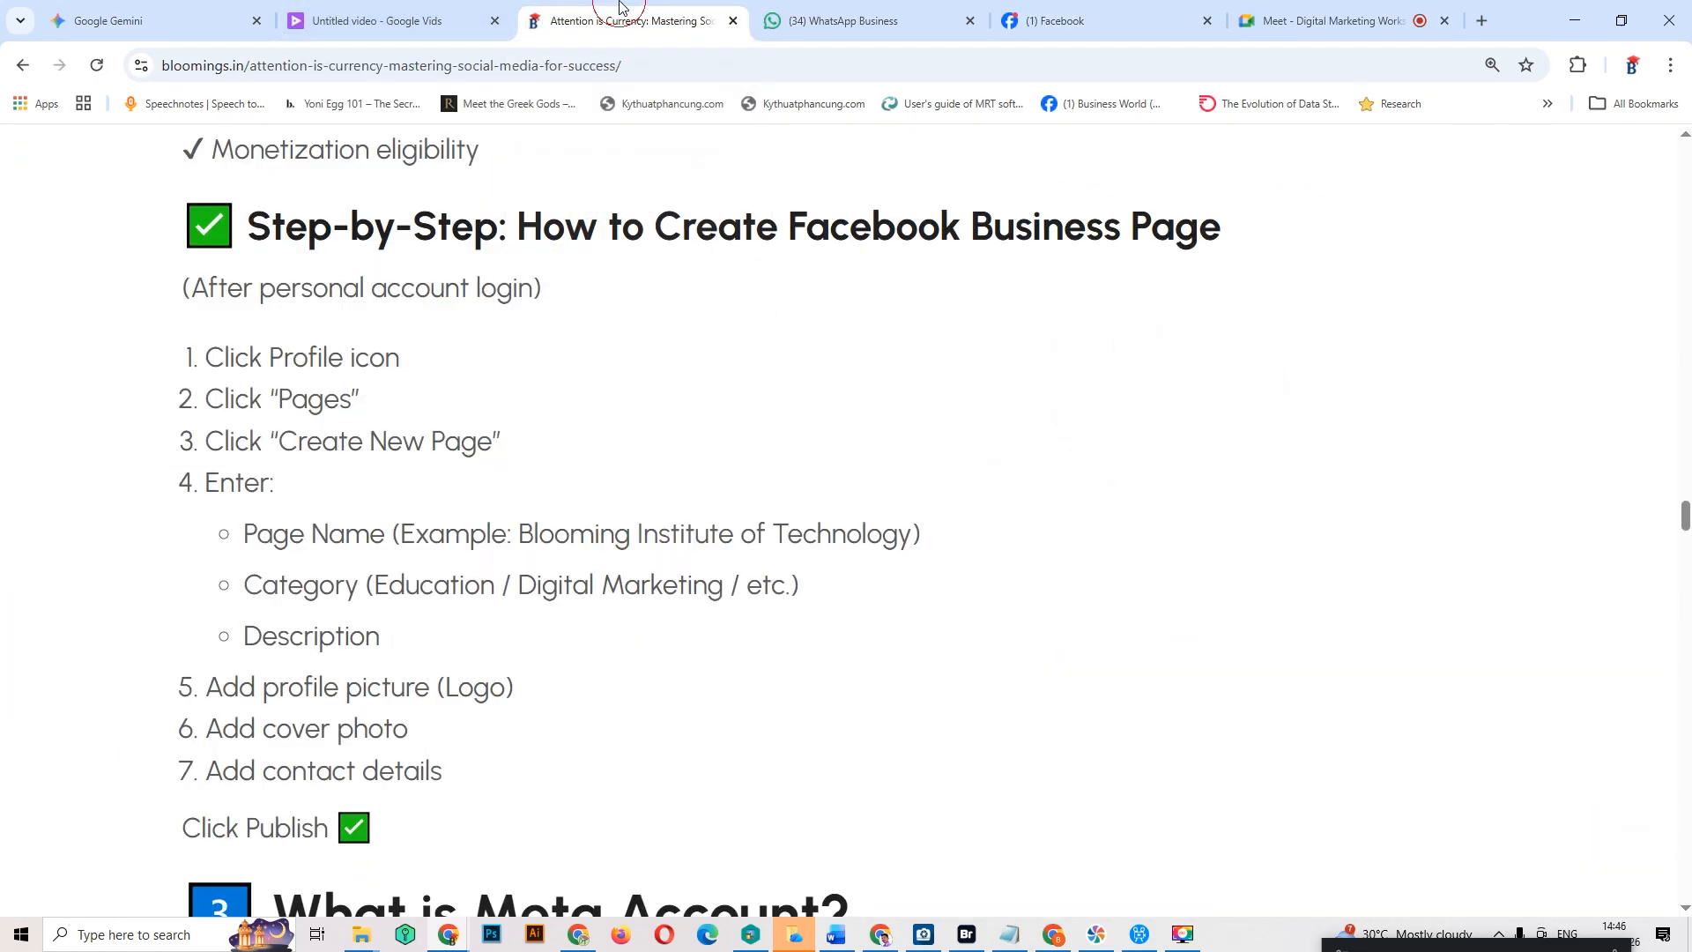
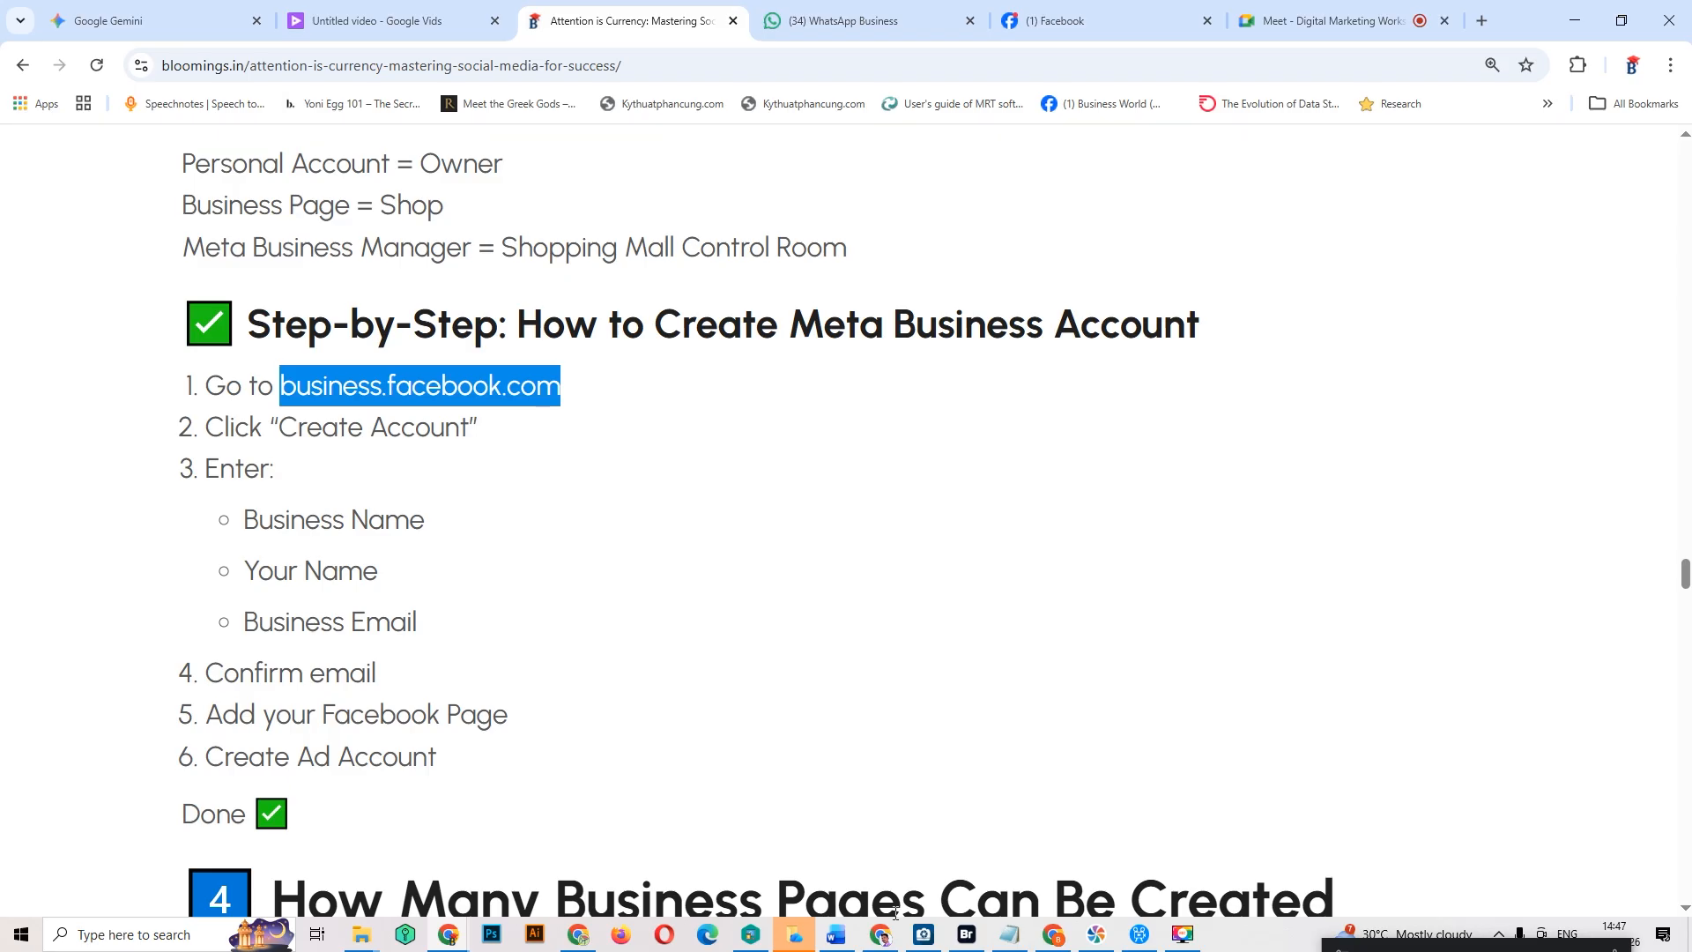
Step: In the other browser window's Facebook tab, switch to the OPLUS Safe & Fast Data Recovery profile and open its page
{"action": "mouse_move", "coordinate": [886, 941]}
{"action": "left_click", "coordinate": [881, 938]}
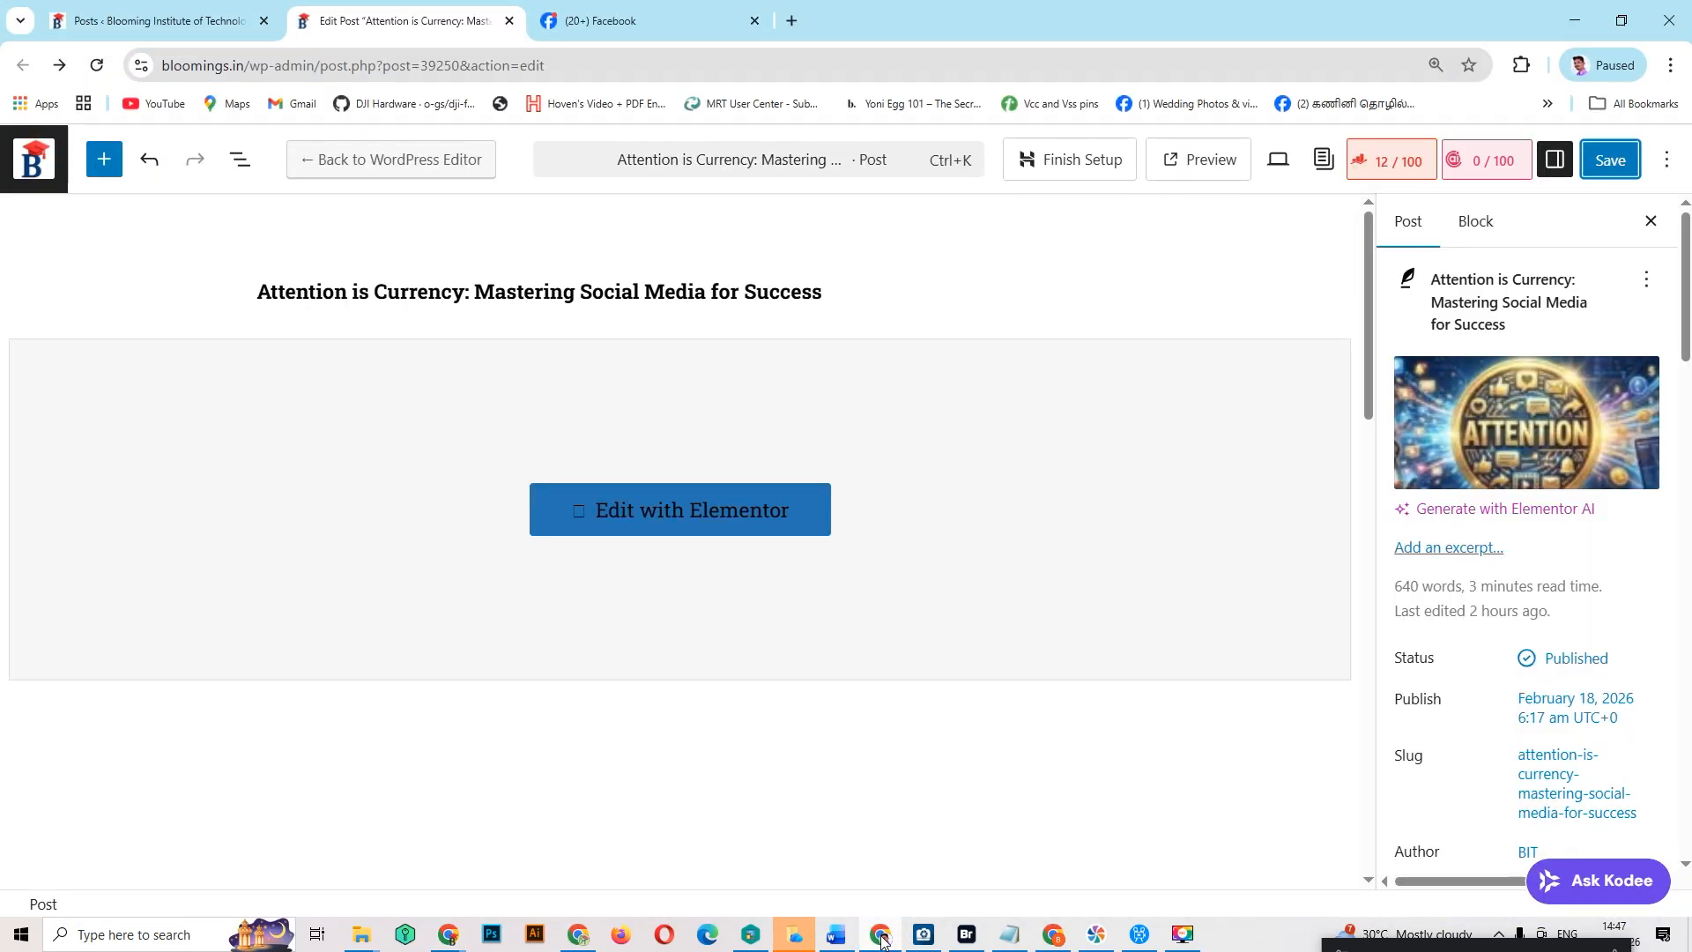
{"action": "left_click", "coordinate": [1530, 281]}
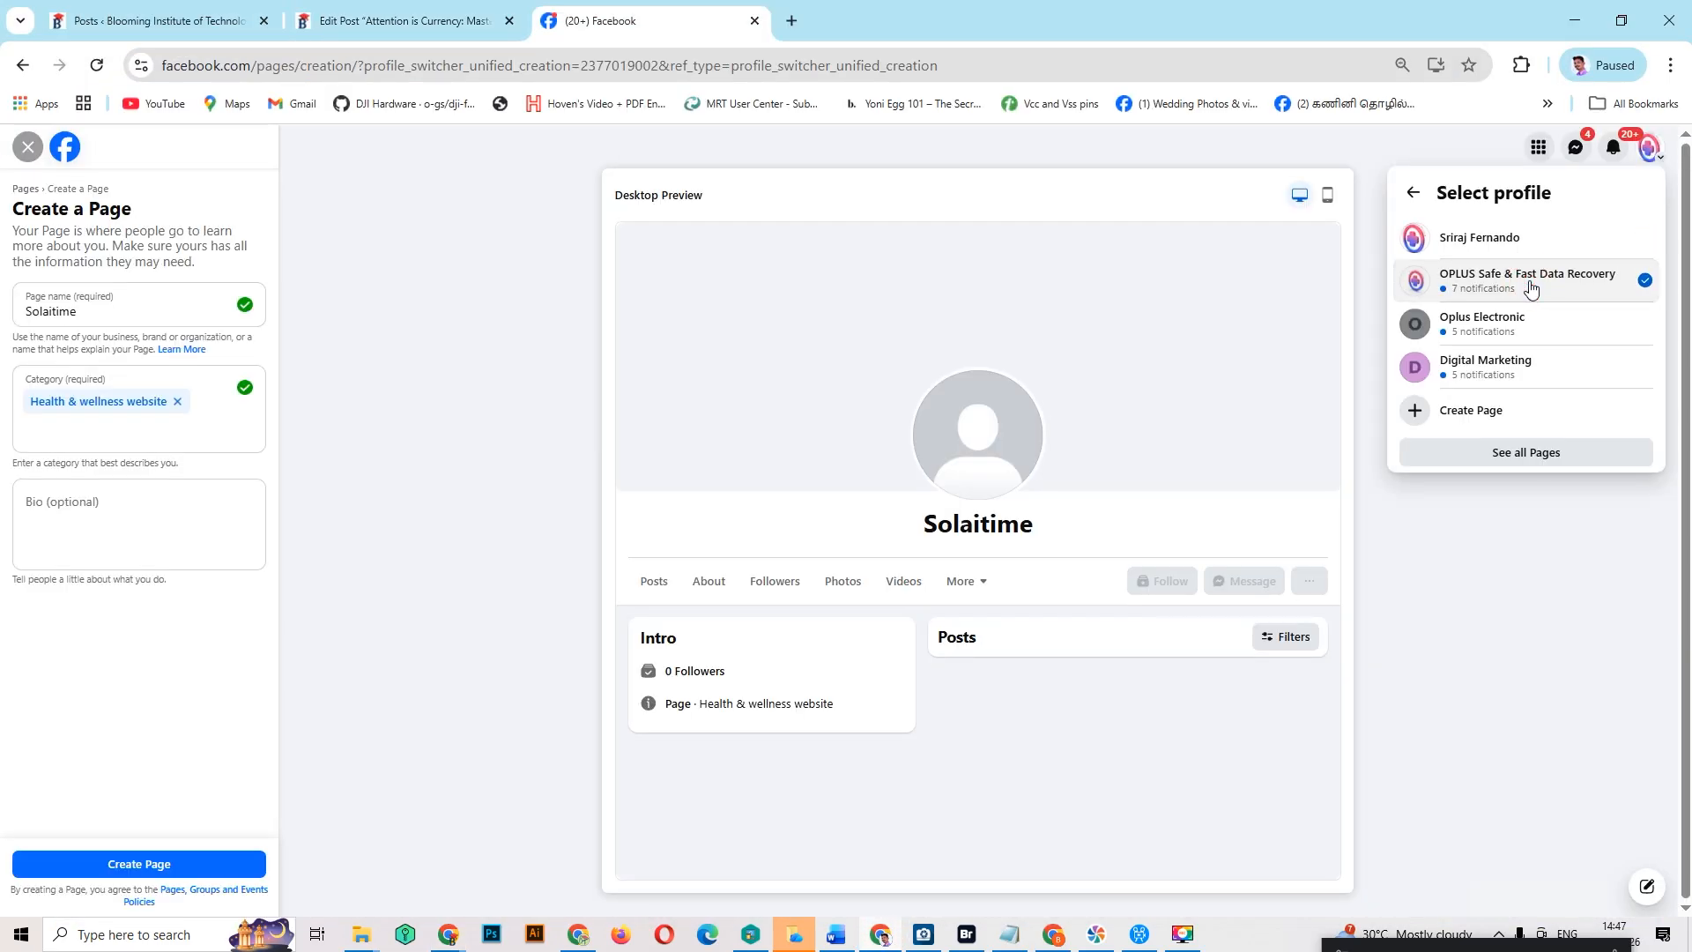
{"action": "left_click", "coordinate": [962, 195]}
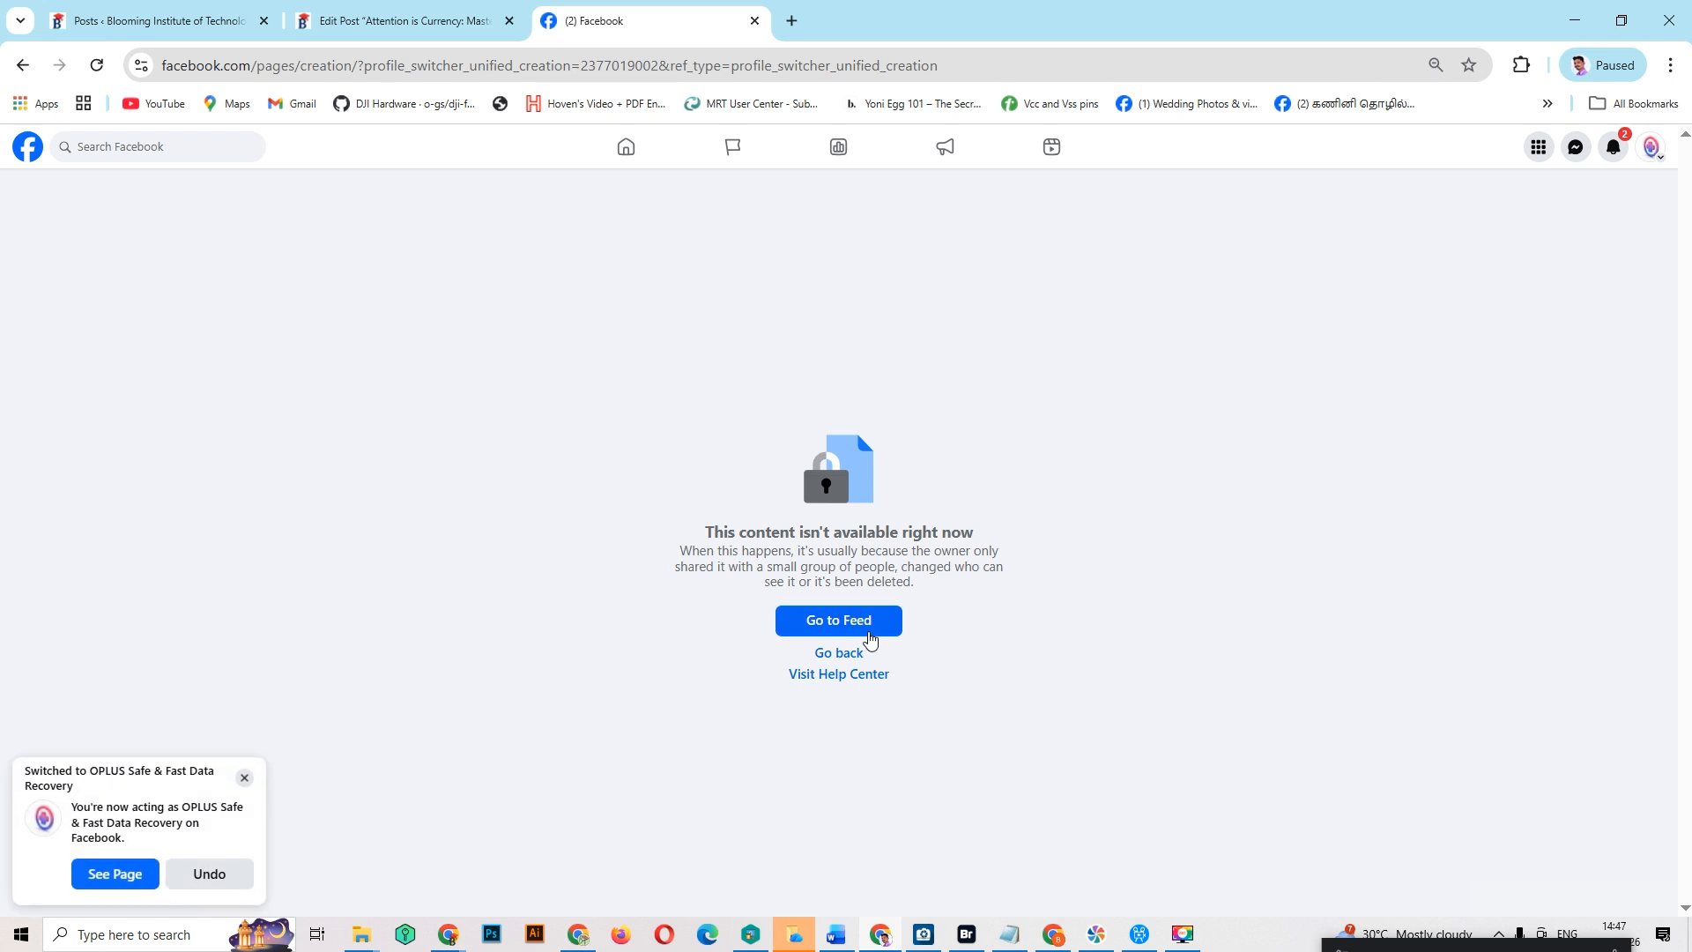
{"action": "left_click", "coordinate": [862, 652]}
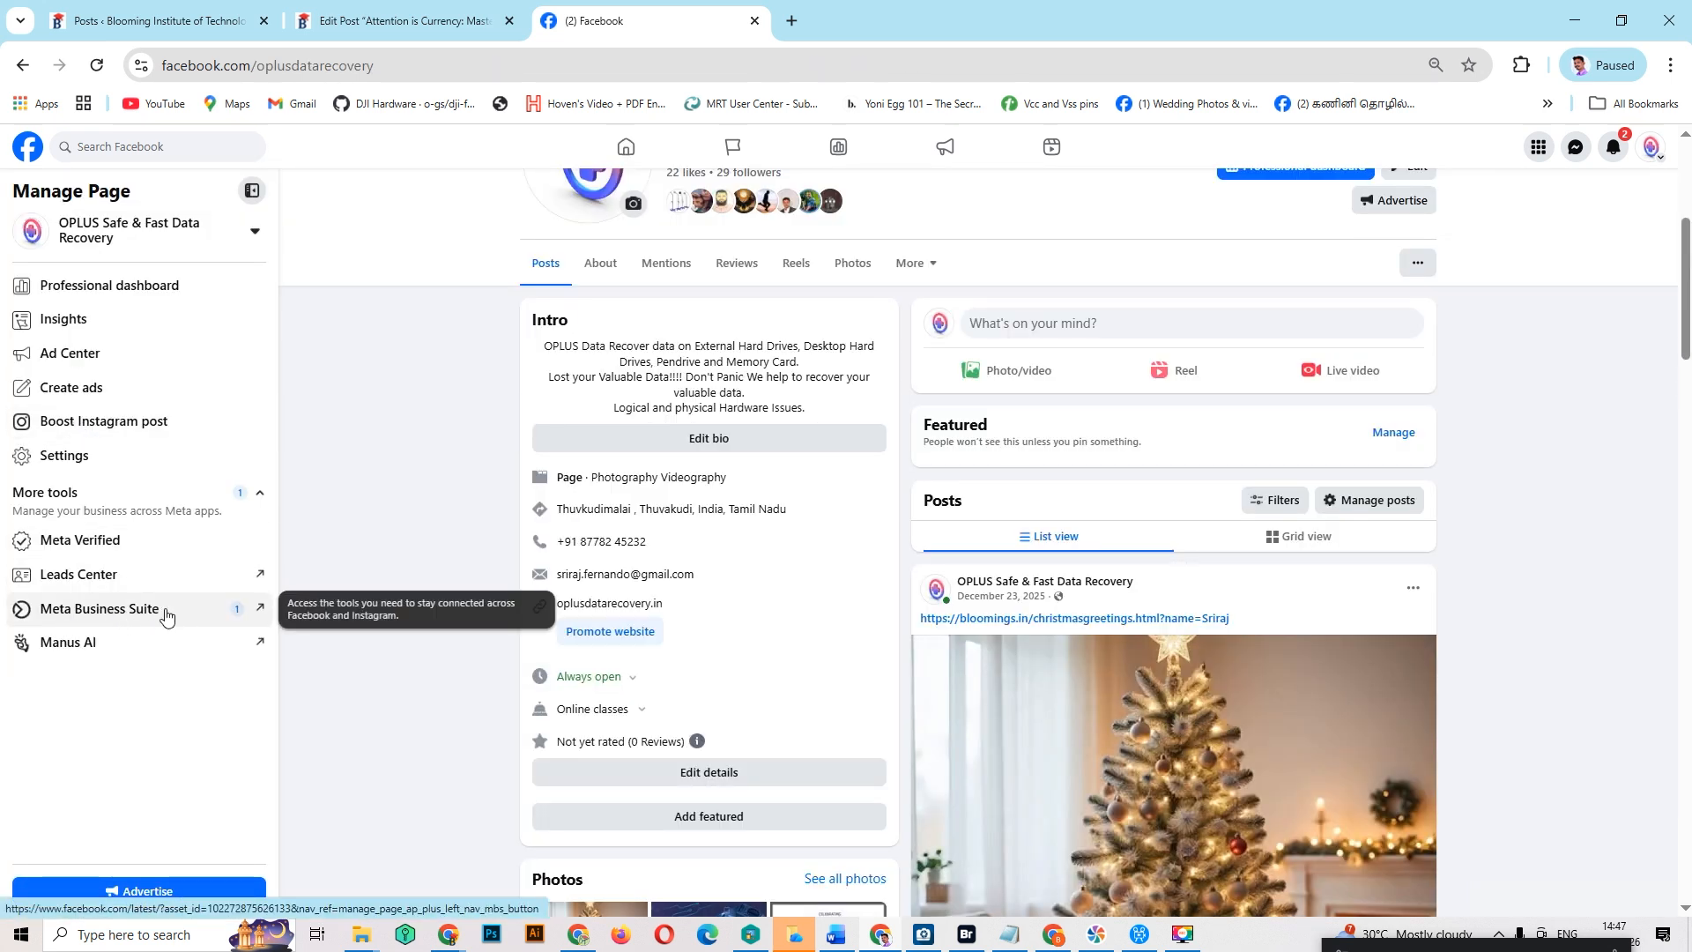
Step: Open Meta Business Suite for the OPLUS Safe & Fast Data Recovery page and view its business portfolios and assets
{"action": "scroll", "coordinate": [176, 614], "scroll_direction": "up", "scroll_amount": 3}
{"action": "scroll", "coordinate": [170, 700], "scroll_direction": "down", "scroll_amount": 2}
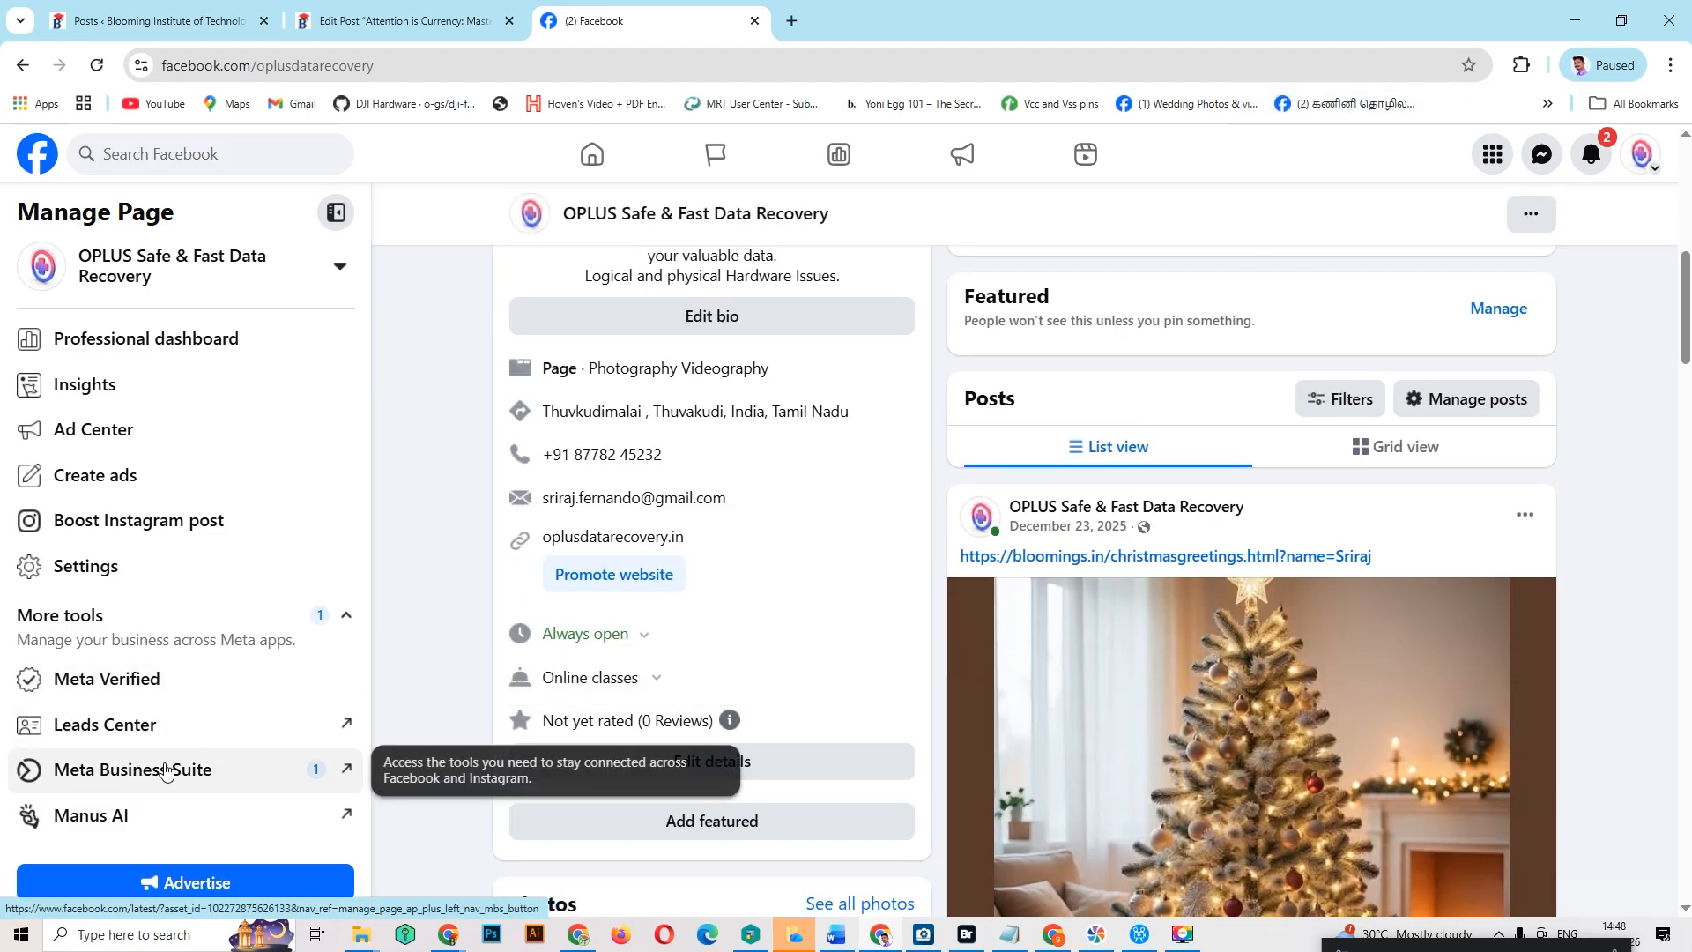
{"action": "left_click", "coordinate": [165, 770]}
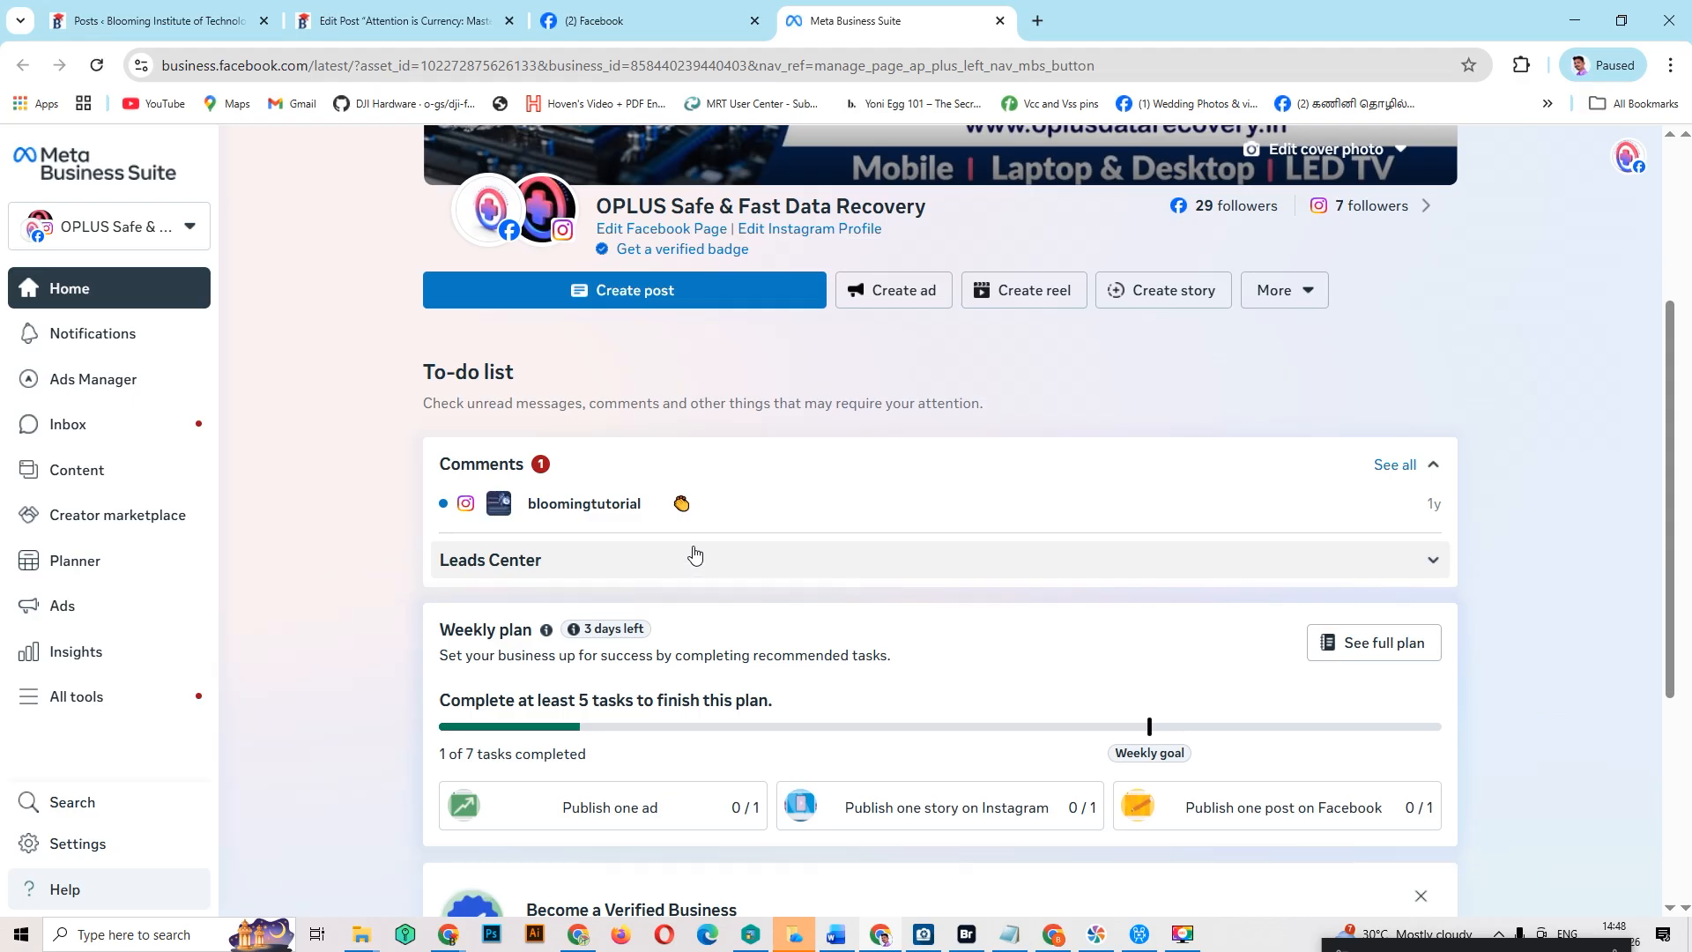
{"action": "mouse_move", "coordinate": [563, 228]}
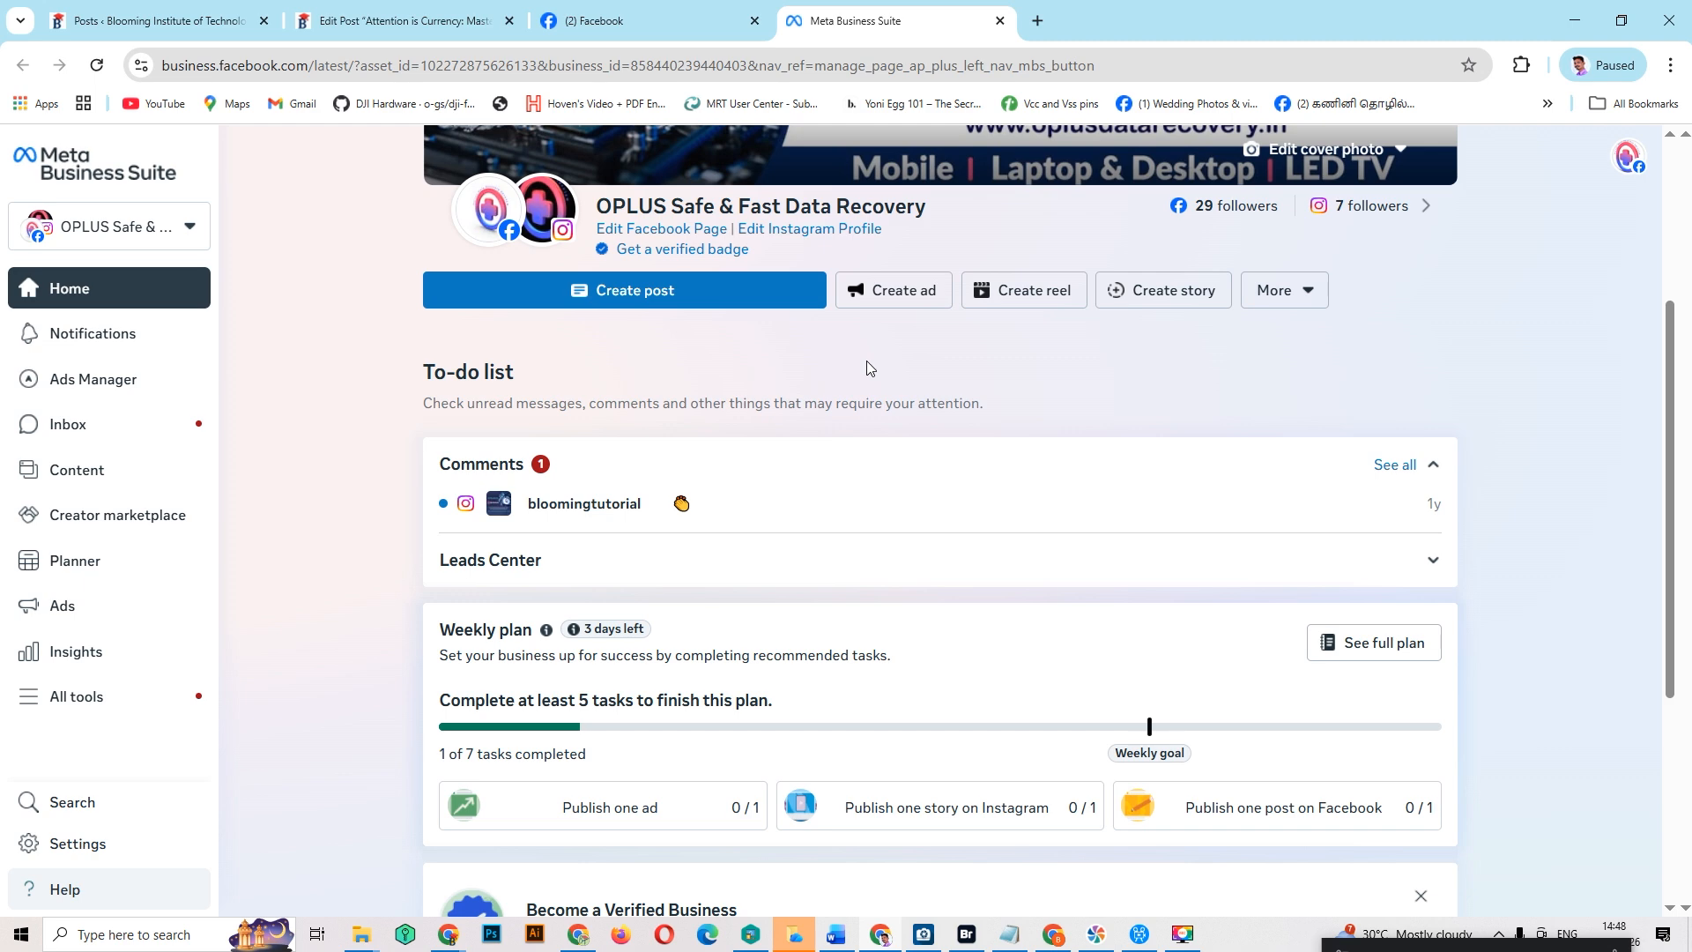
{"action": "left_click", "coordinate": [133, 244]}
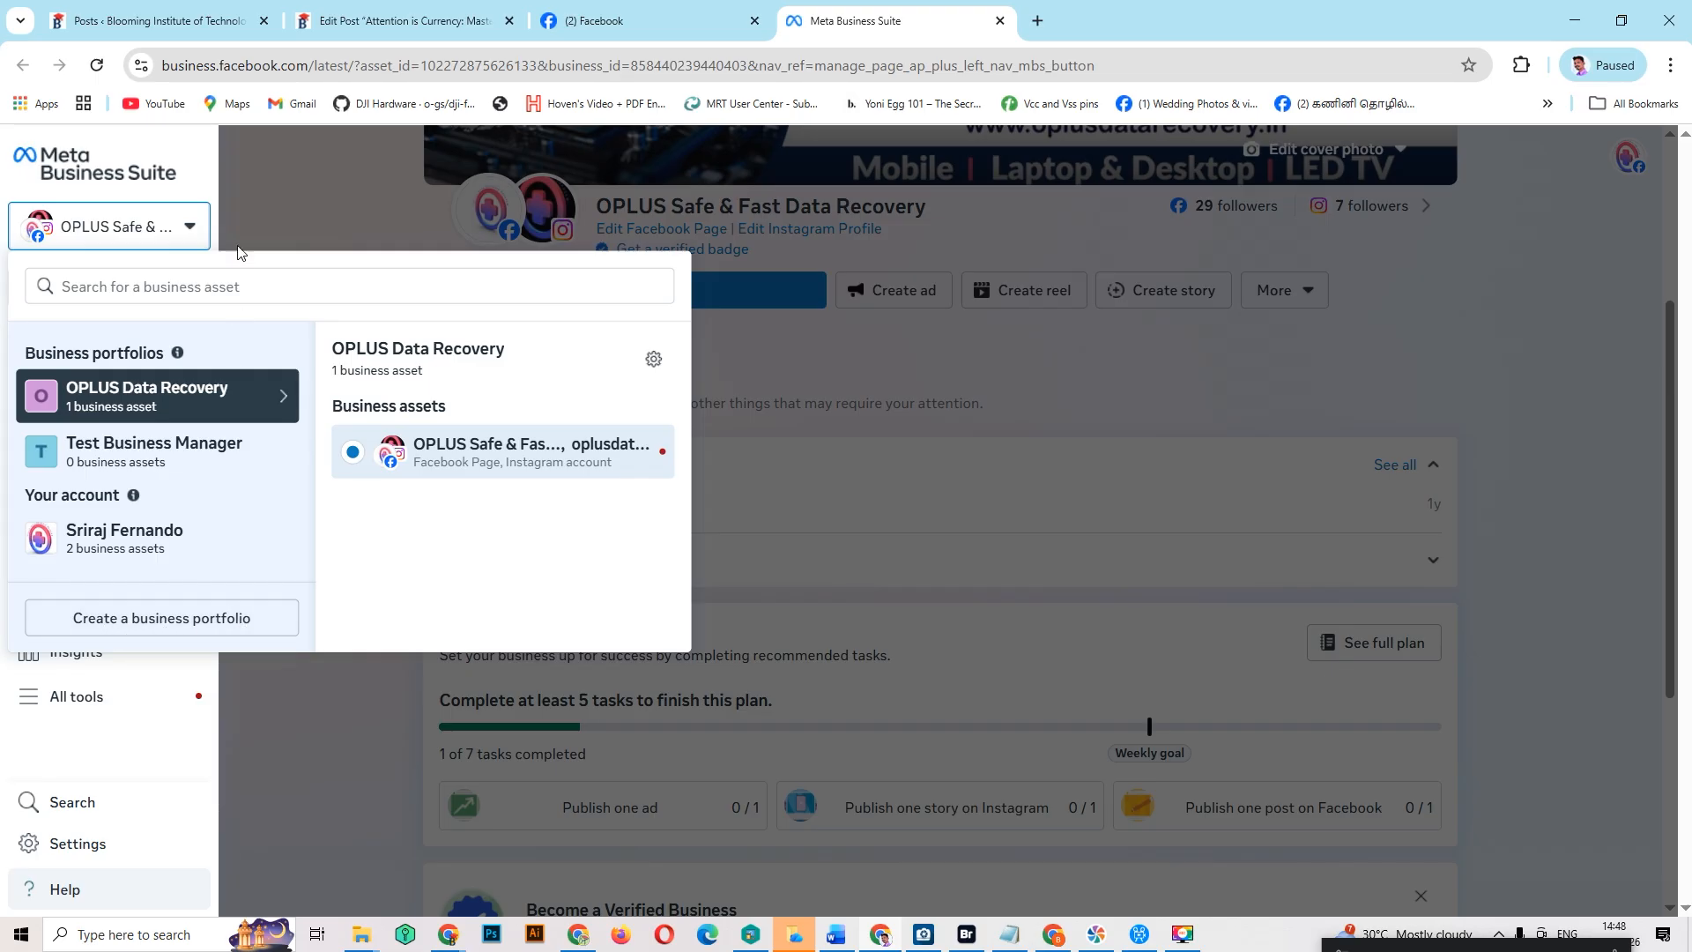
{"action": "left_click", "coordinate": [280, 207]}
Step: Switch the Facebook profile to the Oplus Electronic page and open Meta Business Suite for it
{"action": "left_click", "coordinate": [728, 11]}
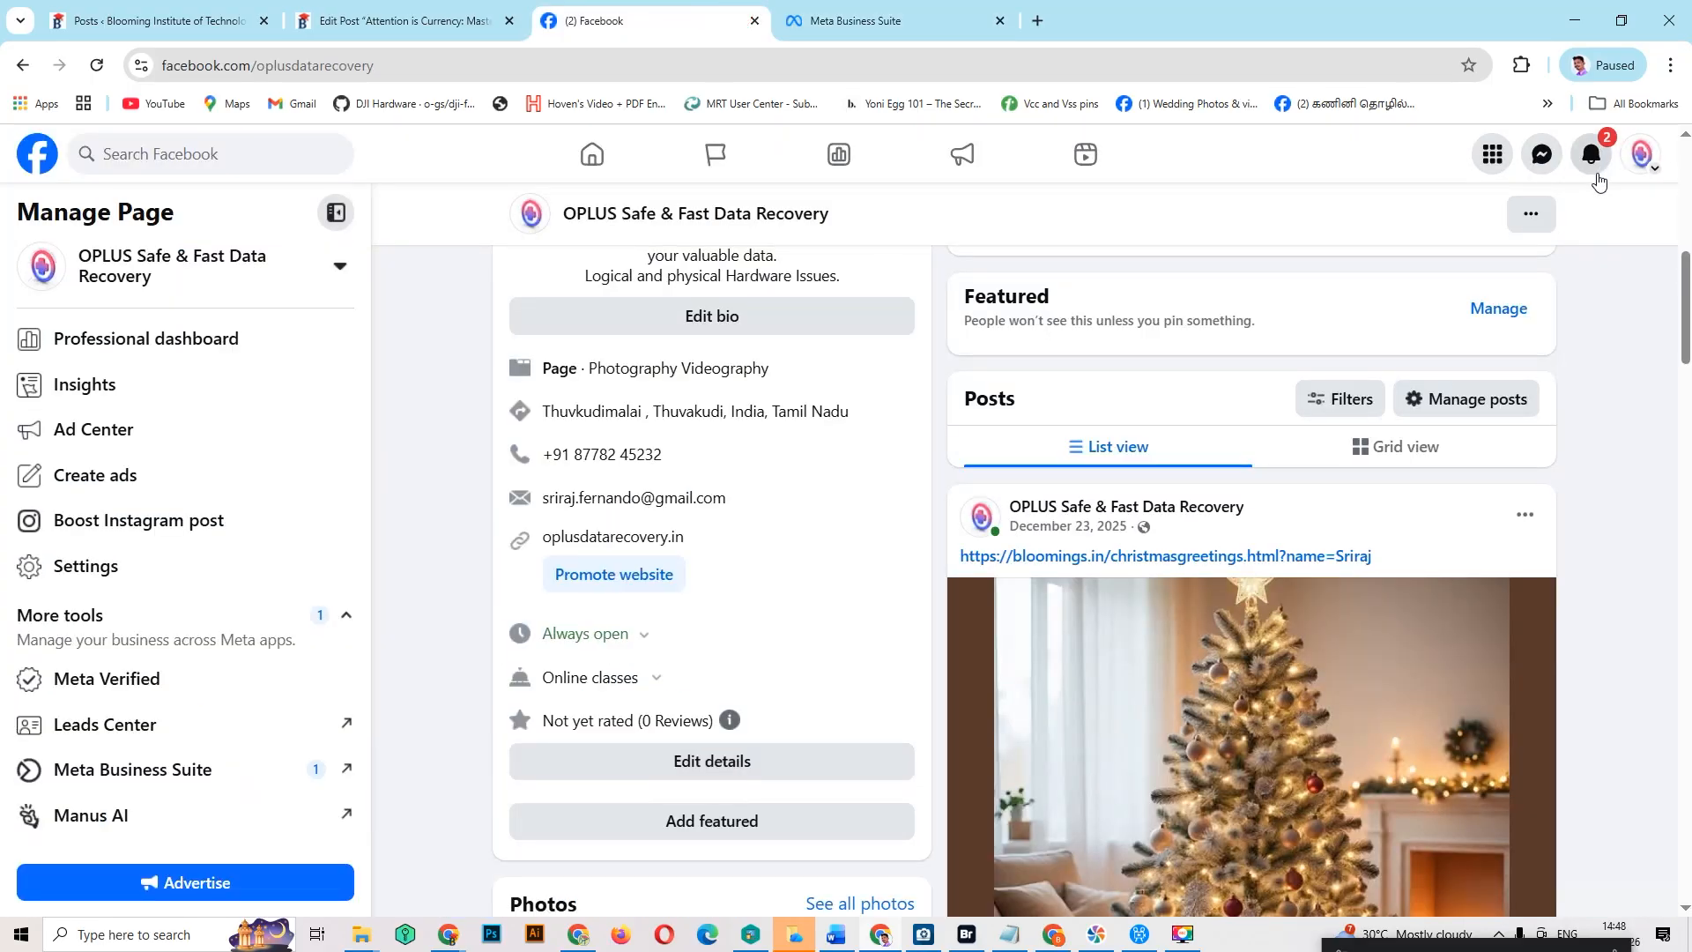
{"action": "left_click", "coordinate": [1641, 155]}
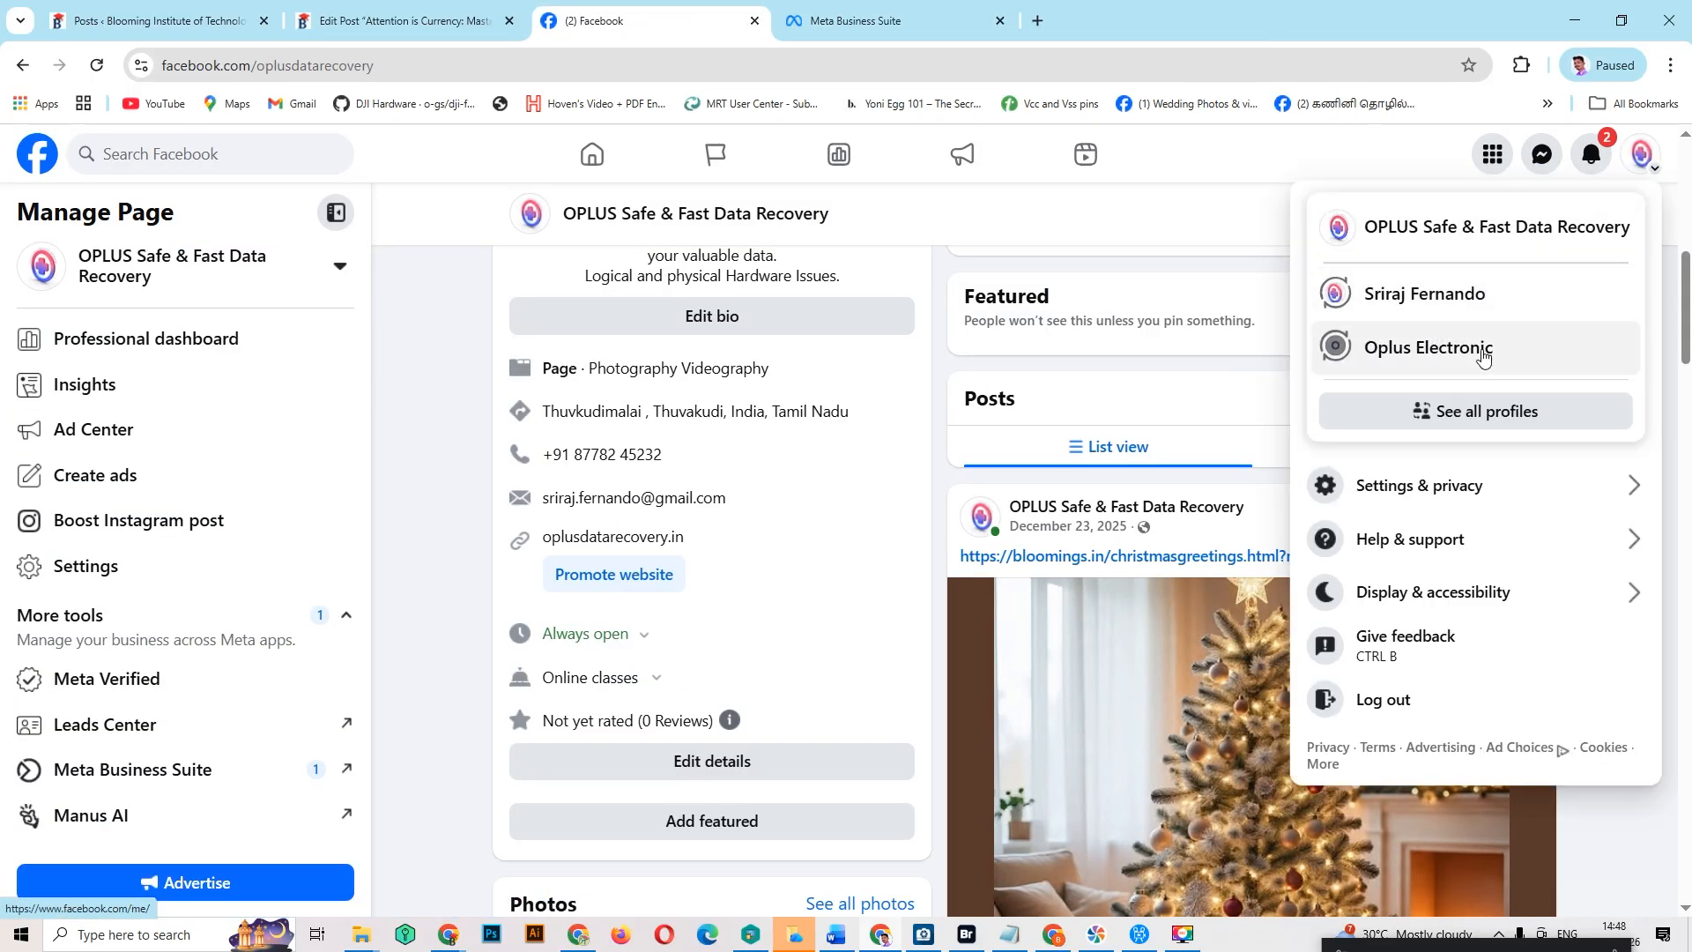
{"action": "left_click", "coordinate": [1485, 350]}
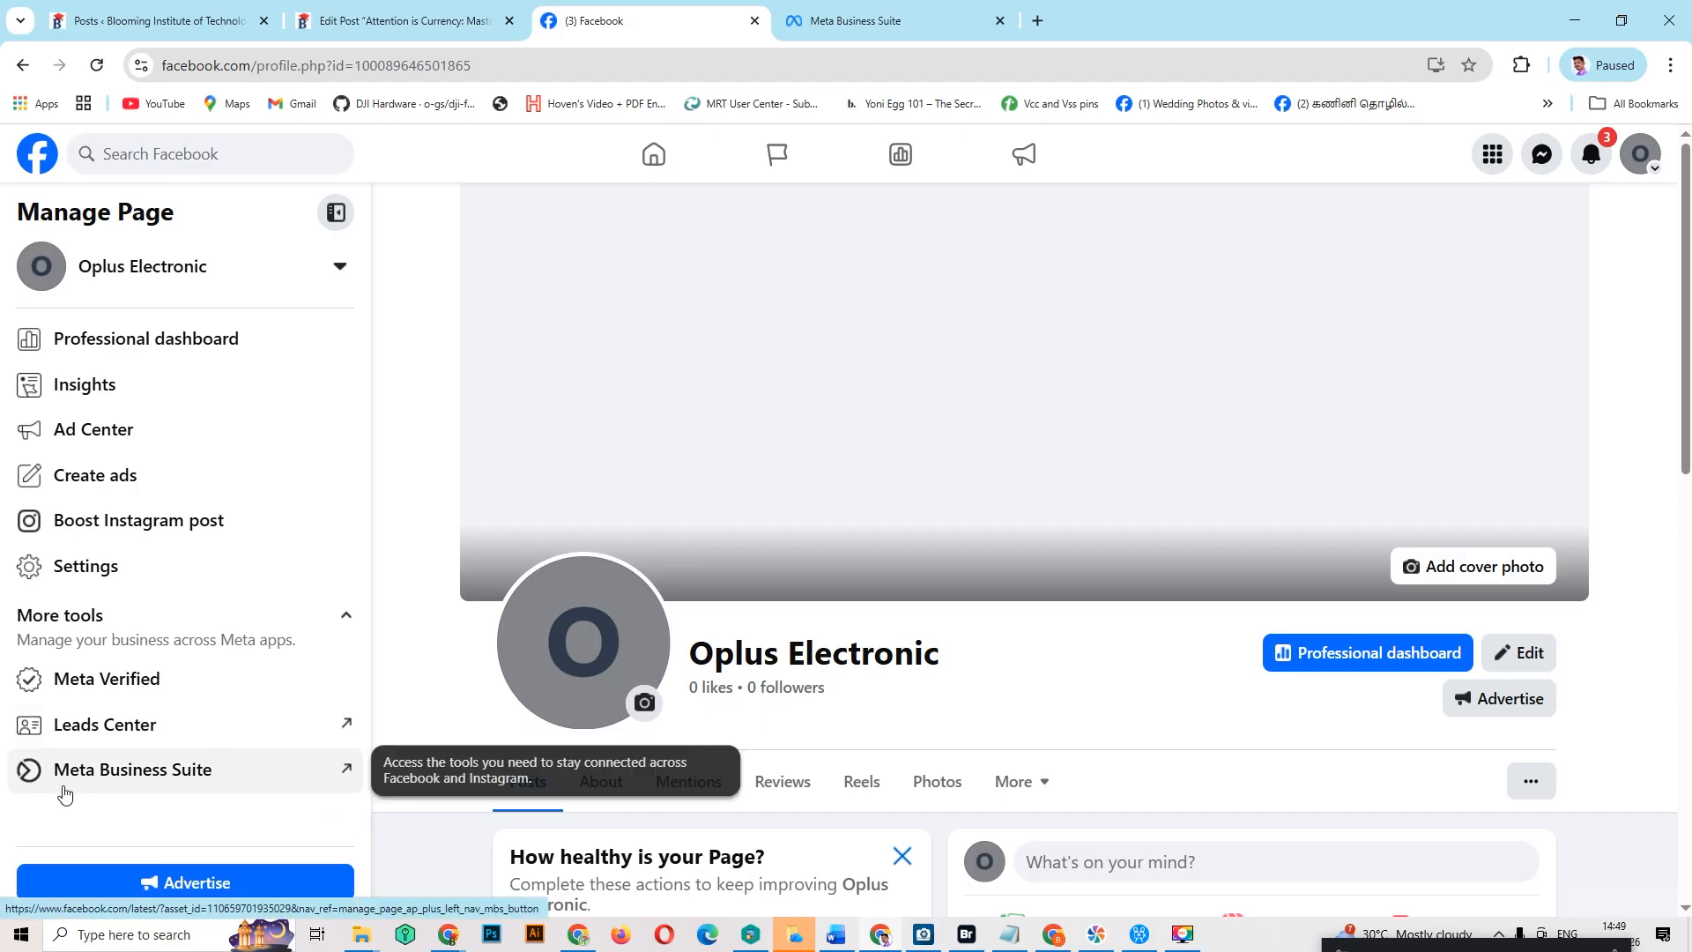
{"action": "left_click", "coordinate": [204, 775]}
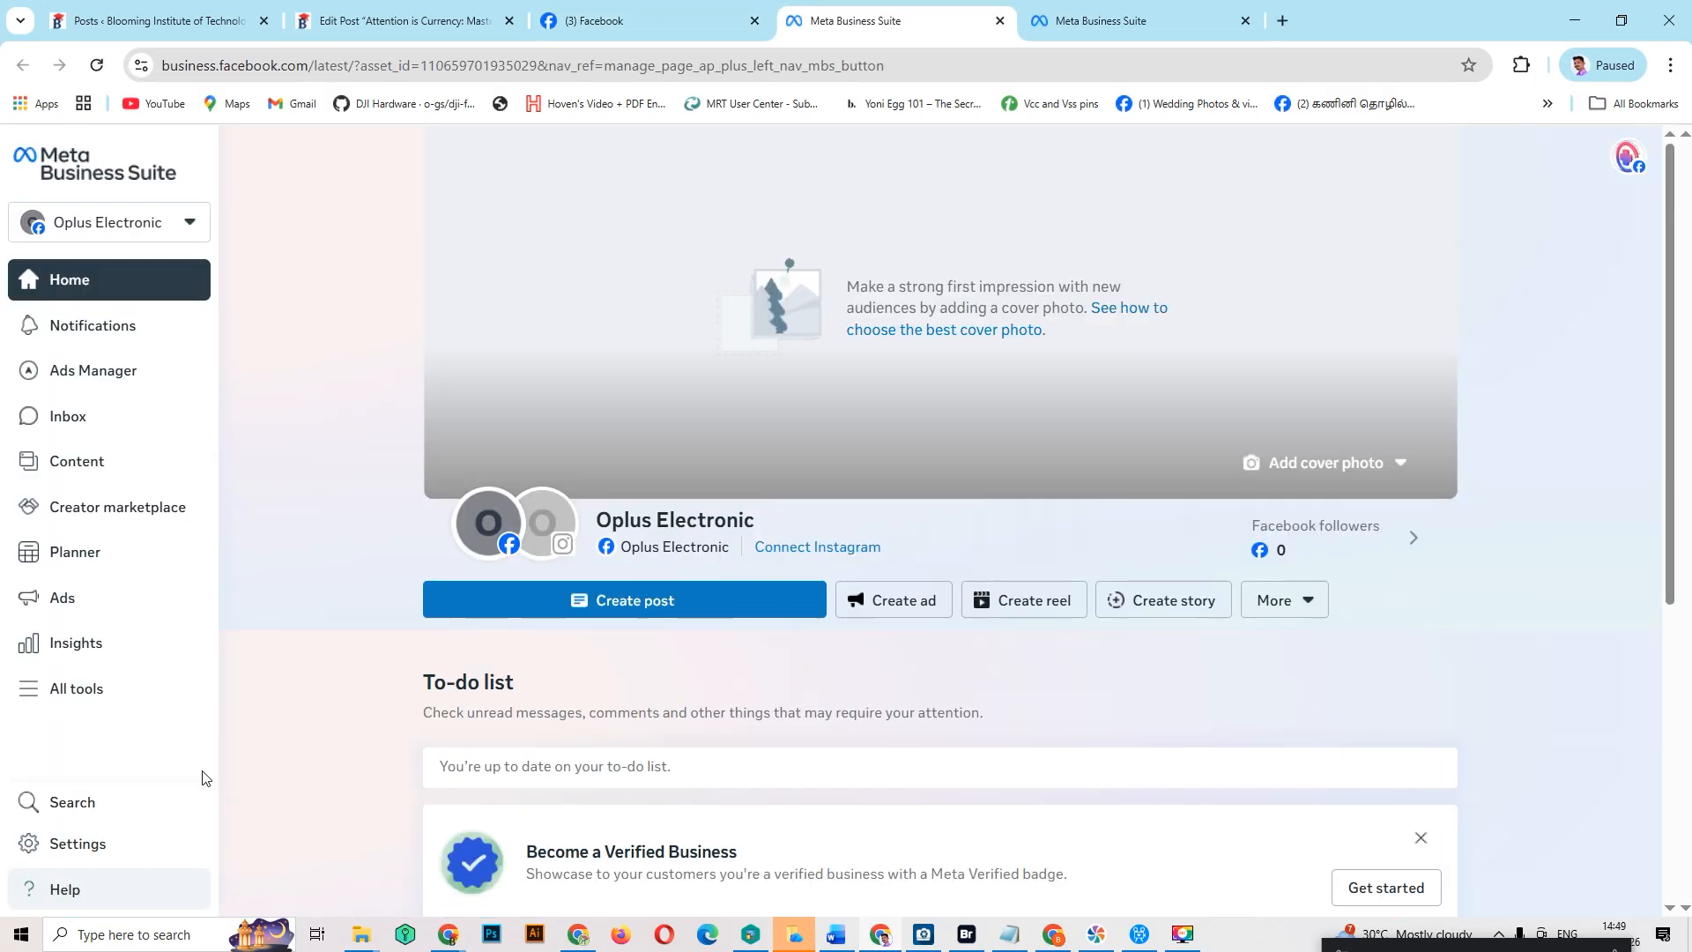
{"action": "mouse_move", "coordinate": [551, 516]}
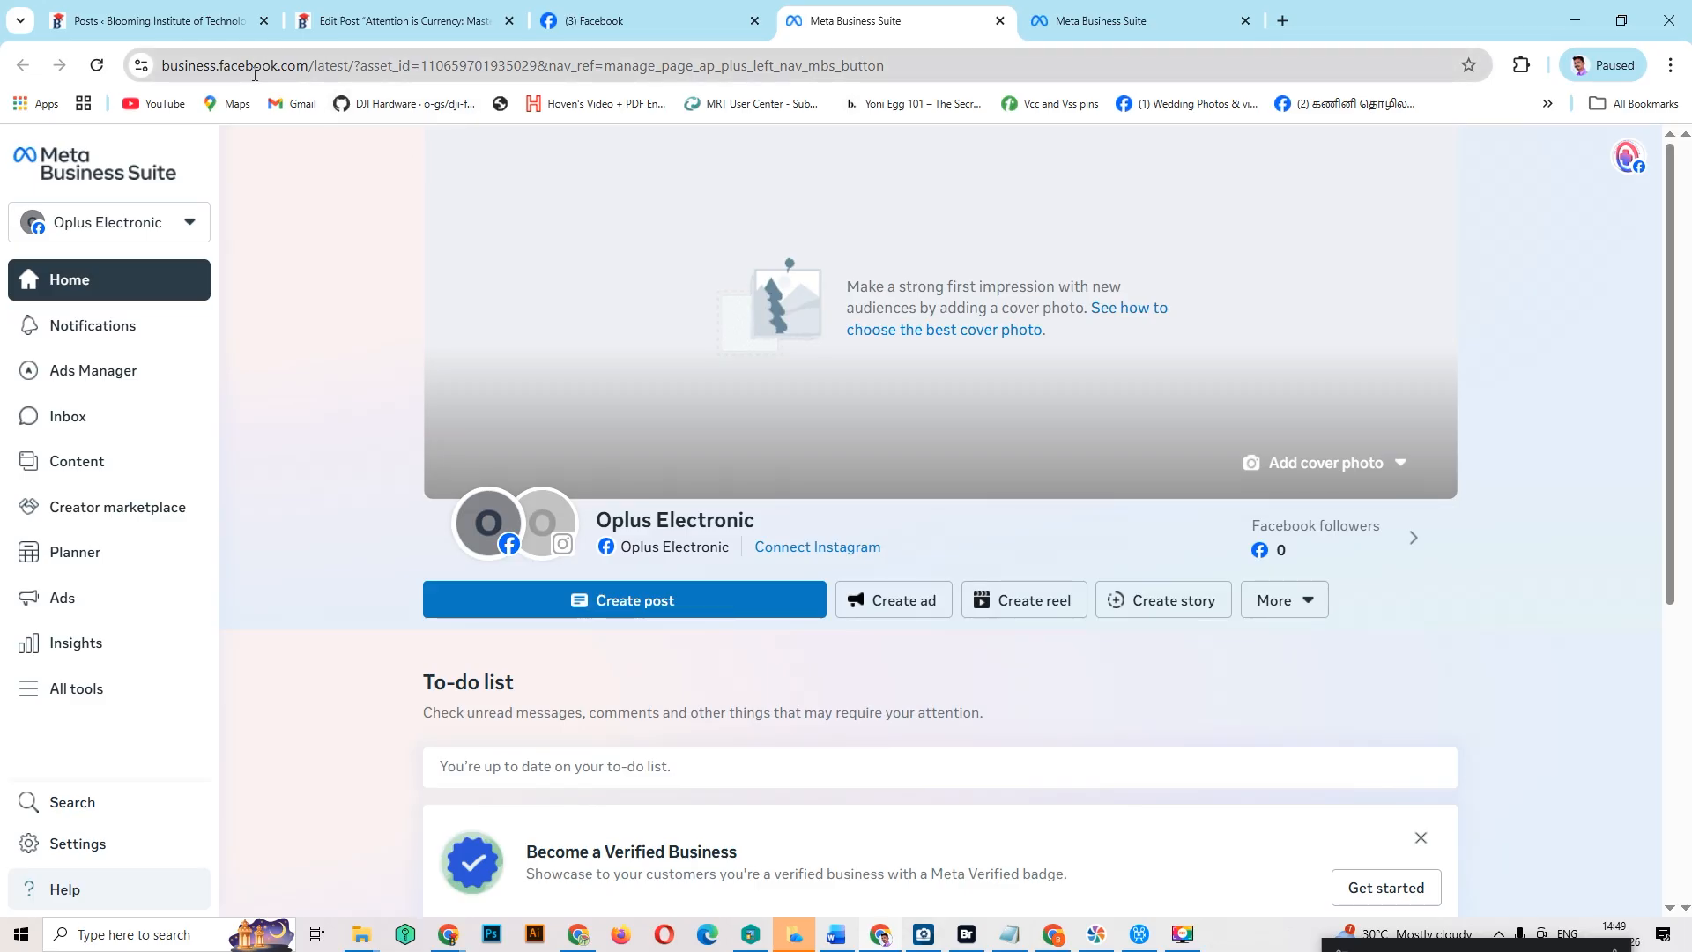
Step: Close both Business Suite tabs, and open business.facebook.com in a new tab as the course article instructs
{"action": "left_click", "coordinate": [999, 20]}
{"action": "left_click", "coordinate": [999, 20]}
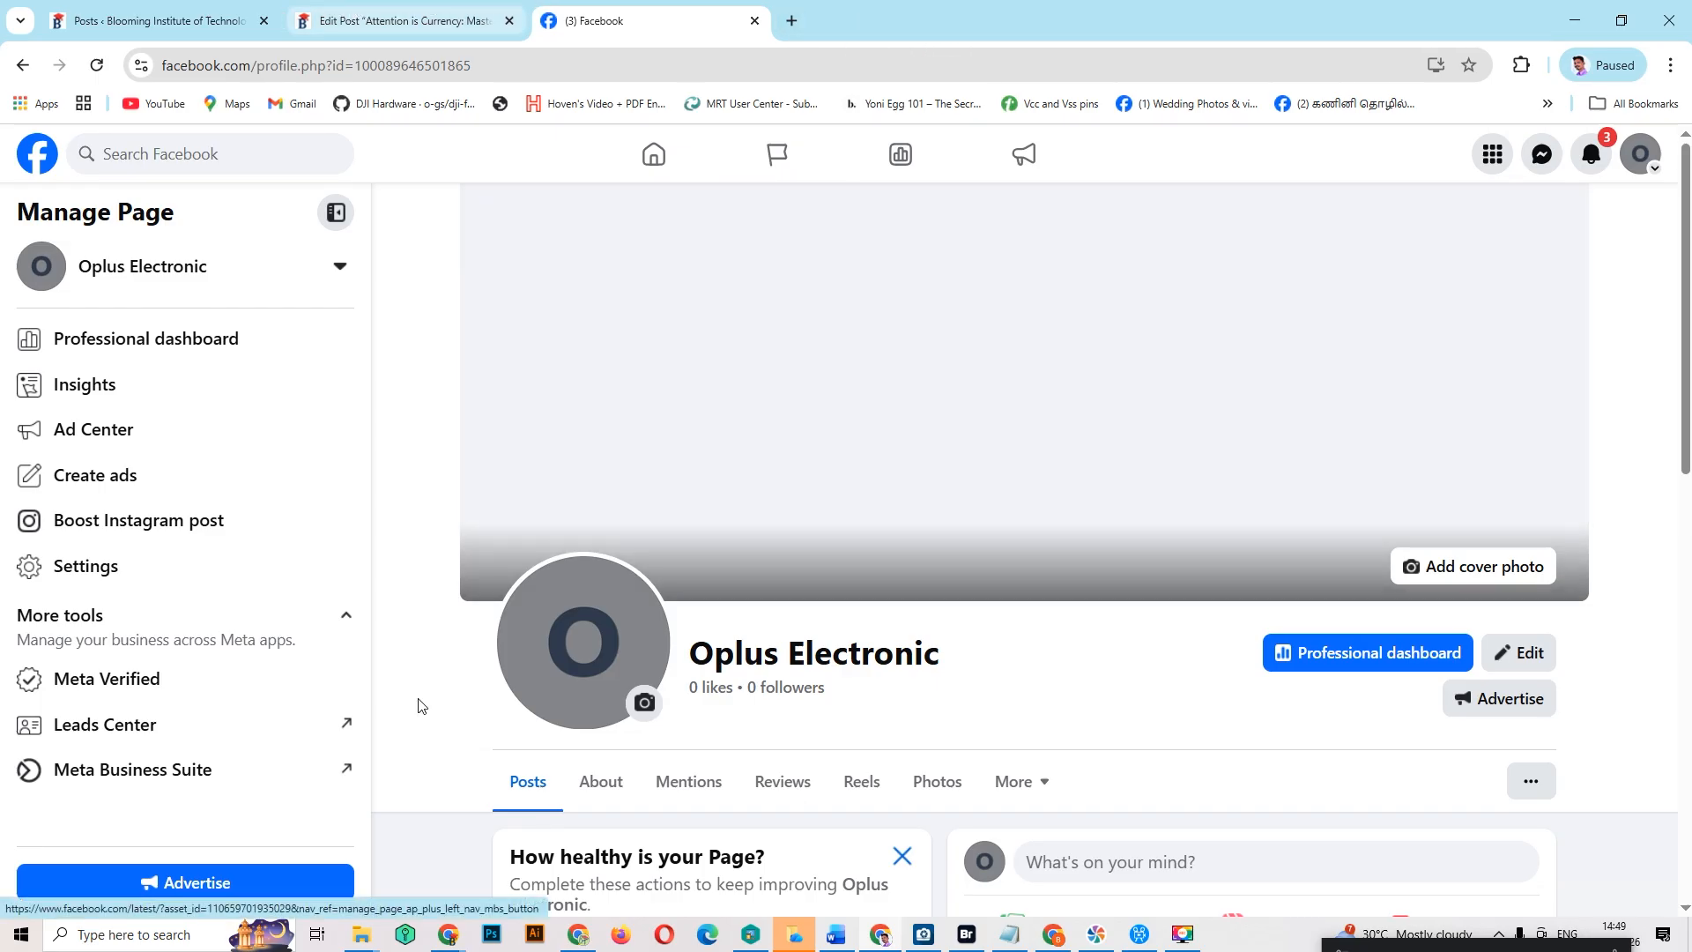
{"action": "left_click", "coordinate": [449, 934]}
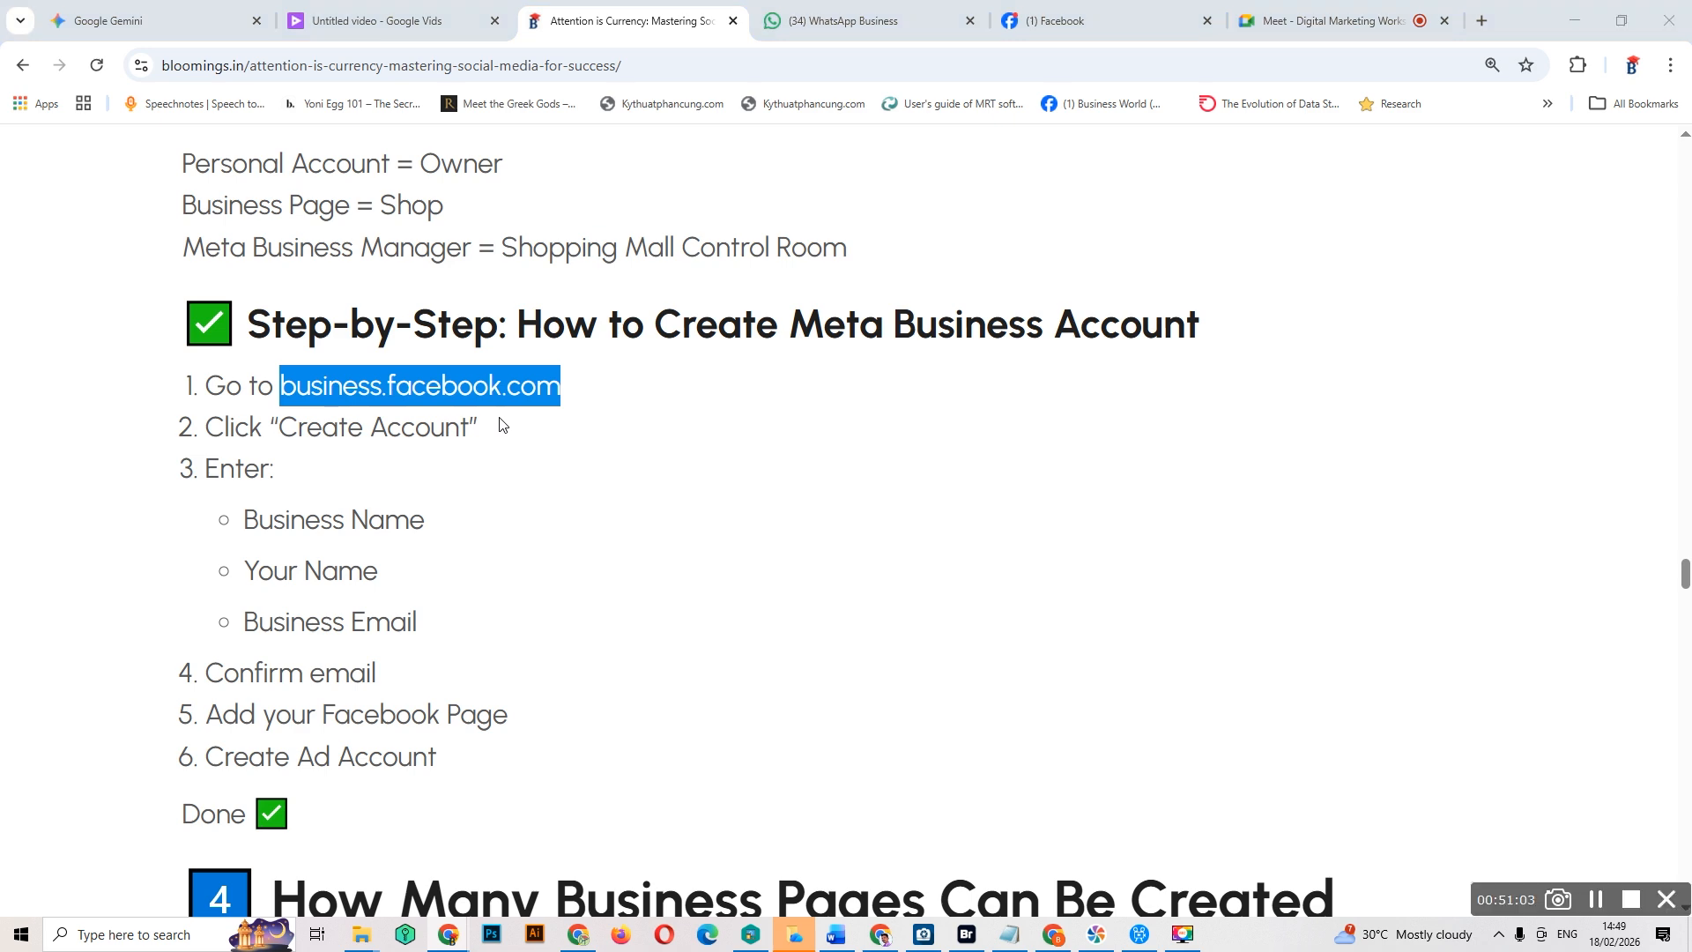
{"action": "key", "text": "alt+Tab"}
{"action": "left_click", "coordinate": [793, 26]}
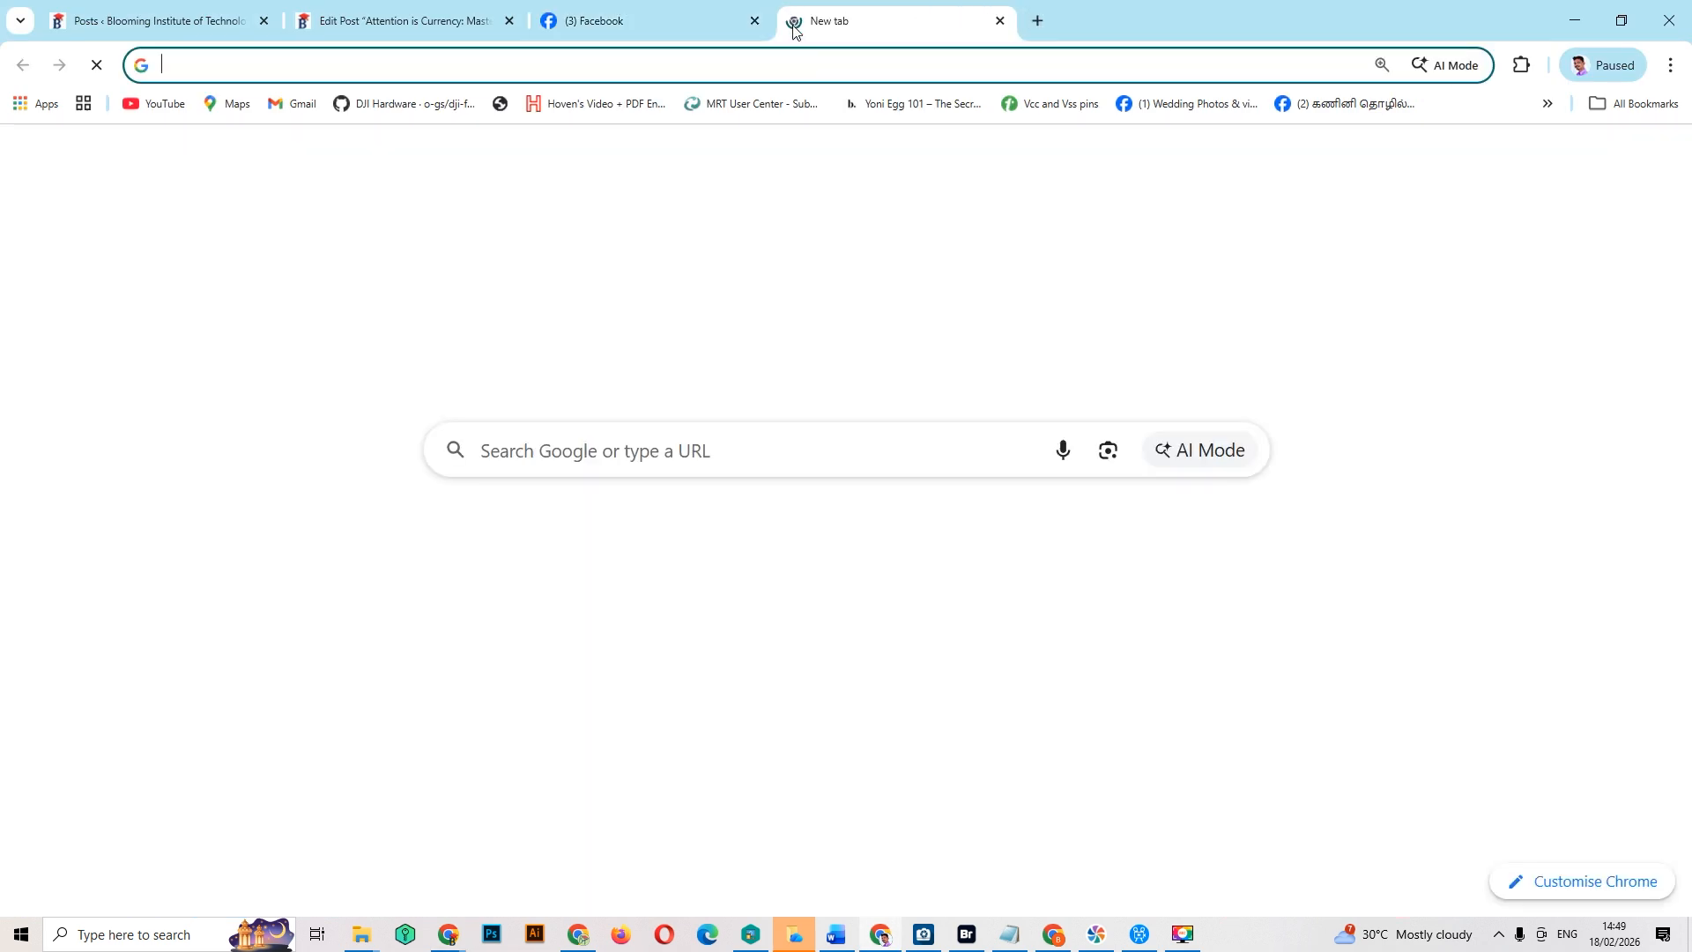
{"action": "type", "text": "business.facebook.com"}
{"action": "key", "text": "Return"}
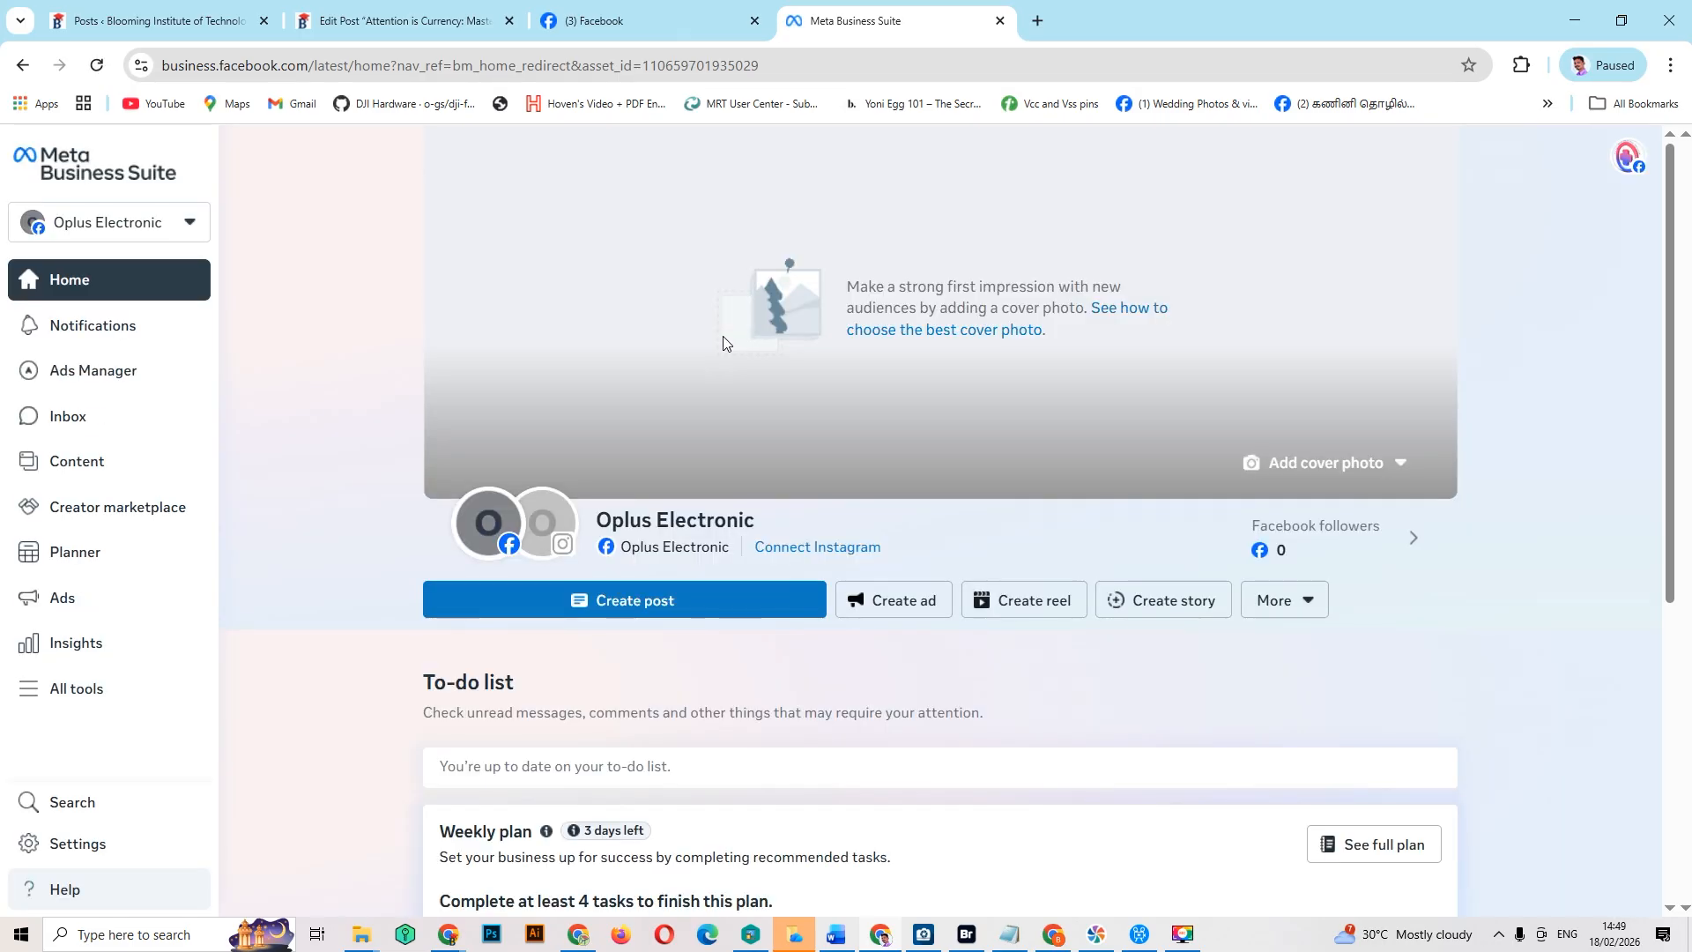
Step: Reopen Meta Business Suite from the Oplus Electronic page instead of the direct address, and open its business asset list
{"action": "left_click", "coordinate": [661, 18]}
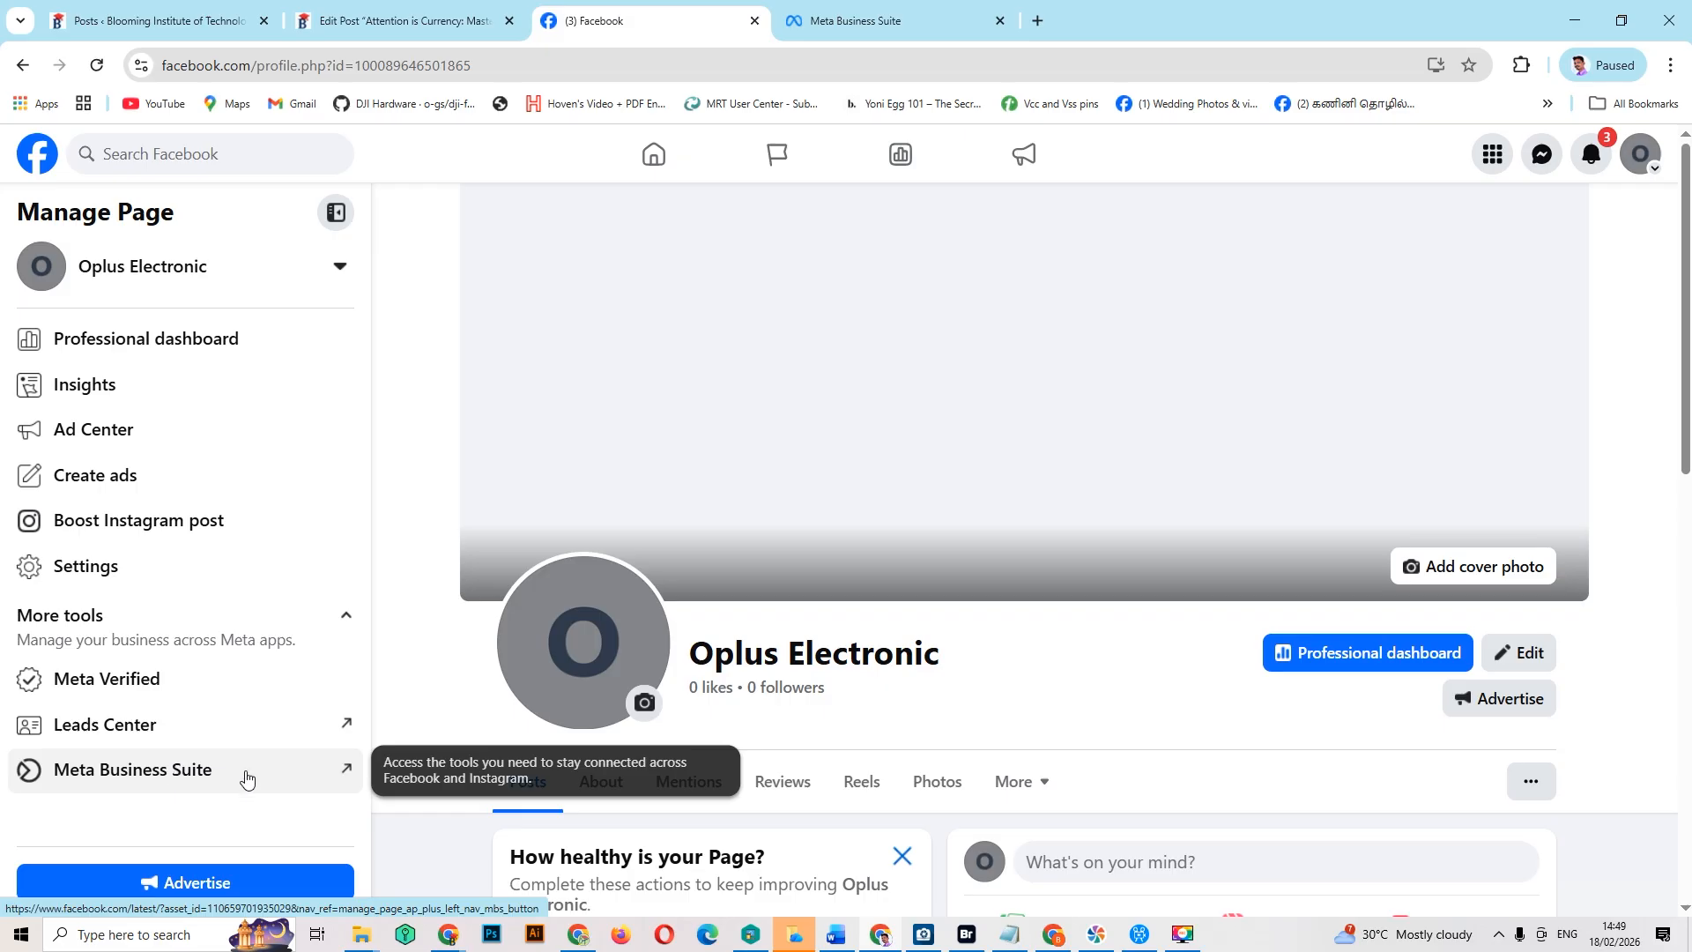
{"action": "left_click", "coordinate": [827, 33]}
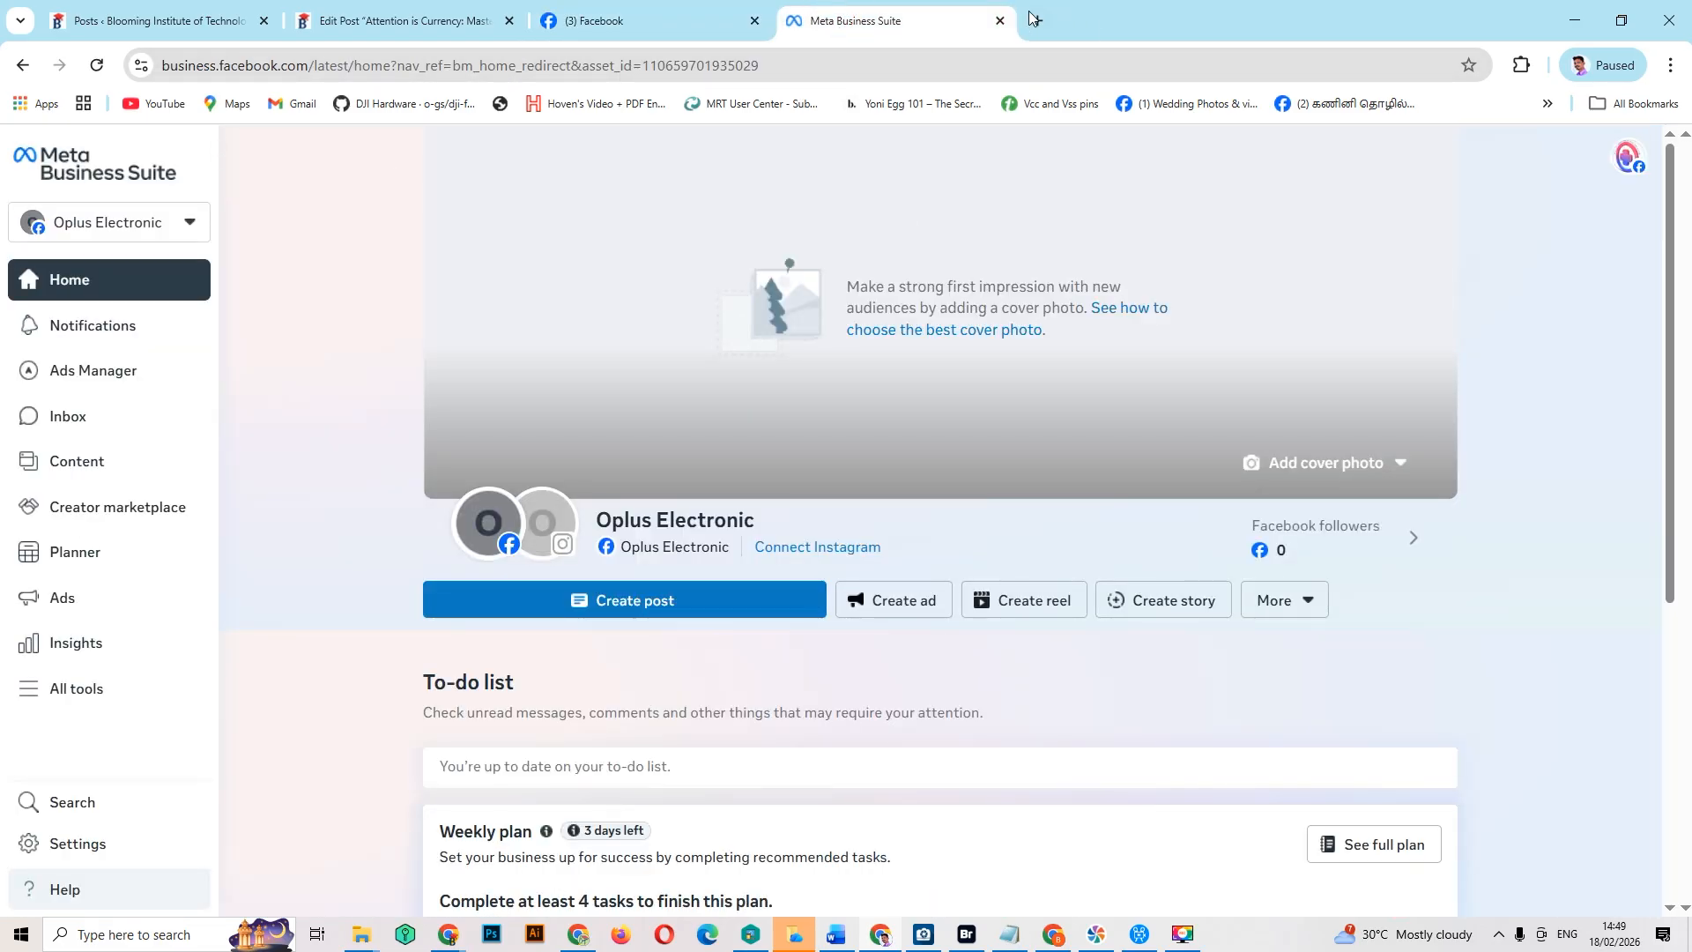
{"action": "left_click", "coordinate": [999, 20]}
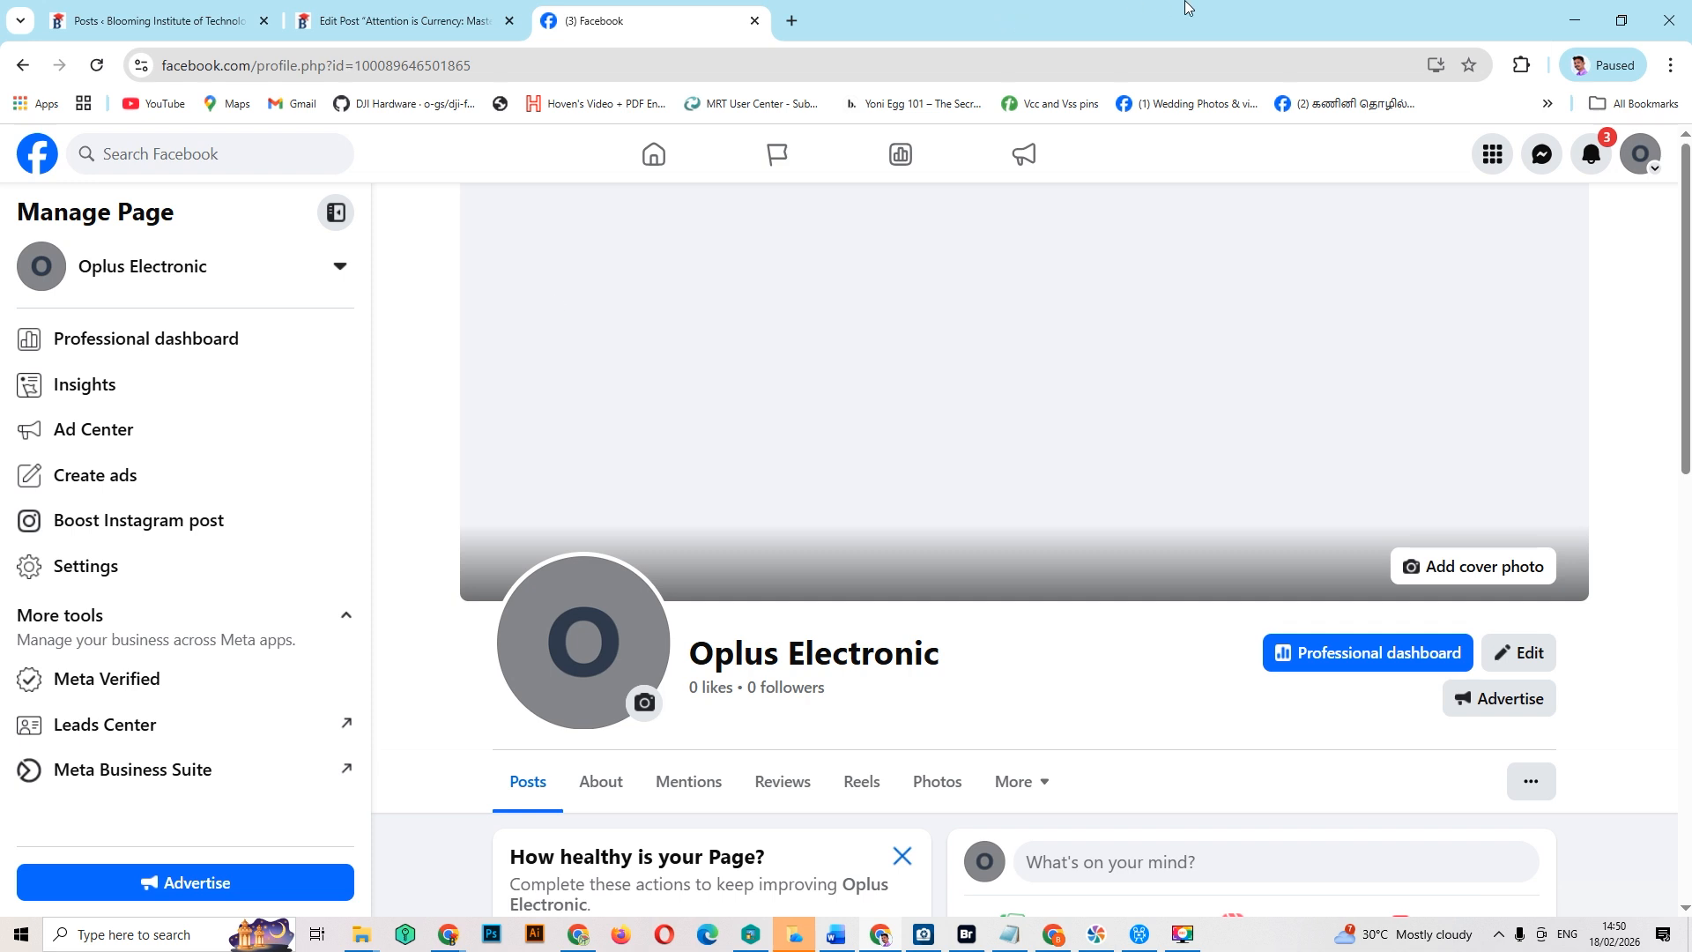
{"action": "left_click", "coordinate": [174, 774]}
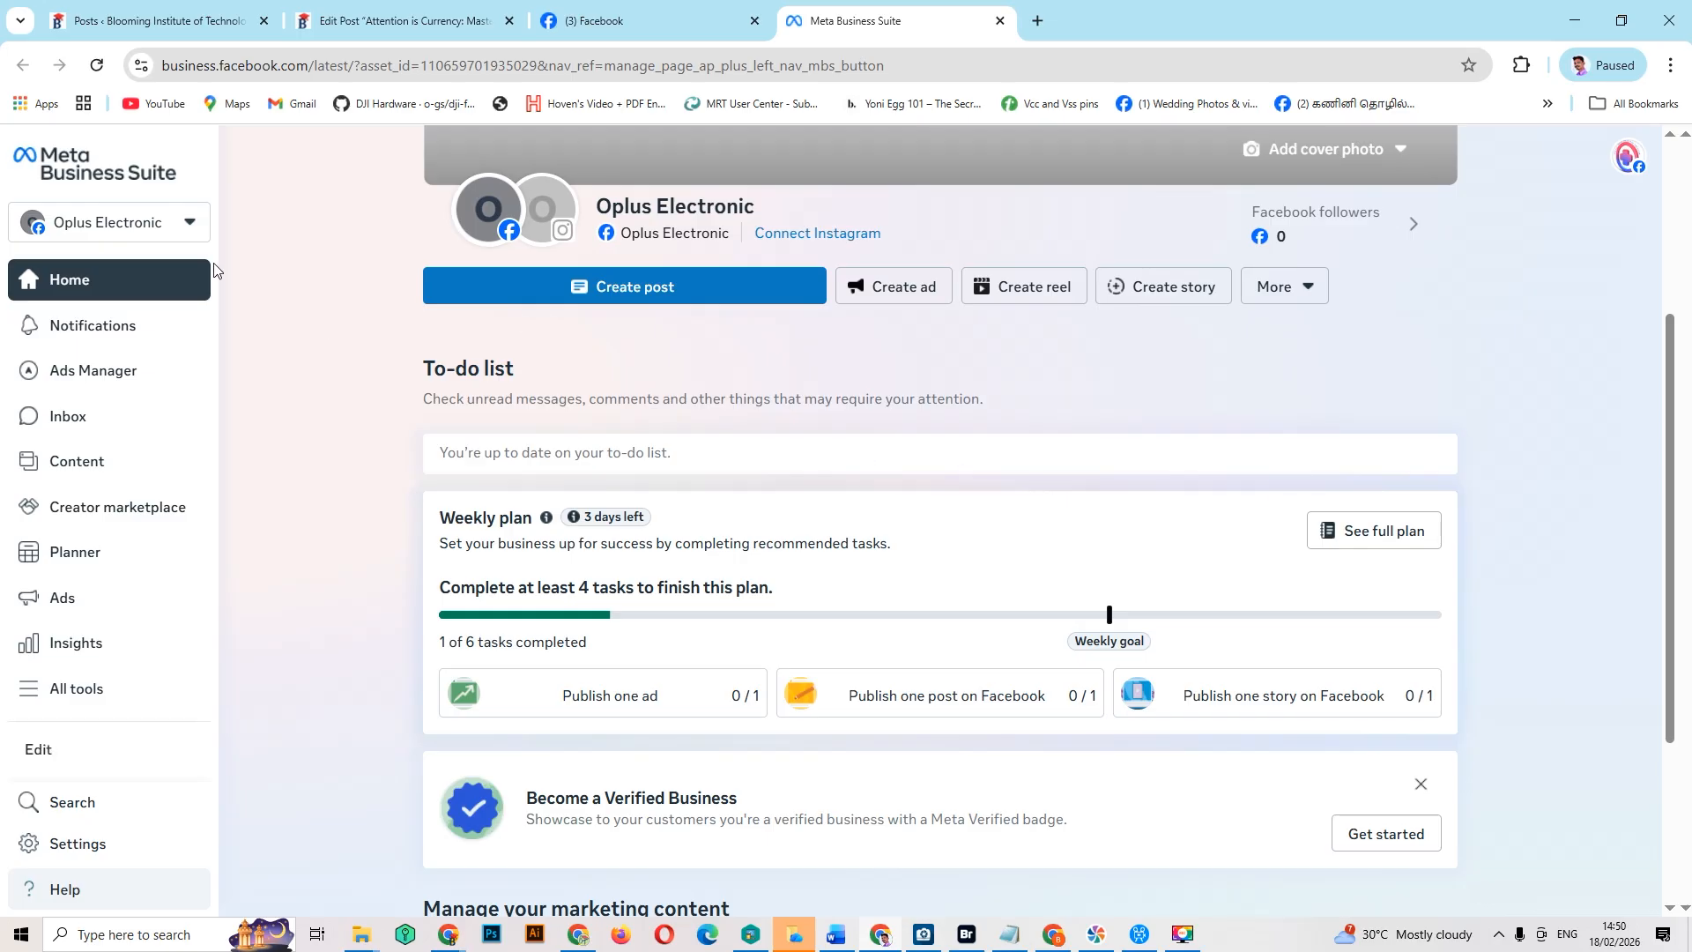
{"action": "left_click", "coordinate": [176, 232]}
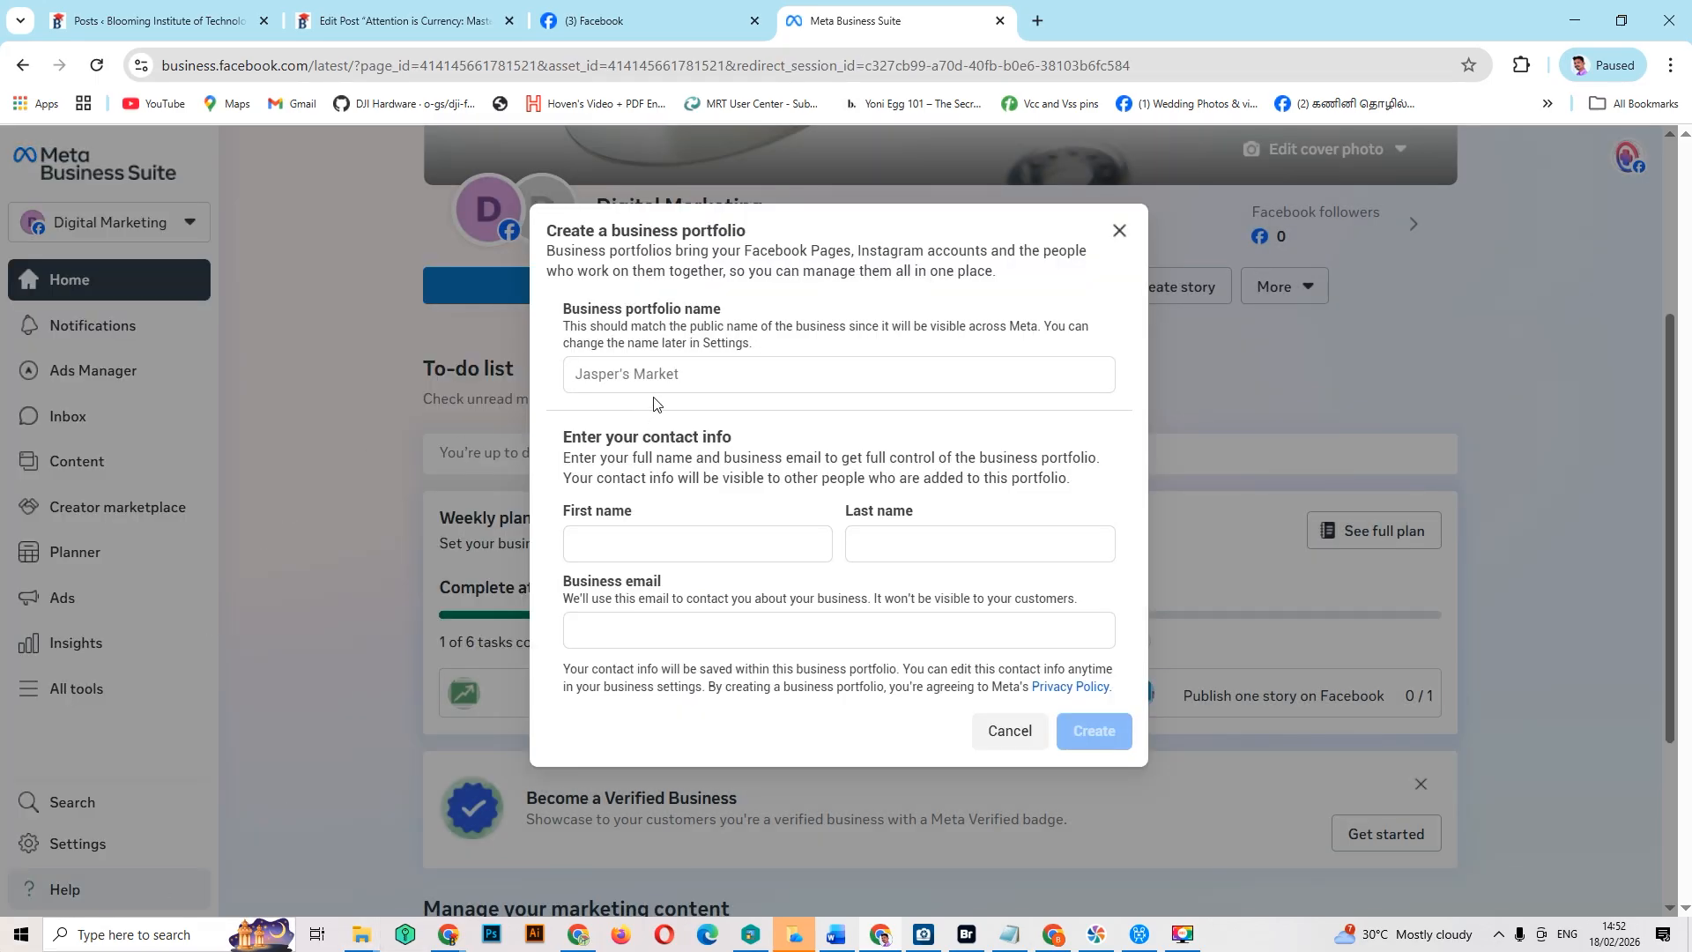
{"action": "left_click", "coordinate": [657, 373]}
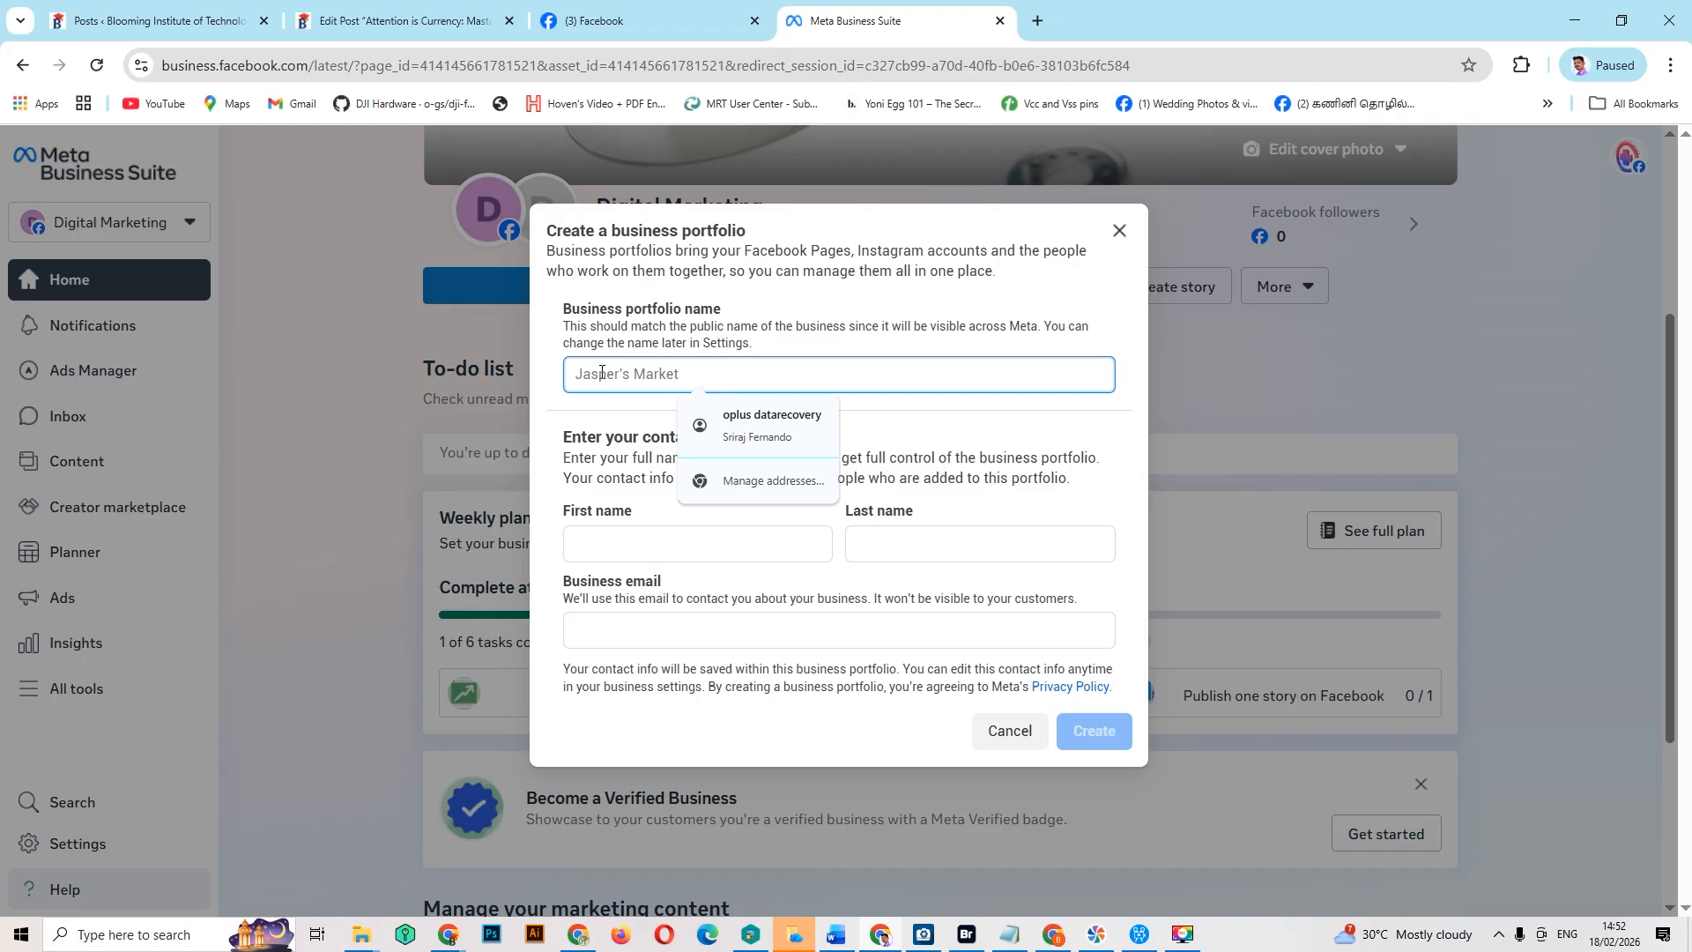
{"action": "type", "text": "Electornic"}
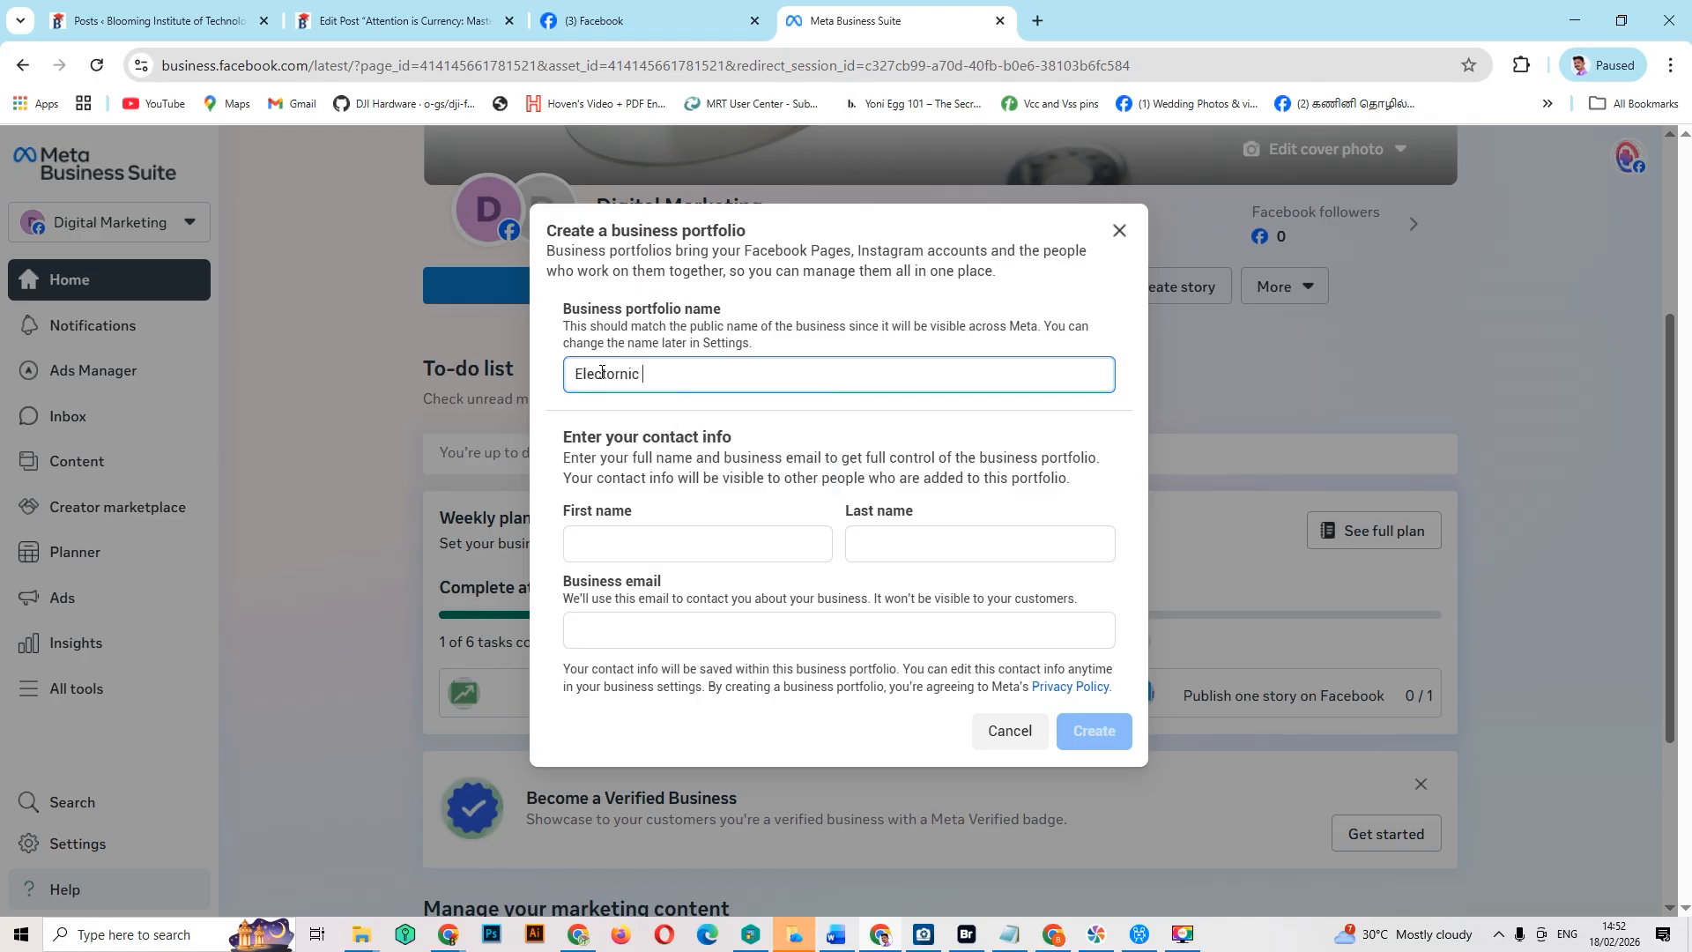
{"action": "left_click", "coordinate": [694, 535]}
{"action": "left_click", "coordinate": [907, 540]}
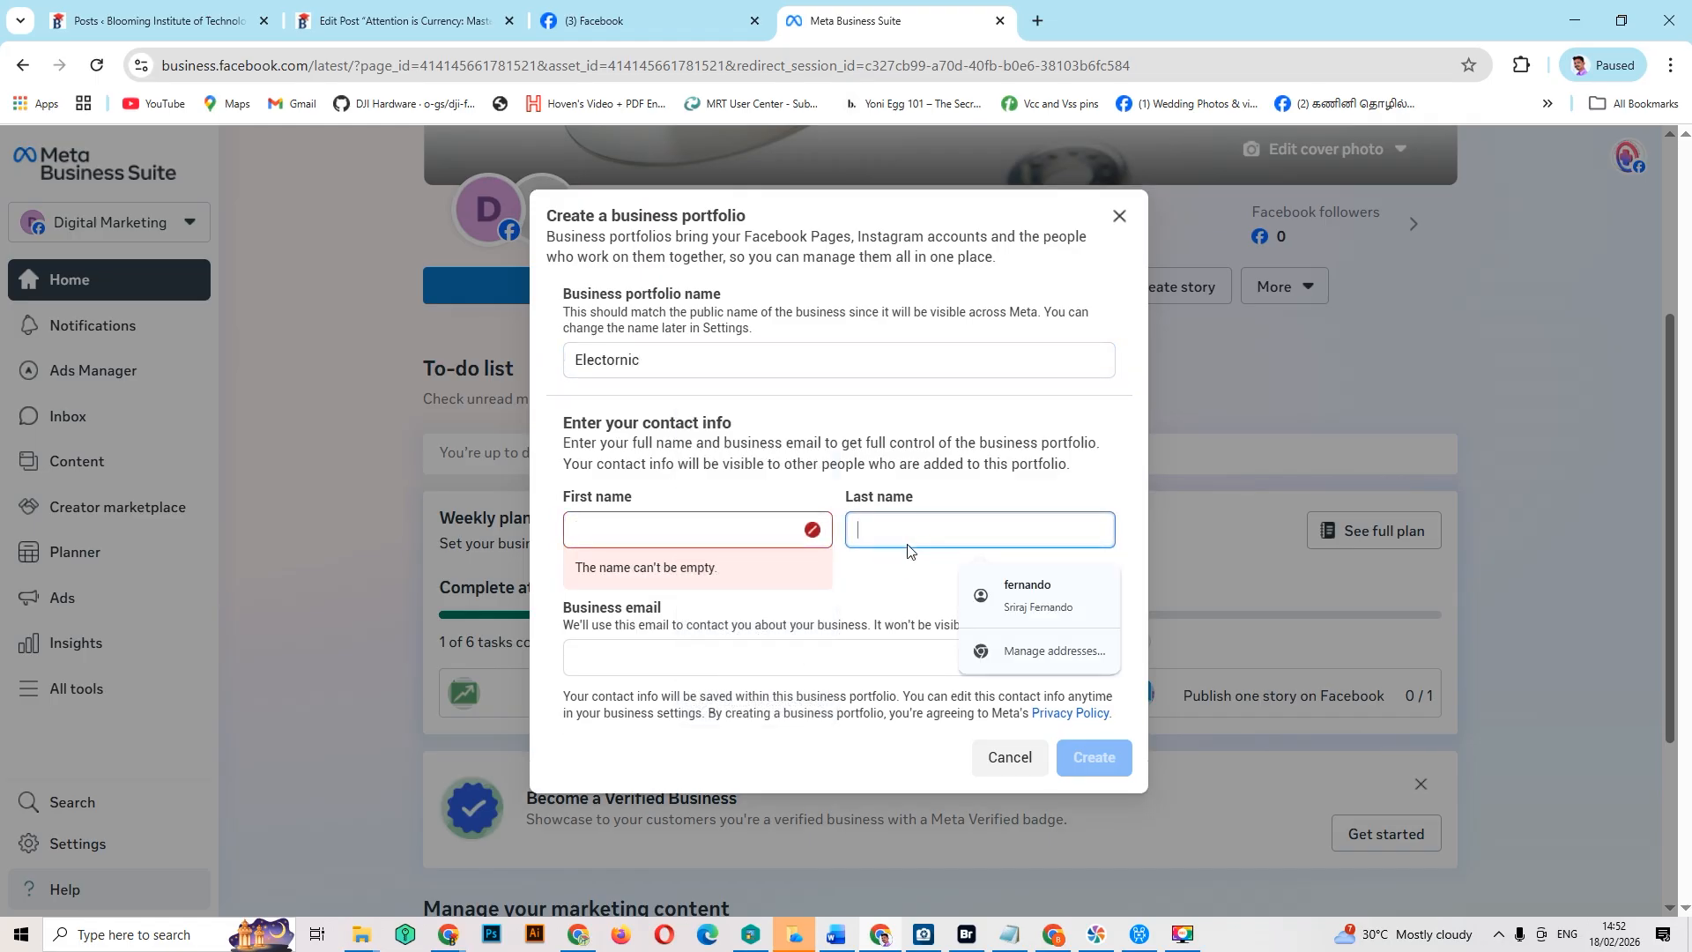
{"action": "left_click", "coordinate": [809, 631]}
{"action": "left_click", "coordinate": [790, 657]}
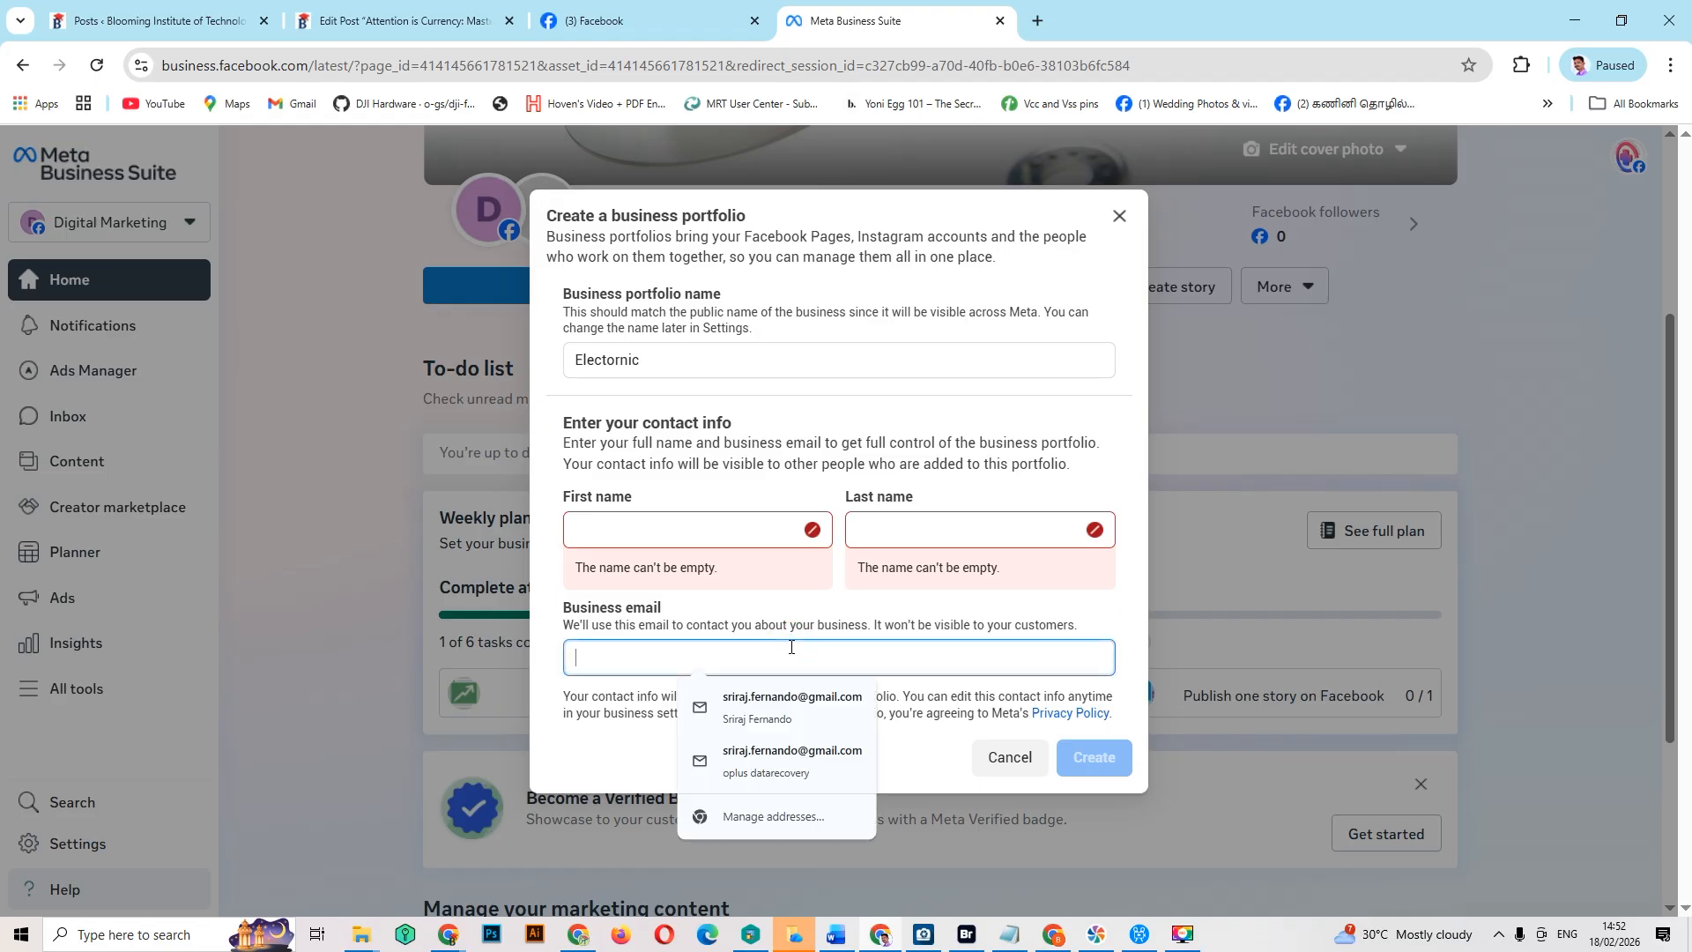
{"action": "left_click", "coordinate": [776, 700]}
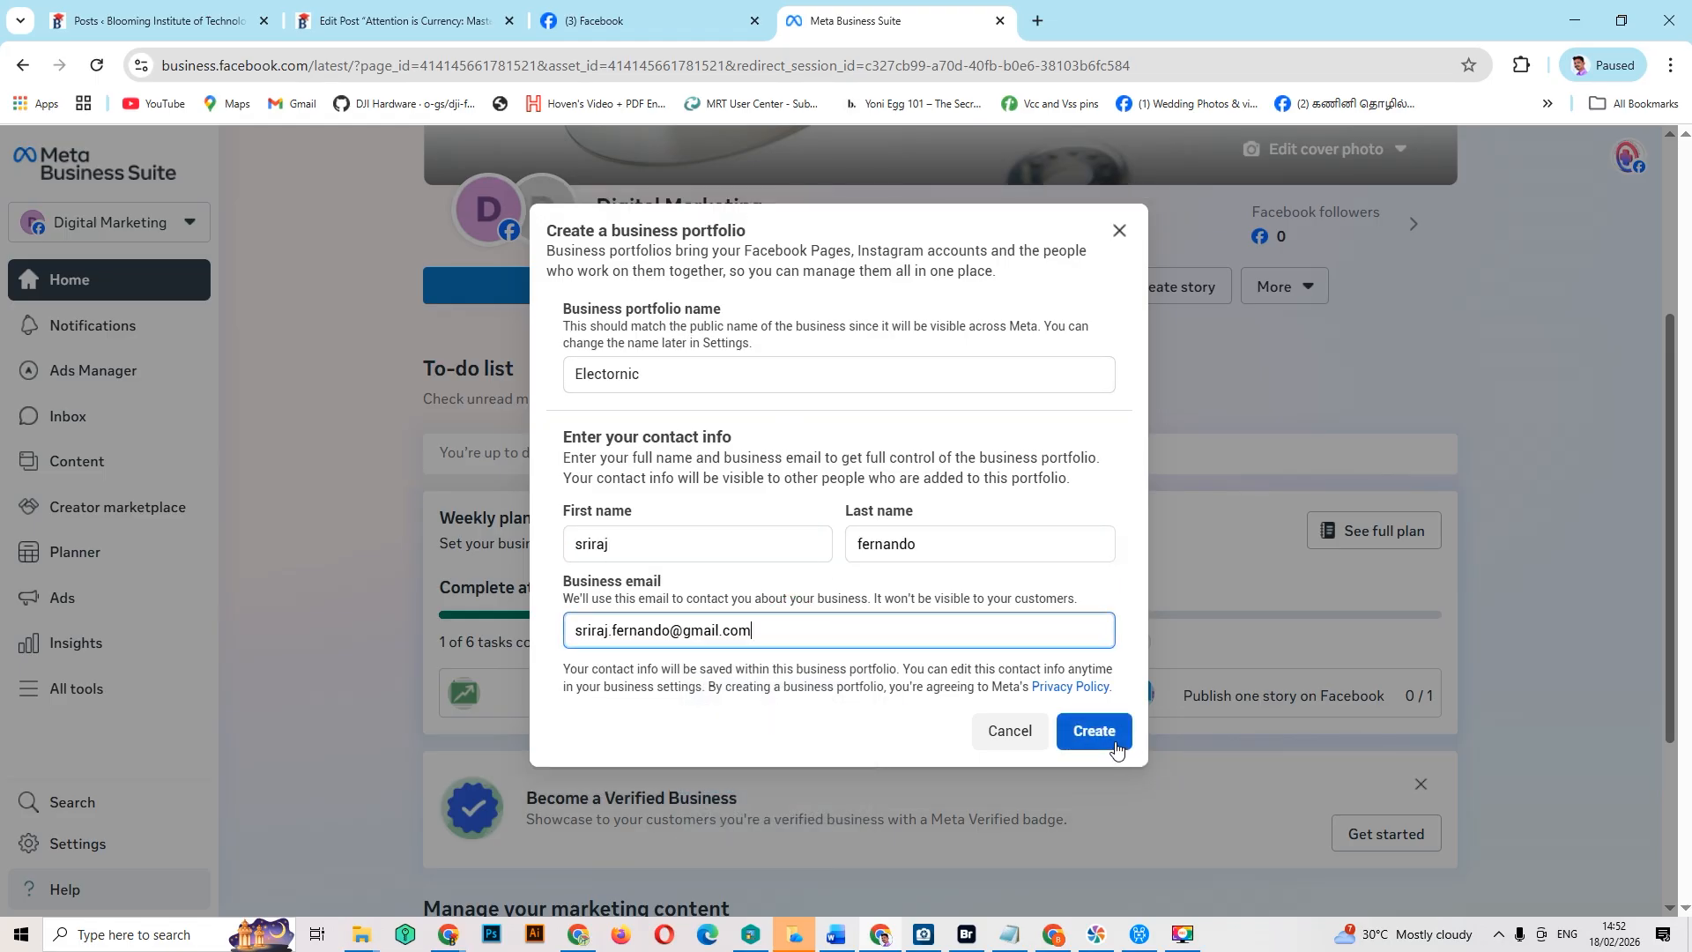
{"action": "left_click", "coordinate": [1120, 231]}
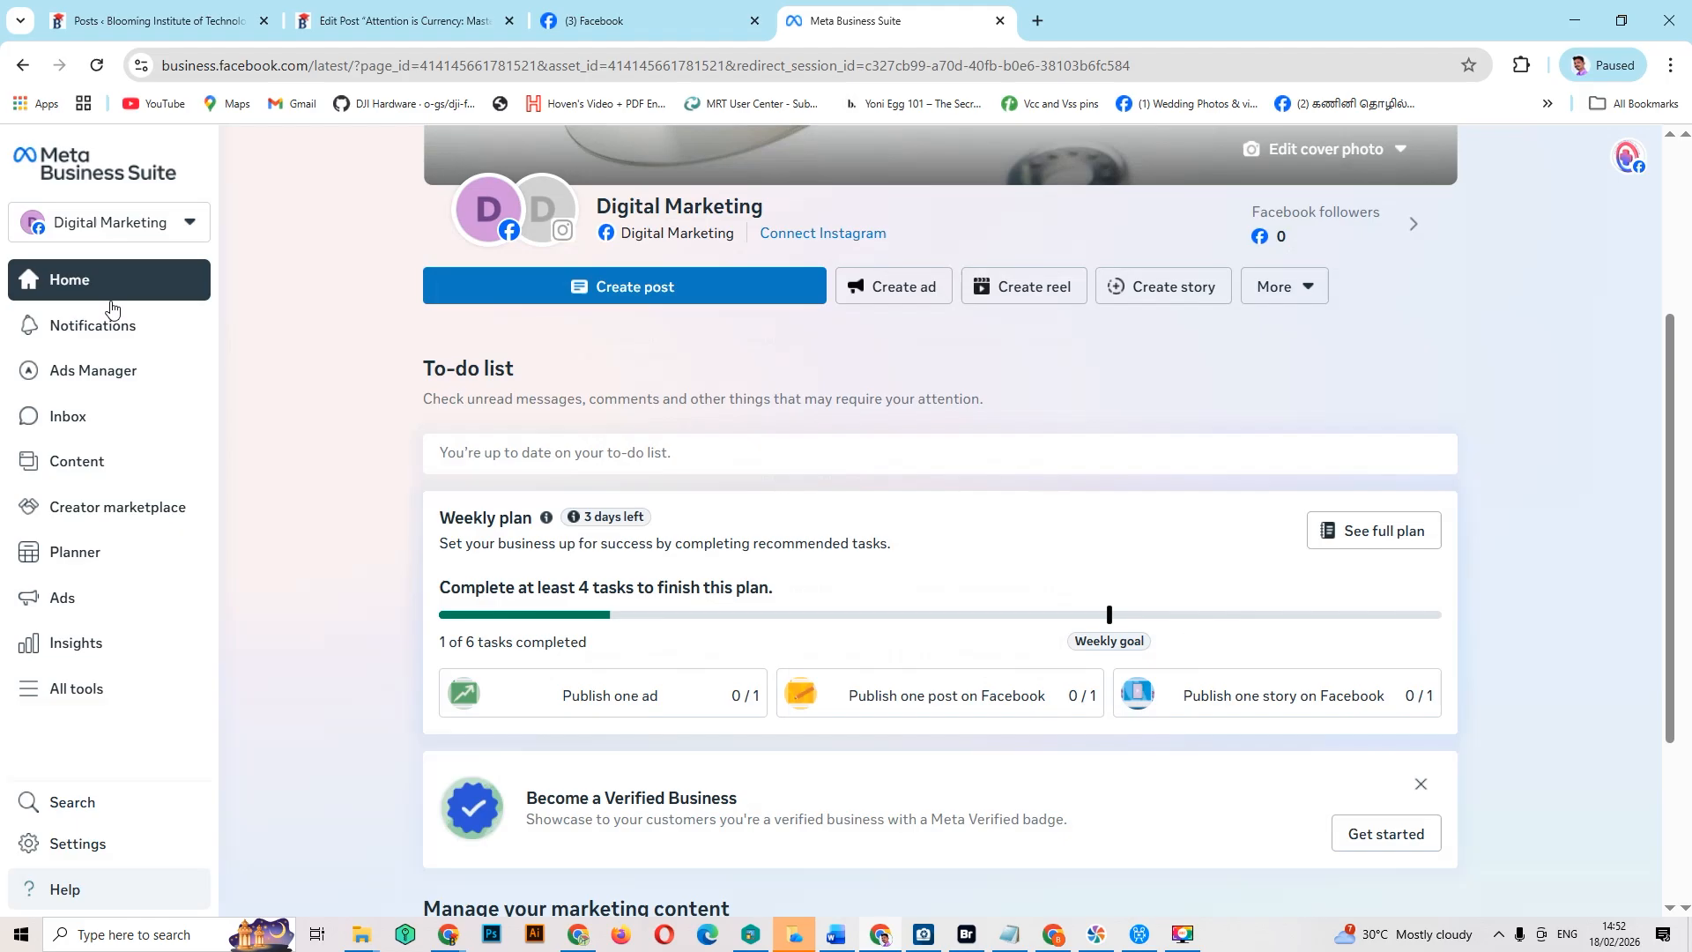
Step: View the business assets held in the Test Business Manager and OPLUS Data Recovery portfolios
{"action": "left_click", "coordinate": [78, 227]}
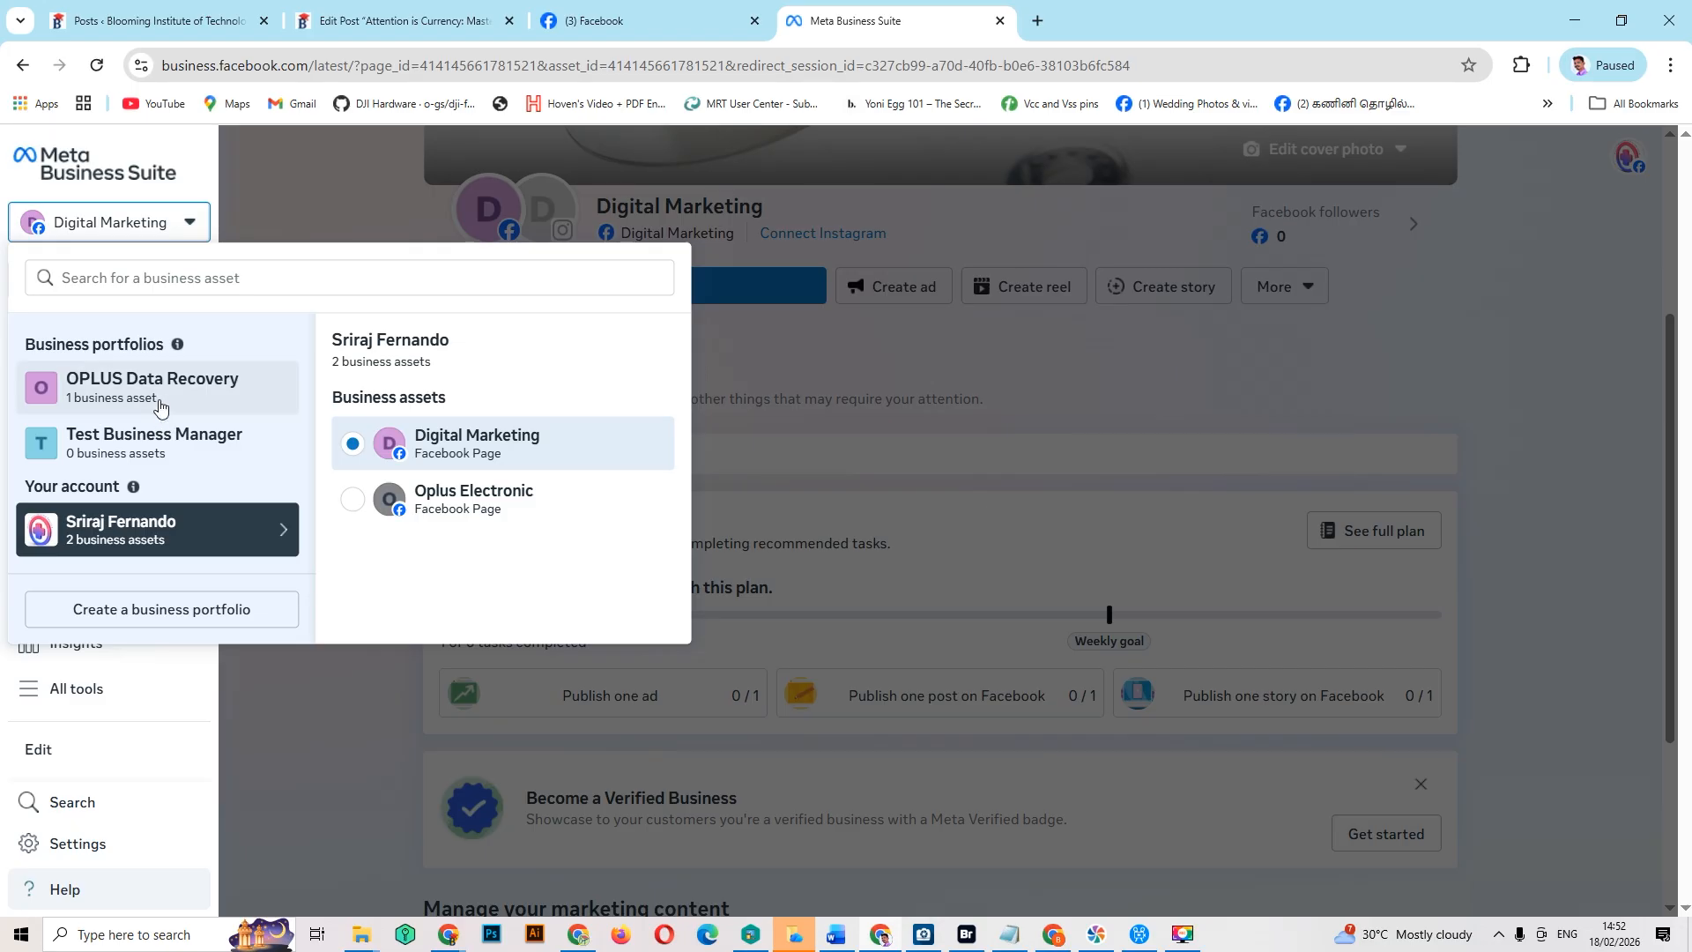
{"action": "left_click", "coordinate": [172, 445]}
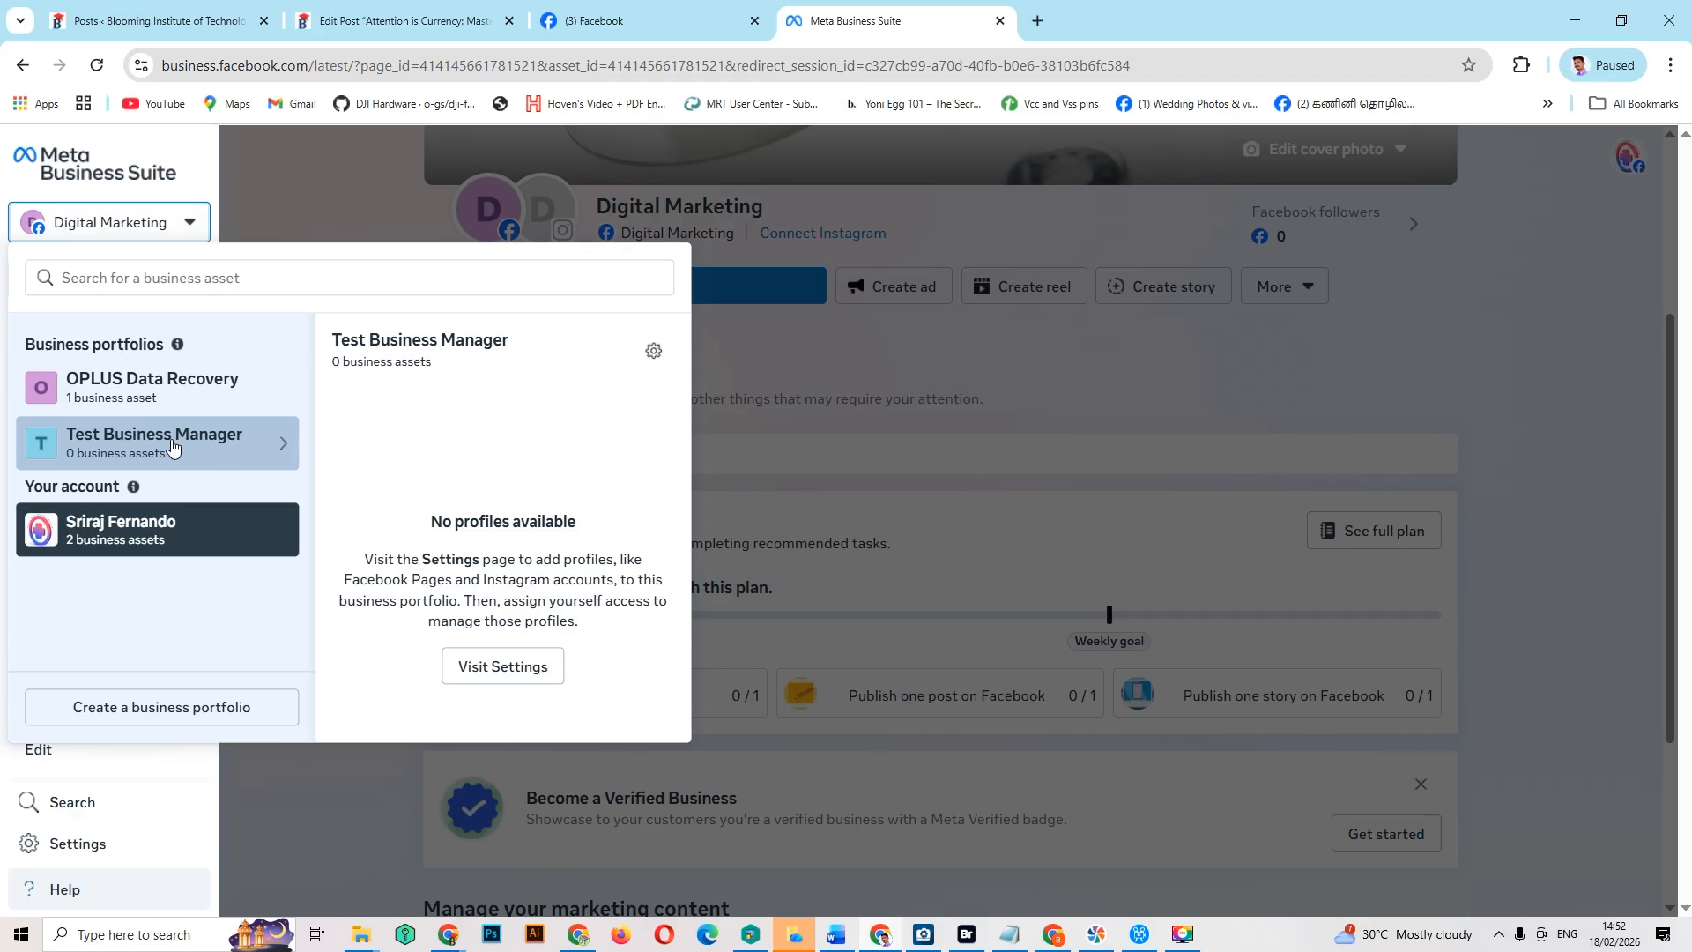
{"action": "left_click", "coordinate": [147, 404]}
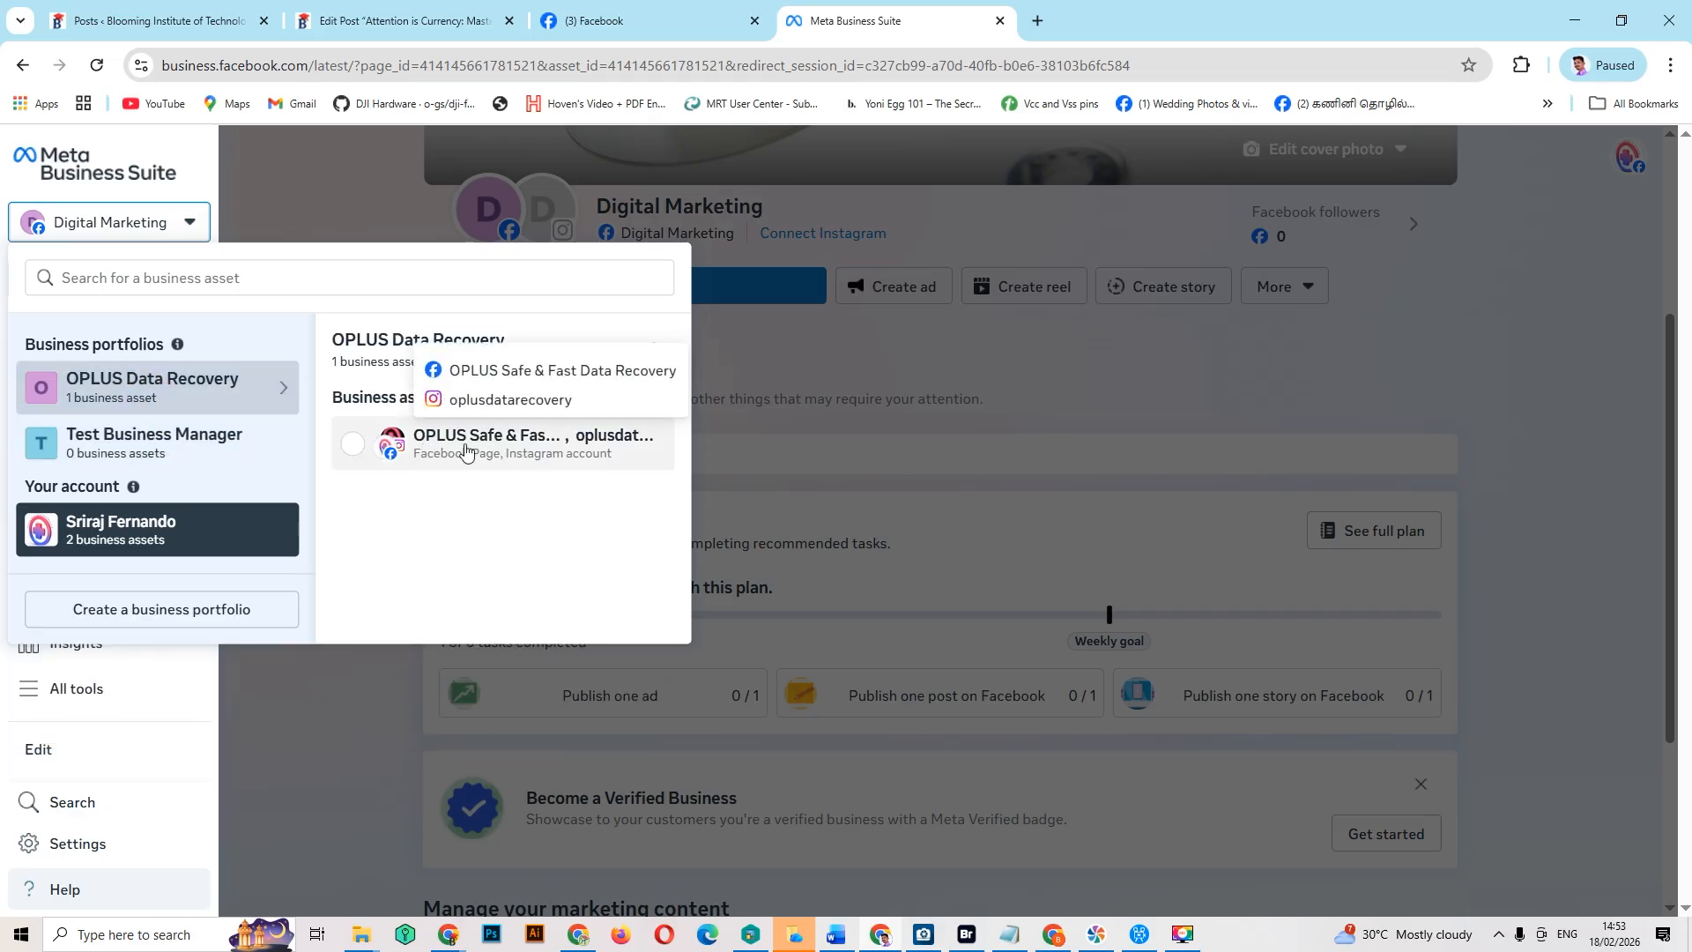
Step: Create a business portfolio named "Digital Marketing" with the owner's first name, last name and business email
{"action": "left_click", "coordinate": [218, 610]}
{"action": "left_click", "coordinate": [663, 373]}
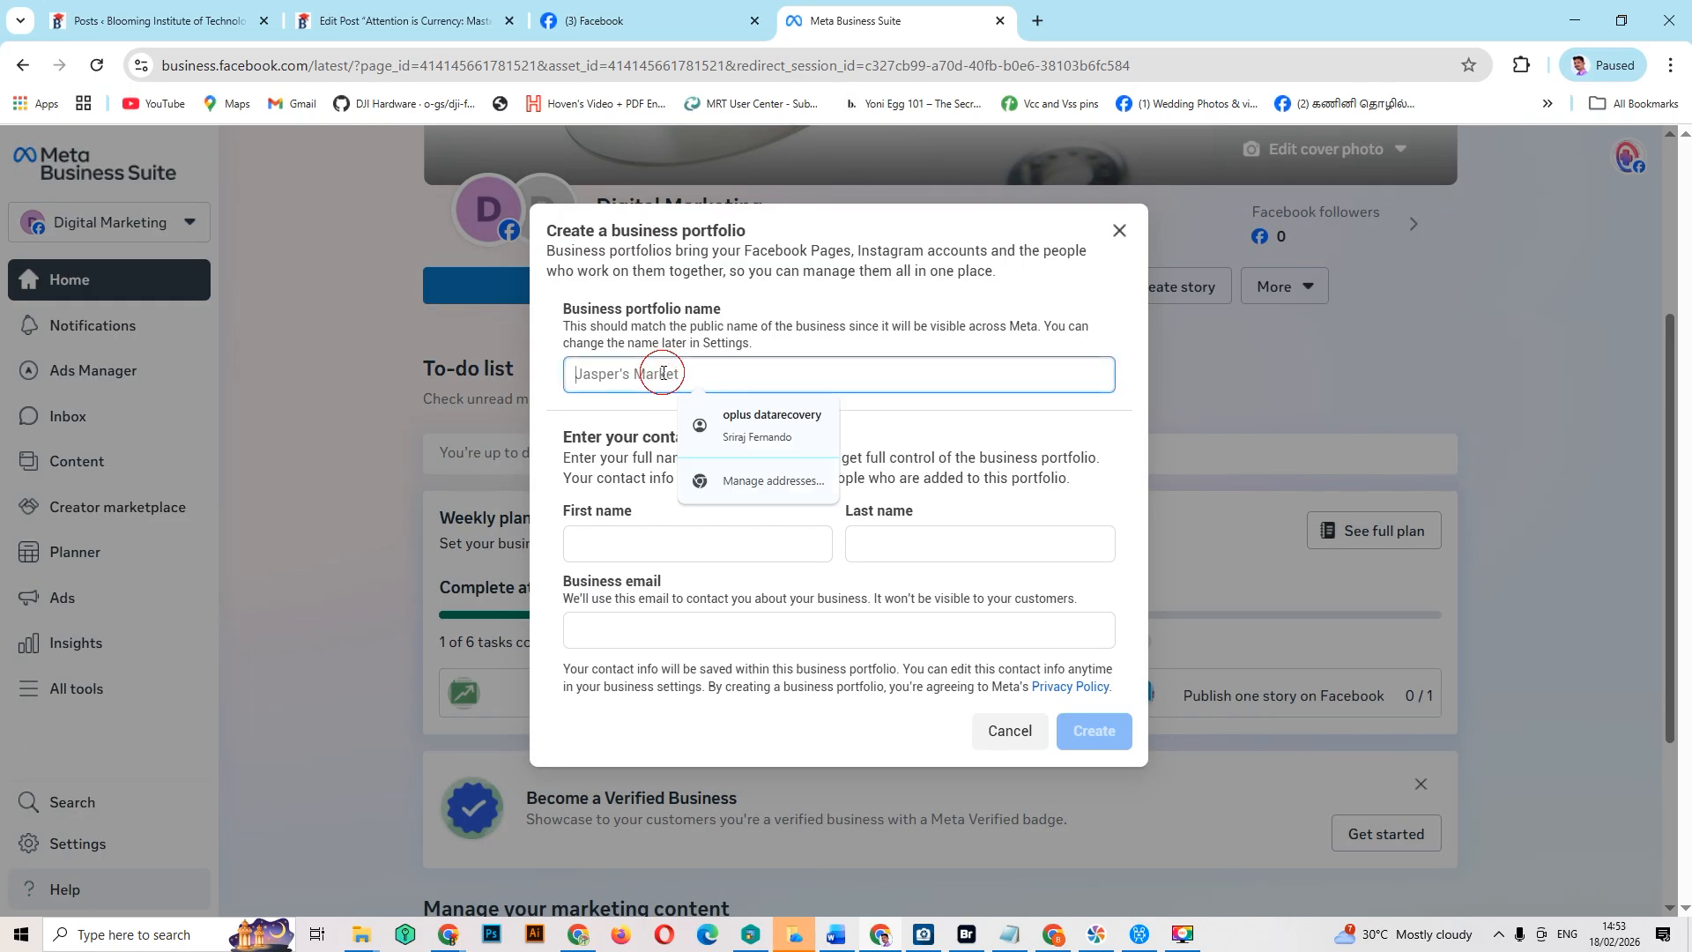
{"action": "left_click", "coordinate": [672, 547]}
{"action": "left_click", "coordinate": [646, 369]}
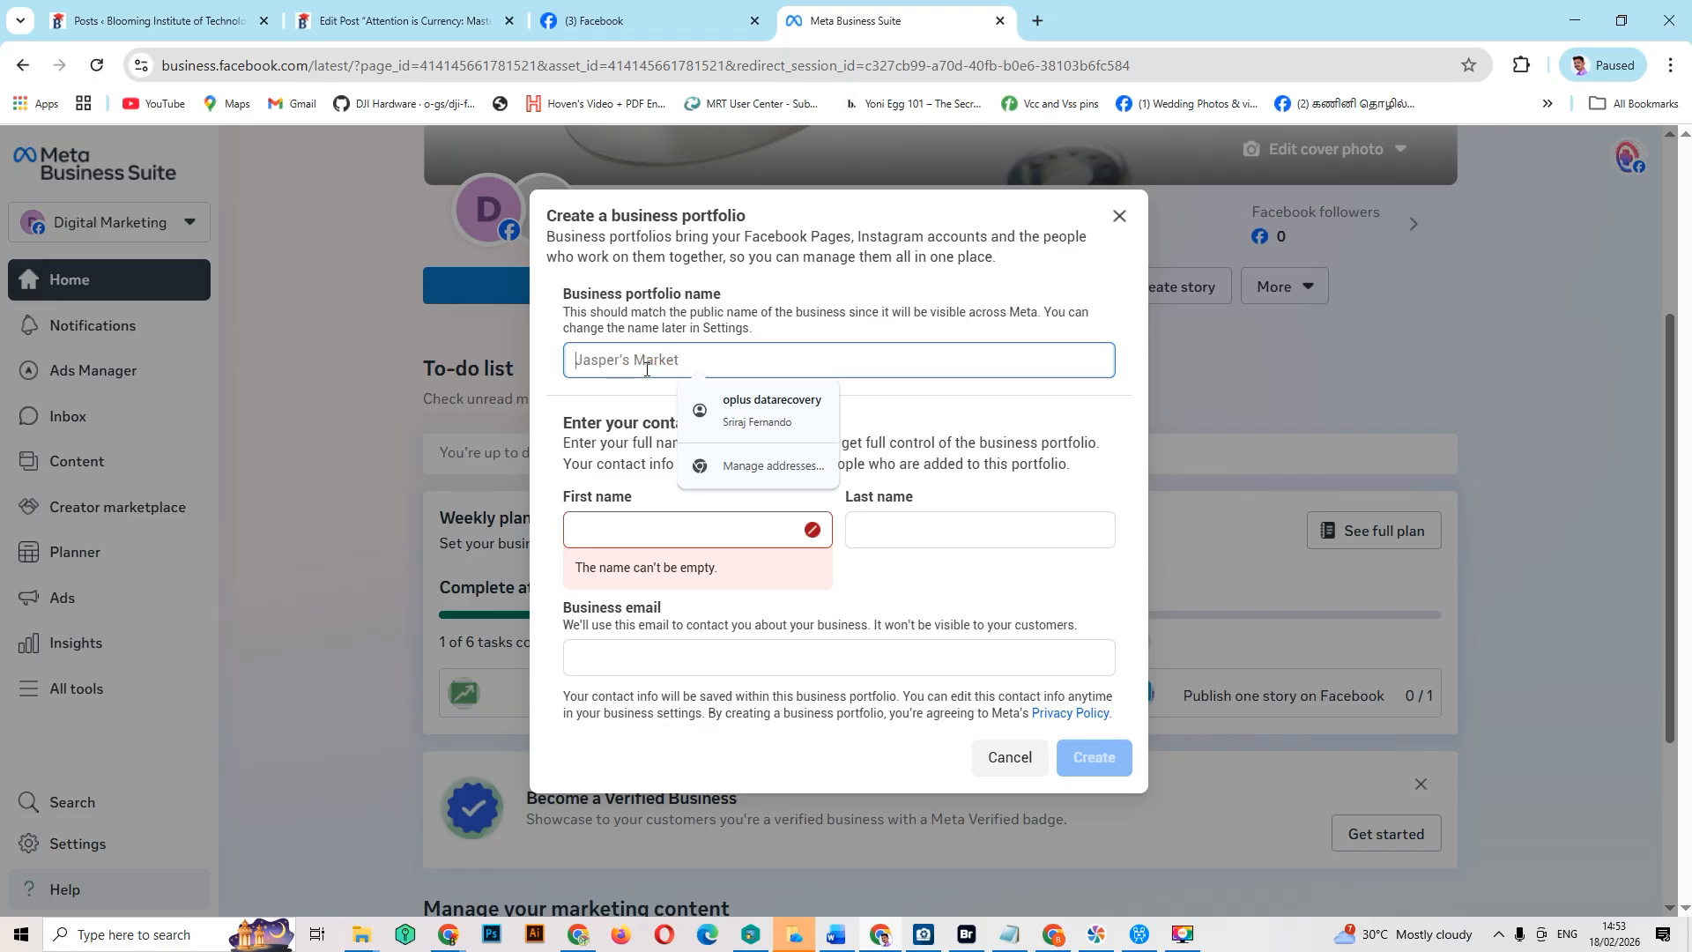
{"action": "type", "text": "Digital Marketing"}
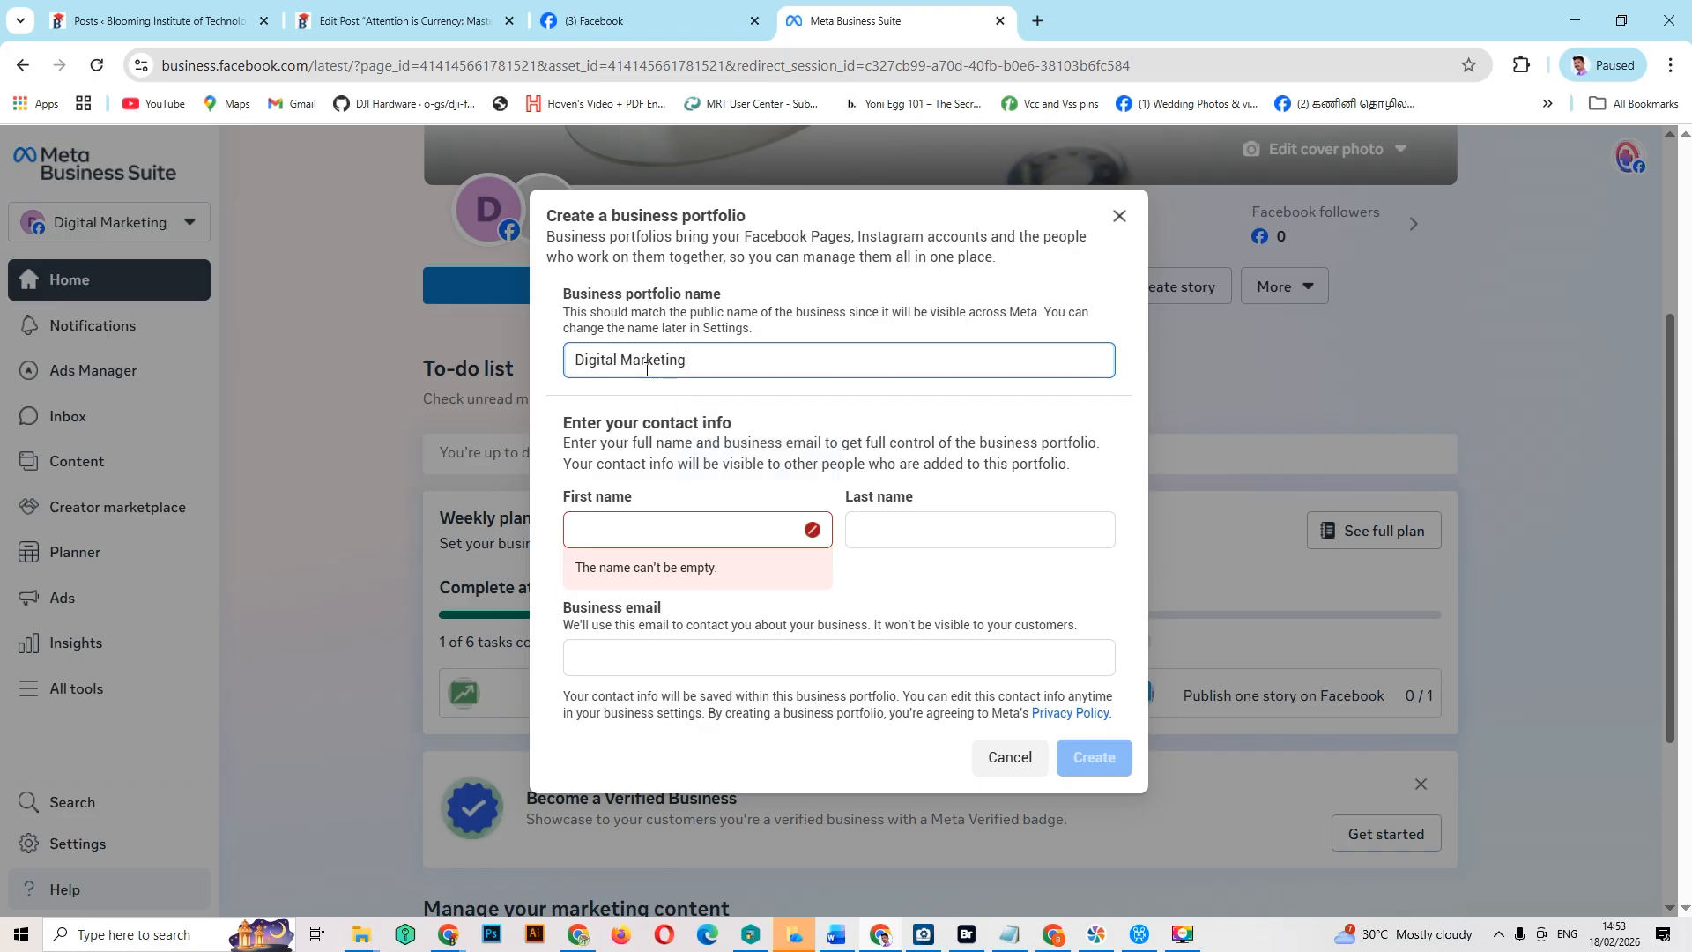
{"action": "left_click", "coordinate": [718, 520]}
{"action": "left_click", "coordinate": [732, 580]}
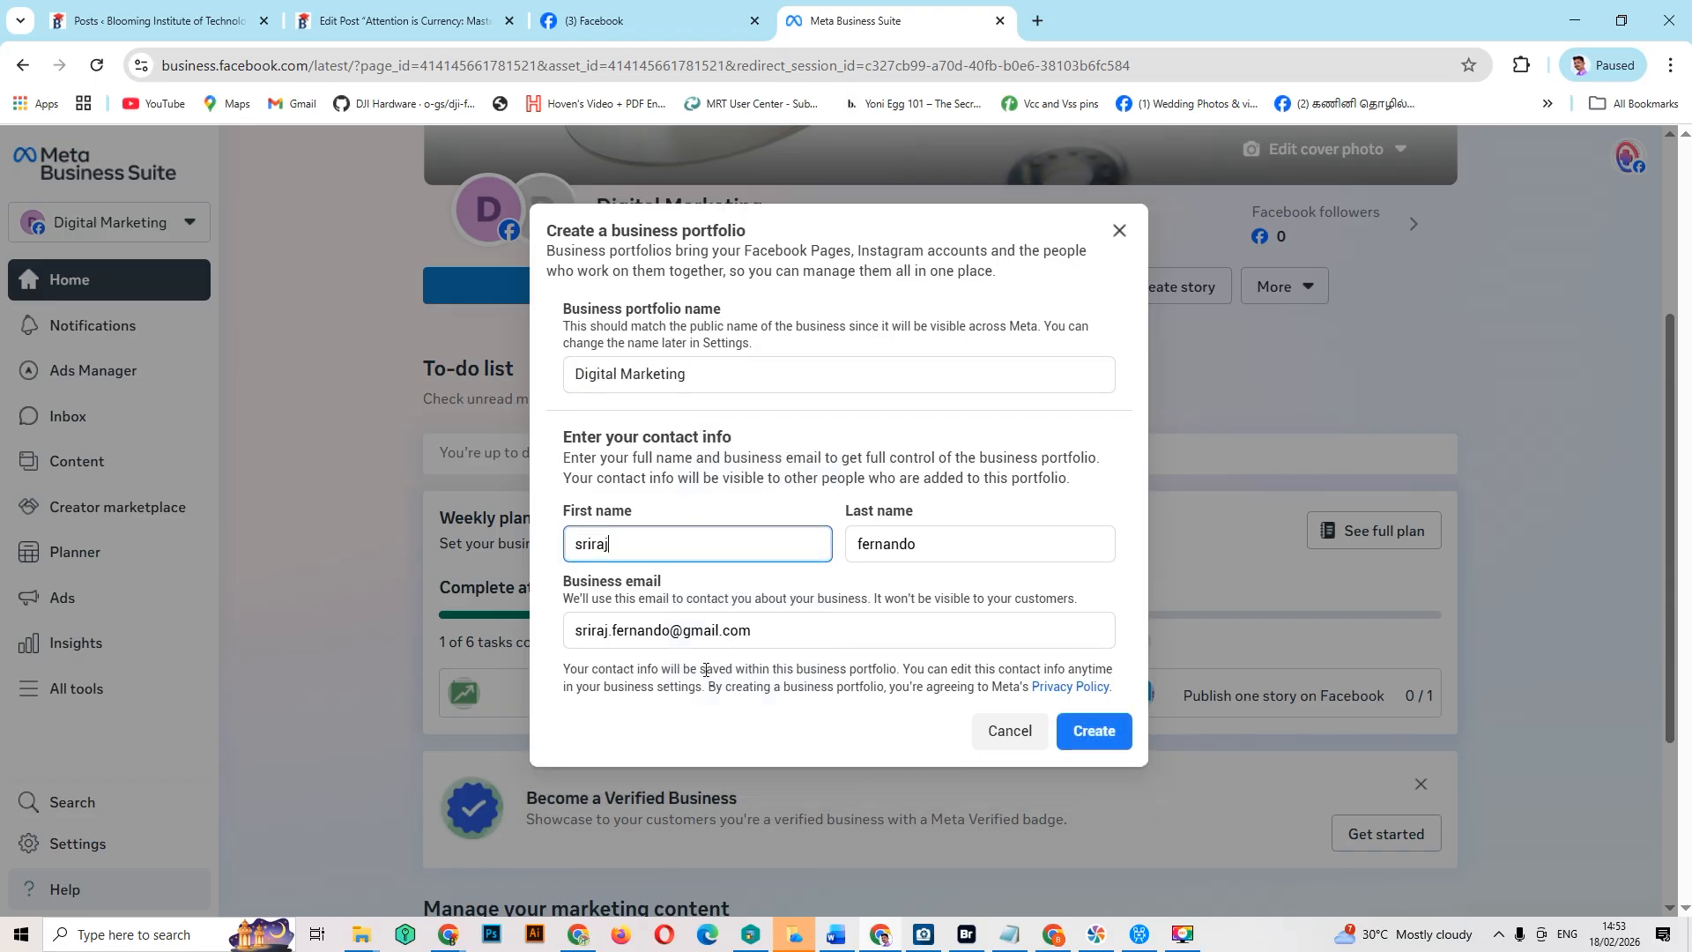
{"action": "left_click", "coordinate": [758, 639]}
{"action": "left_click", "coordinate": [1107, 750]}
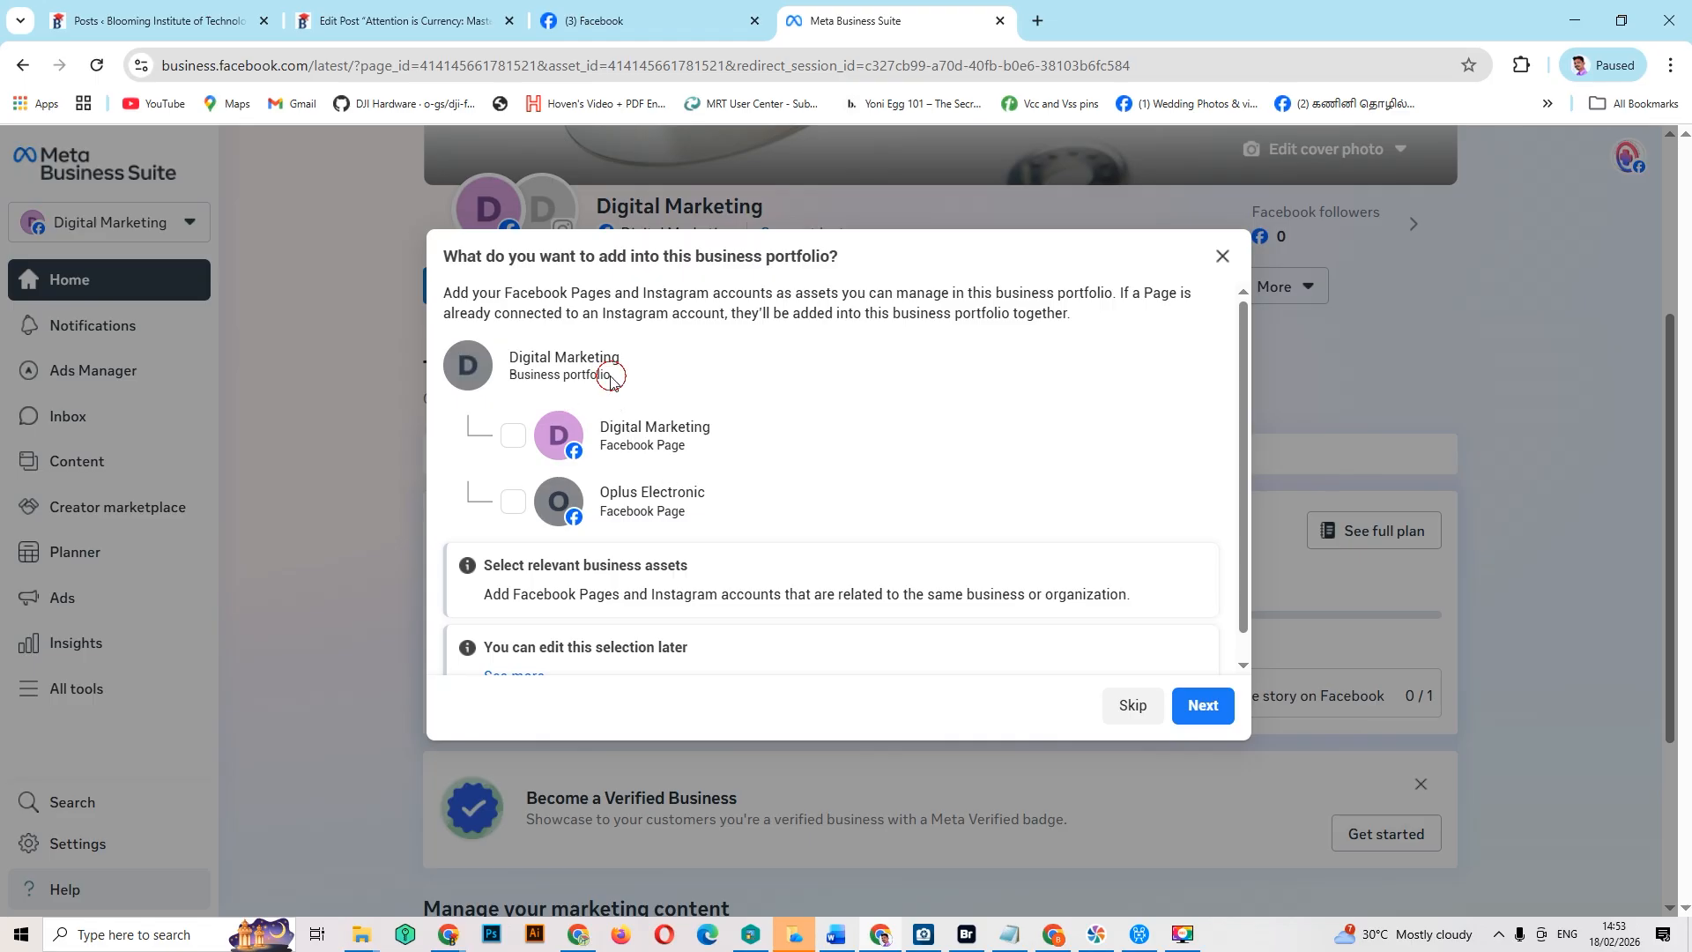
Step: Review the pages offered for the Digital Marketing portfolio and continue to adding people without selecting any page
{"action": "mouse_move", "coordinate": [611, 378]}
{"action": "left_mouse_down"}
{"action": "mouse_move", "coordinate": [539, 379]}
{"action": "mouse_move", "coordinate": [522, 357]}
{"action": "mouse_move", "coordinate": [613, 364]}
{"action": "left_mouse_up"}
{"action": "left_click", "coordinate": [513, 357]}
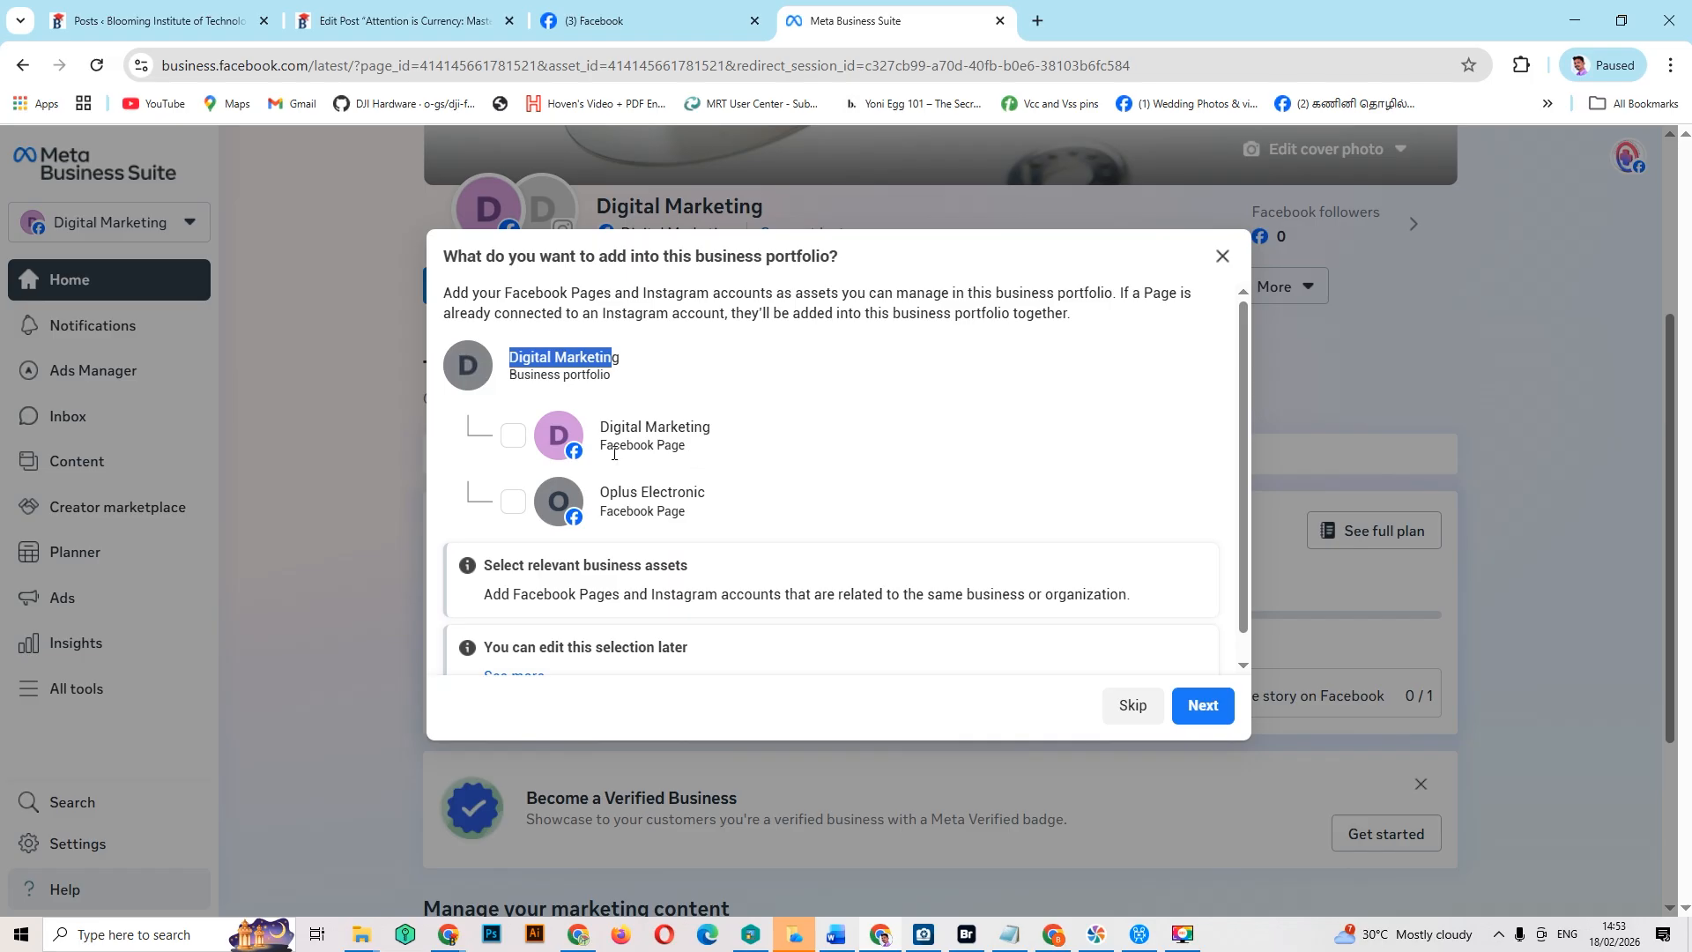
{"action": "scroll", "coordinate": [775, 494], "scroll_direction": "down", "scroll_amount": 1}
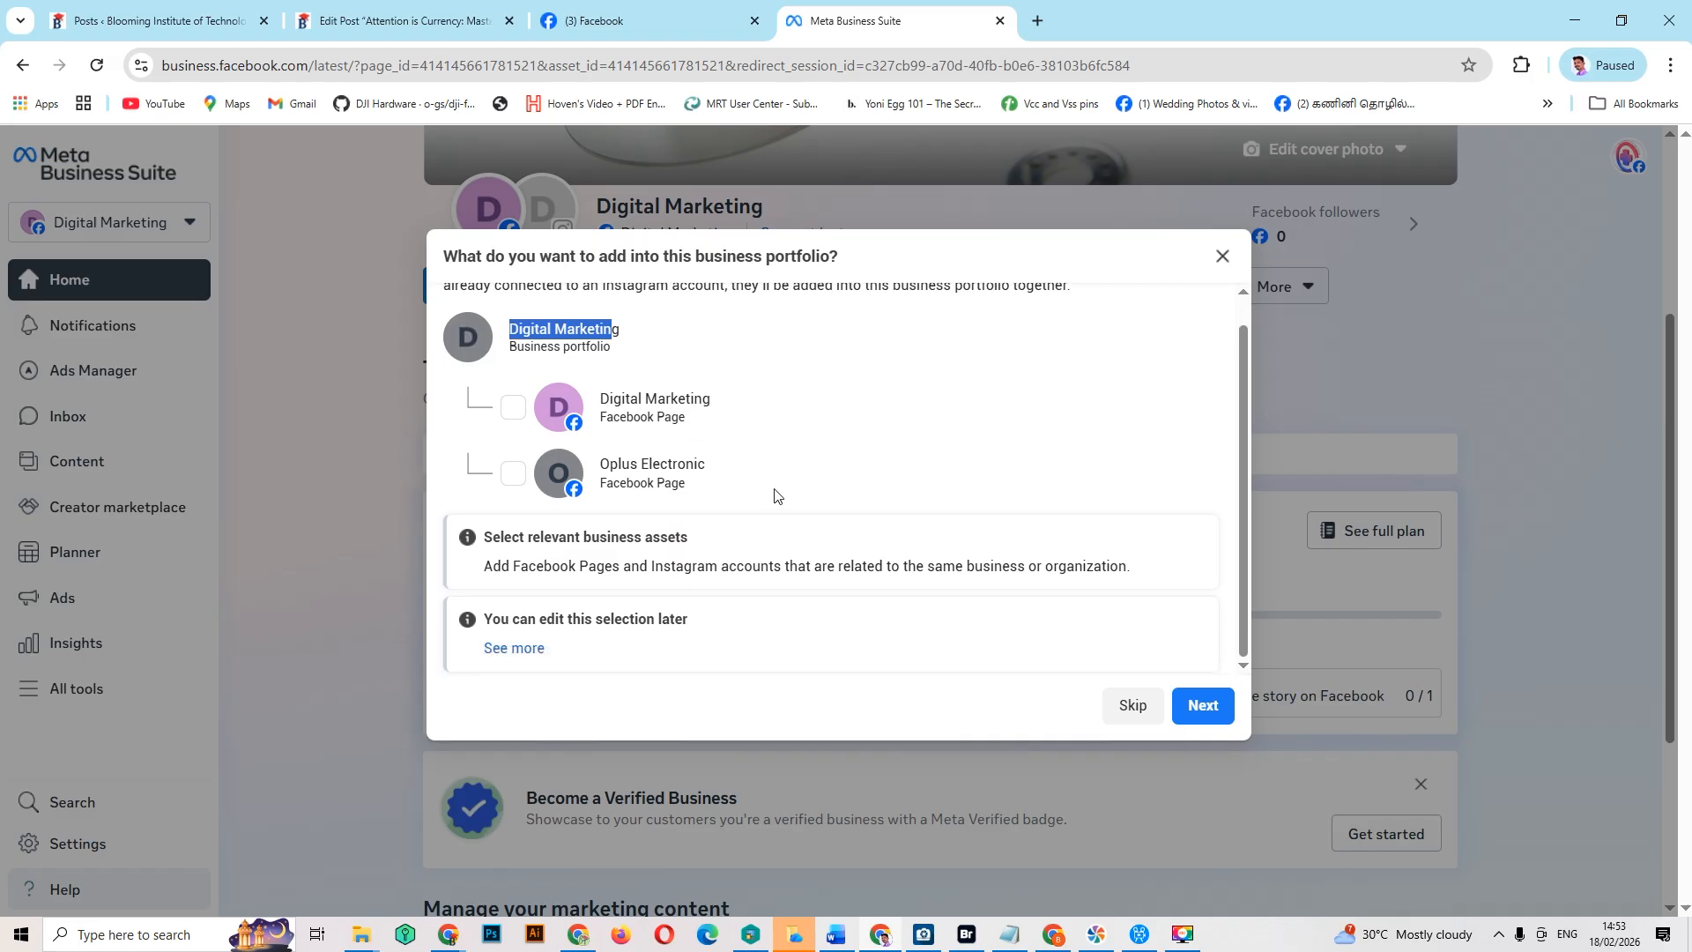
{"action": "left_click", "coordinate": [1212, 715]}
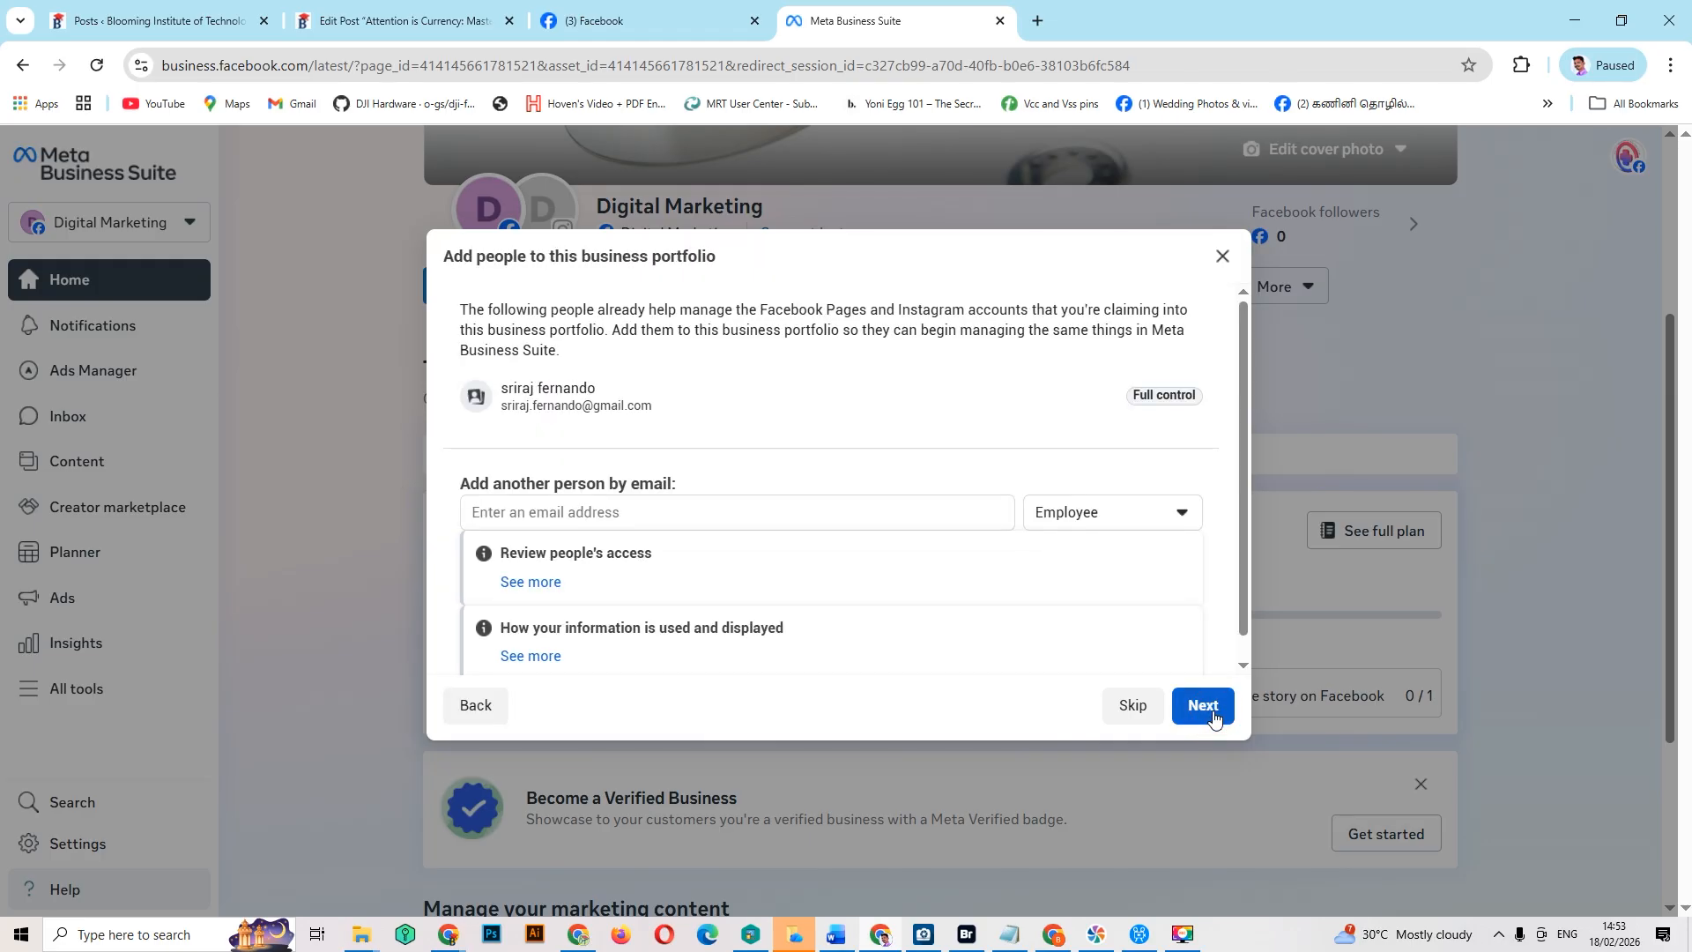
Step: View the access roles for adding another person, and confirm the Digital Marketing portfolio without adding anyone
{"action": "scroll", "coordinate": [831, 472], "scroll_direction": "down", "scroll_amount": 1}
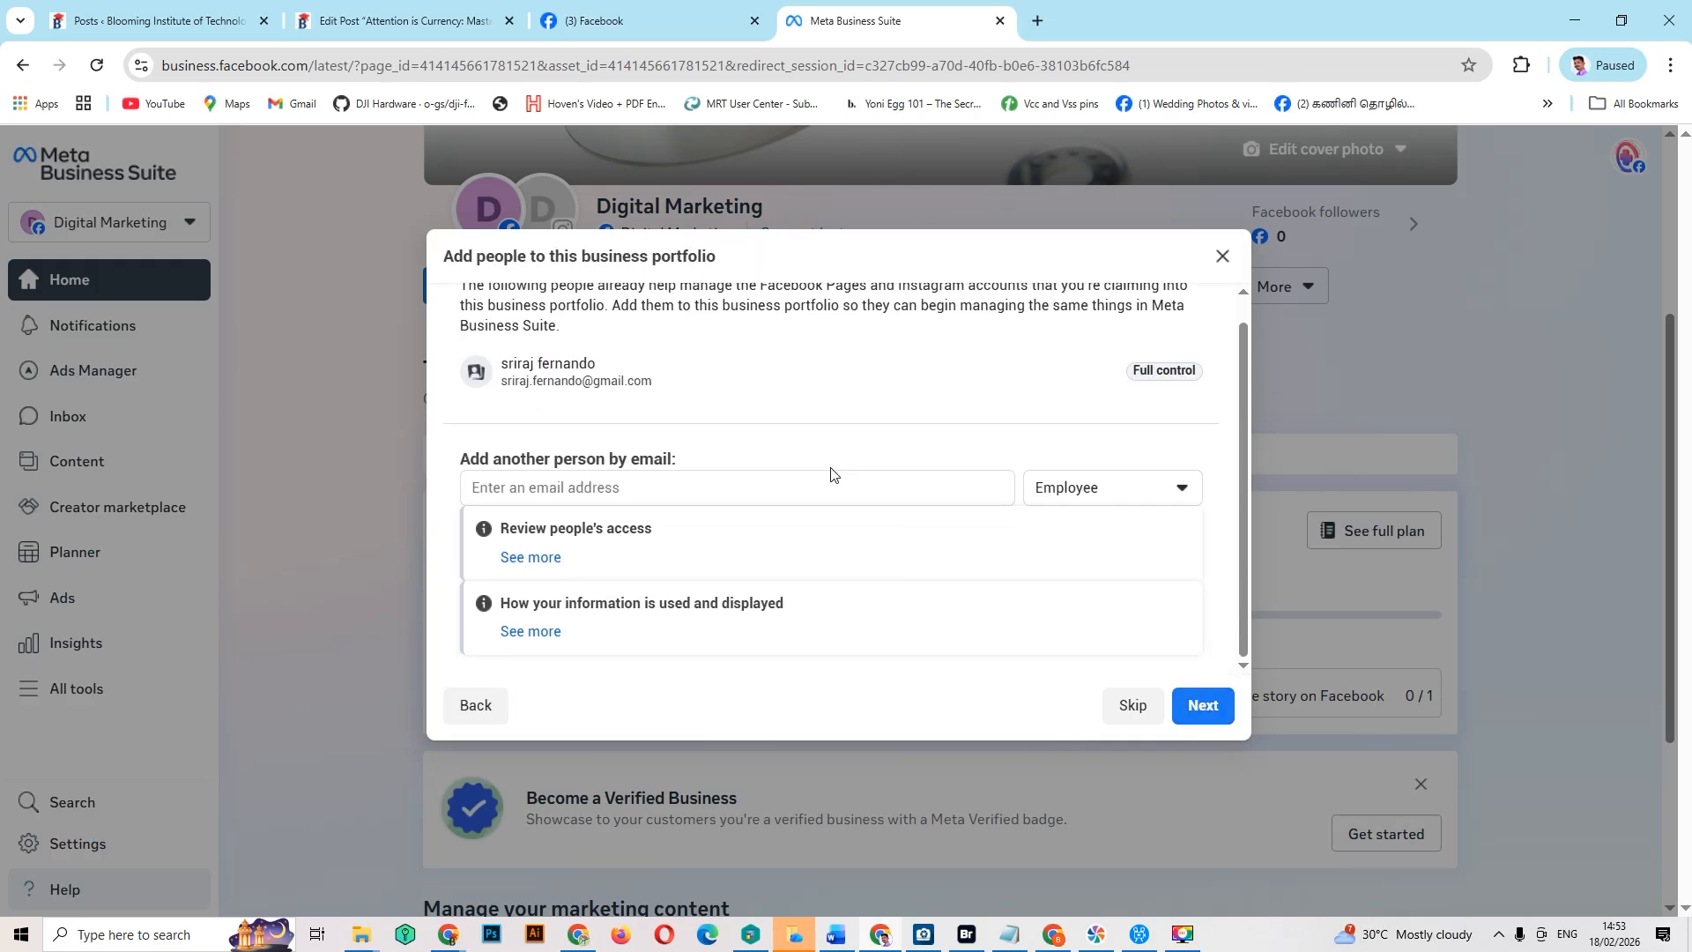
{"action": "left_click", "coordinate": [812, 480]}
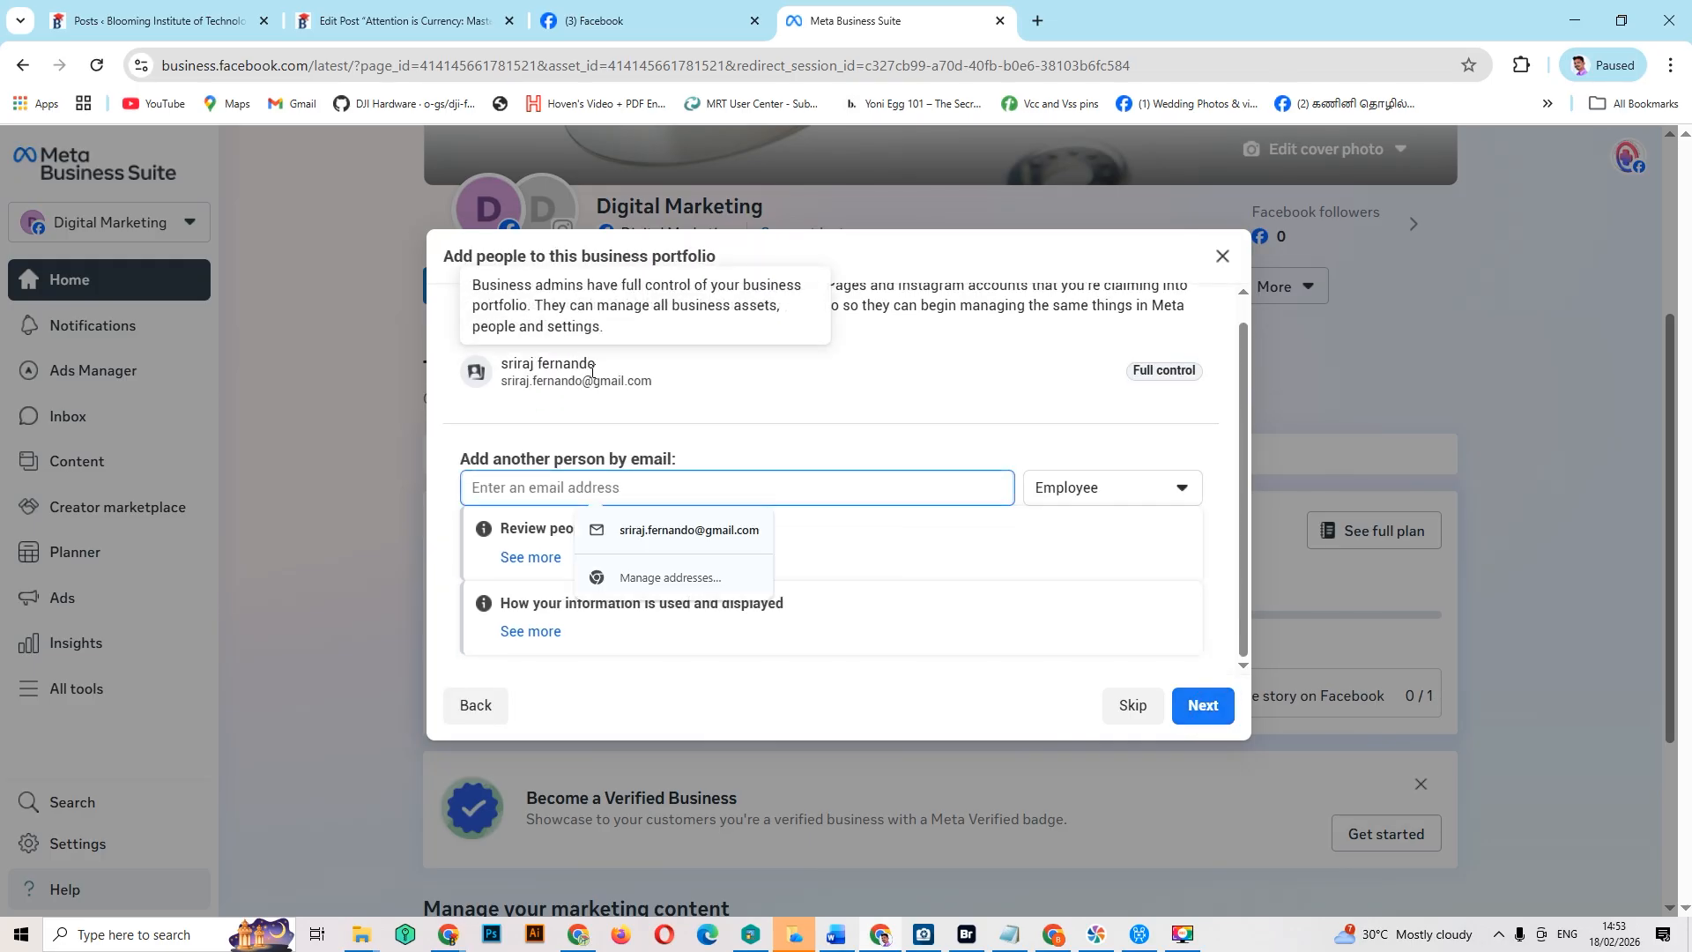
{"action": "left_click", "coordinate": [750, 493]}
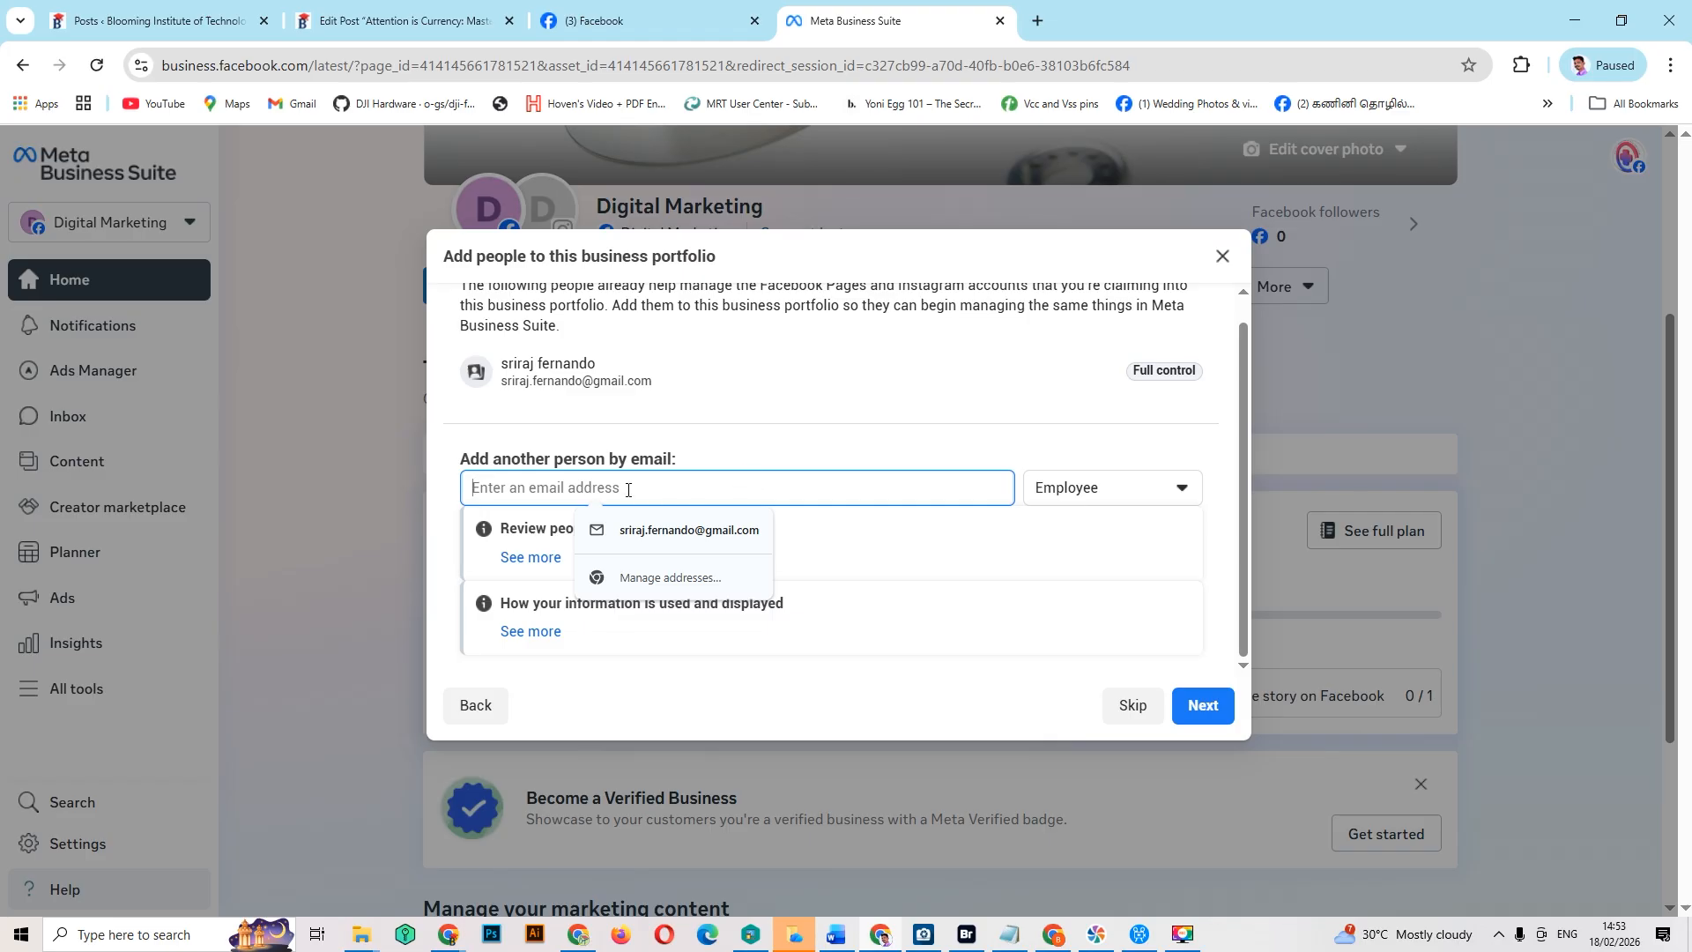
{"action": "left_click", "coordinate": [1137, 489]}
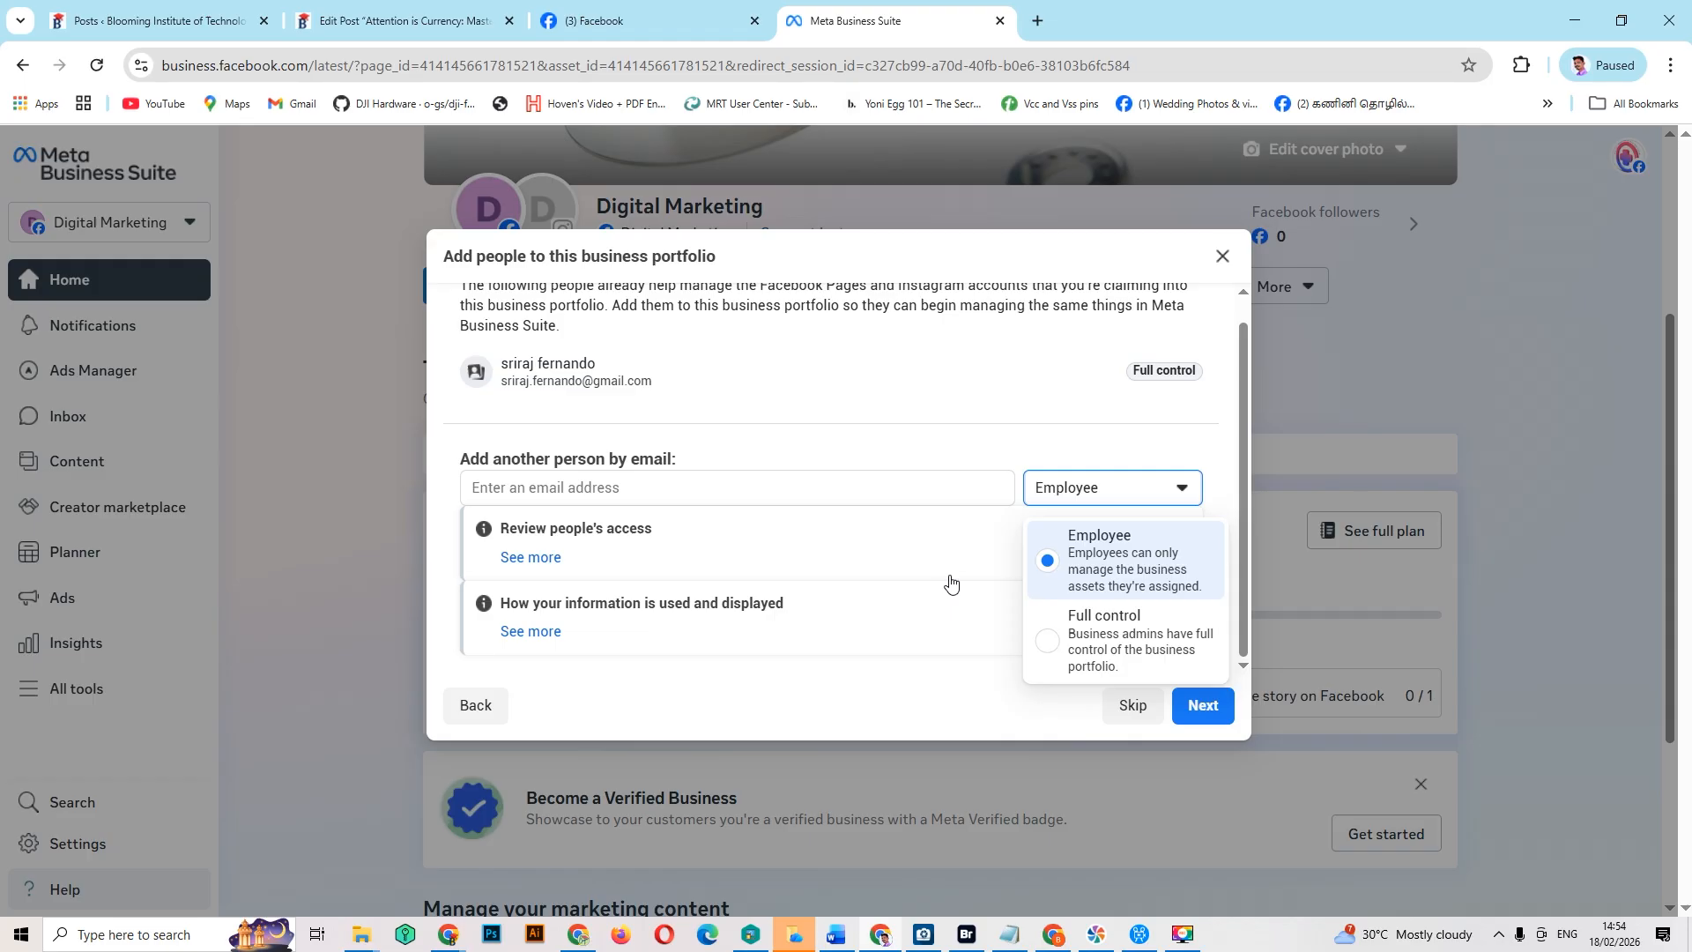
{"action": "left_click", "coordinate": [719, 478]}
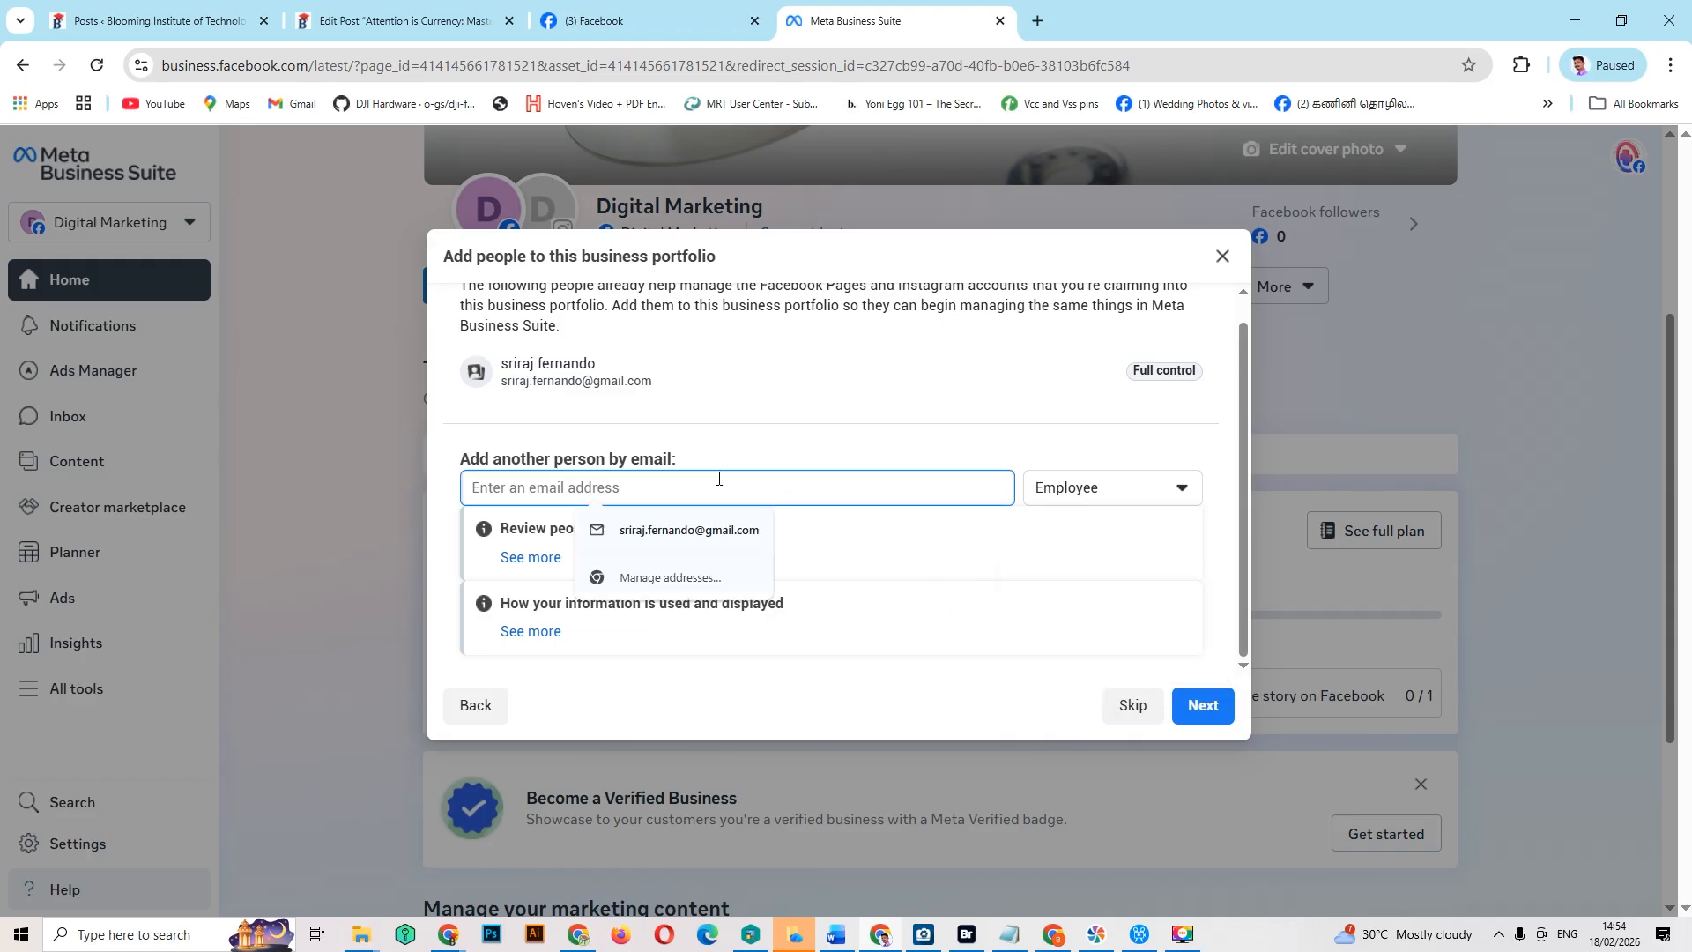
{"action": "left_click", "coordinate": [1151, 705]}
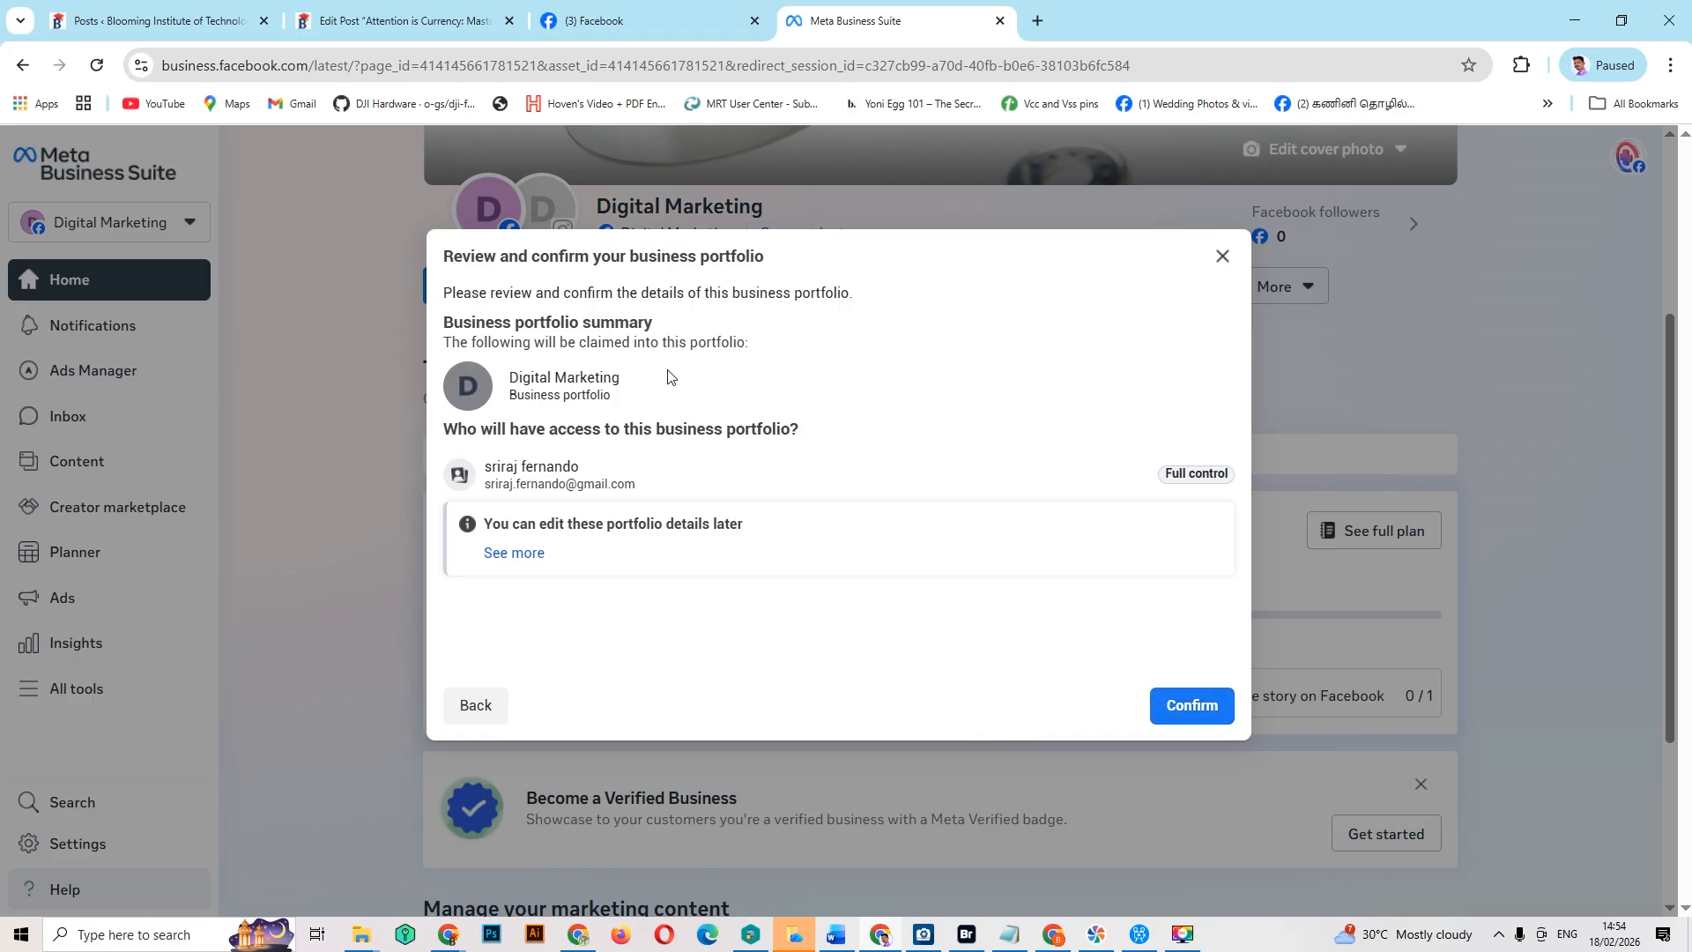
{"action": "left_click", "coordinate": [1182, 712]}
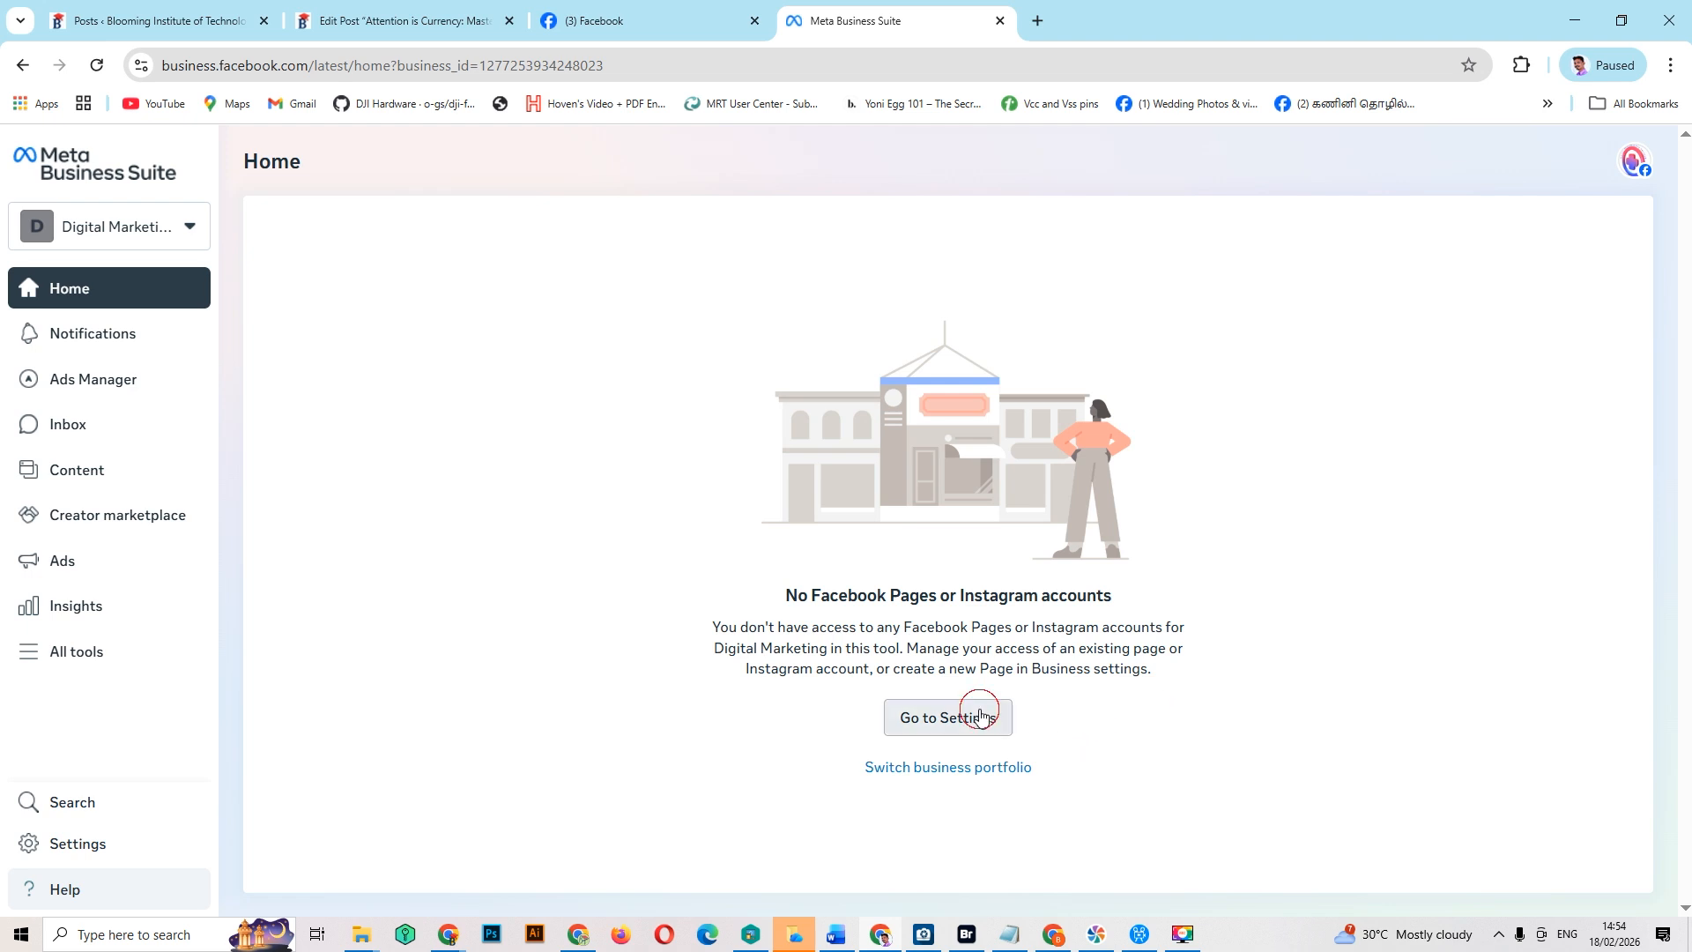
Step: Open the Digital Marketing portfolio's settings and view the list of available business portfolios, keeping Digital Marketing selected
{"action": "left_click", "coordinate": [991, 706]}
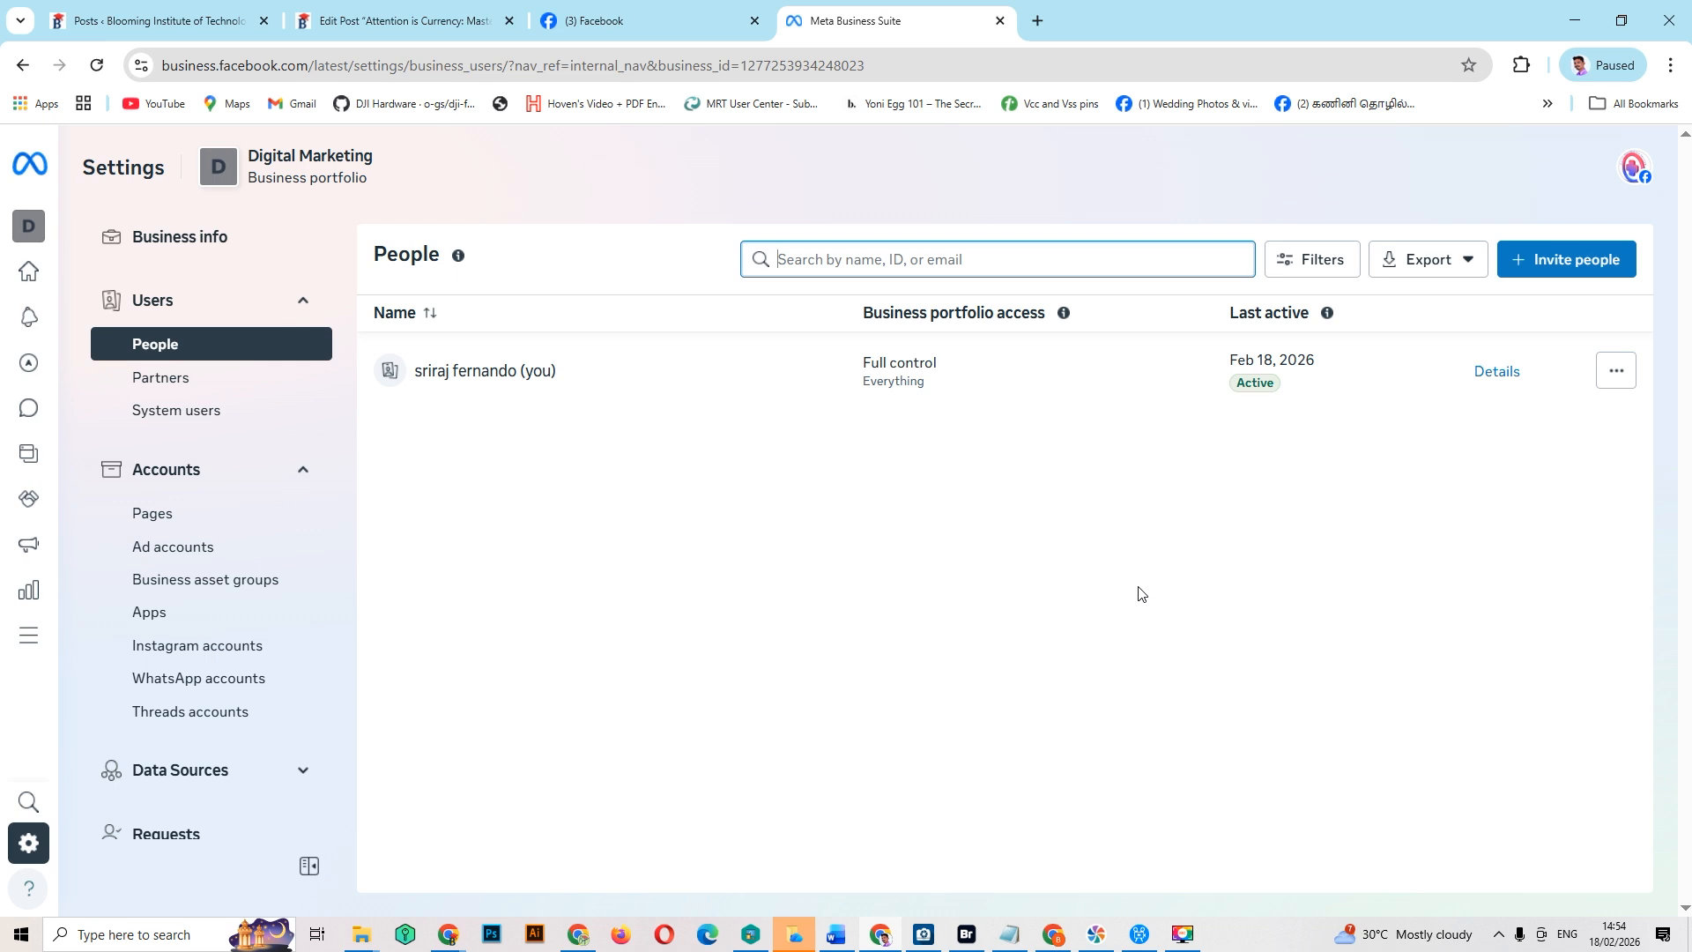
{"action": "left_click", "coordinate": [39, 230]}
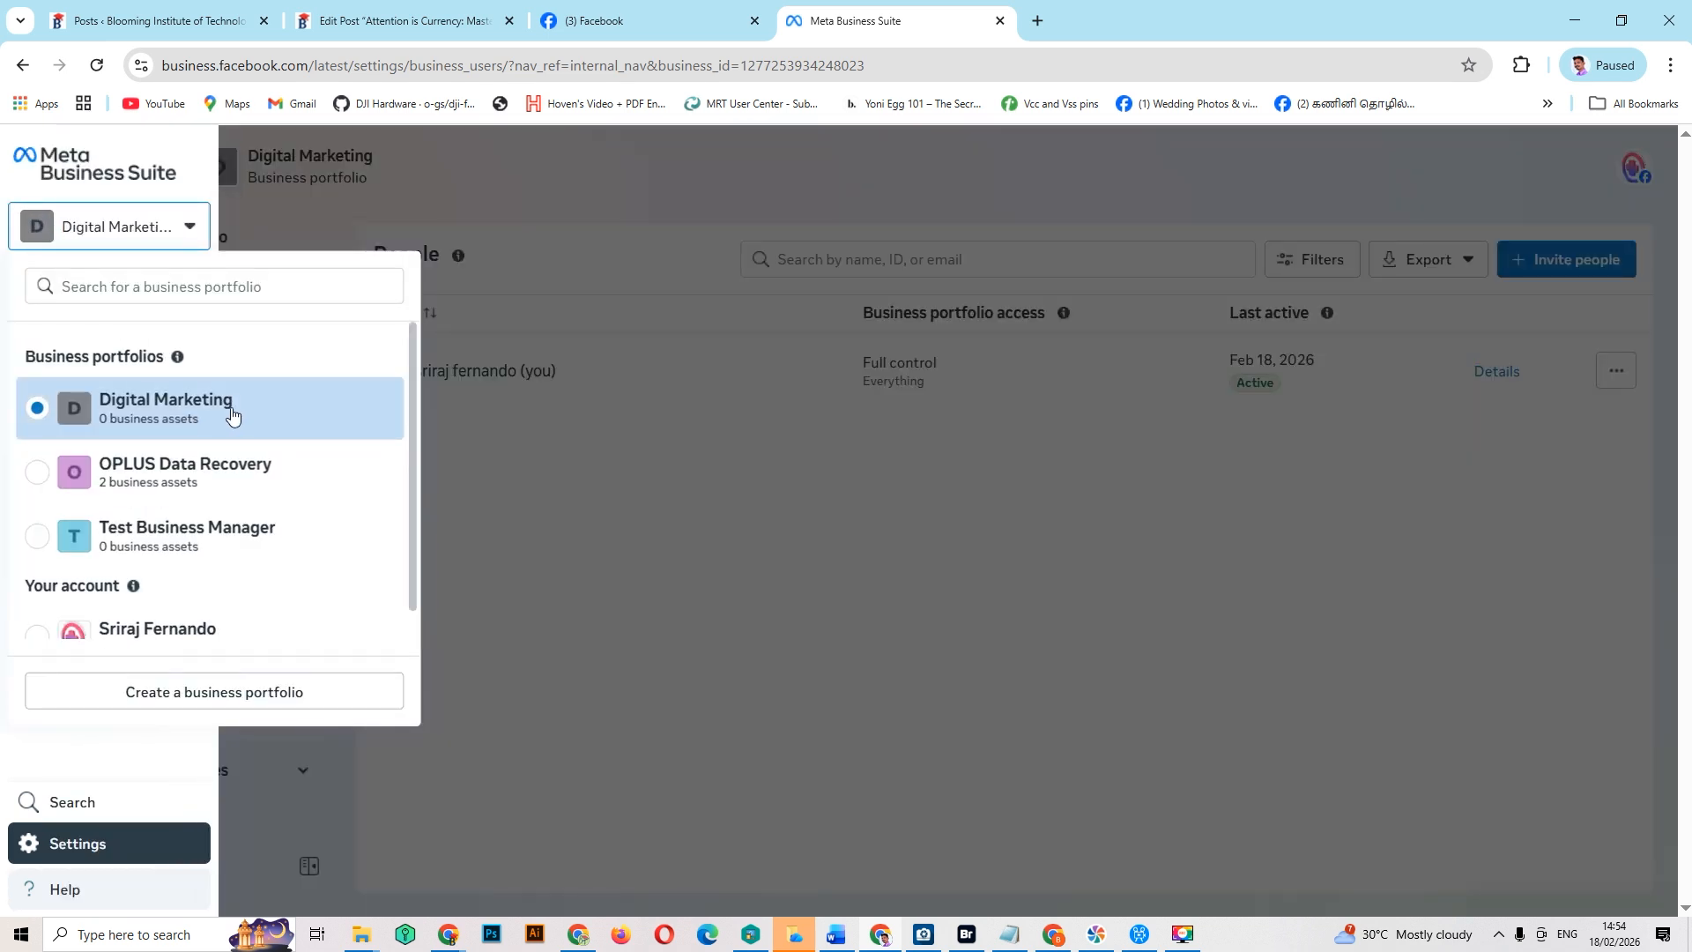
{"action": "scroll", "coordinate": [232, 415], "scroll_direction": "down", "scroll_amount": 1}
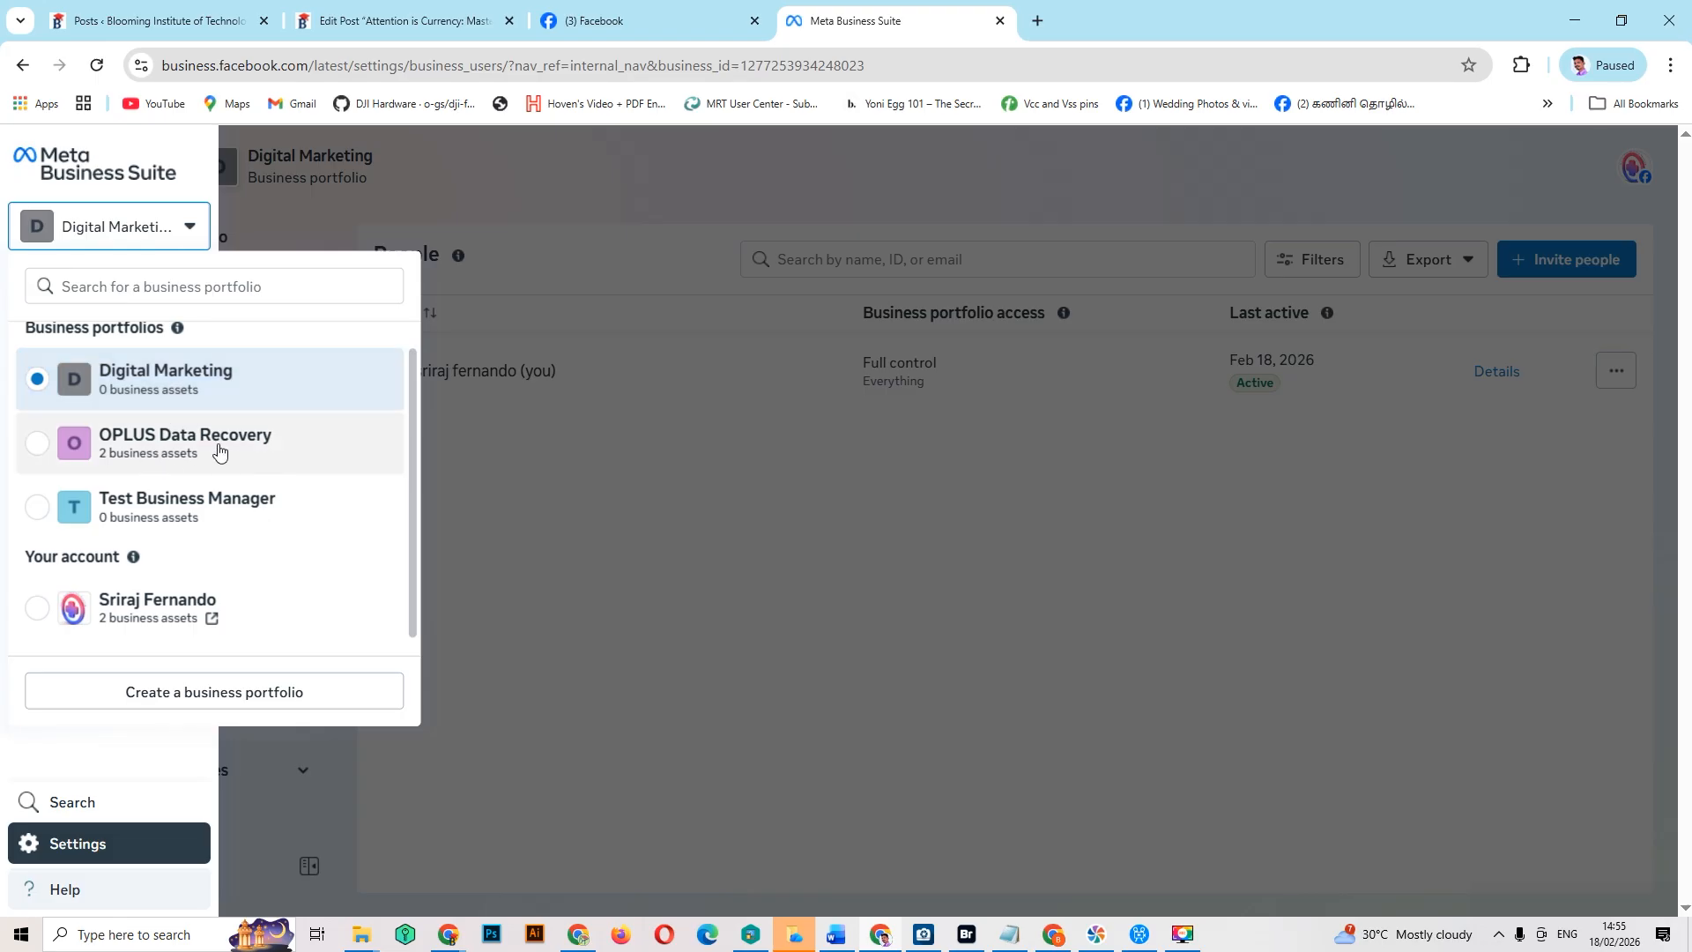
{"action": "left_click", "coordinate": [174, 394]}
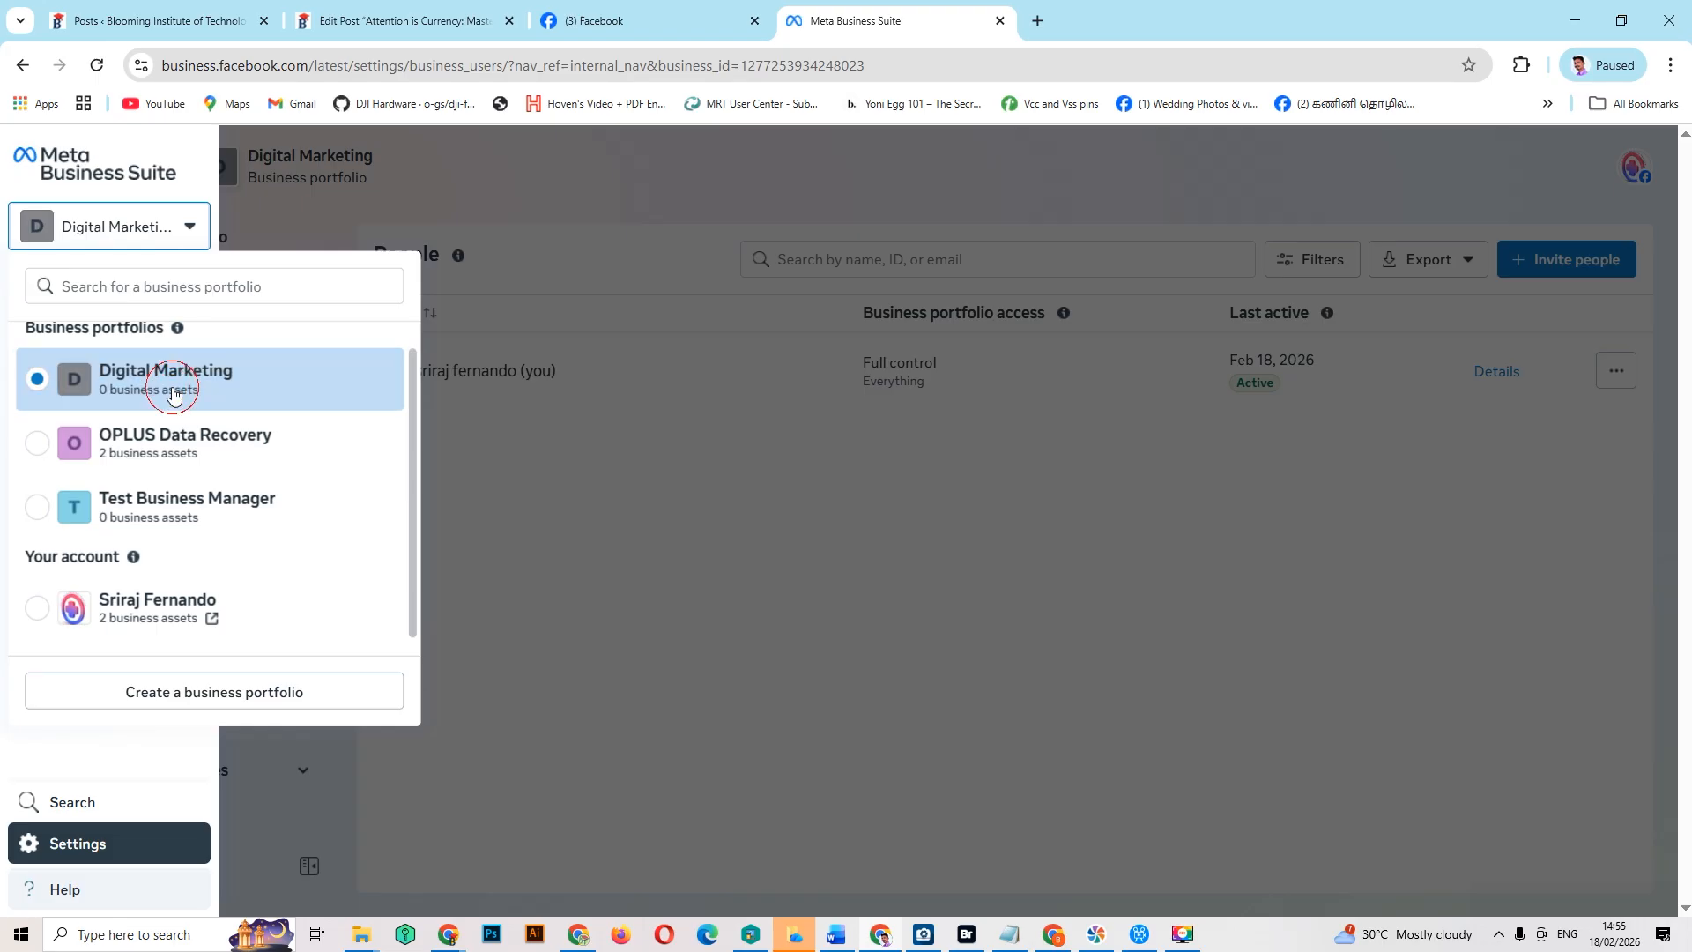
{"action": "left_click", "coordinate": [593, 518]}
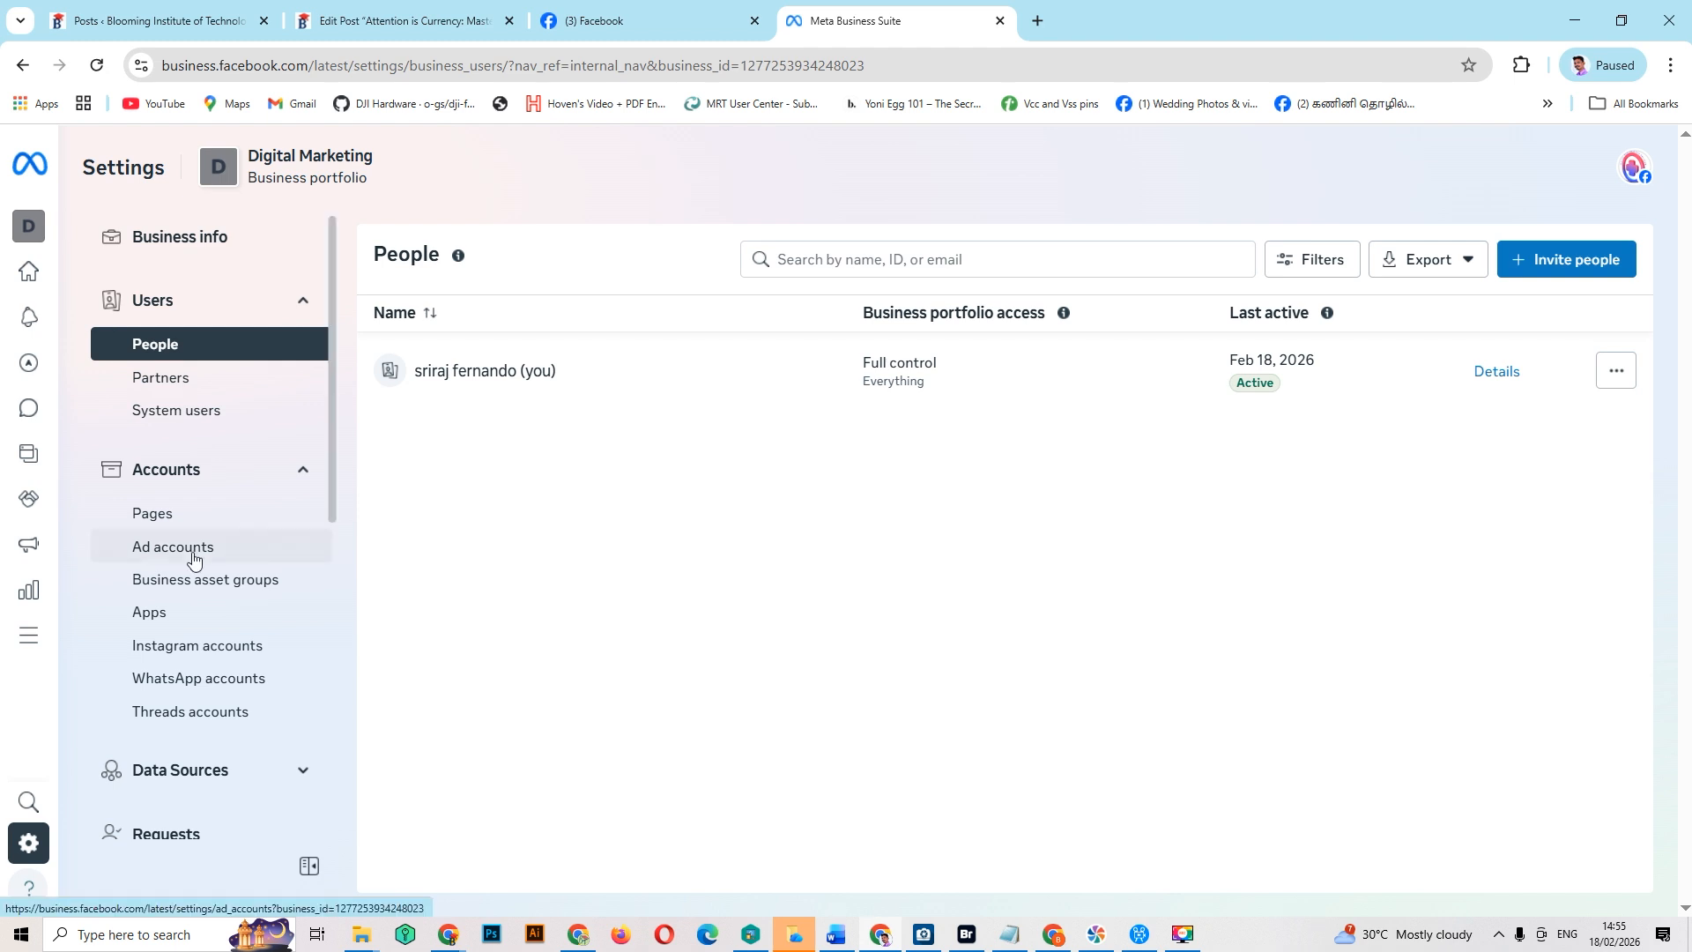
Step: View the ad accounts section of the Digital Marketing portfolio's settings
{"action": "mouse_move", "coordinate": [33, 377]}
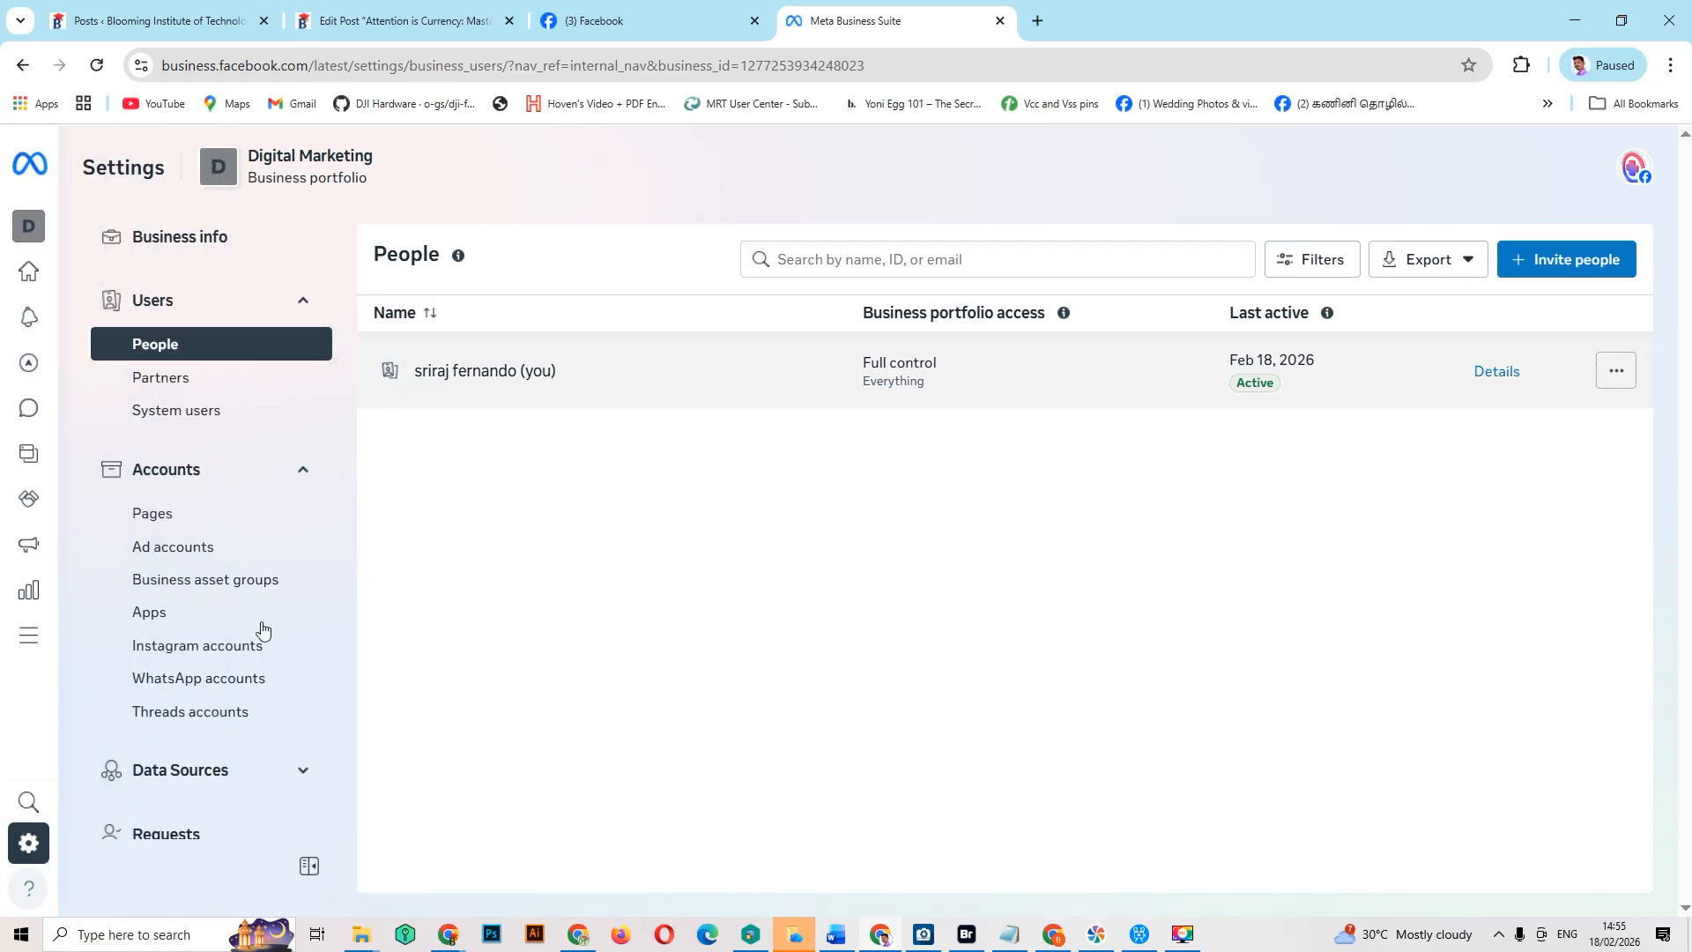
{"action": "left_click", "coordinate": [172, 548]}
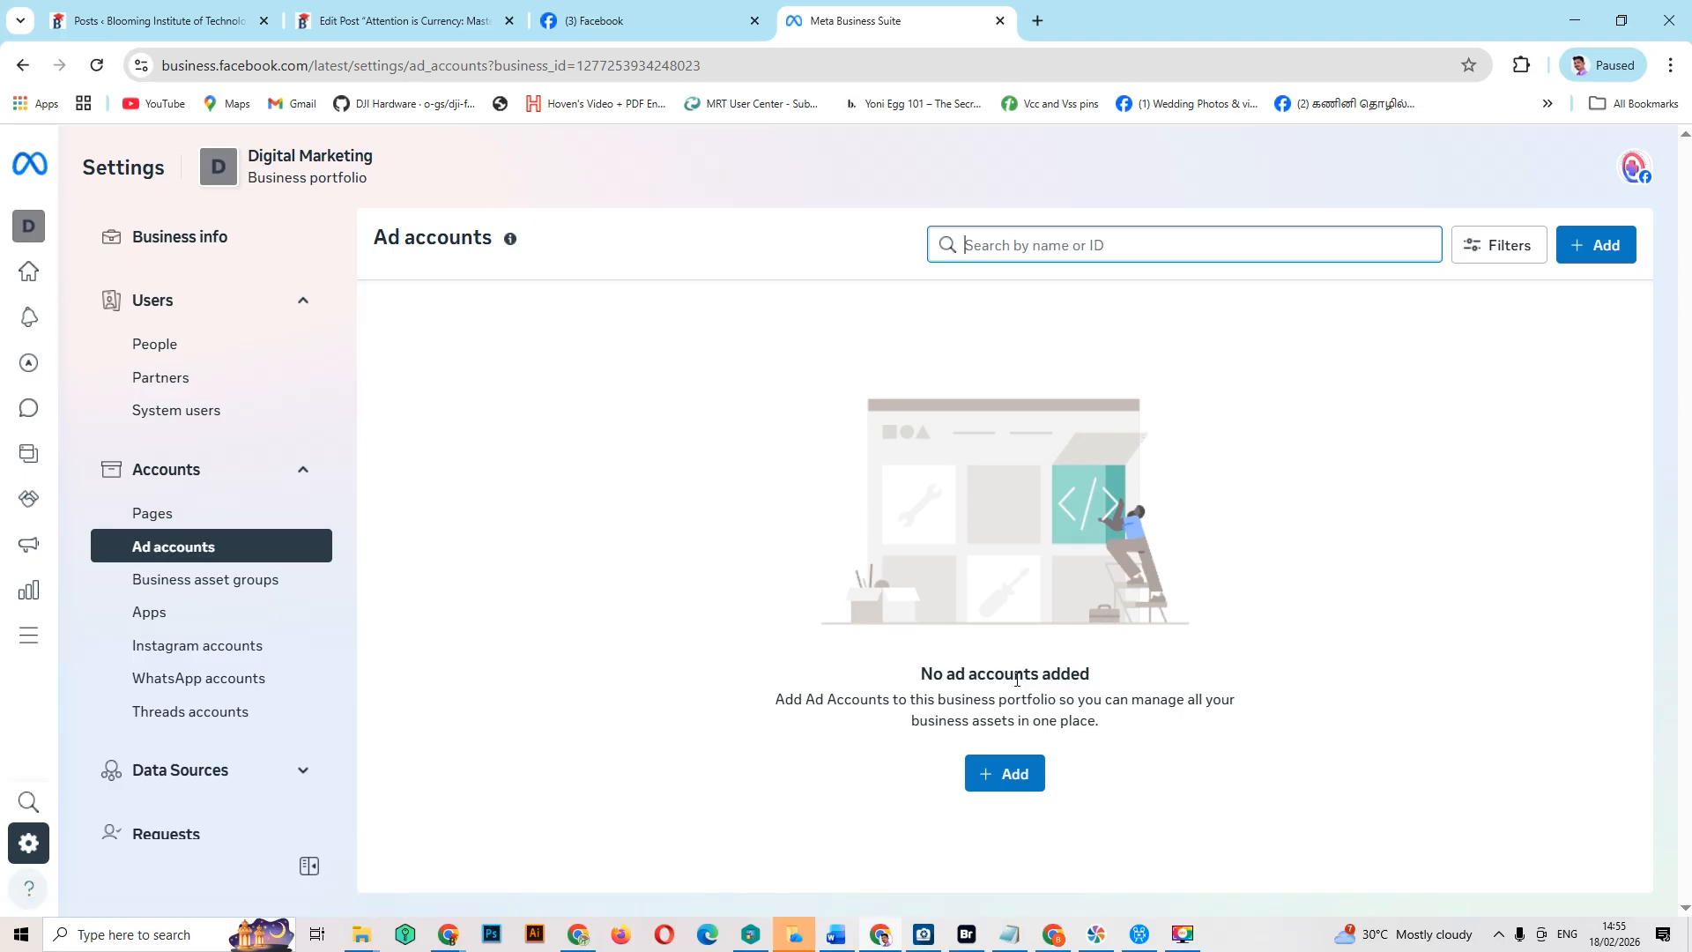
{"action": "left_click_drag", "start_coordinate": [926, 673], "coordinate": [1105, 700]}
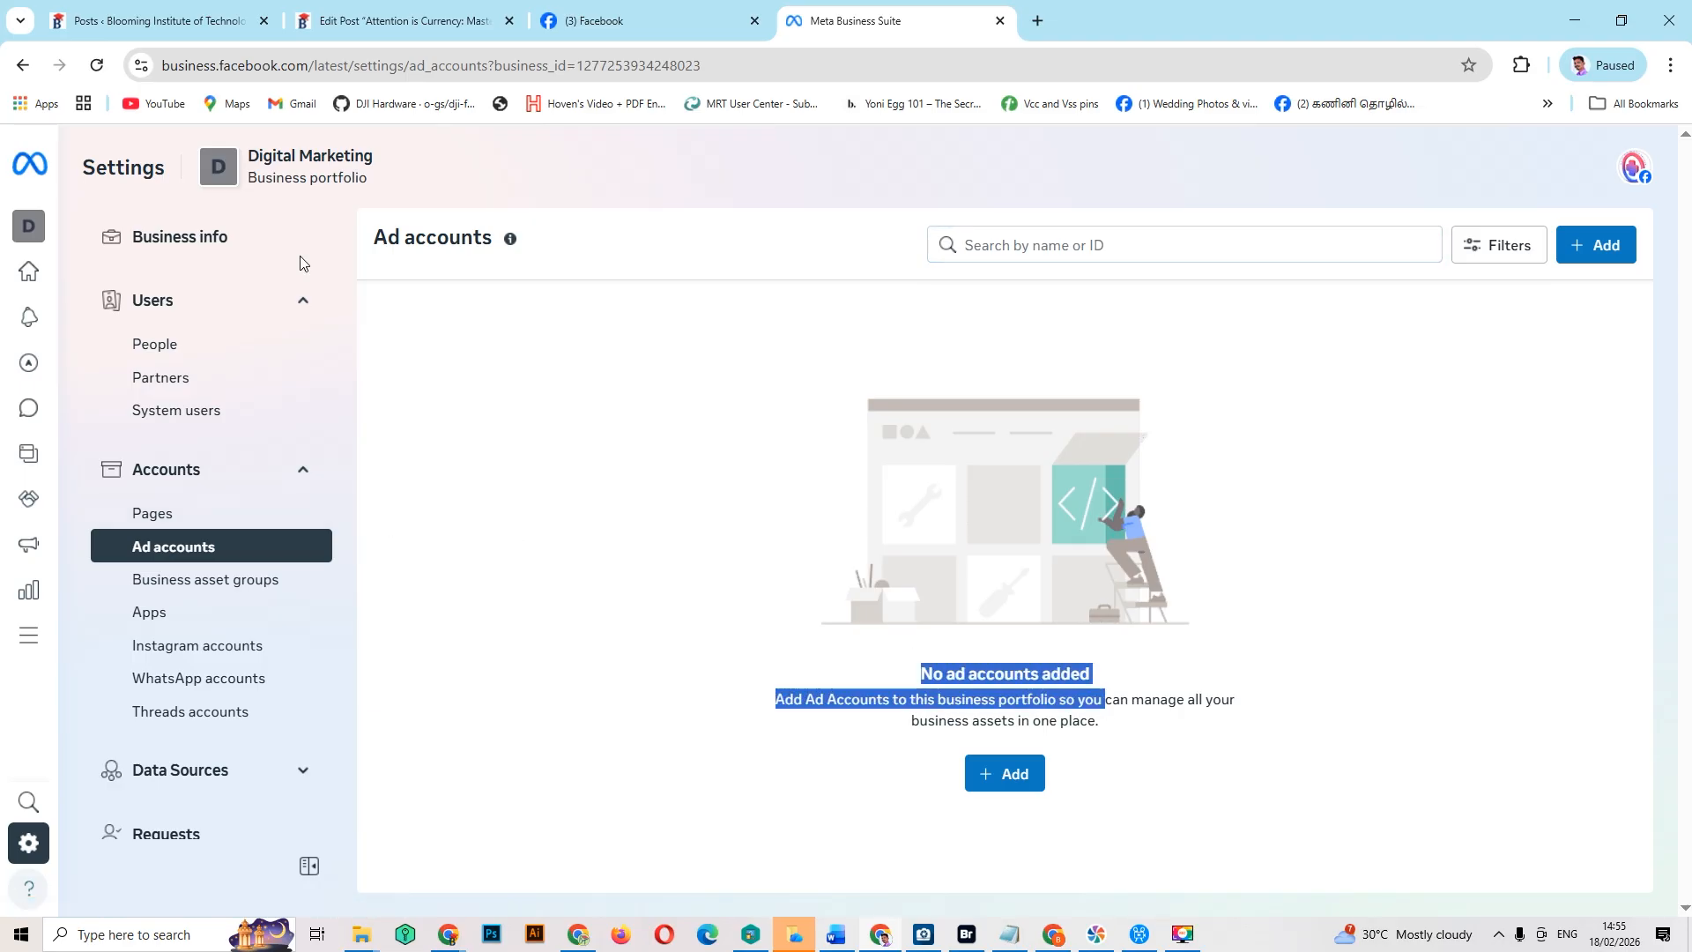
Step: Switch to the OPLUS Data Recovery portfolio and examine the details of its ad account
{"action": "left_click", "coordinate": [33, 231]}
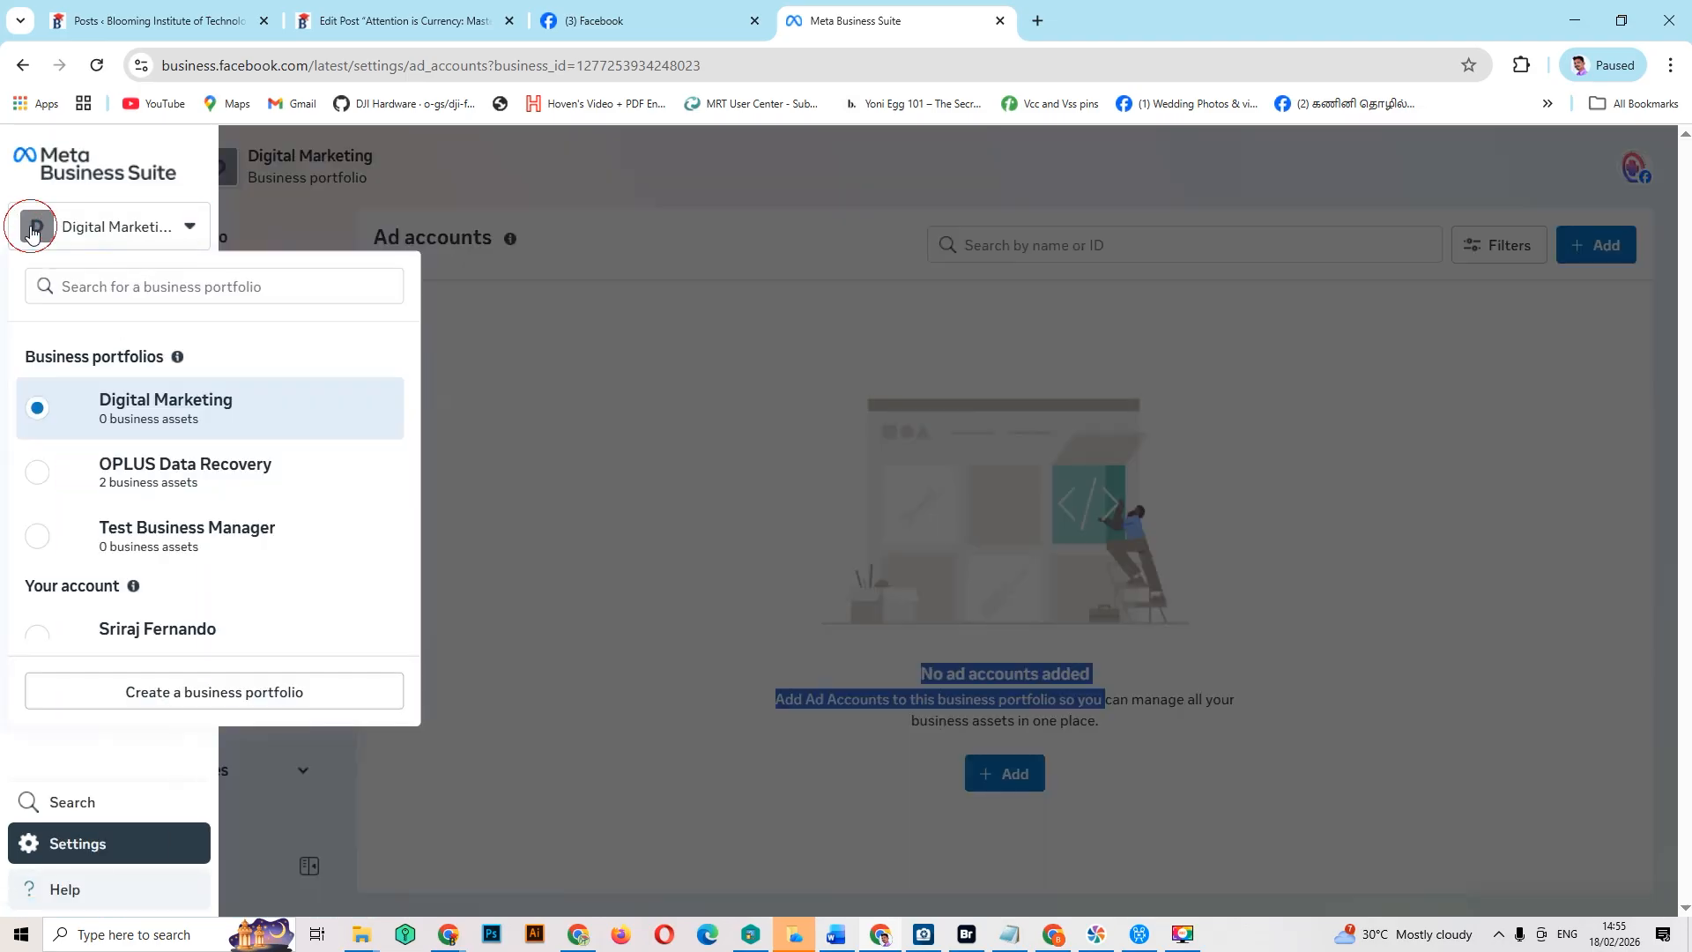
{"action": "left_click", "coordinate": [181, 478]}
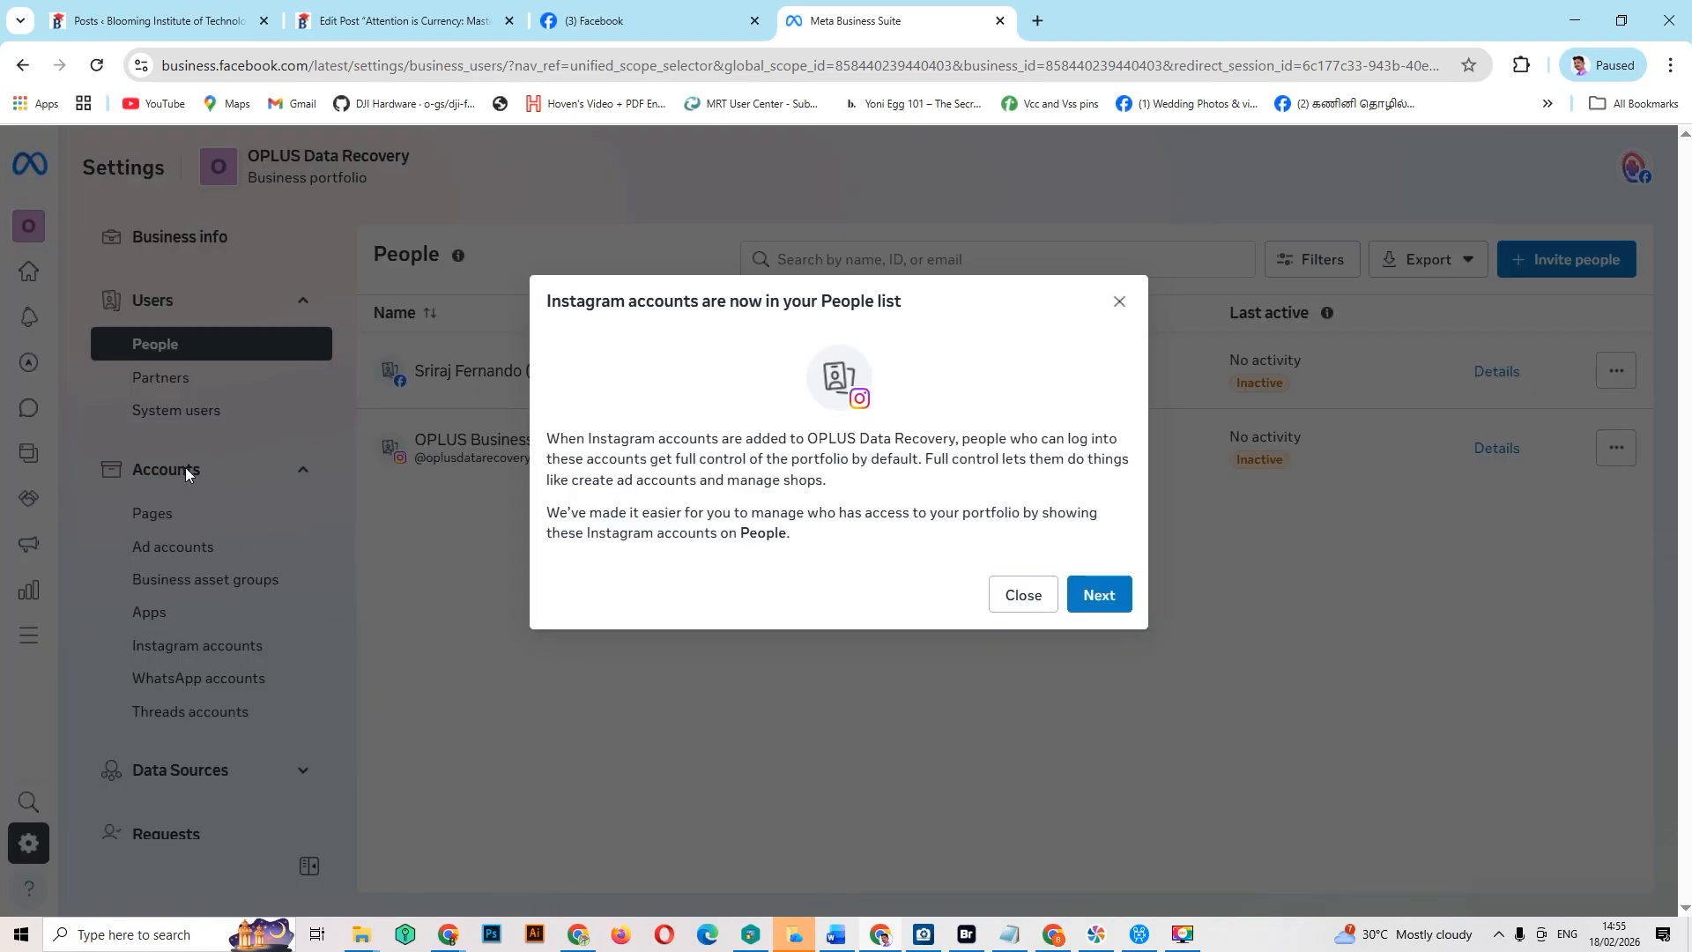
{"action": "left_click", "coordinate": [450, 475]}
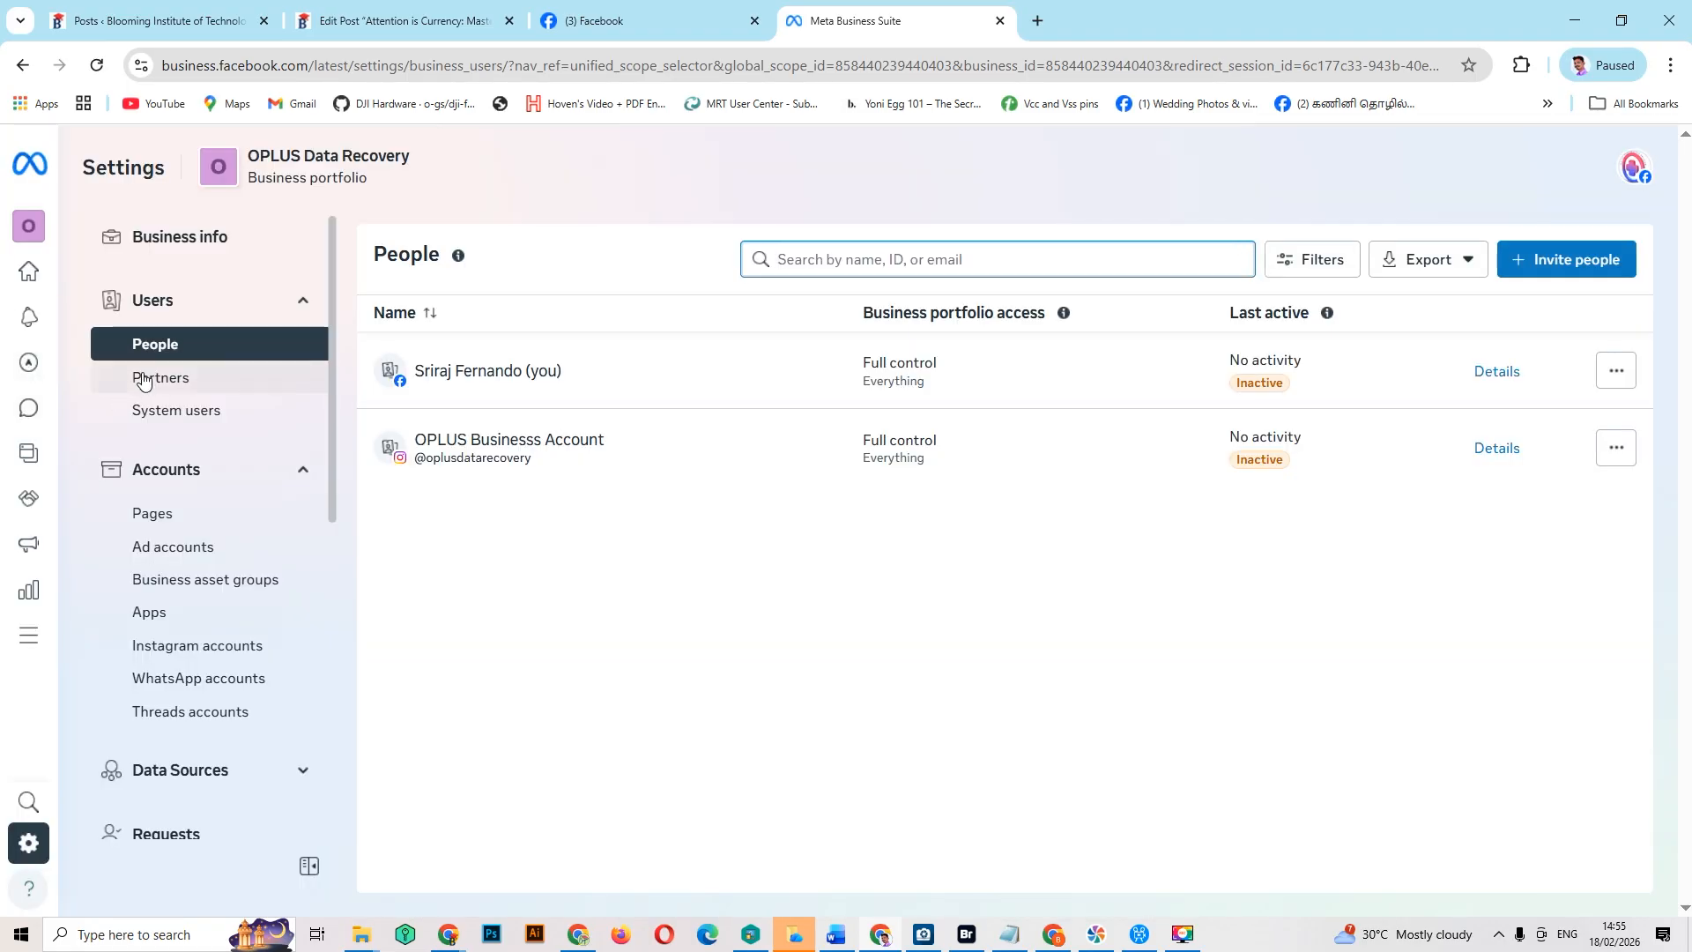
{"action": "left_click", "coordinate": [196, 548]}
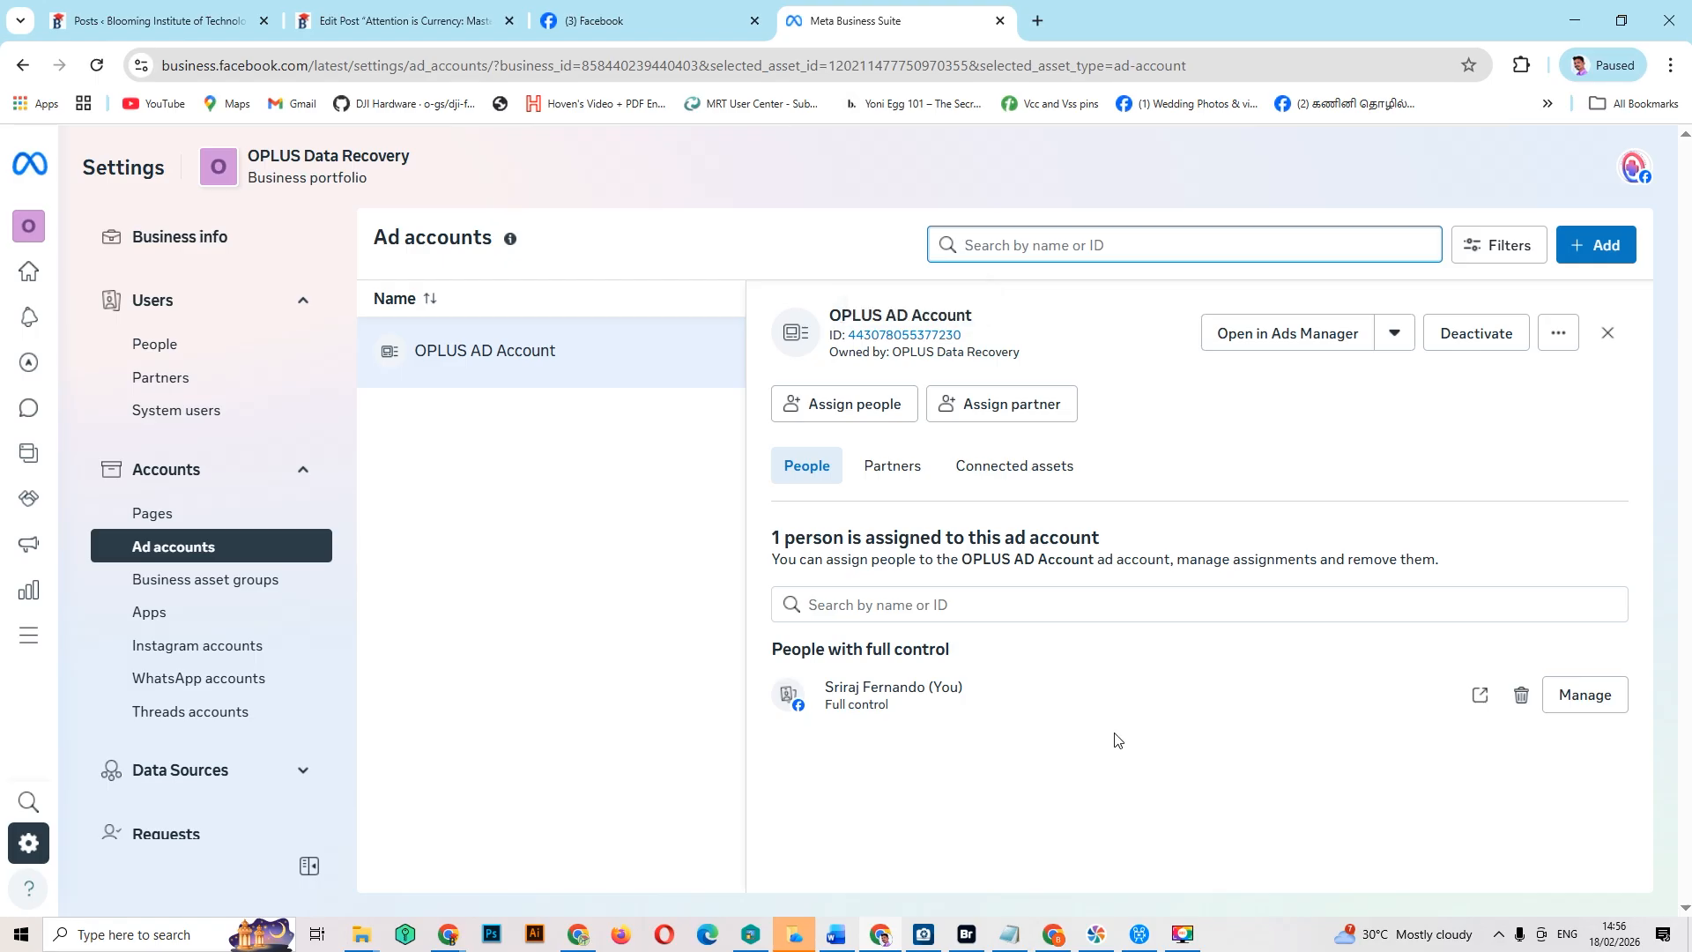
{"action": "left_click_drag", "start_coordinate": [981, 706], "coordinate": [818, 331]}
{"action": "left_click", "coordinate": [964, 785]}
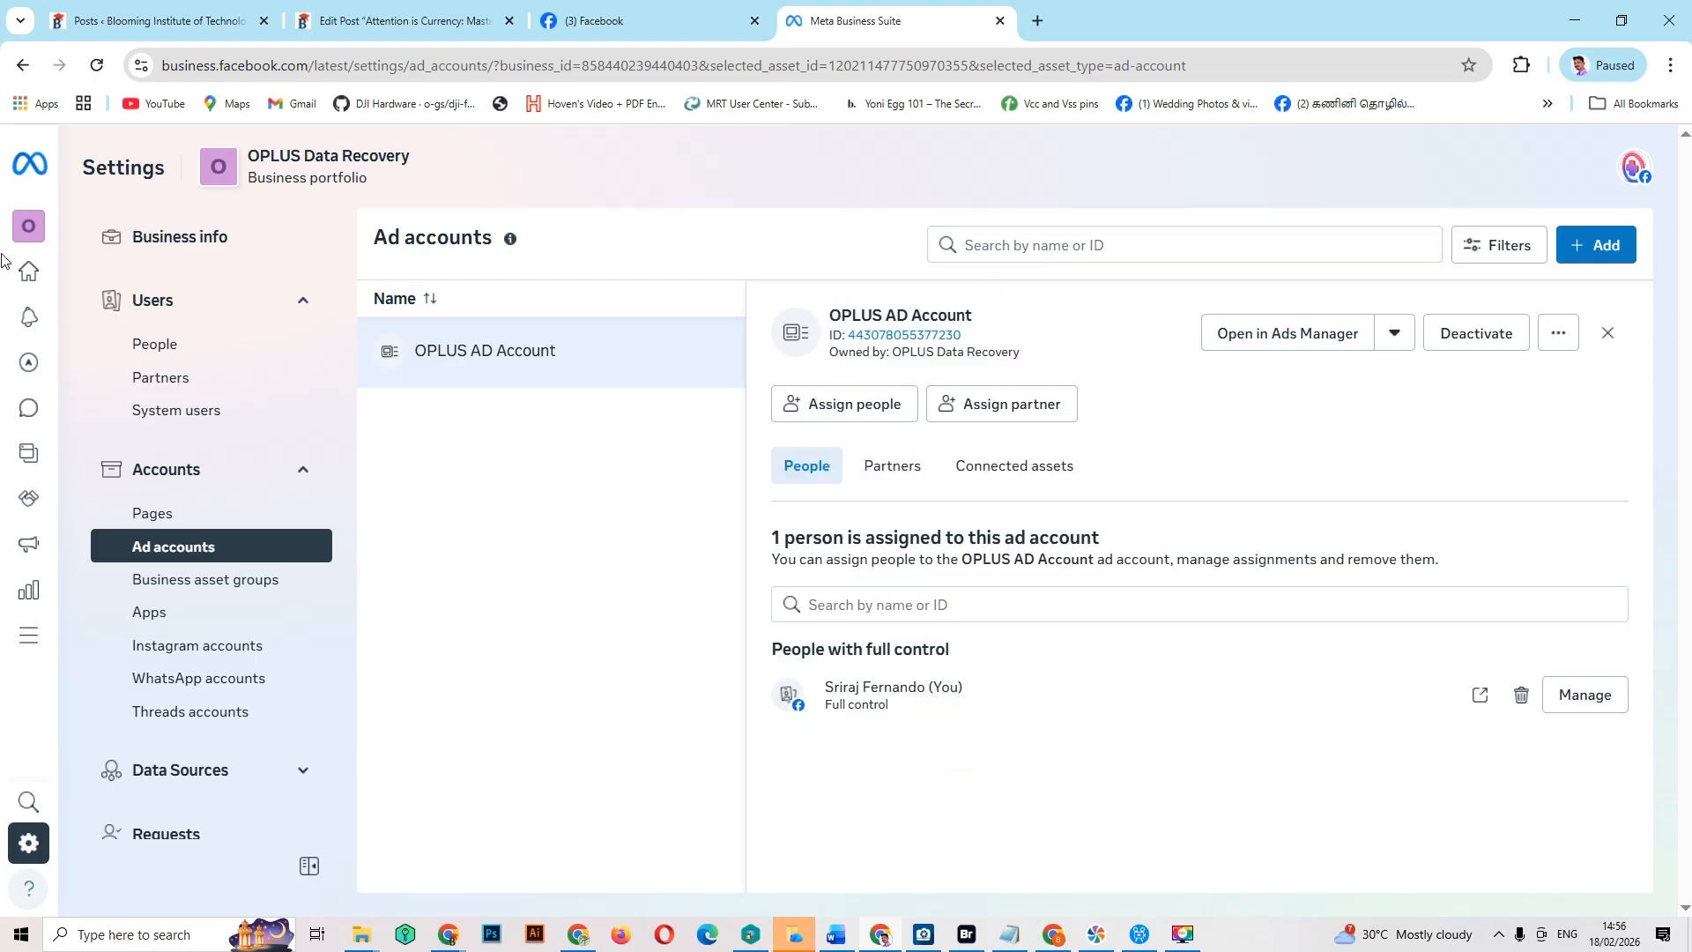
Step: Switch back to the Digital Marketing portfolio and open its ad accounts settings
{"action": "left_click", "coordinate": [24, 231]}
{"action": "left_click", "coordinate": [172, 481]}
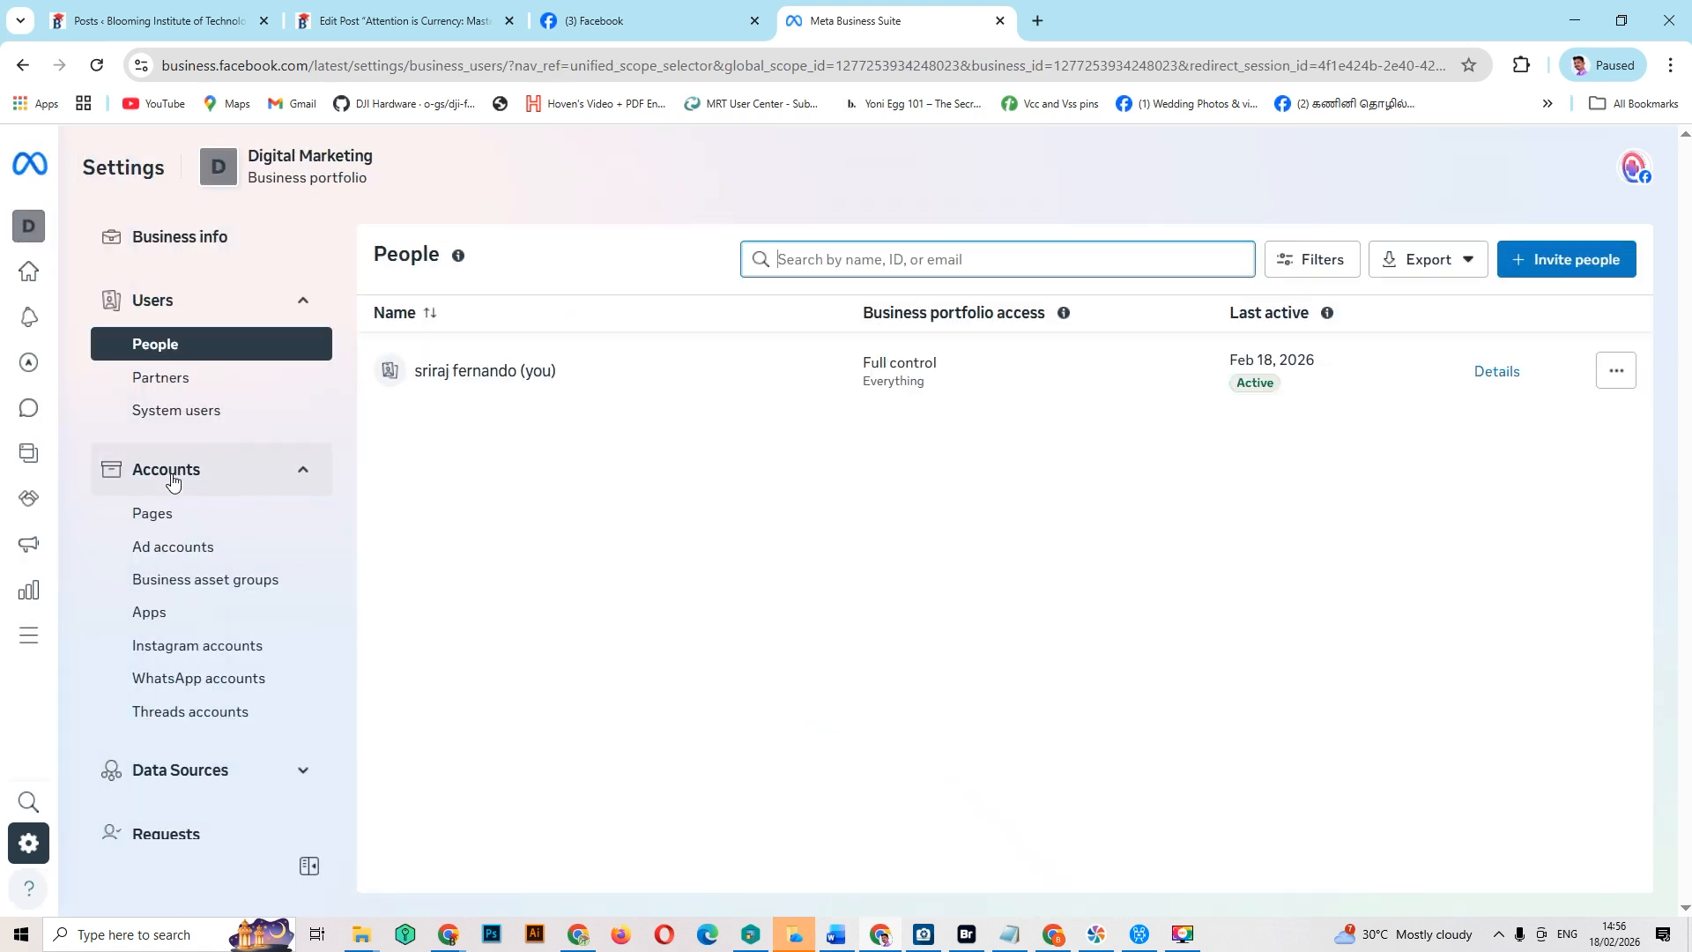
{"action": "left_click", "coordinate": [194, 557]}
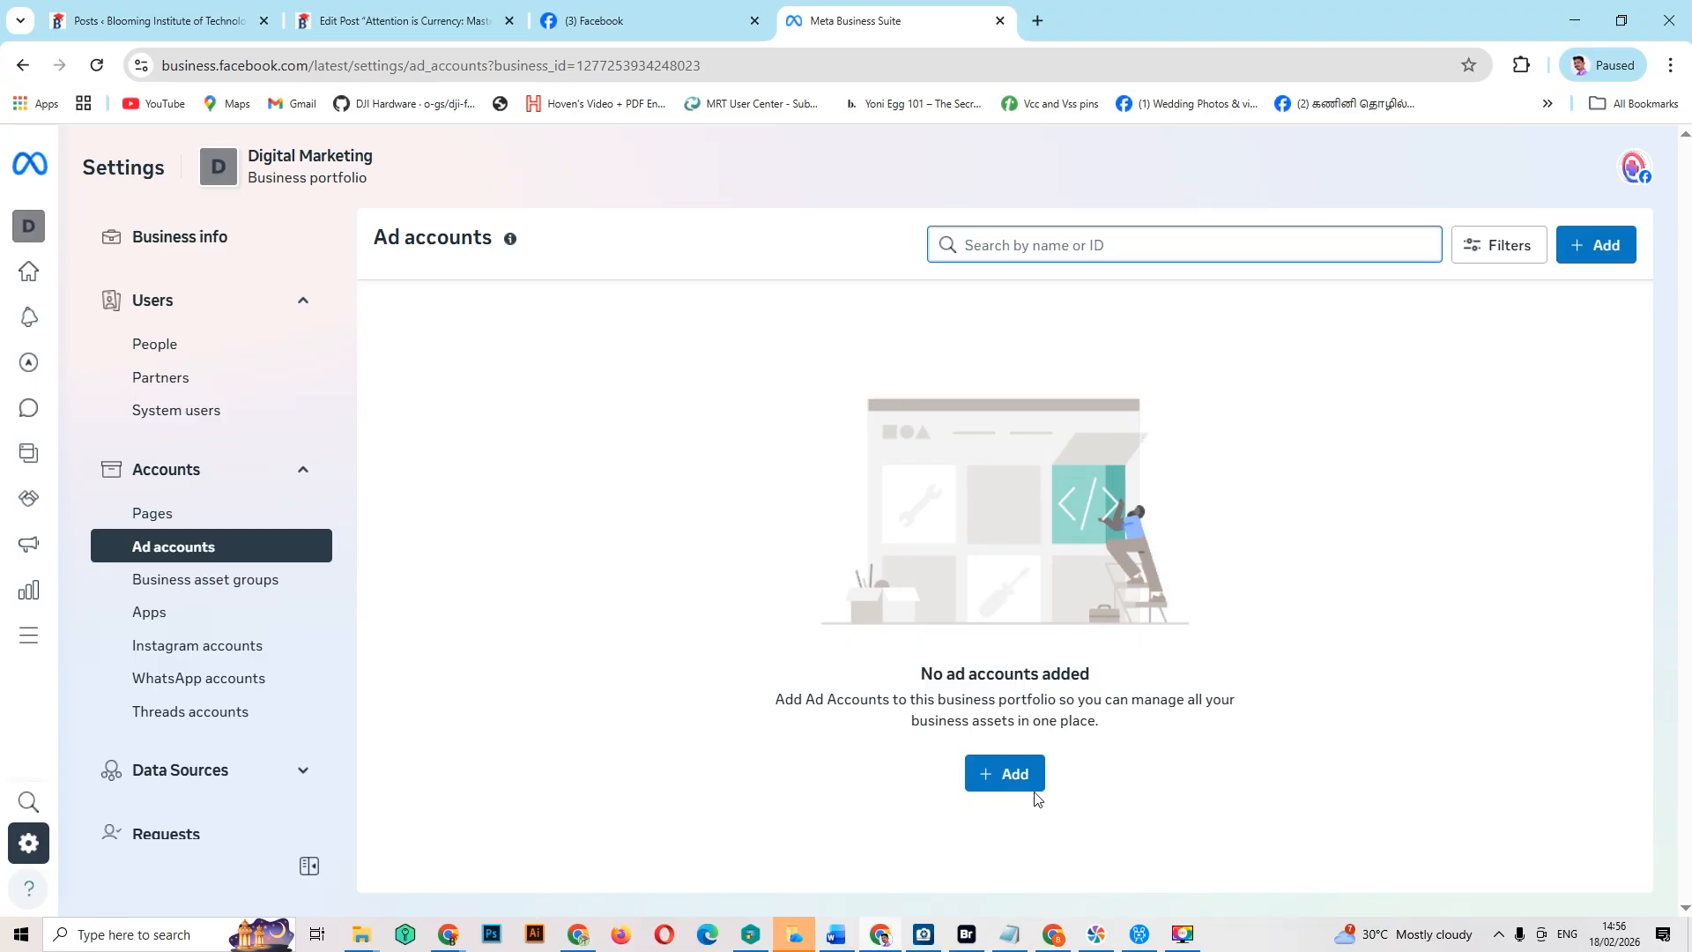
Step: View the form for requesting access to an ad account in another business portfolio, and leave it without submitting
{"action": "left_click", "coordinate": [1031, 785]}
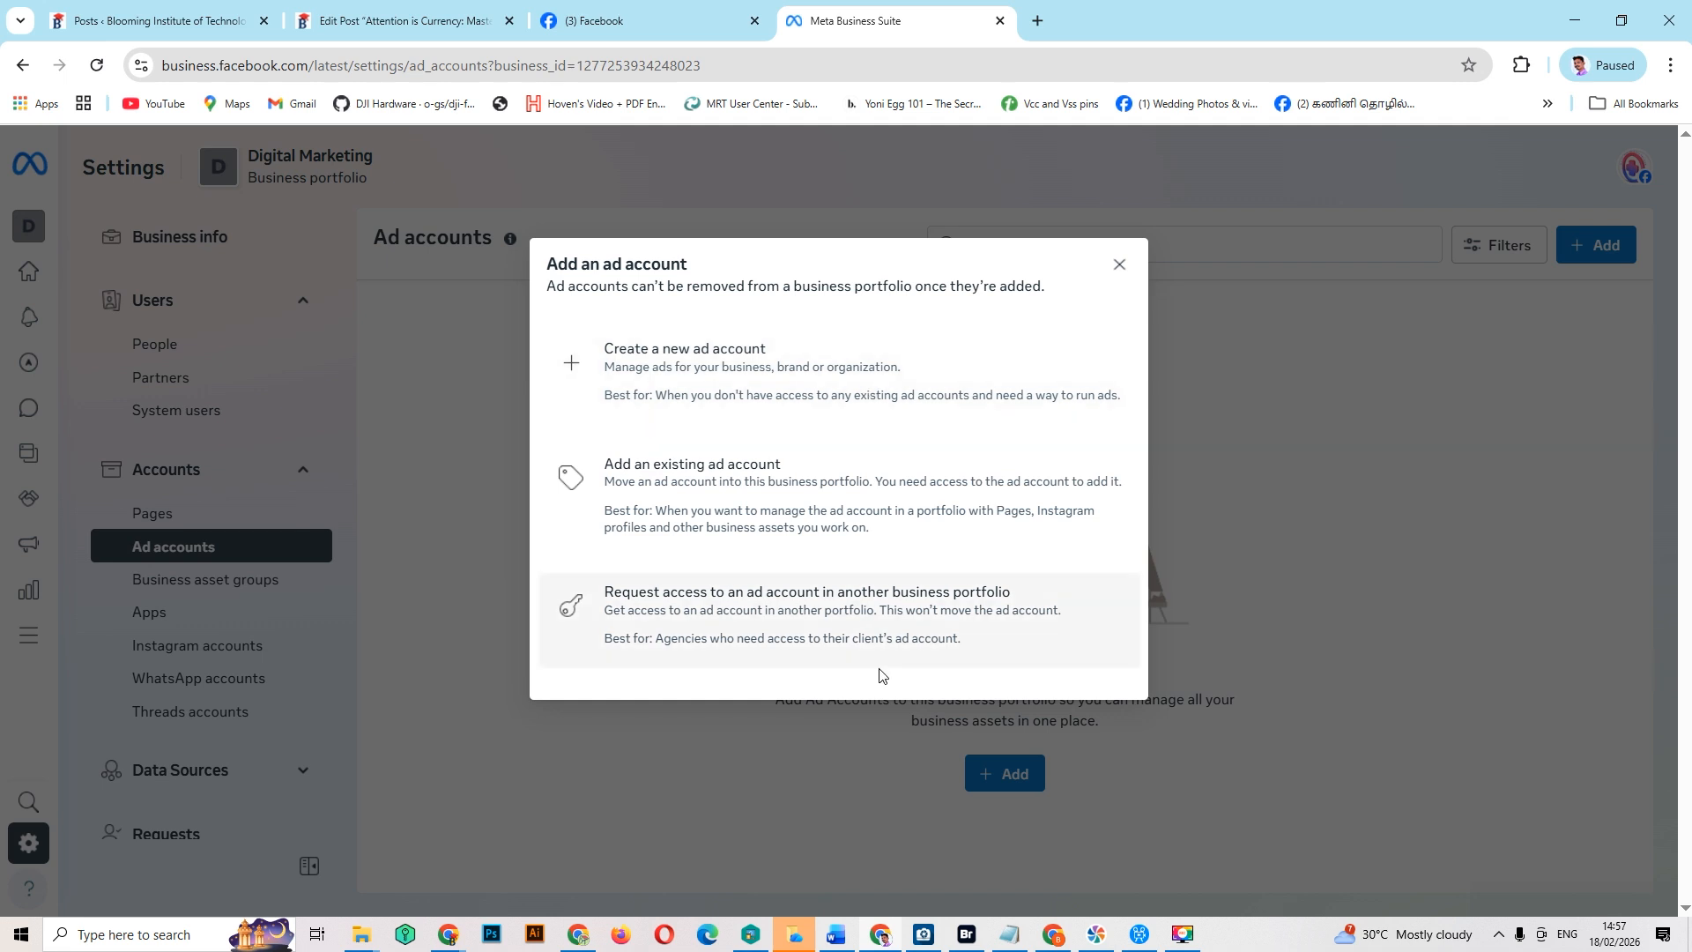
{"action": "left_click", "coordinate": [787, 634]}
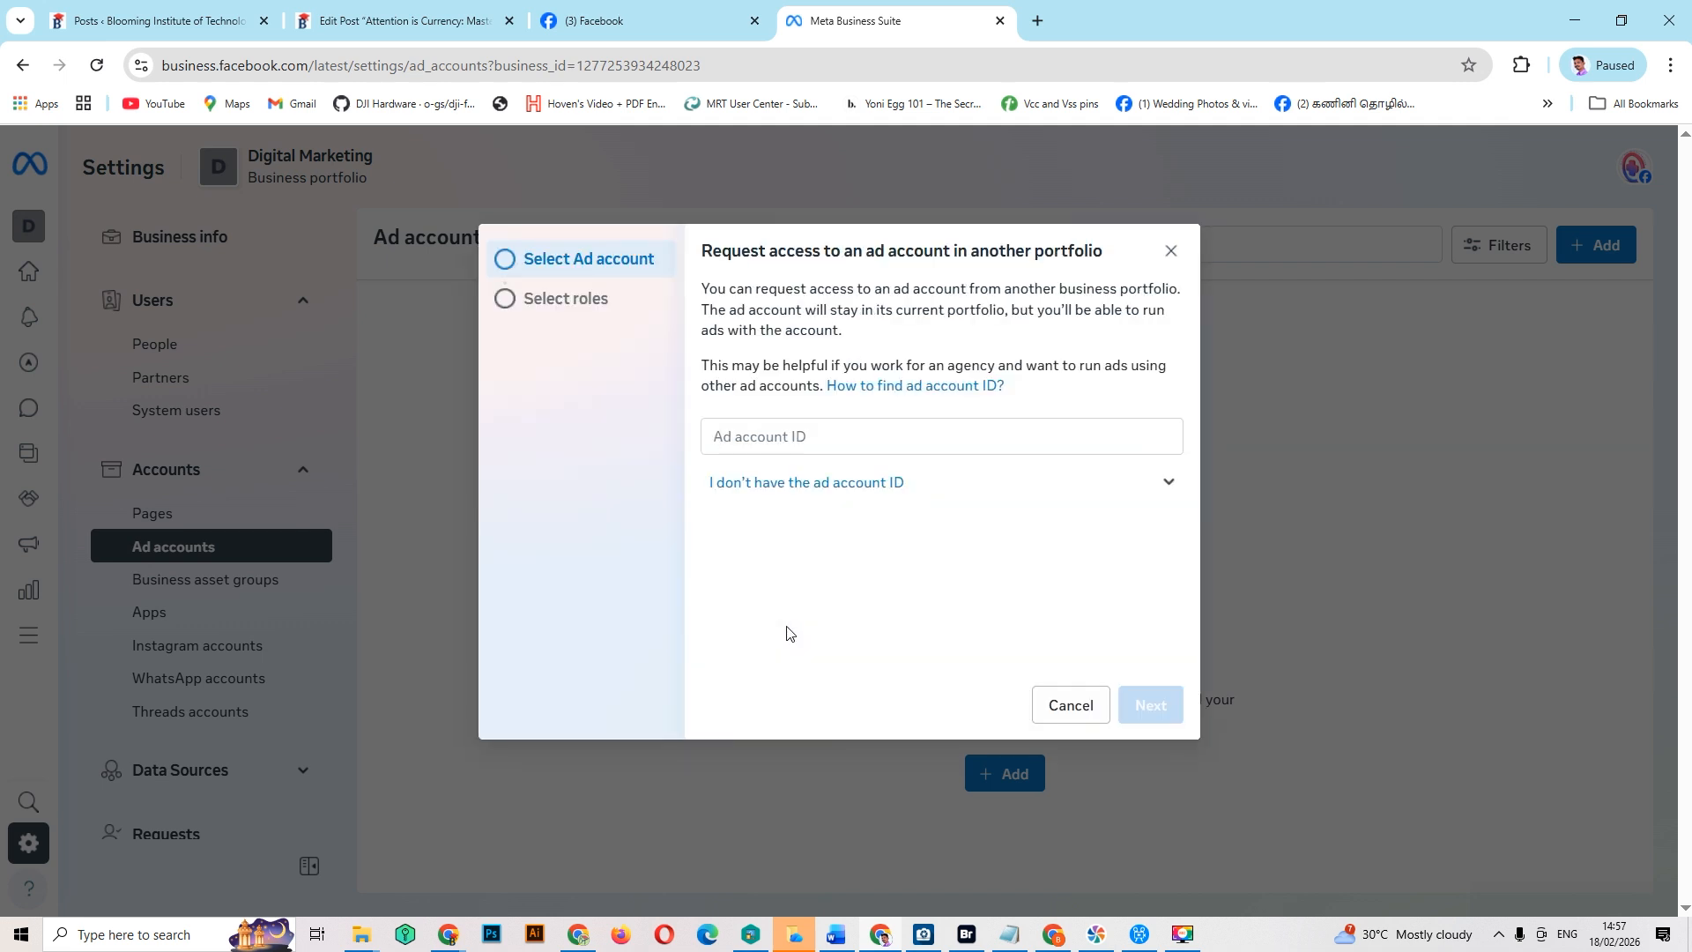
{"action": "left_click", "coordinate": [815, 447]}
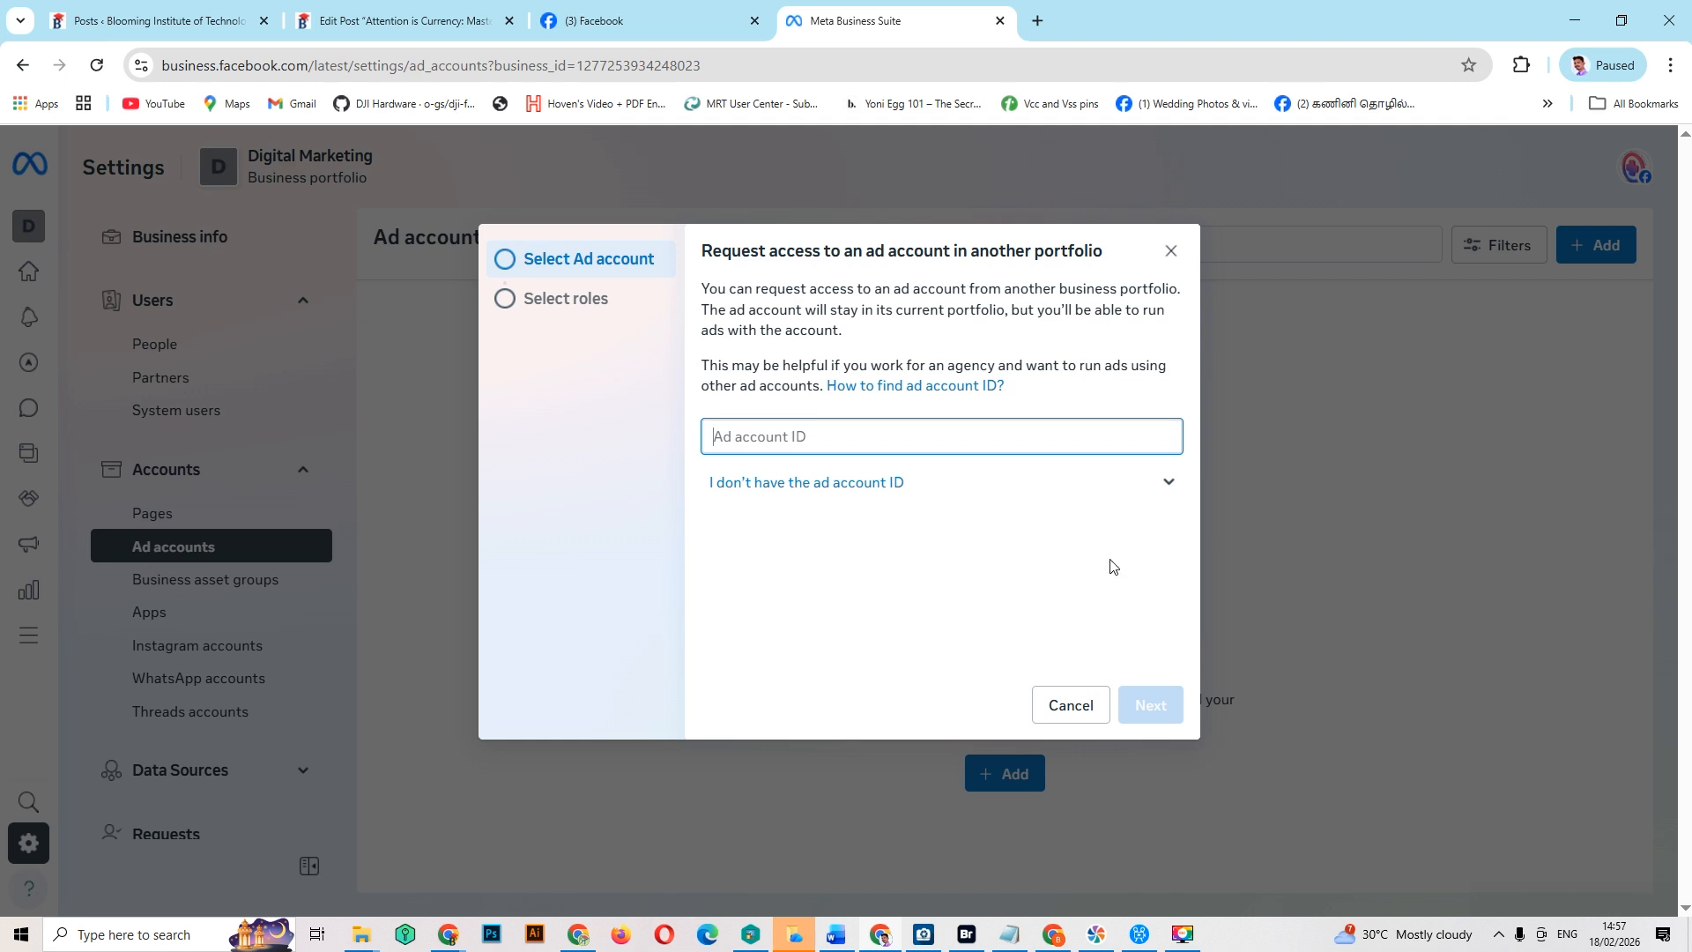
{"action": "left_click", "coordinate": [1064, 706]}
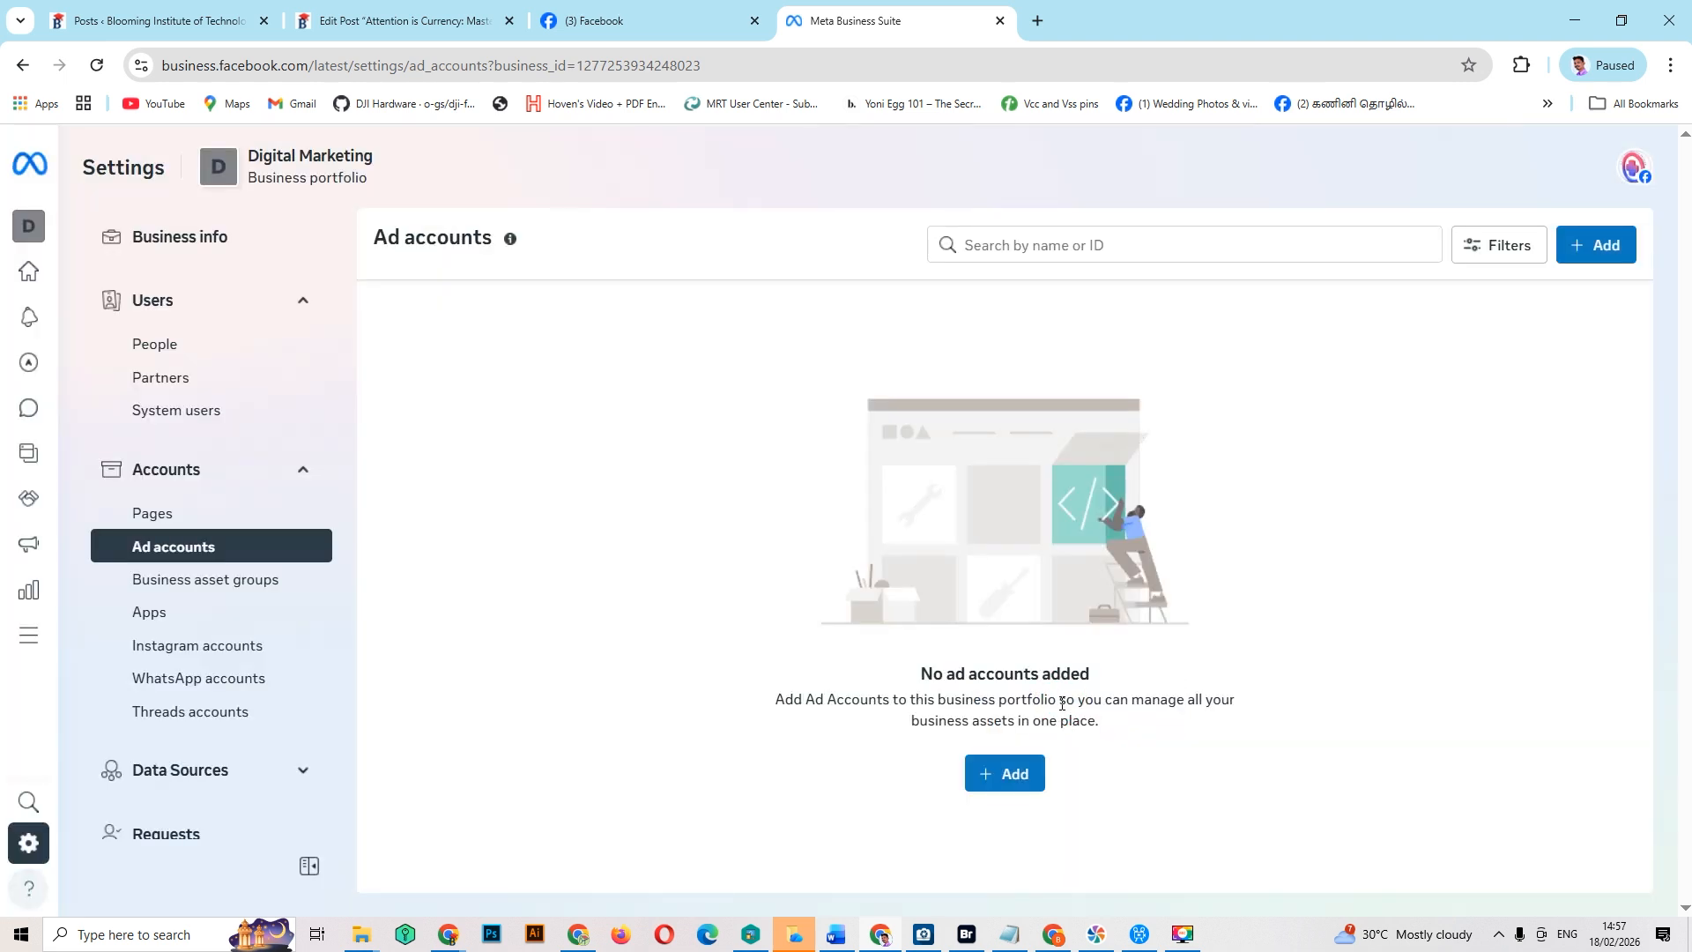
Step: Start a new ad account for the Digital Marketing portfolio and name it "digital marketing ad account"
{"action": "left_click", "coordinate": [1002, 774]}
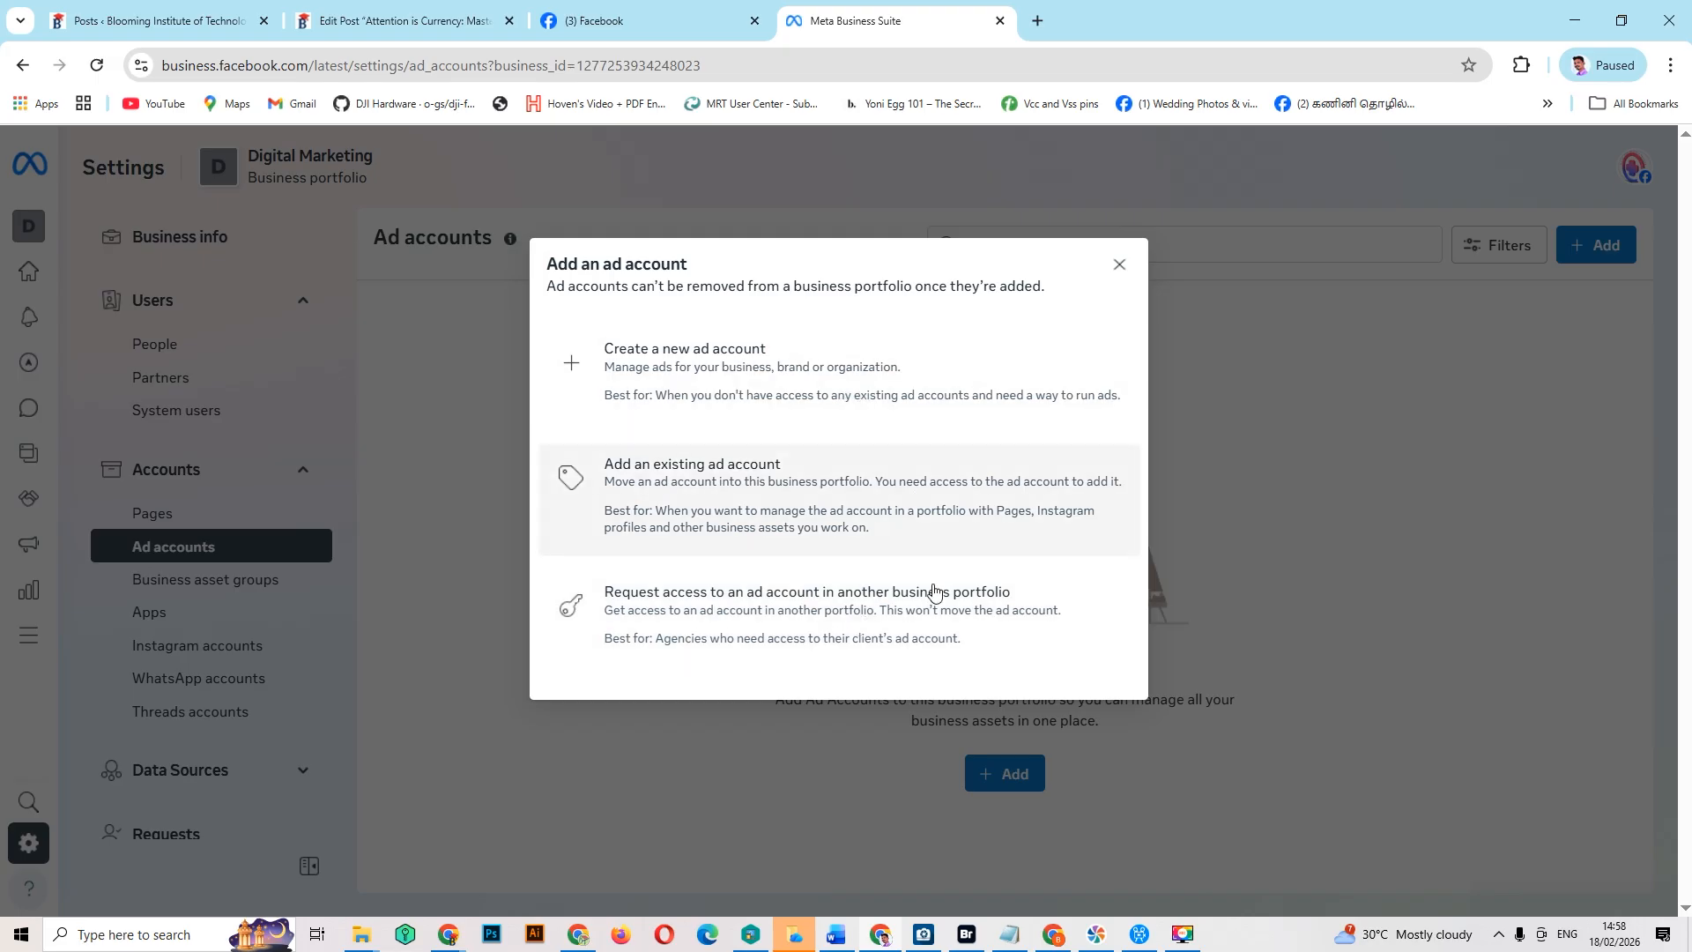
{"action": "left_click", "coordinate": [893, 380]}
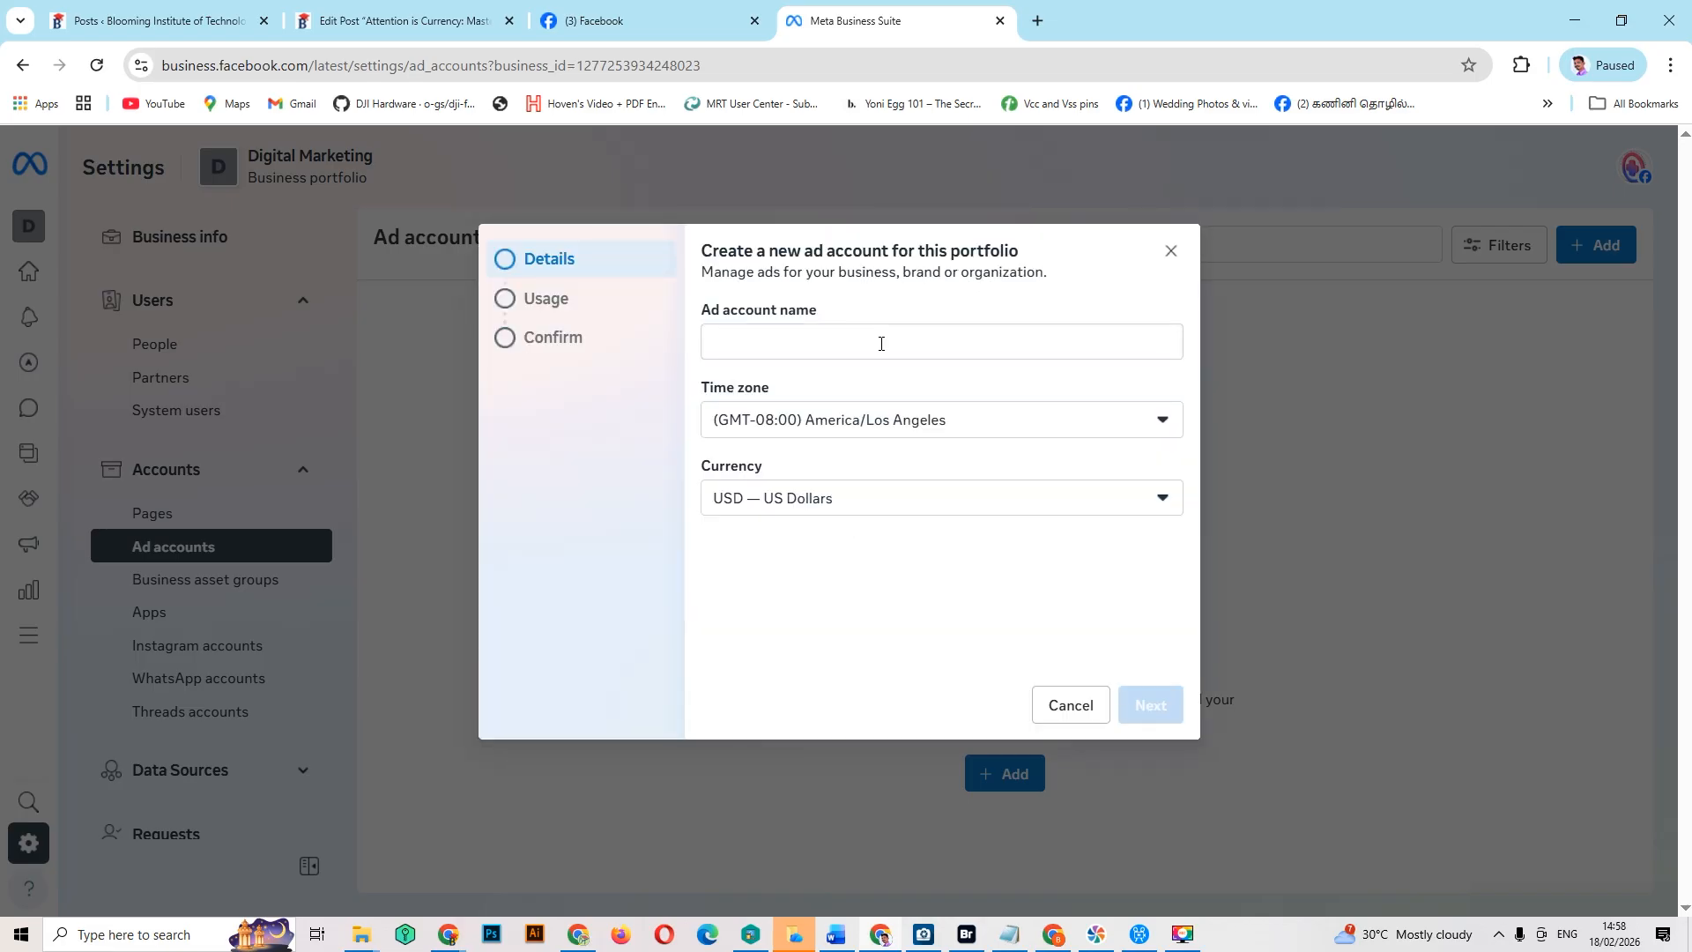
{"action": "left_click", "coordinate": [881, 344]}
{"action": "type", "text": "digit"}
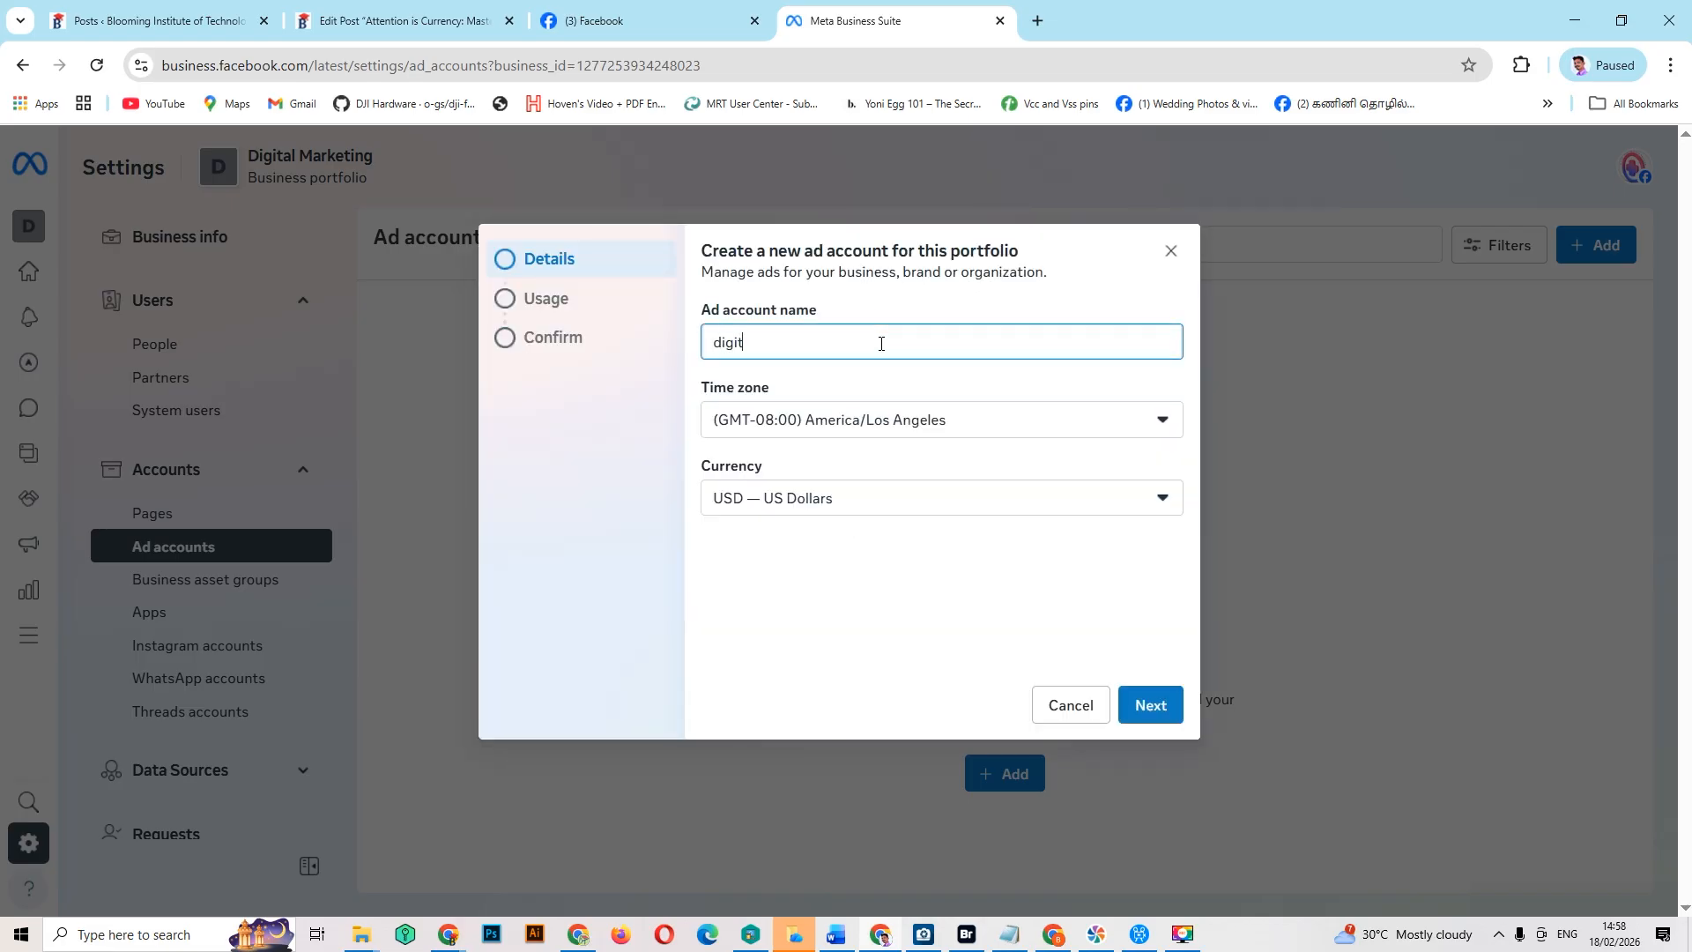
{"action": "type", "text": "al marketing ad account"}
{"action": "key", "text": "BackSpace"}
{"action": "key", "text": "BackSpace"}
{"action": "key", "text": "BackSpace"}
{"action": "key", "text": "BackSpace"}
{"action": "type", "text": "ount"}
Step: Set the new ad account's time zone to (GMT+04:00) Asia/Dubai
{"action": "left_click", "coordinate": [937, 435]}
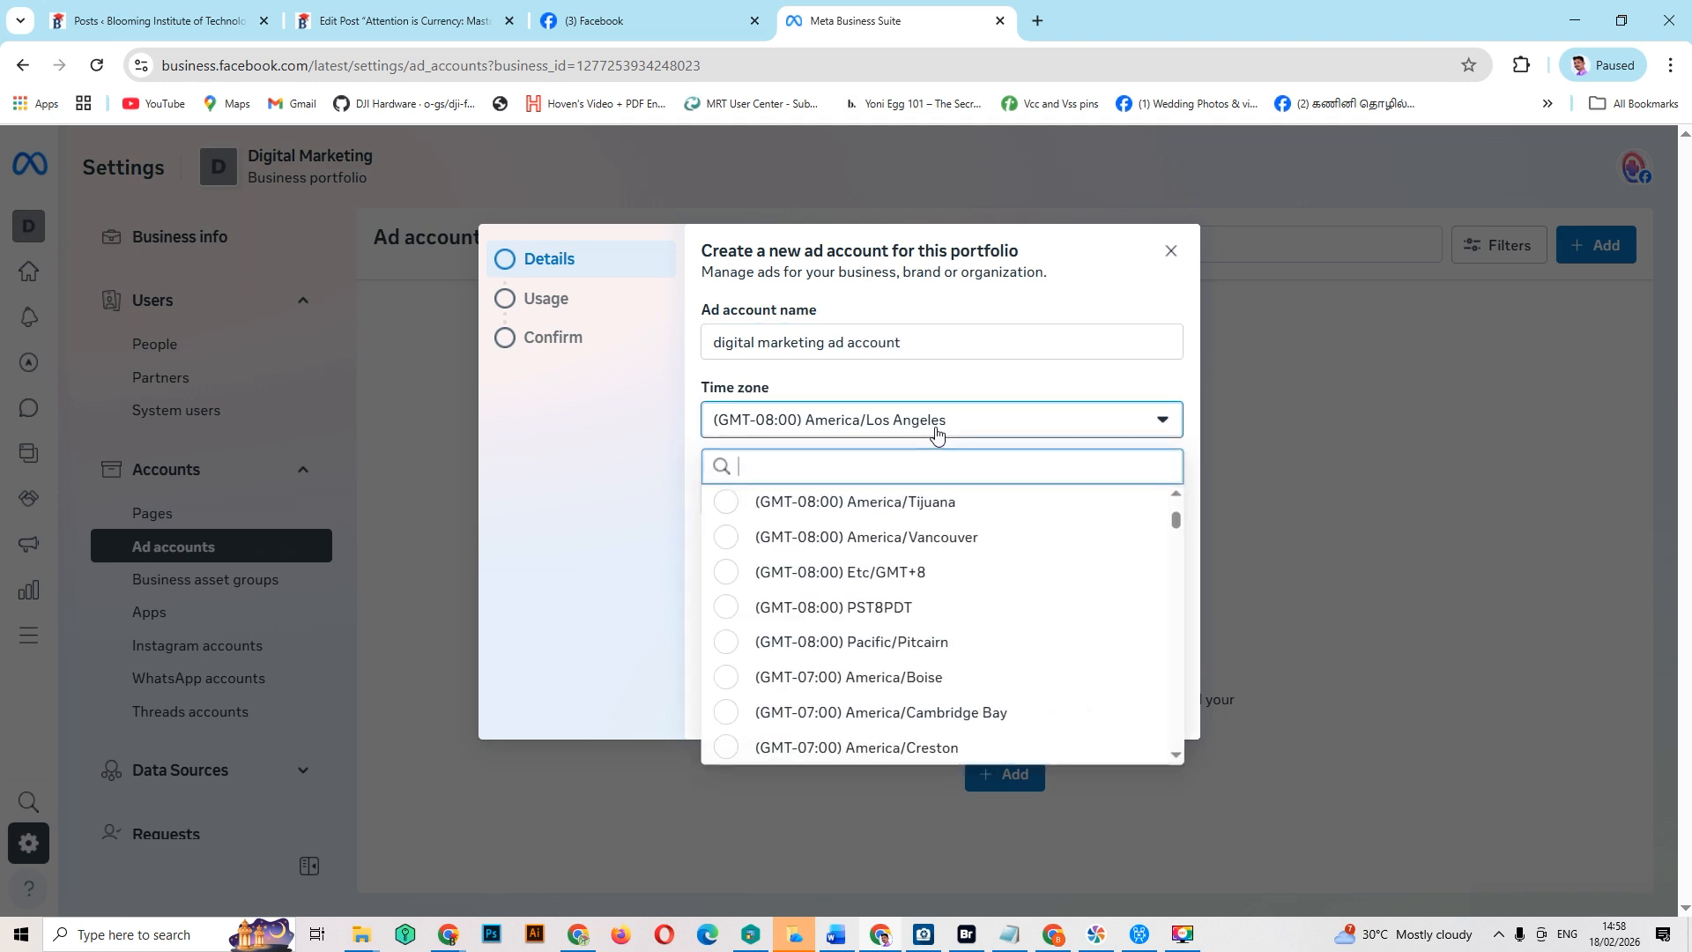
{"action": "type", "text": "asi"}
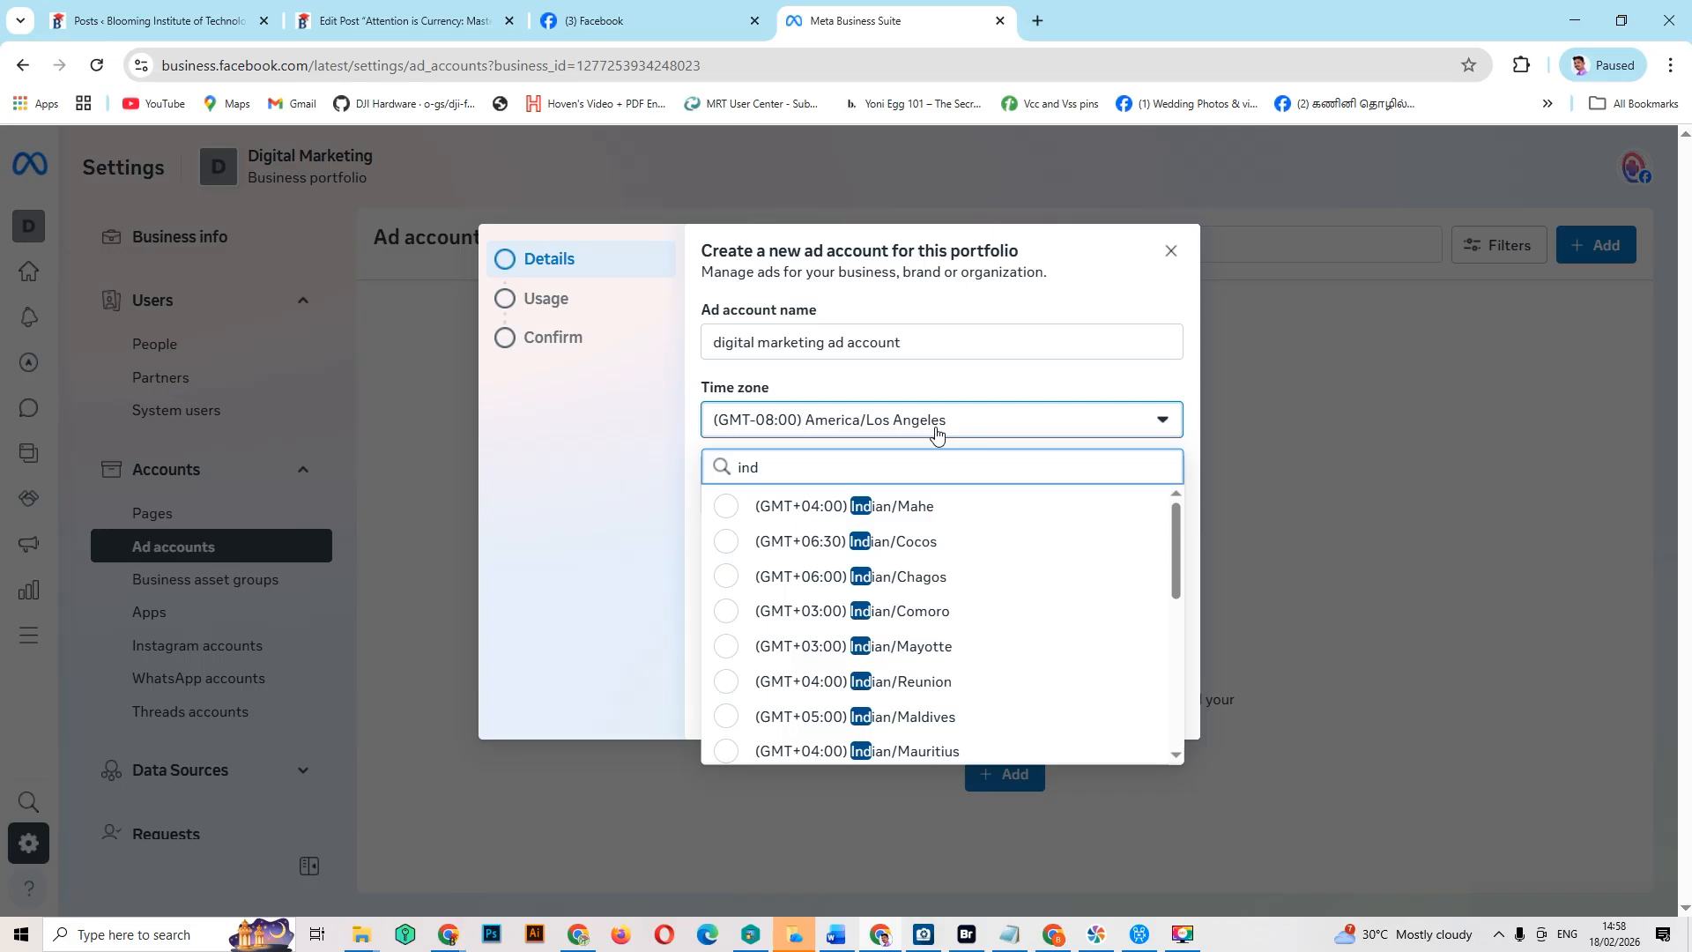
{"action": "scroll", "coordinate": [926, 626], "scroll_direction": "down", "scroll_amount": 3}
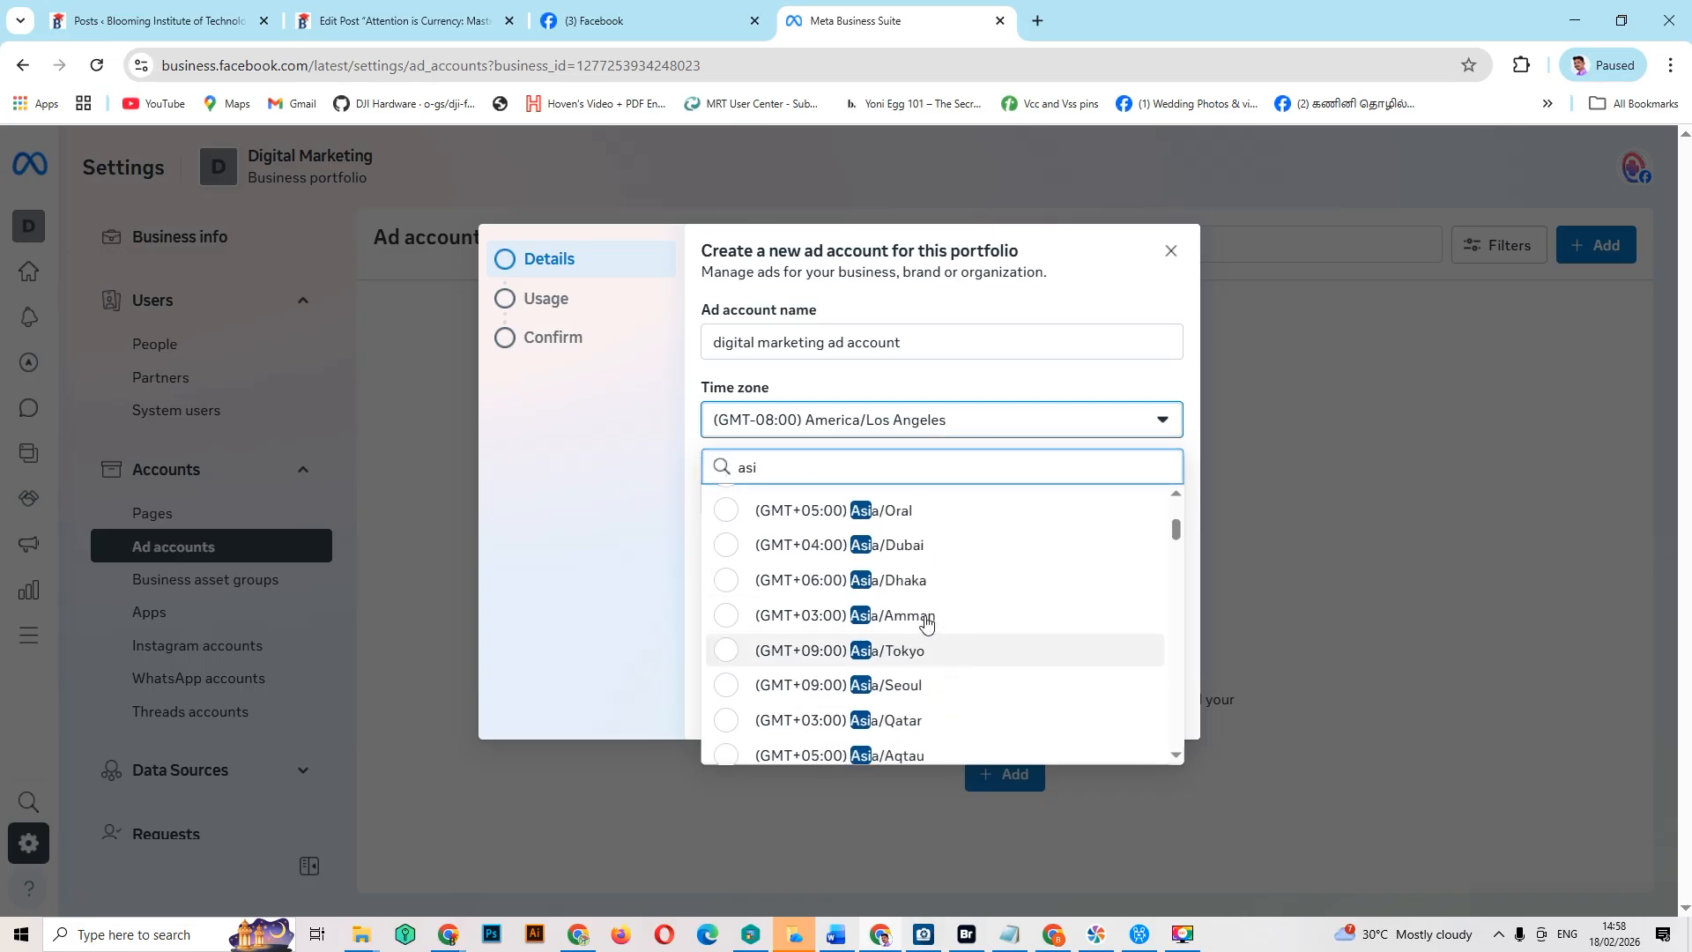
{"action": "left_click", "coordinate": [912, 547]}
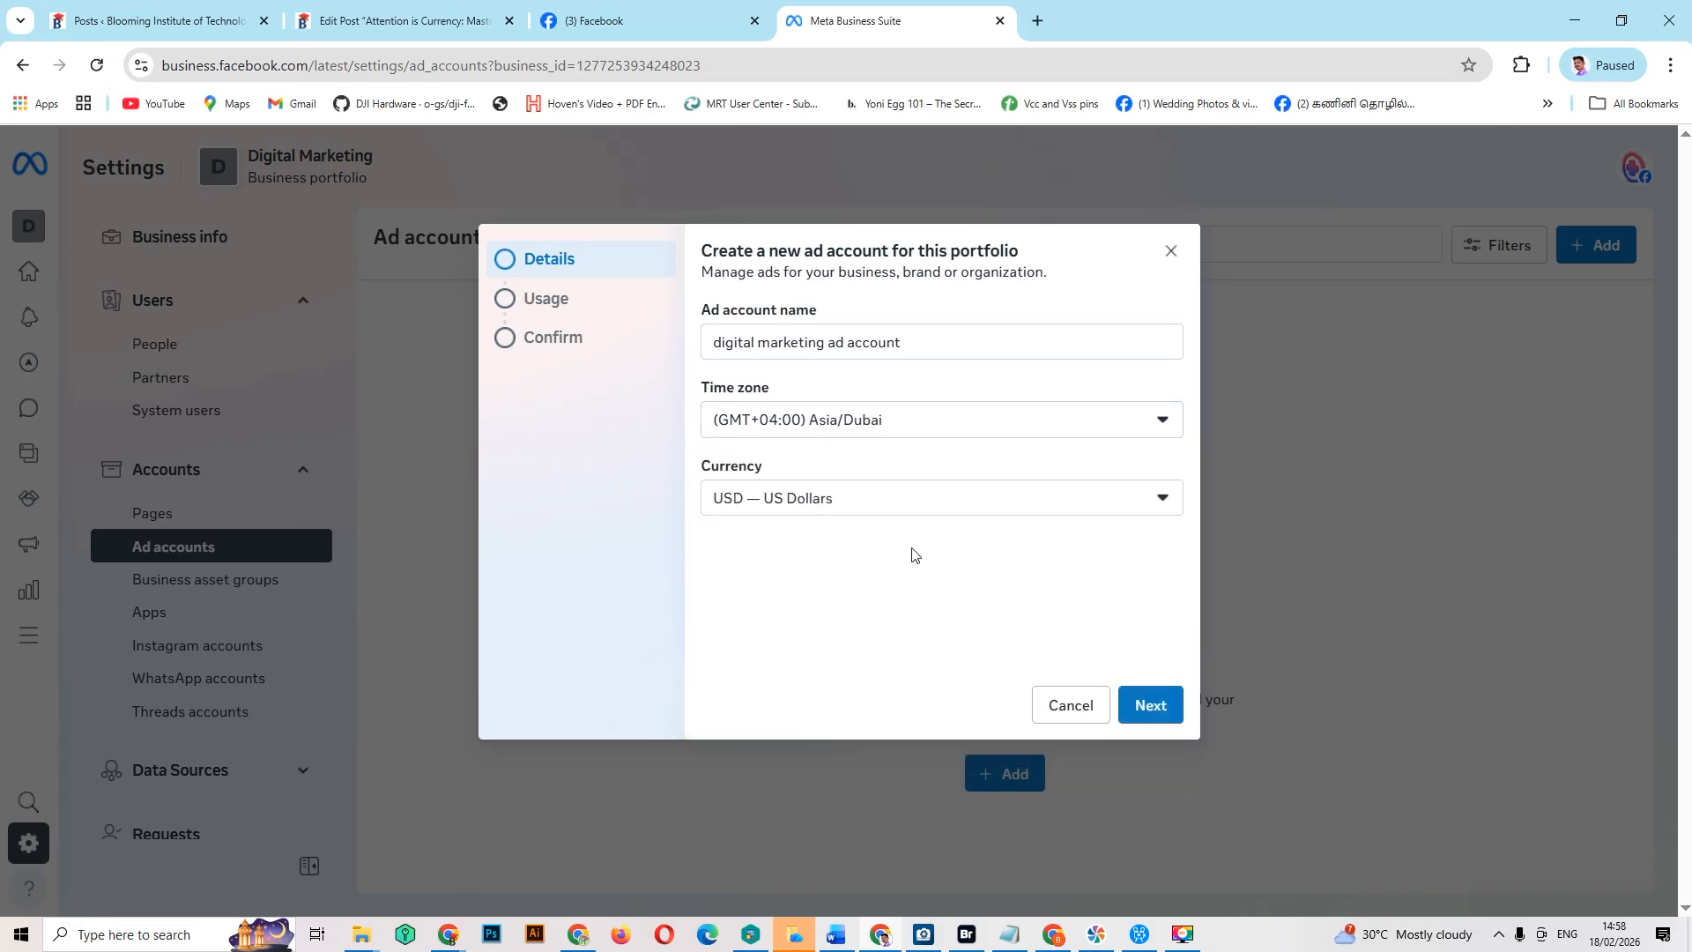
Step: Set the new ad account's currency to INR — Indian Rupee and continue to the usage settings
{"action": "left_click", "coordinate": [948, 507]}
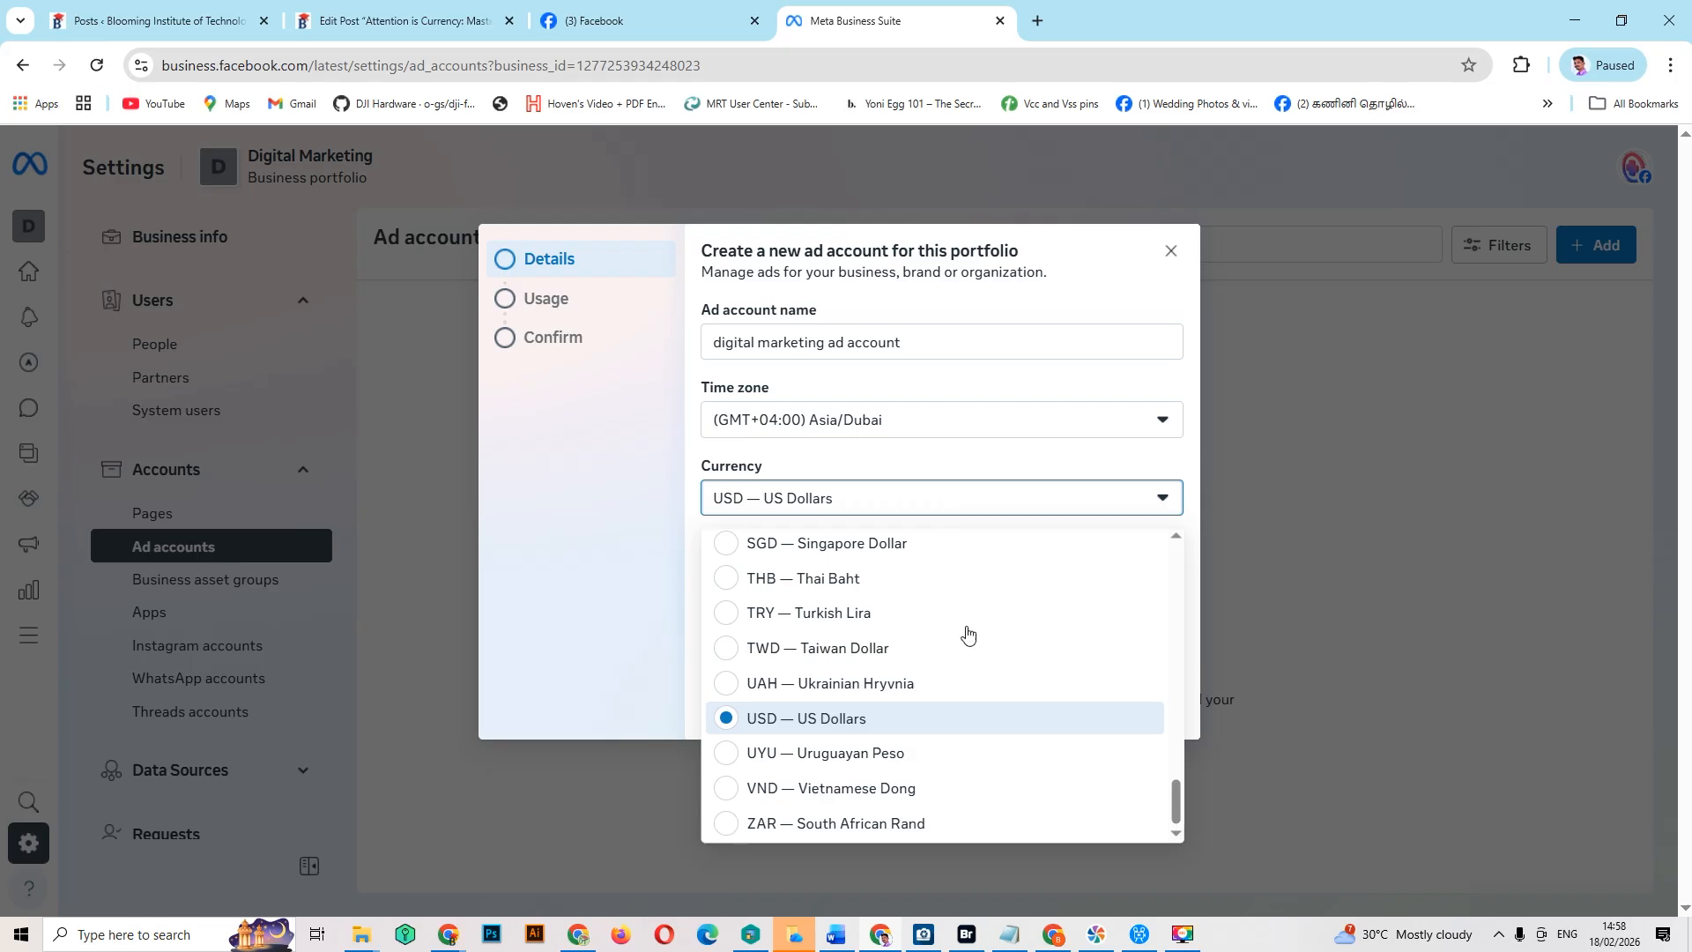
{"action": "scroll", "coordinate": [942, 780], "scroll_direction": "up", "scroll_amount": 6}
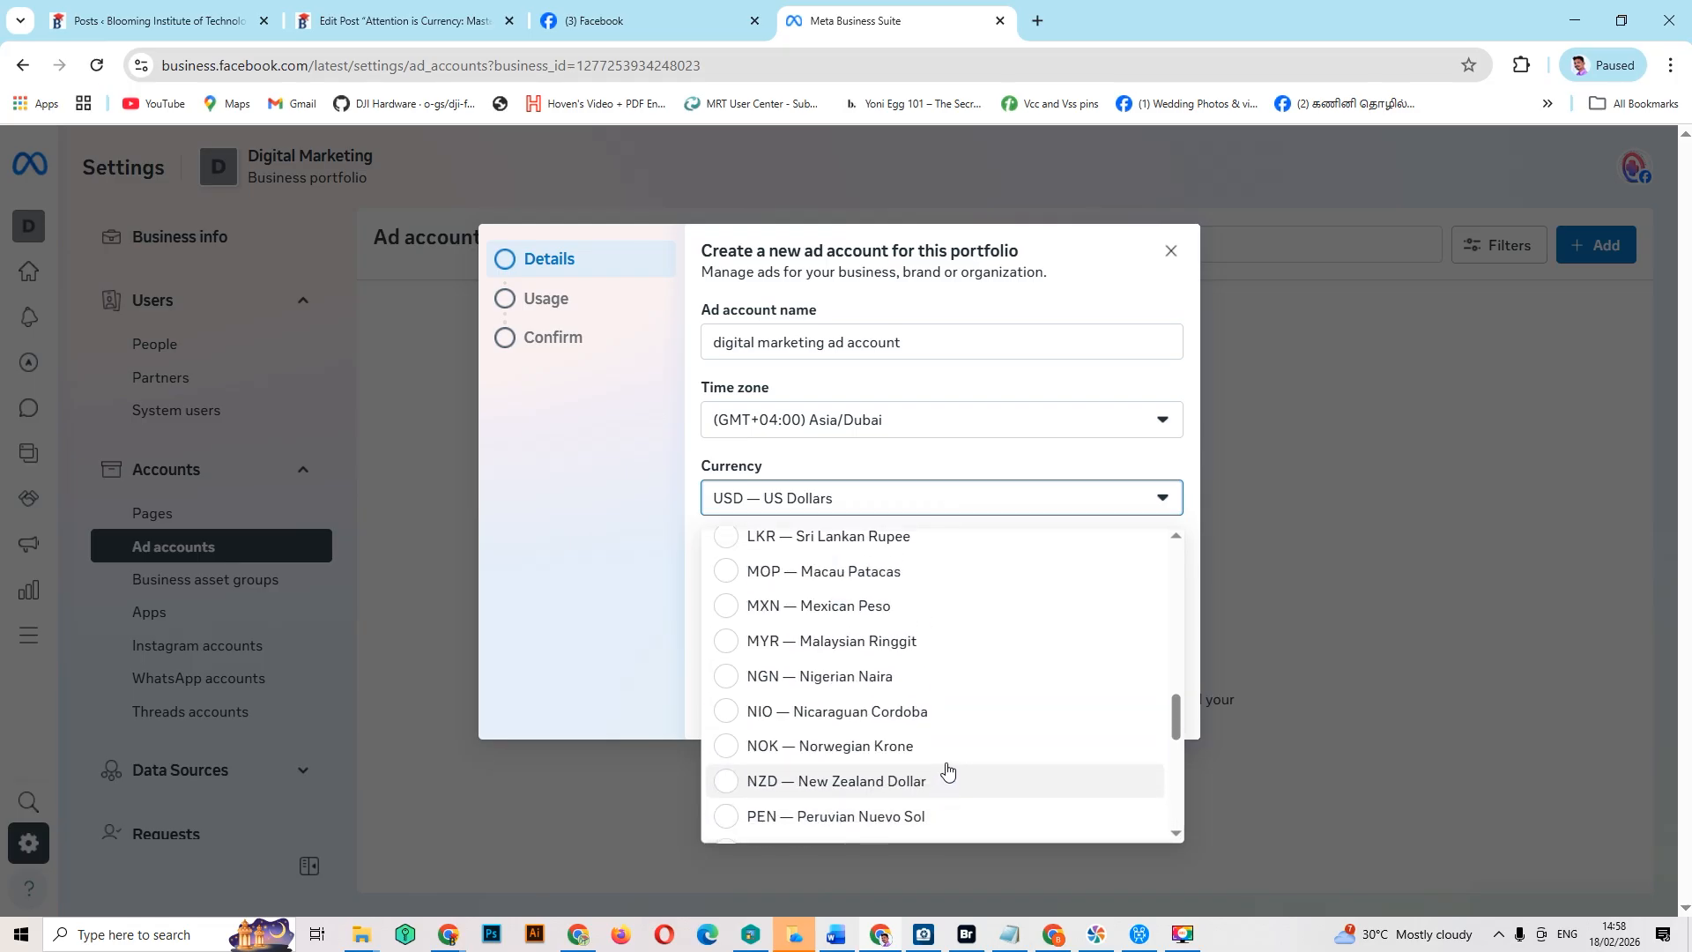
{"action": "scroll", "coordinate": [948, 772], "scroll_direction": "up", "scroll_amount": 3}
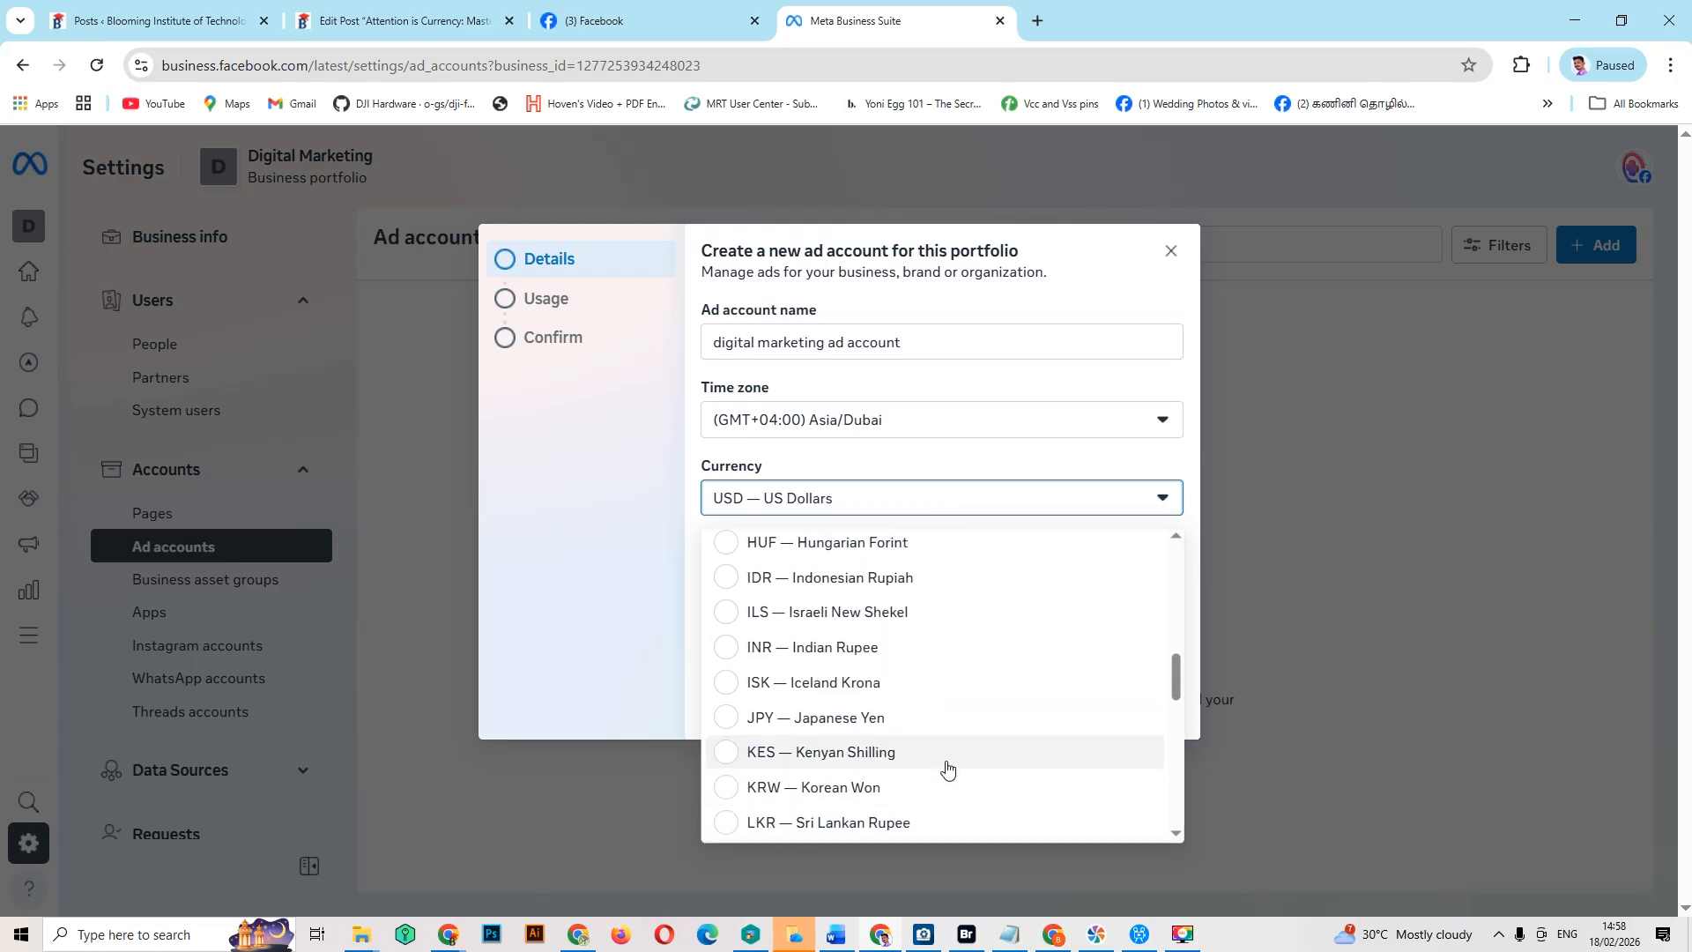
{"action": "left_click", "coordinate": [875, 668]}
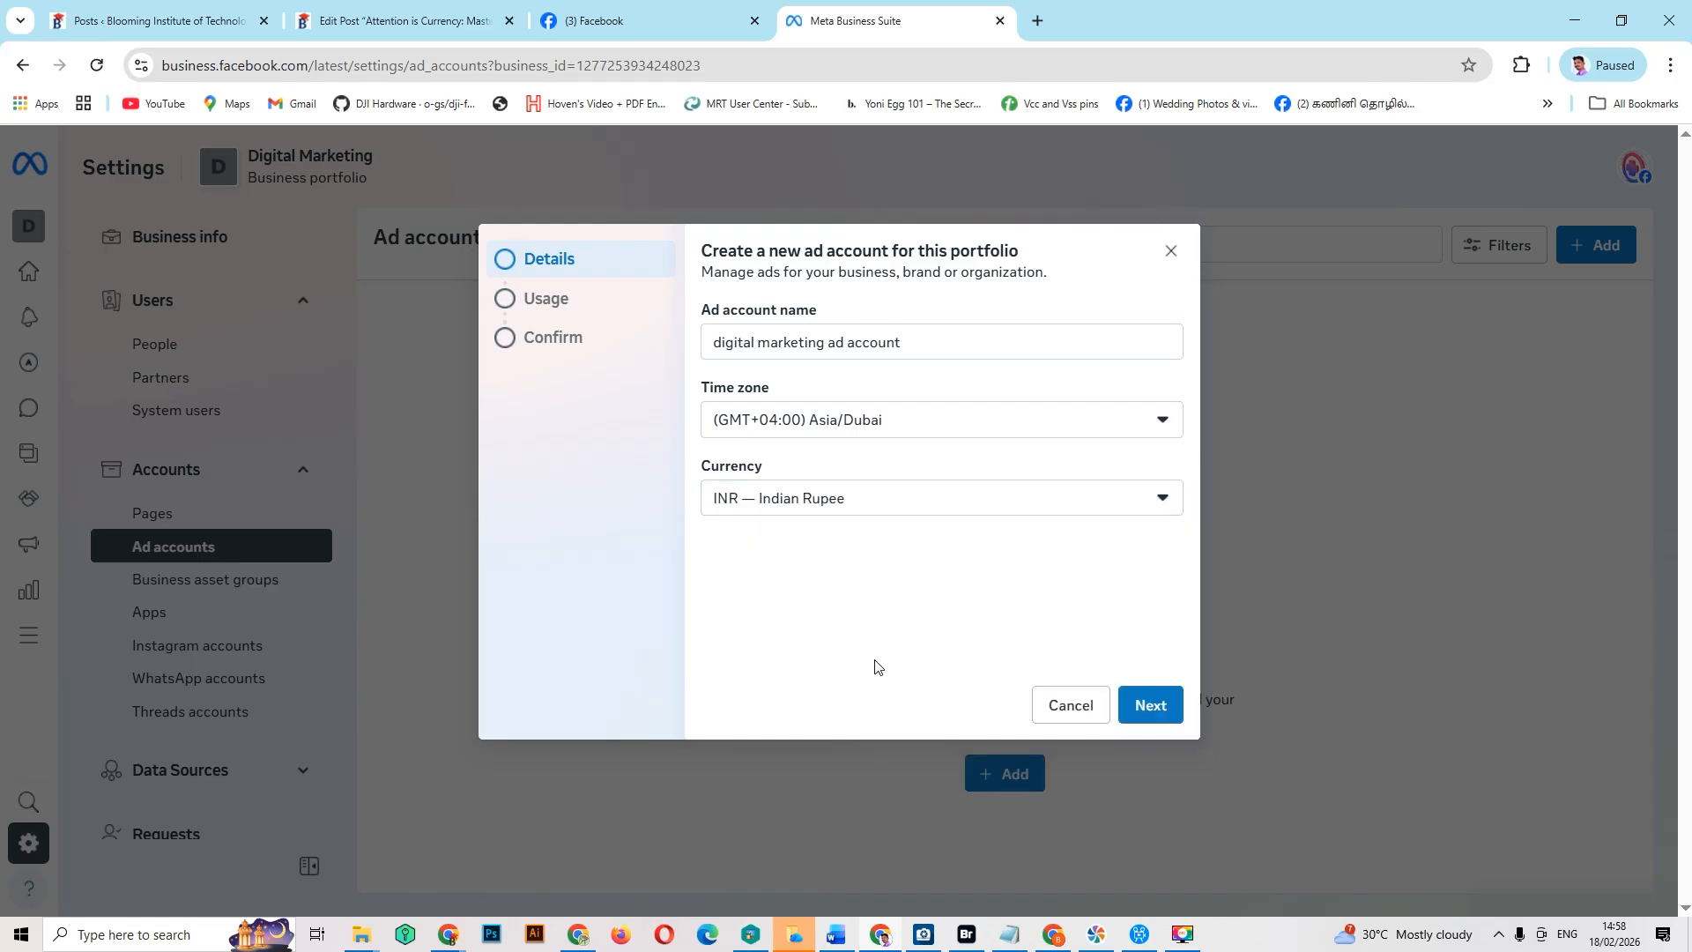
{"action": "left_click", "coordinate": [1166, 724]}
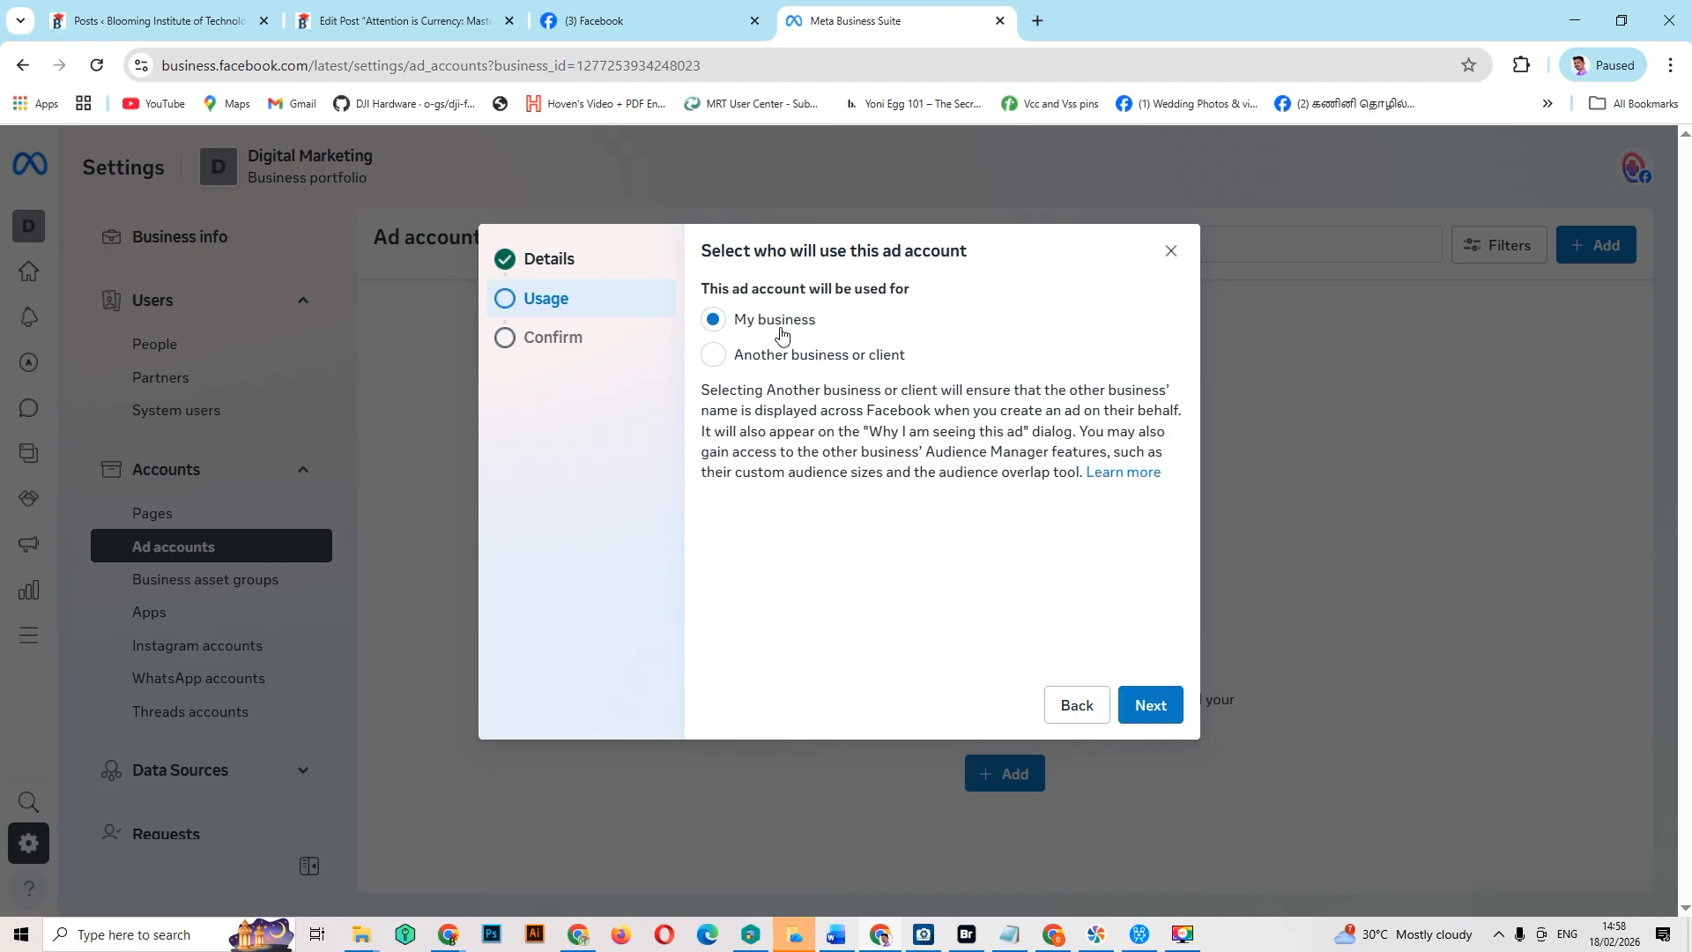
Step: Keep the ad account's usage as My business, accept the commercial terms and advertising policies, and close the setup without creating the account
{"action": "left_click", "coordinate": [1148, 703]}
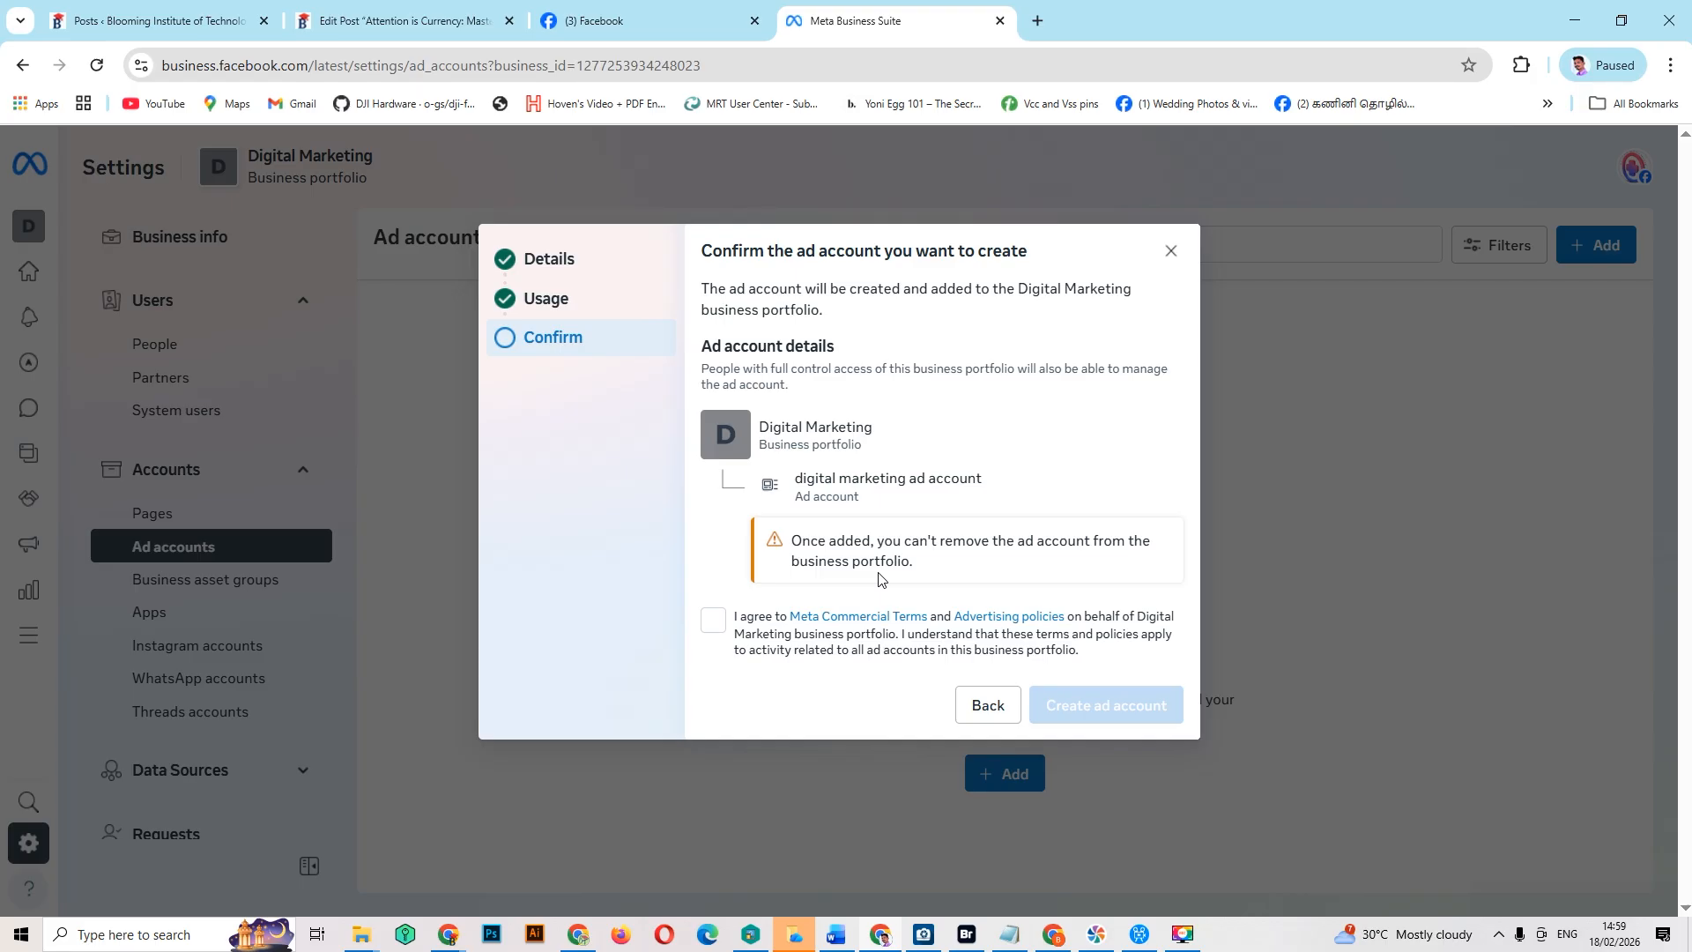
{"action": "left_click", "coordinate": [713, 621]}
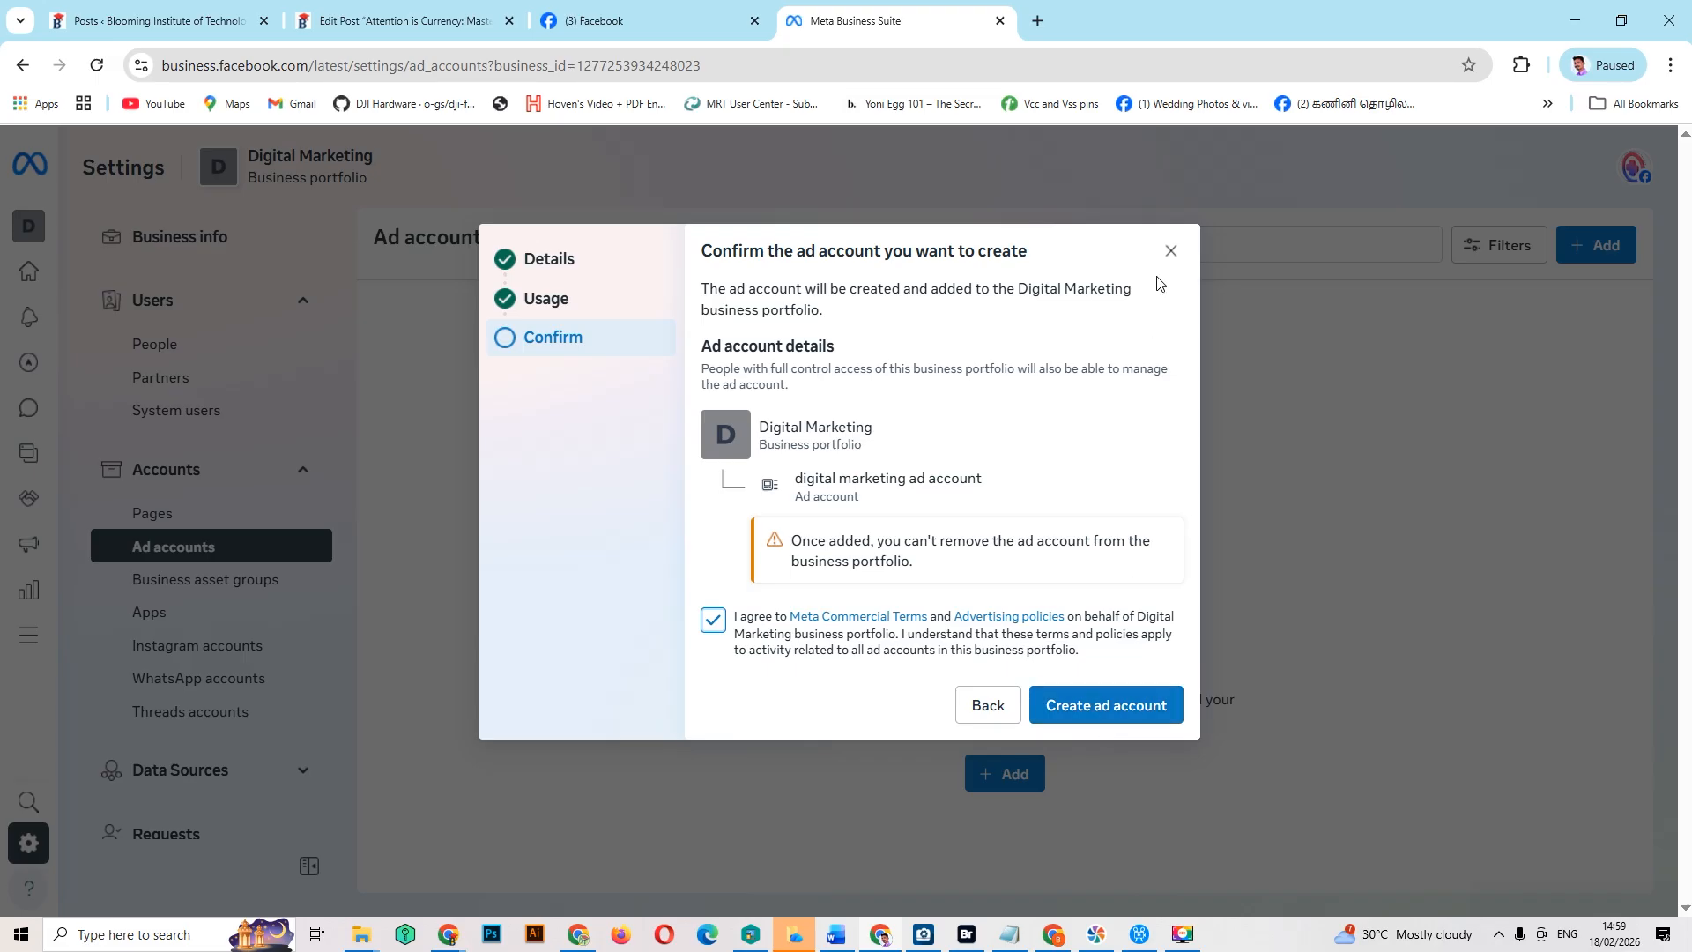
{"action": "left_click", "coordinate": [1169, 254]}
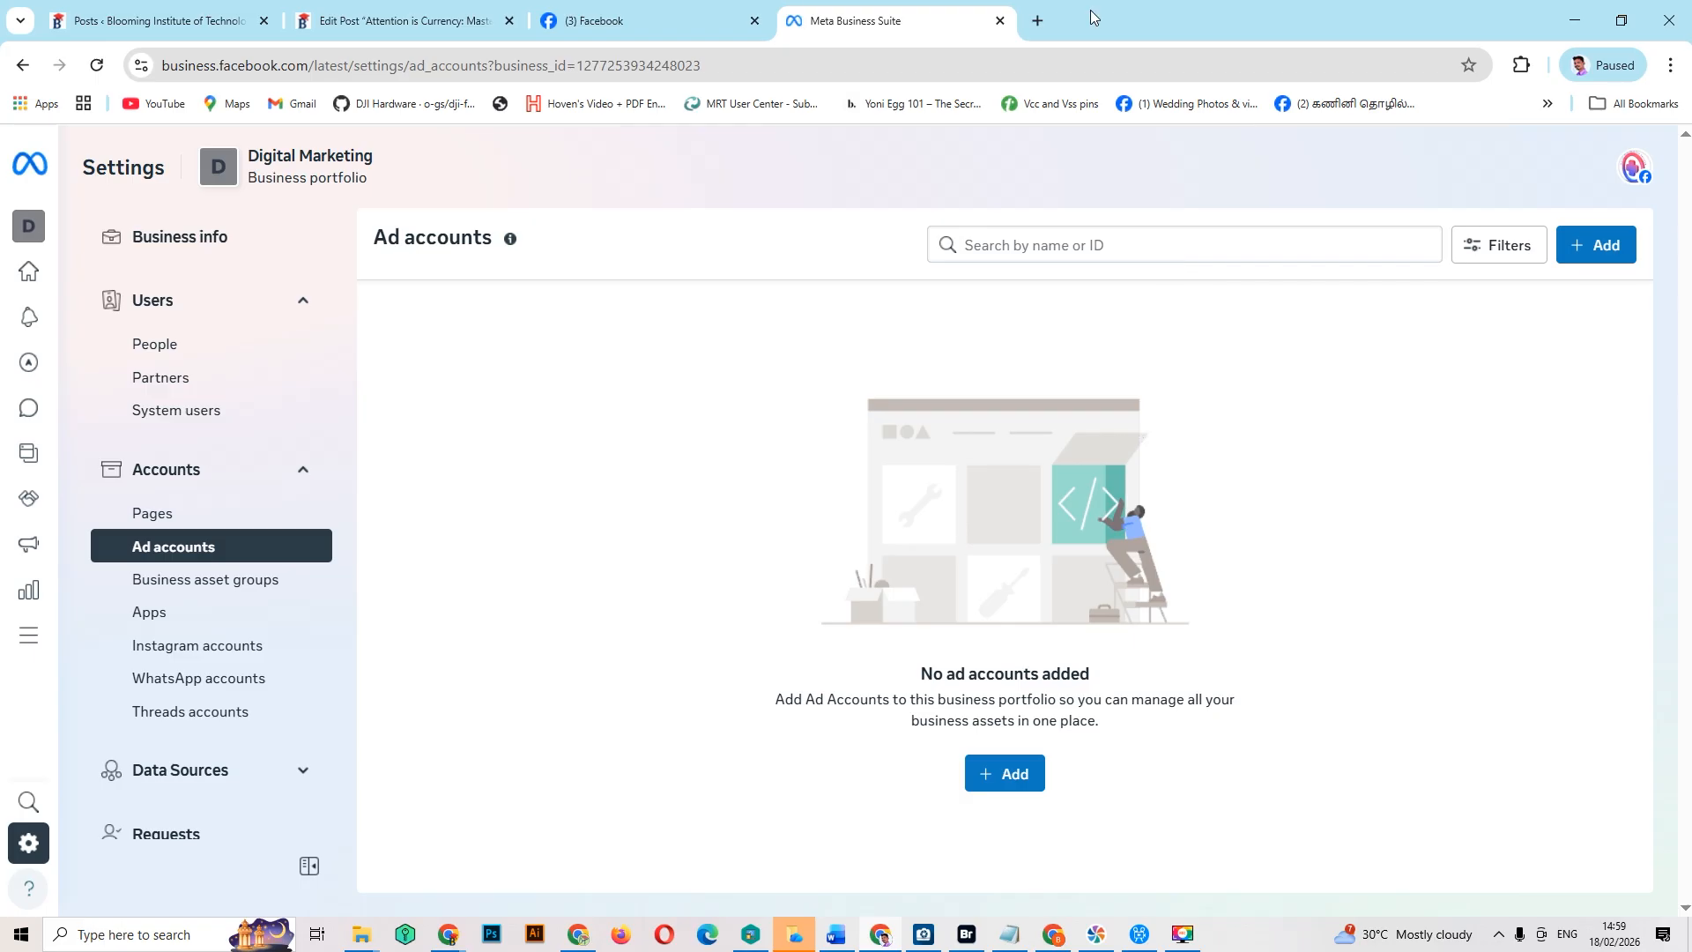
Step: Switch to the bloomings.in article and view the section on how many business pages one personal account can create
{"action": "key", "text": "alt+Tab"}
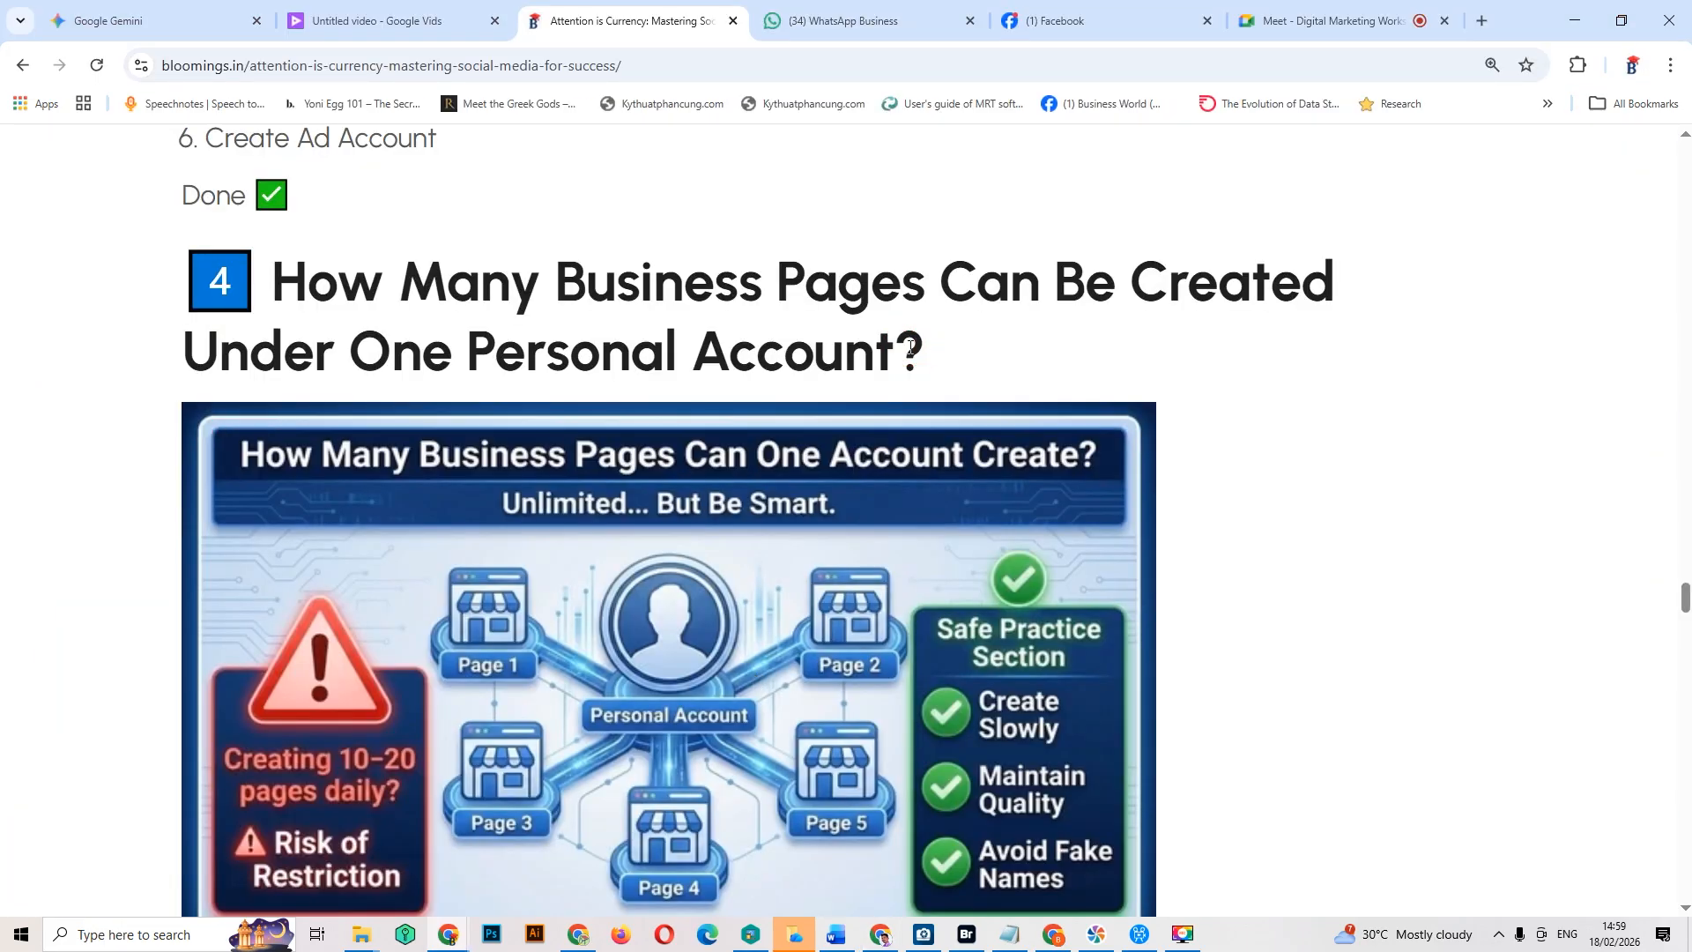
{"action": "left_click_drag", "start_coordinate": [871, 288], "coordinate": [951, 273]}
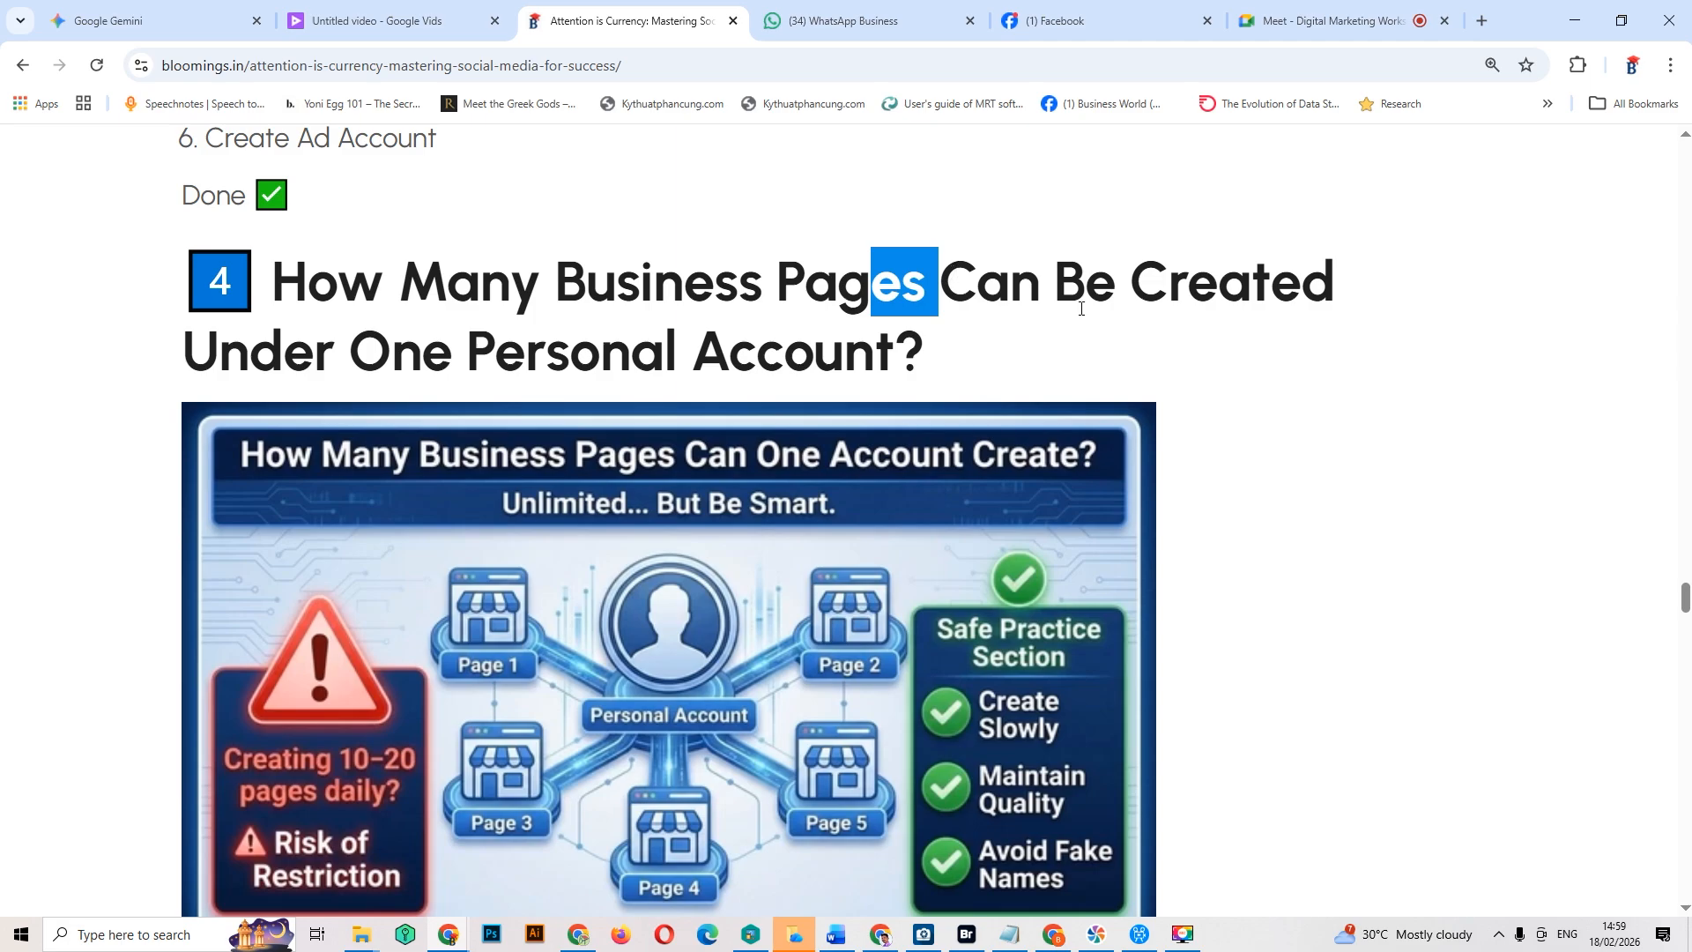
{"action": "scroll", "coordinate": [1182, 480], "scroll_direction": "down", "scroll_amount": 2}
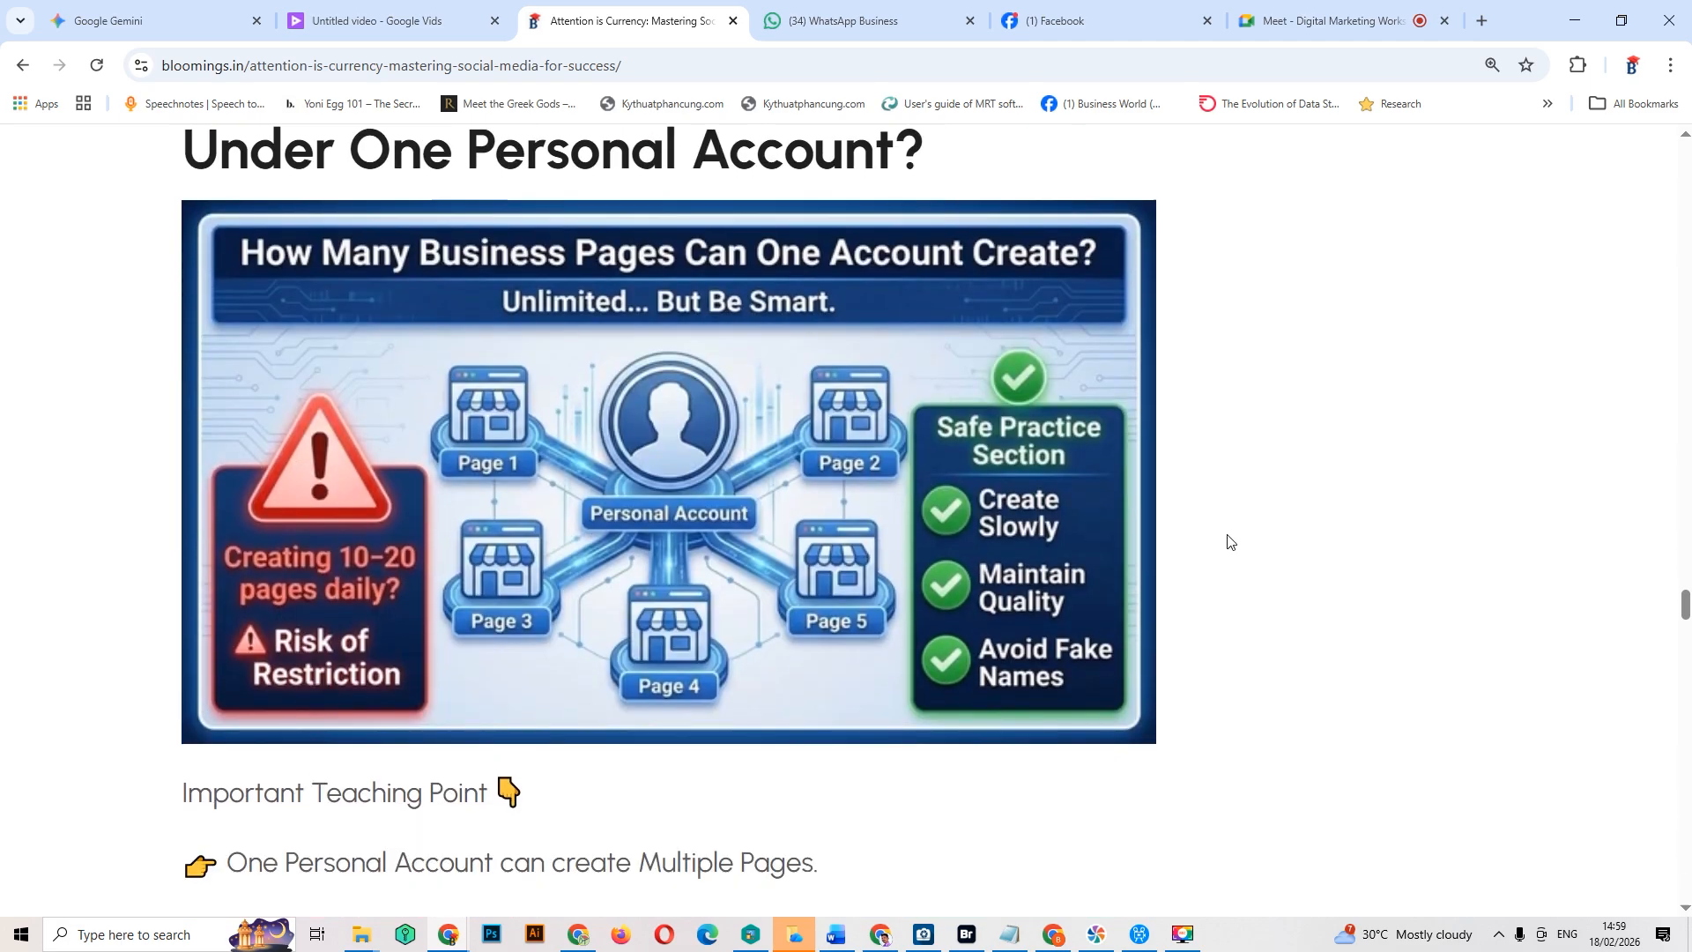